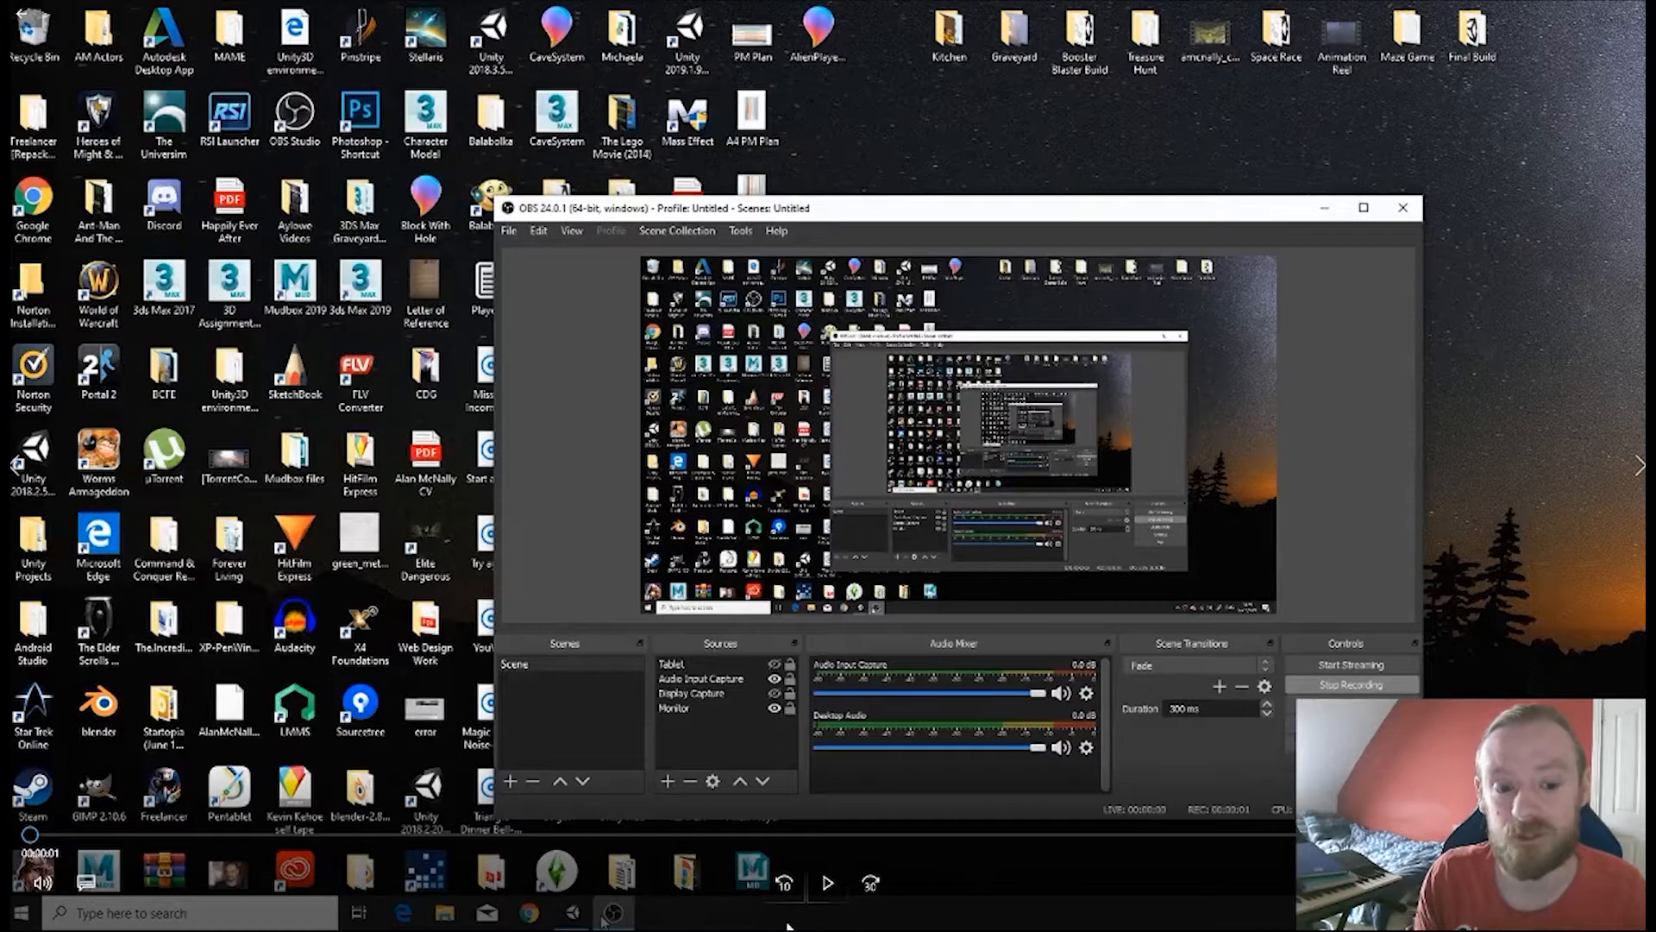
pyautogui.click(827, 882)
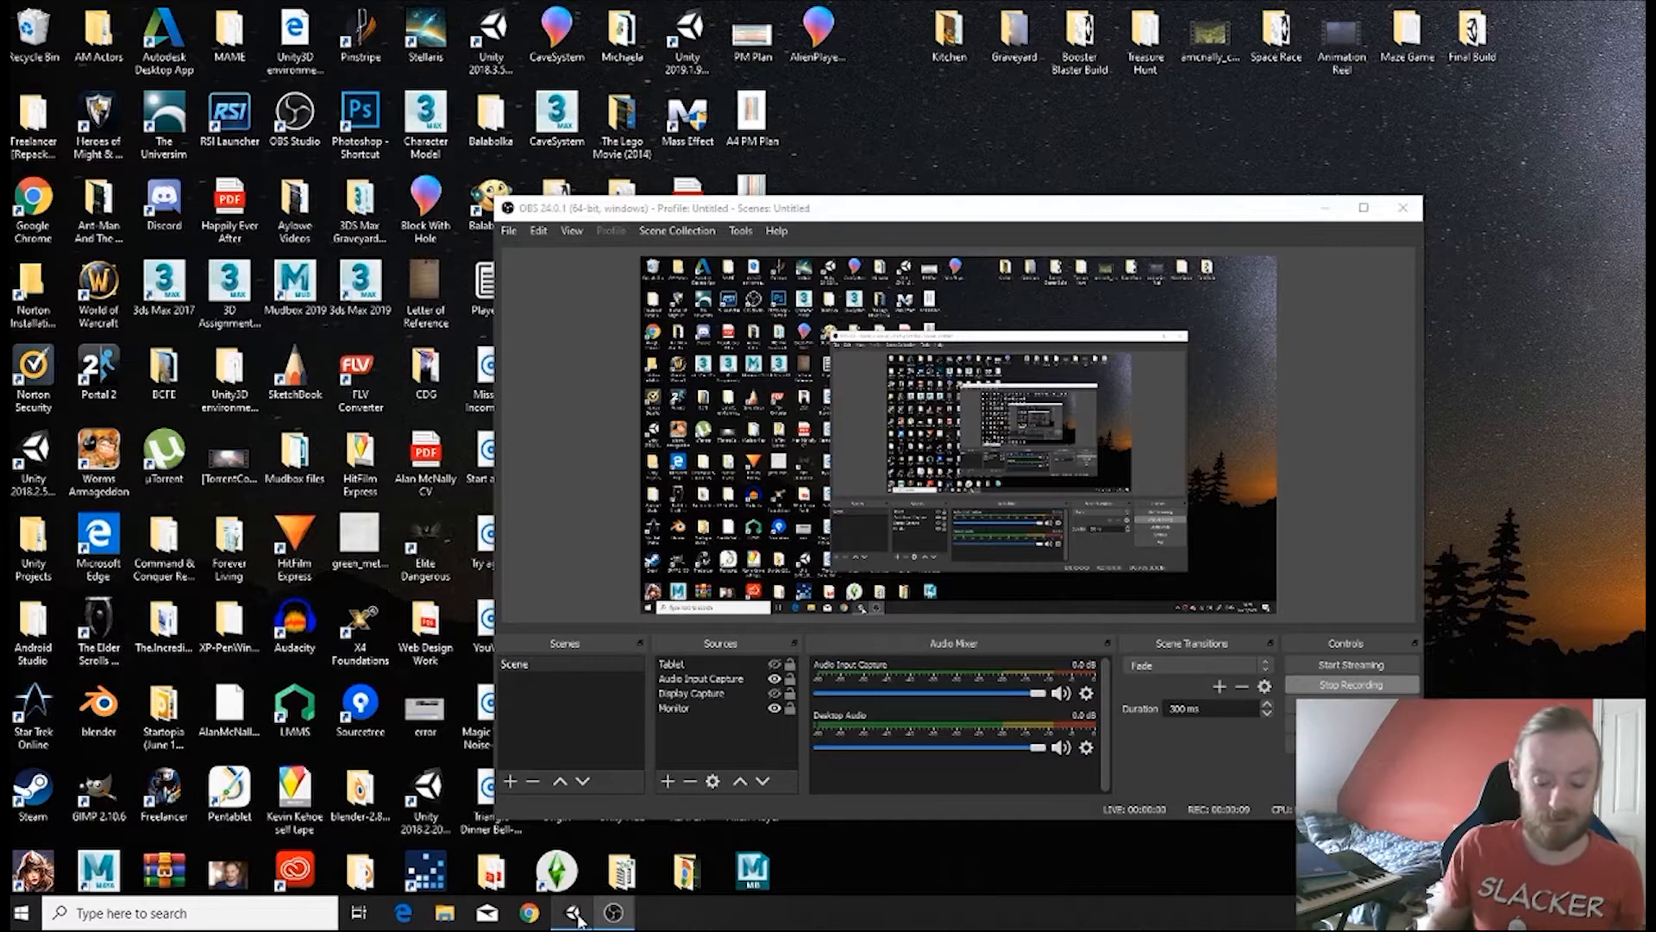
# - Switch to Unity and select the open Suitcase_Flat_A model in the scene
pyautogui.click(576, 918)
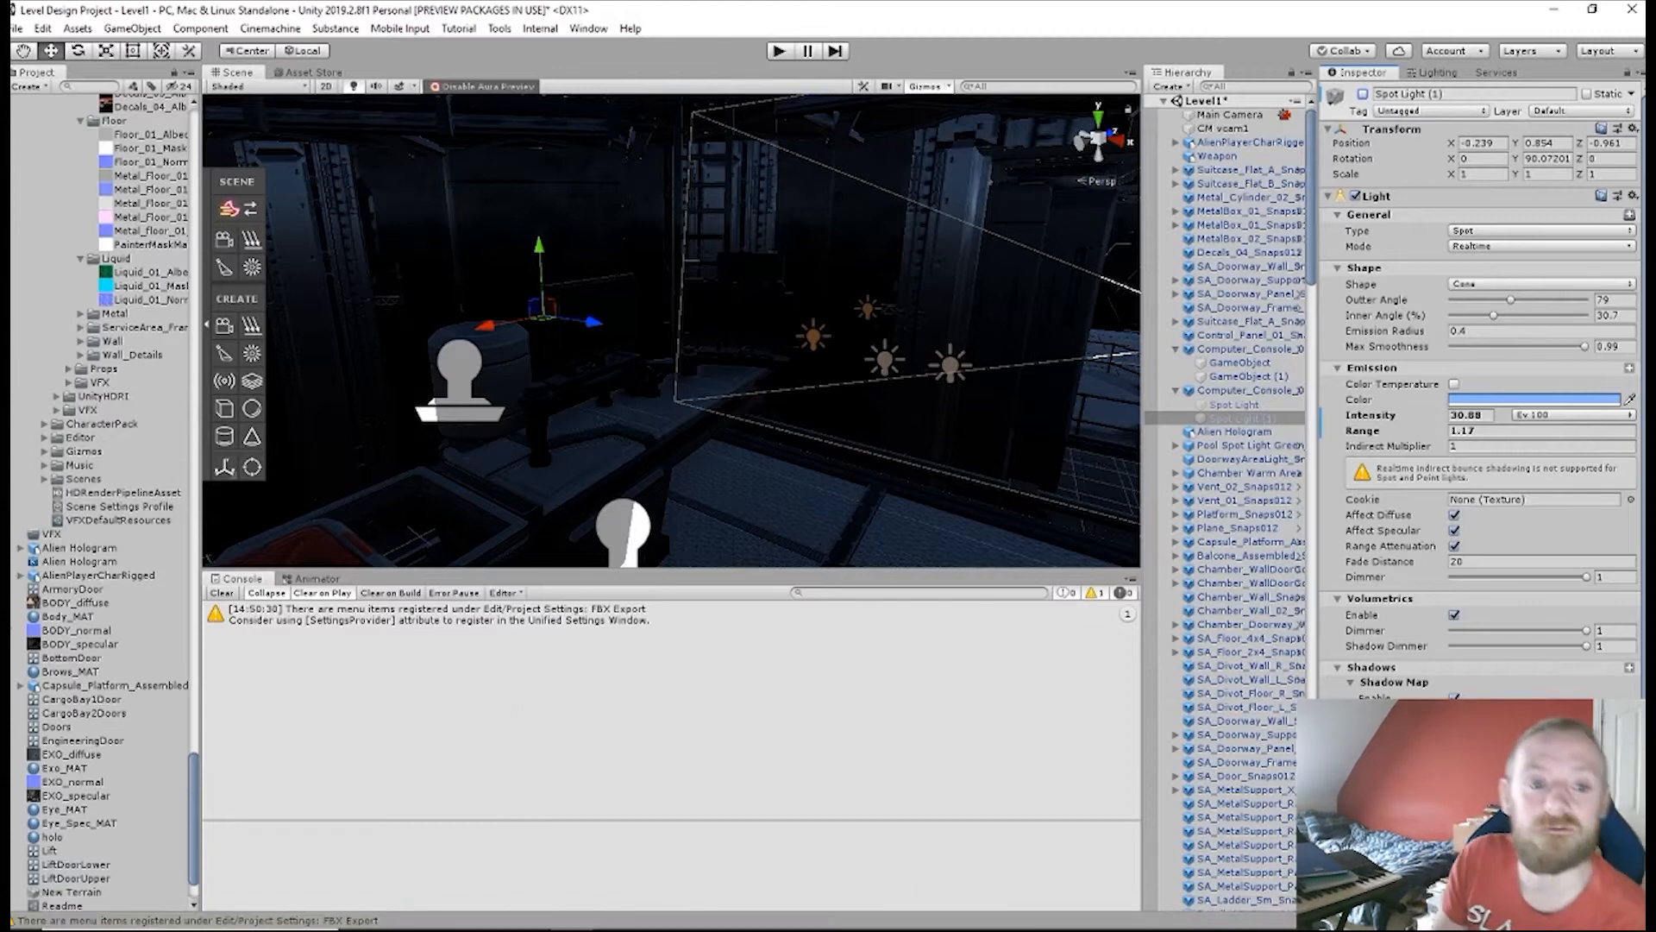
pyautogui.moveTo(893, 419); pyautogui.dragTo(733, 356, button='right')
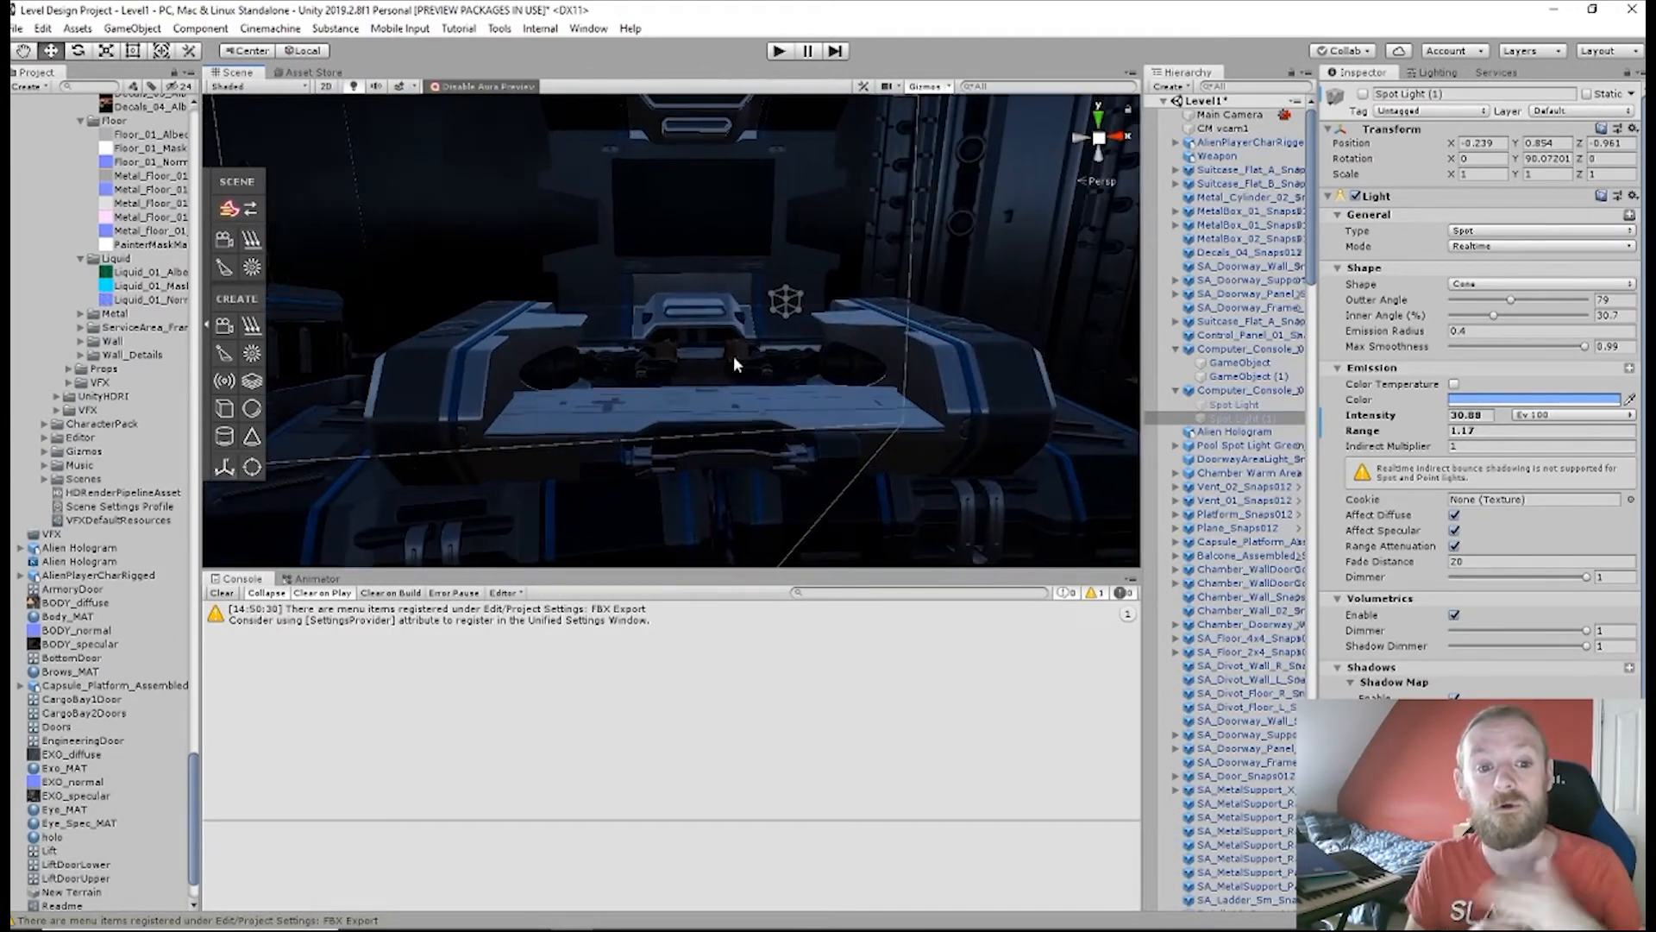
pyautogui.click(732, 355)
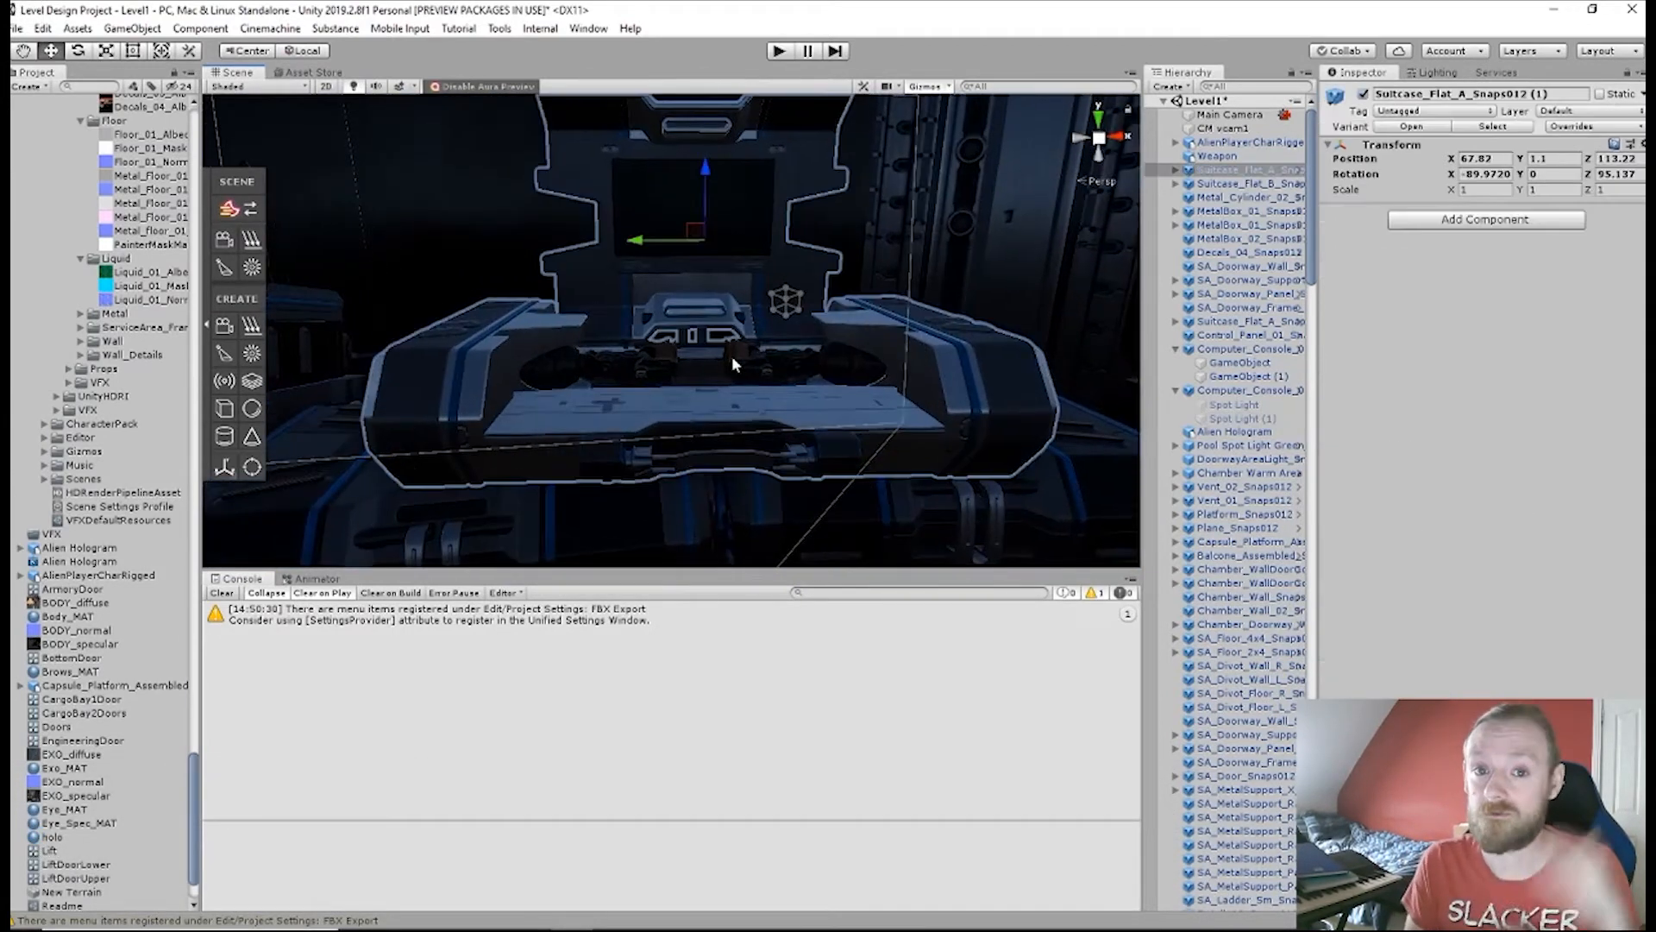
# - Inspect the suitcase's child meshes Suitcase_Flat_A_01 and Suitcase_Flat_A_02, and reselect the parent object
pyautogui.click(1175, 170)
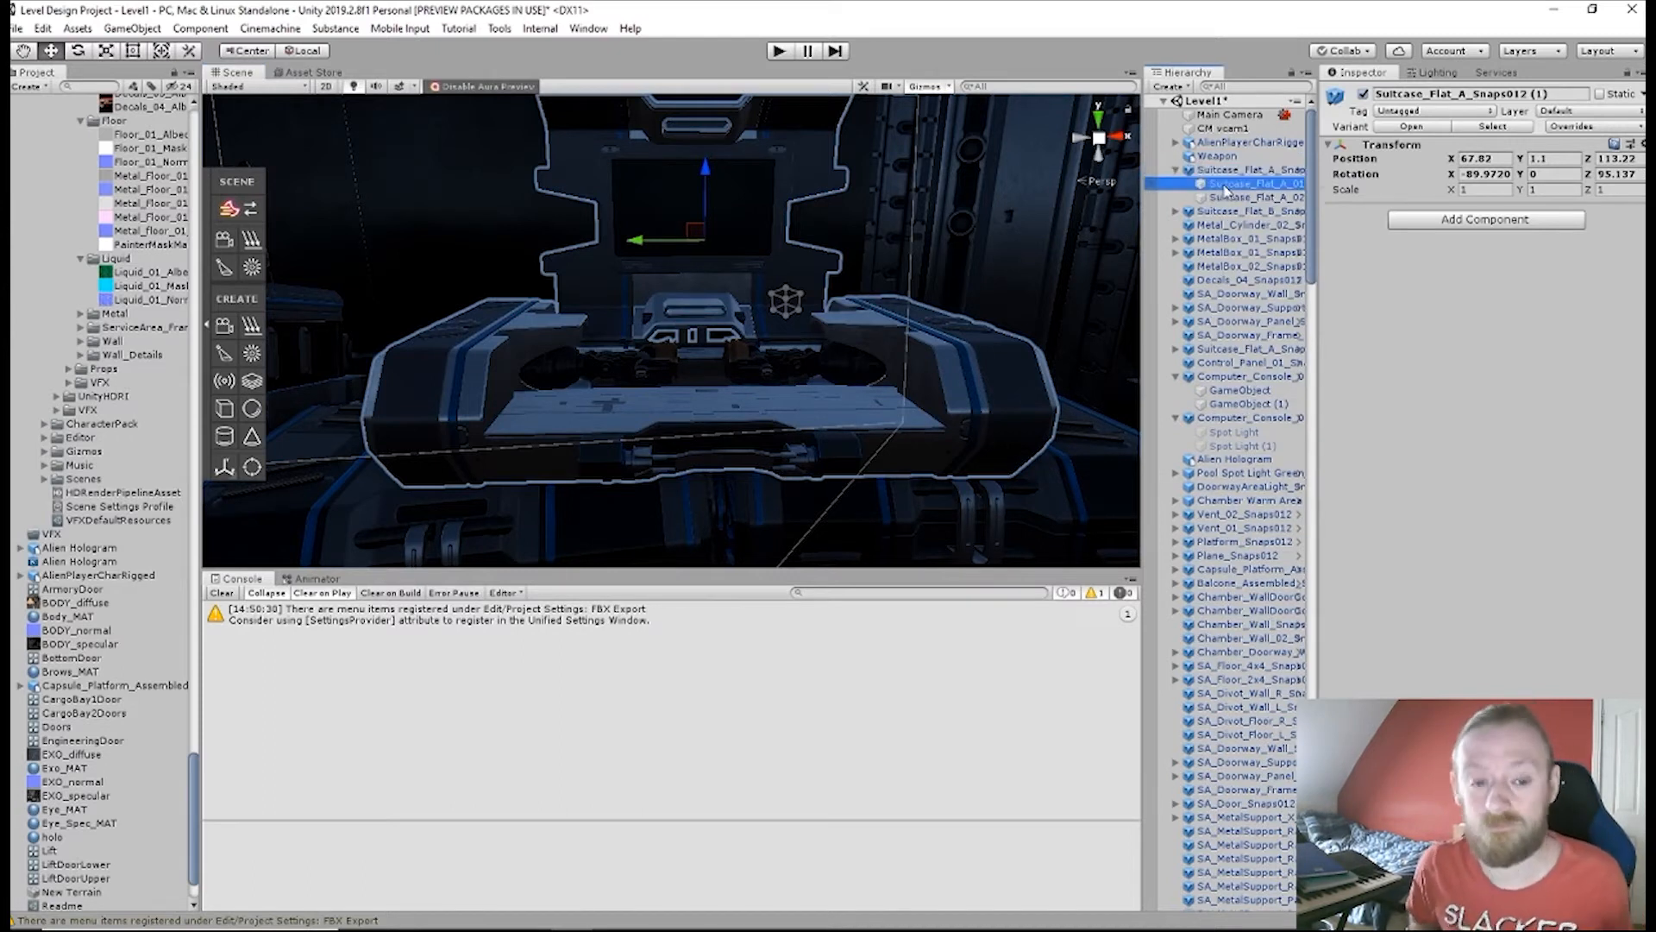
pyautogui.click(1225, 184)
pyautogui.click(1224, 198)
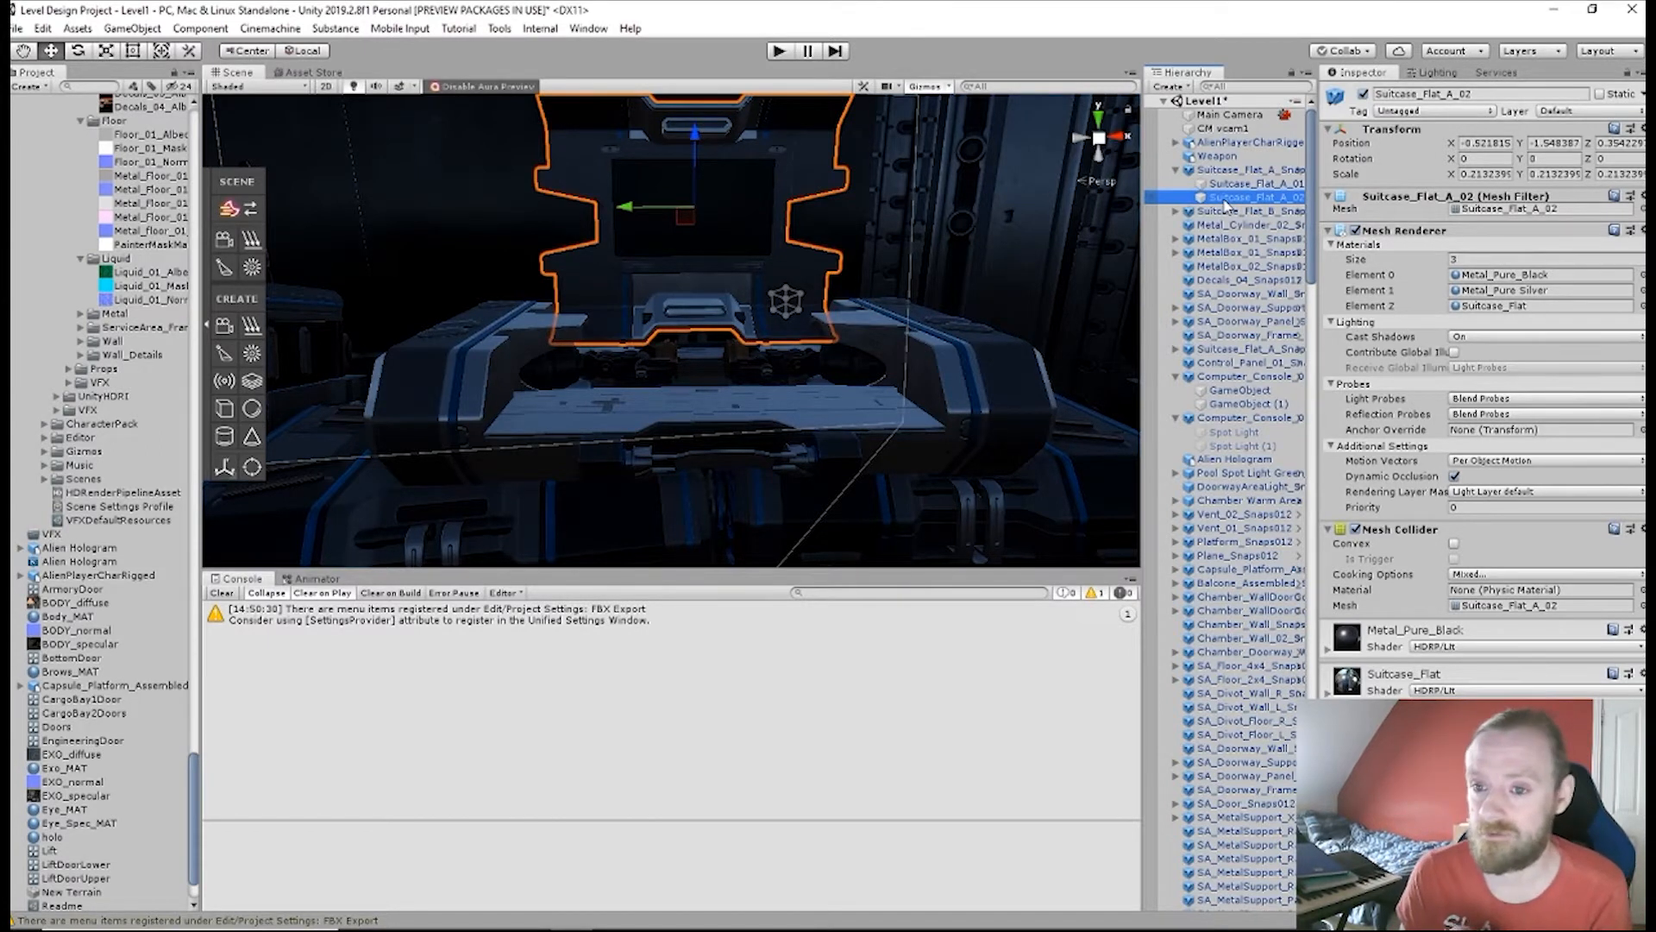
pyautogui.click(1225, 184)
pyautogui.click(1223, 171)
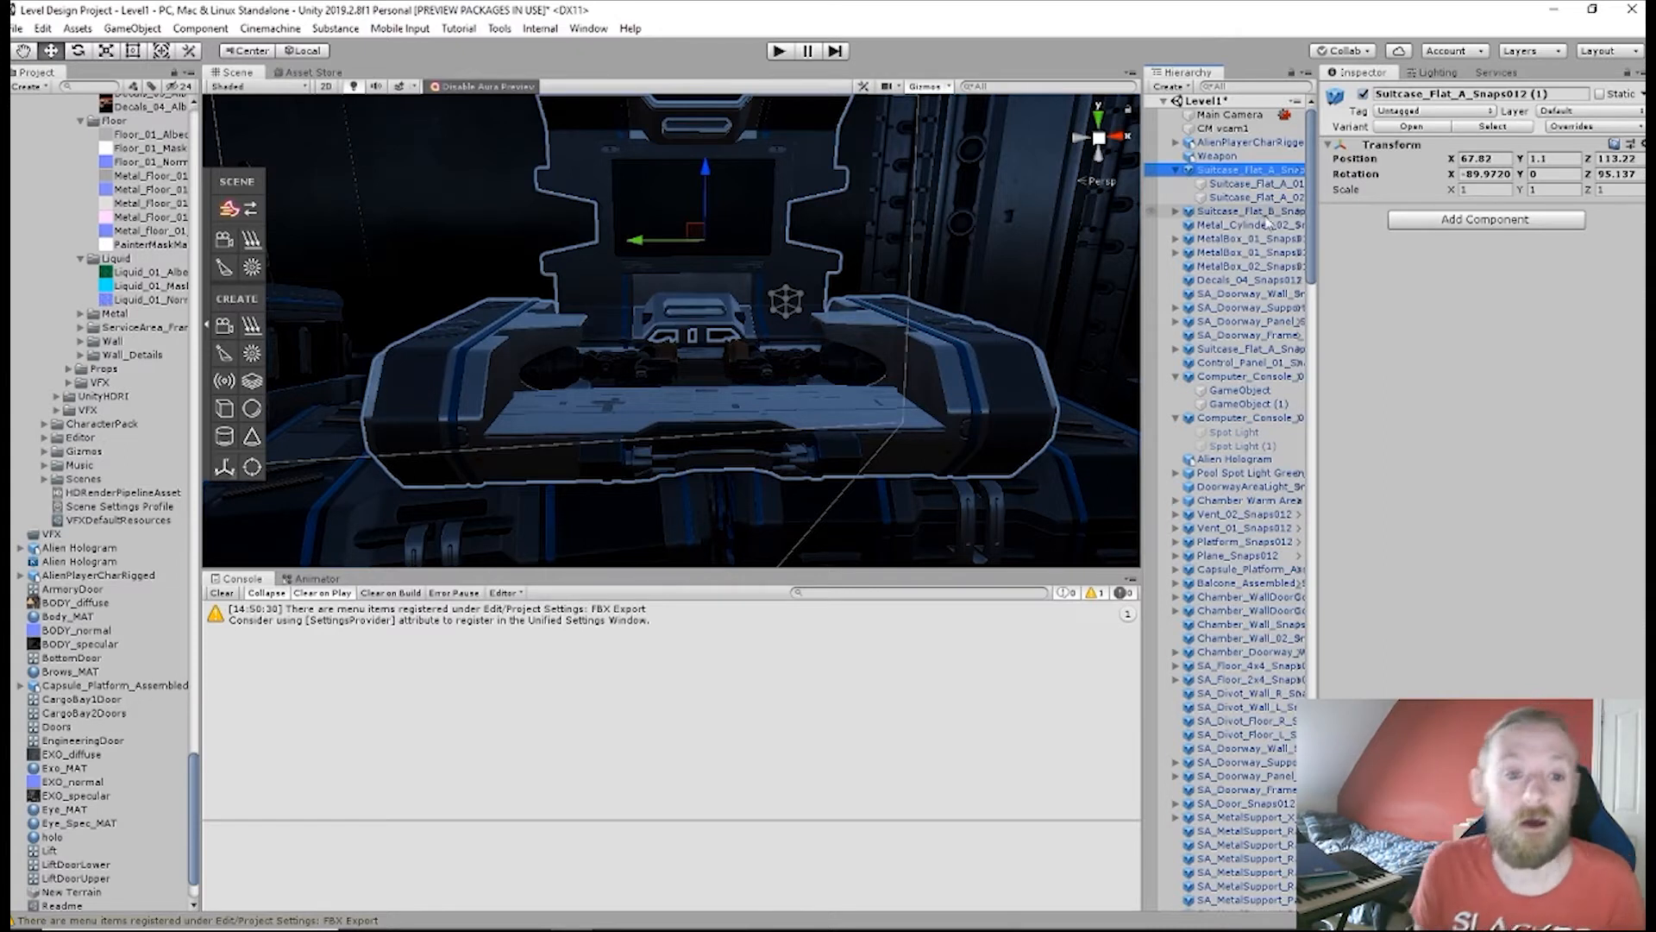
# - Add a Sphere Collider component to the parent suitcase object
pyautogui.click(1476, 221)
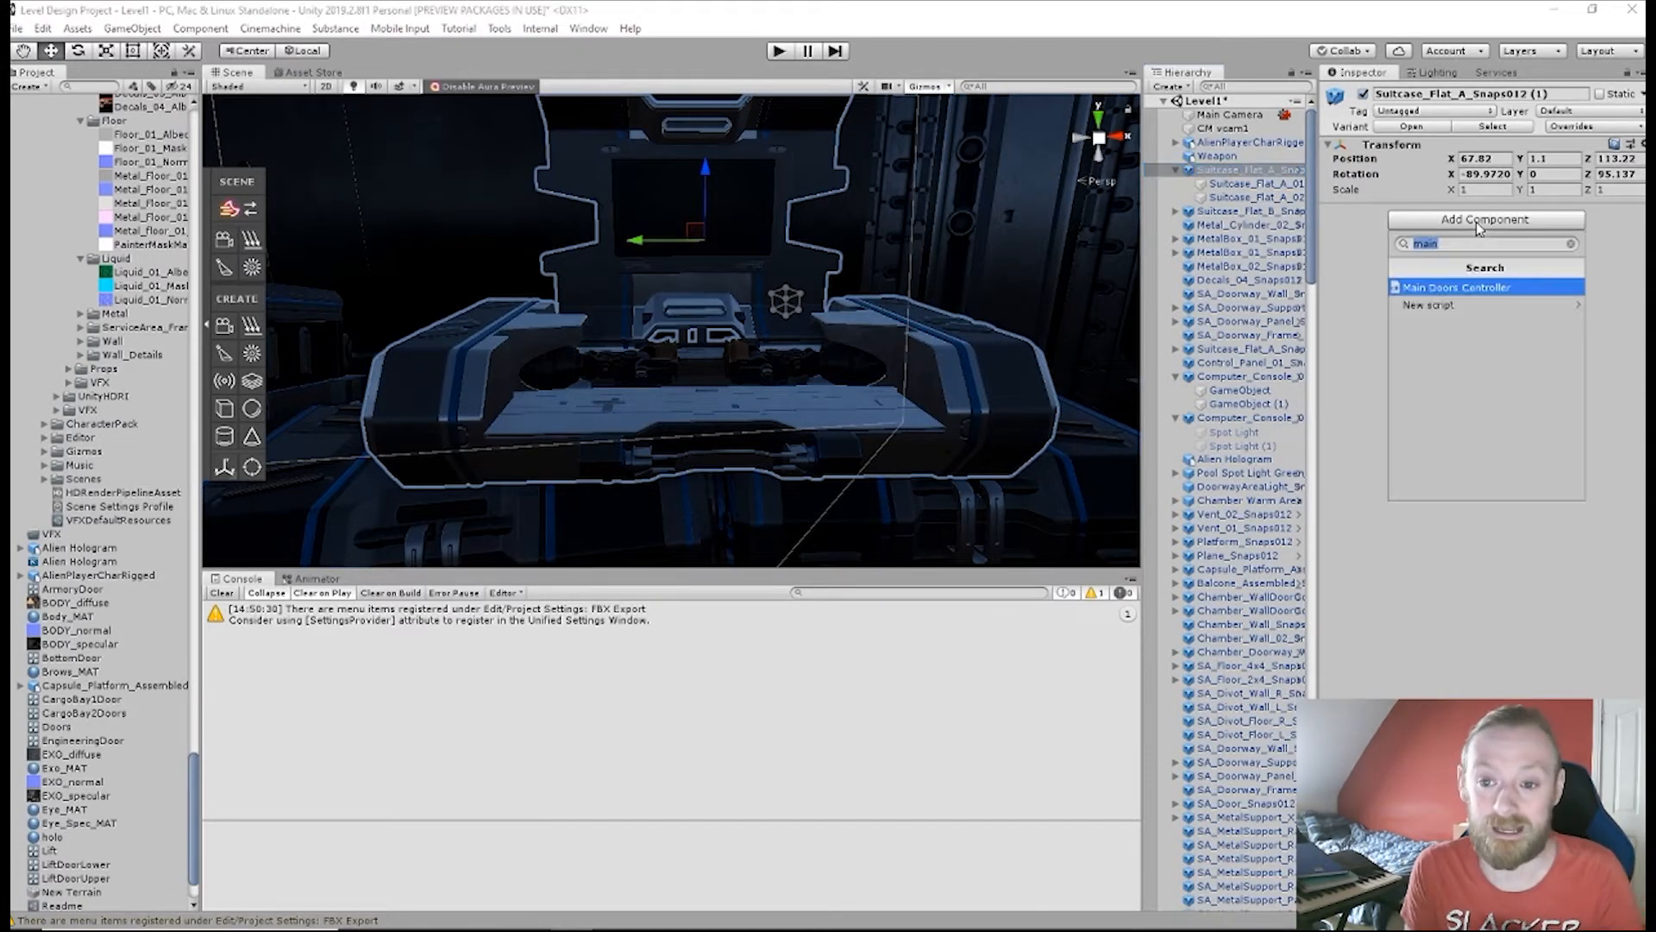
pyautogui.write('sp')
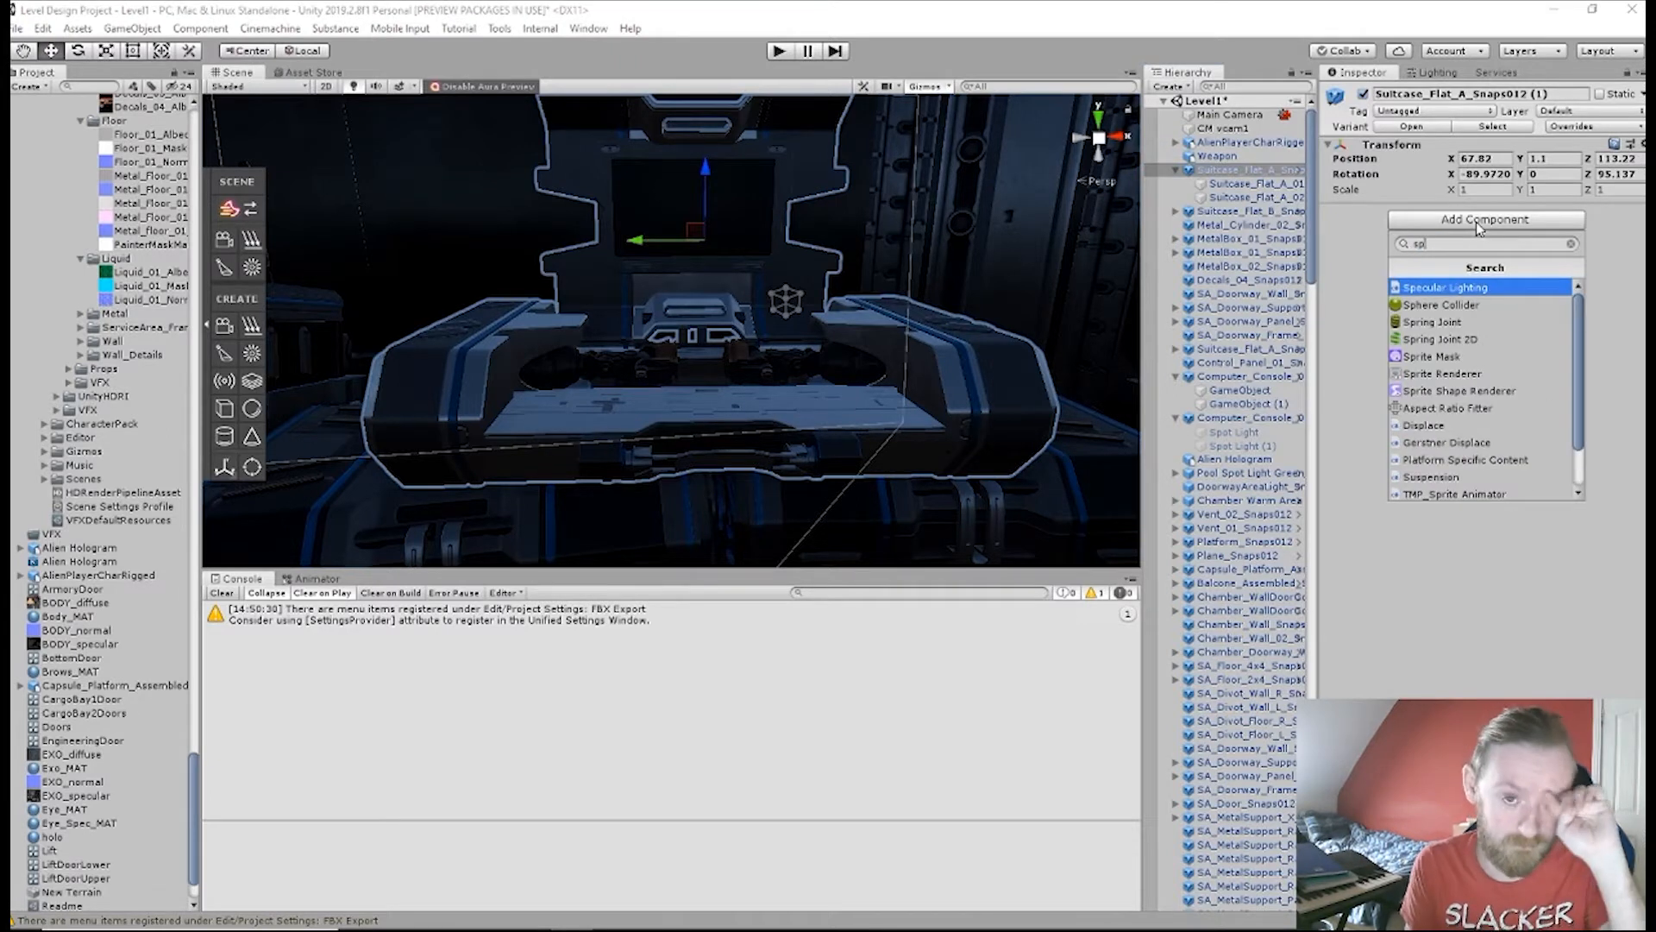
pyautogui.write('her')
pyautogui.press('Return')
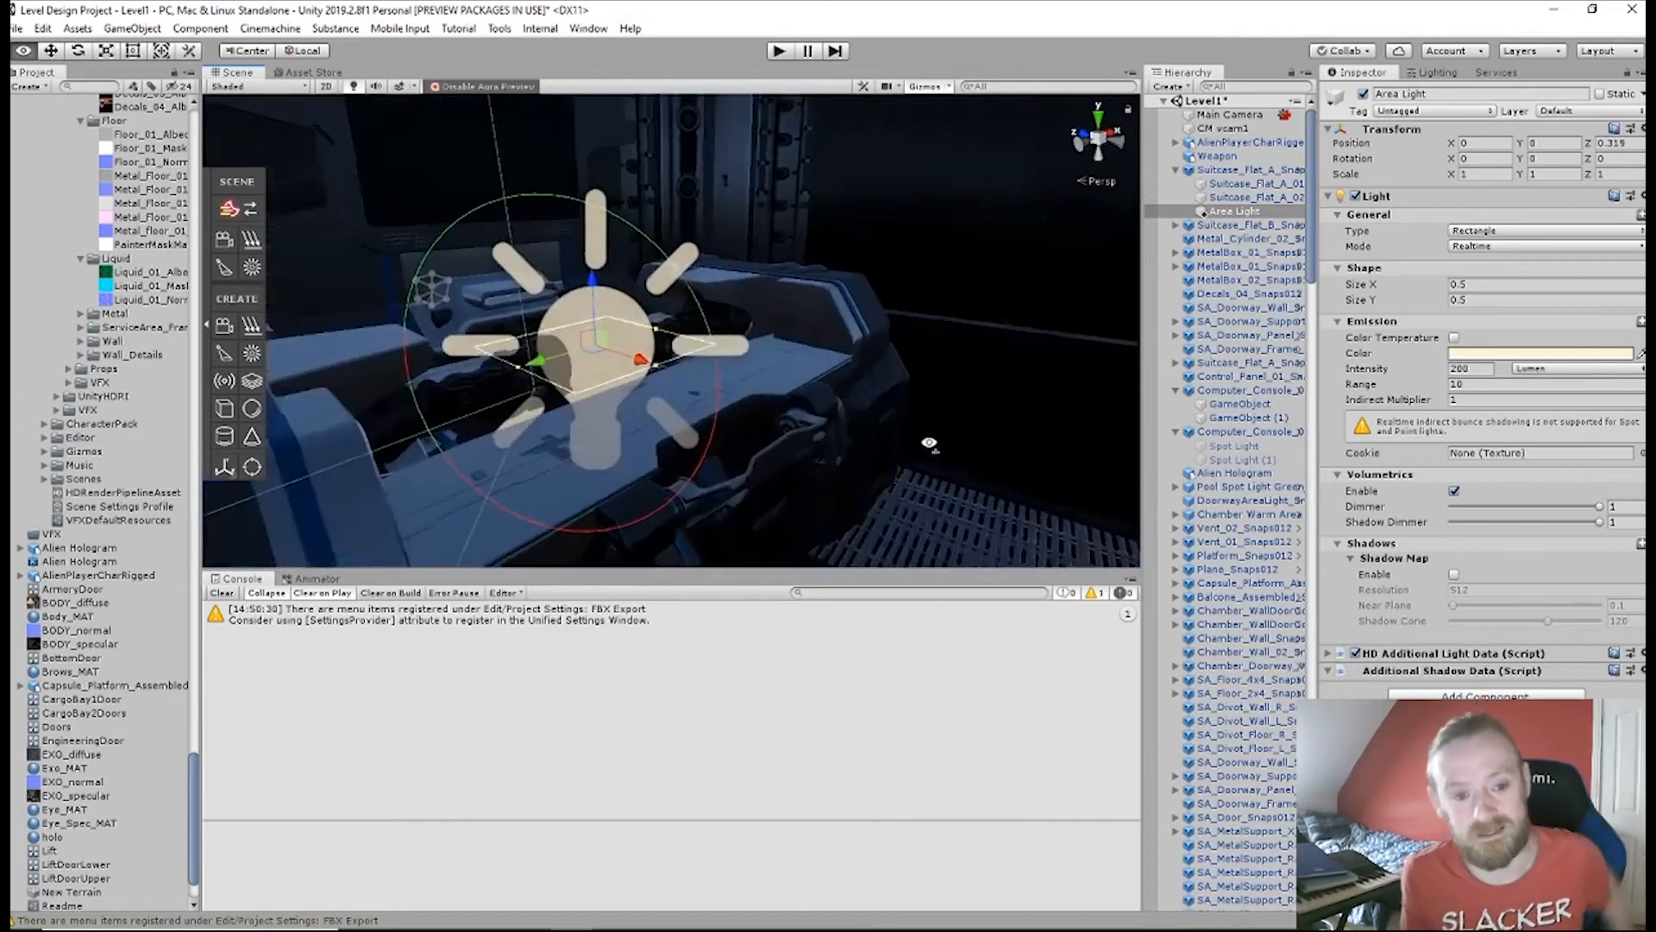
# - Move the suitcase's area light to about X -0.156 and Z 0.399
pyautogui.moveTo(827, 441); pyautogui.dragTo(863, 521, button='right')
pyautogui.moveTo(815, 457); pyautogui.dragTo(788, 433)
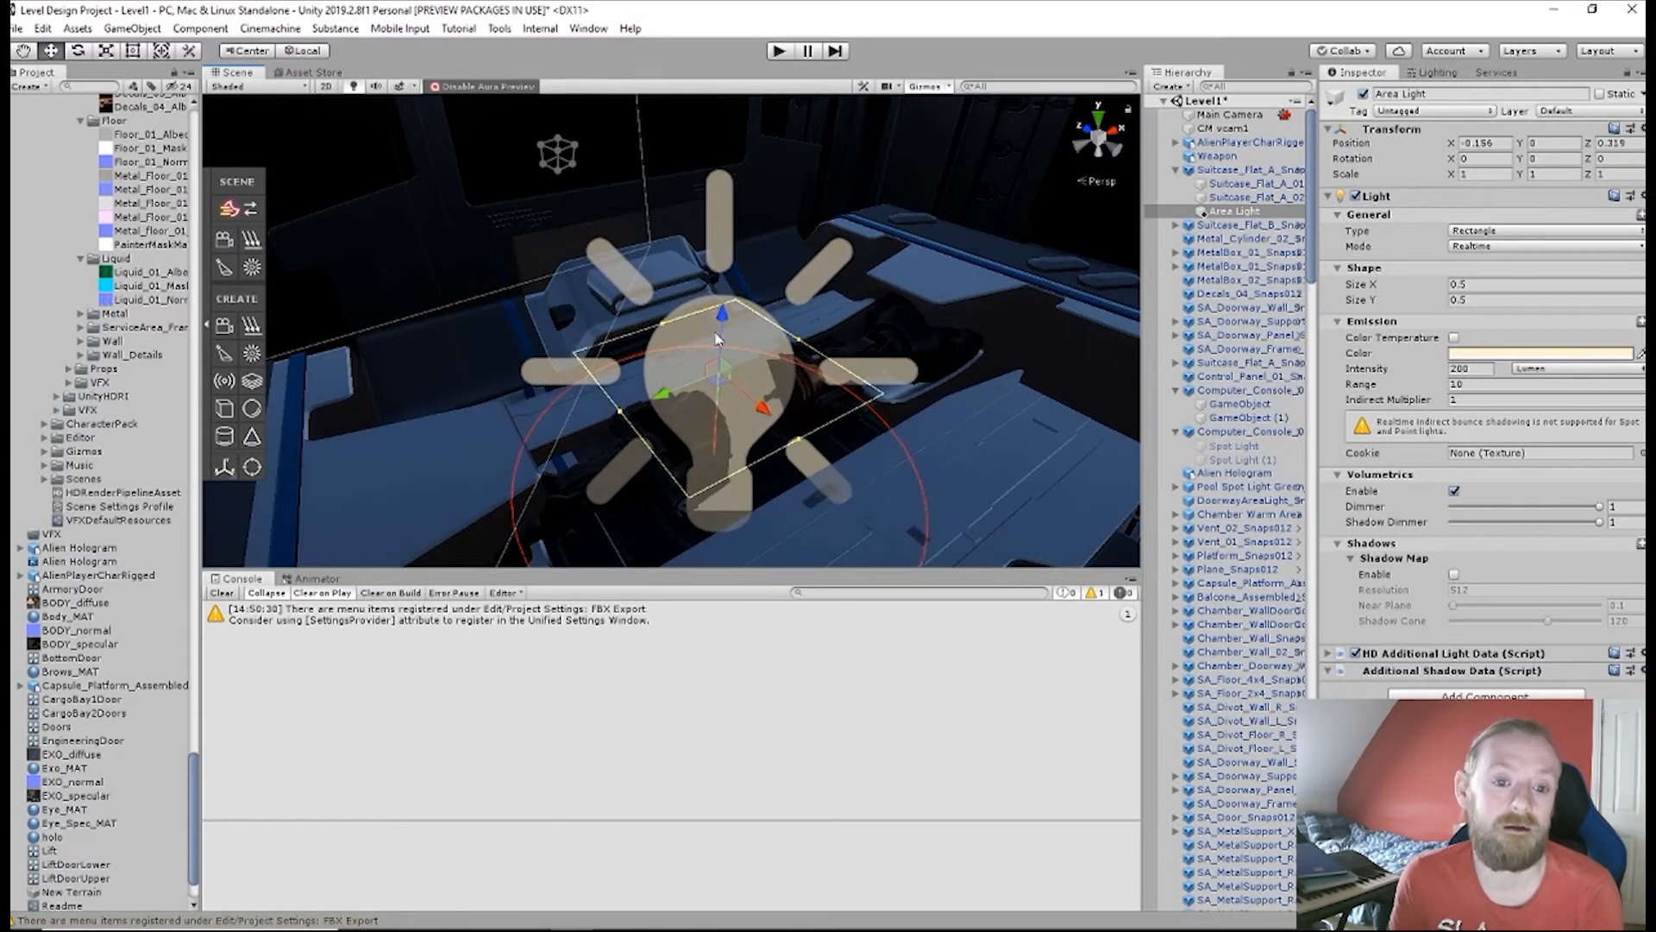
pyautogui.moveTo(721, 322); pyautogui.dragTo(717, 291)
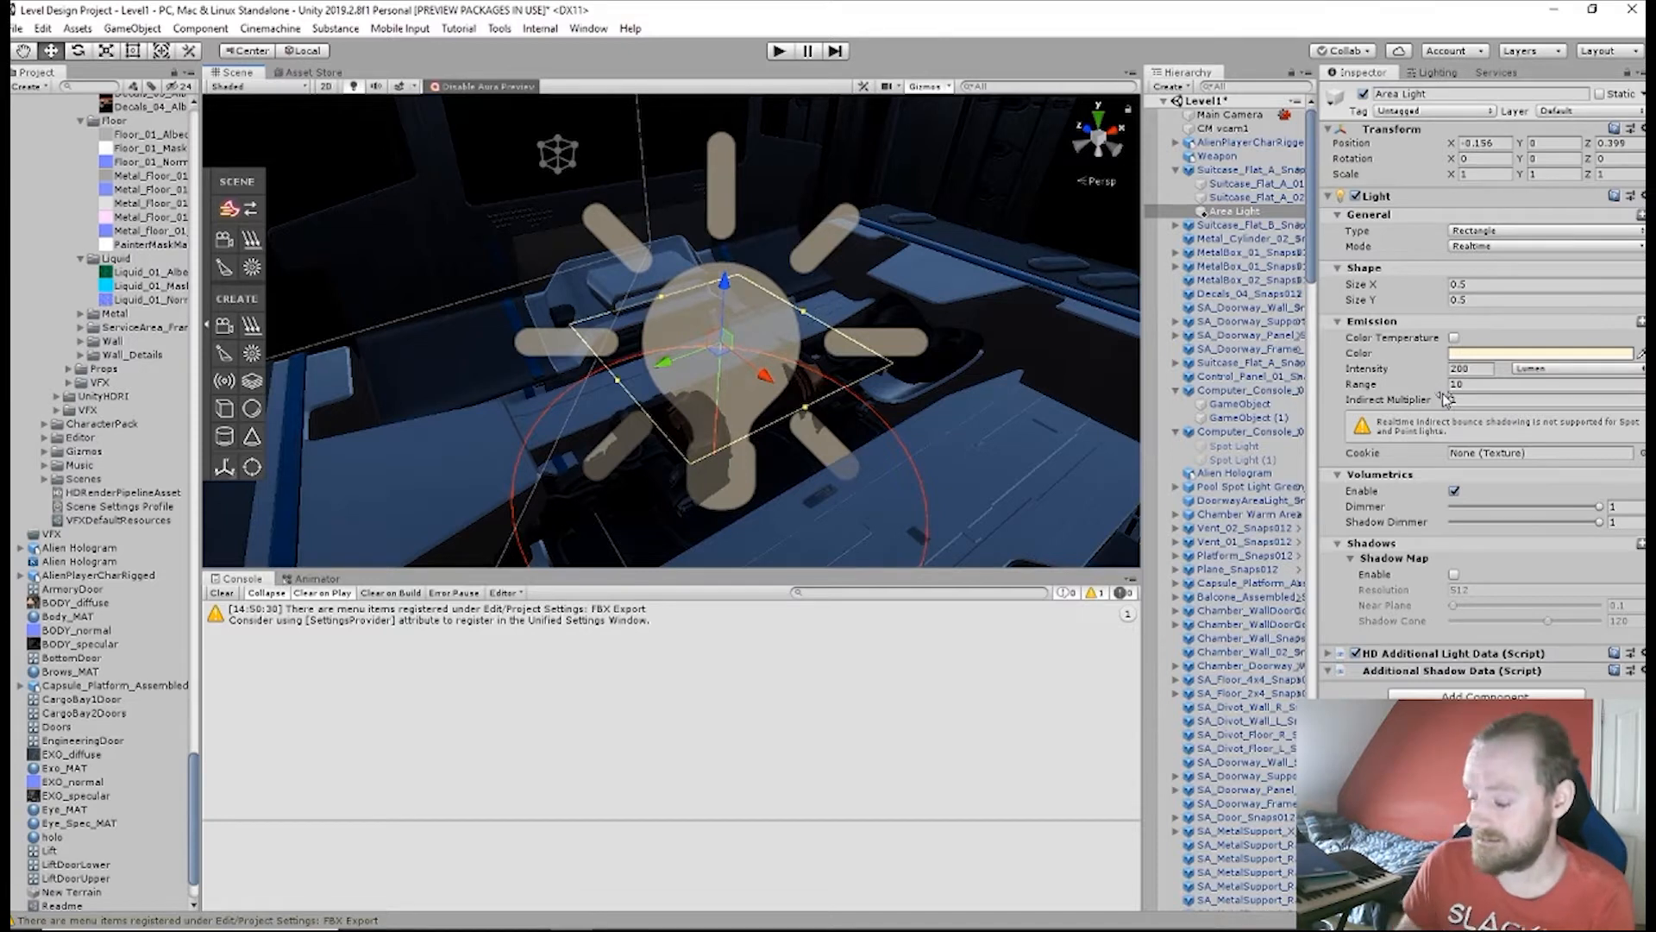
# - Switch the area light's intensity unit to Ev 100 and raise the intensity to about 18.09
pyautogui.click(1553, 370)
pyautogui.click(1535, 421)
pyautogui.moveTo(1510, 376); pyautogui.dragTo(1642, 377)
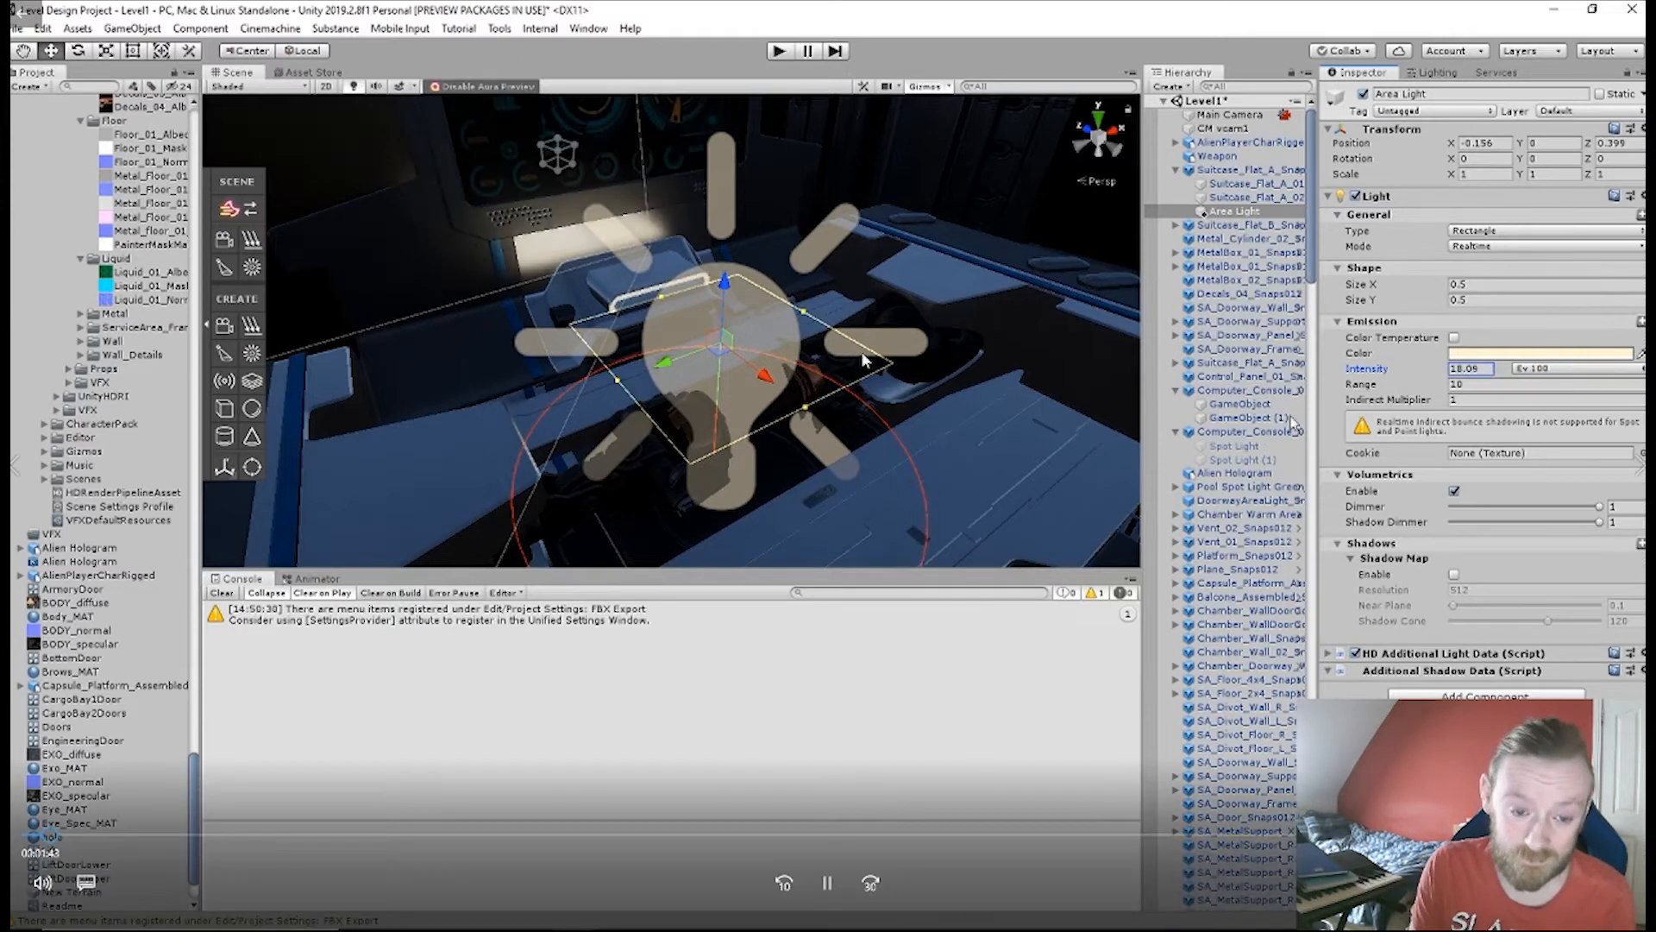
# - Reposition the area light within the suitcase at about X 0.042, Y 0 and Z -0.167
pyautogui.keyDown('alt'); pyautogui.moveTo(230, 143); pyautogui.dragTo(396, 106); pyautogui.keyUp('alt')
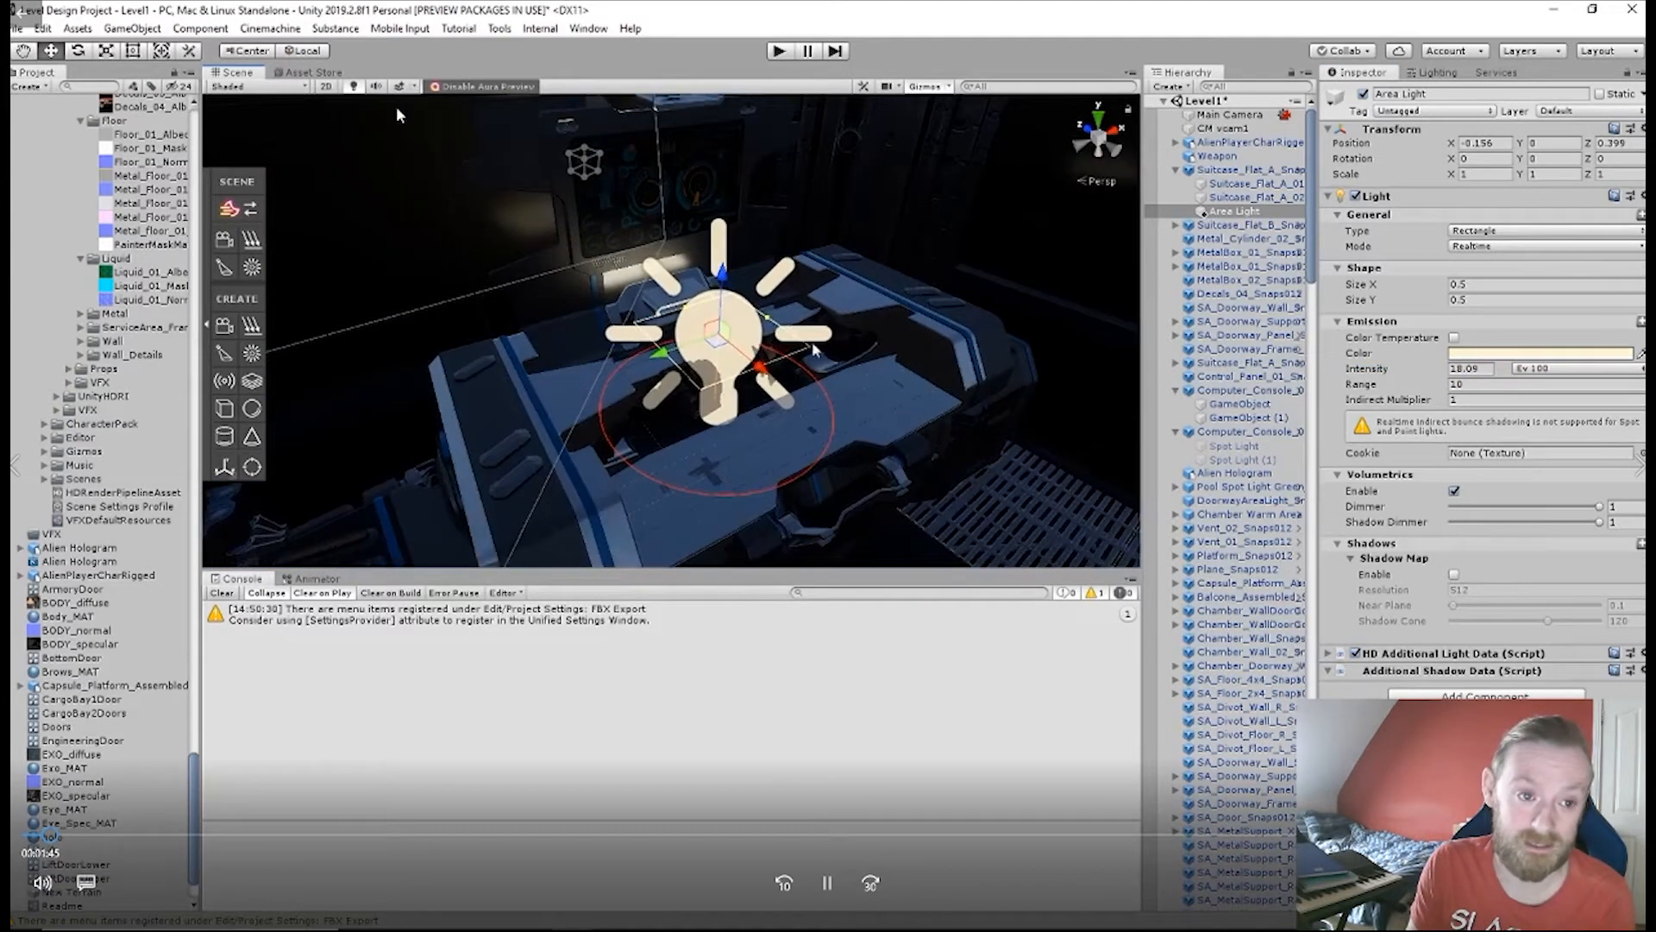
pyautogui.moveTo(723, 274)
pyautogui.mouseDown()
pyautogui.moveTo(723, 232)
pyautogui.moveTo(724, 252)
pyautogui.mouseUp()
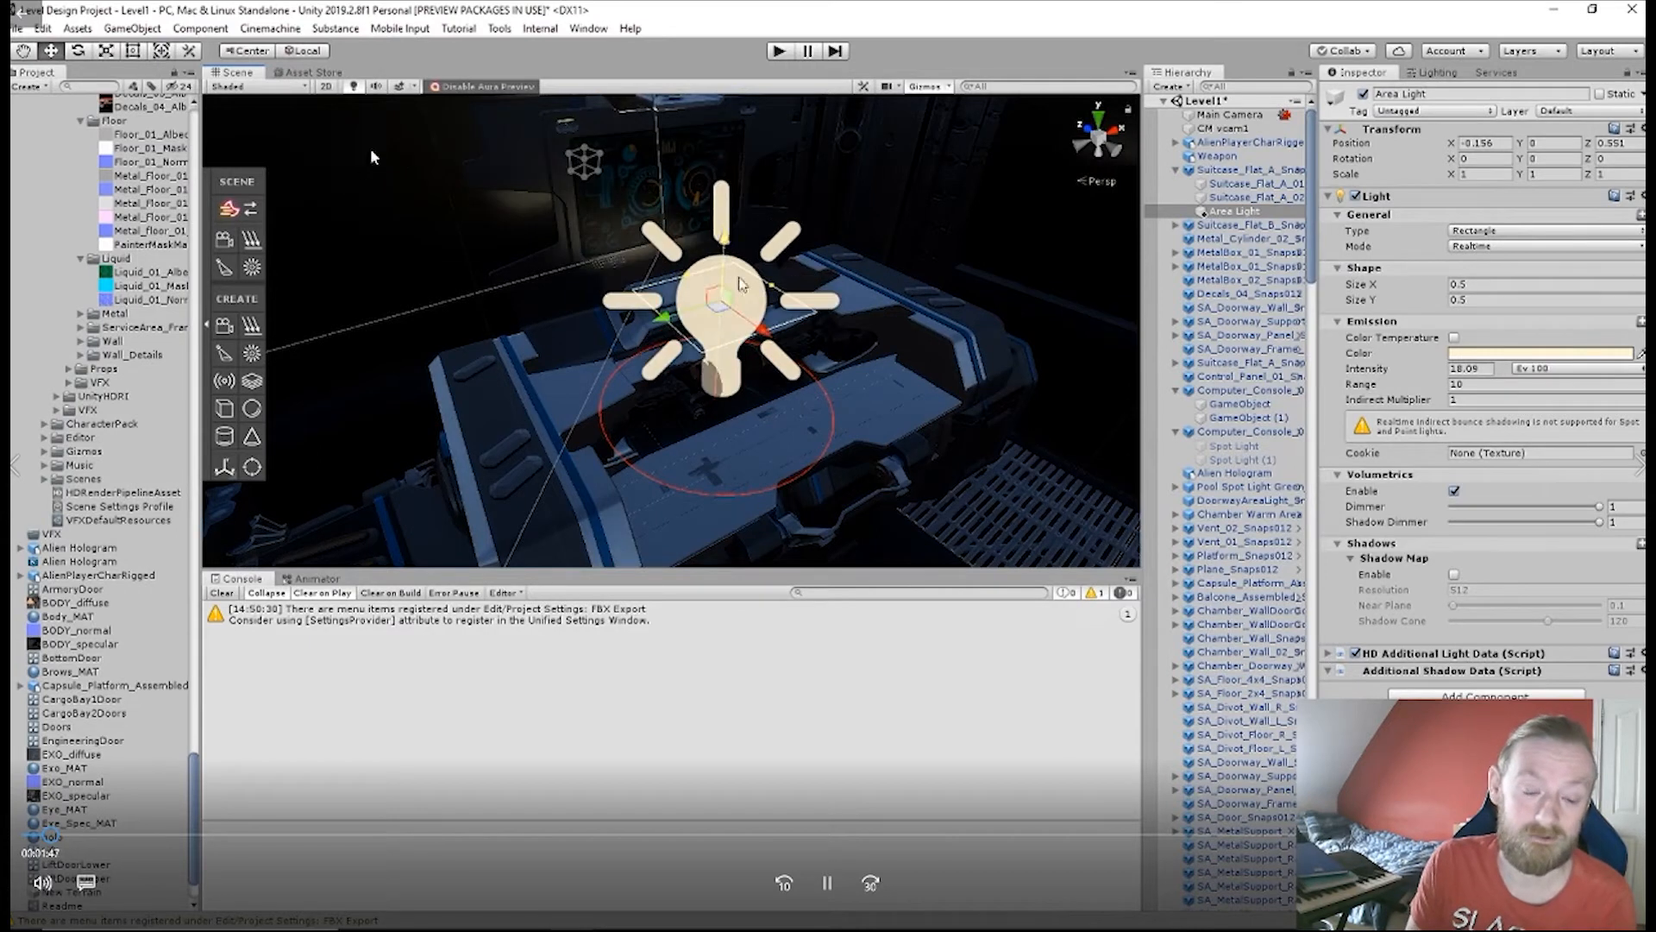
pyautogui.moveTo(763, 332); pyautogui.dragTo(729, 318)
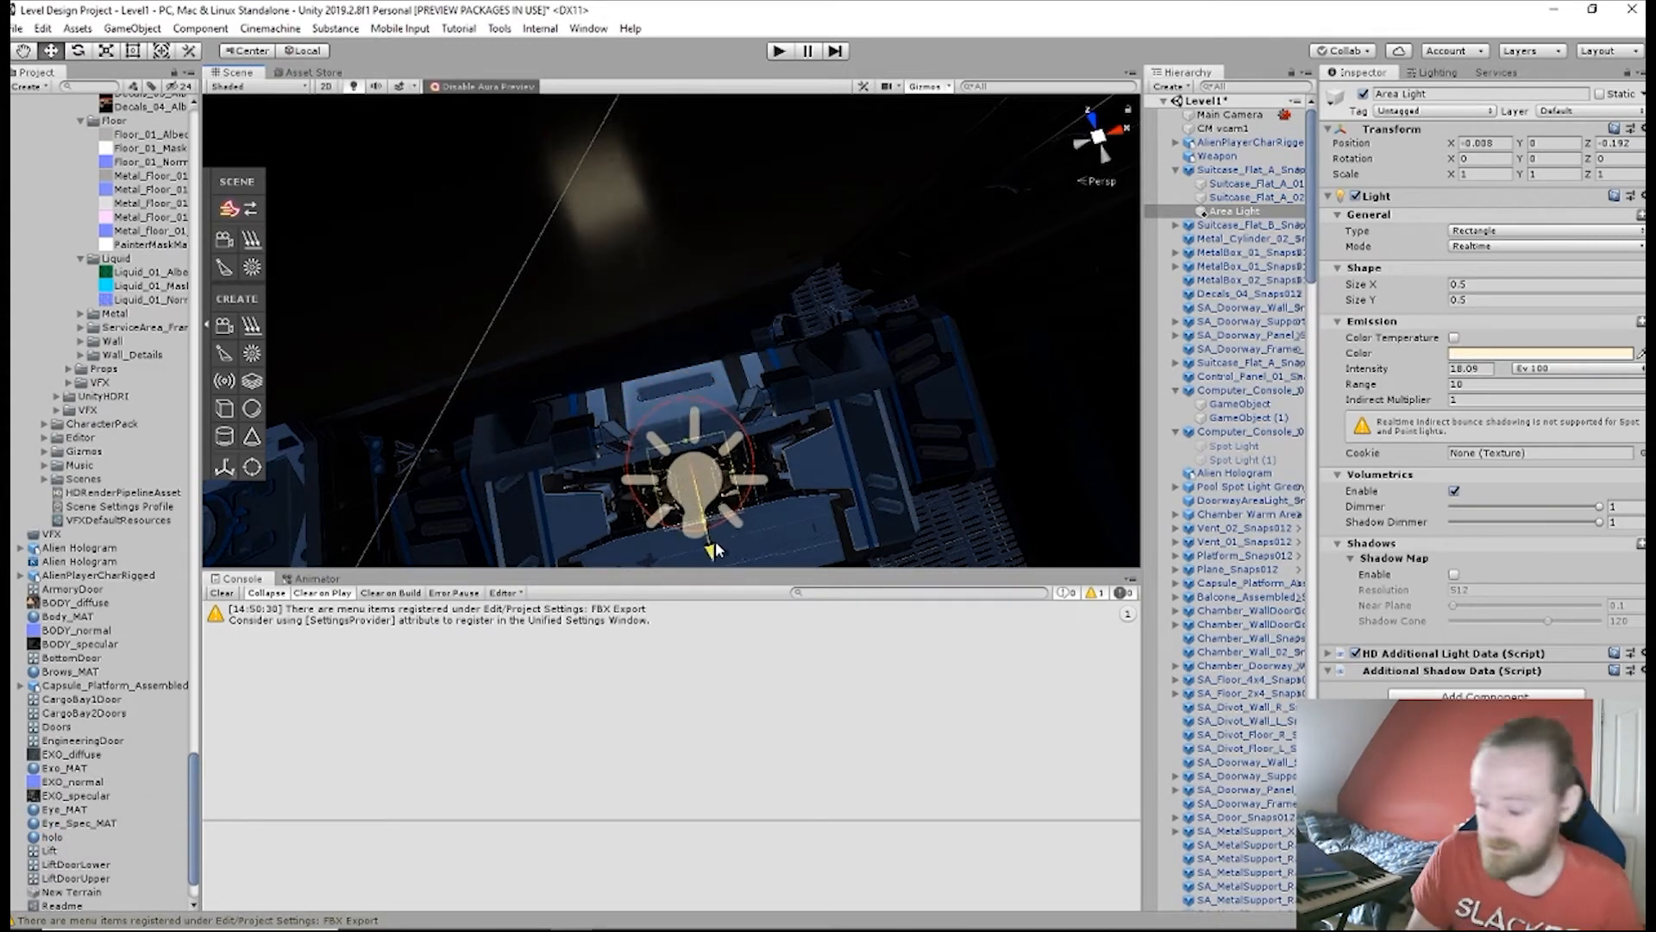
pyautogui.moveTo(707, 528); pyautogui.dragTo(657, 399, button='right')
pyautogui.press('w')
pyautogui.moveTo(652, 478)
pyautogui.mouseDown()
pyautogui.moveTo(645, 230)
pyautogui.moveTo(674, 468)
pyautogui.mouseUp()
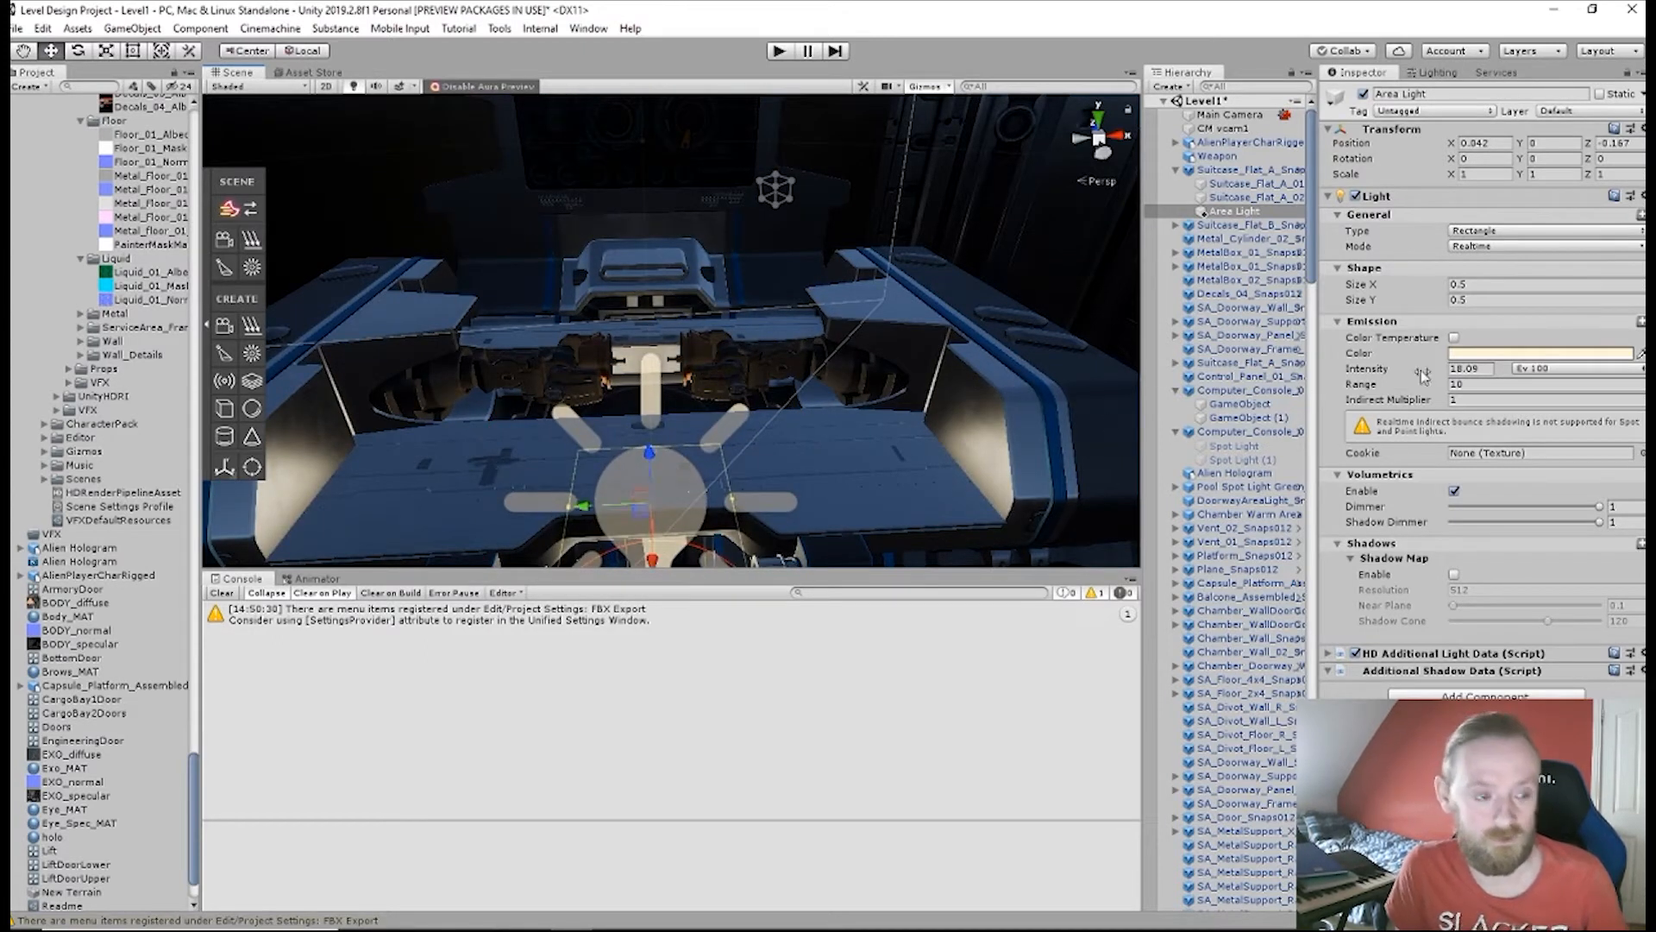
# - Set the area light's emission colour to a saturated green, RGB 0, 222, 14
pyautogui.click(1463, 353)
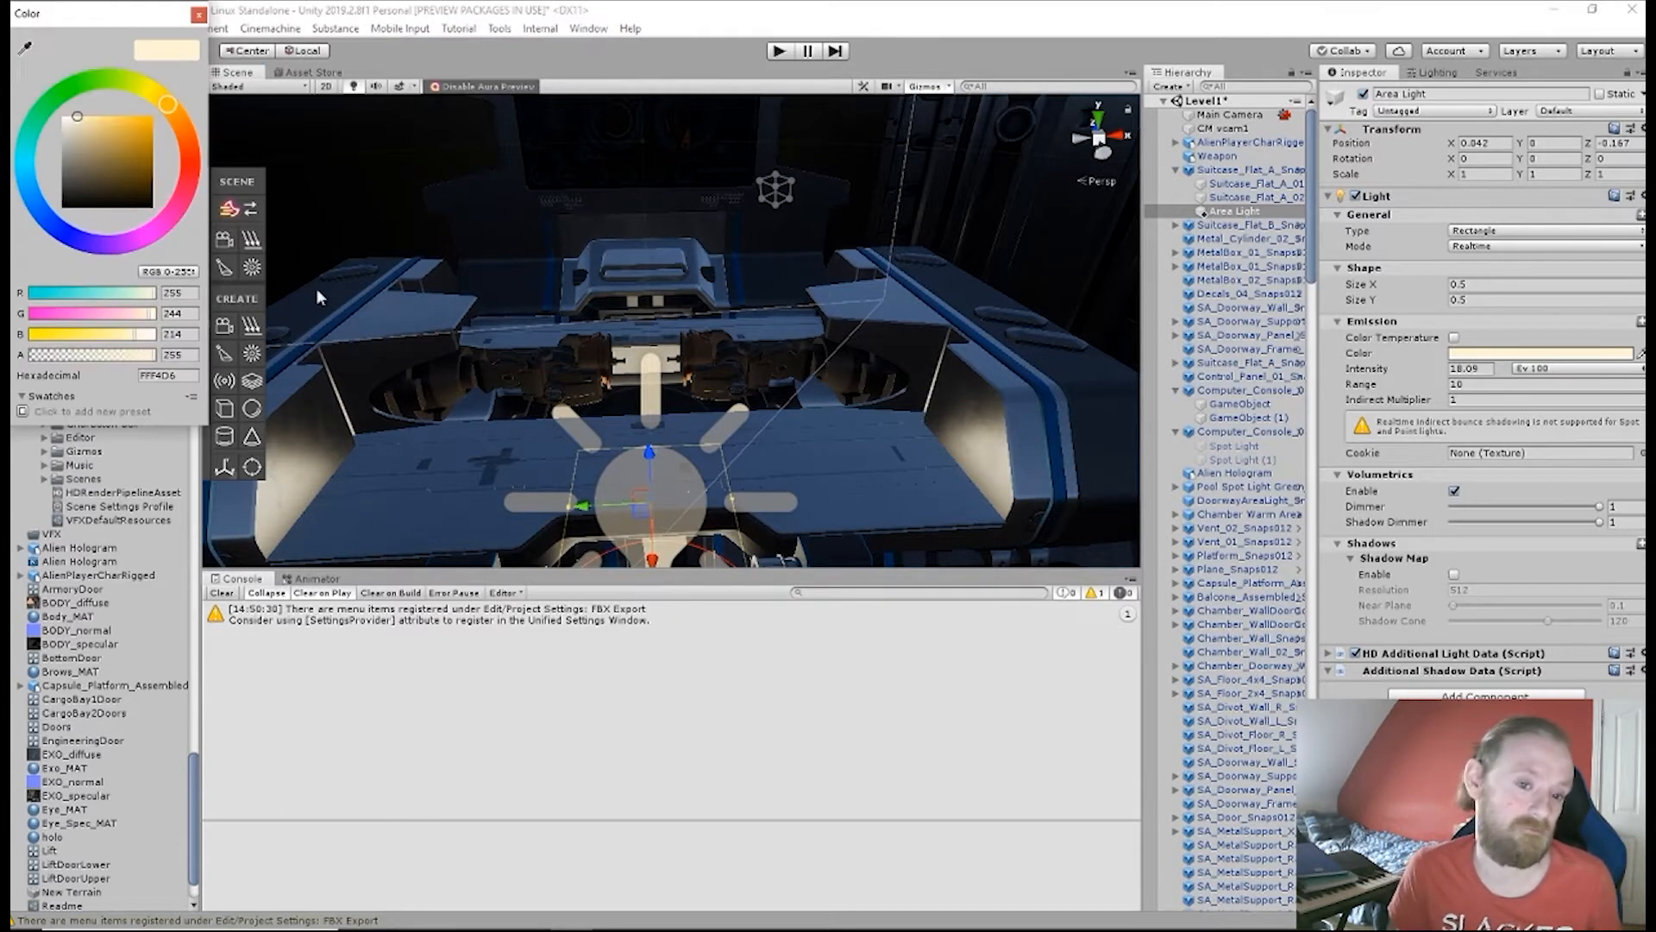
pyautogui.click(63, 99)
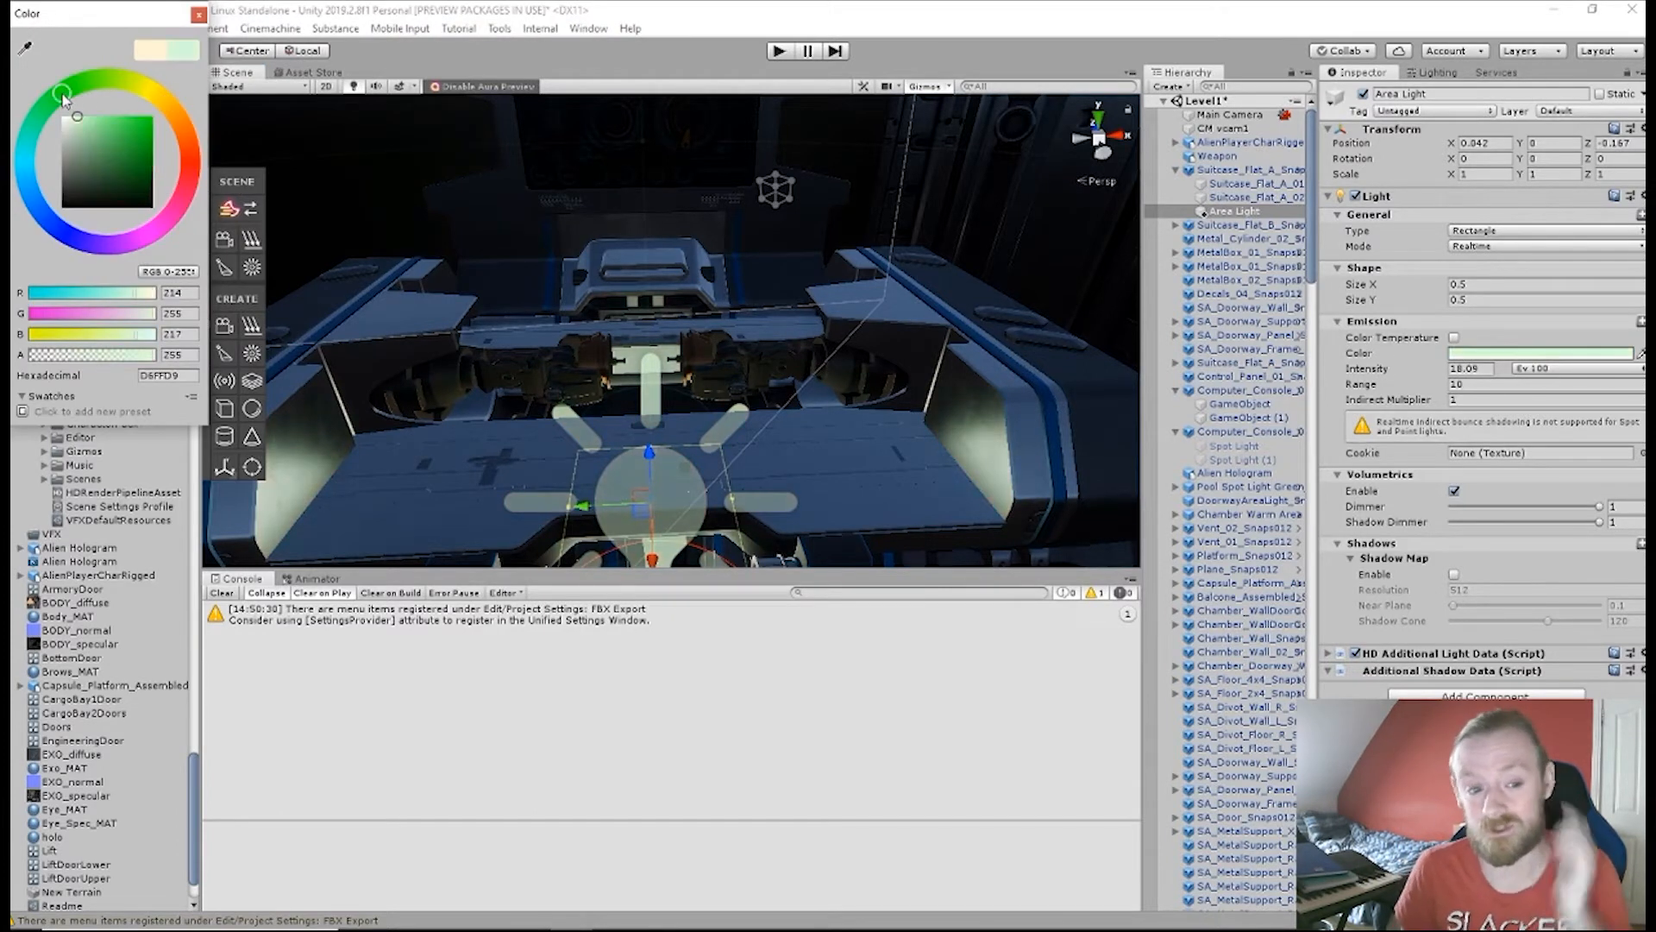
pyautogui.moveTo(76, 121); pyautogui.dragTo(147, 138)
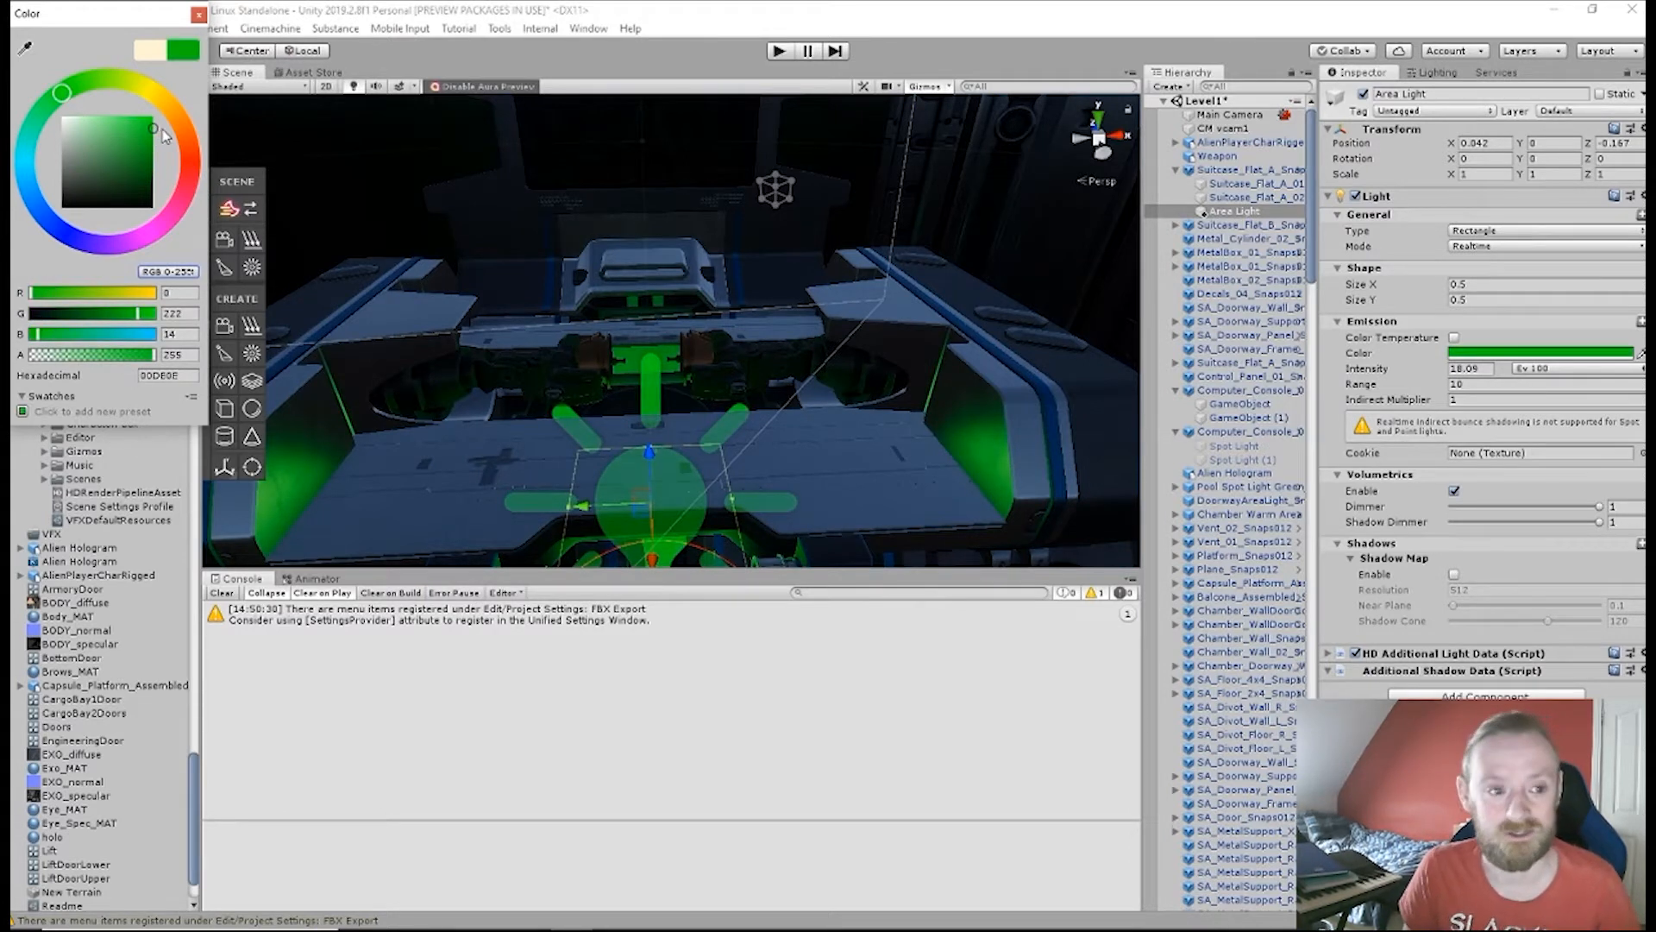
pyautogui.click(641, 375)
# - Raise the green area light's intensity to about 23.56 Ev 100
pyautogui.keyDown('alt'); pyautogui.moveTo(590, 352); pyautogui.dragTo(683, 349); pyautogui.keyUp('alt')
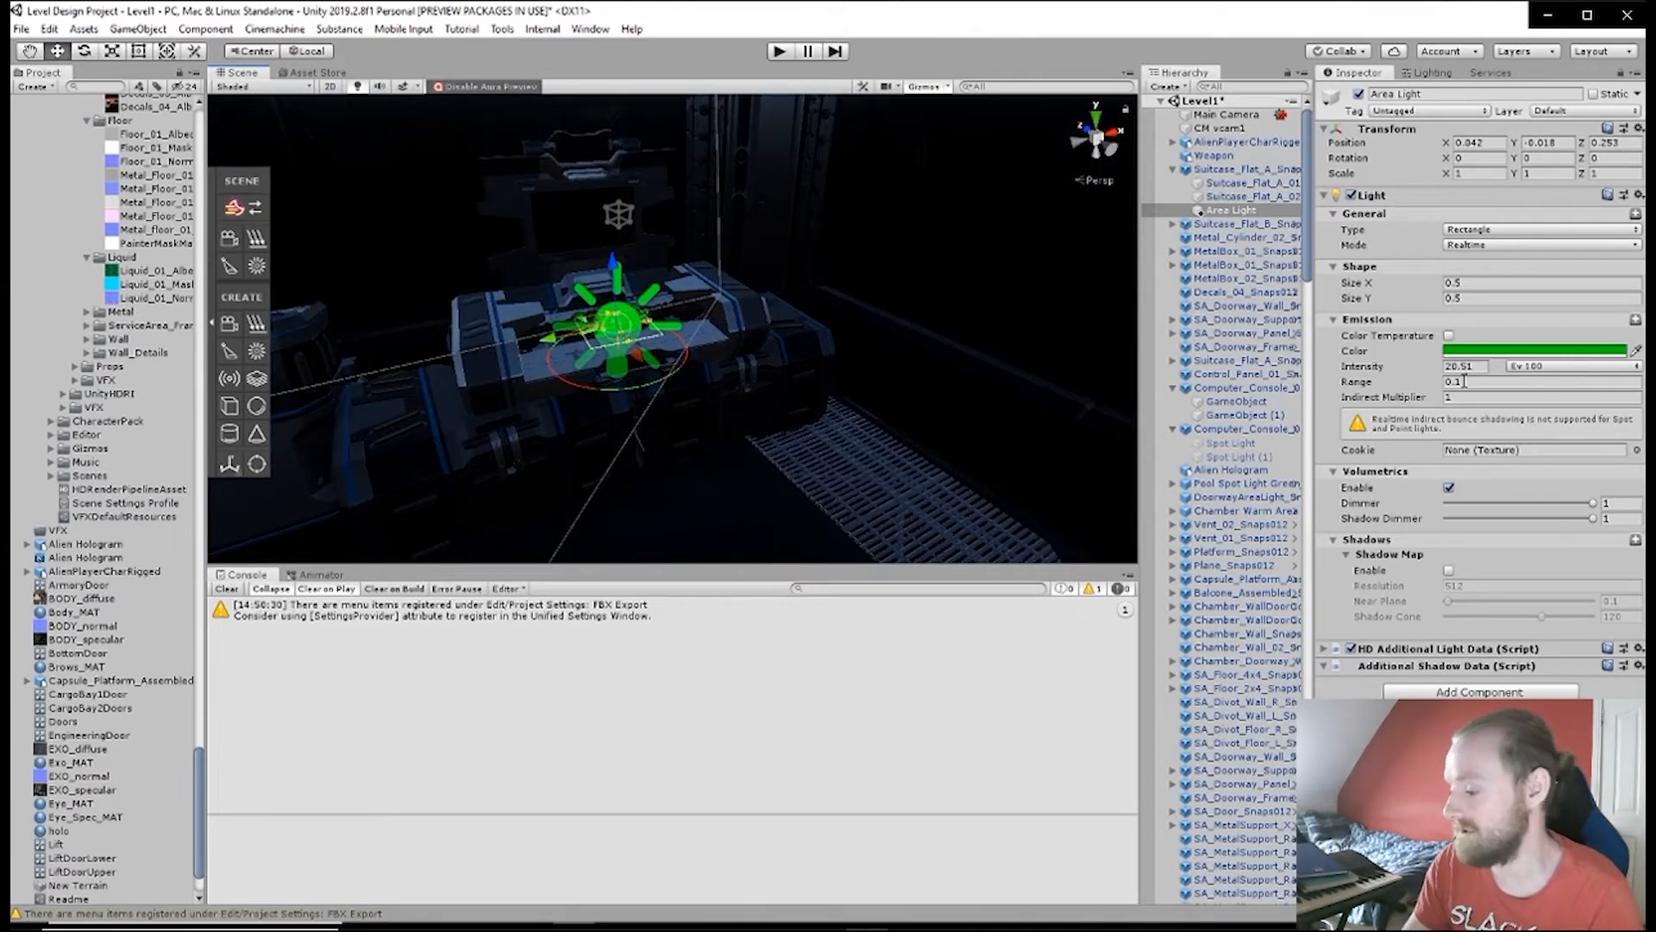
pyautogui.click(1464, 367)
pyautogui.moveTo(1464, 367); pyautogui.dragTo(1518, 366)
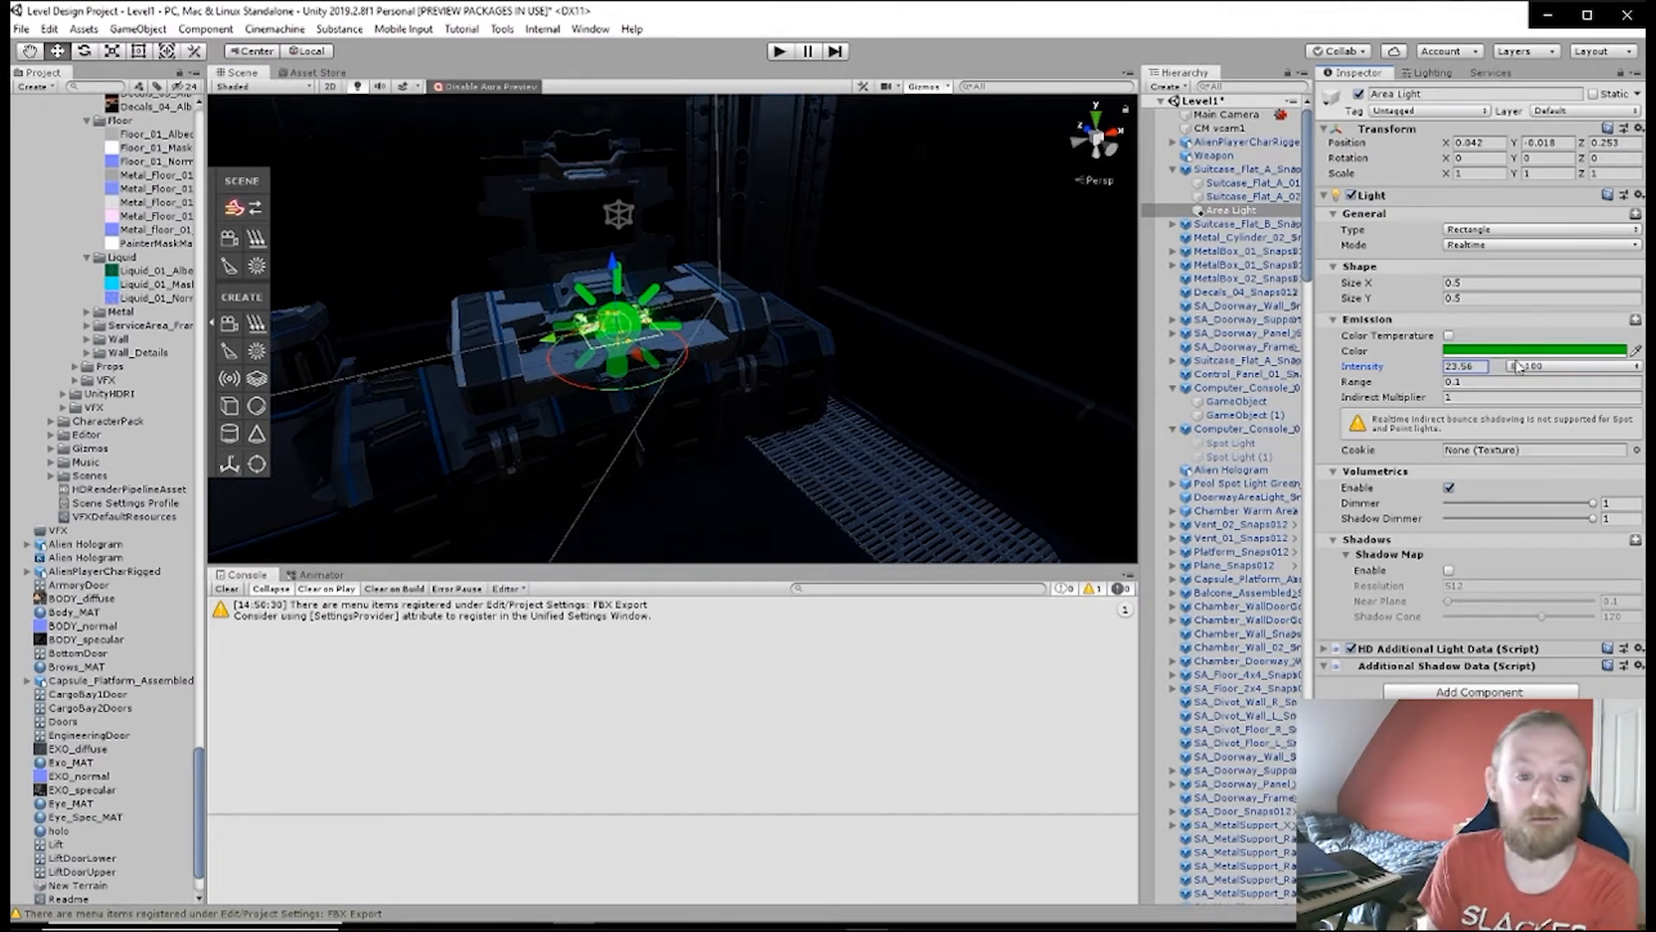
# - Lower the area light slightly toward the suitcase interior, to about Z 0.24
pyautogui.press('w')
pyautogui.moveTo(1017, 385); pyautogui.dragTo(891, 364, button='right')
pyautogui.press('w')
pyautogui.moveTo(711, 339); pyautogui.dragTo(714, 344)
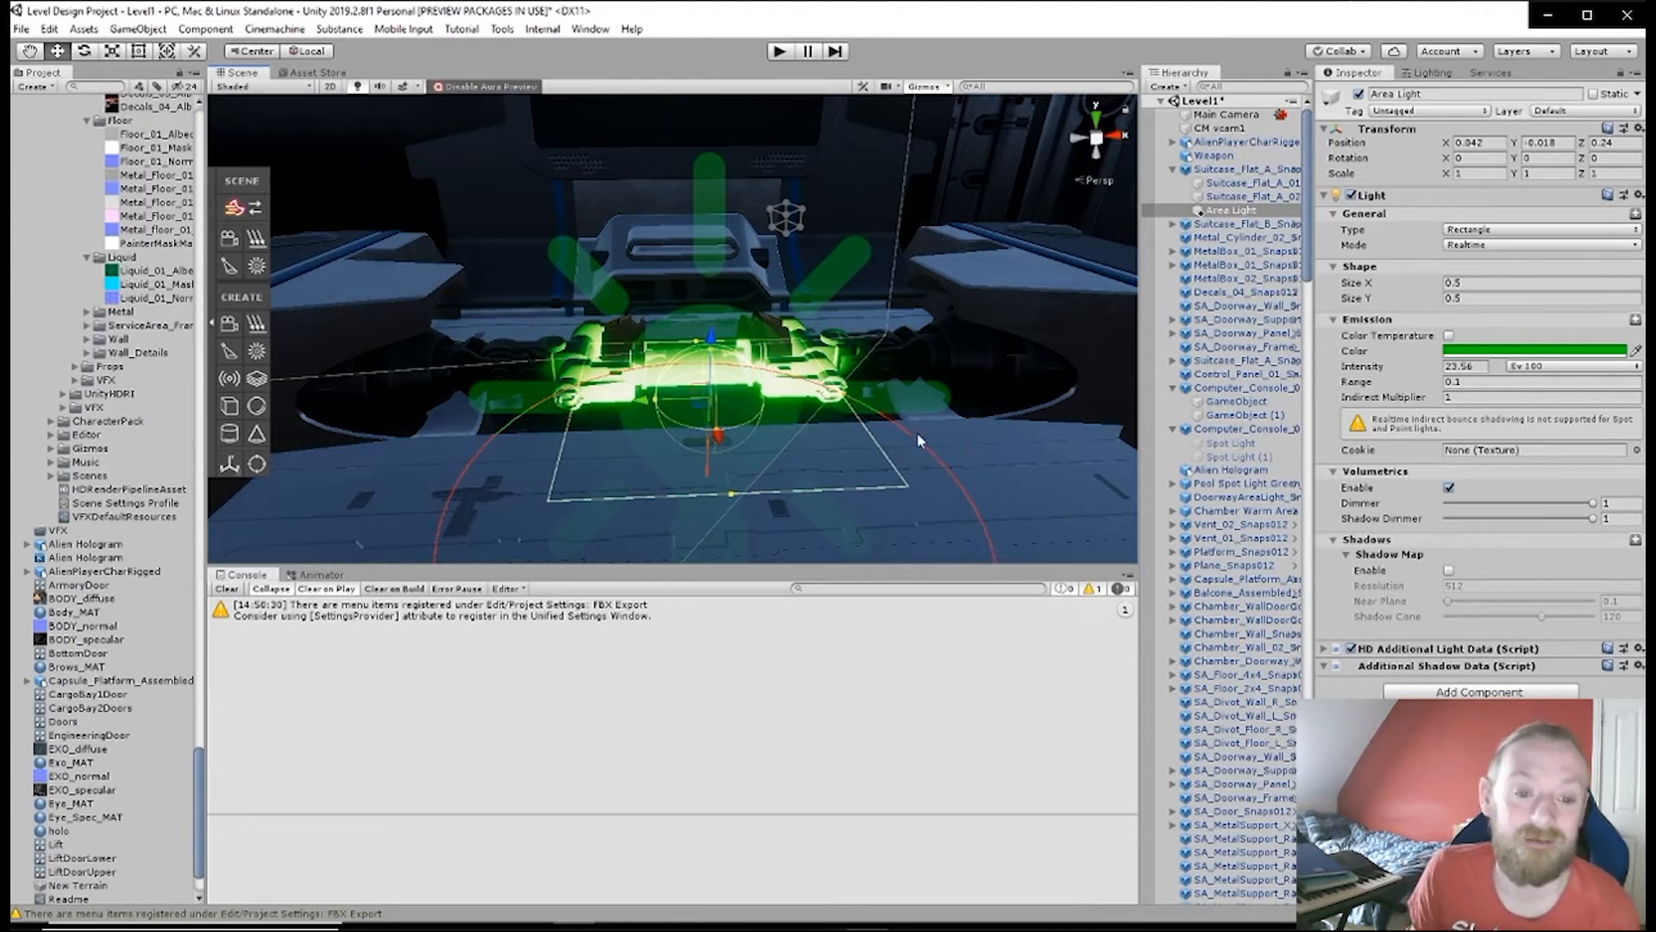
# - Rotate the area light to about -5.645 degrees in Y and raise it to about Z 0.27
pyautogui.press('e')
pyautogui.moveTo(723, 388); pyautogui.dragTo(731, 264)
pyautogui.press('w')
pyautogui.press('e')
pyautogui.press('w')
pyautogui.moveTo(783, 386); pyautogui.dragTo(976, 382)
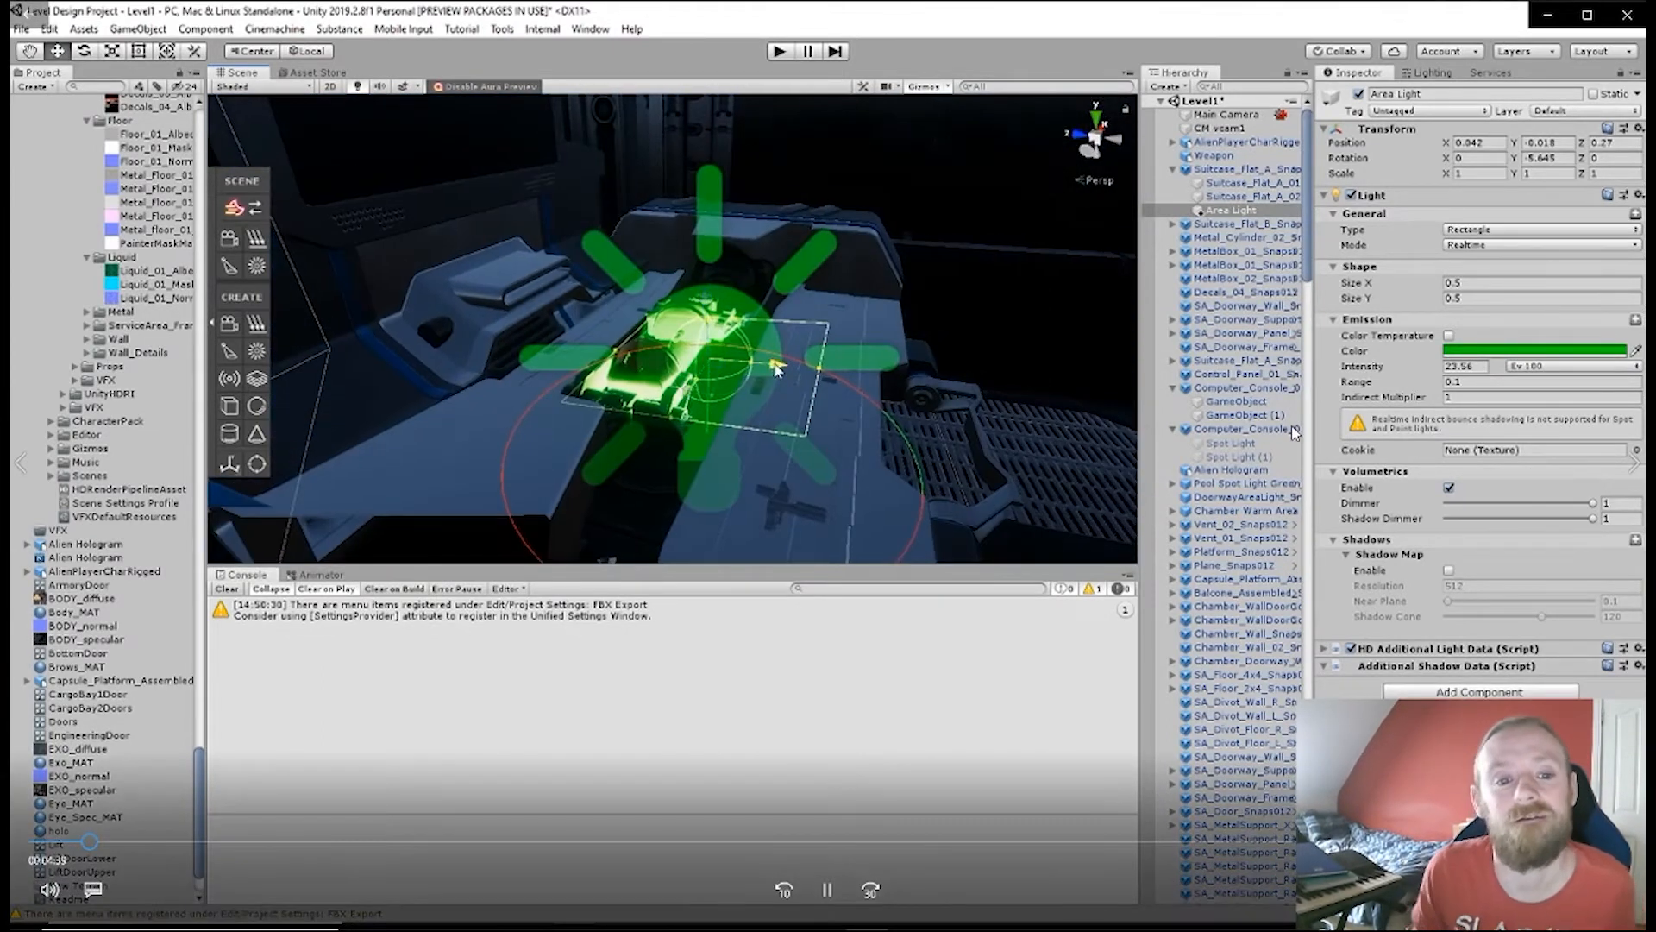
pyautogui.moveTo(781, 371); pyautogui.dragTo(544, 429)
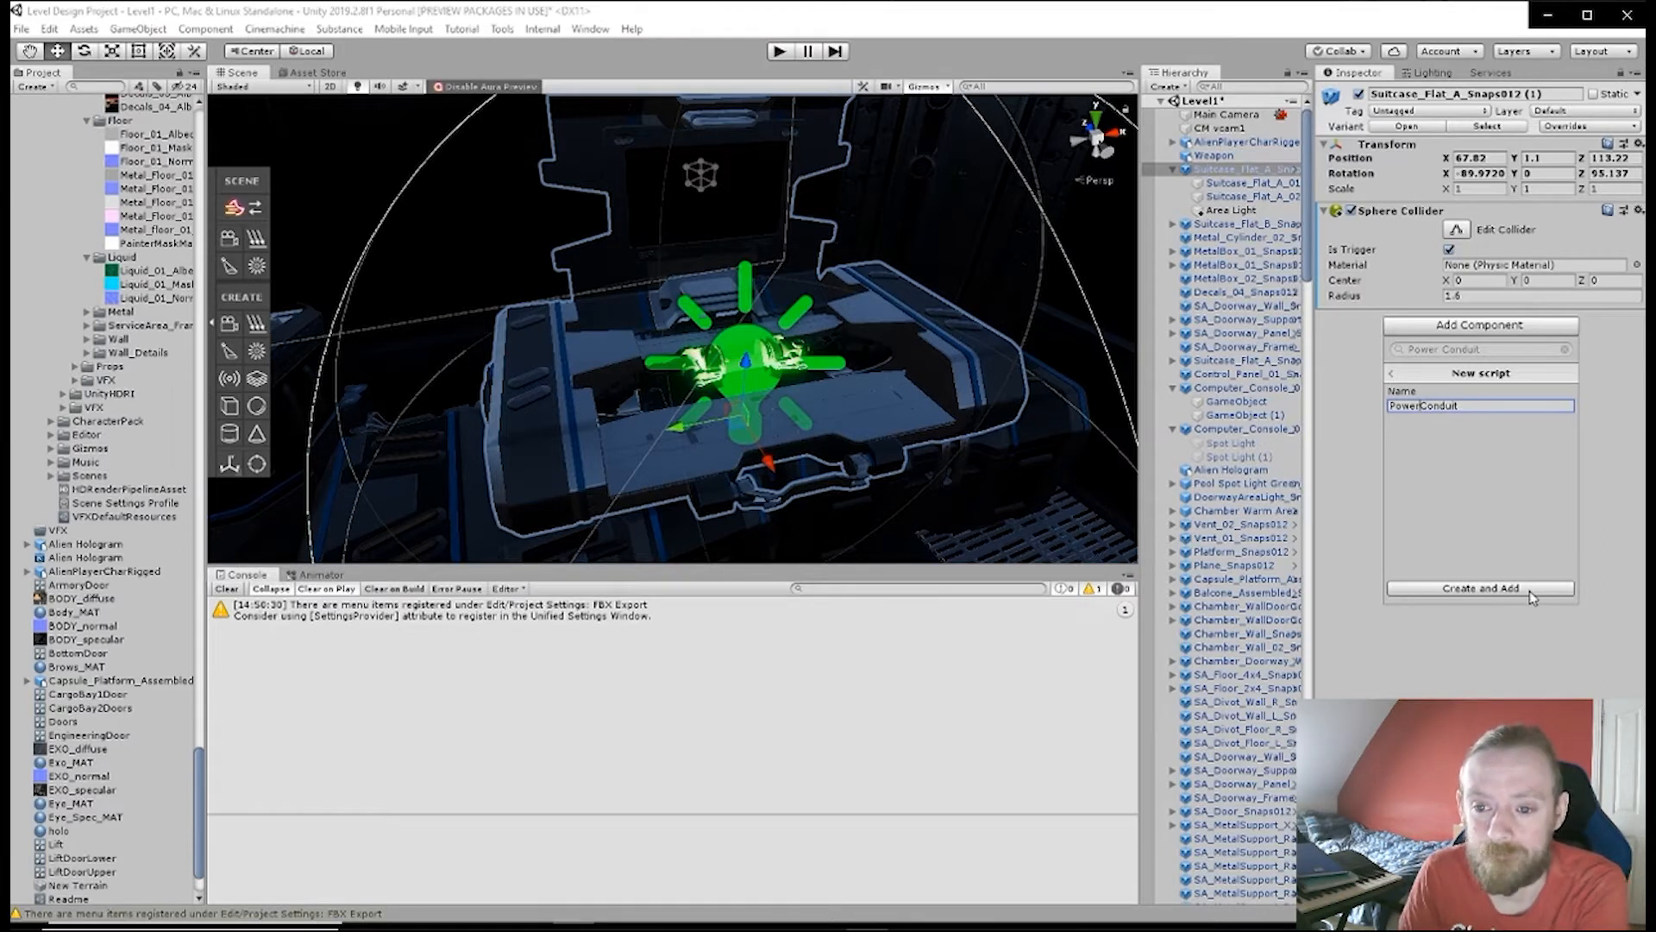
# - Create the new script PowerConduit on the suitcase and locate it among the project assets
pyautogui.click(1530, 592)
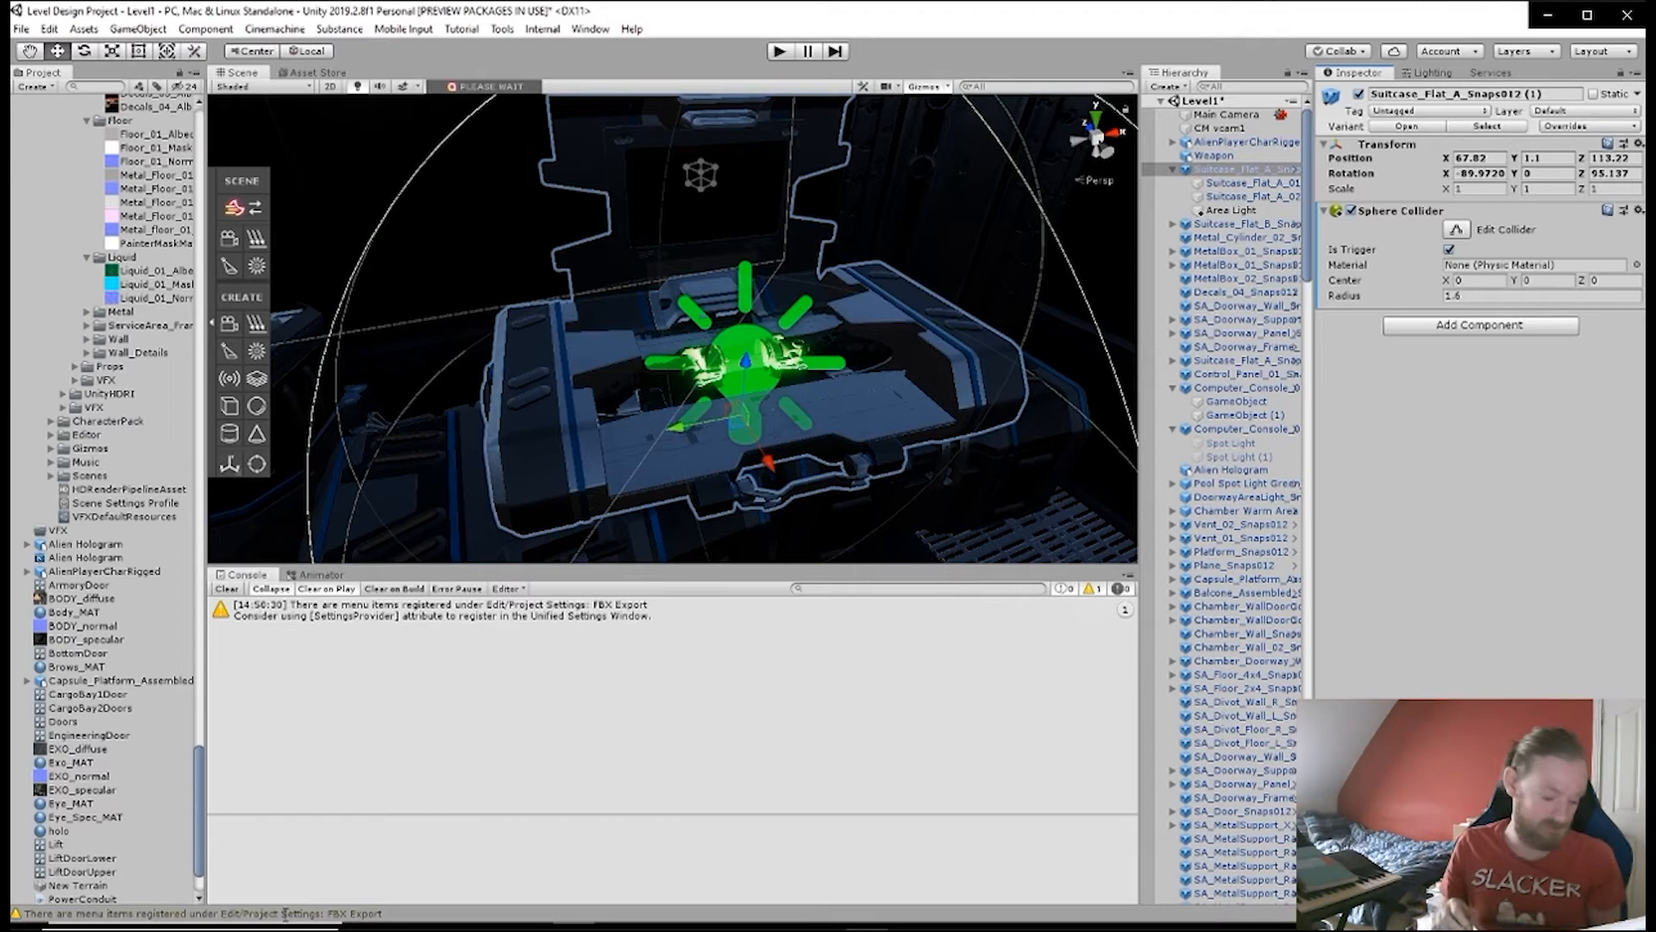
pyautogui.scroll(-3, 98, 819)
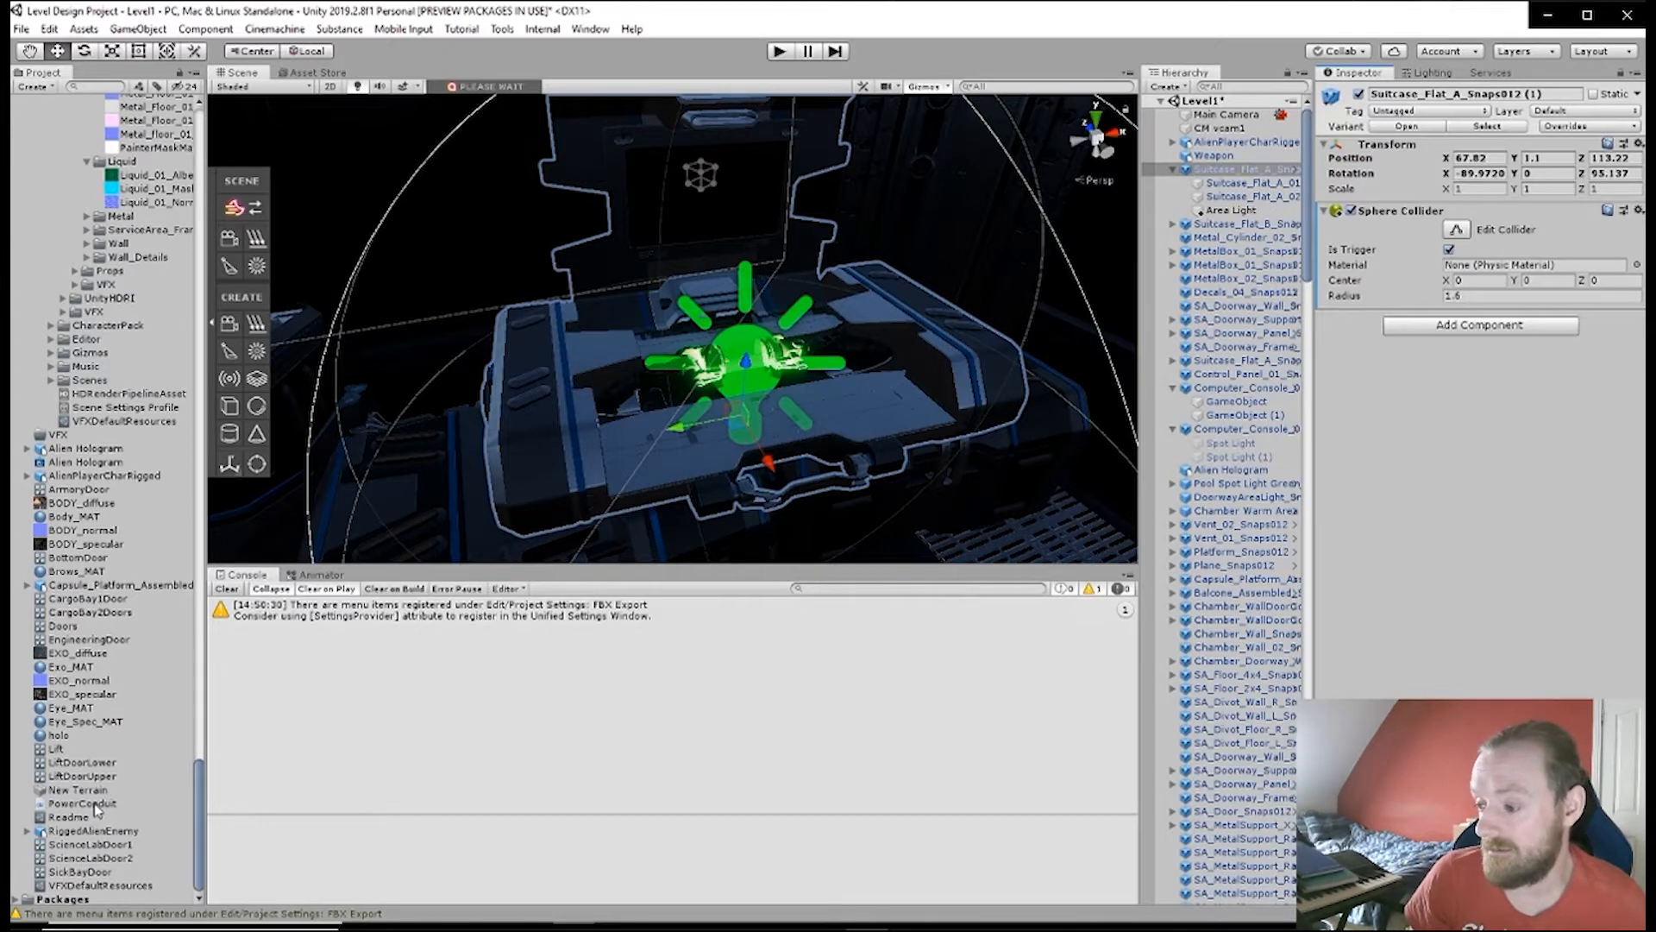
pyautogui.moveTo(658, 221)
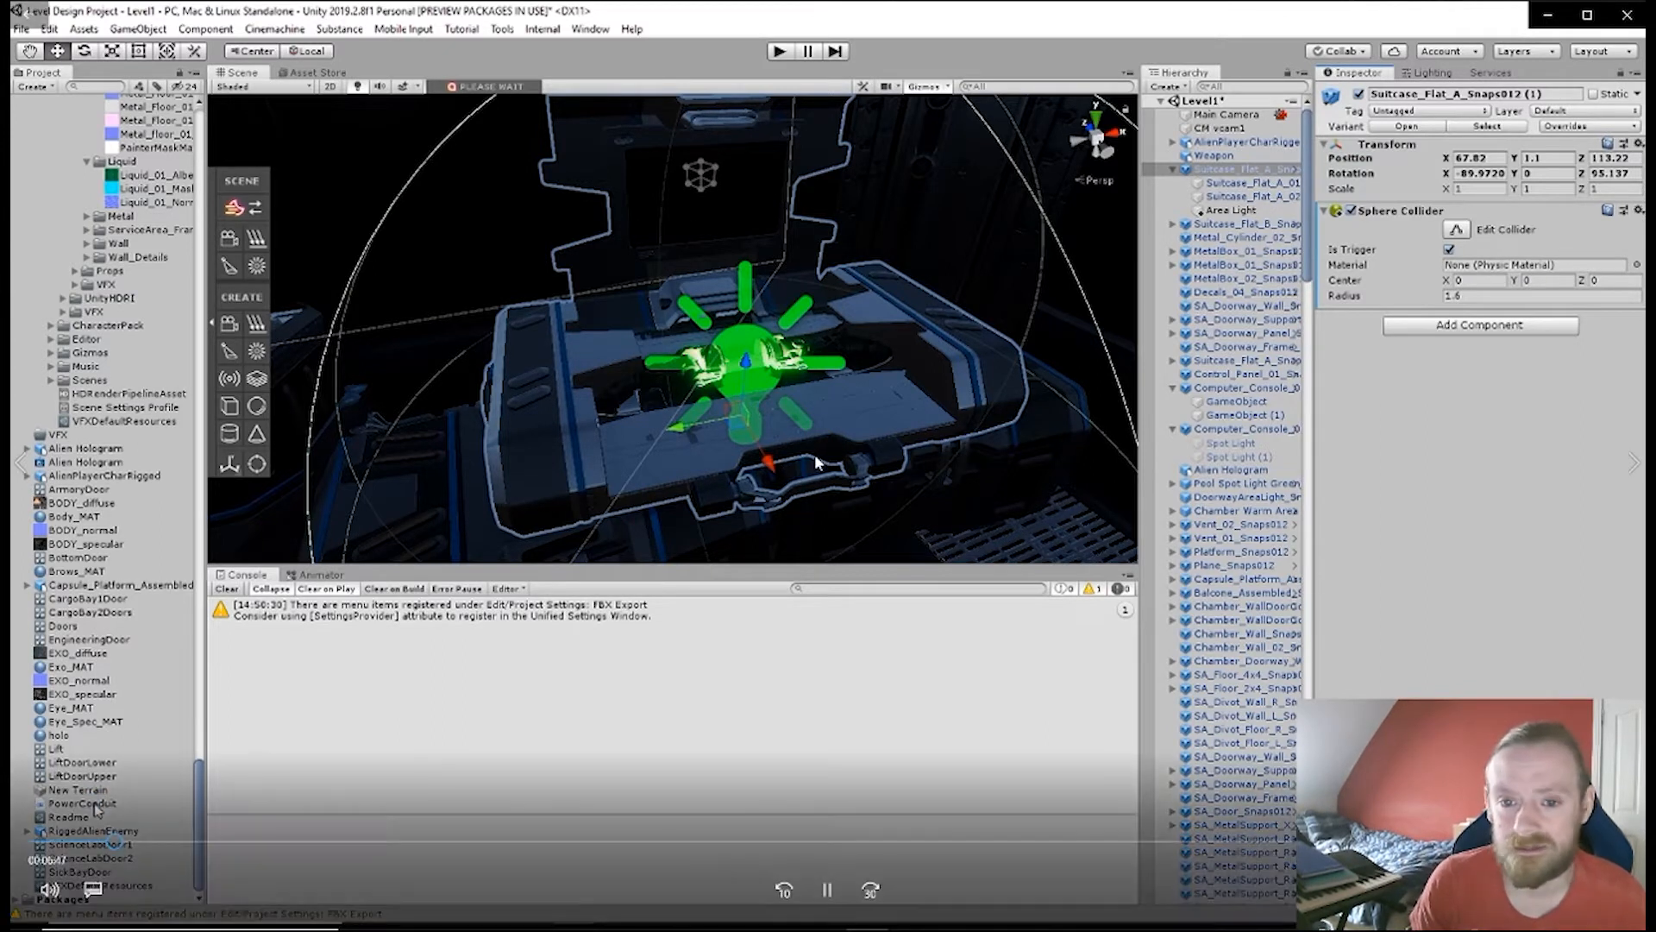
pyautogui.click(121, 842)
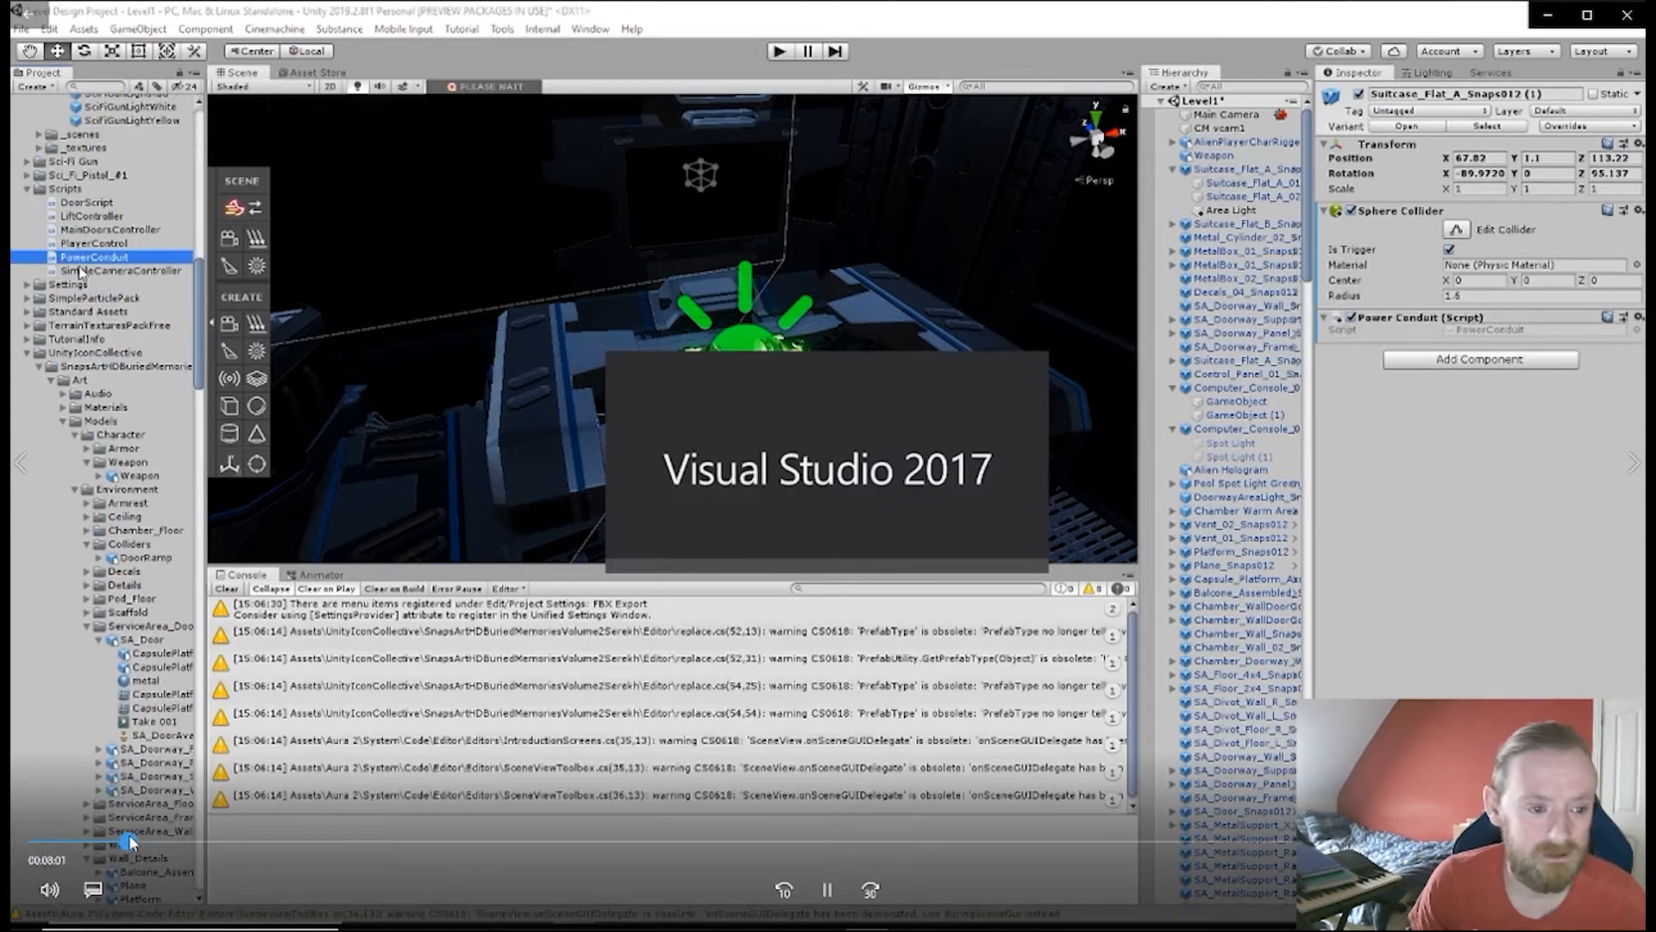
pyautogui.moveTo(129, 840); pyautogui.dragTo(168, 839)
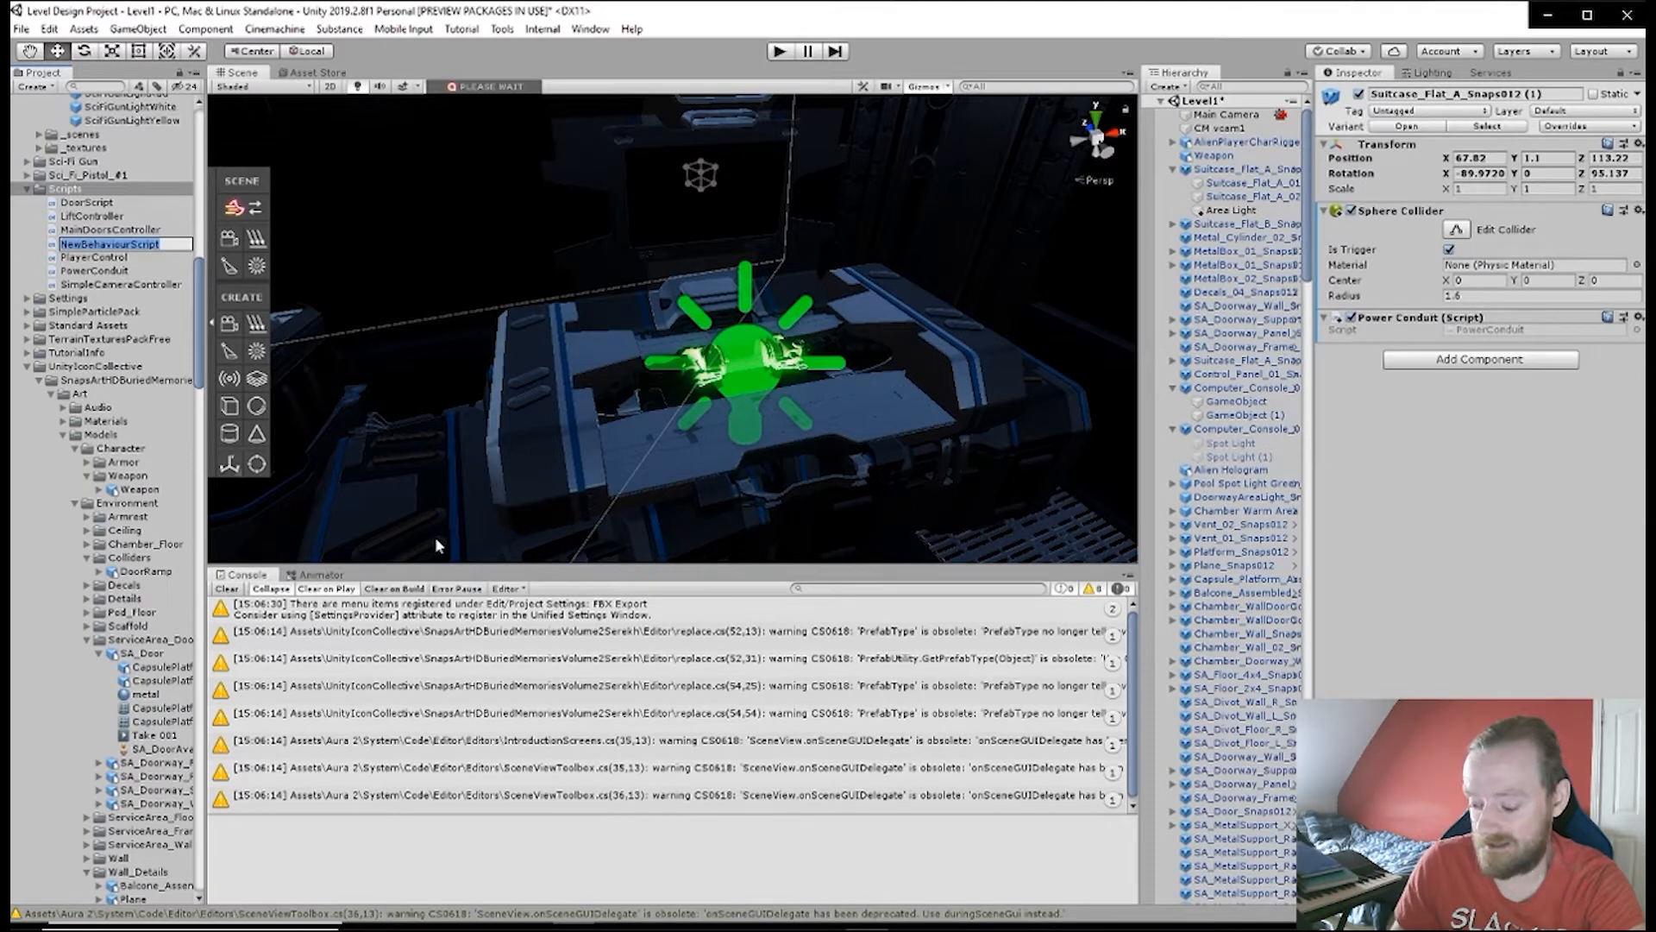
# - Name the new script in the Scripts folder LevelController and switch to Visual Studio to edit it
pyautogui.write('elController')
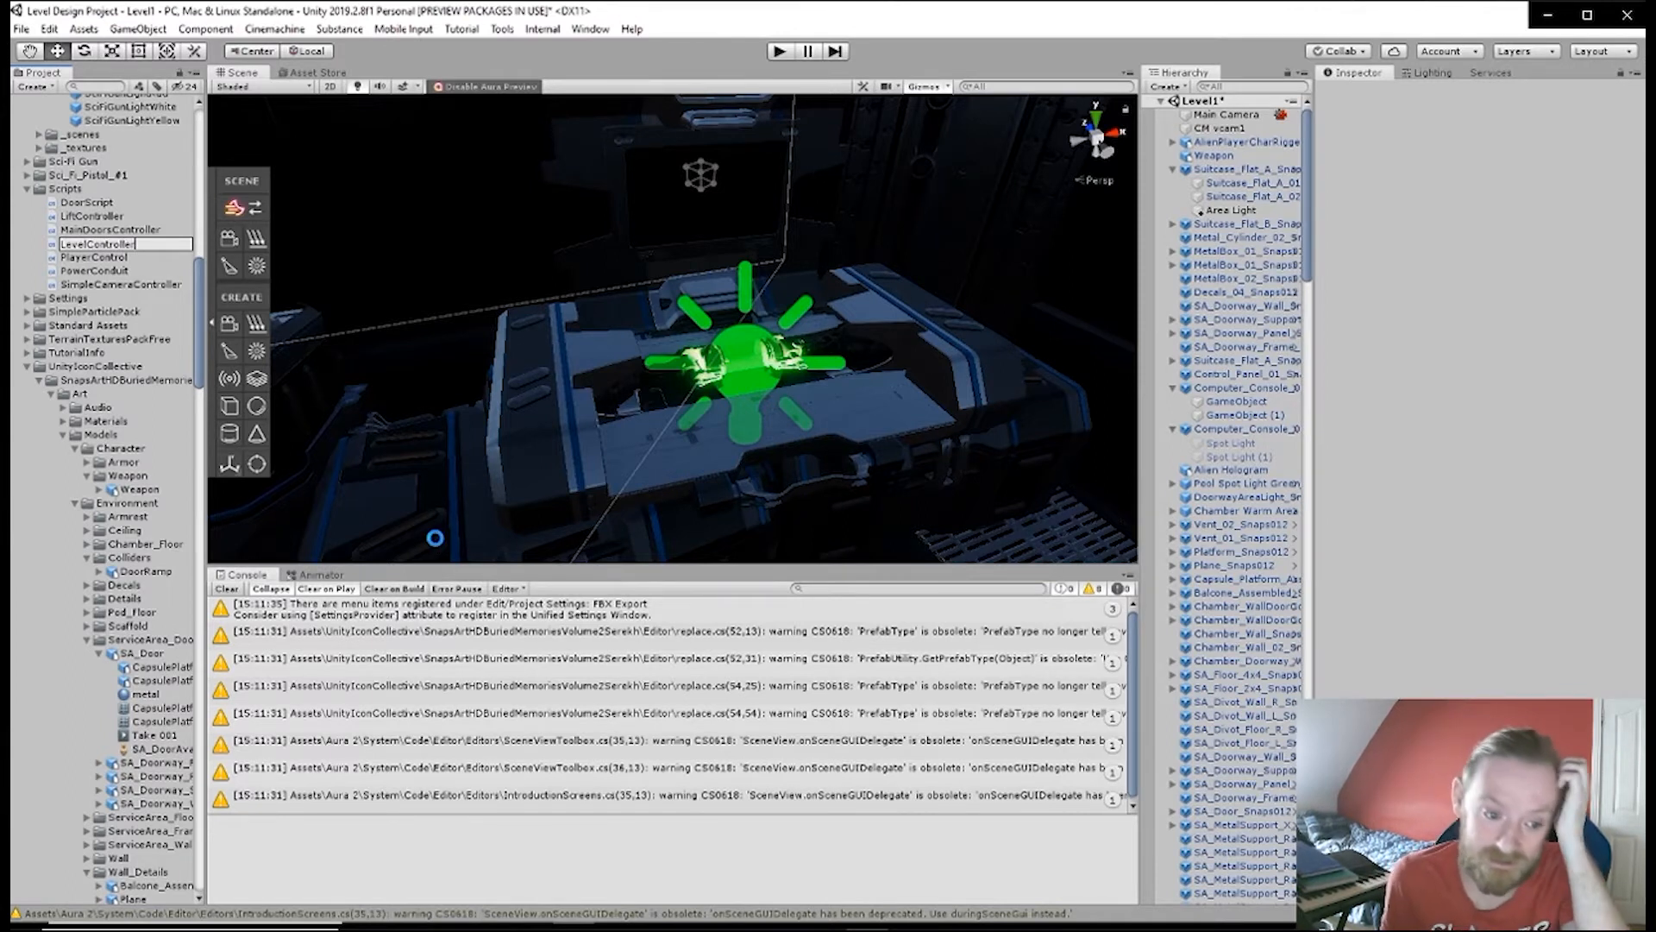
pyautogui.hotkey('alt', 'Tab')
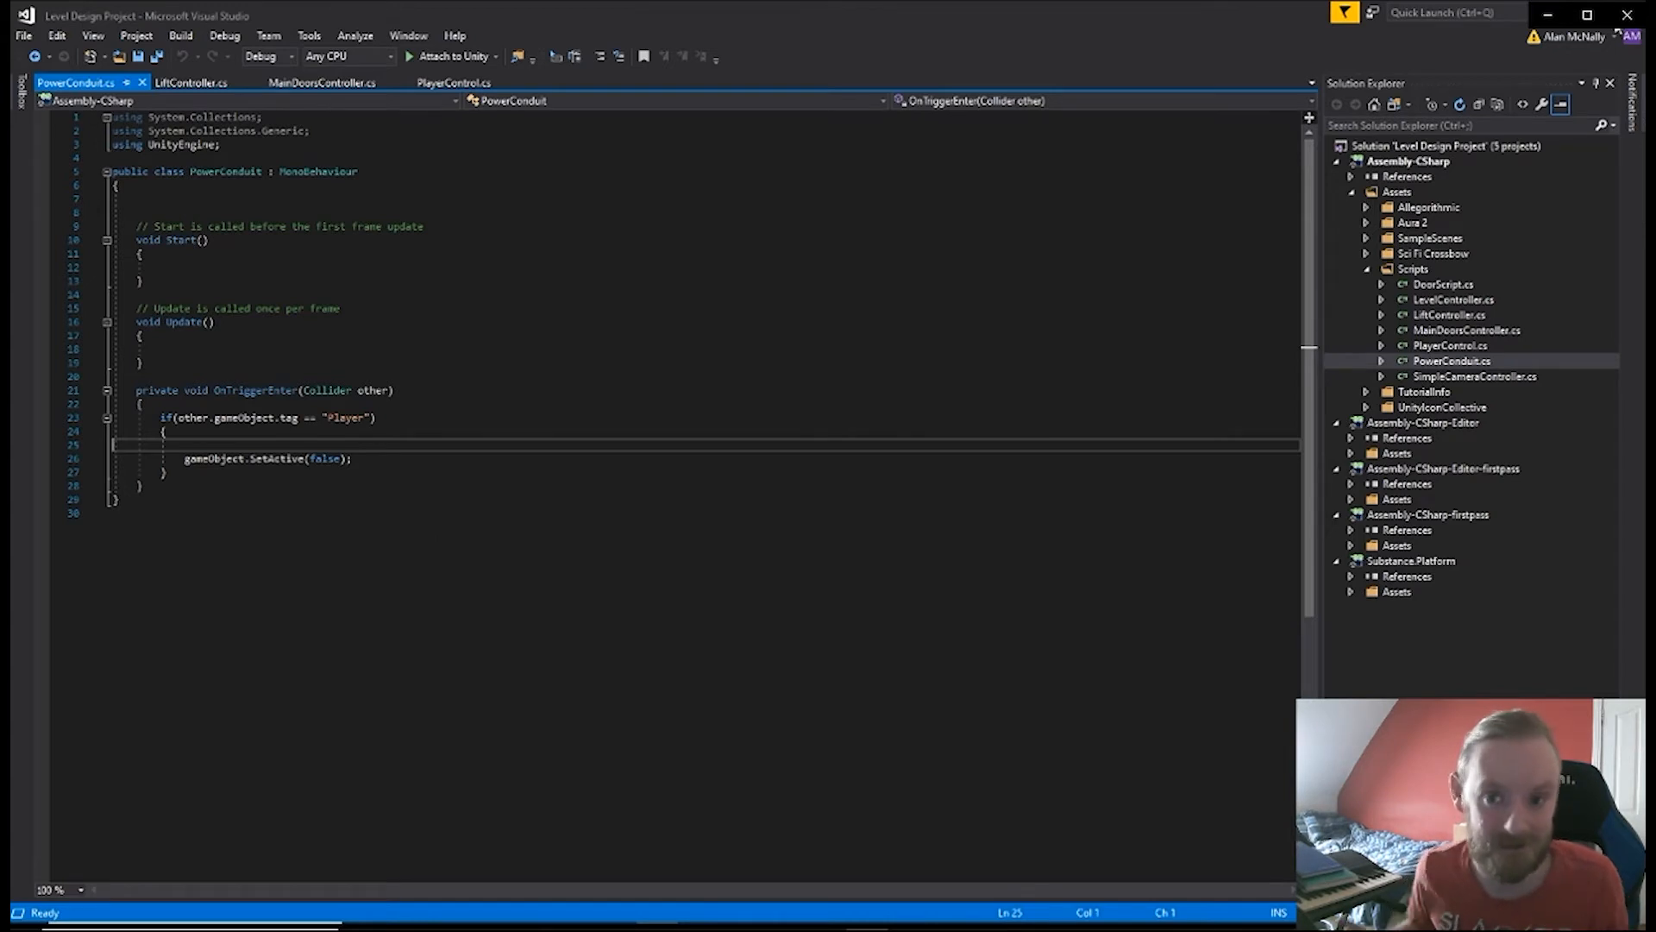
pyautogui.hotkey('alt', 'Tab')
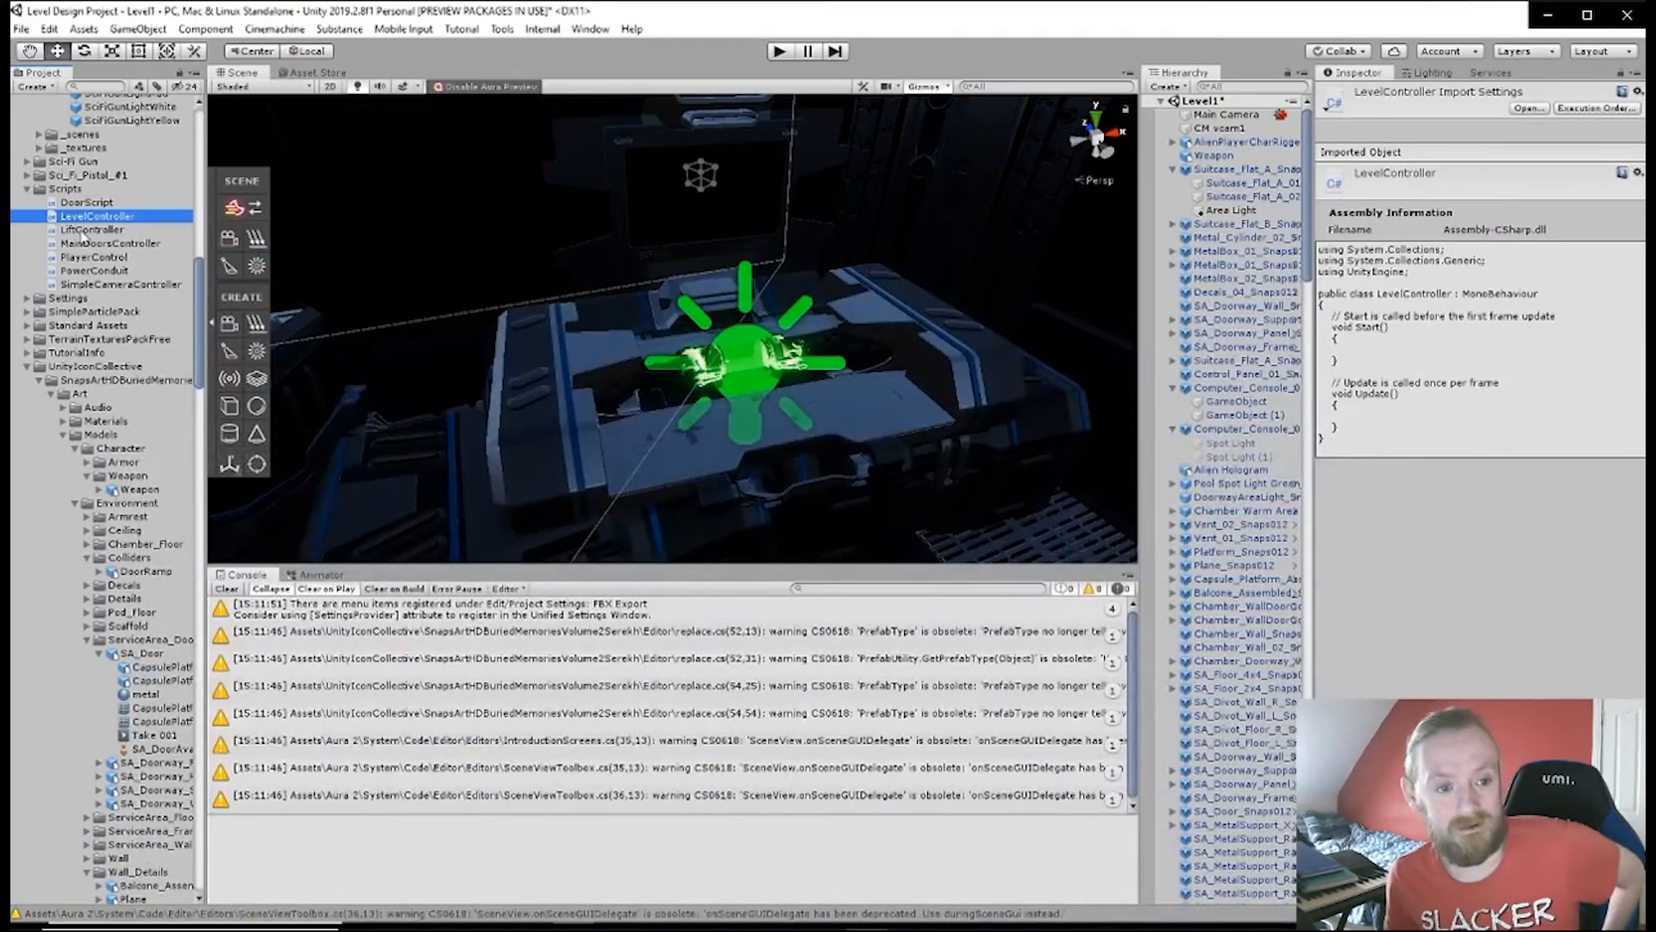
pyautogui.hotkey('alt', 'Tab')
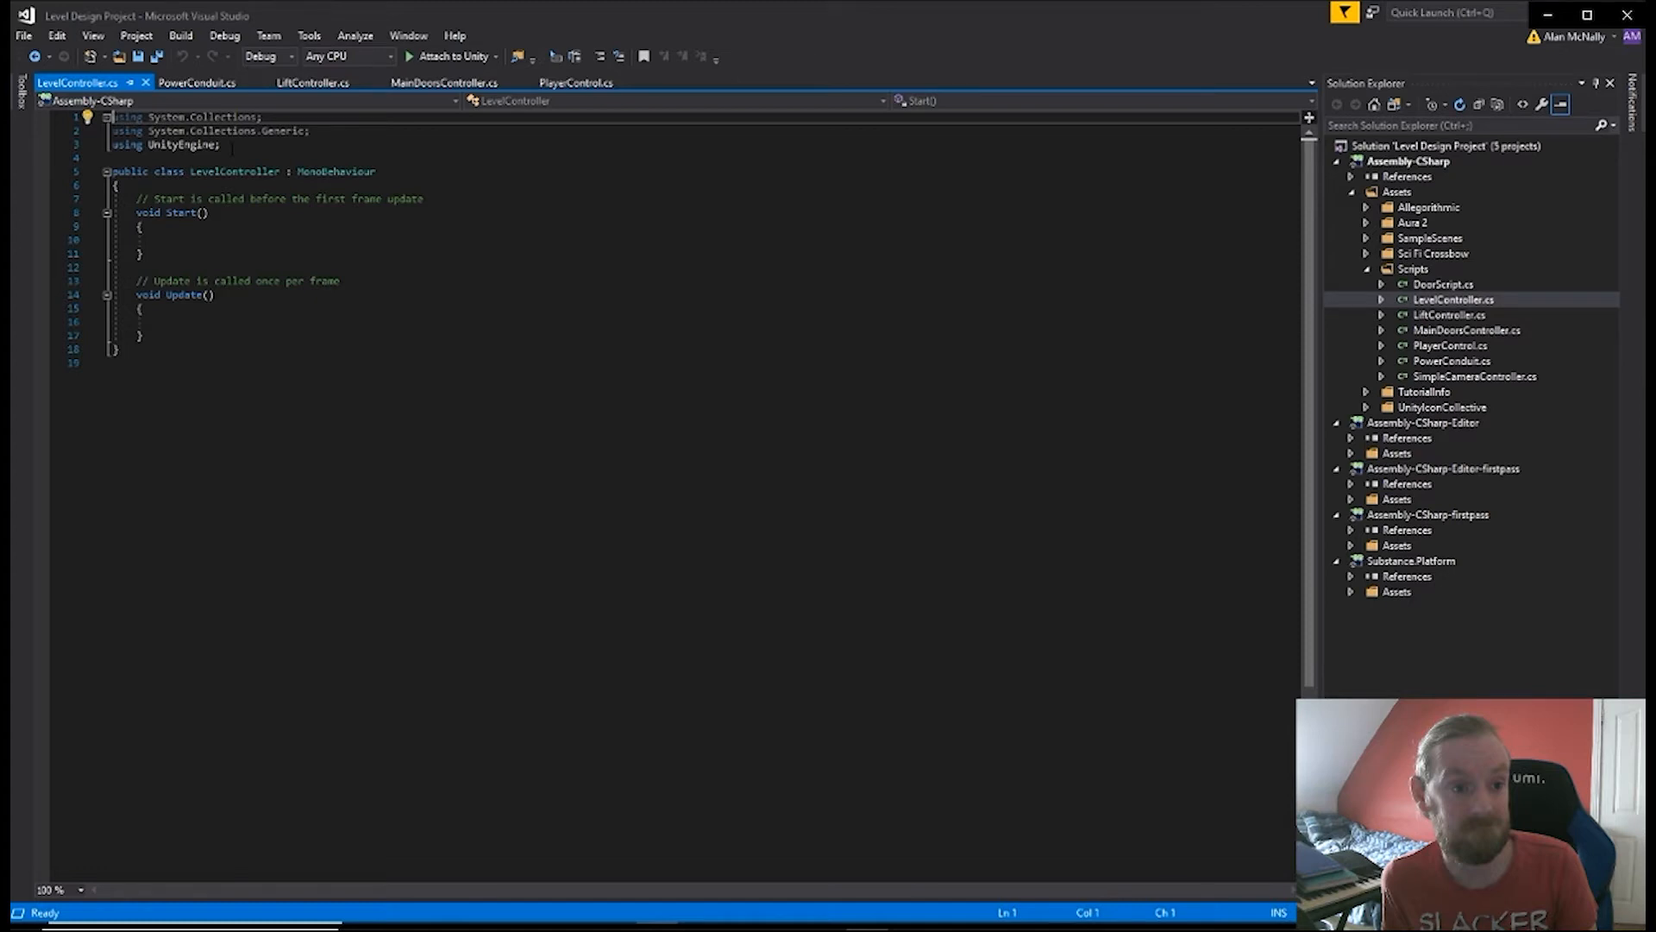
pyautogui.moveTo(451, 609)
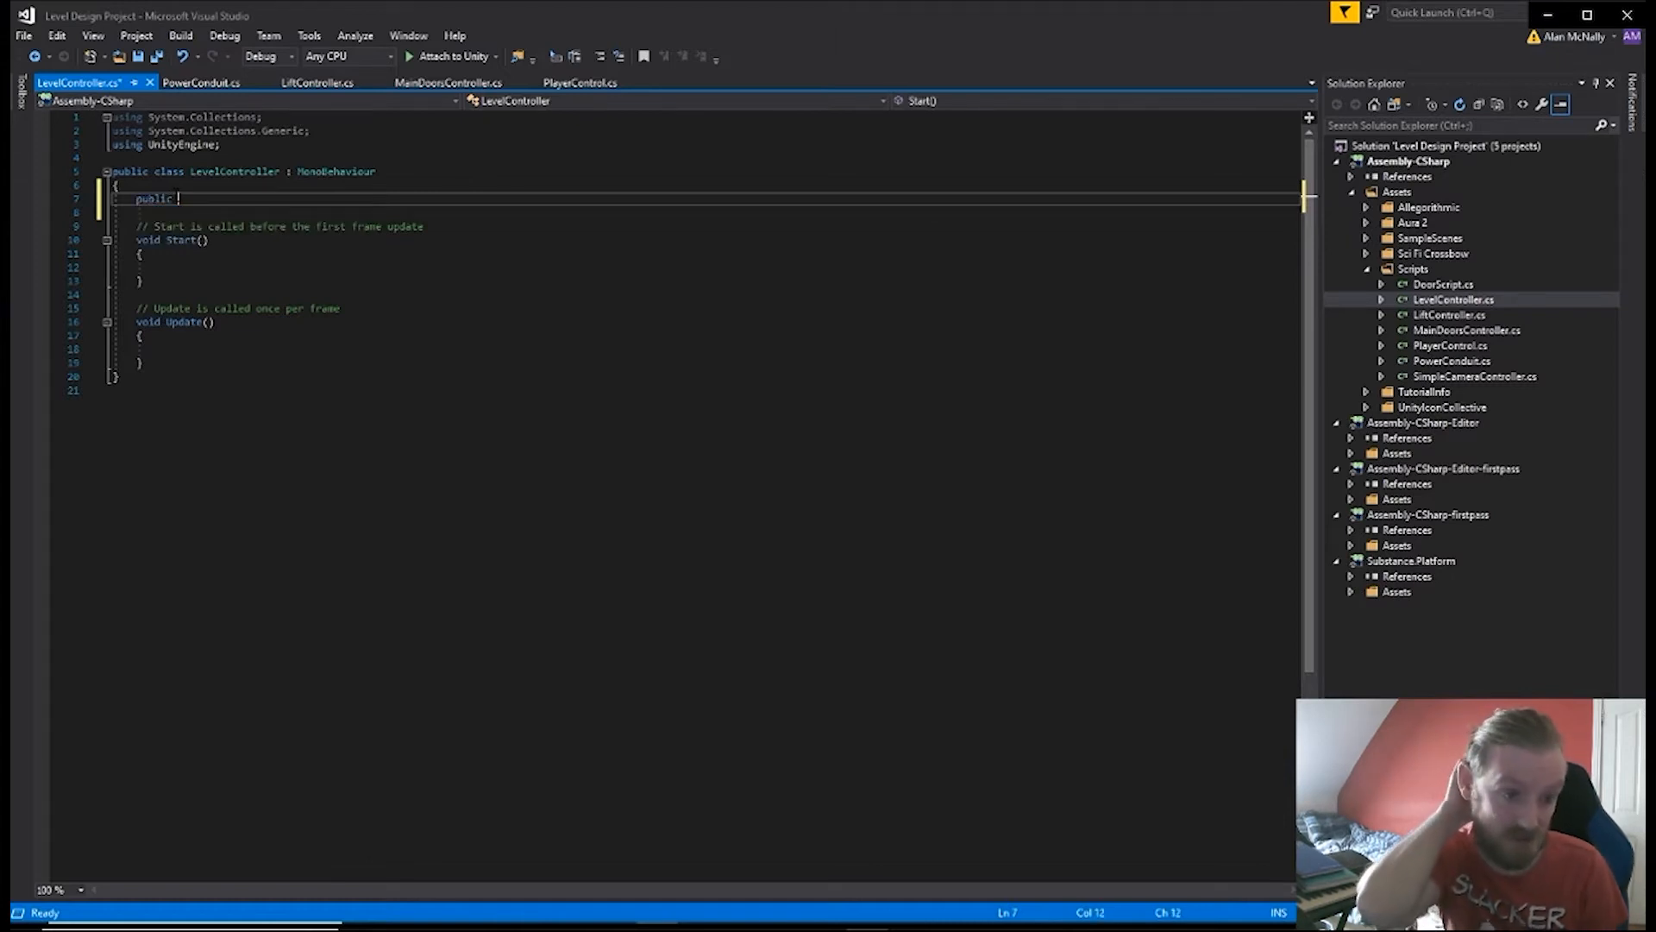
# - Declare a public int field conduitcount initialised to 0 in the LevelController class
pyautogui.write('int')
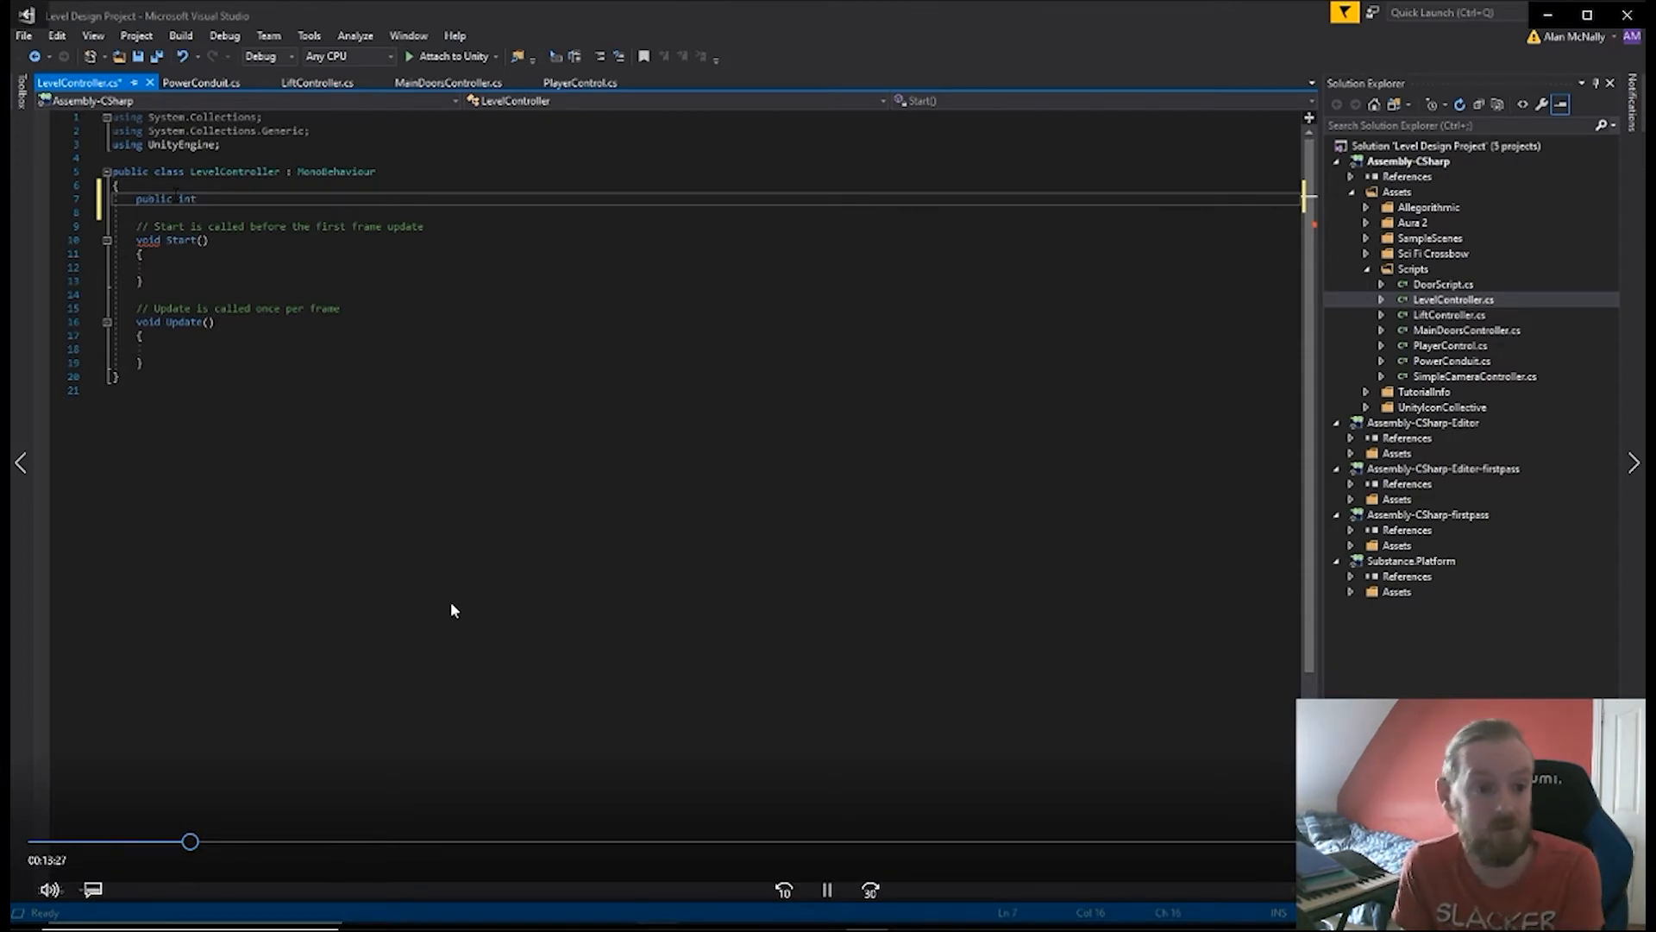
pyautogui.write('C')
pyautogui.press('BackSpace')
pyautogui.write('conduitcount')
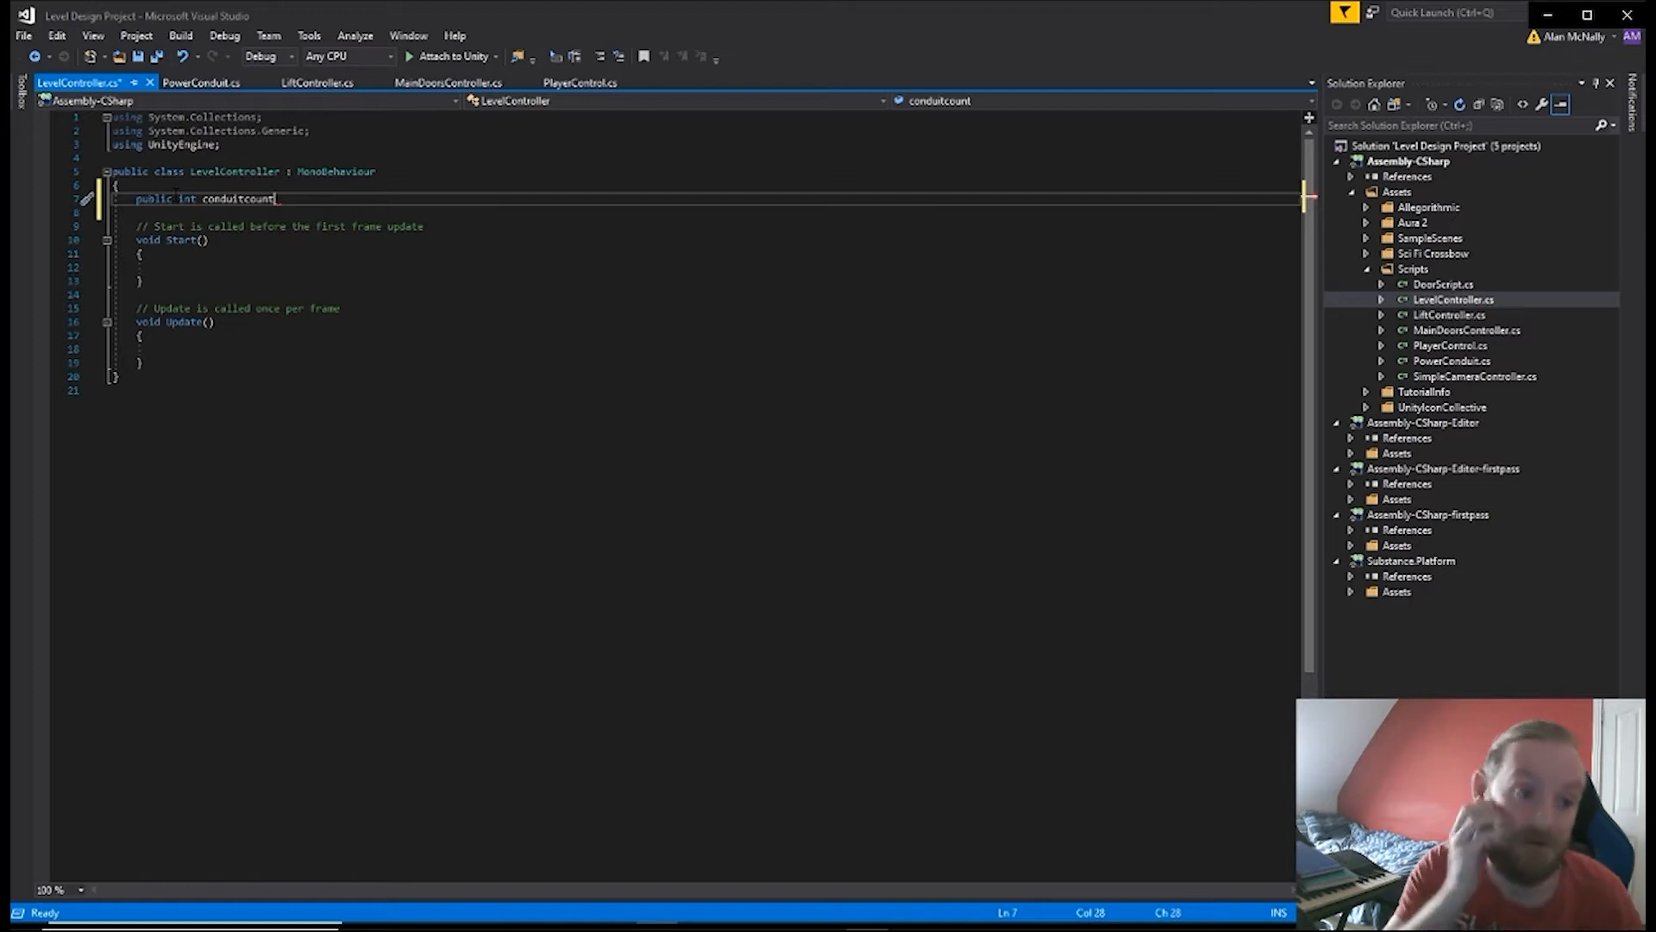
pyautogui.write(' = 0')
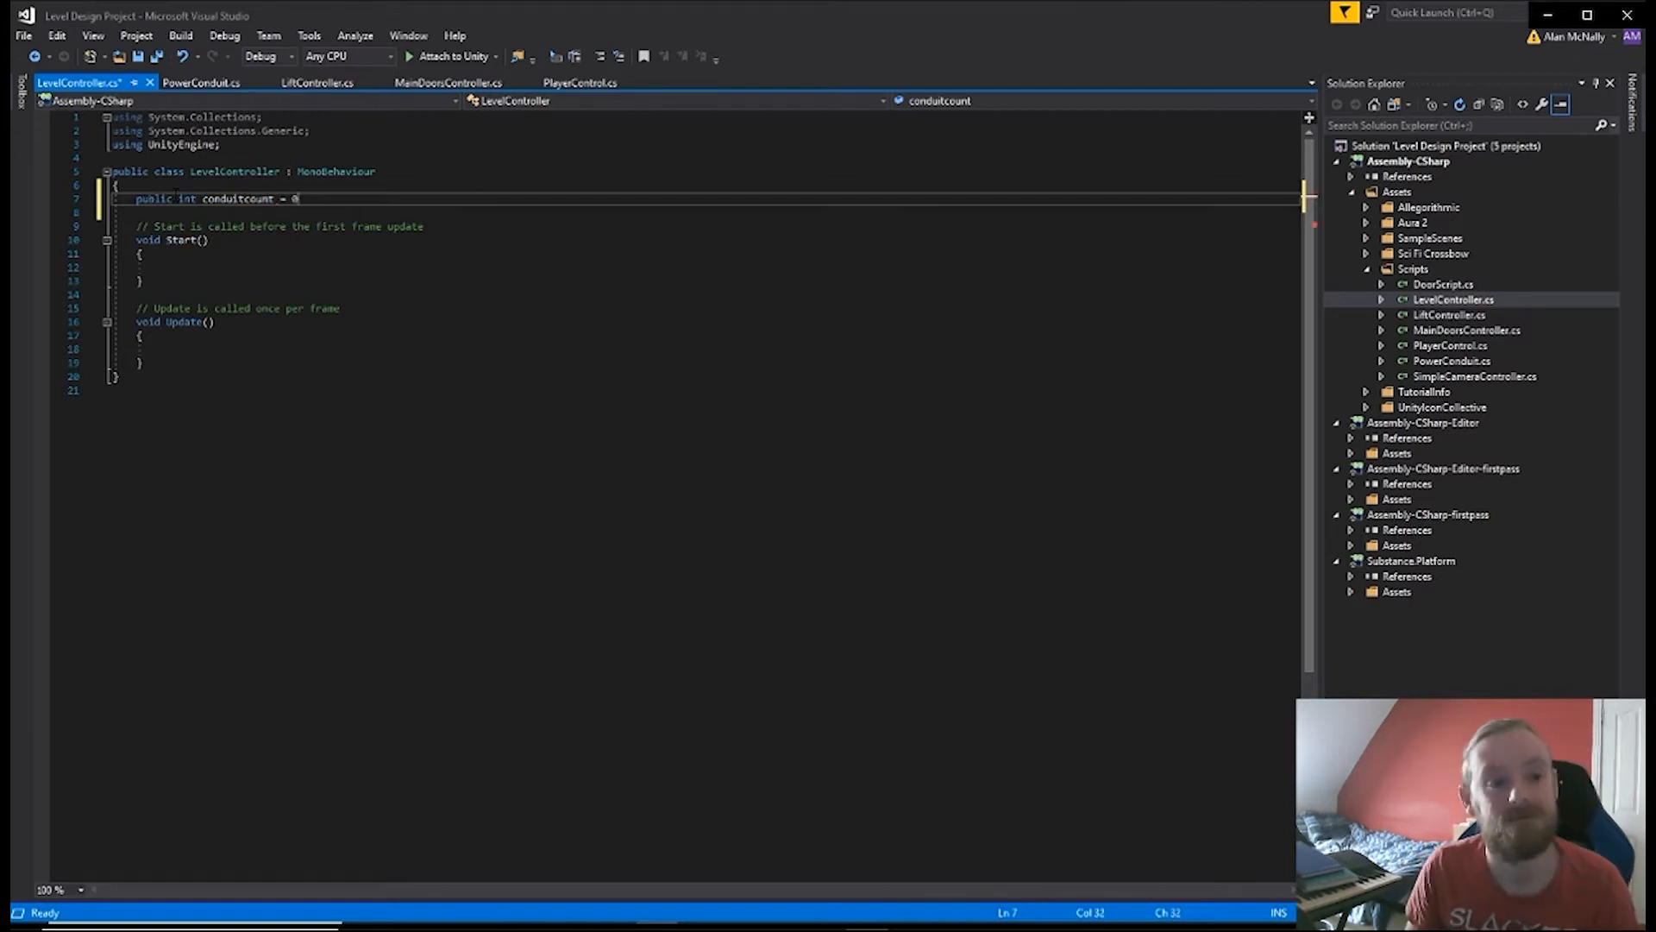
pyautogui.write(';')
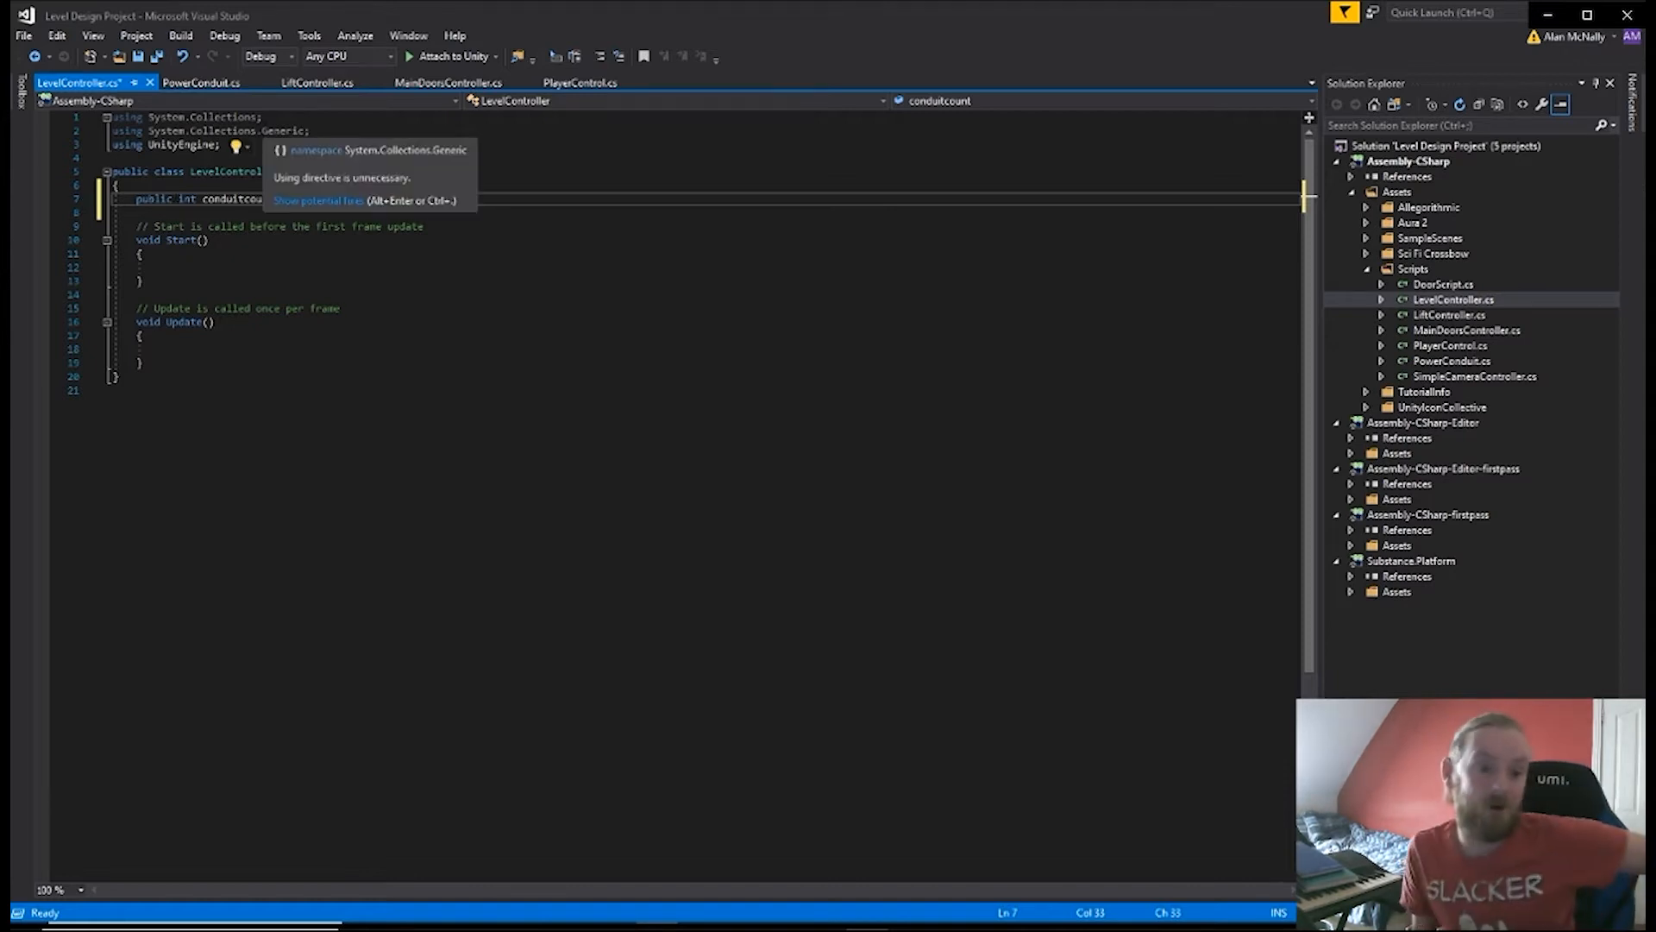
# - Try to access a LevelController member above the SetActive line in PowerConduit's OnTriggerEnter player check
pyautogui.click(224, 84)
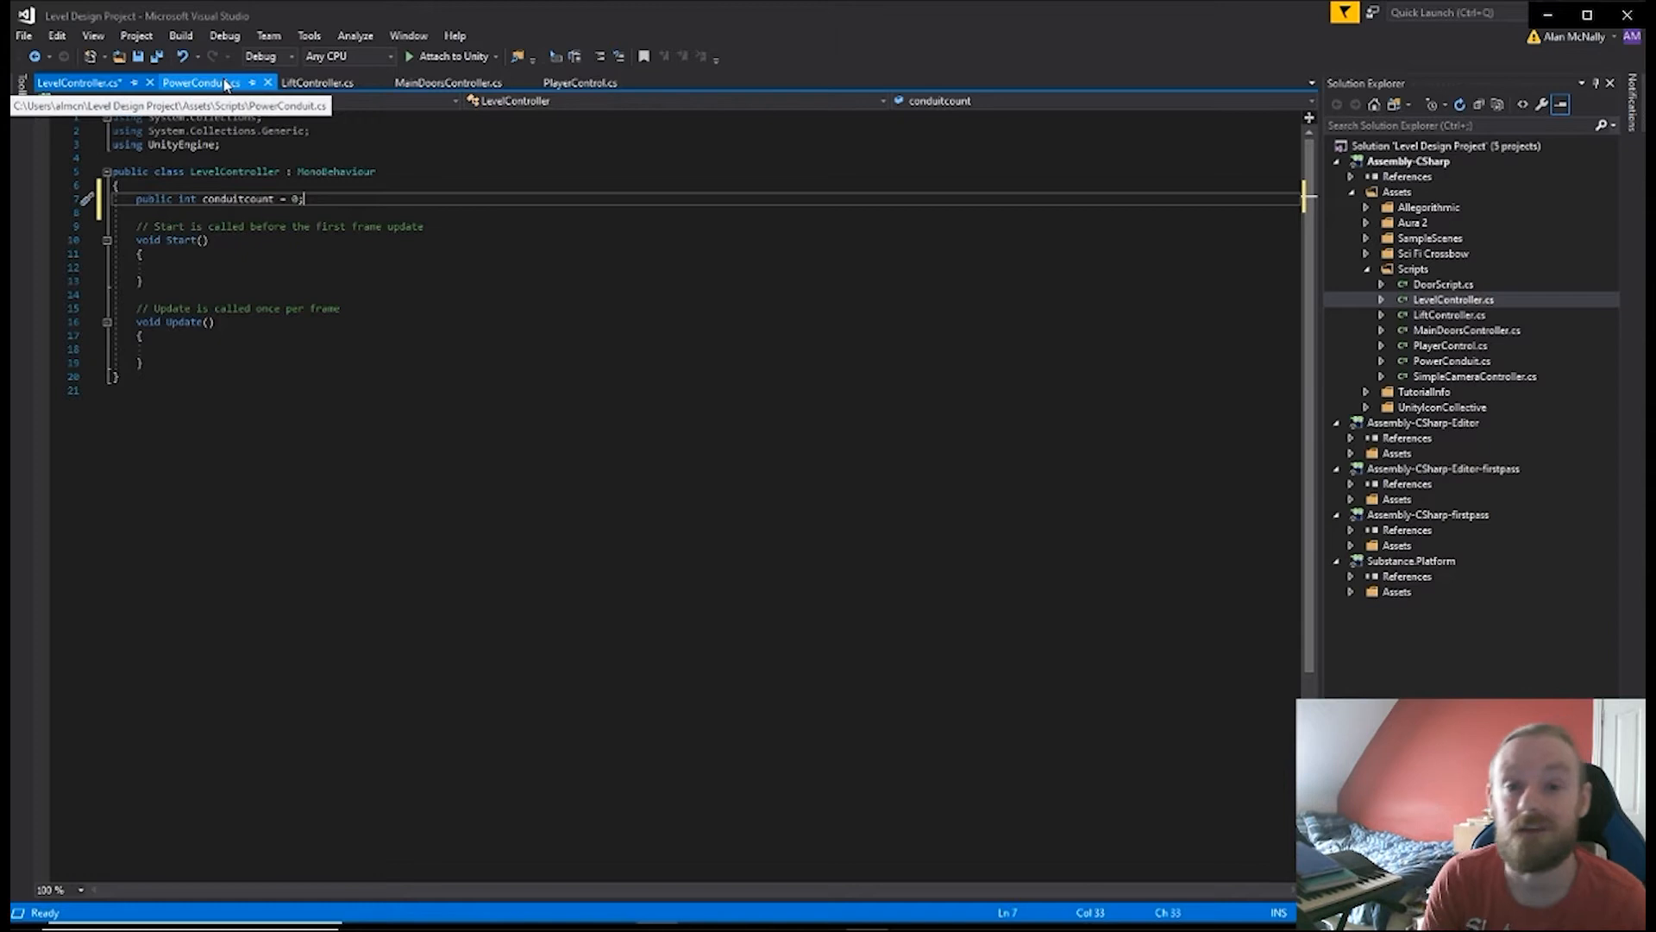
pyautogui.press('Tab')
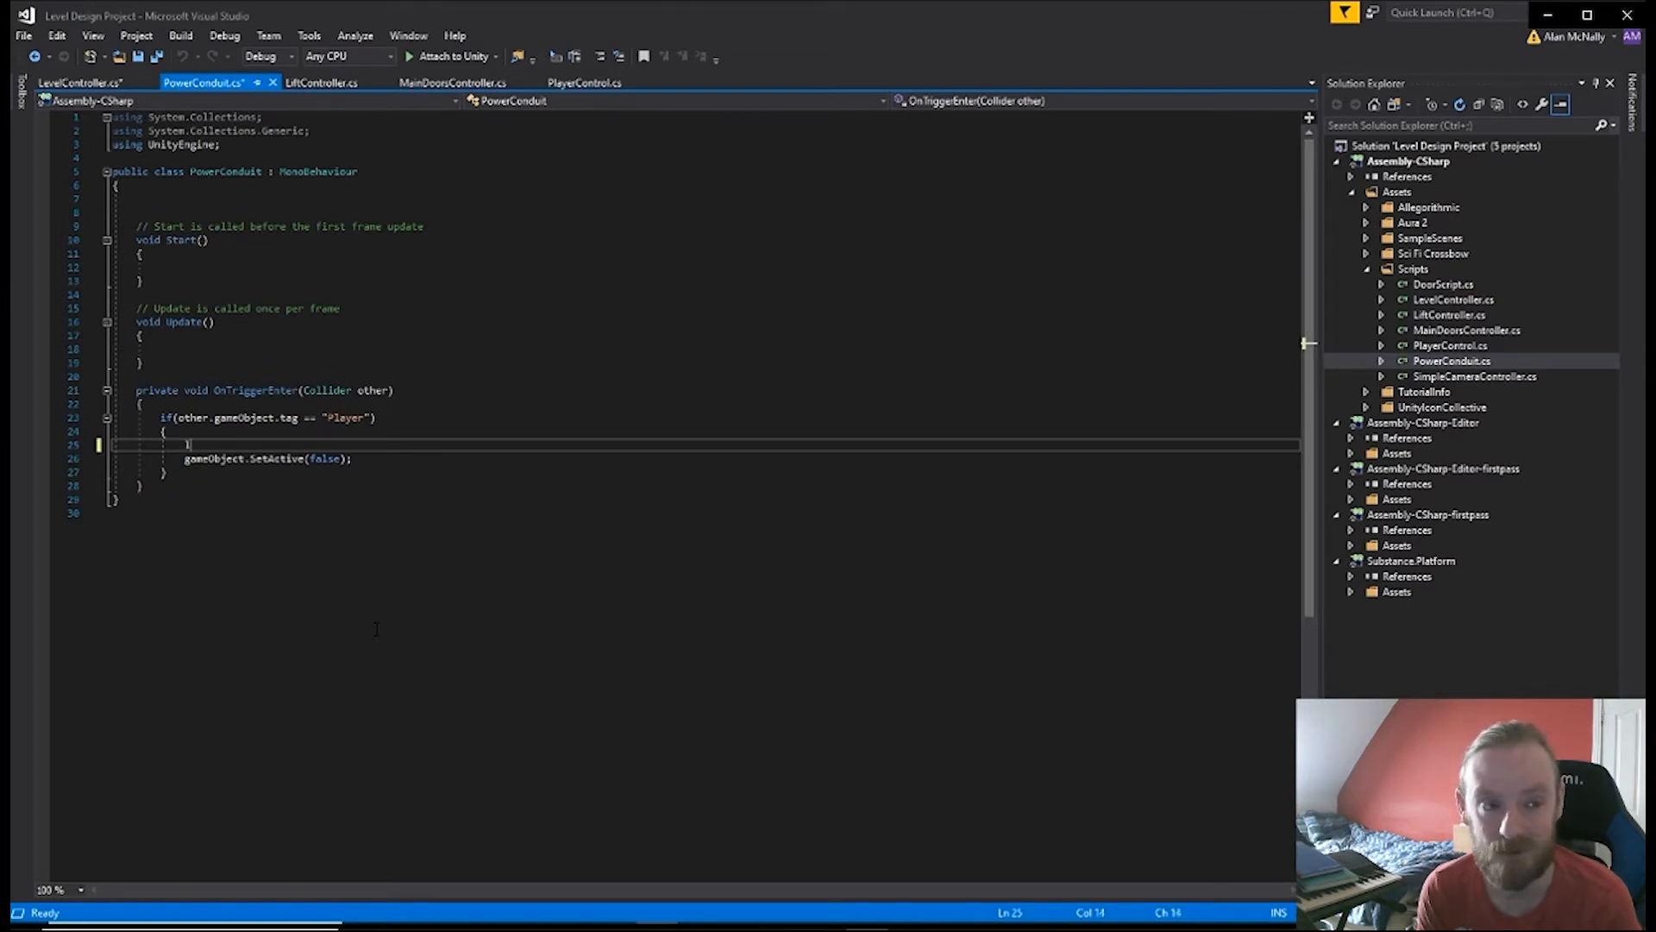
pyautogui.write('e')
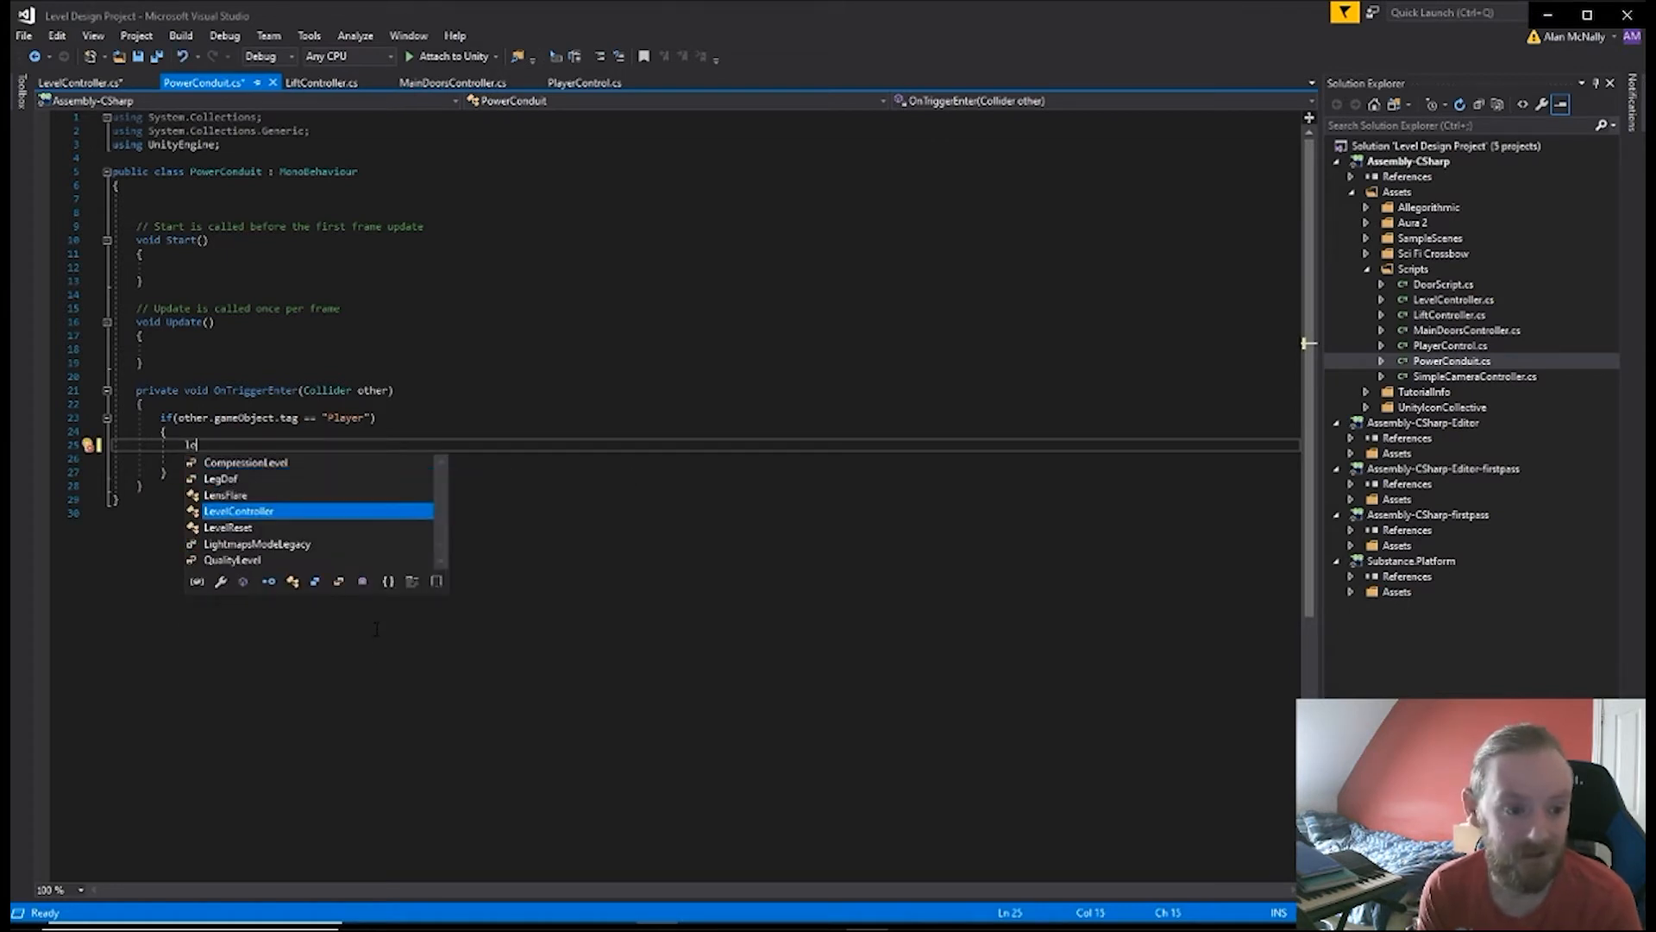
pyautogui.press('Tab')
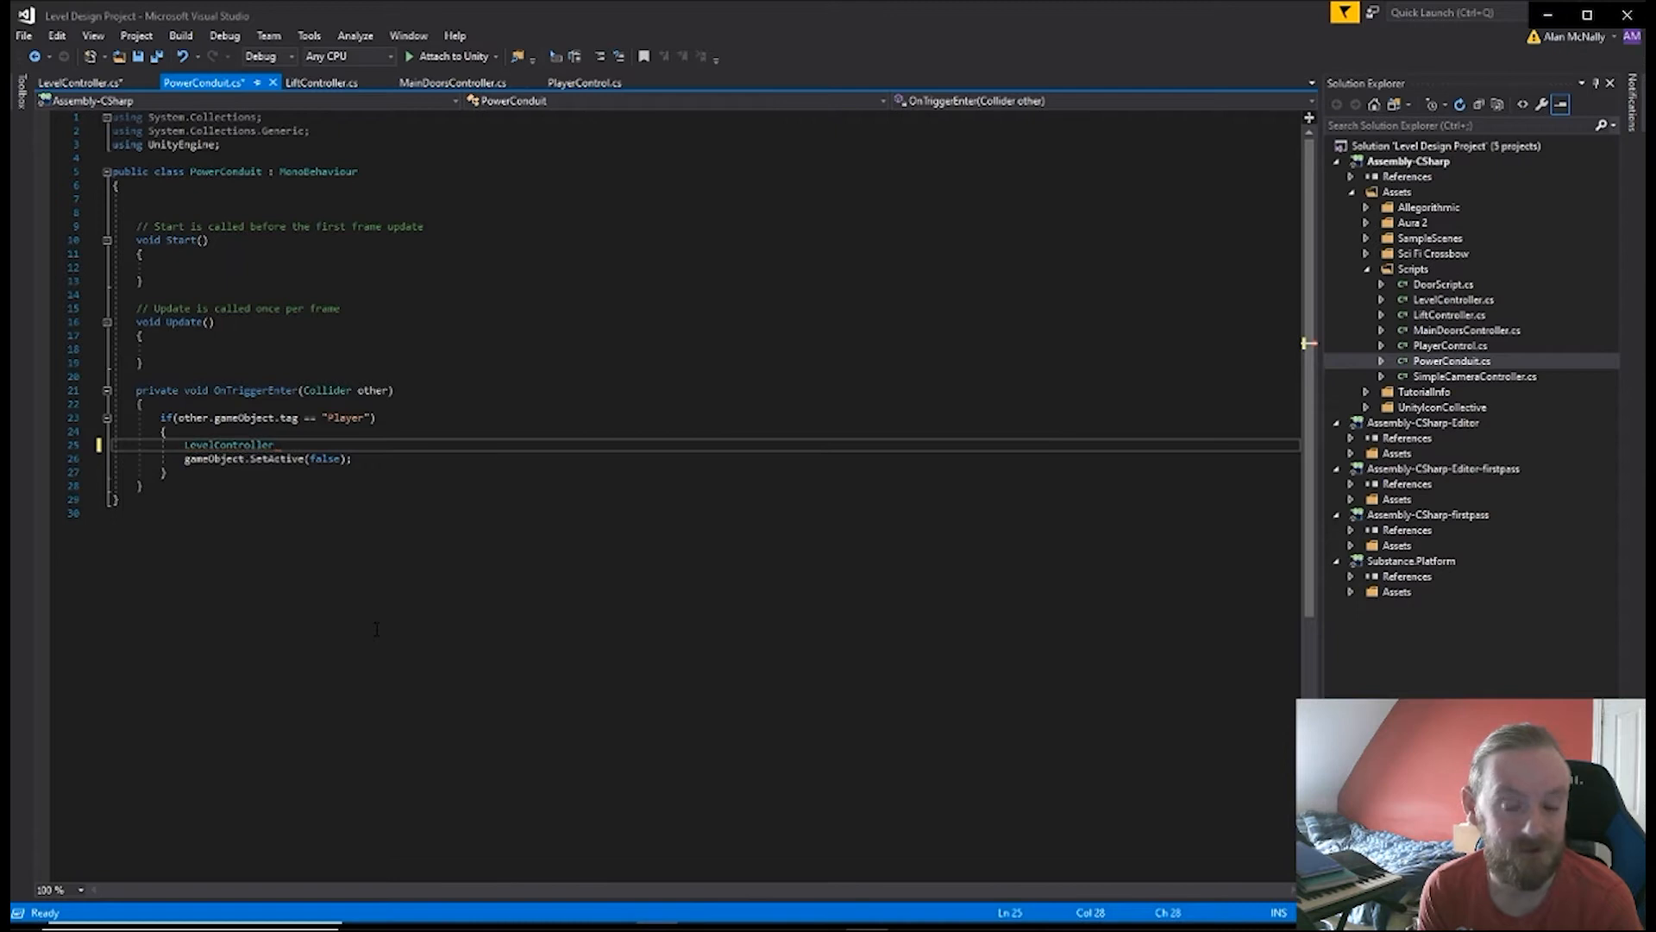
pyautogui.write('.')
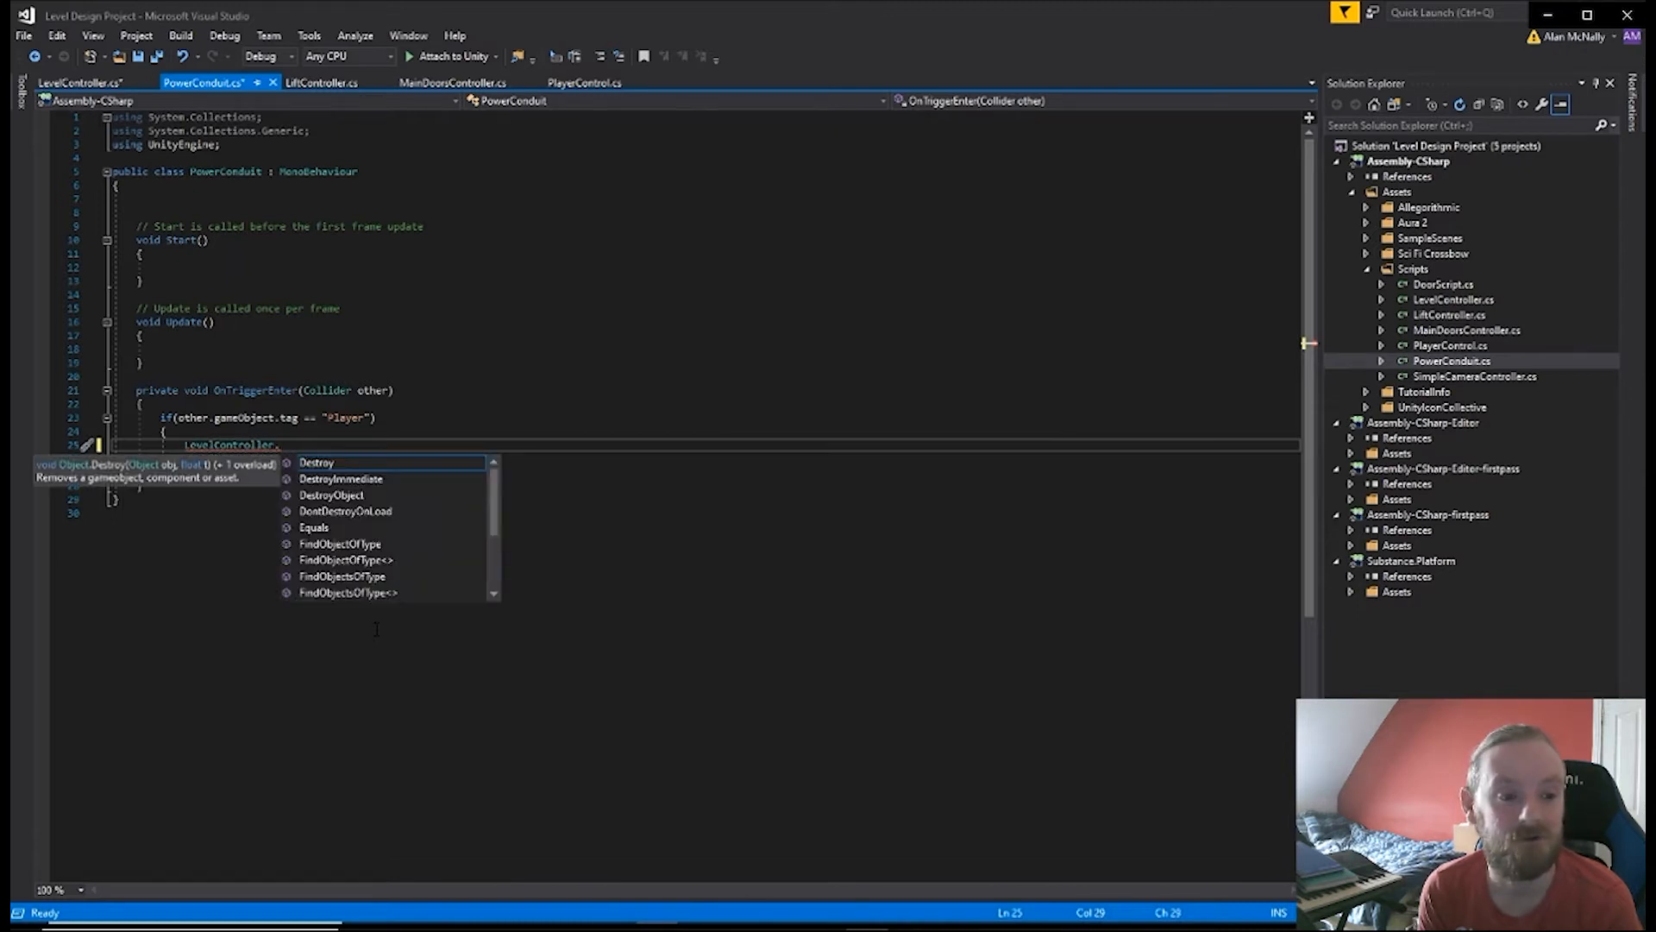
pyautogui.write('co')
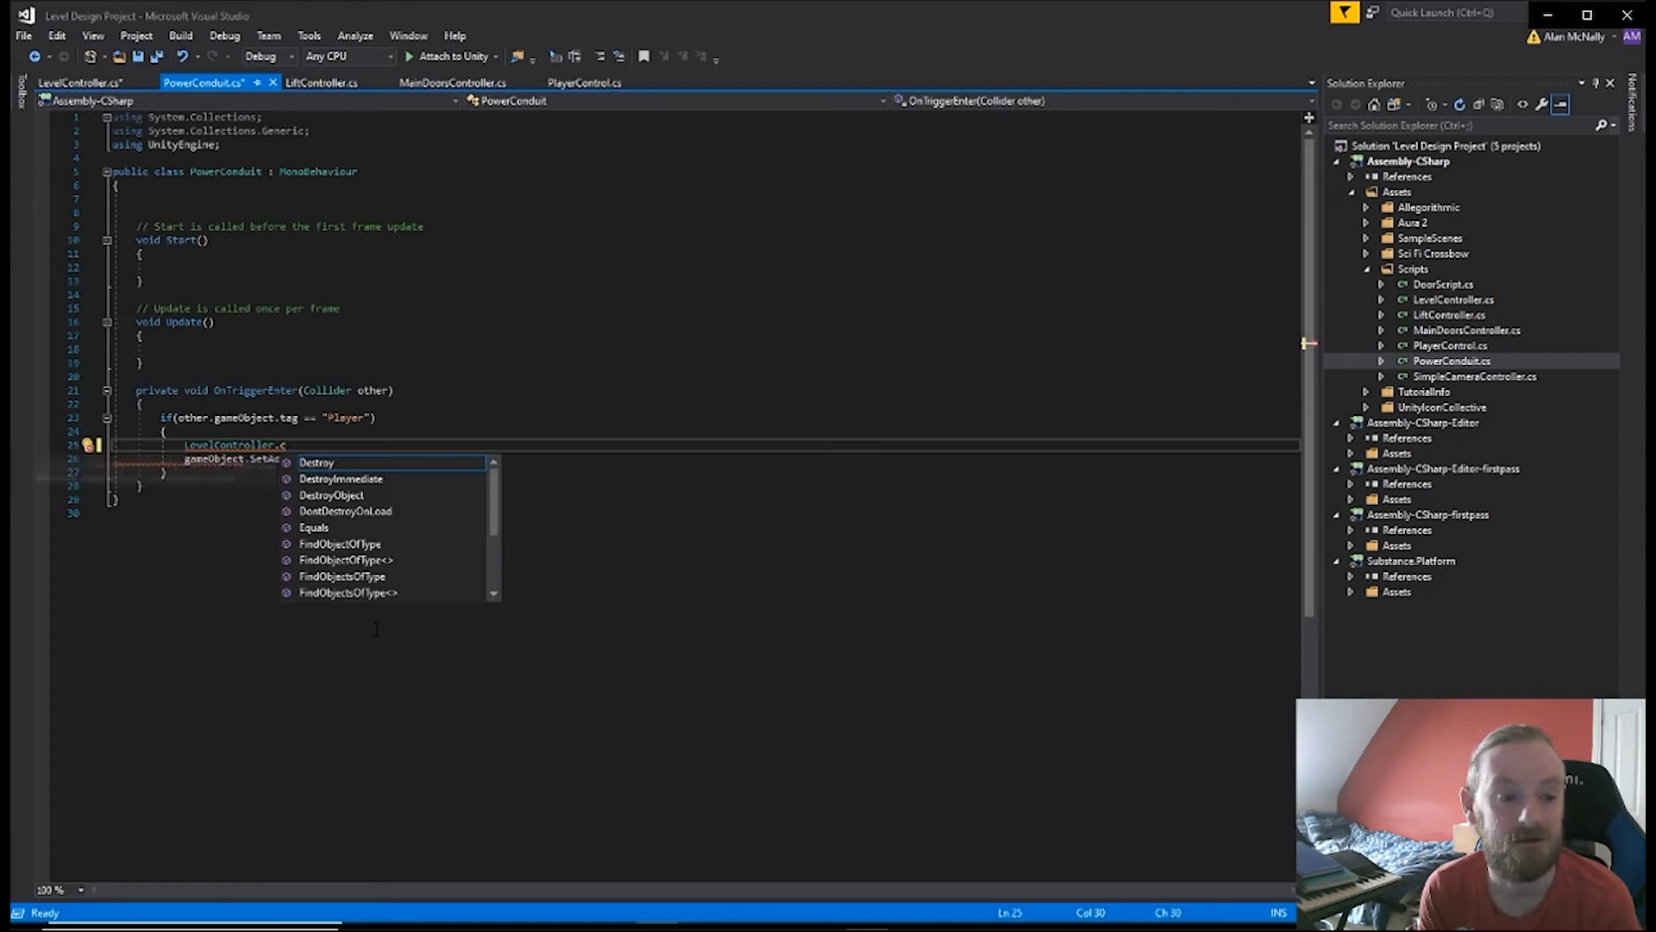
pyautogui.press('BackSpace')
pyautogui.press('BackSpace')
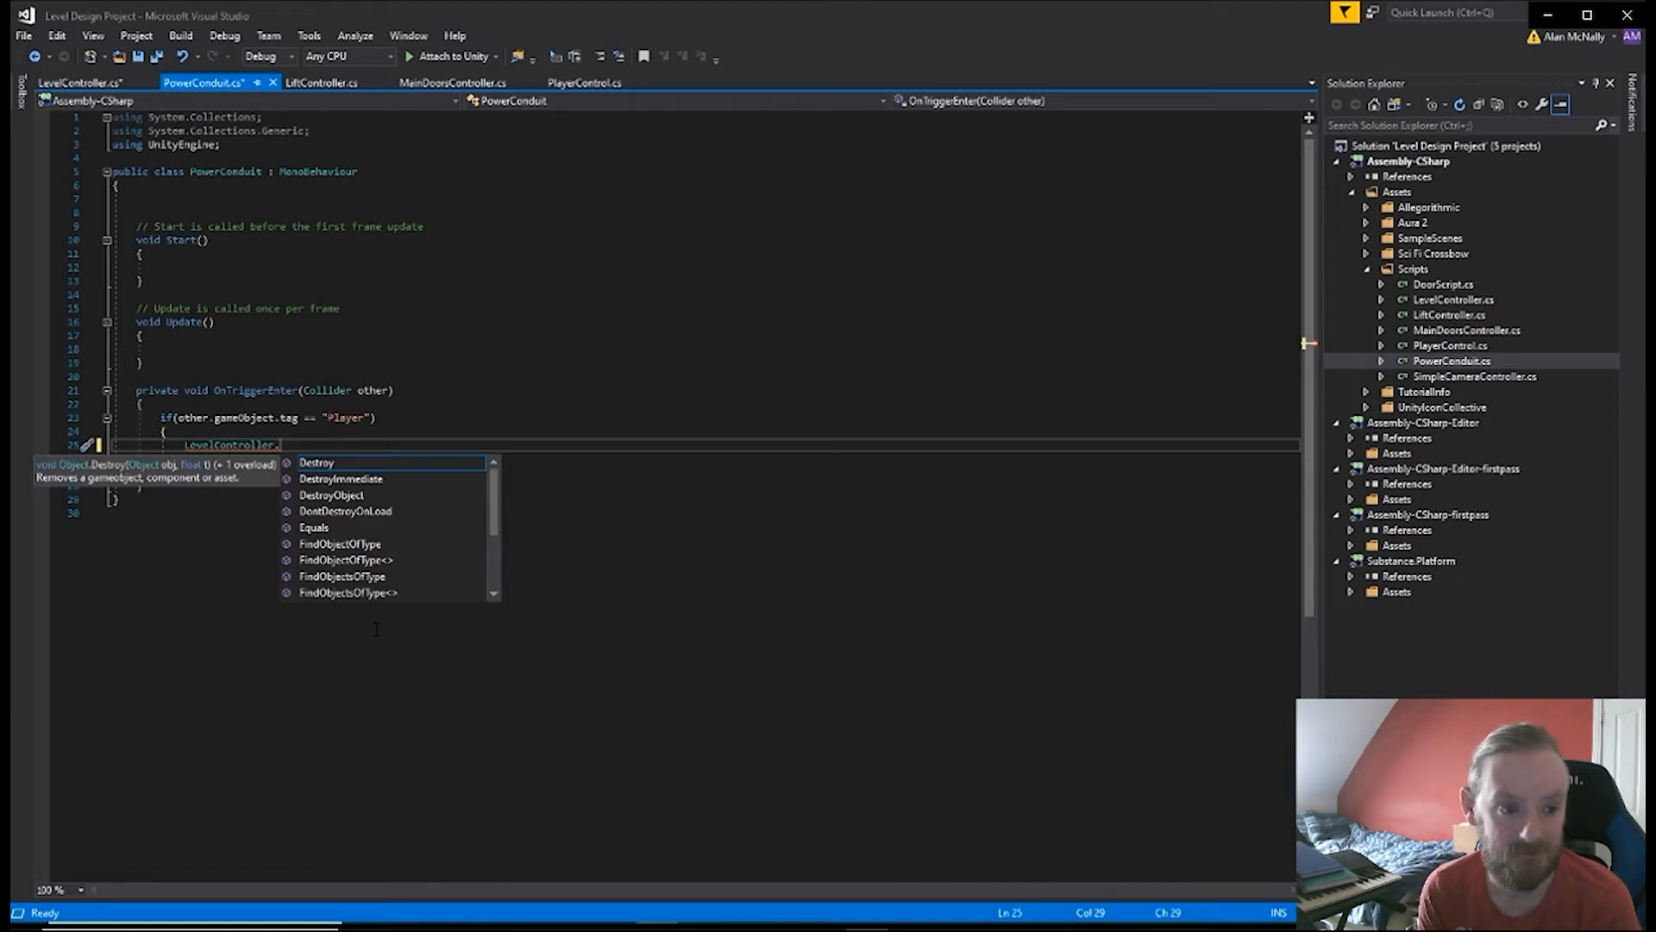
pyautogui.scroll(-2, 400, 558)
pyautogui.scroll(2, 391, 584)
pyautogui.scroll(-2, 390, 582)
pyautogui.scroll(2, 390, 582)
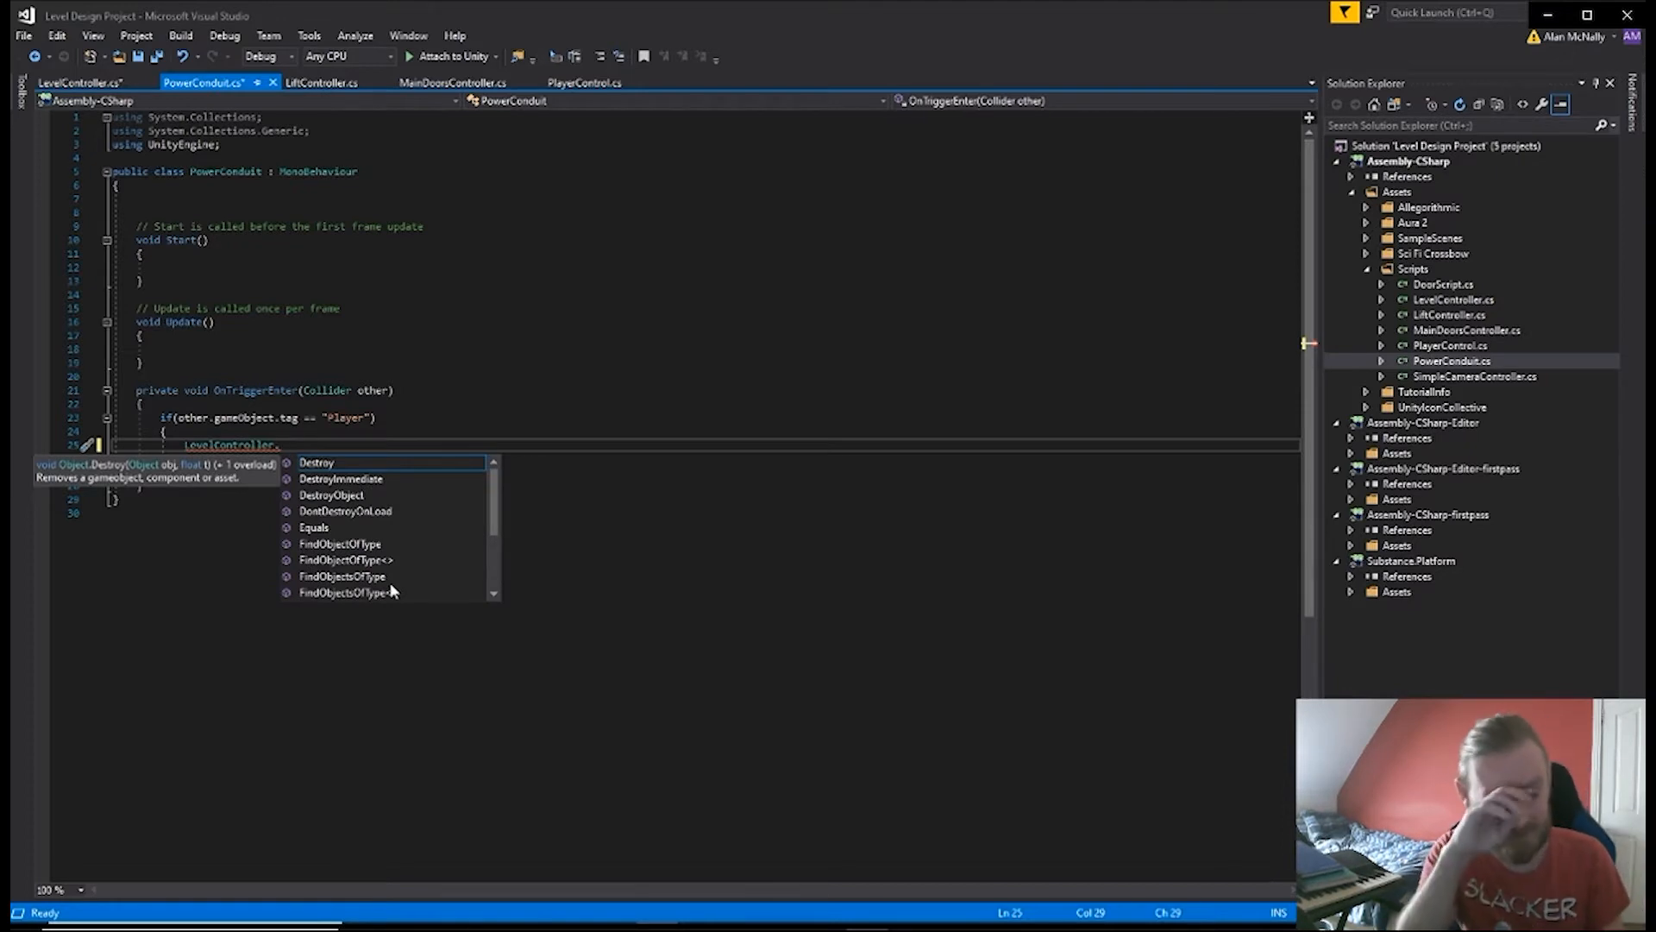
pyautogui.press('Escape')
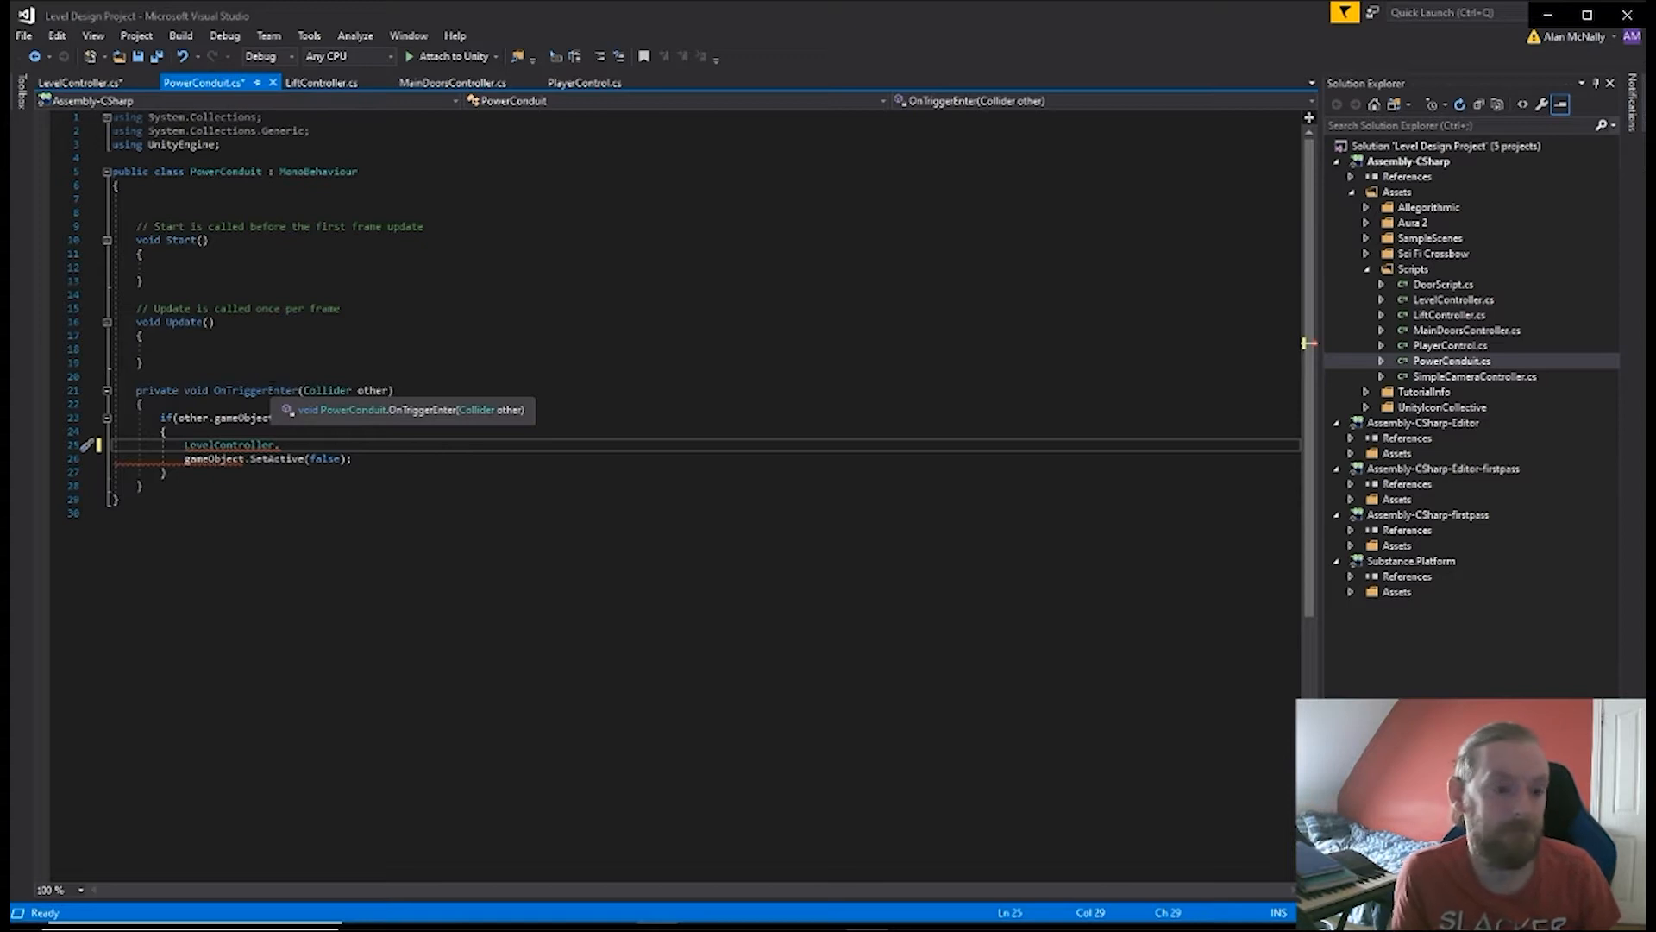
# - Remove the incomplete LevelController reference from PowerConduit's OnTriggerEnter, leaving the line above SetActive empty
pyautogui.press('BackSpace')
pyautogui.press('BackSpace')
pyautogui.press('BackSpace')
pyautogui.press('BackSpace')
pyautogui.press('BackSpace')
pyautogui.press('BackSpace')
pyautogui.press('BackSpace')
pyautogui.press('BackSpace')
pyautogui.press('BackSpace')
pyautogui.press('BackSpace')
pyautogui.press('BackSpace')
pyautogui.press('BackSpace')
pyautogui.press('BackSpace')
pyautogui.press('BackSpace')
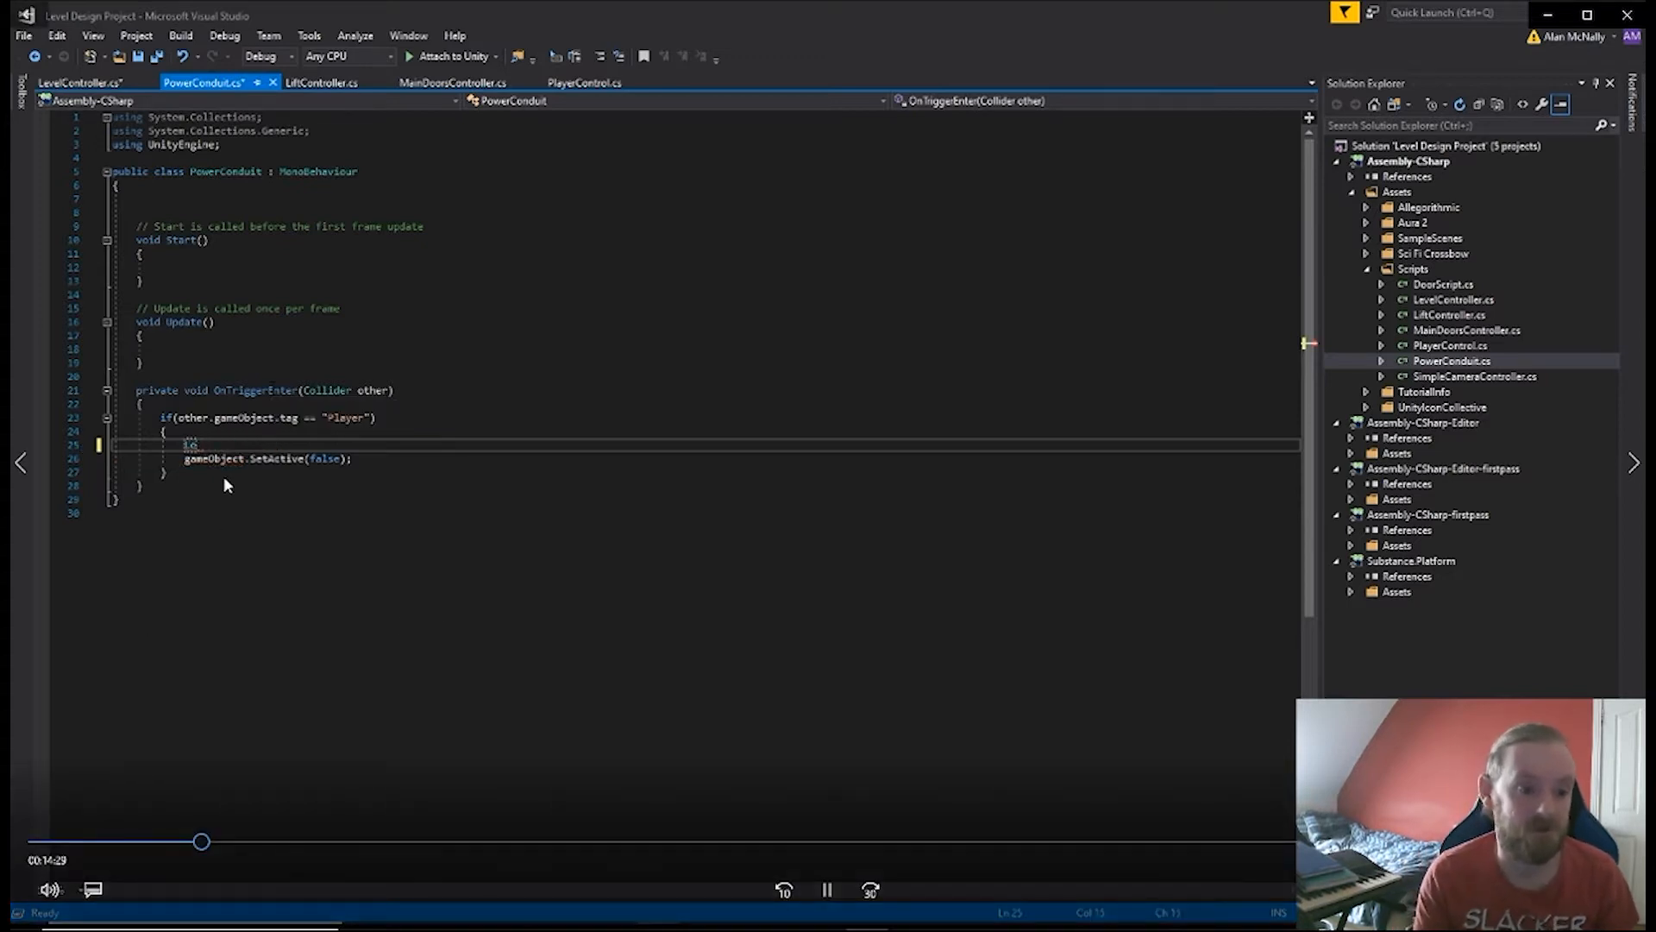
pyautogui.press('BackSpace')
pyautogui.press('BackSpace')
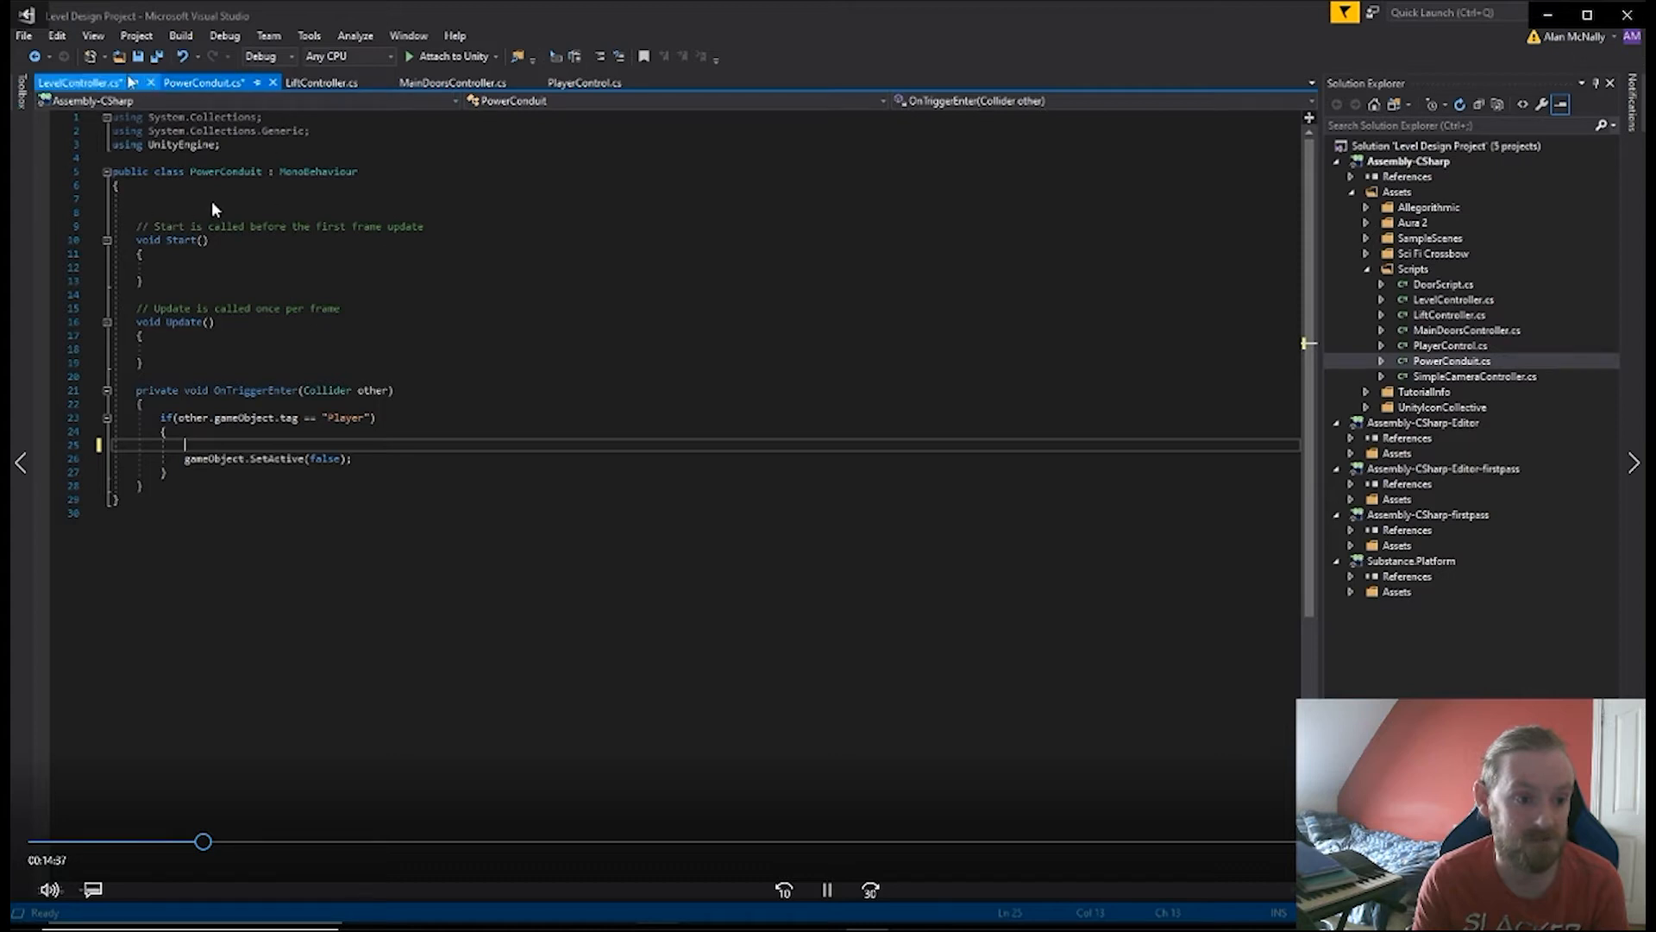
# - Rename the counter field in the LevelController script to conduitCount and save the script
pyautogui.click(67, 85)
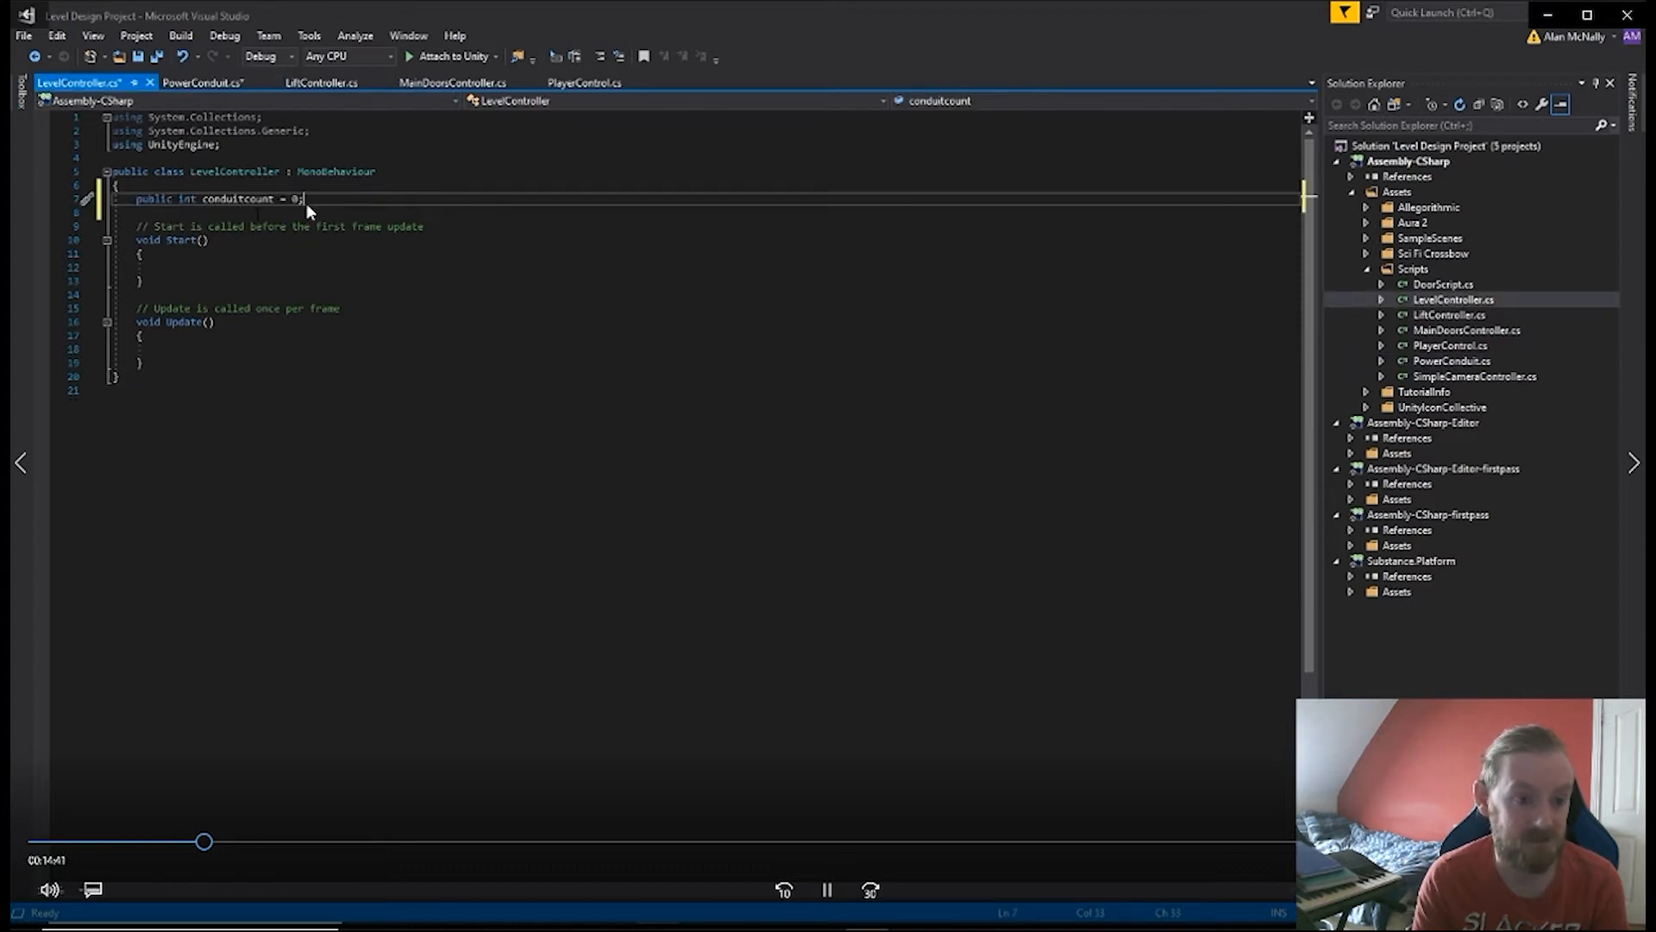
pyautogui.press('Left')
pyautogui.press('Left')
pyautogui.press('Left')
pyautogui.press('Left')
pyautogui.press('Left')
pyautogui.press('Left')
pyautogui.press('Left')
pyautogui.press('Left')
pyautogui.press('Left')
pyautogui.press('BackSpace')
pyautogui.write('C')
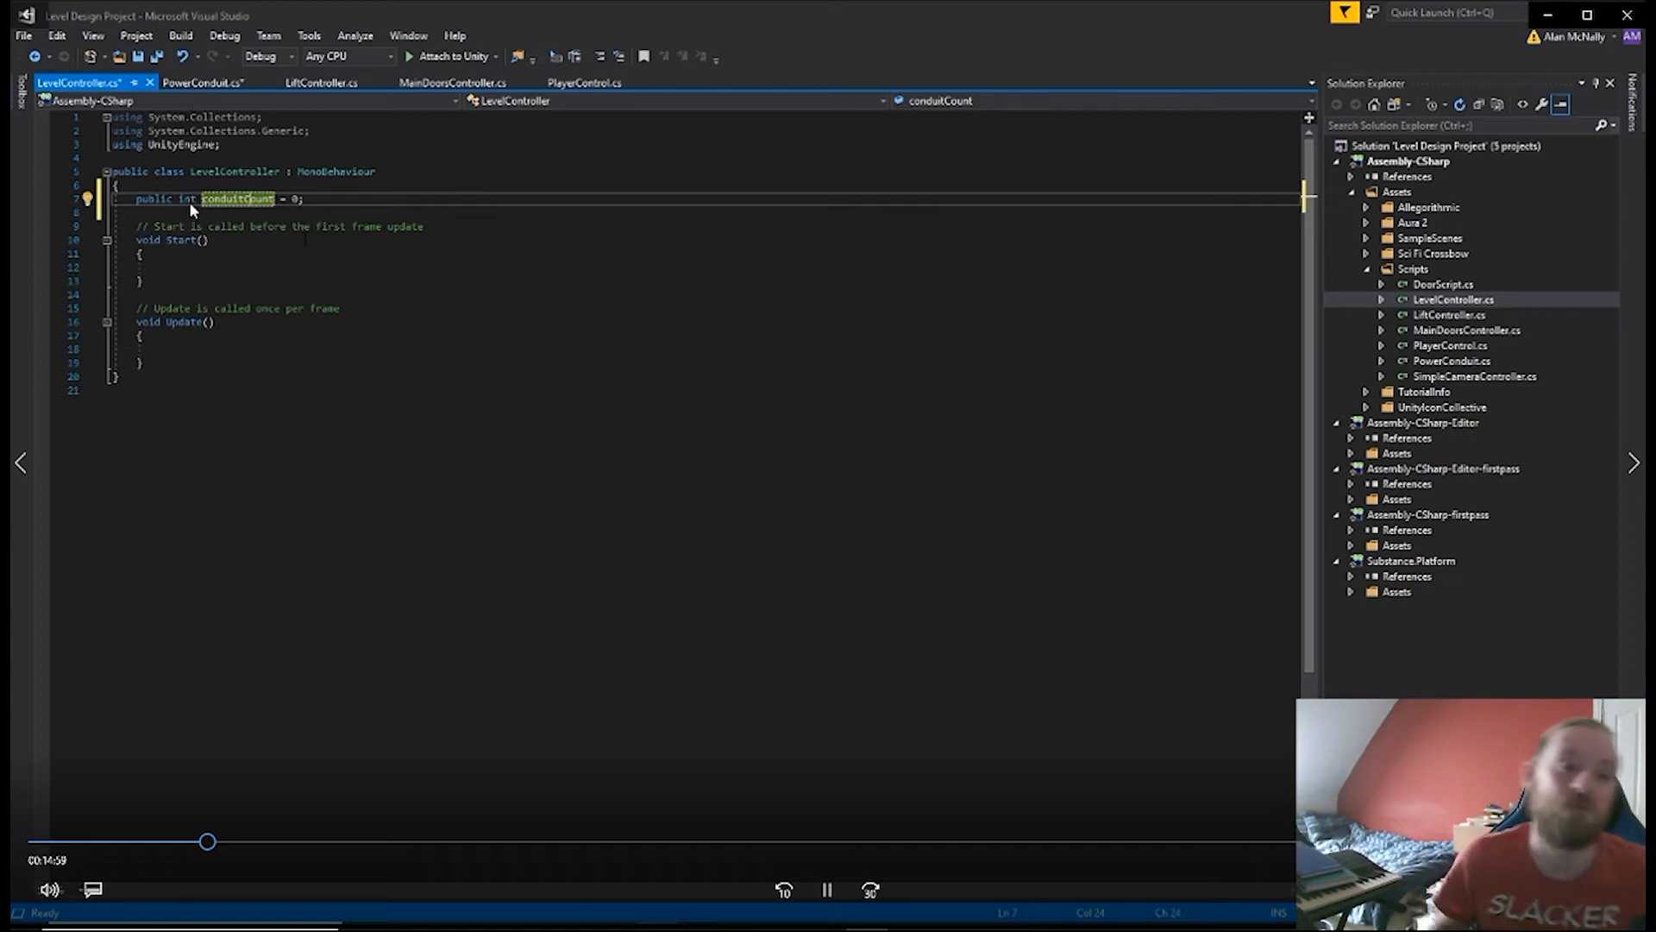
pyautogui.hotkey('ctrl', 's')
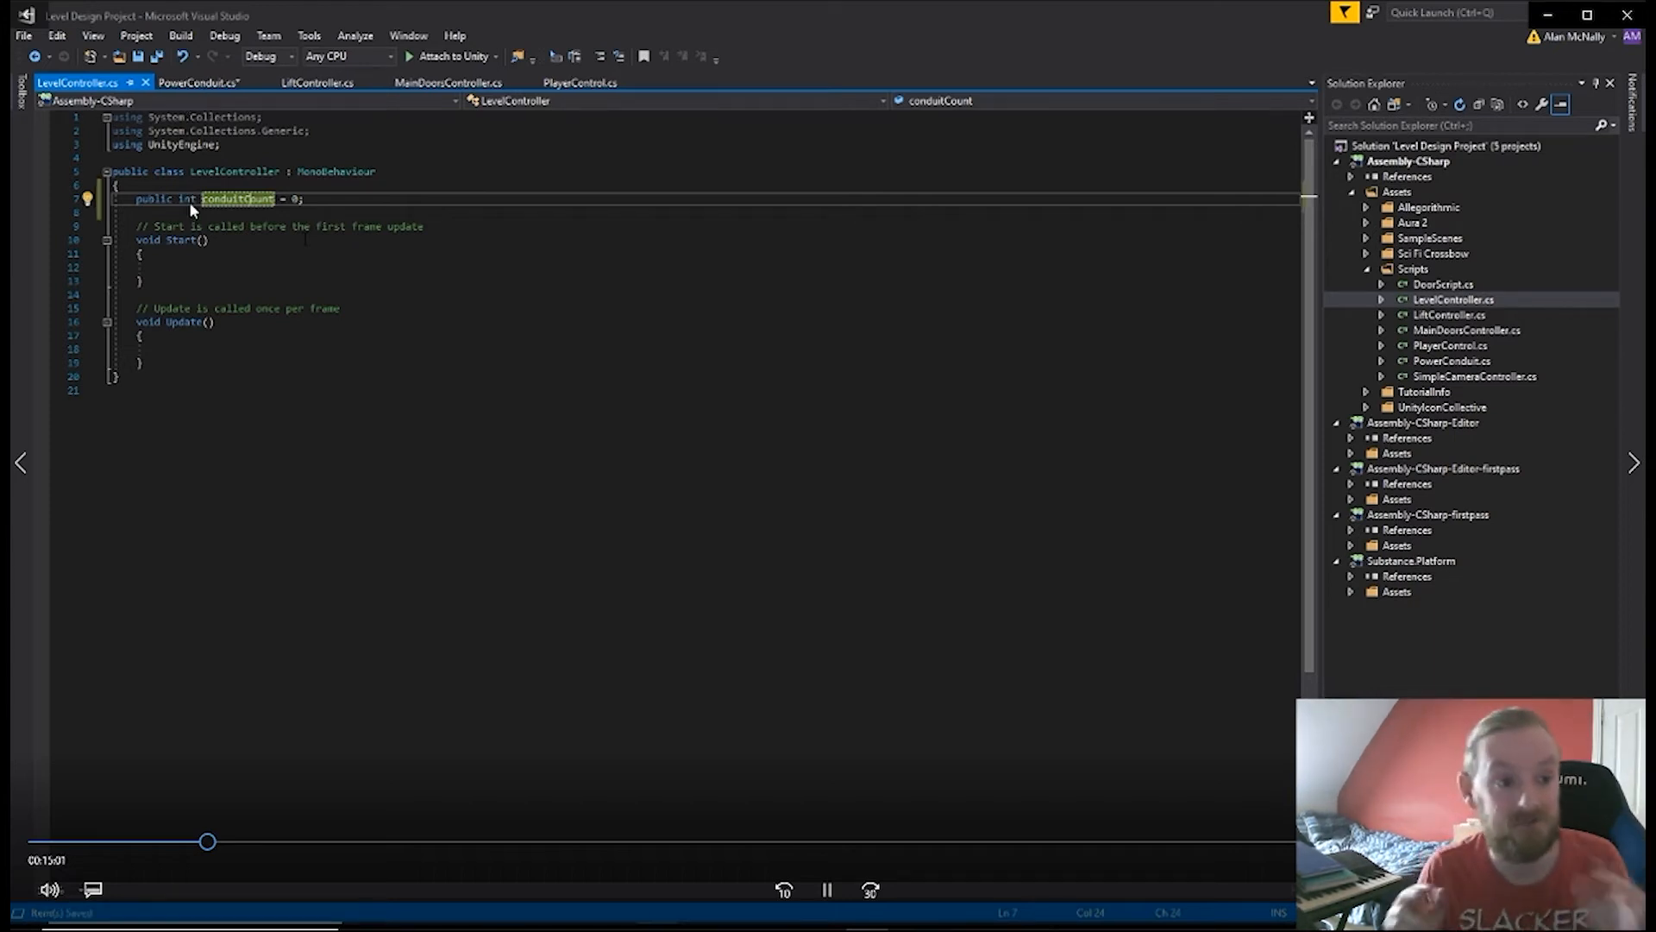
pyautogui.click(191, 84)
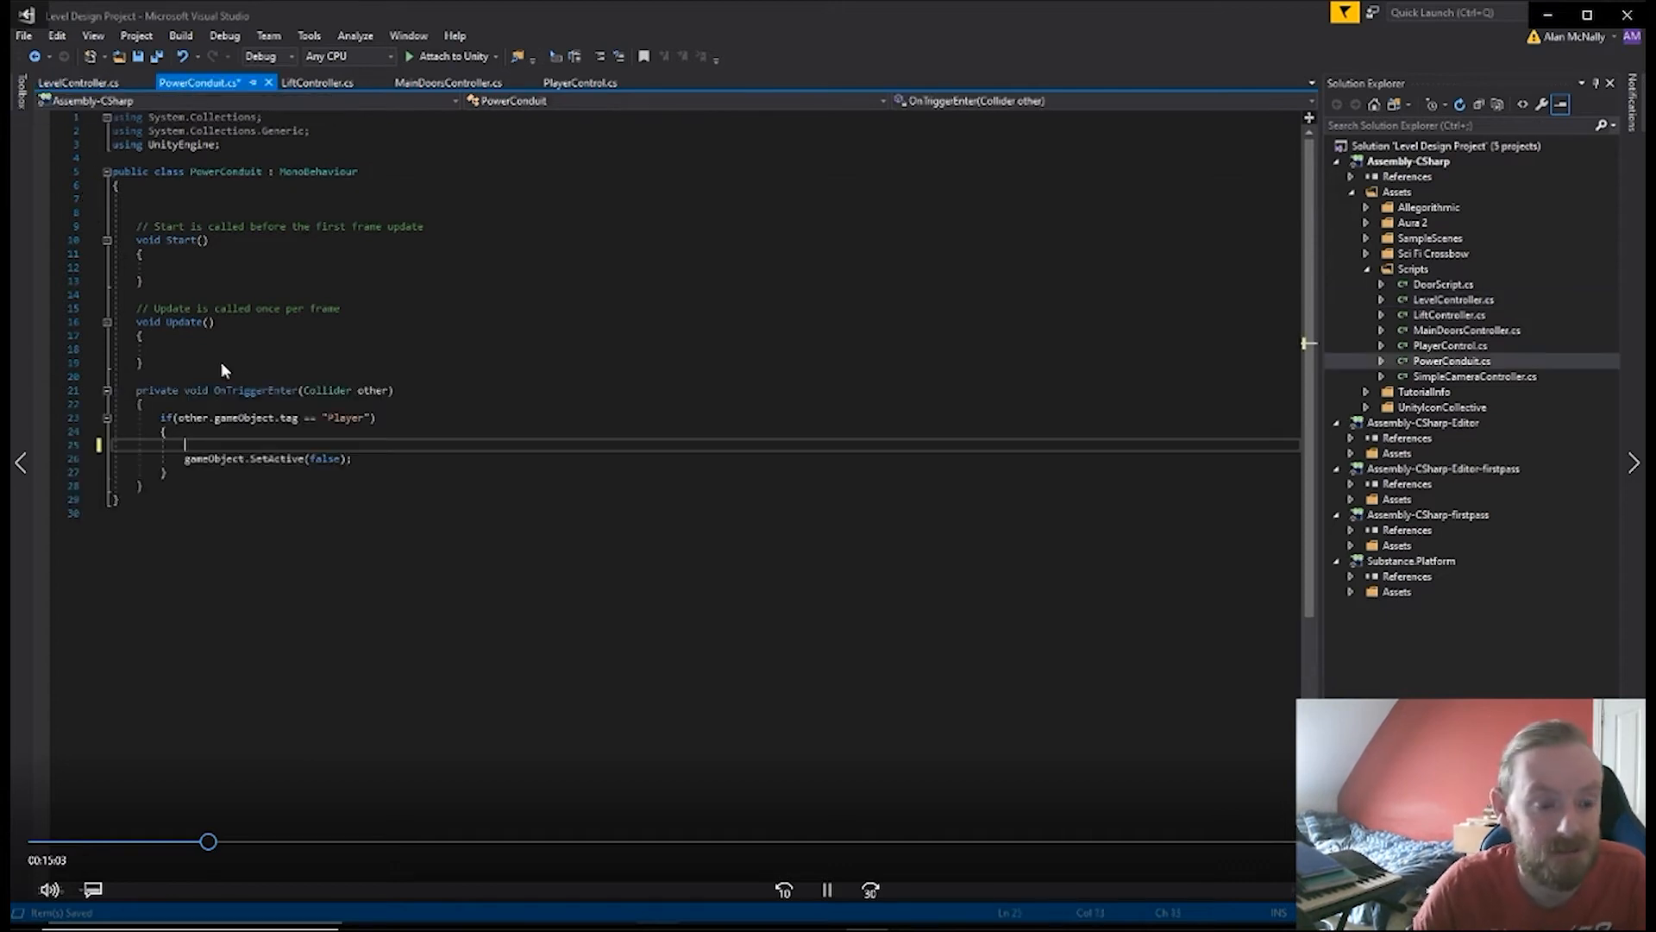
pyautogui.write('cond')
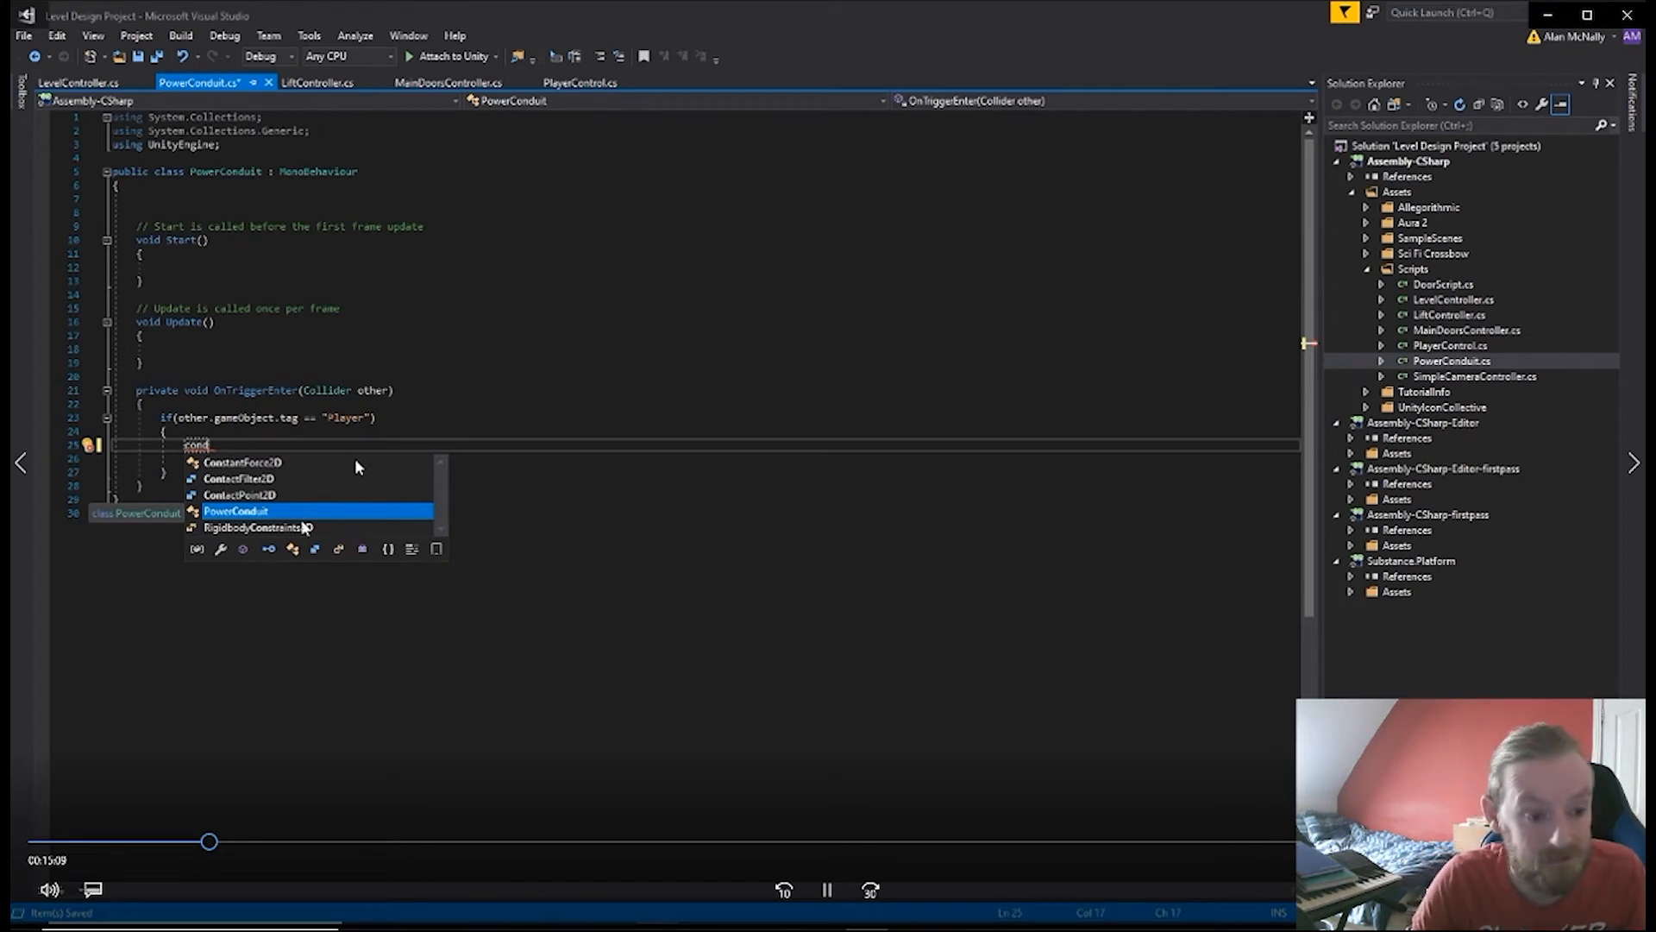
pyautogui.press('BackSpace')
pyautogui.press('BackSpace')
pyautogui.press('BackSpace')
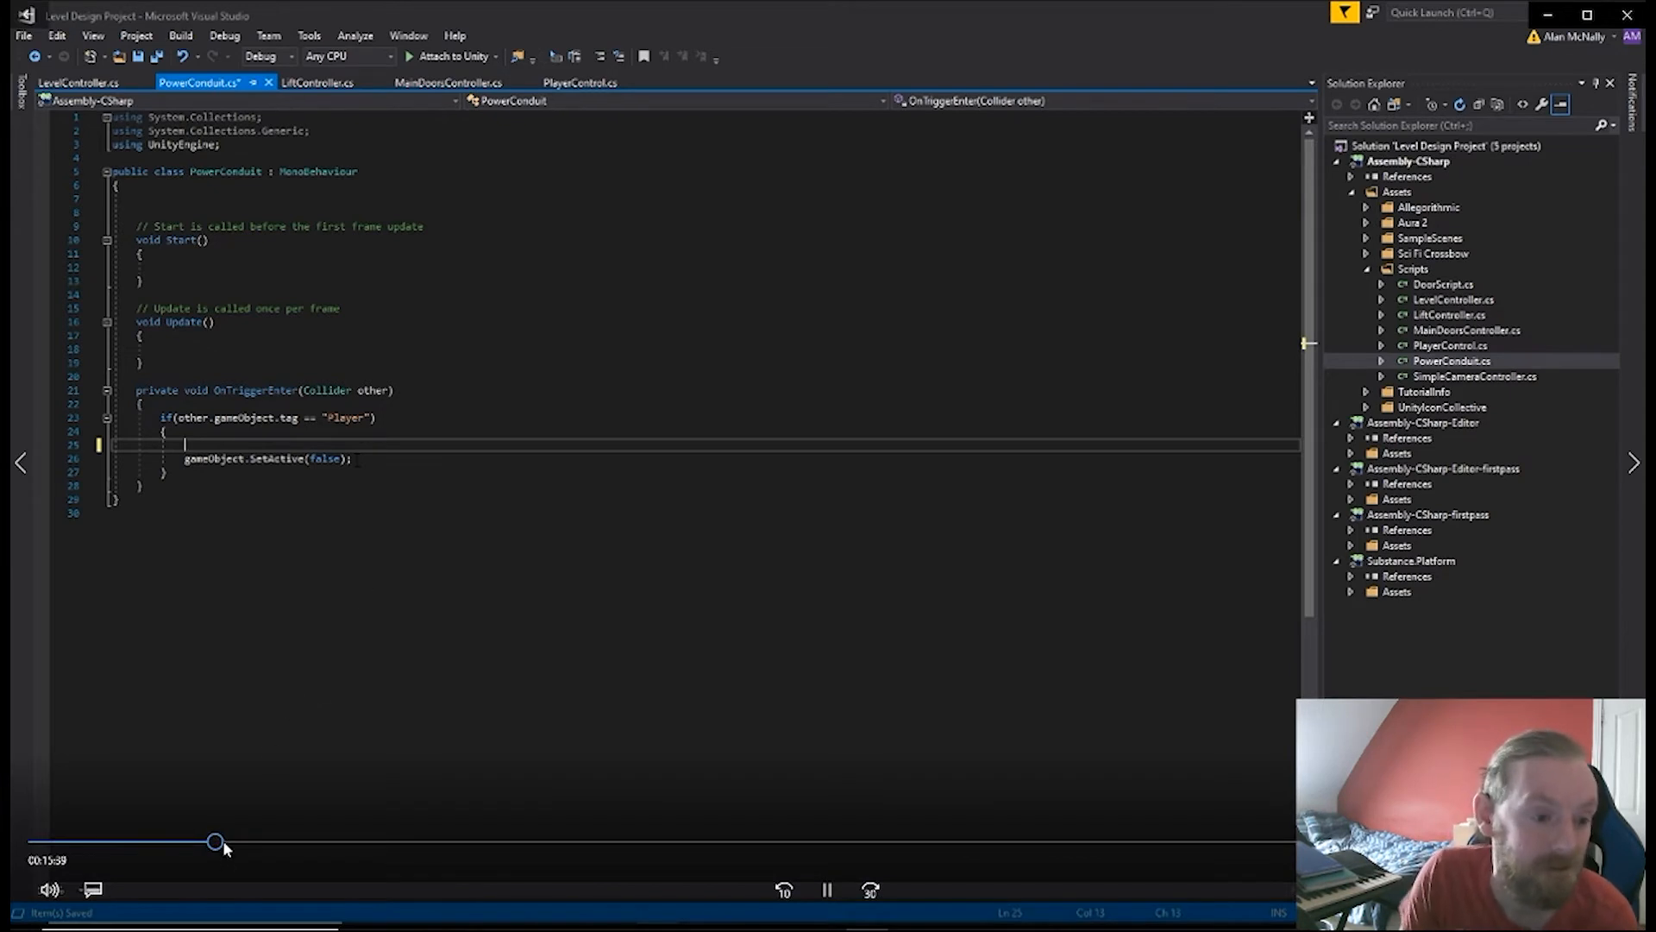
pyautogui.moveTo(220, 842); pyautogui.dragTo(239, 843)
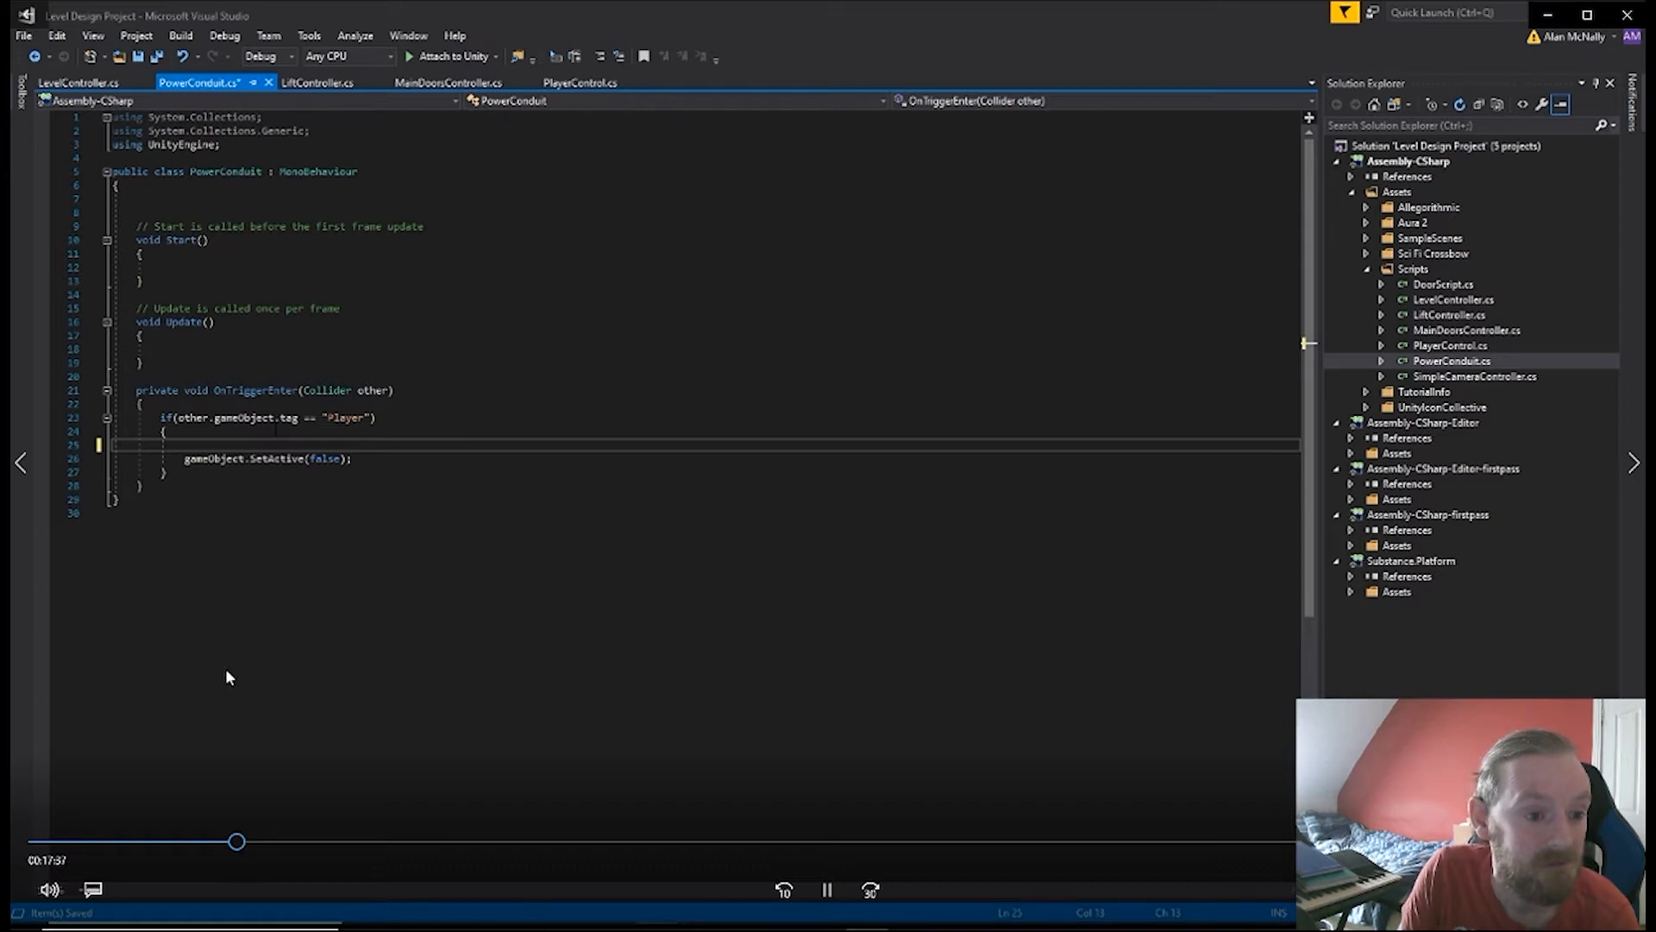
pyautogui.moveTo(242, 845); pyautogui.dragTo(245, 845)
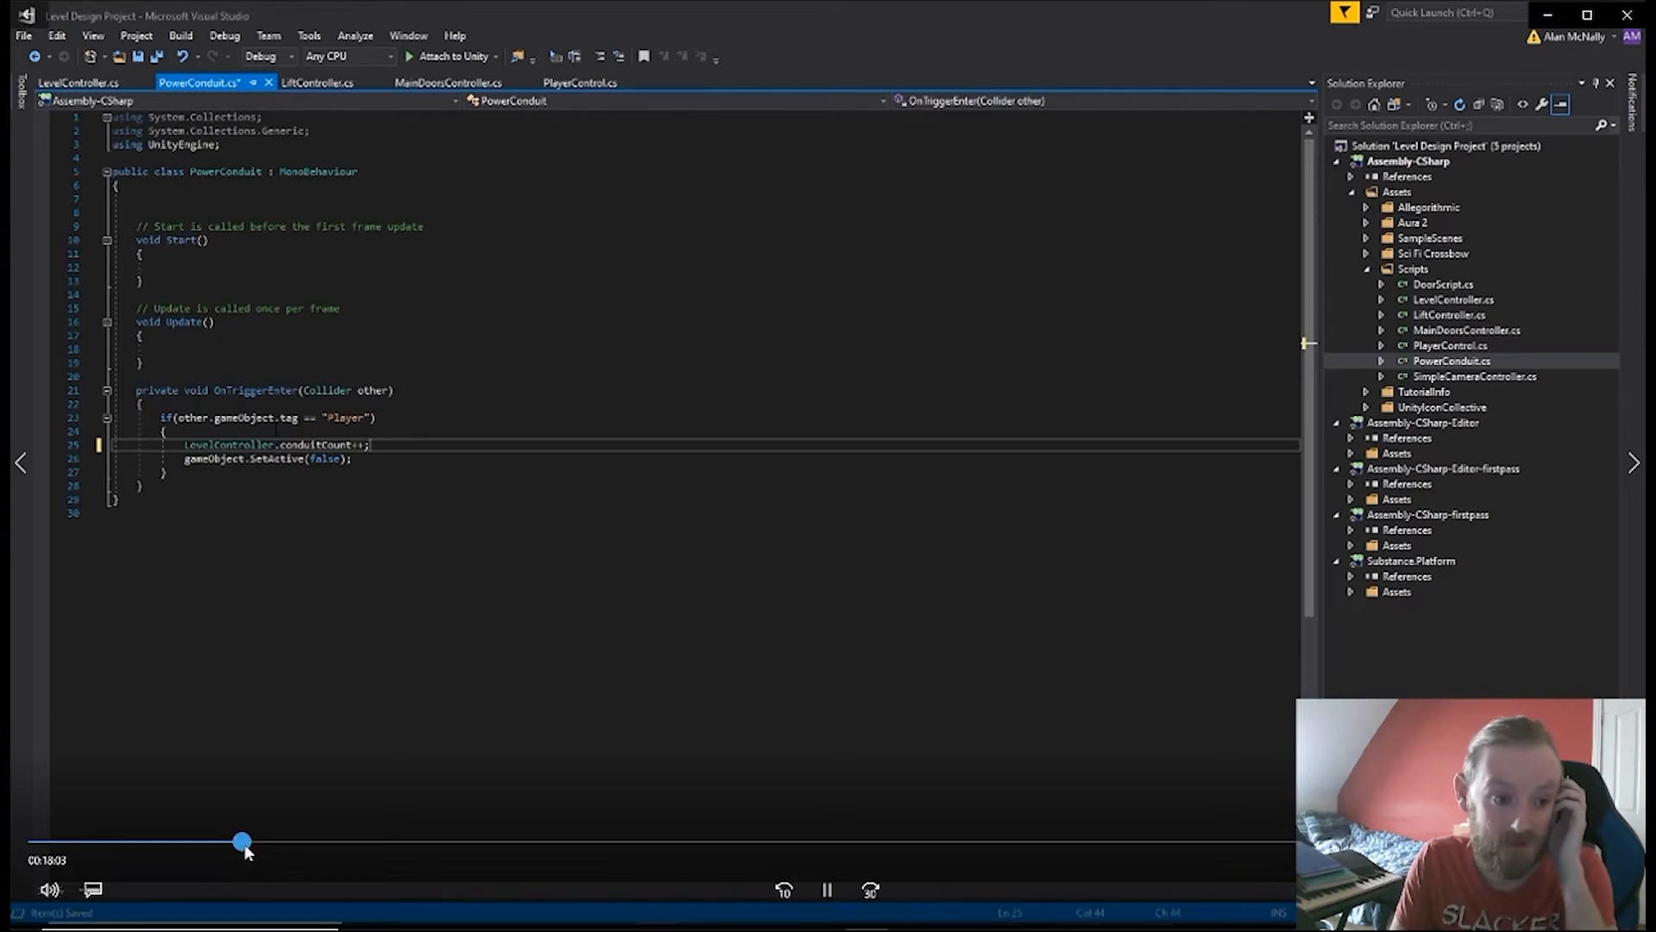
pyautogui.moveTo(245, 845); pyautogui.dragTo(250, 847)
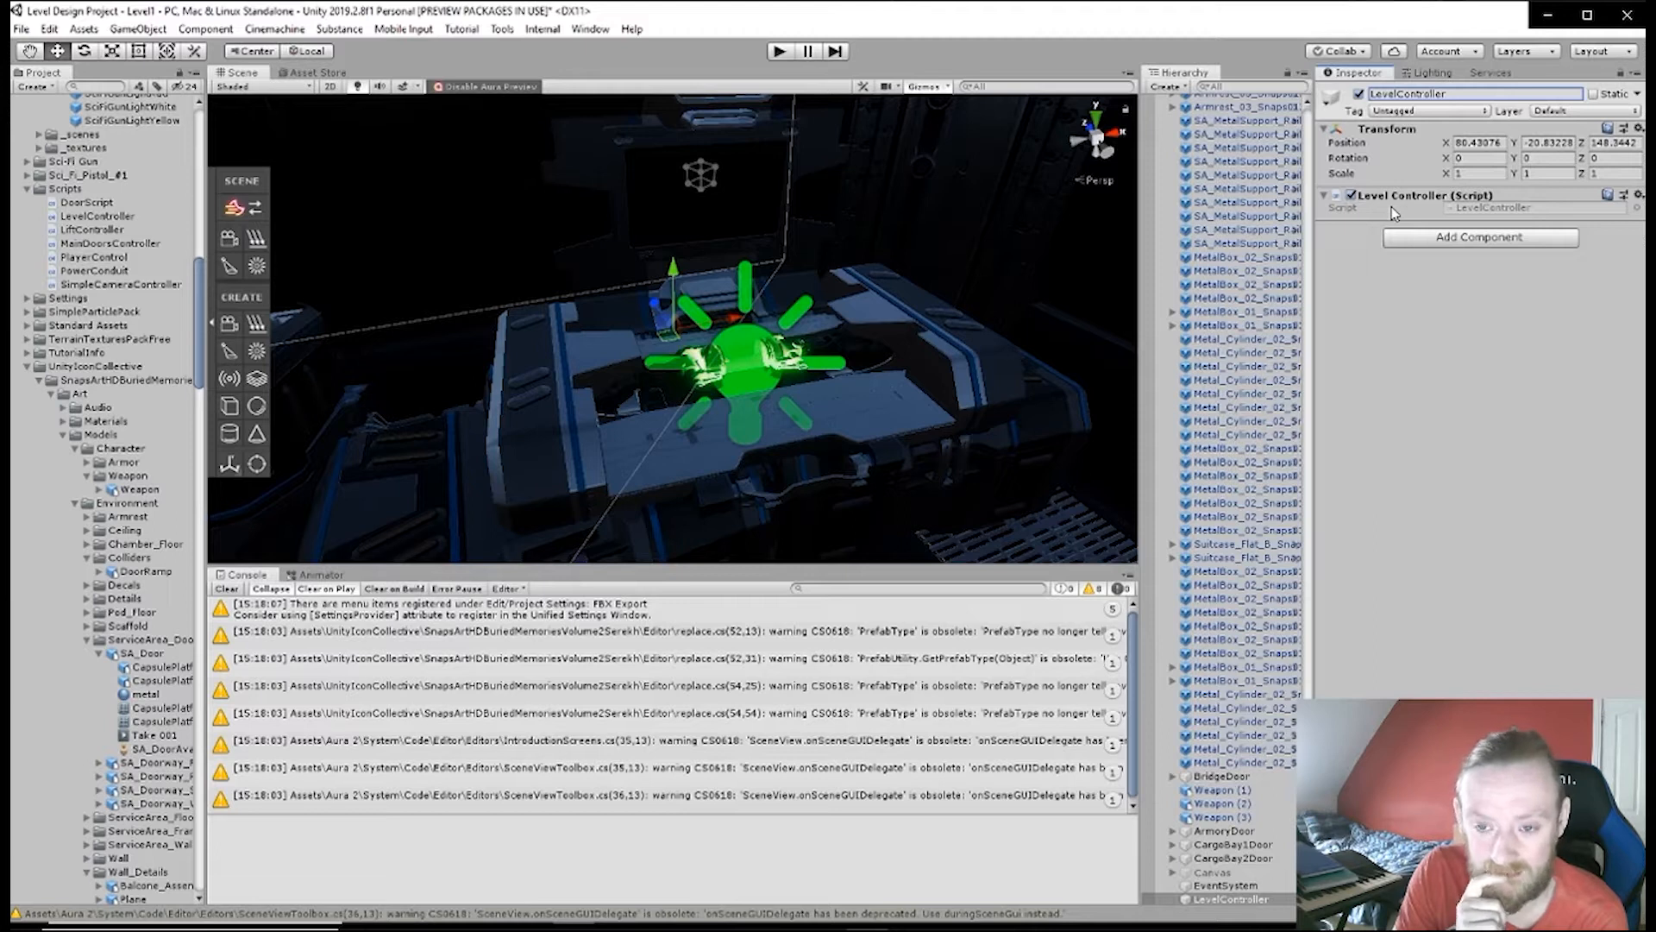
# - Switch to Visual Studio to check the conduitCount declaration in LevelController, and return to Unity
pyautogui.moveTo(852, 906)
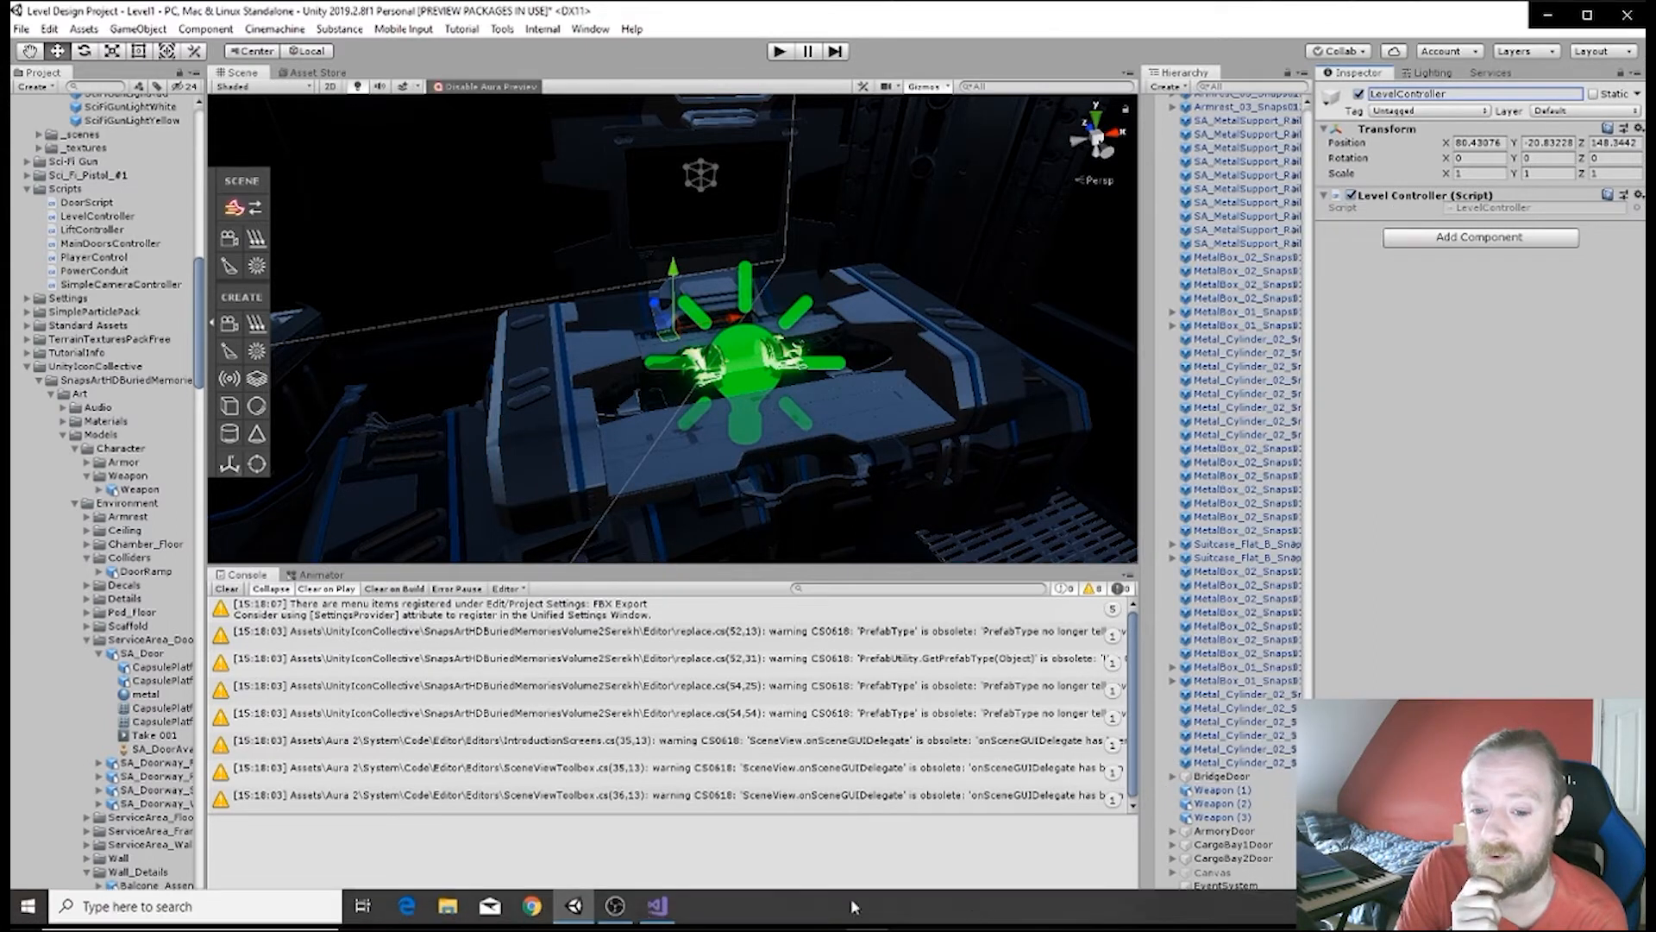
pyautogui.moveTo(664, 916)
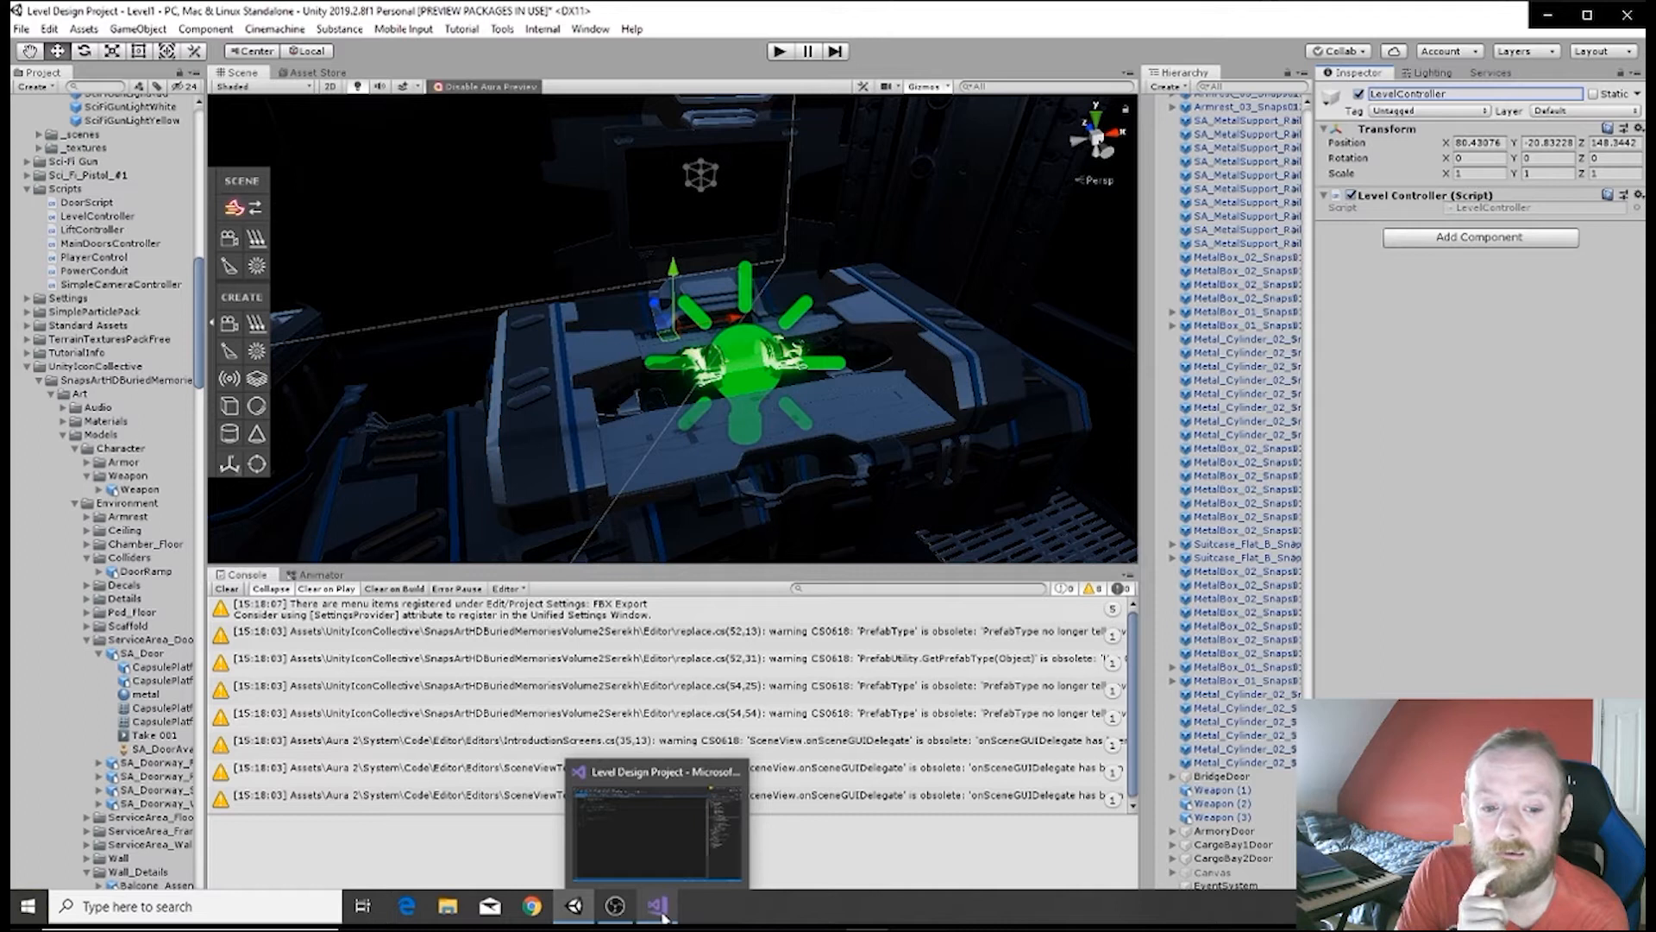
pyautogui.click(666, 846)
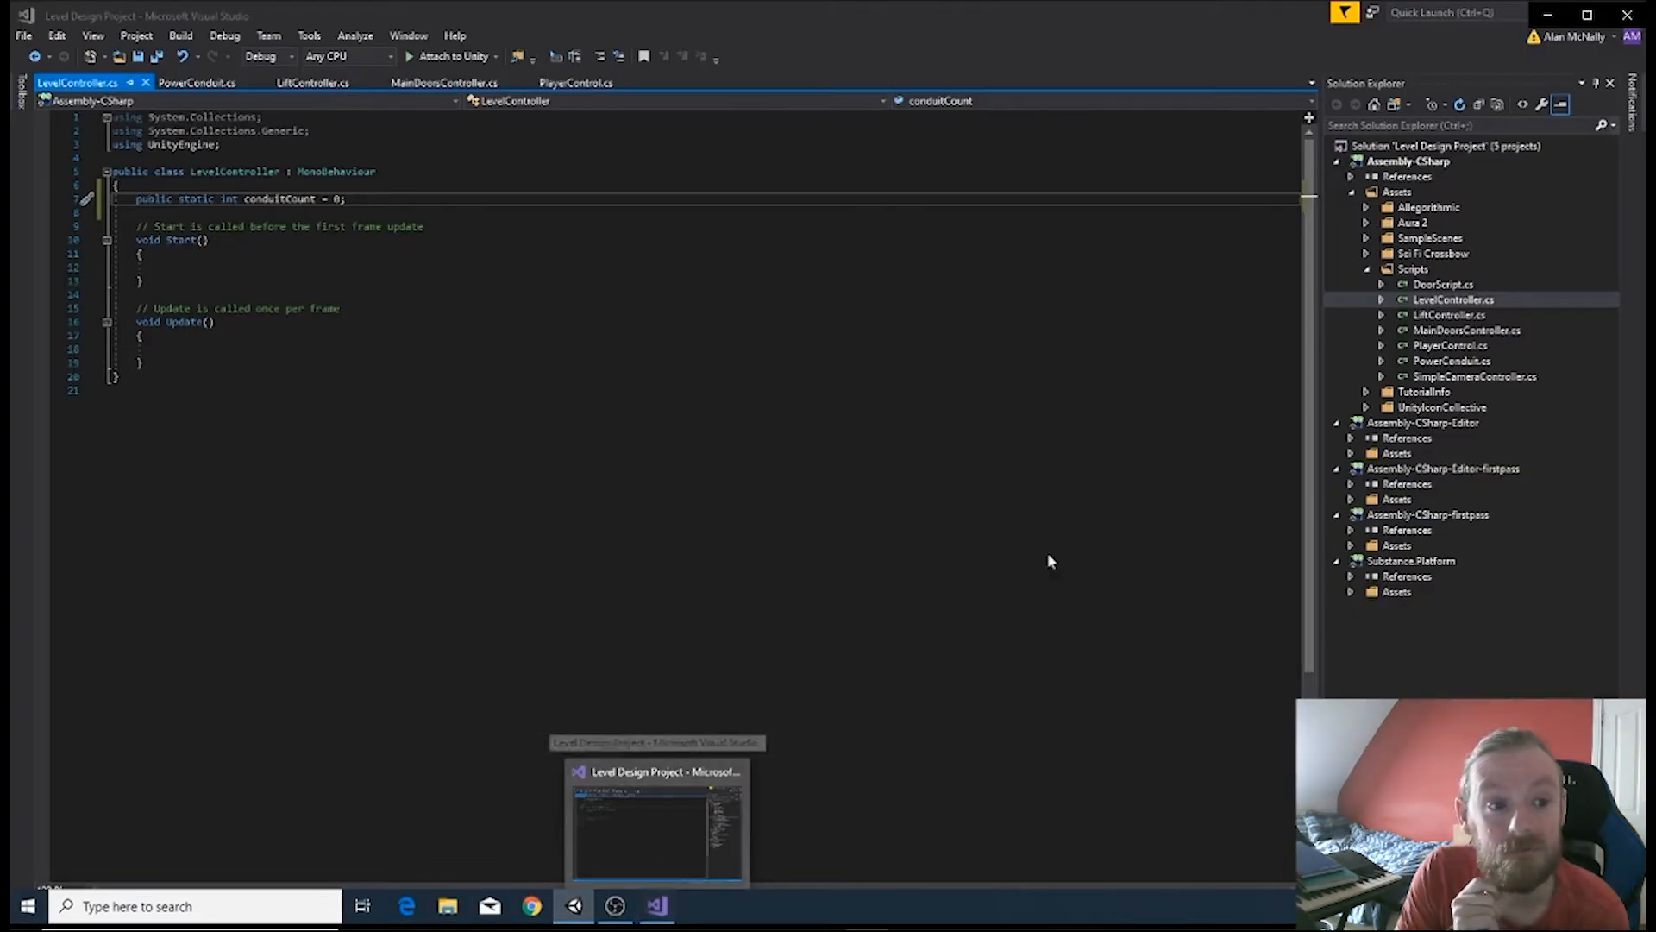
pyautogui.hotkey('alt', 'Tab')
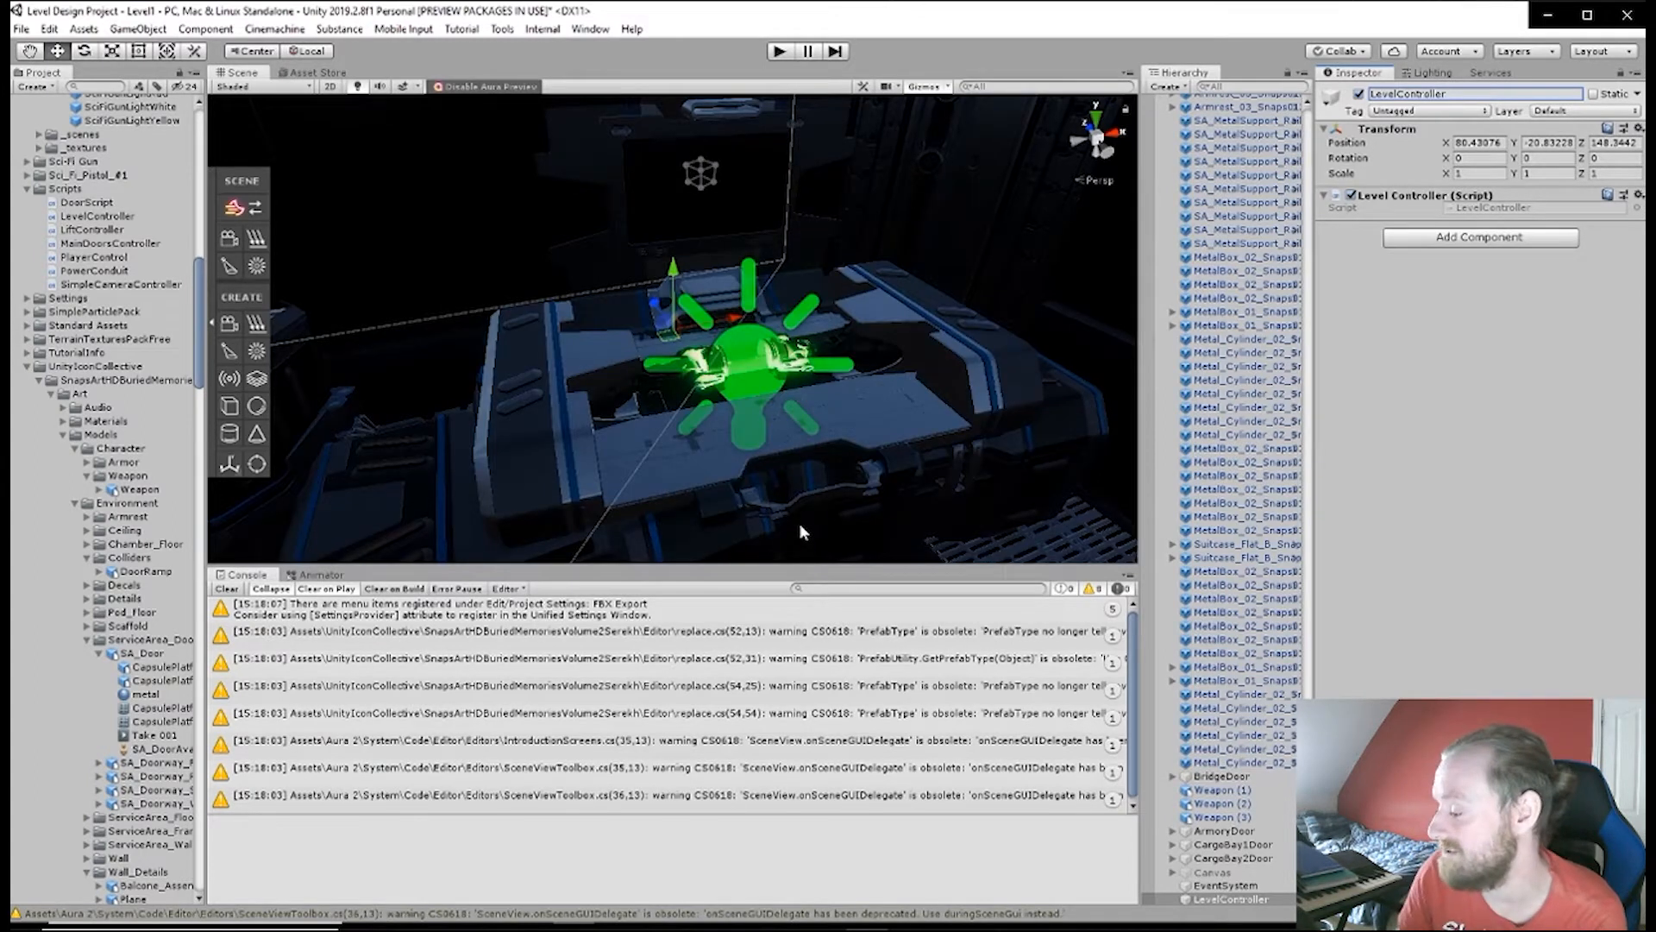
pyautogui.keyDown('alt'); pyautogui.moveTo(829, 523); pyautogui.dragTo(922, 497); pyautogui.keyUp('alt')
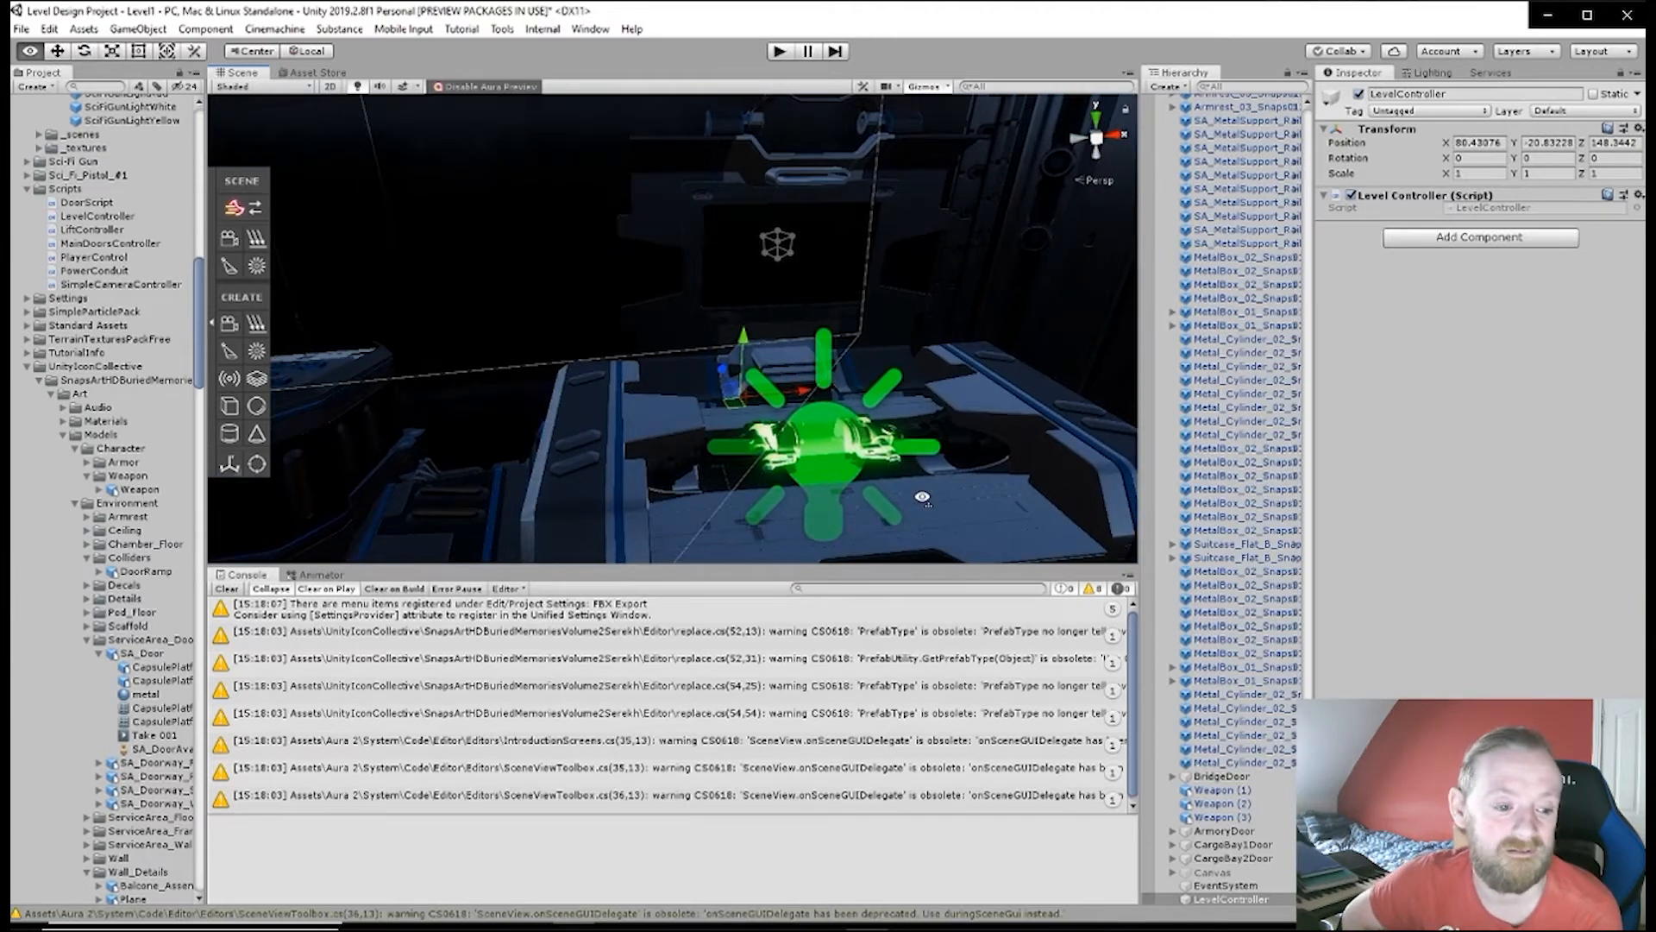
pyautogui.scroll(-5, 921, 495)
pyautogui.scroll(5, 921, 495)
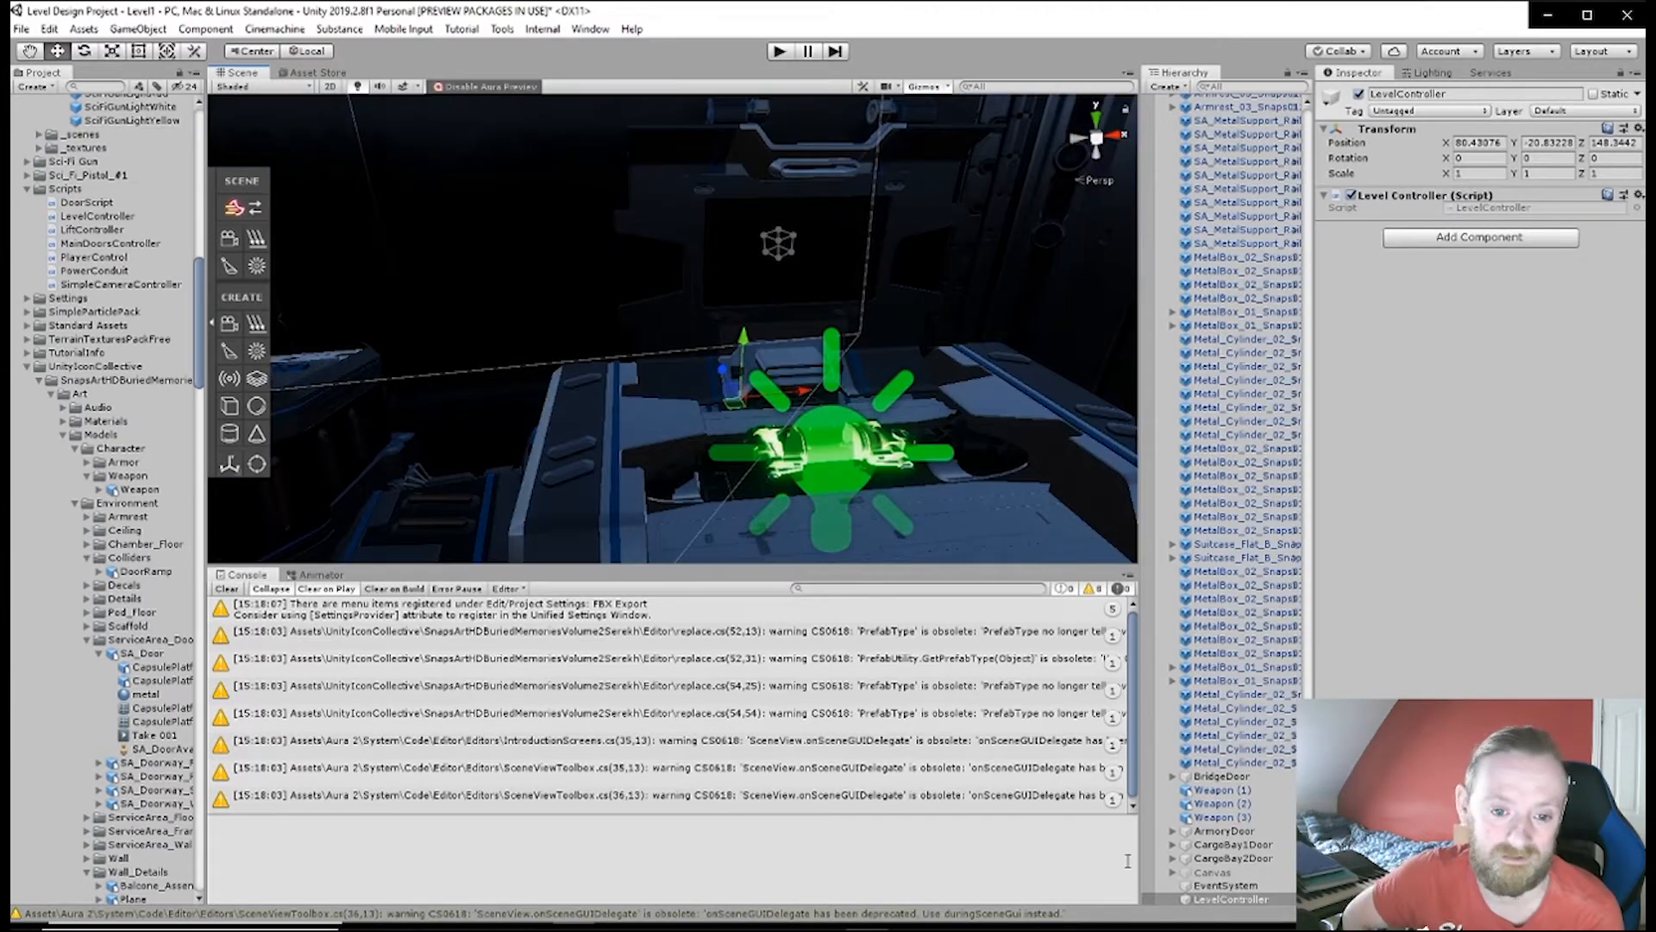
# - Look through the Hierarchy for the object that uses the Canvas, and inspect the Lift object's Lift Controller component
pyautogui.click(1172, 873)
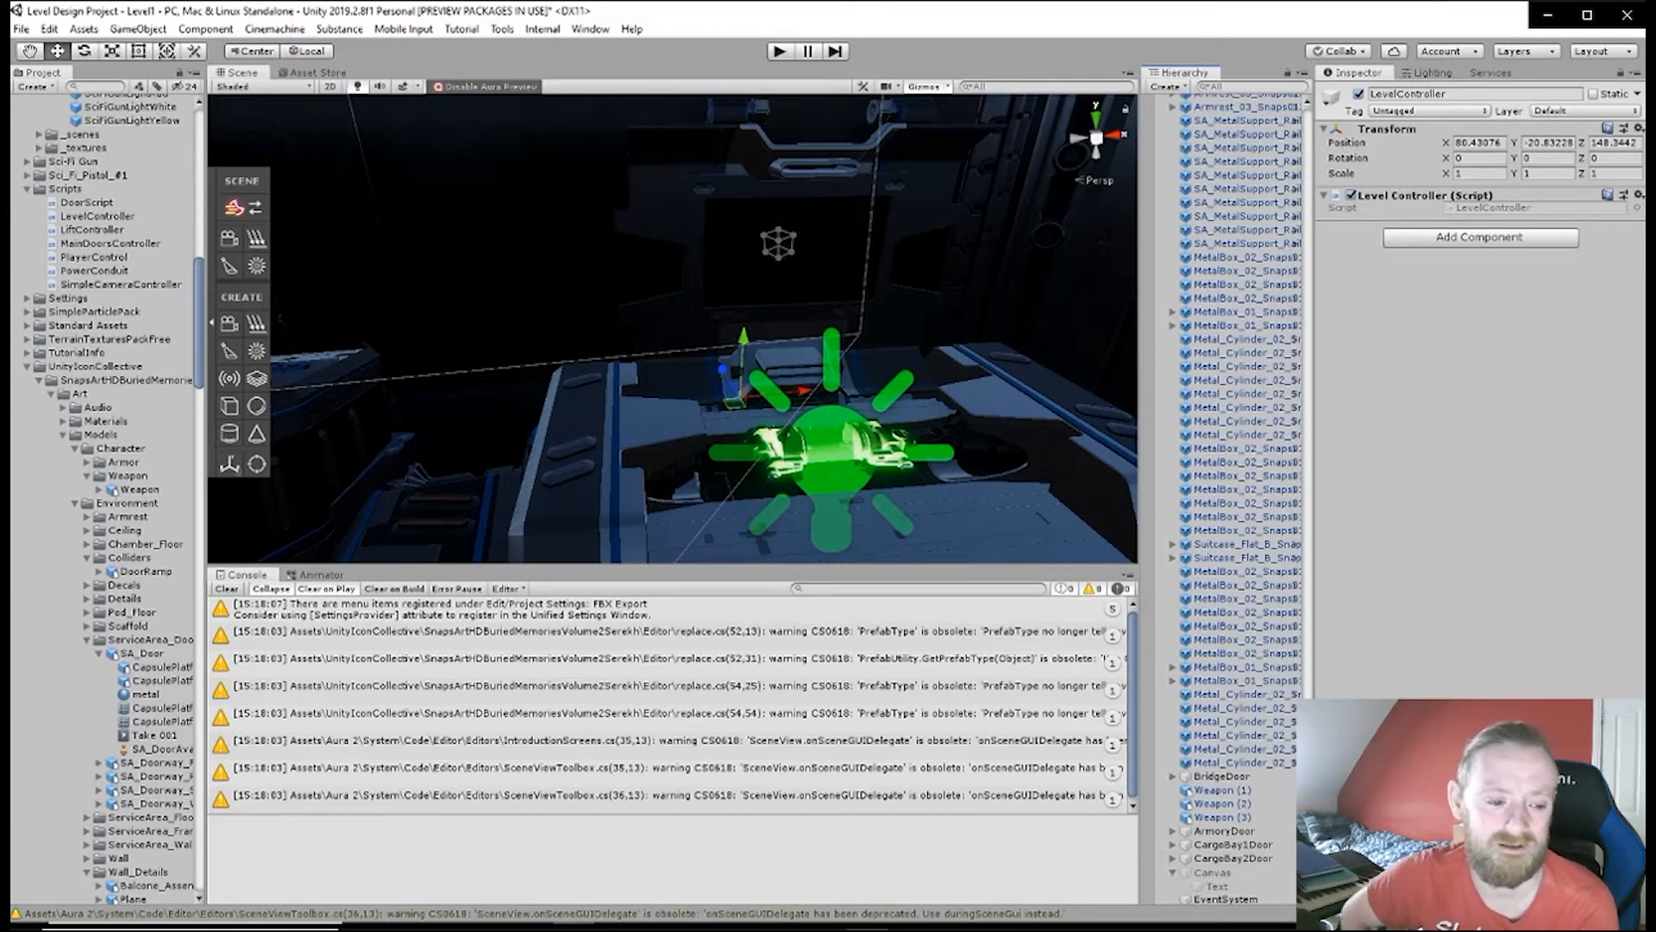
pyautogui.scroll(15, 1251, 518)
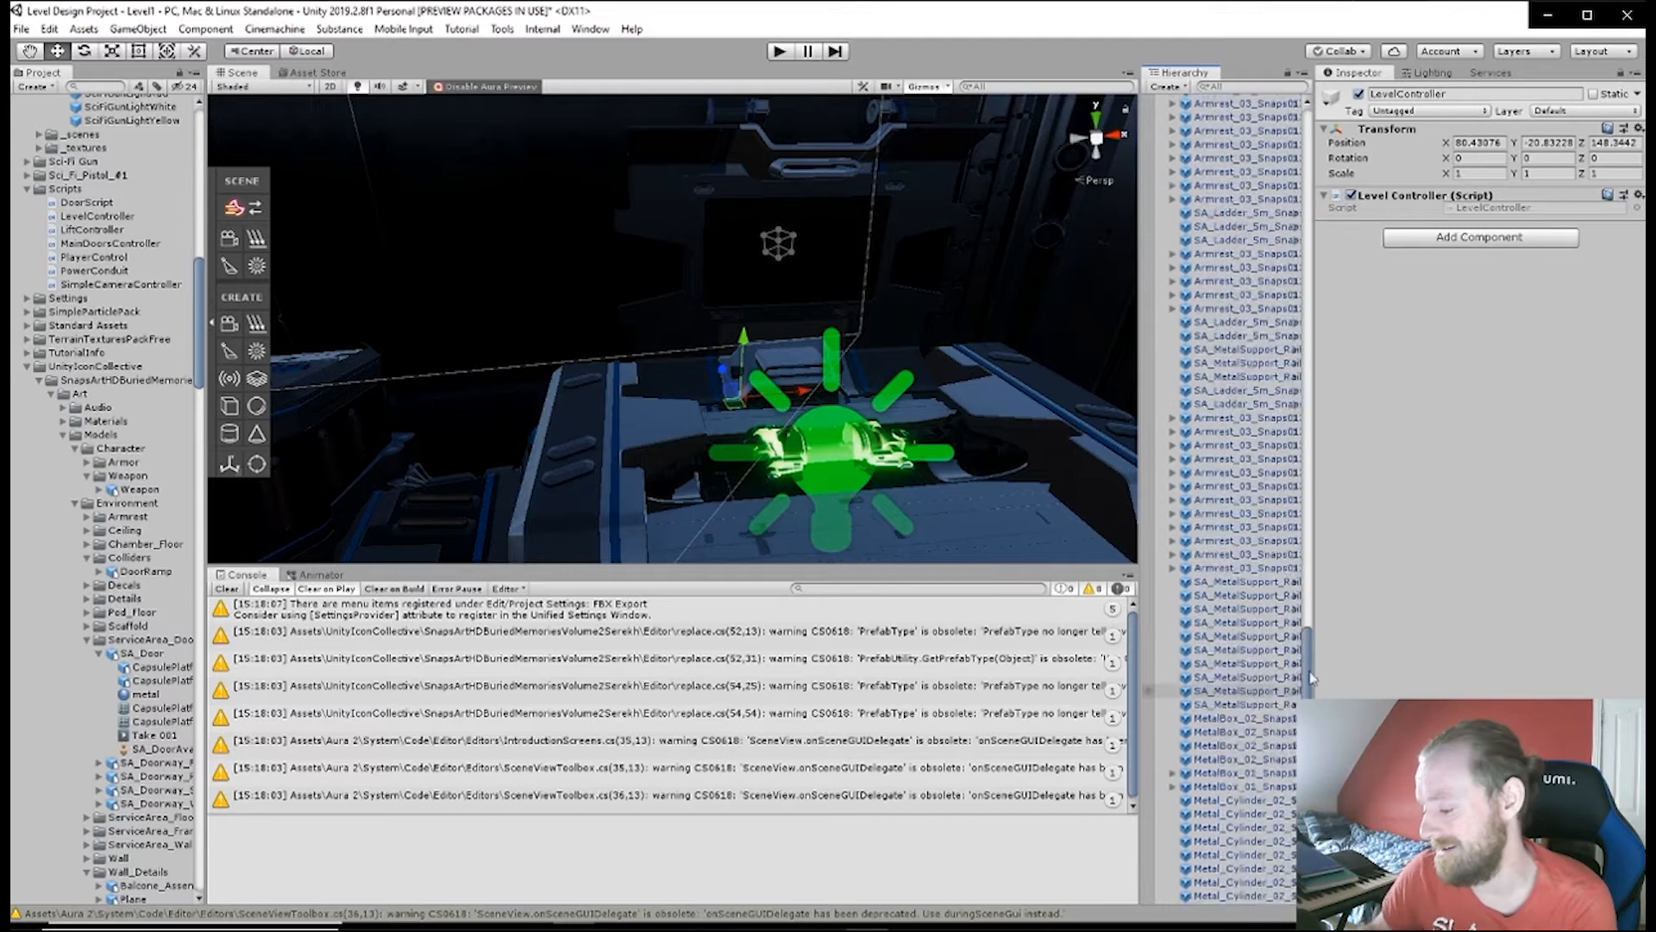
pyautogui.scroll(-4, 1293, 298)
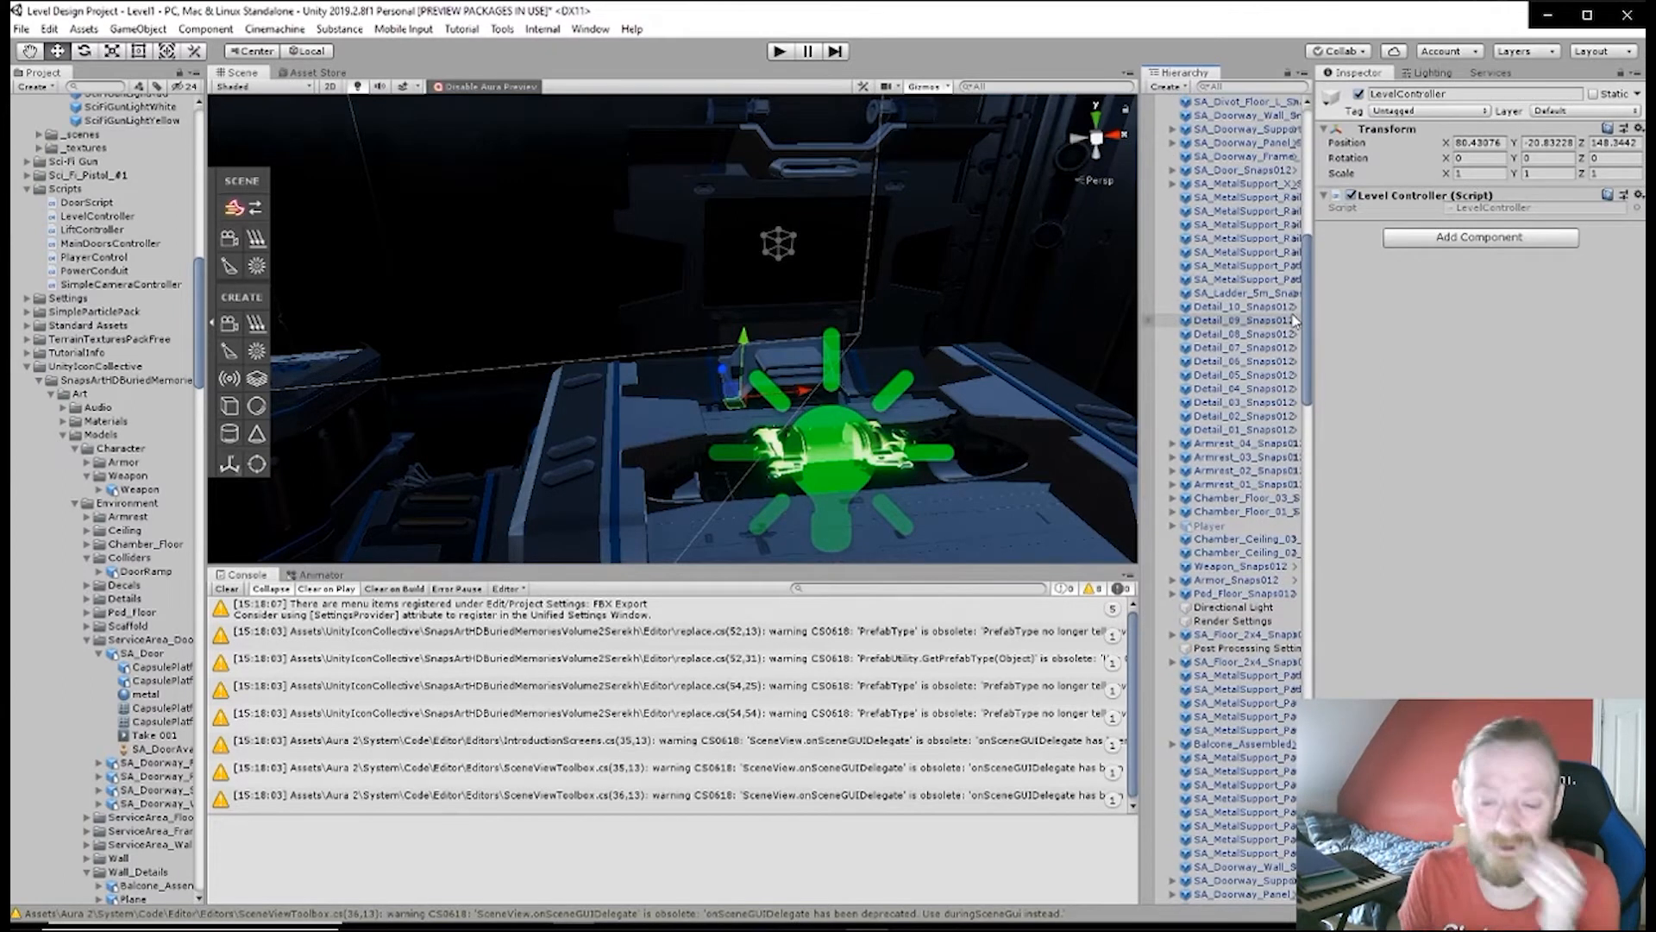
pyautogui.scroll(3, 1293, 319)
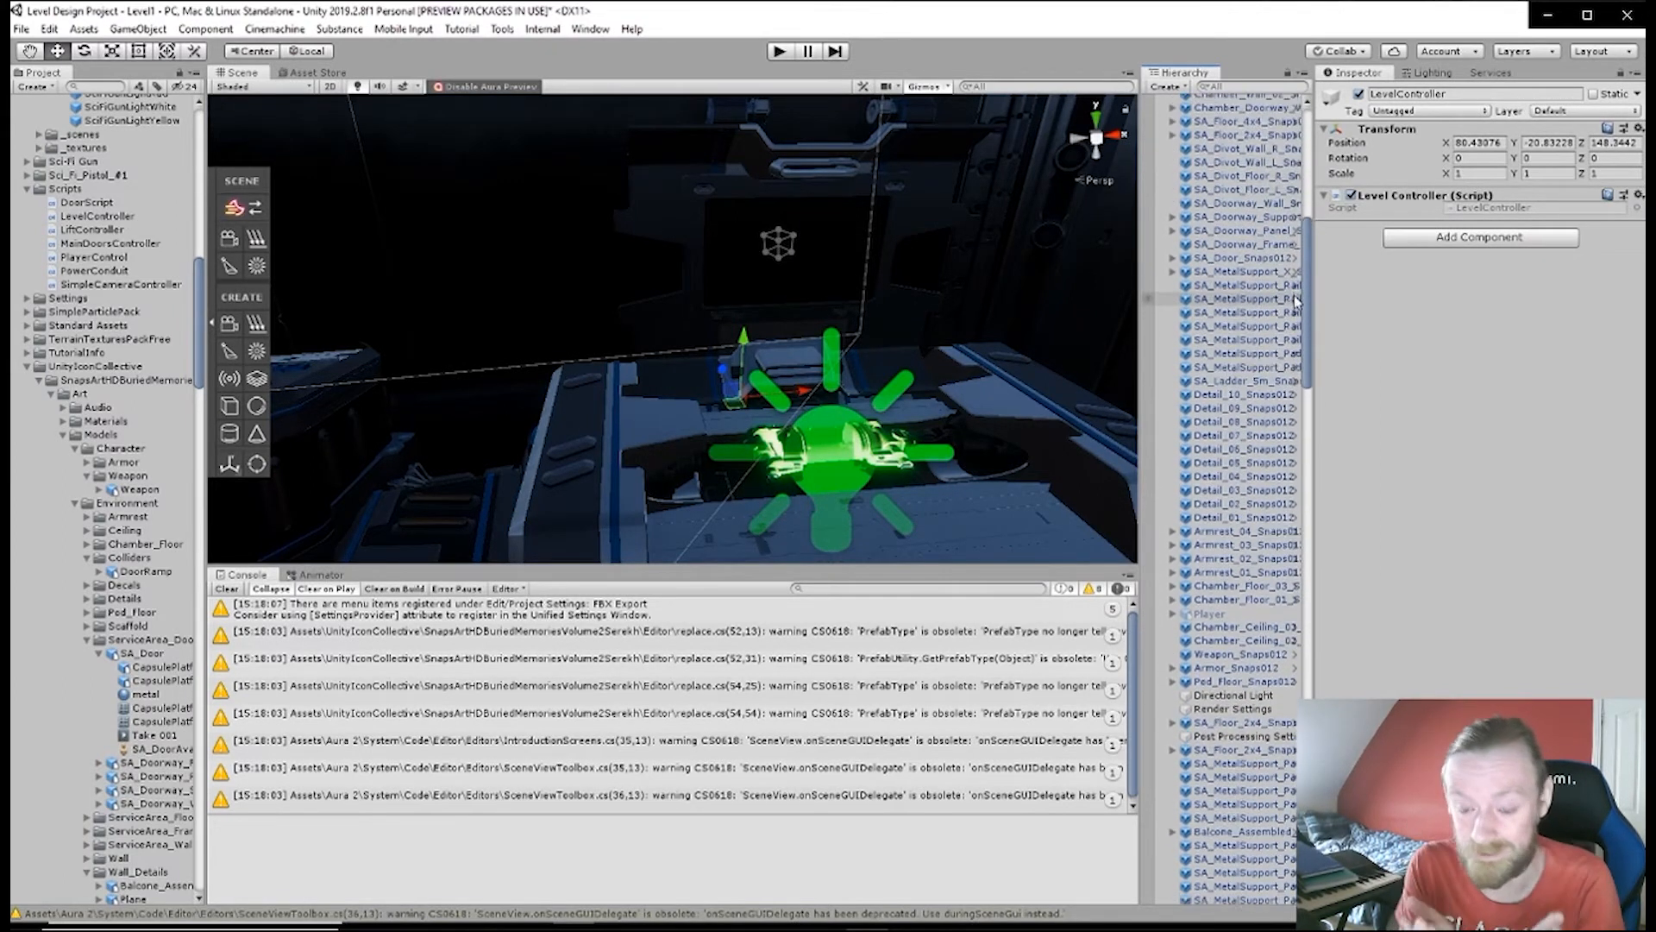
pyautogui.scroll(8, 1293, 297)
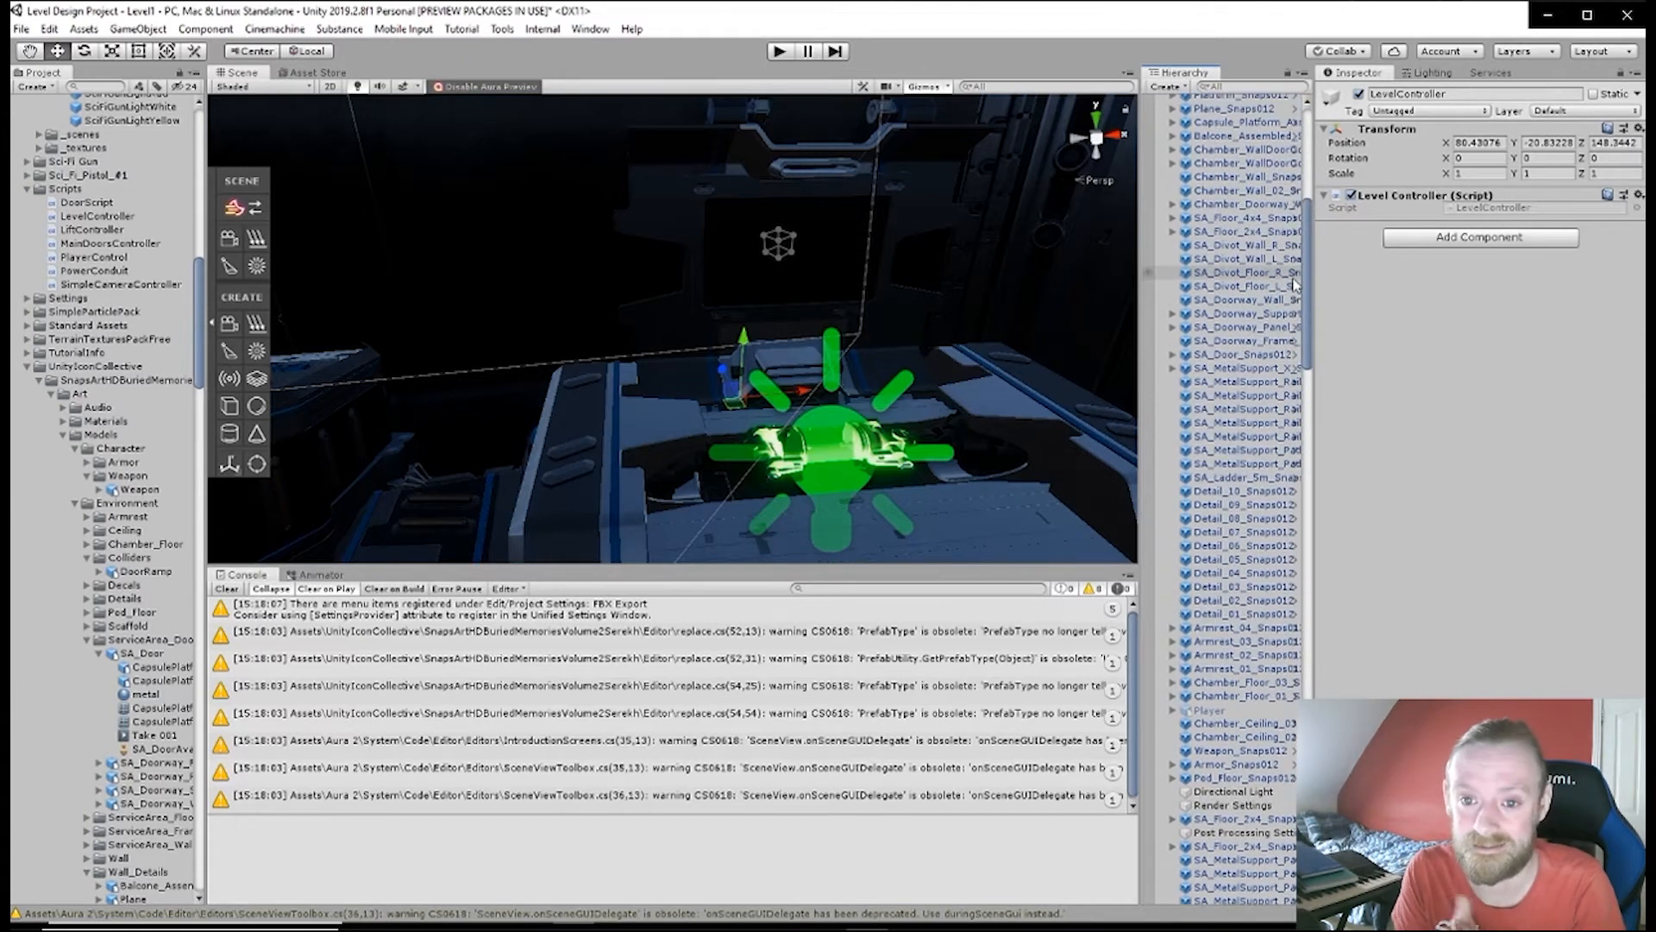
pyautogui.scroll(5, 1297, 233)
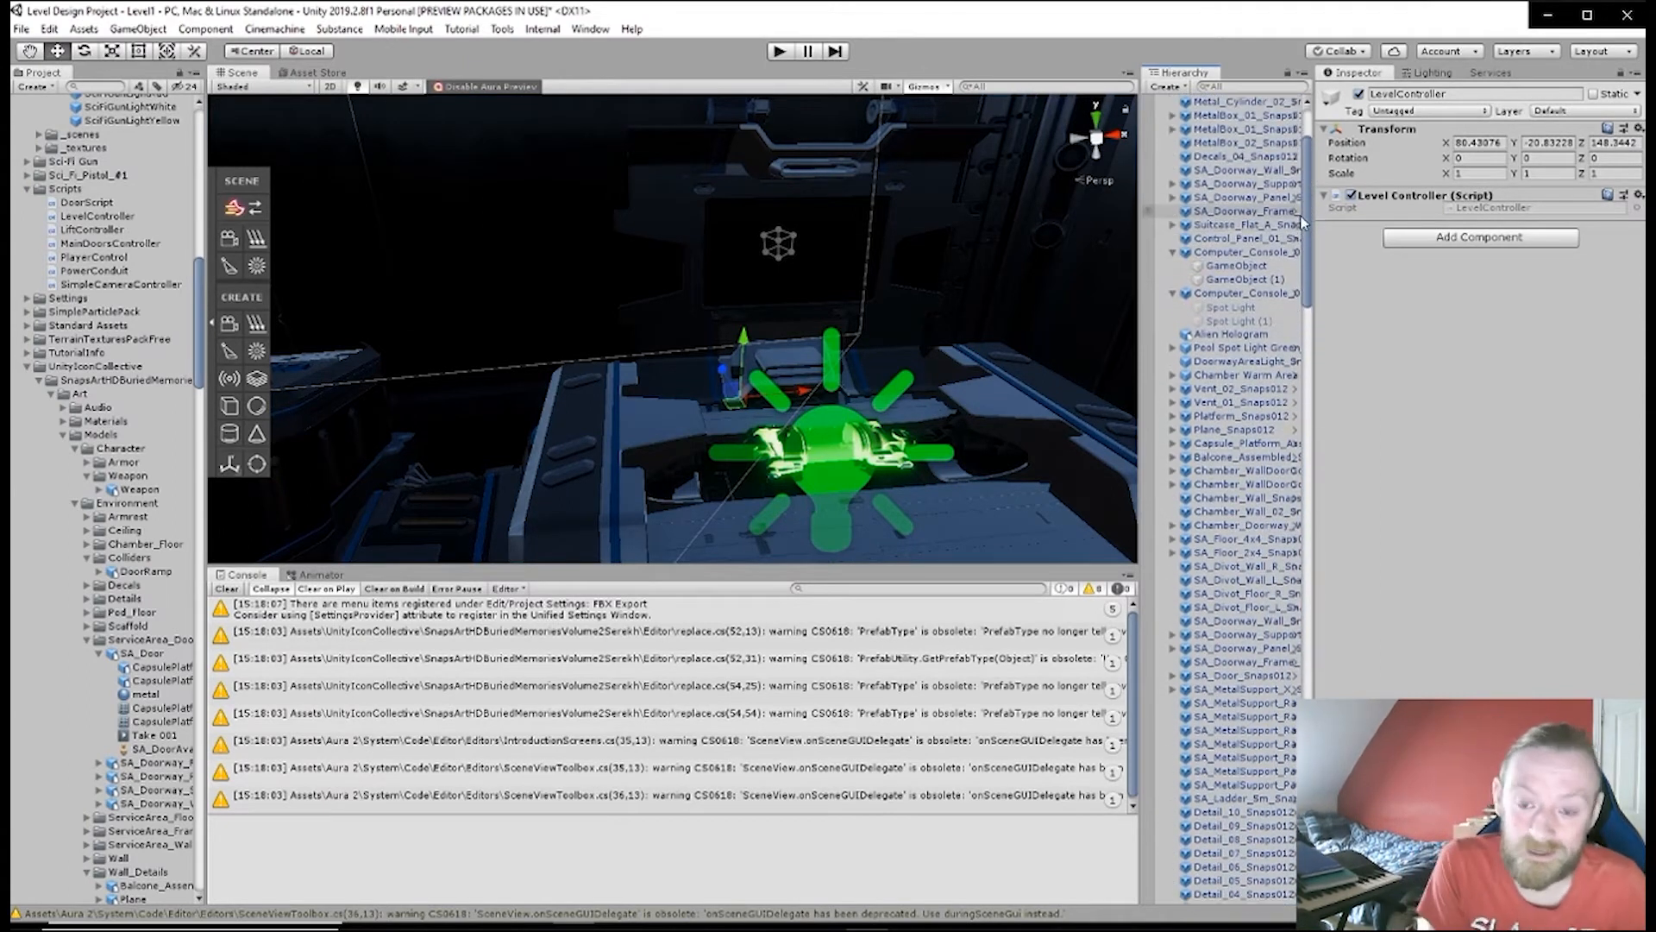
pyautogui.scroll(2, 1299, 197)
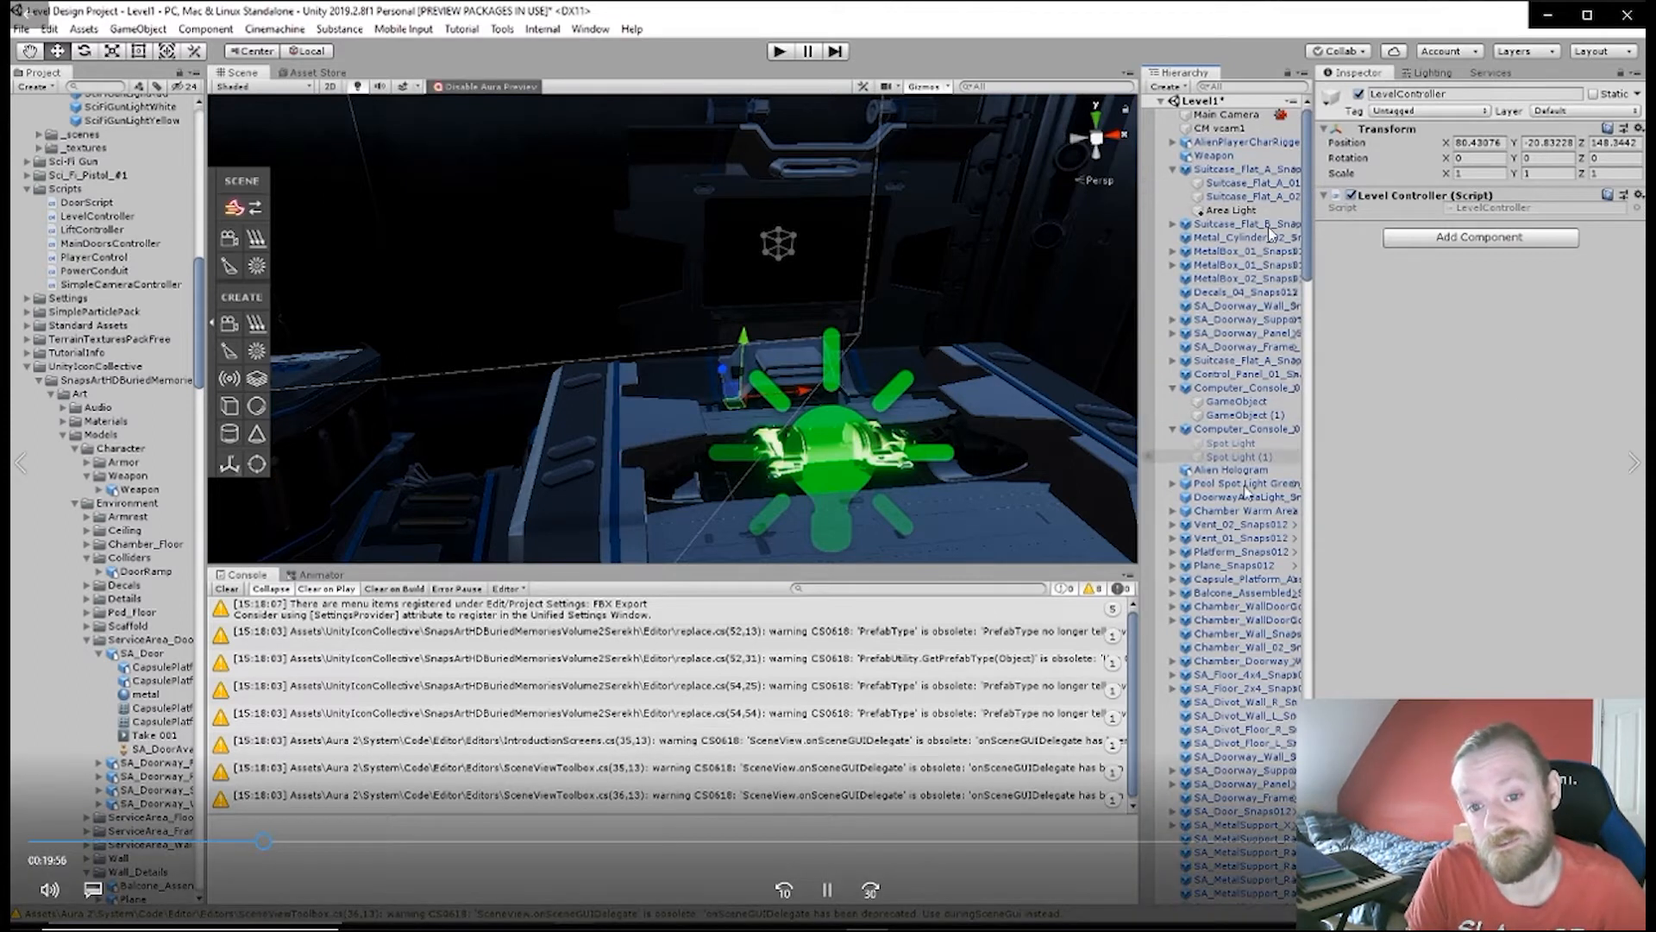
pyautogui.scroll(-10, 1288, 282)
pyautogui.scroll(-3, 1227, 632)
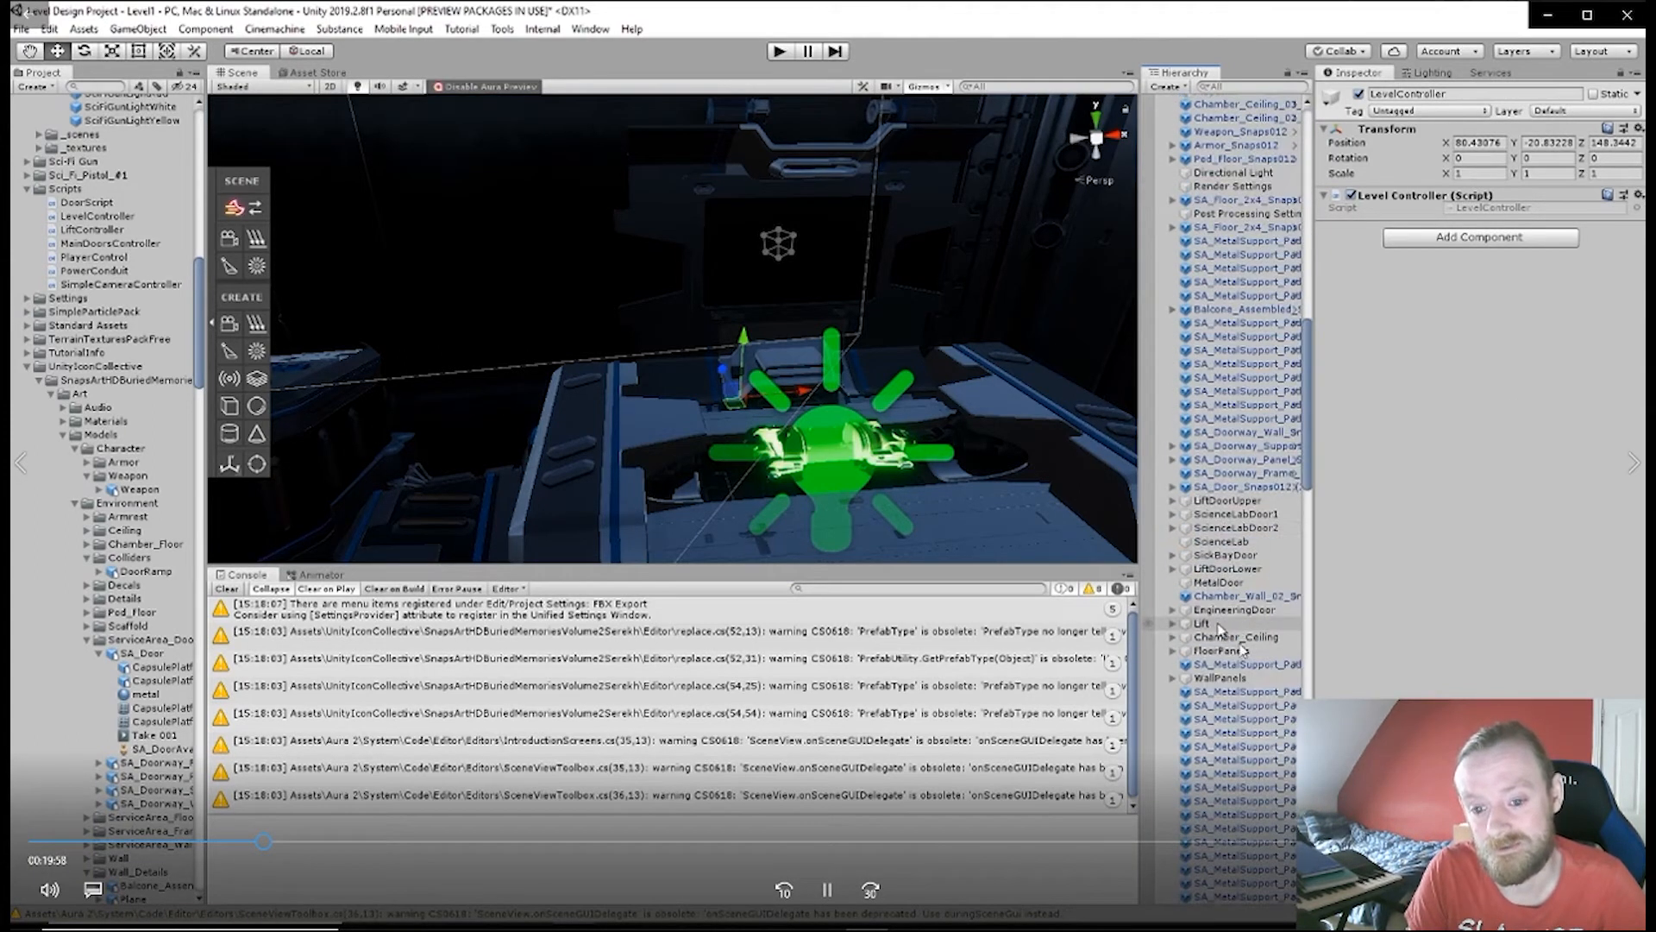
pyautogui.click(1225, 623)
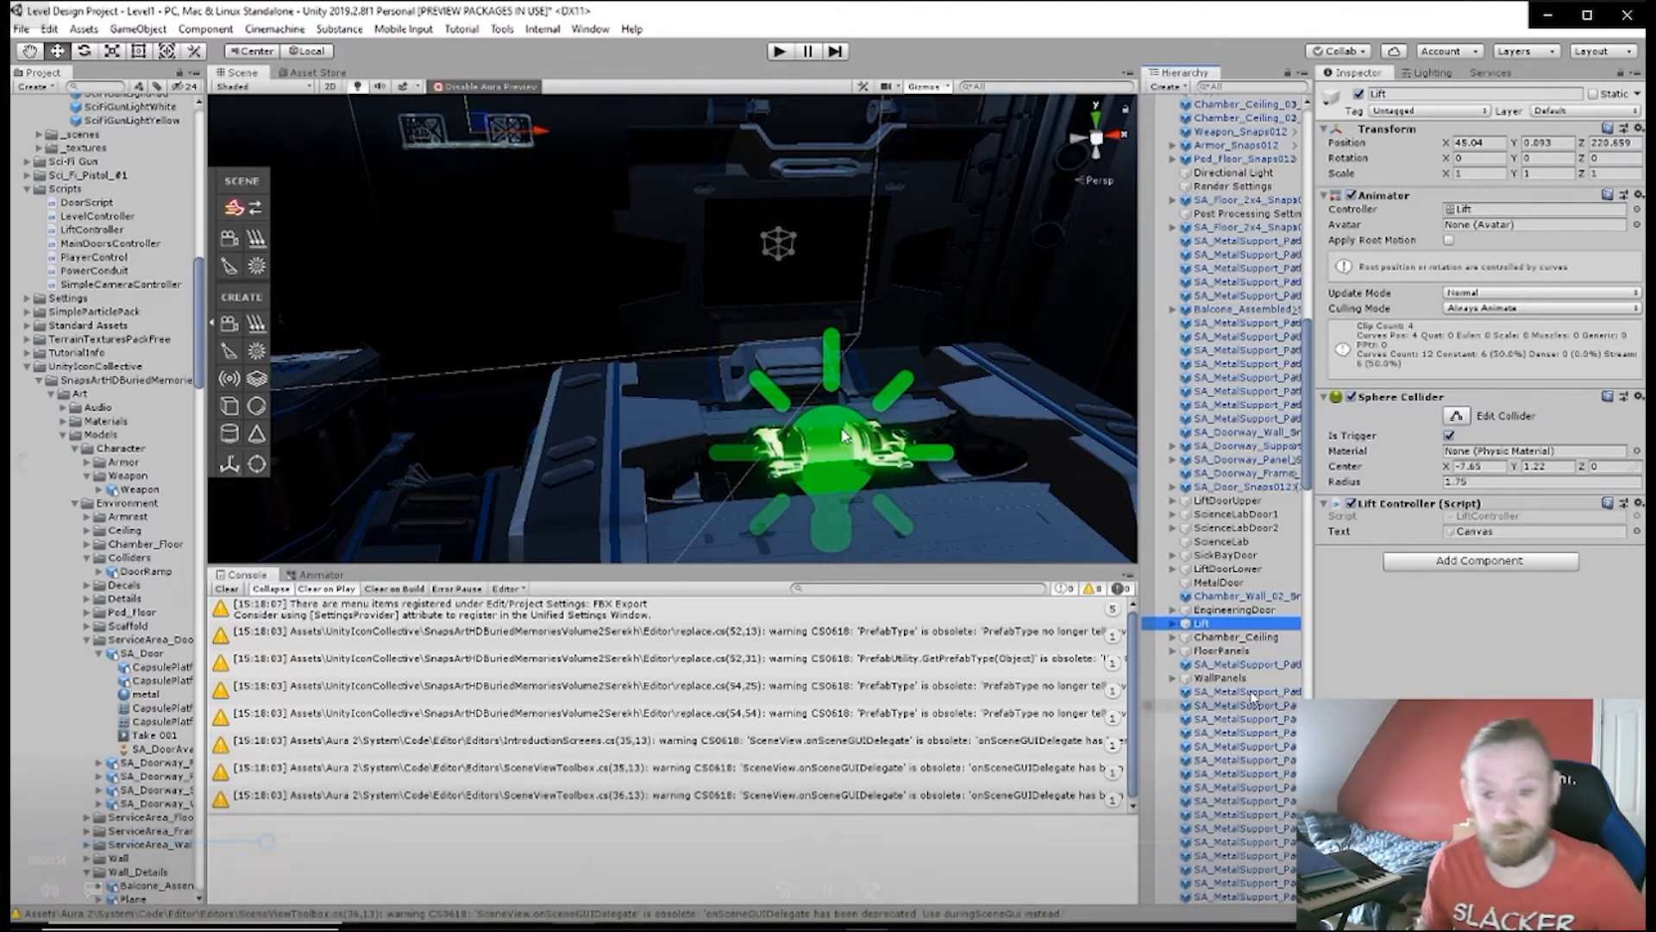
# - Rename the Canvas object near the end of the Hierarchy to LiftCanvas
pyautogui.moveTo(1309, 474); pyautogui.dragTo(1308, 871)
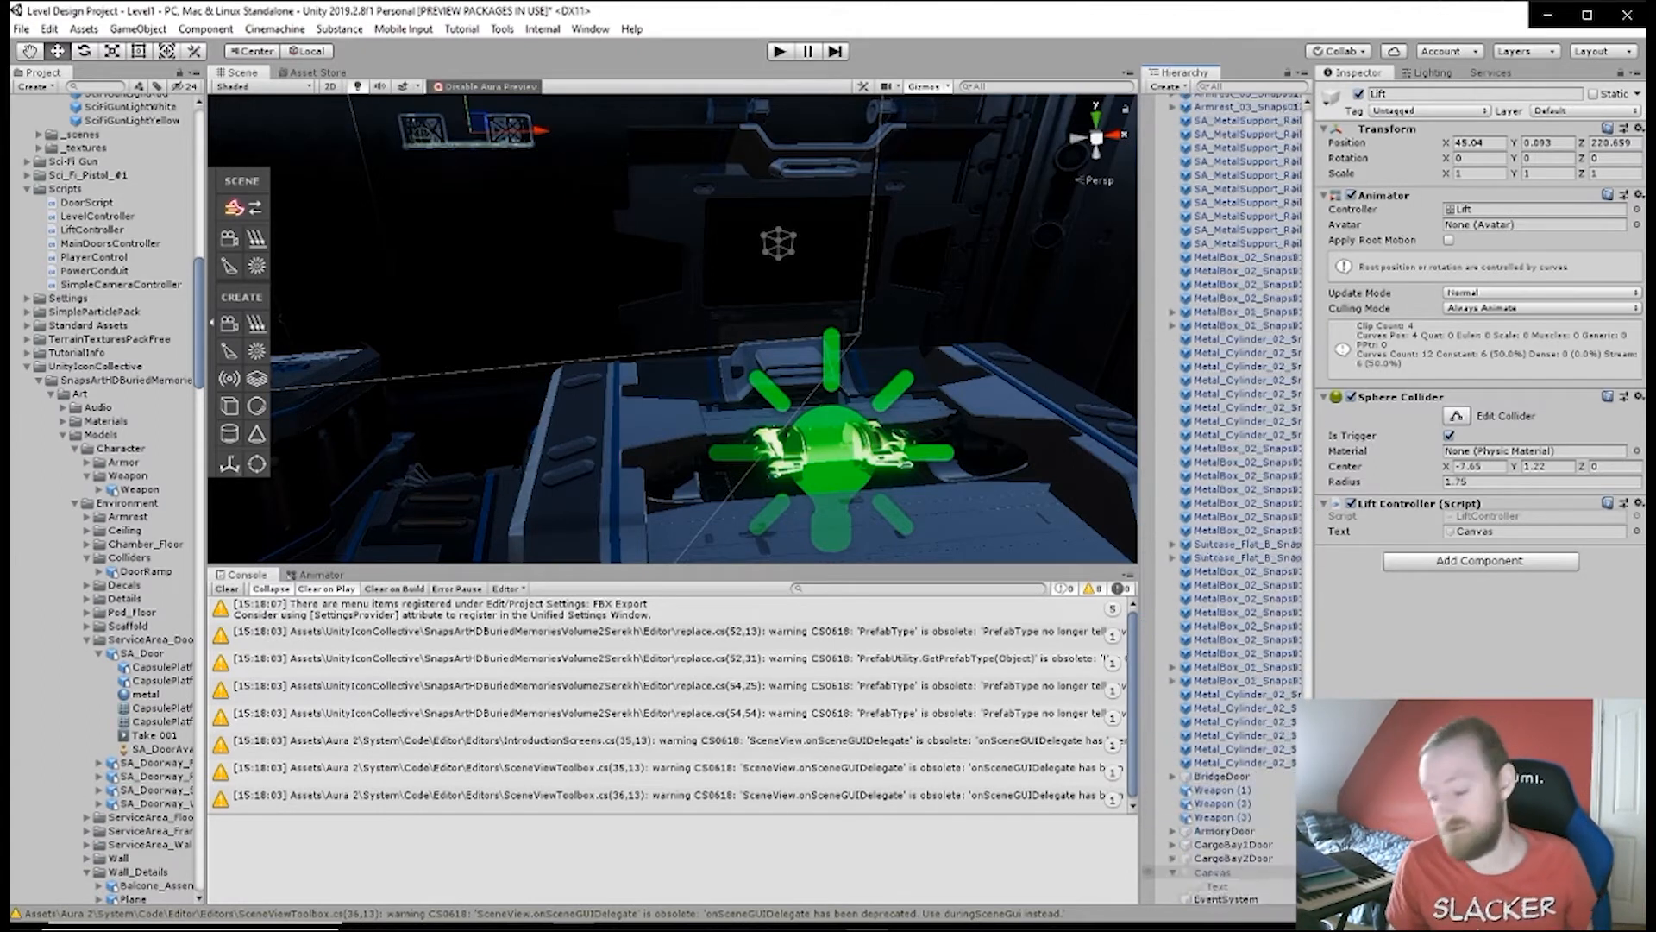
pyautogui.click(1249, 861)
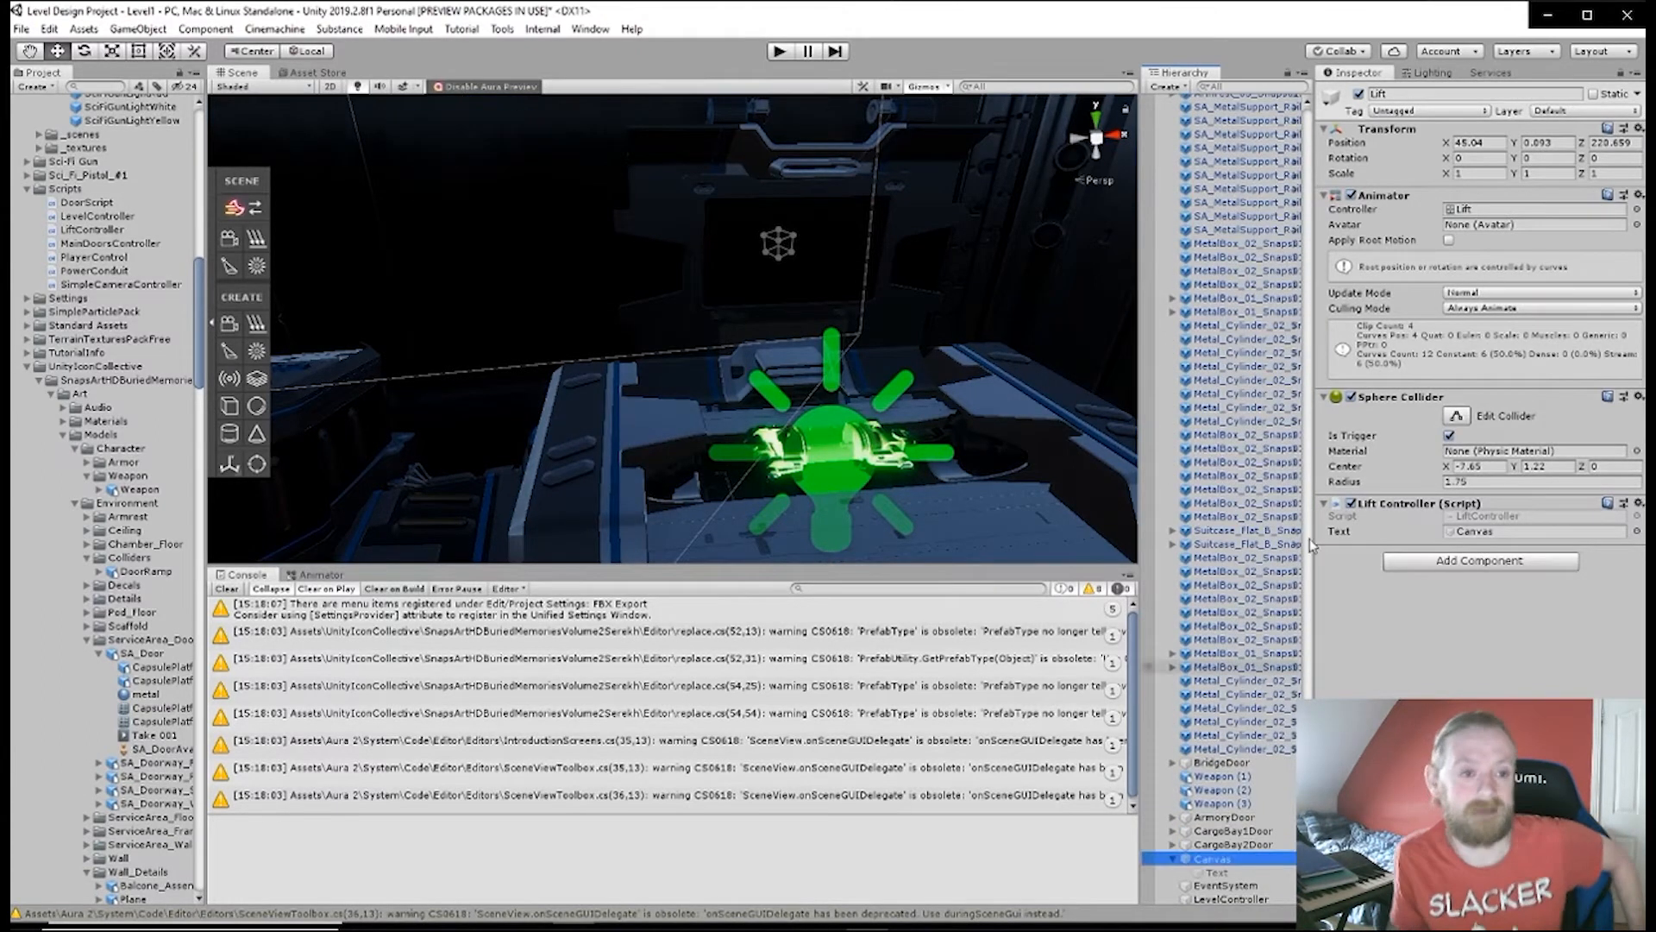
pyautogui.click(1419, 100)
pyautogui.write('LiftCanvas')
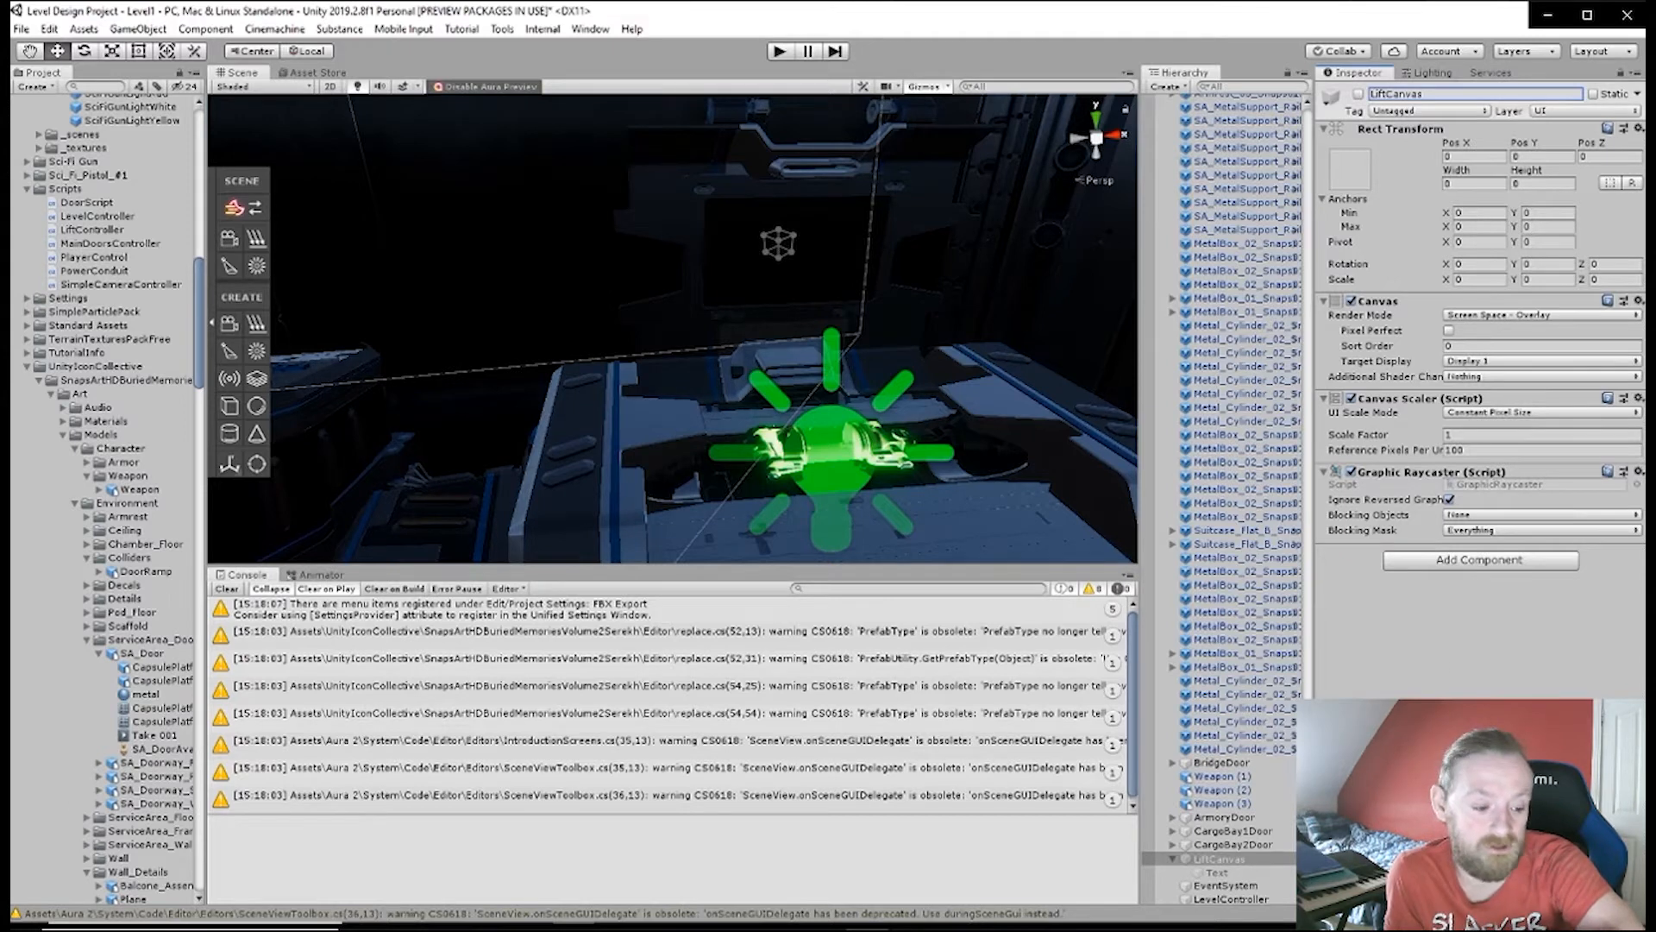
# - Delete the Alien Hologram object from the Level1 scene
pyautogui.scroll(5, 1309, 641)
pyautogui.moveTo(1308, 641); pyautogui.dragTo(1329, 207)
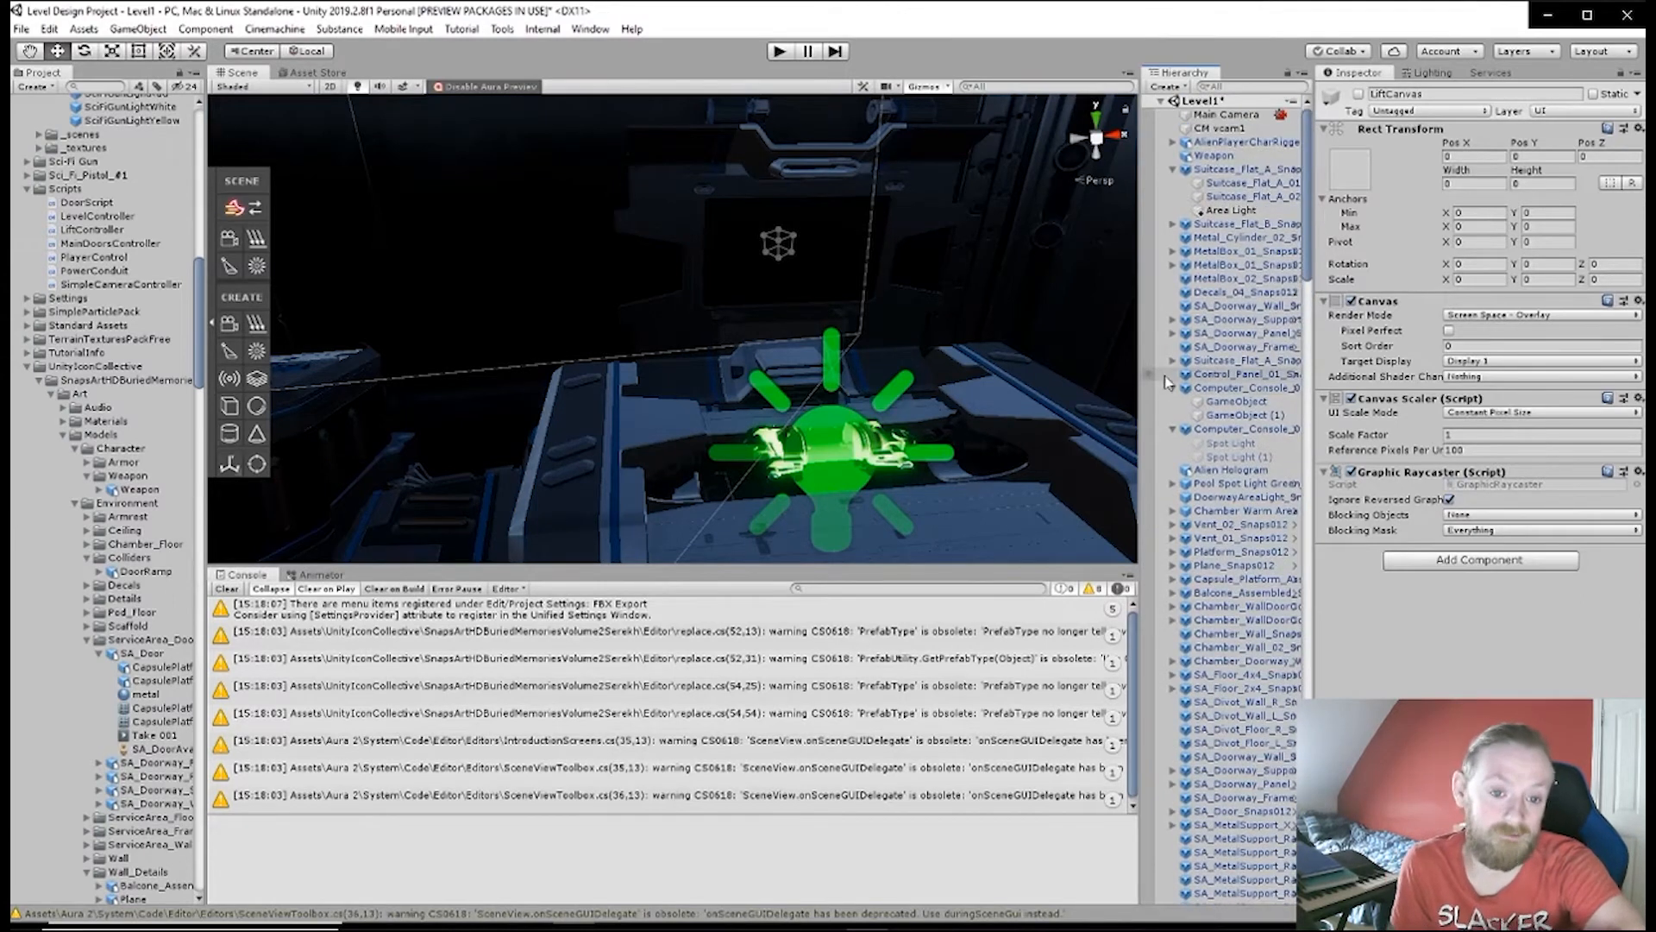
pyautogui.click(1225, 470)
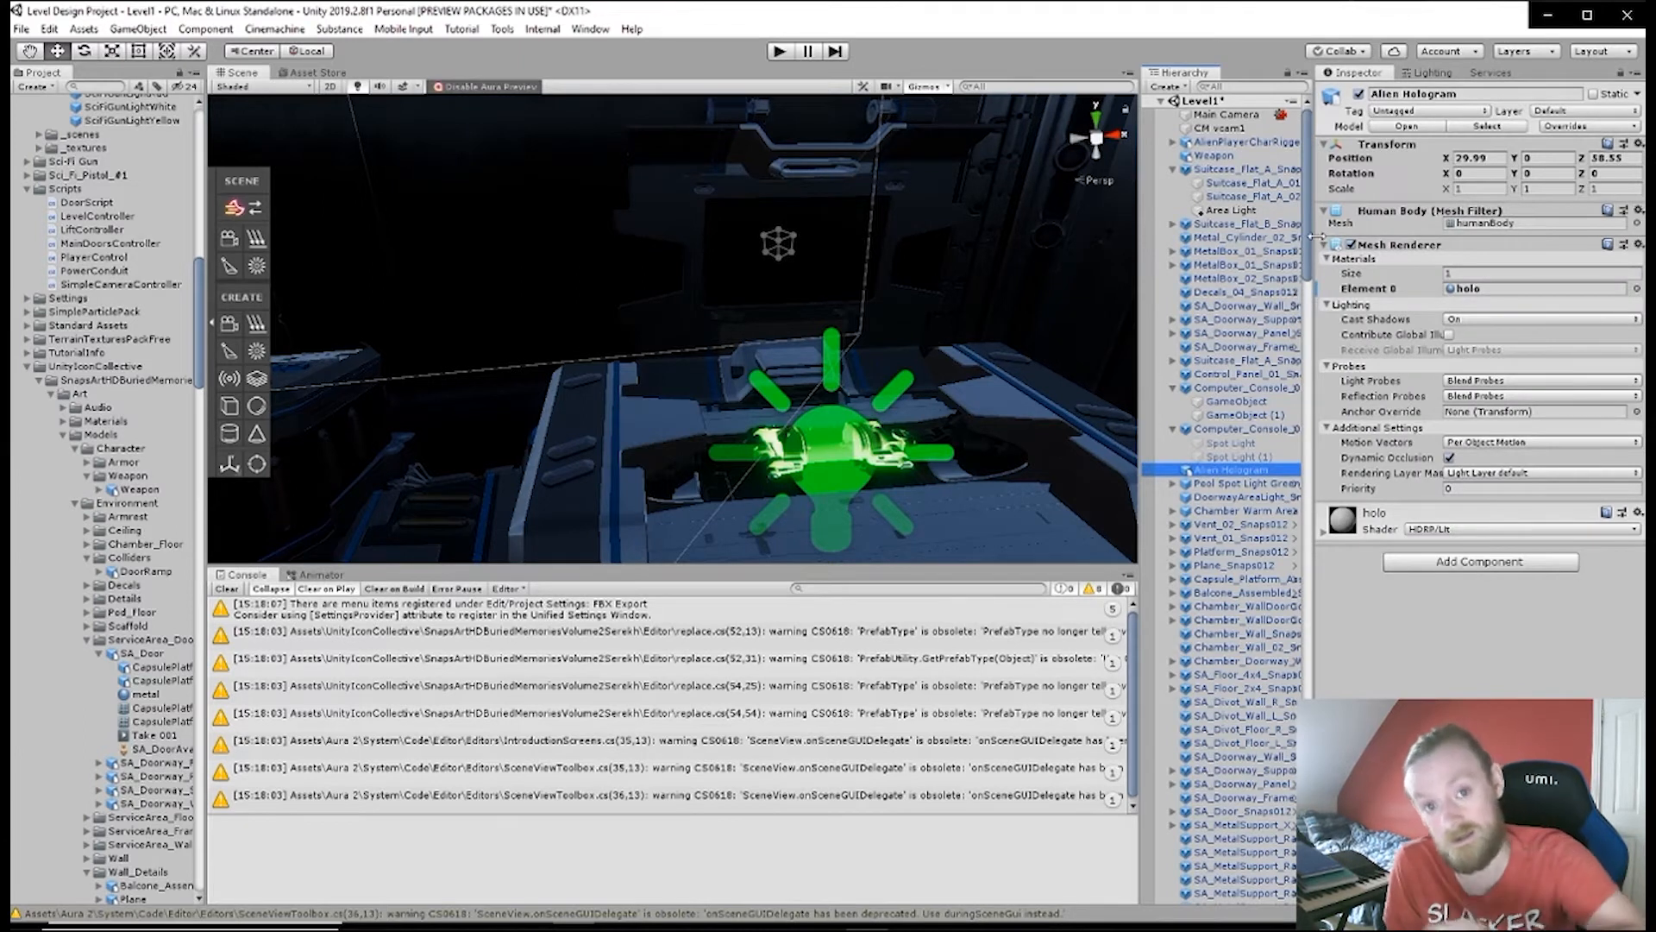
pyautogui.press('Delete')
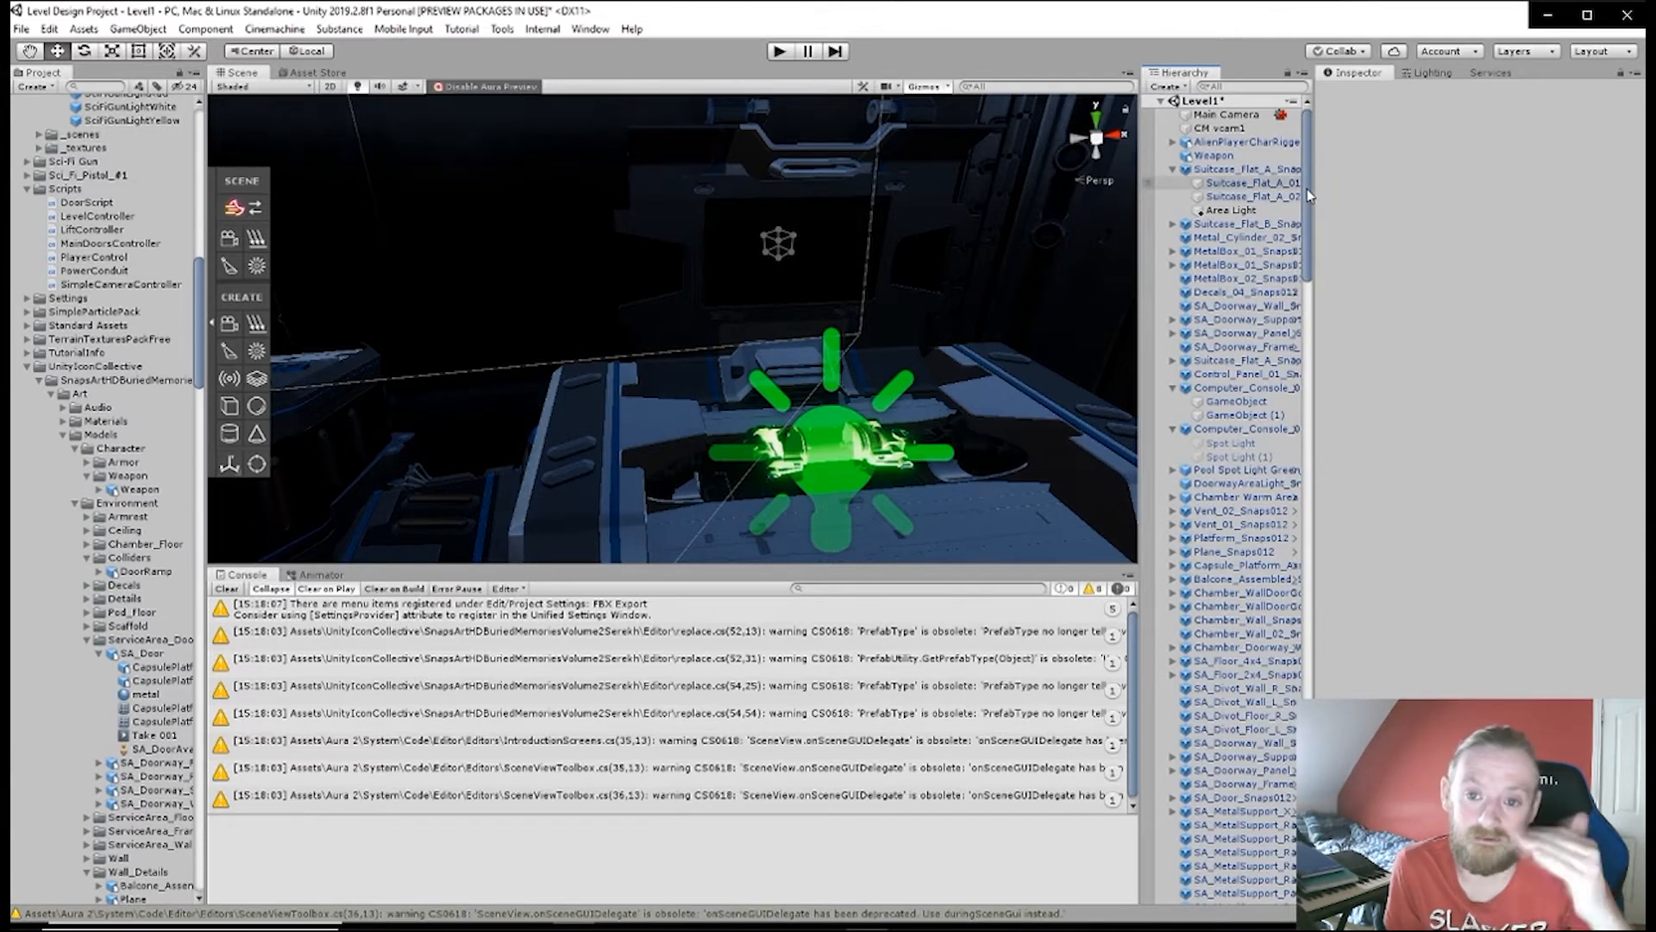
# - Reset the LevelController object's position to 0 on X, Y and Z
pyautogui.moveTo(1310, 179); pyautogui.dragTo(1271, 845)
pyautogui.click(1266, 899)
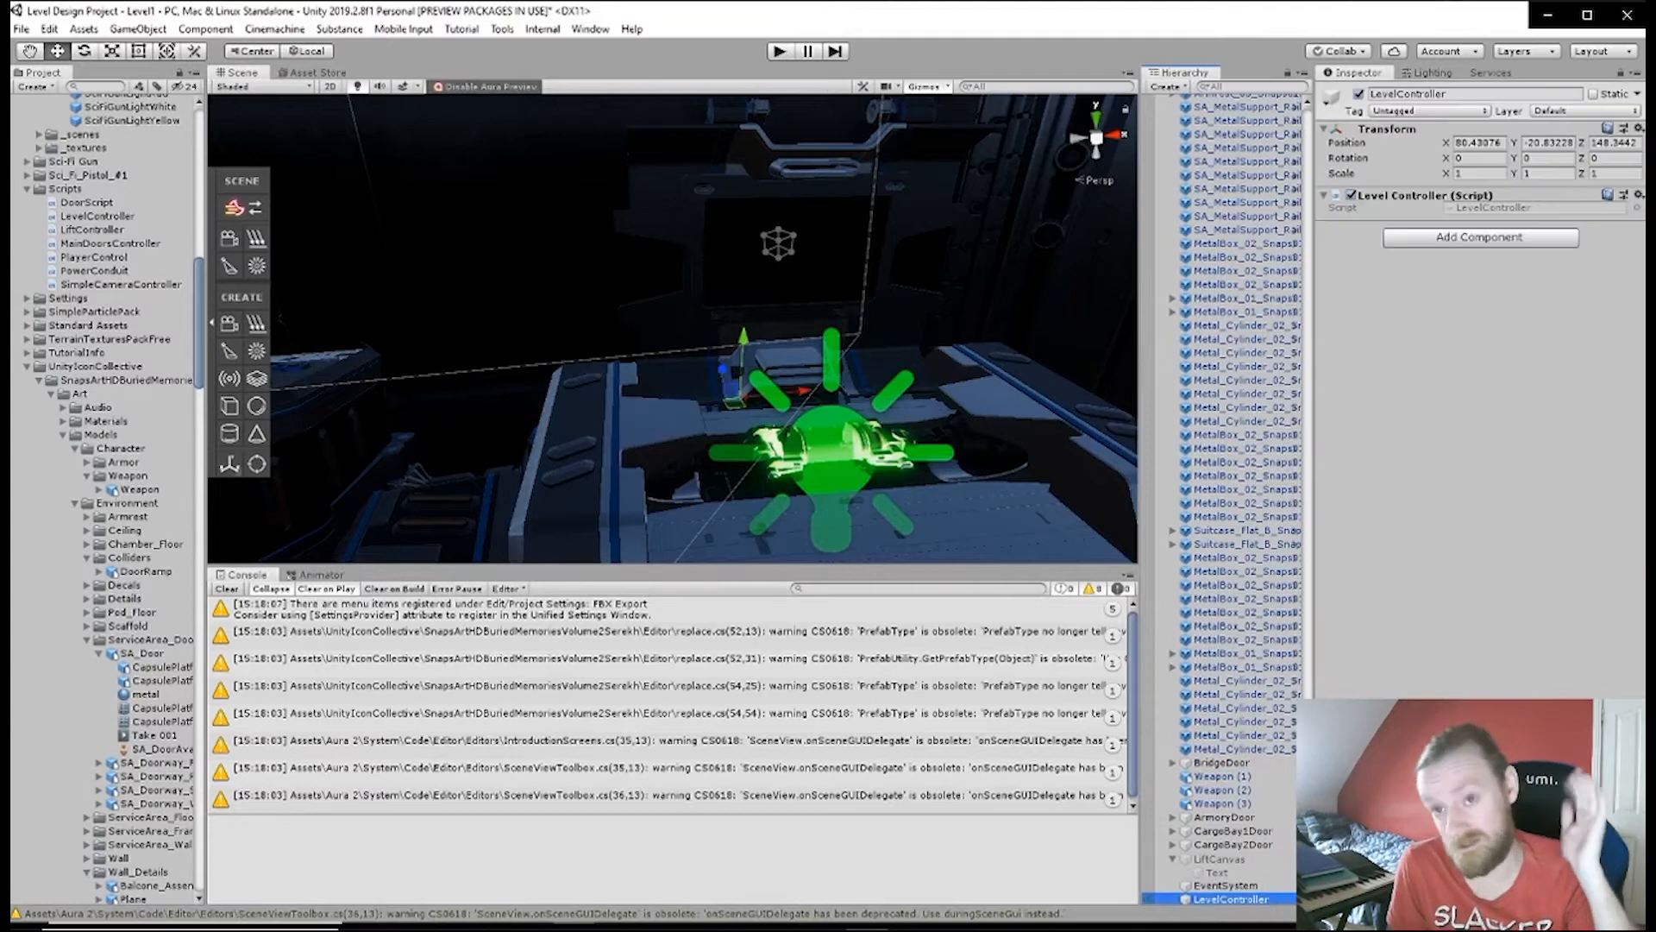
pyautogui.click(1500, 145)
pyautogui.write('0')
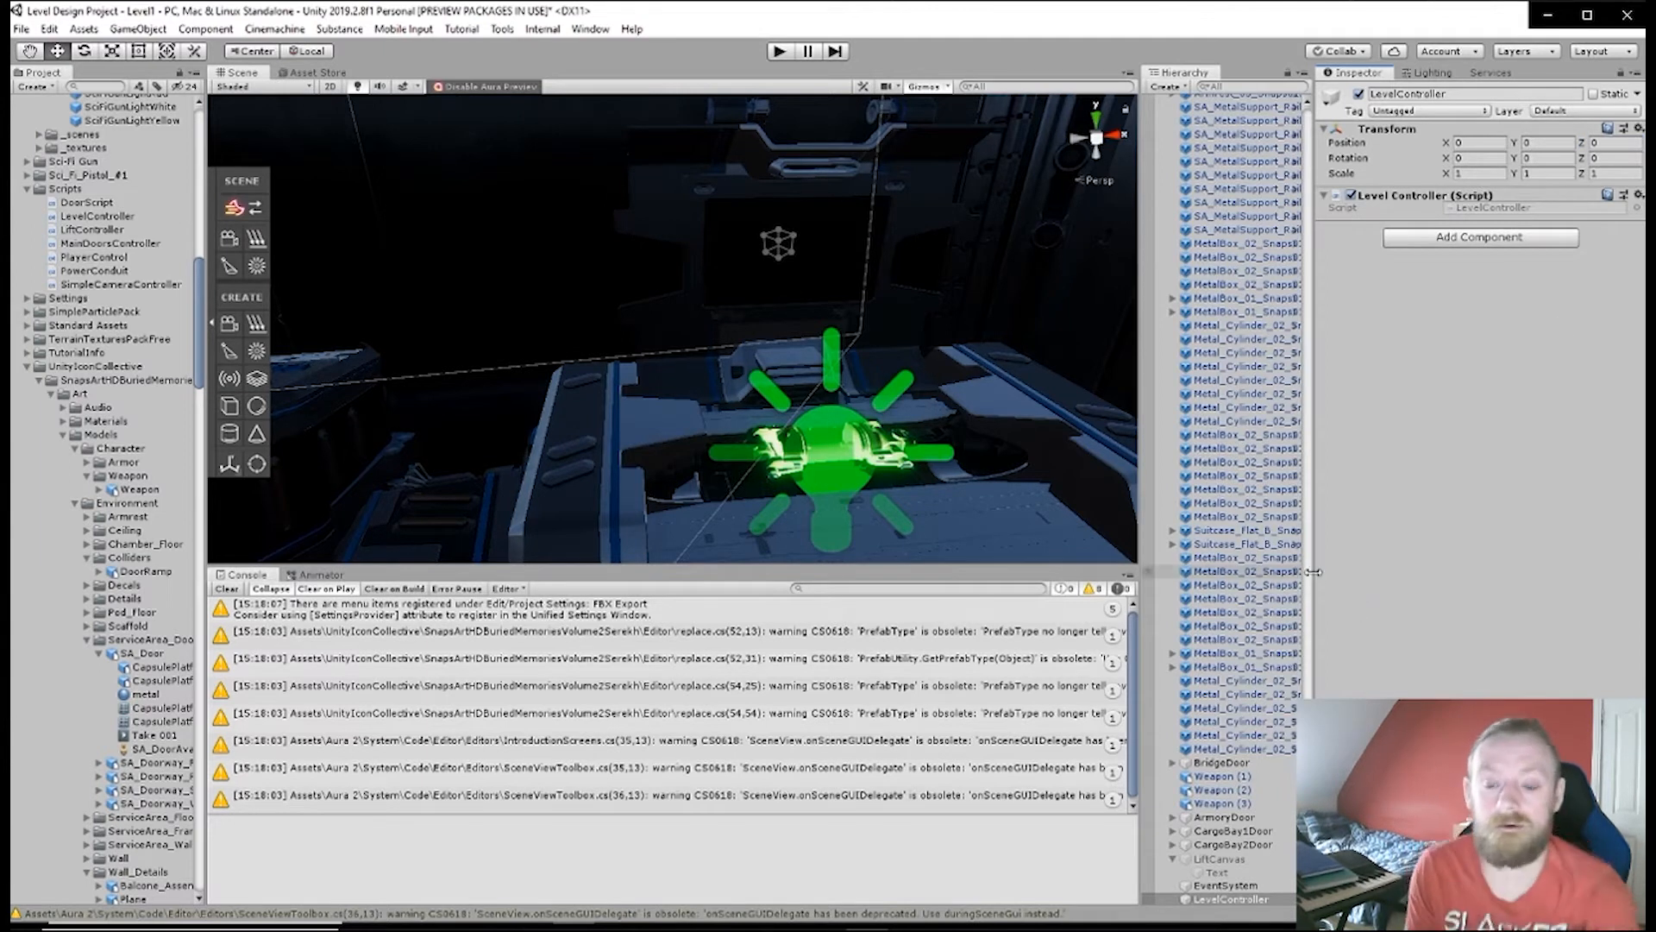
pyautogui.moveTo(826, 505)
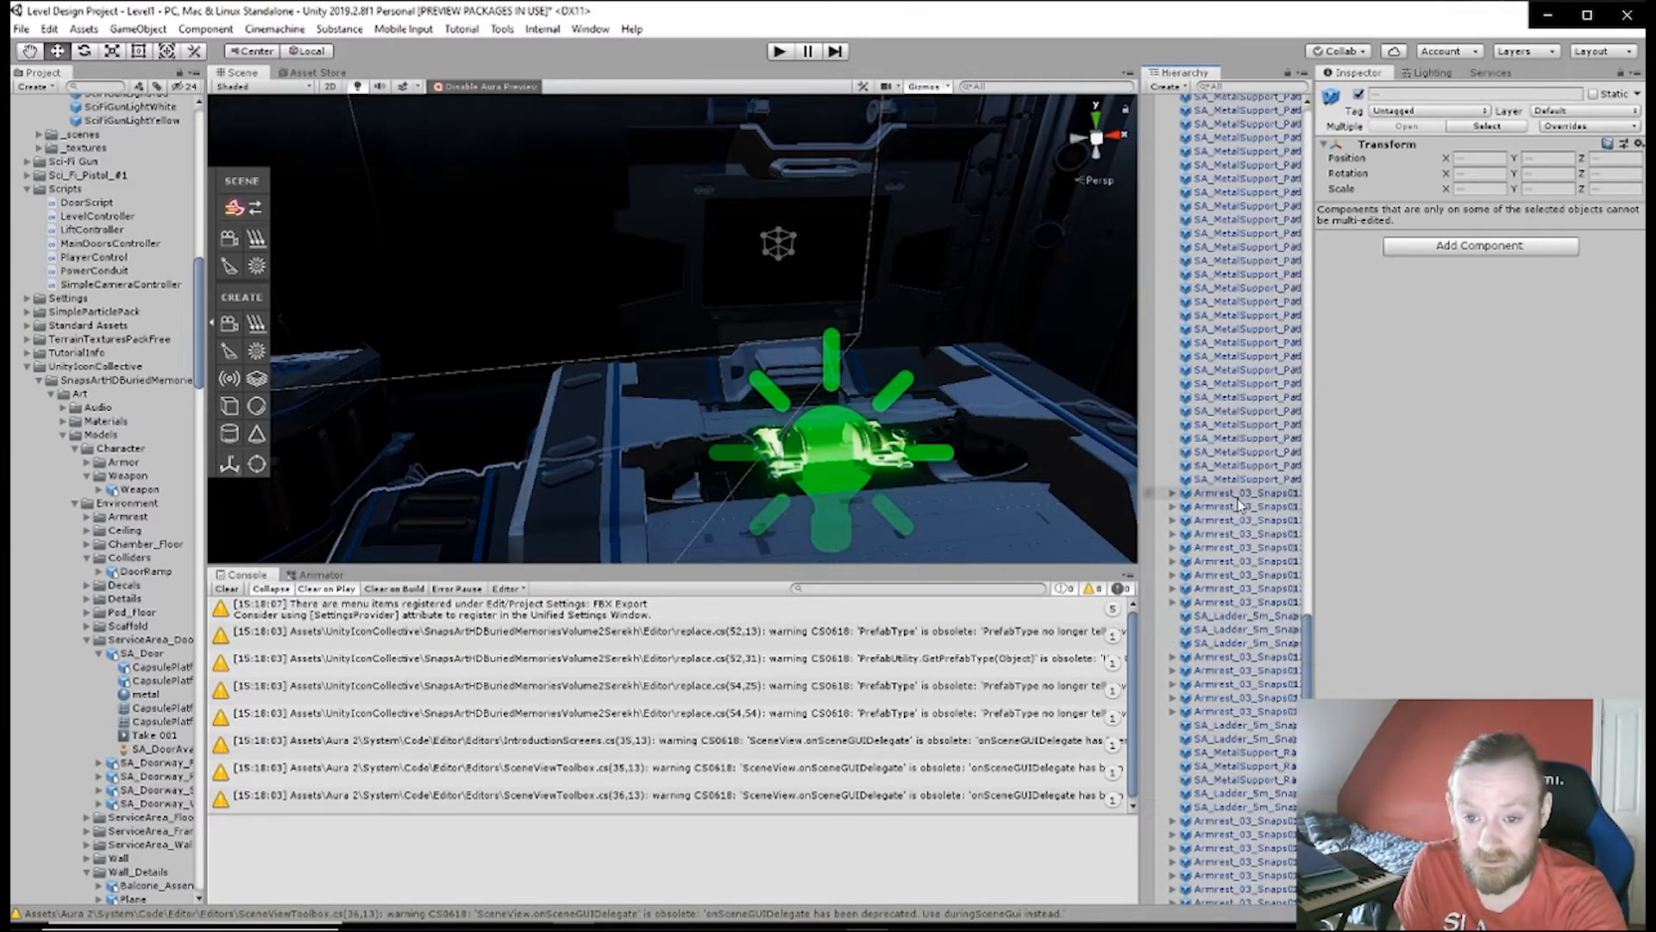
pyautogui.moveTo(1496, 457)
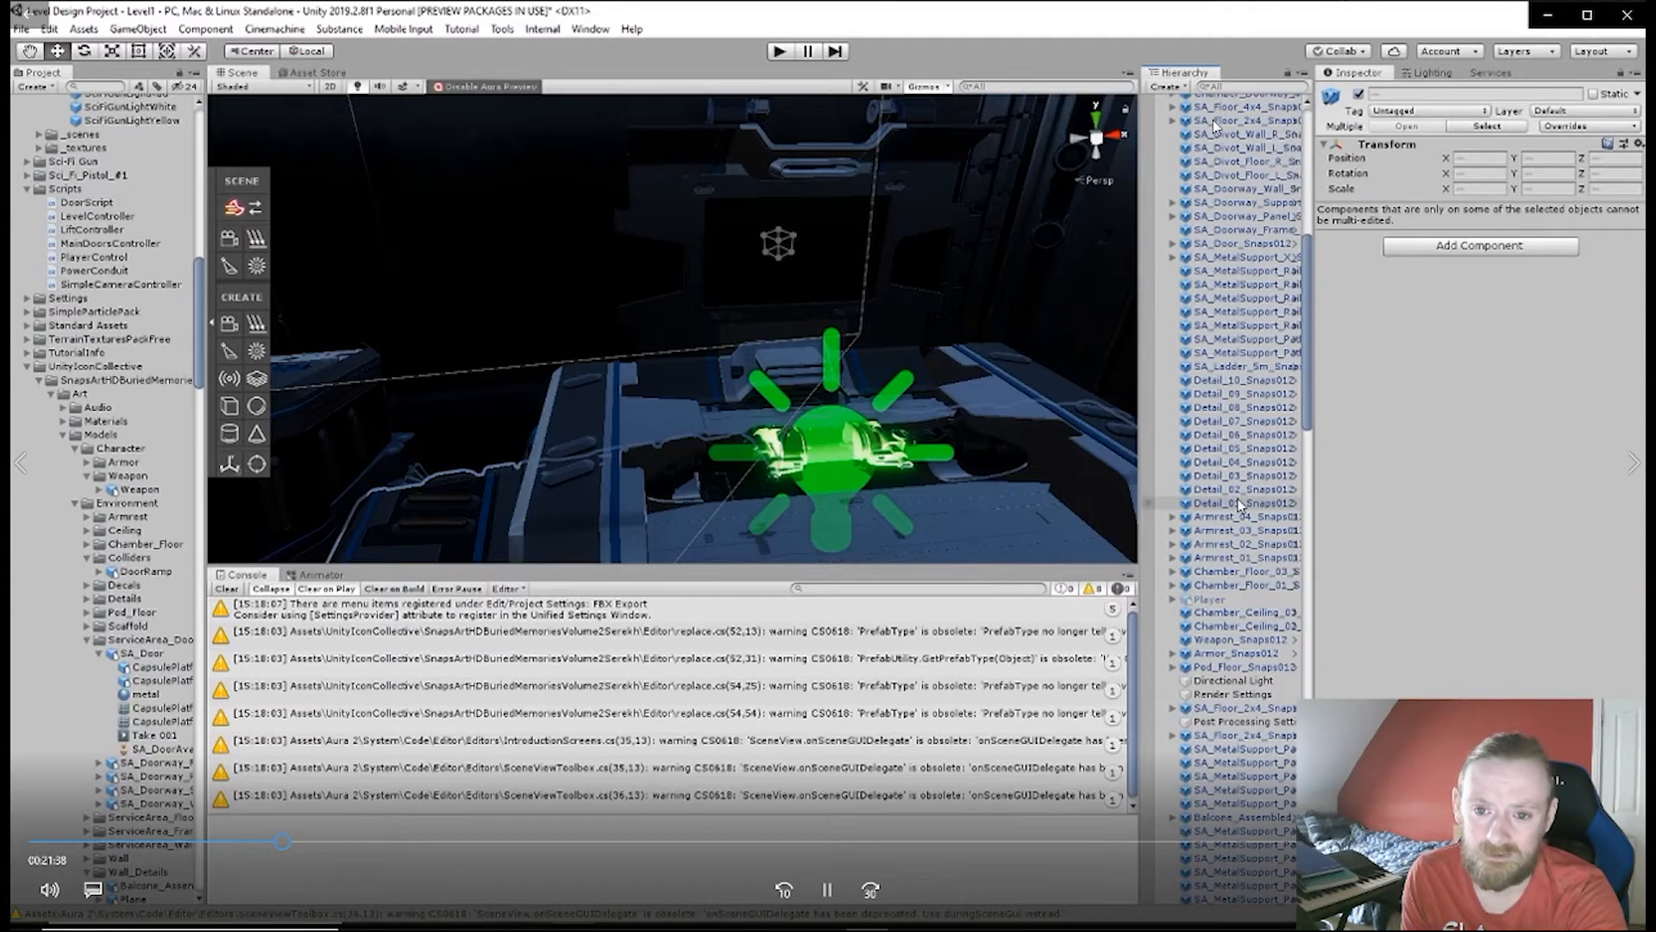
pyautogui.click(286, 845)
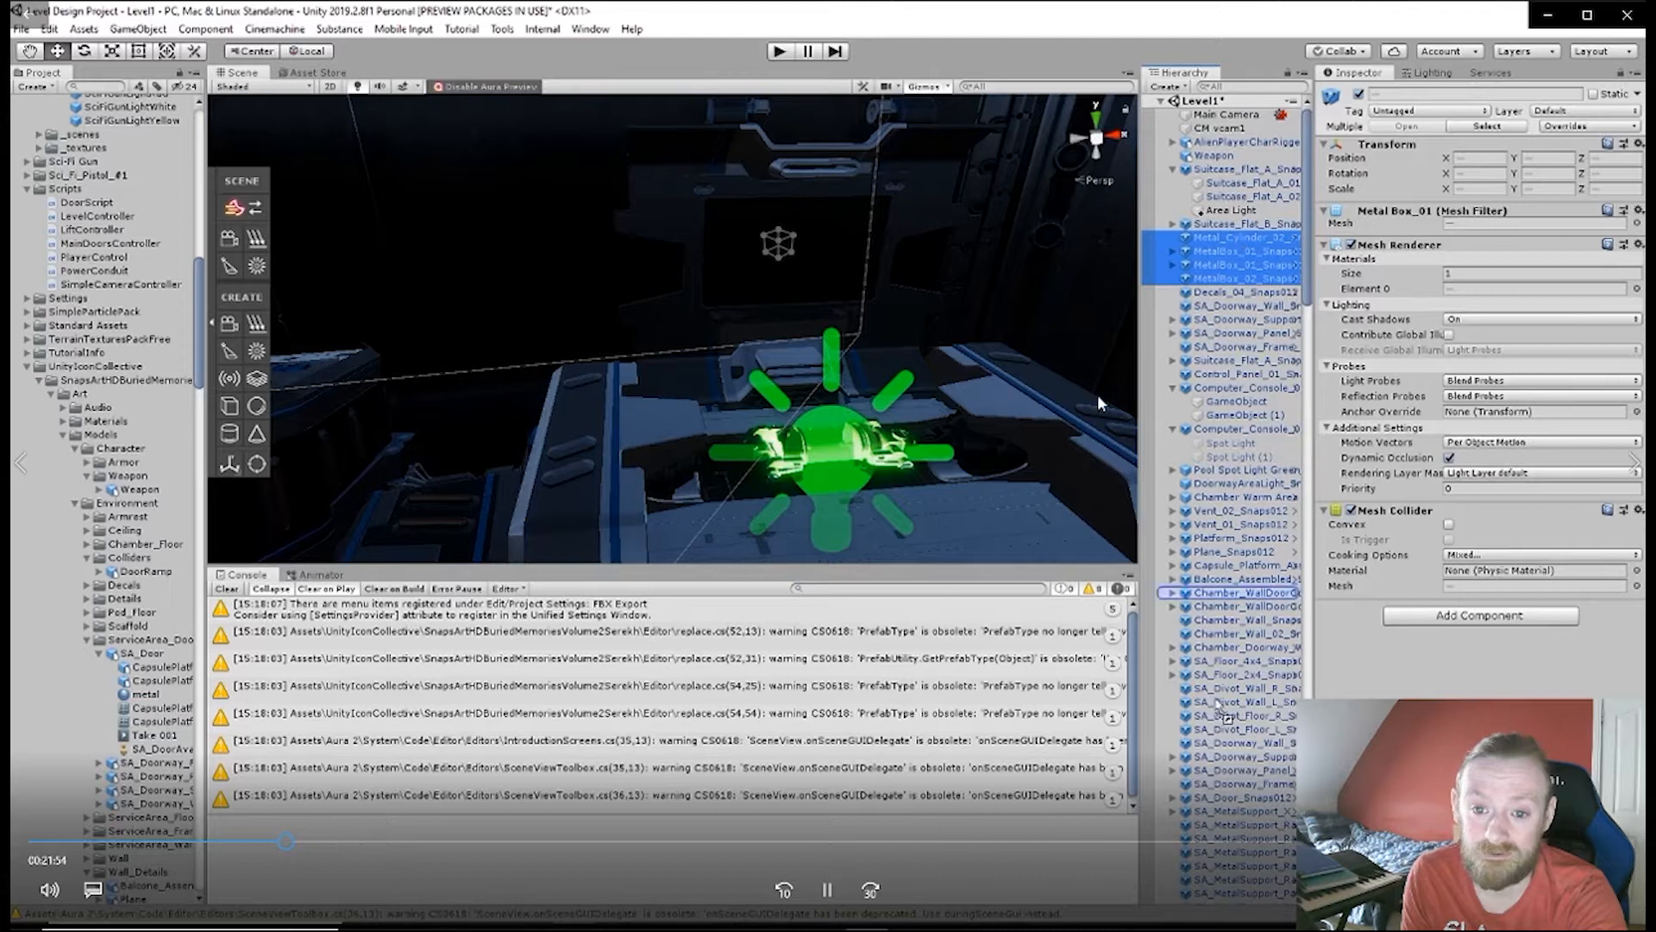
pyautogui.click(288, 843)
pyautogui.click(291, 844)
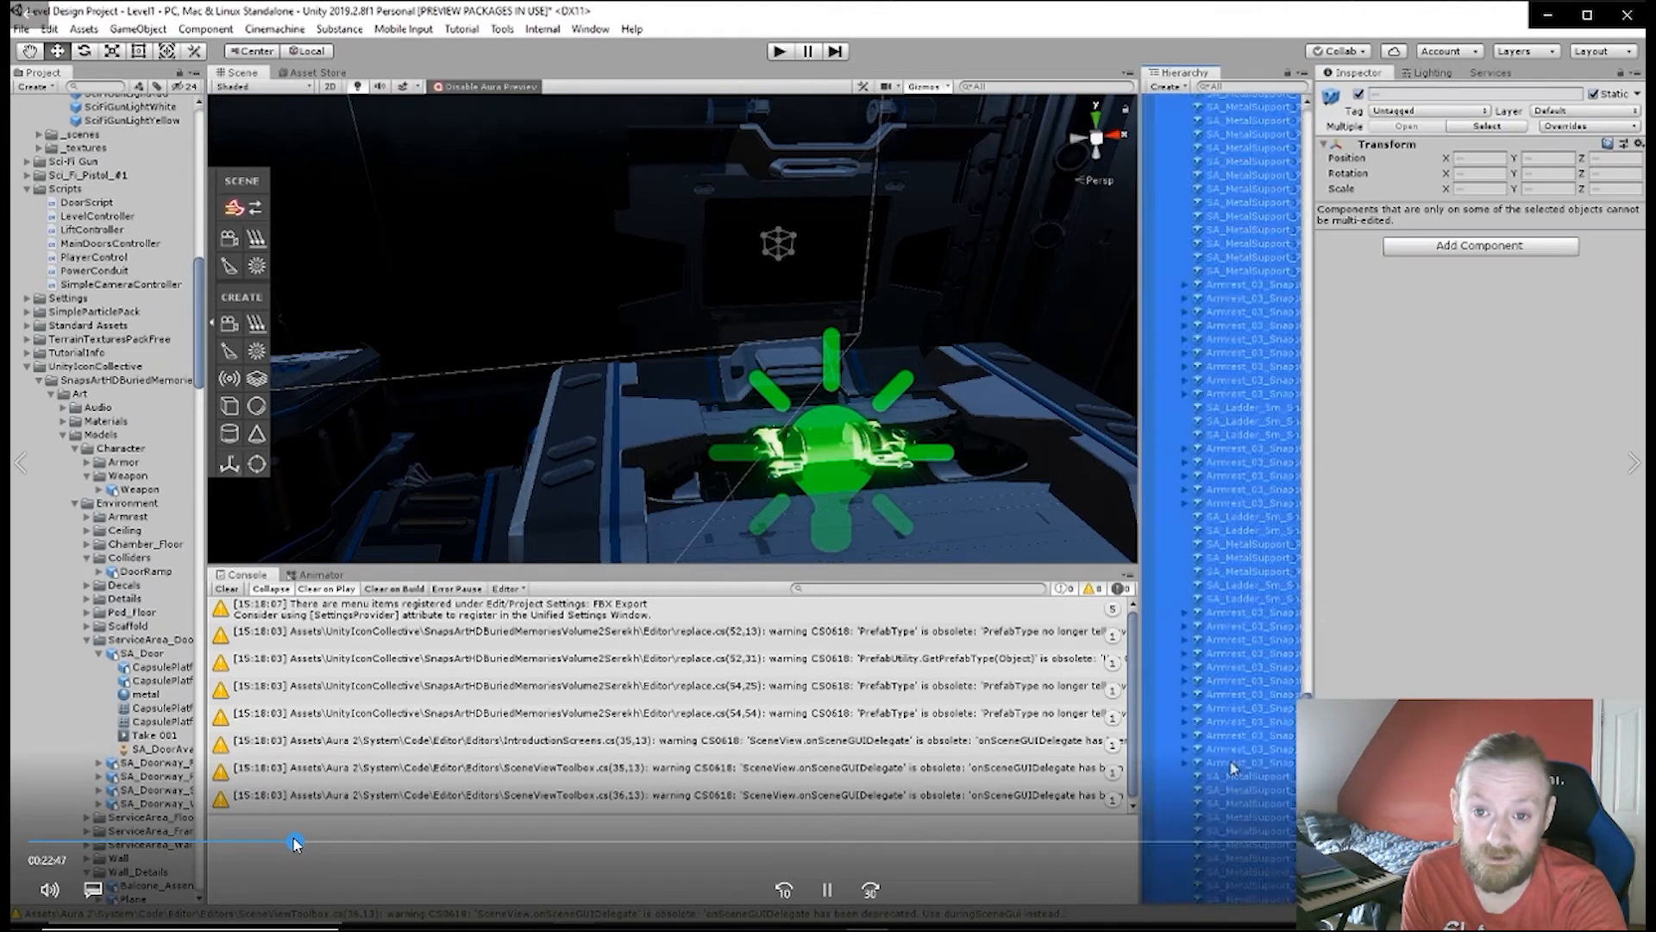
pyautogui.click(295, 844)
pyautogui.click(298, 843)
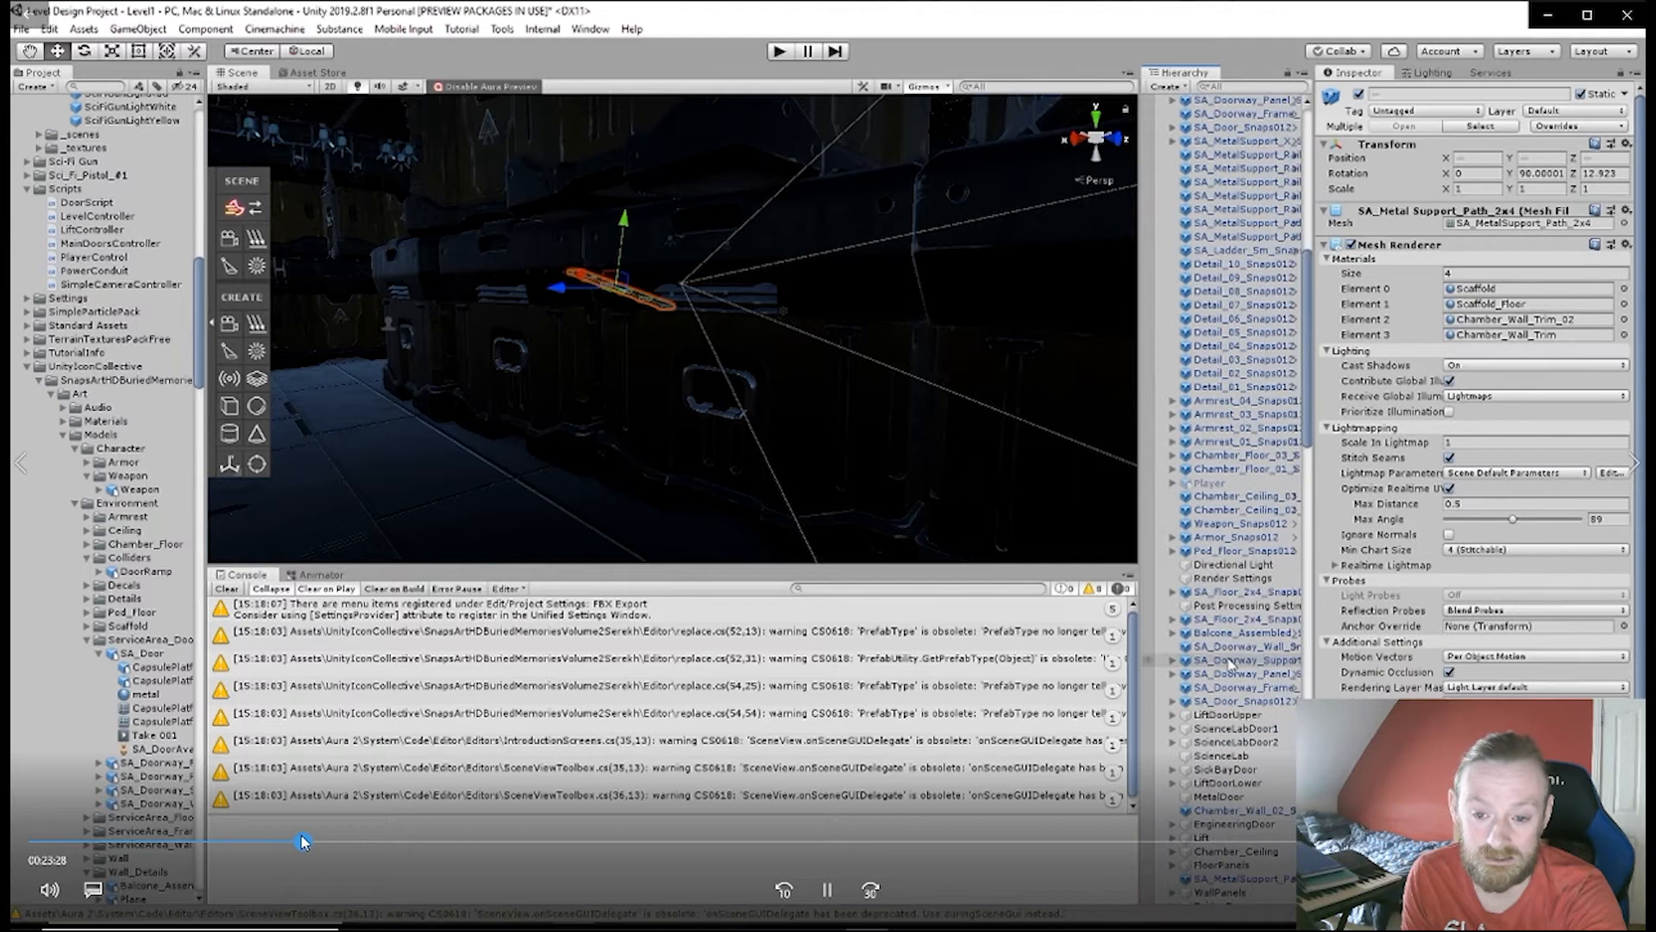
pyautogui.click(304, 844)
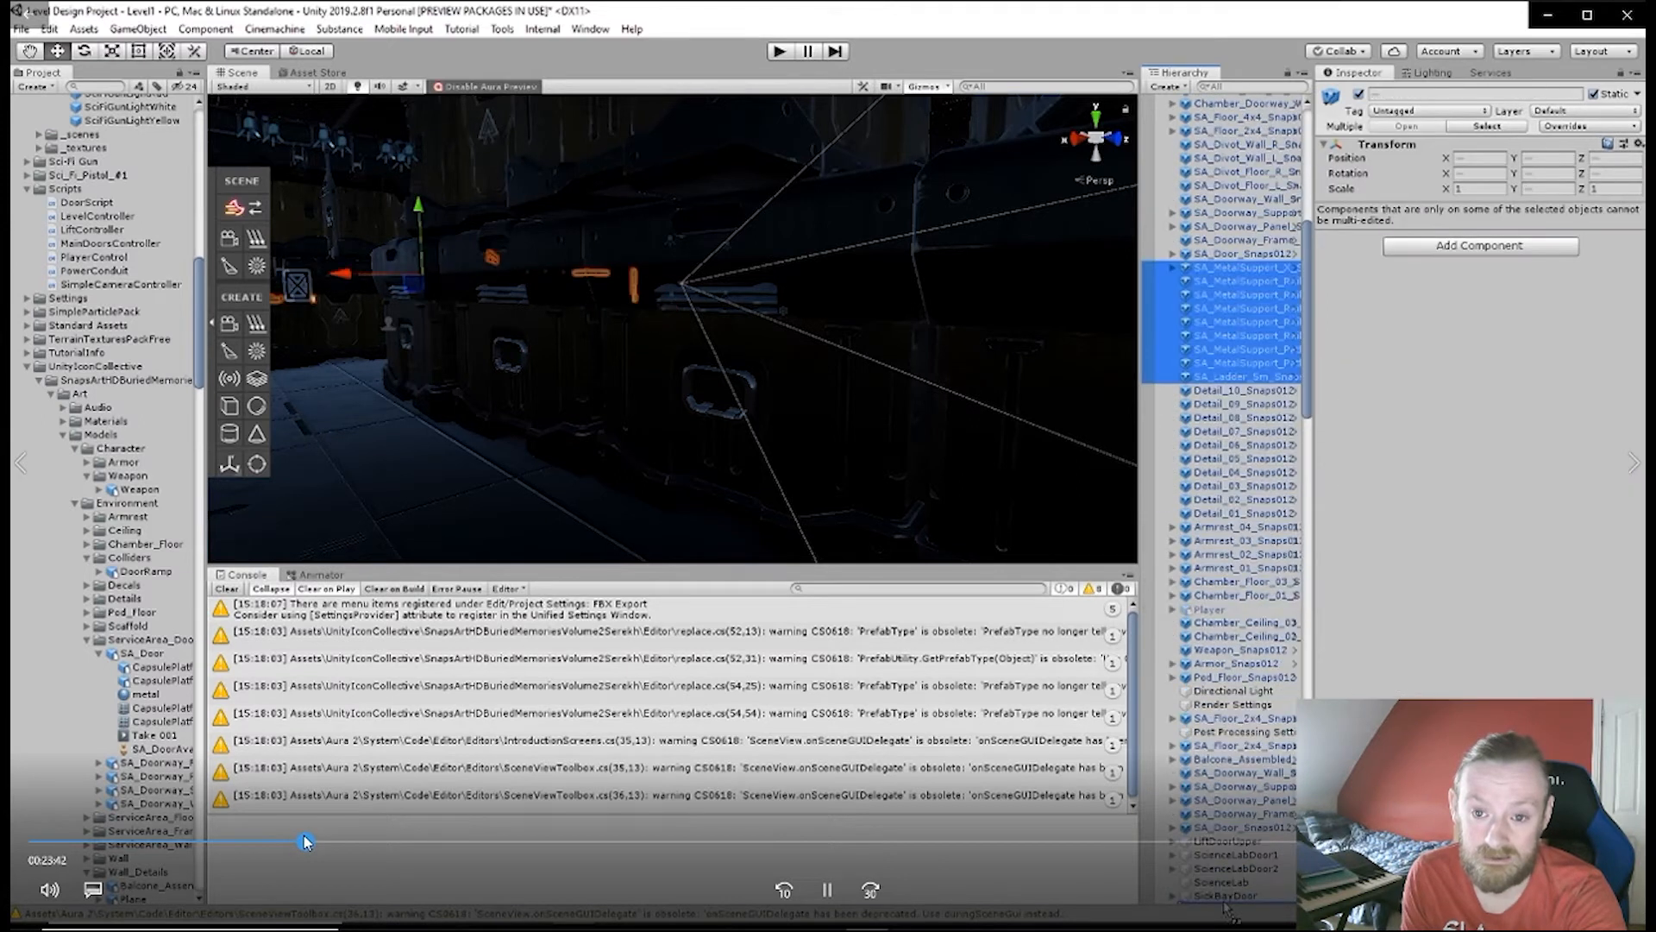
pyautogui.click(309, 843)
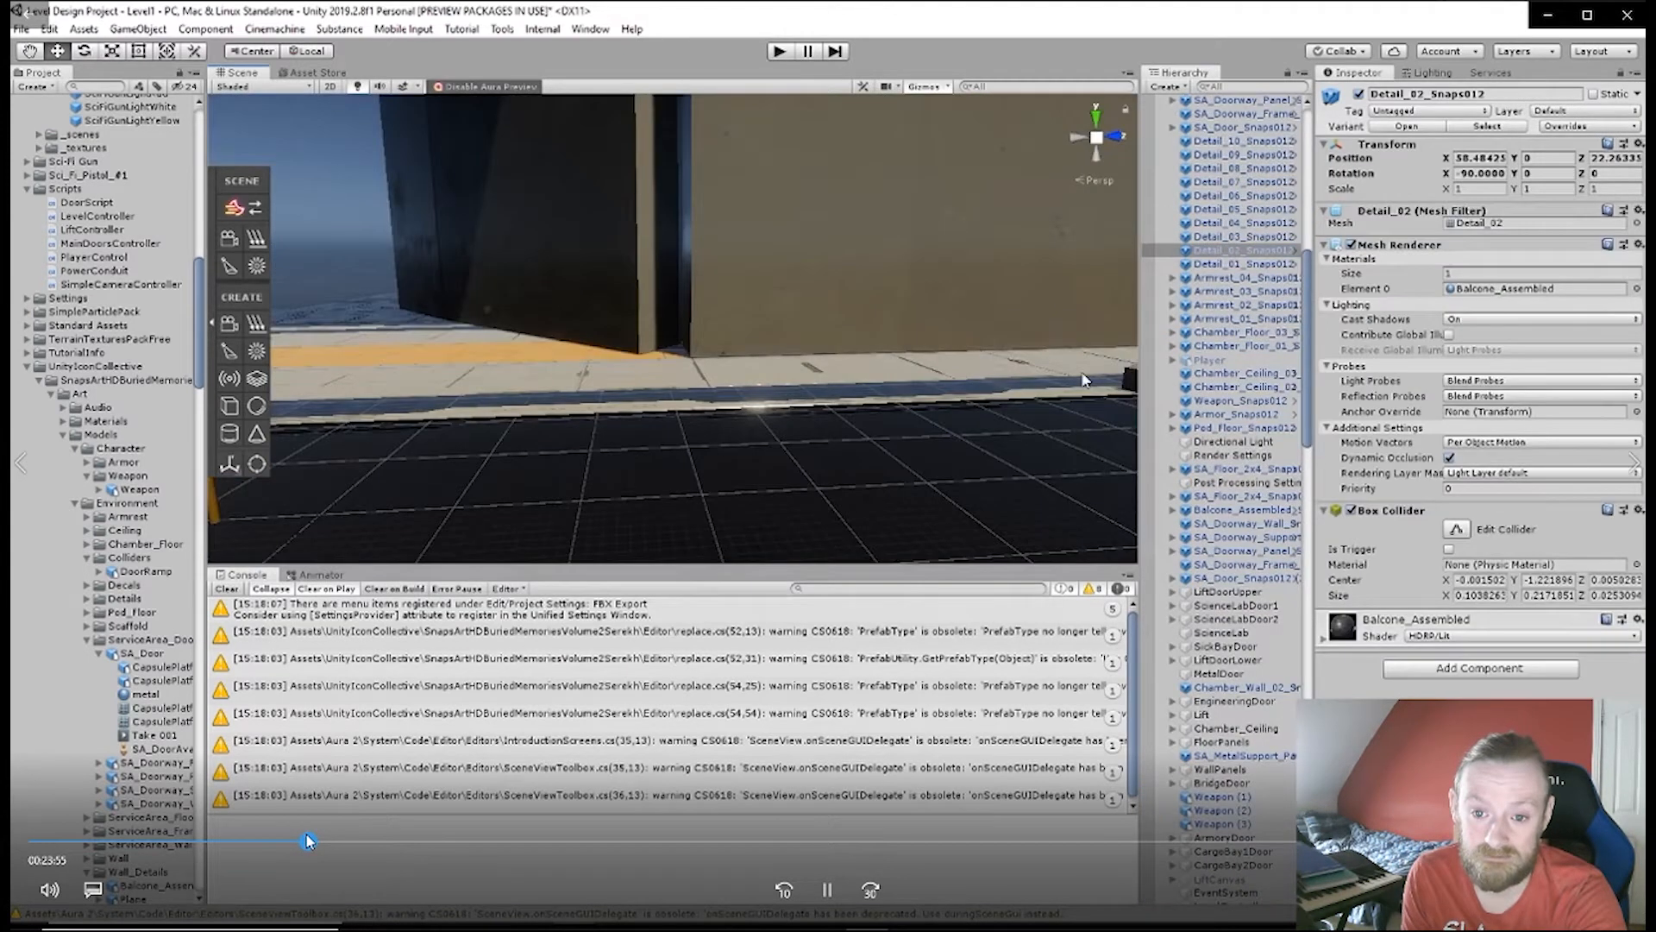
pyautogui.click(311, 842)
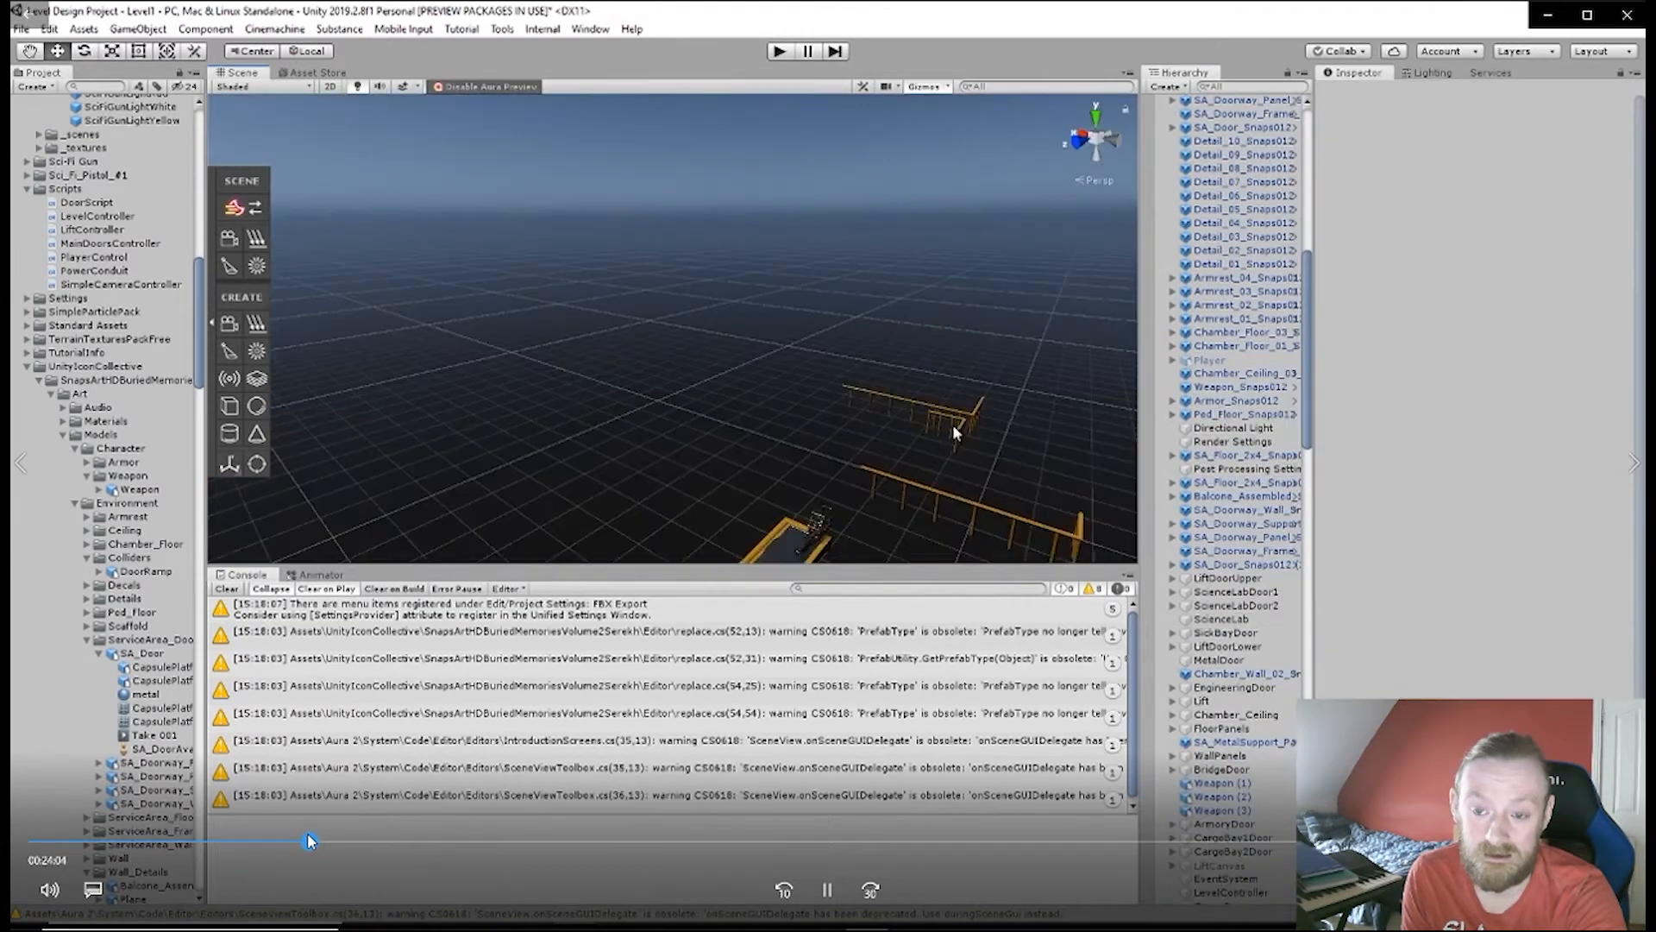
pyautogui.click(311, 842)
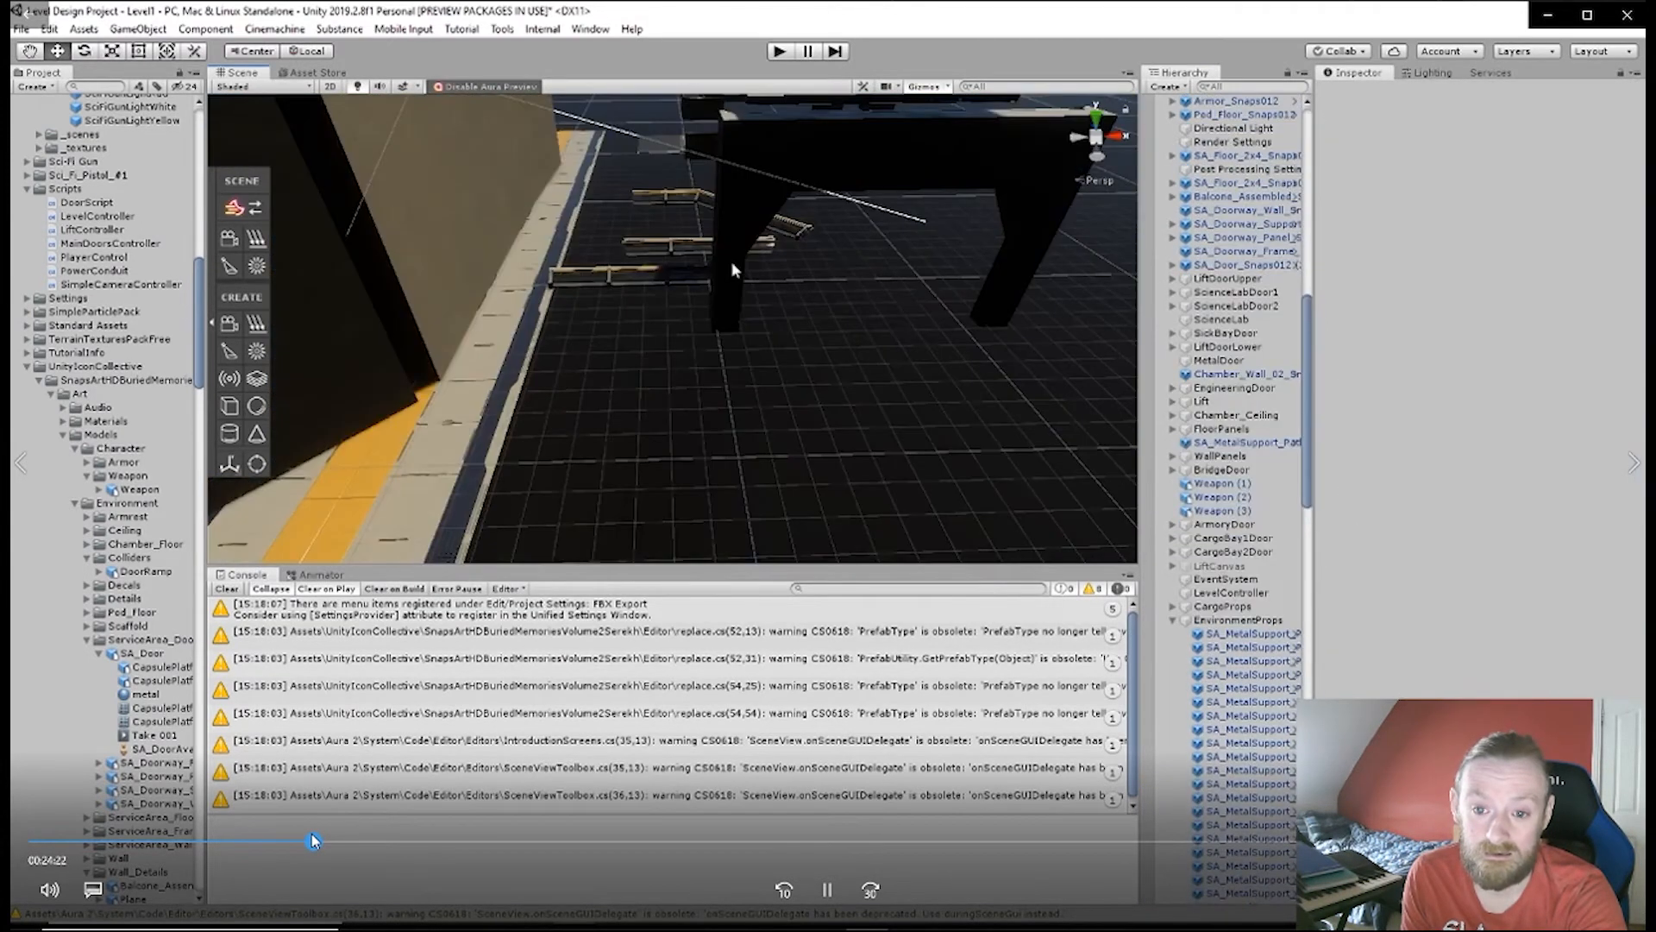
pyautogui.click(317, 841)
pyautogui.moveTo(317, 841); pyautogui.dragTo(327, 841)
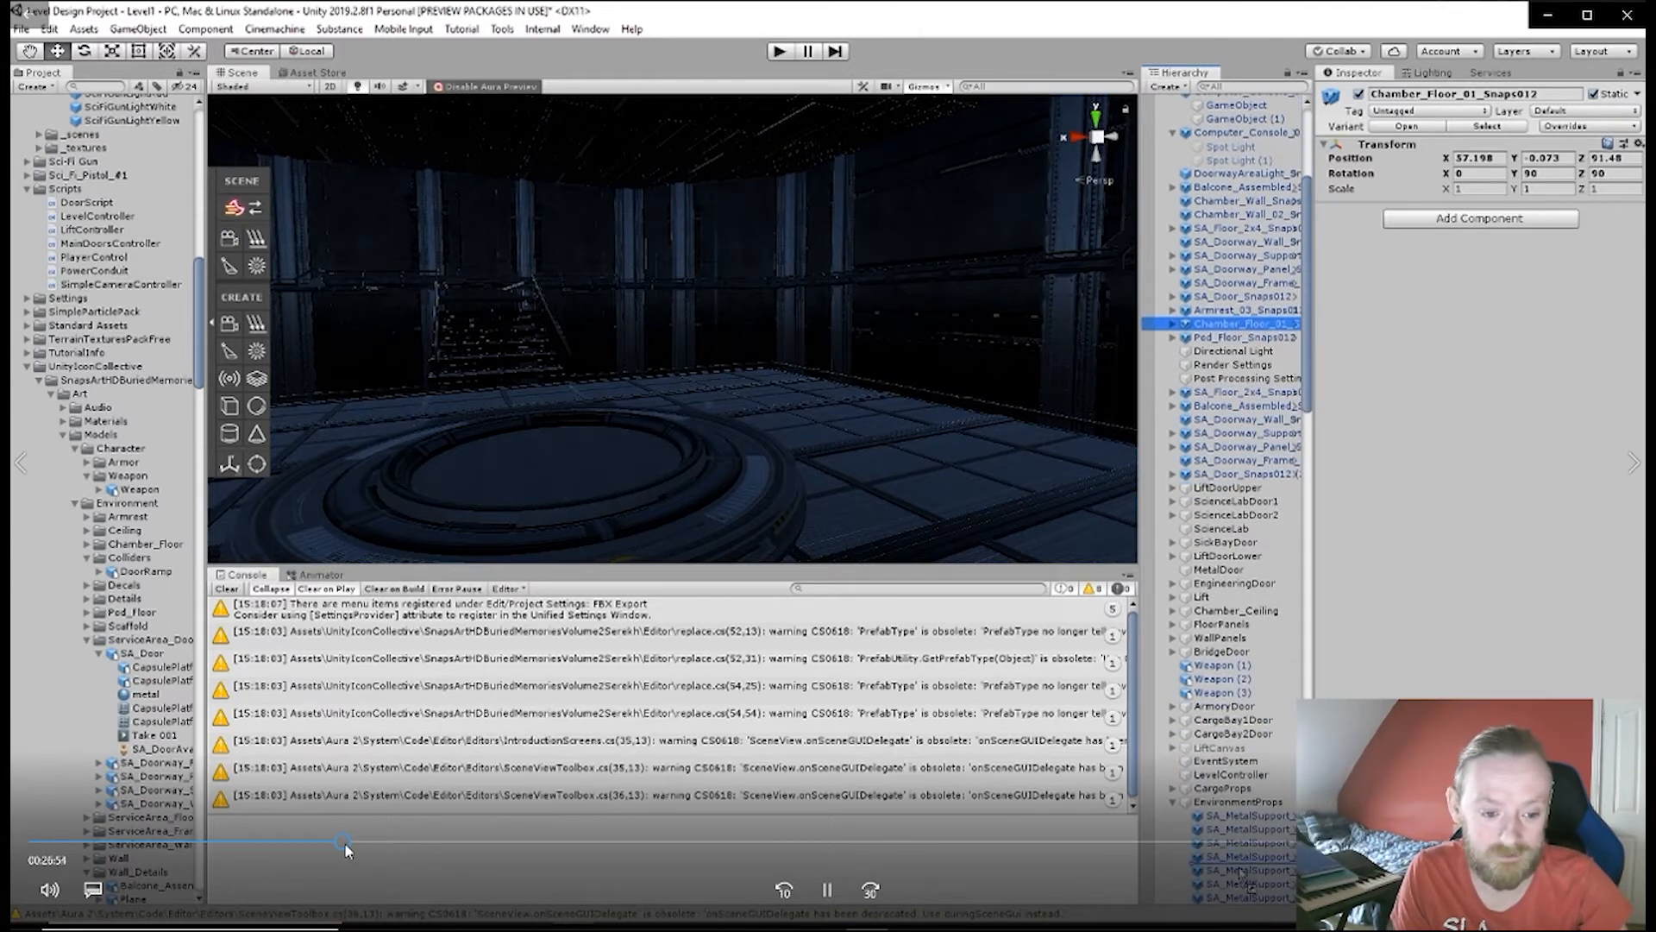
pyautogui.moveTo(345, 842); pyautogui.dragTo(380, 866)
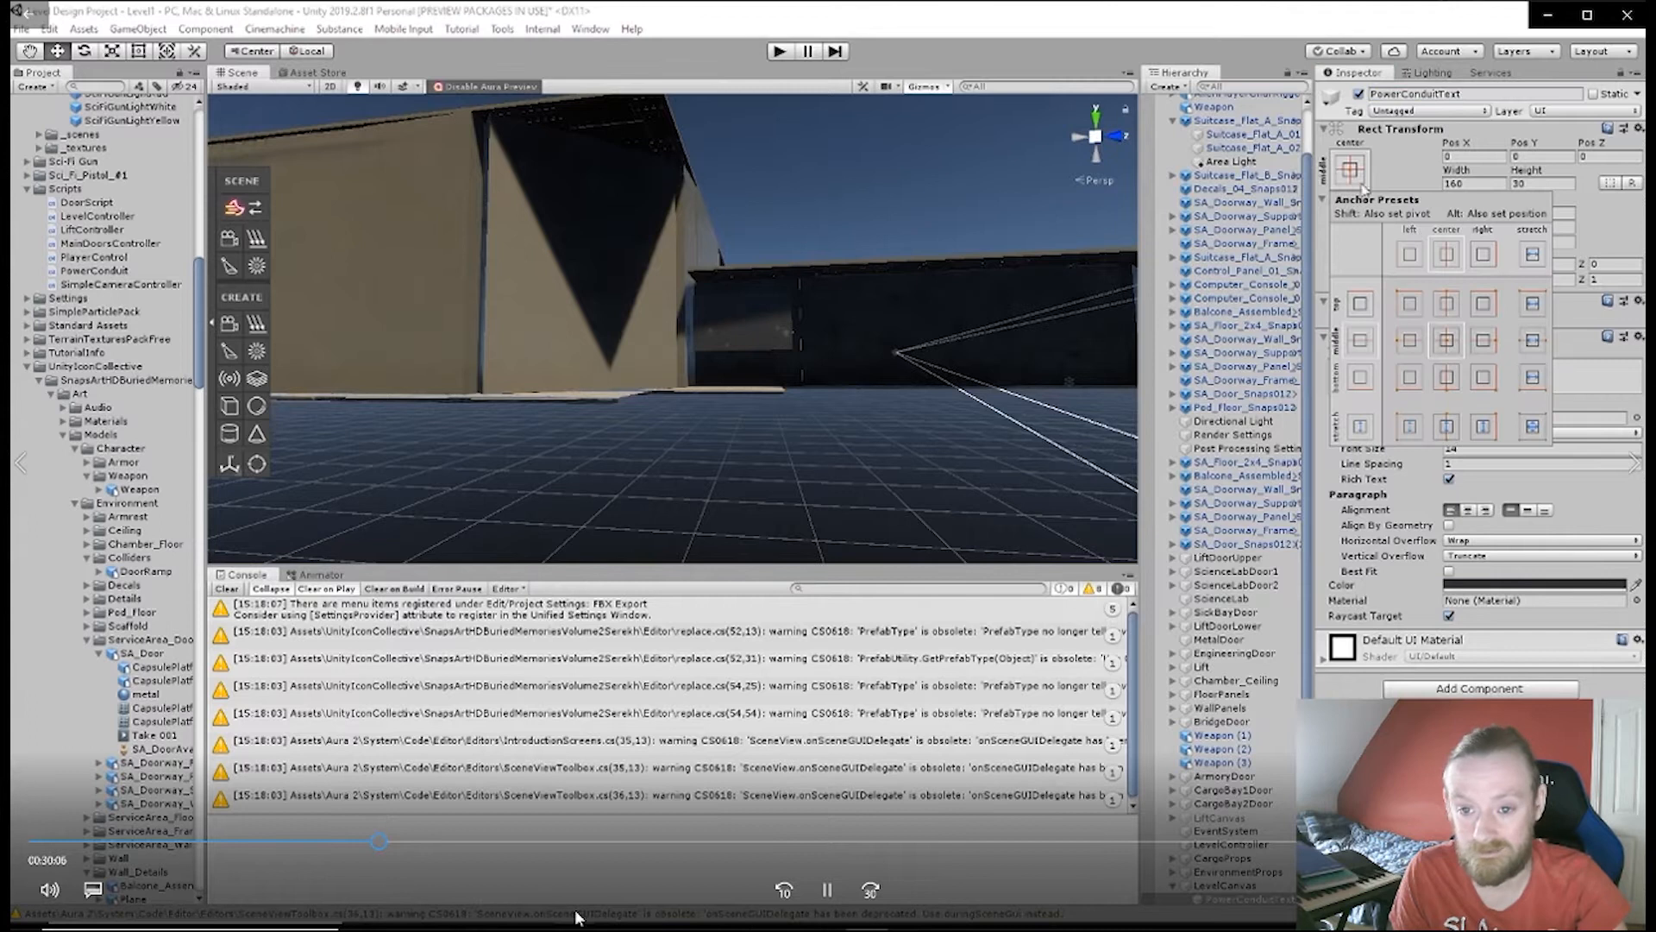
pyautogui.moveTo(380, 846); pyautogui.dragTo(359, 843)
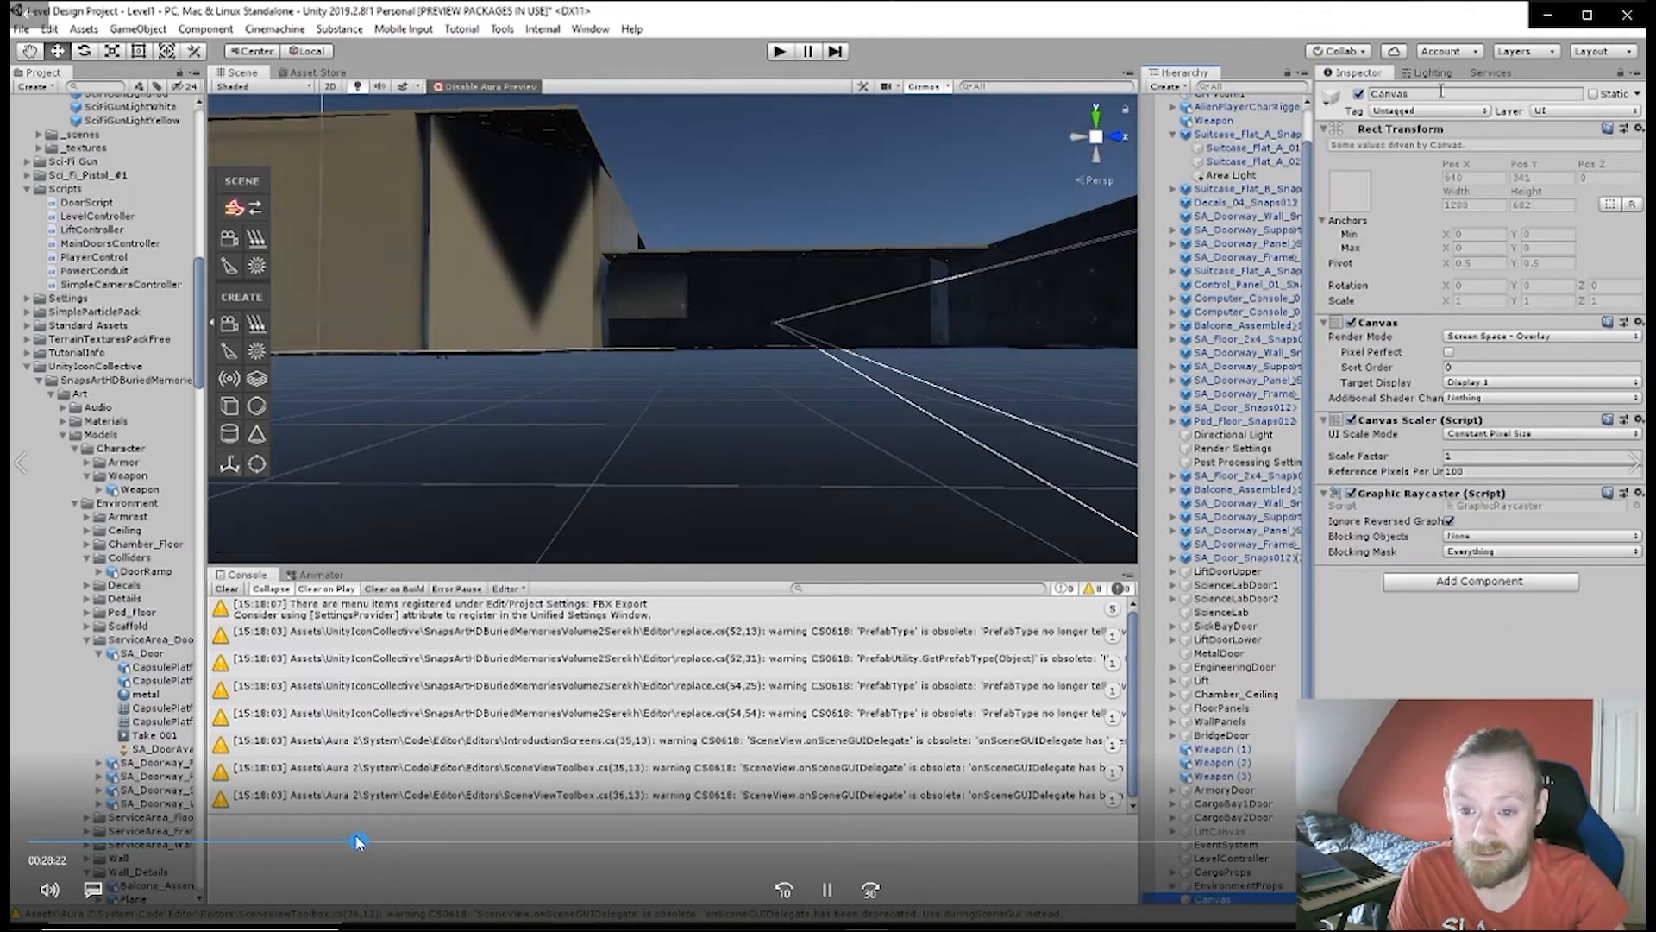
pyautogui.click(360, 843)
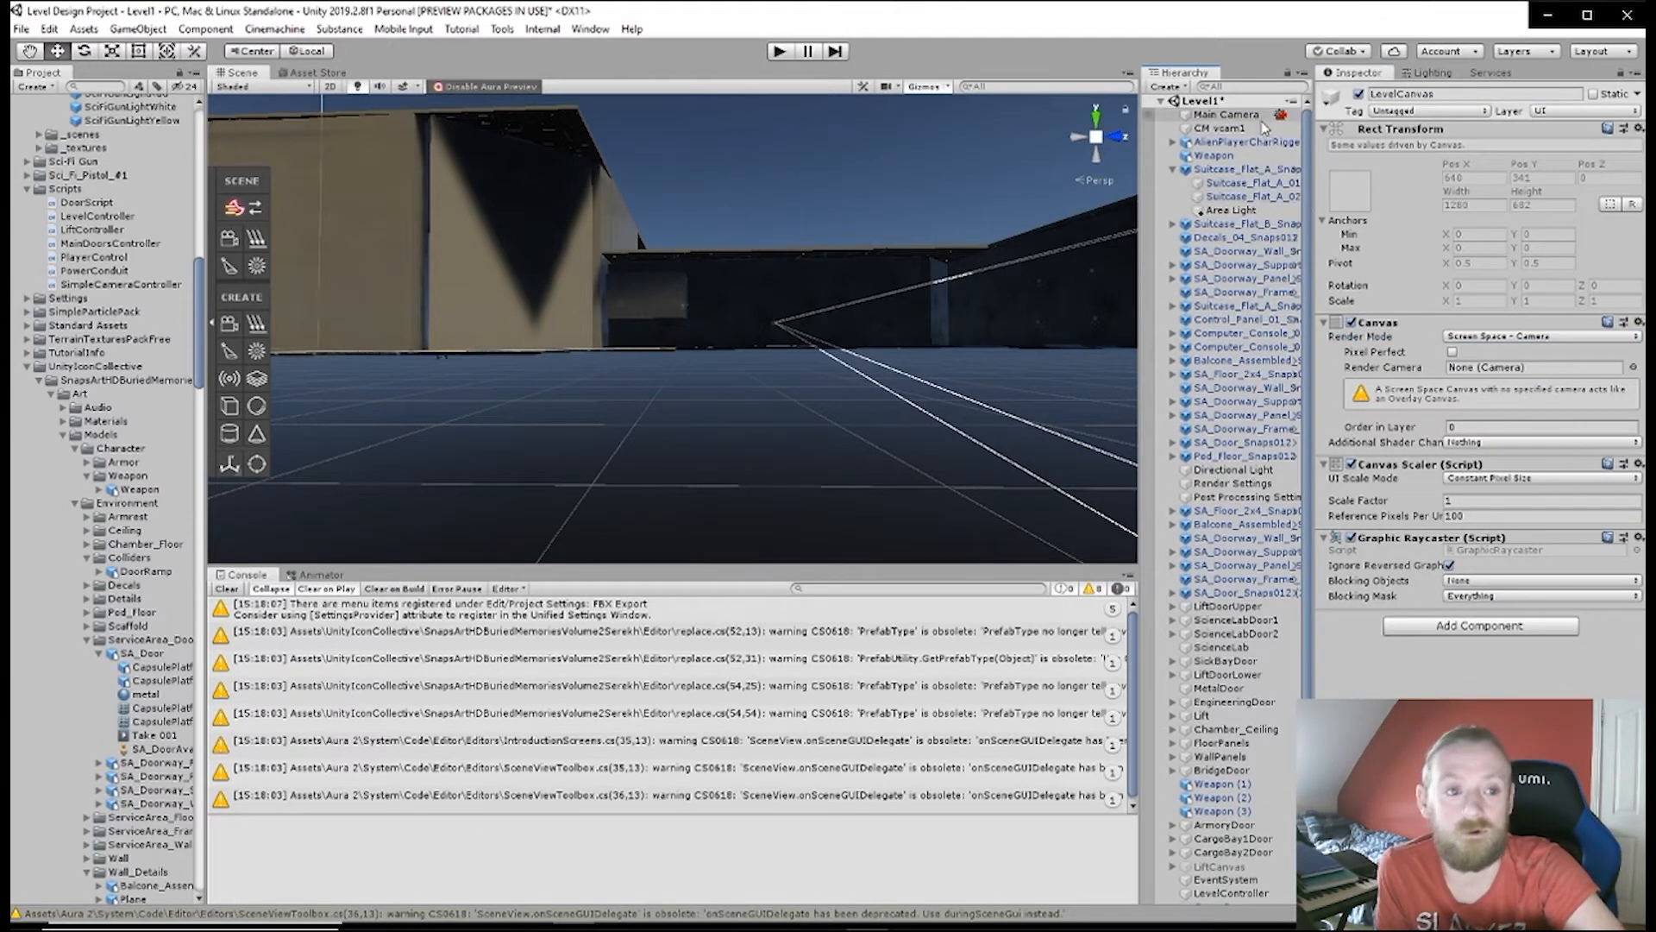
pyautogui.moveTo(1397, 261); pyautogui.dragTo(1542, 369)
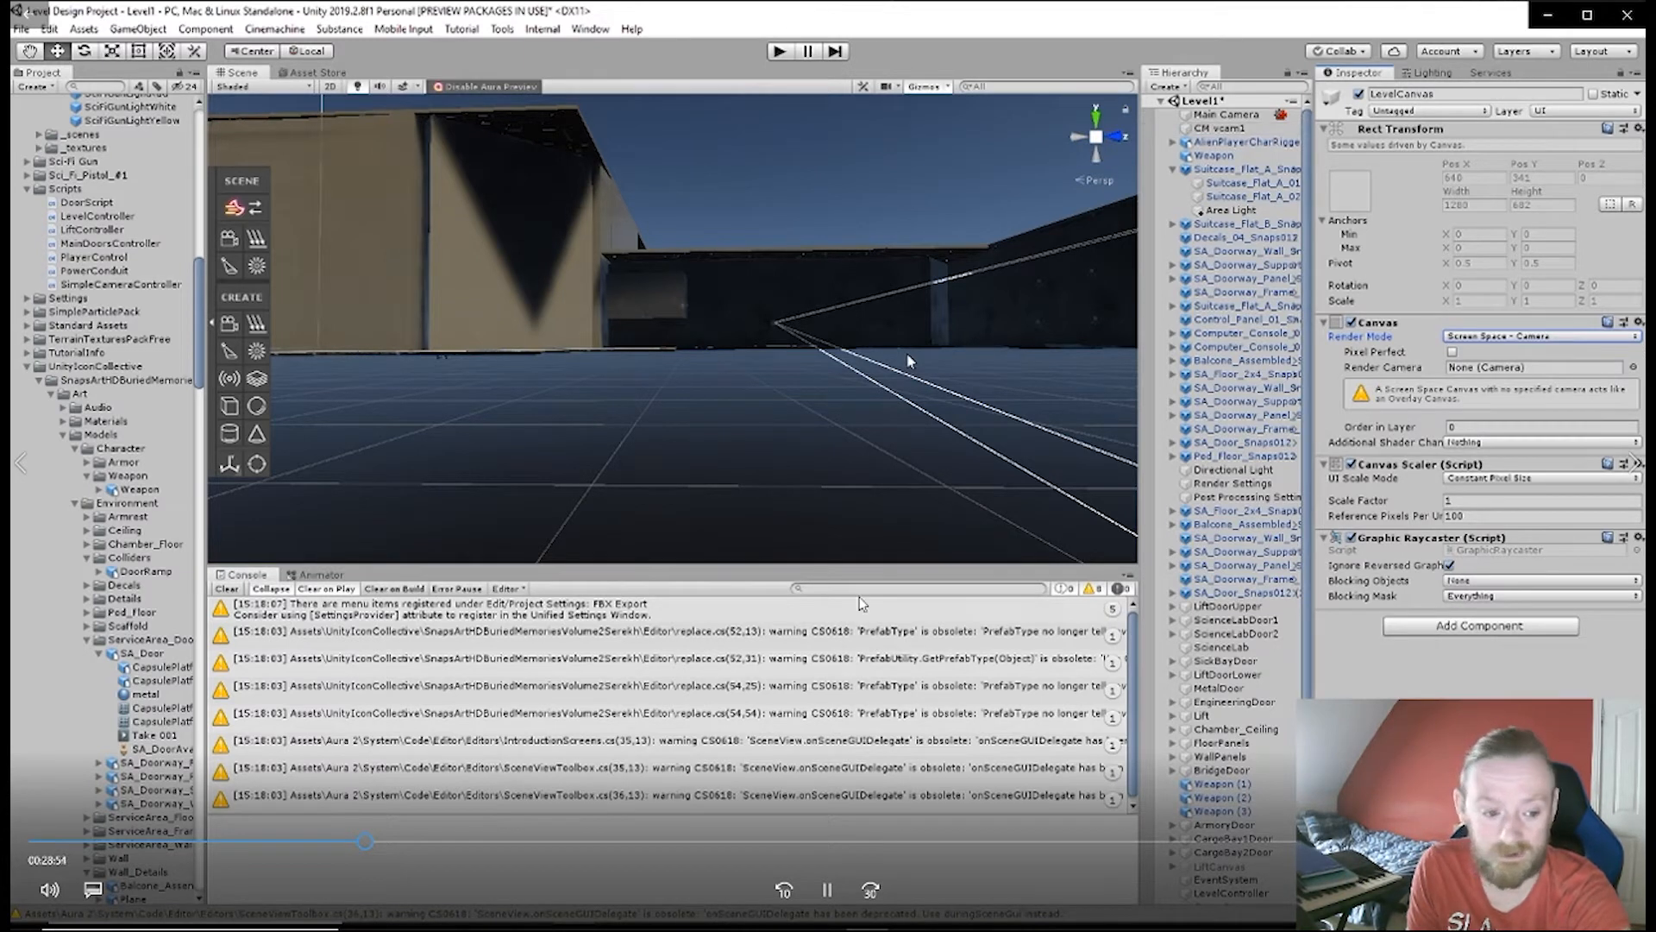
pyautogui.moveTo(366, 845); pyautogui.dragTo(371, 844)
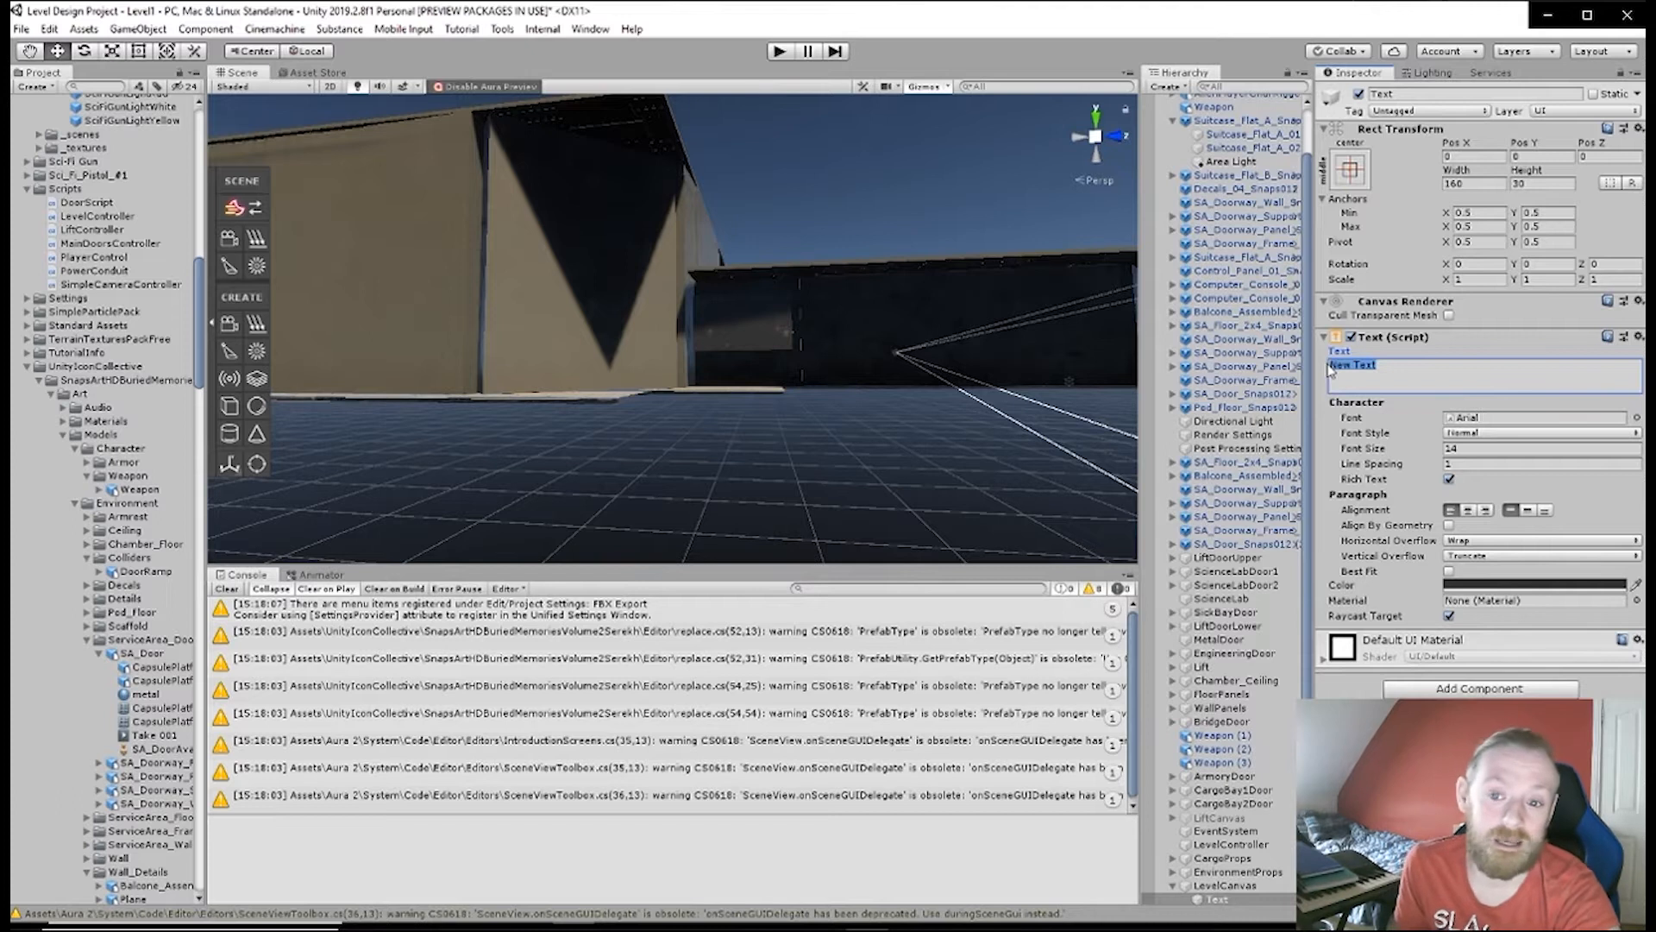
# - Set the text under LevelCanvas to "Power Conduits" and rename its object PowerConduitText
pyautogui.write('Power Conduits')
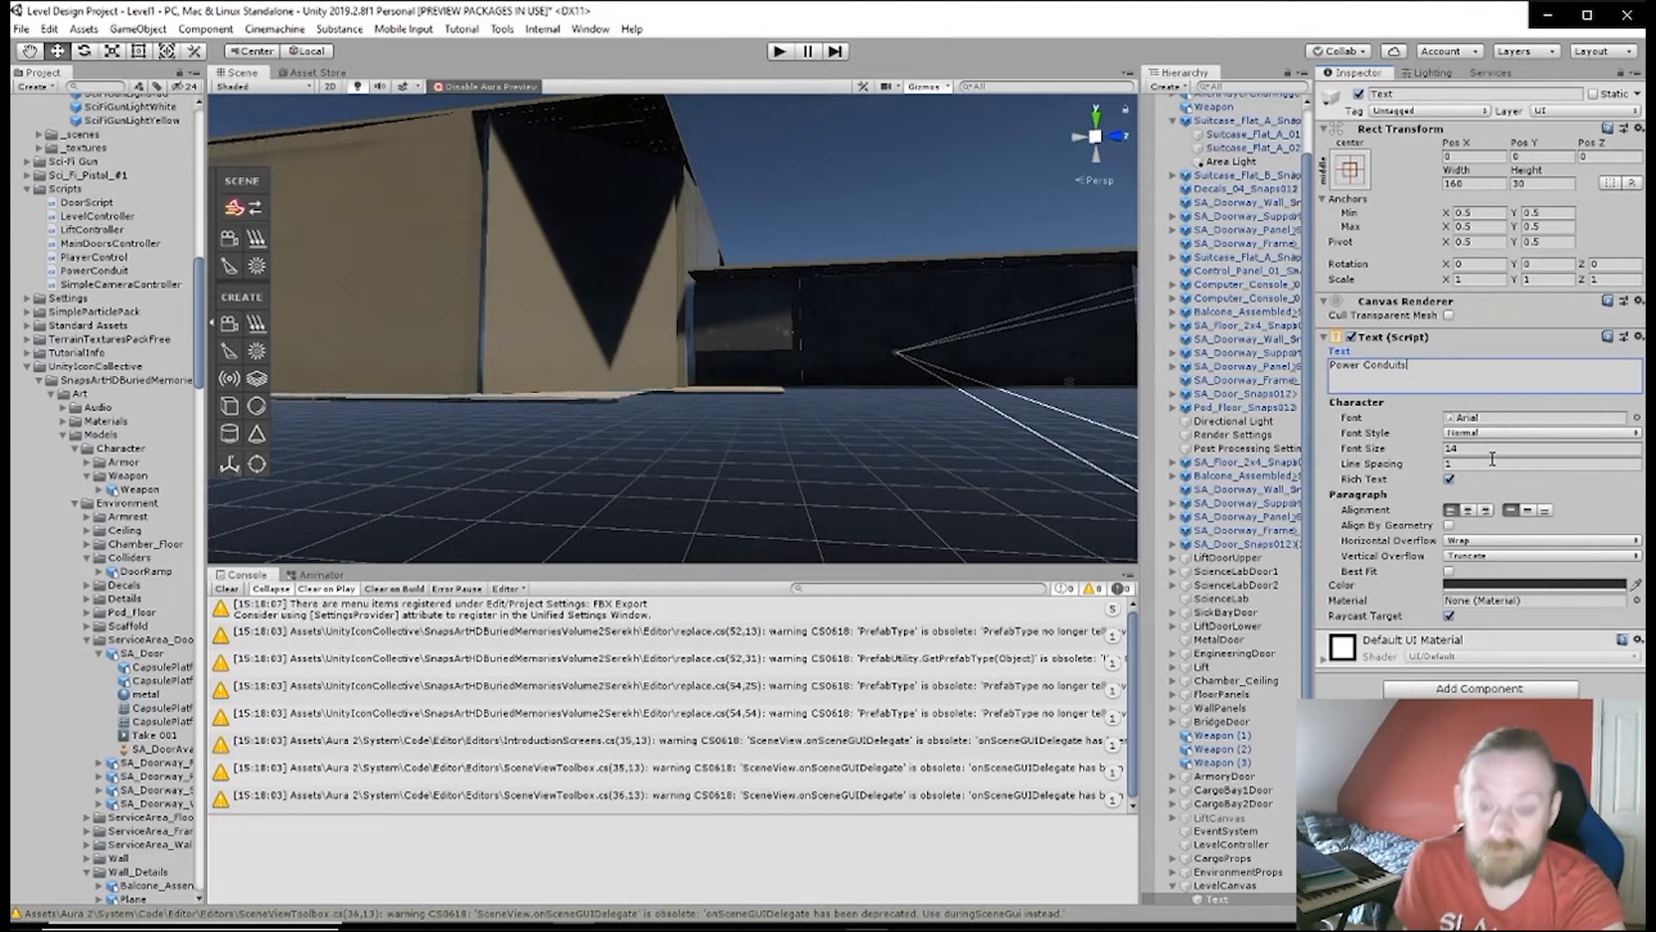
pyautogui.click(1456, 95)
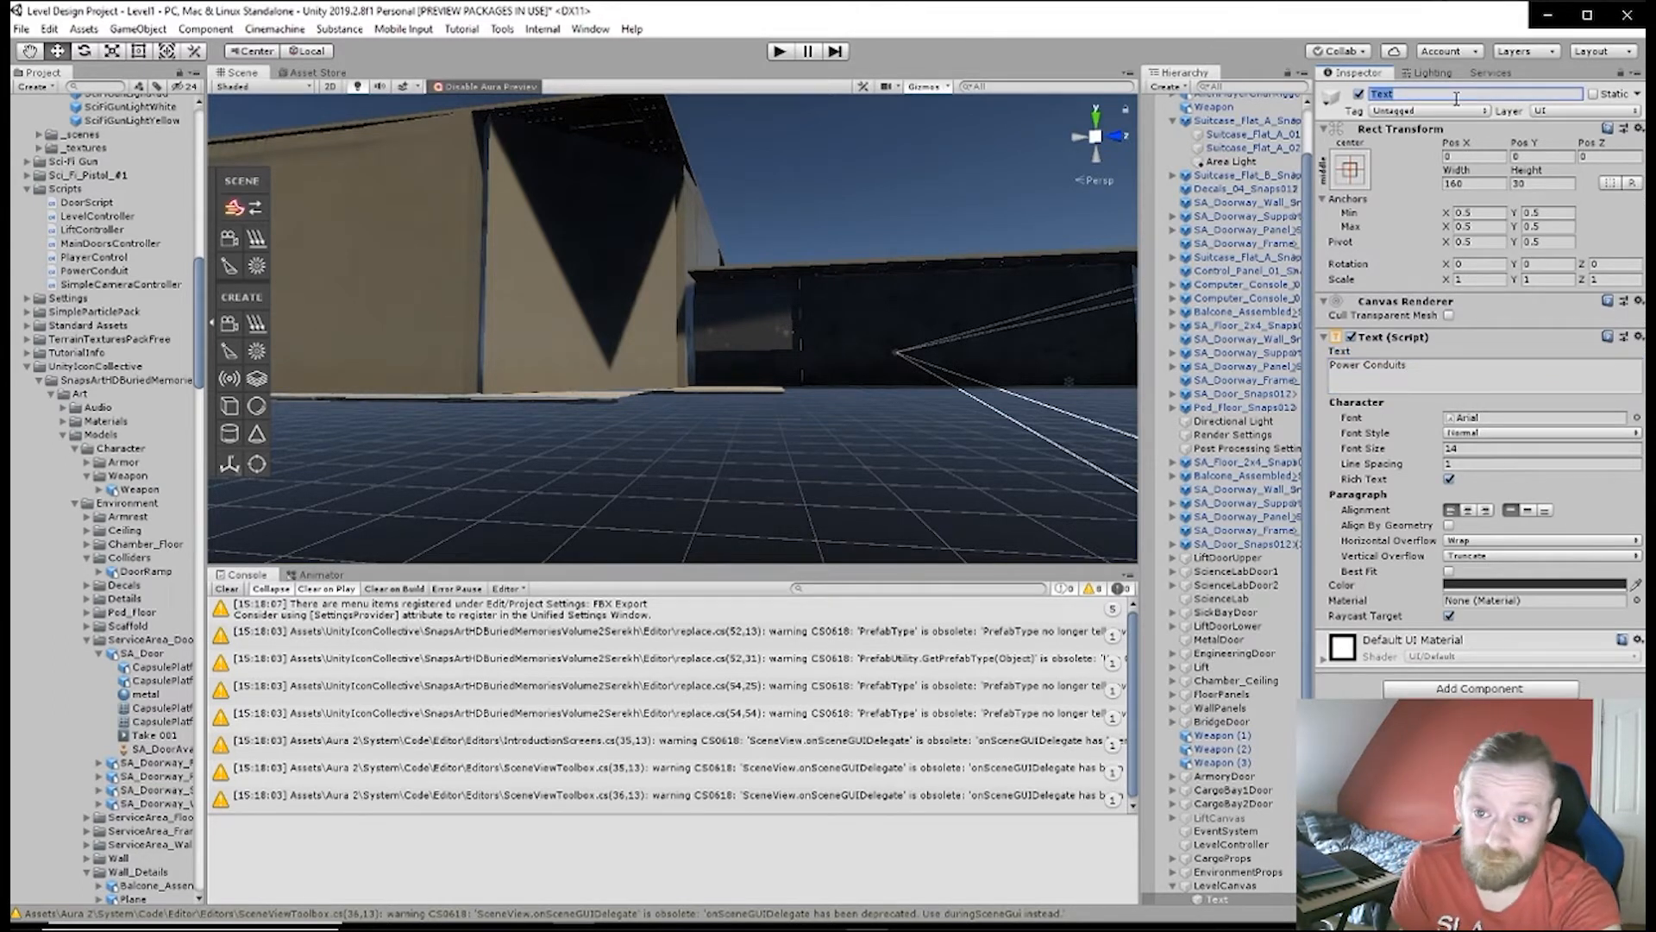
pyautogui.write('PowerConduit')
pyautogui.press('Return')
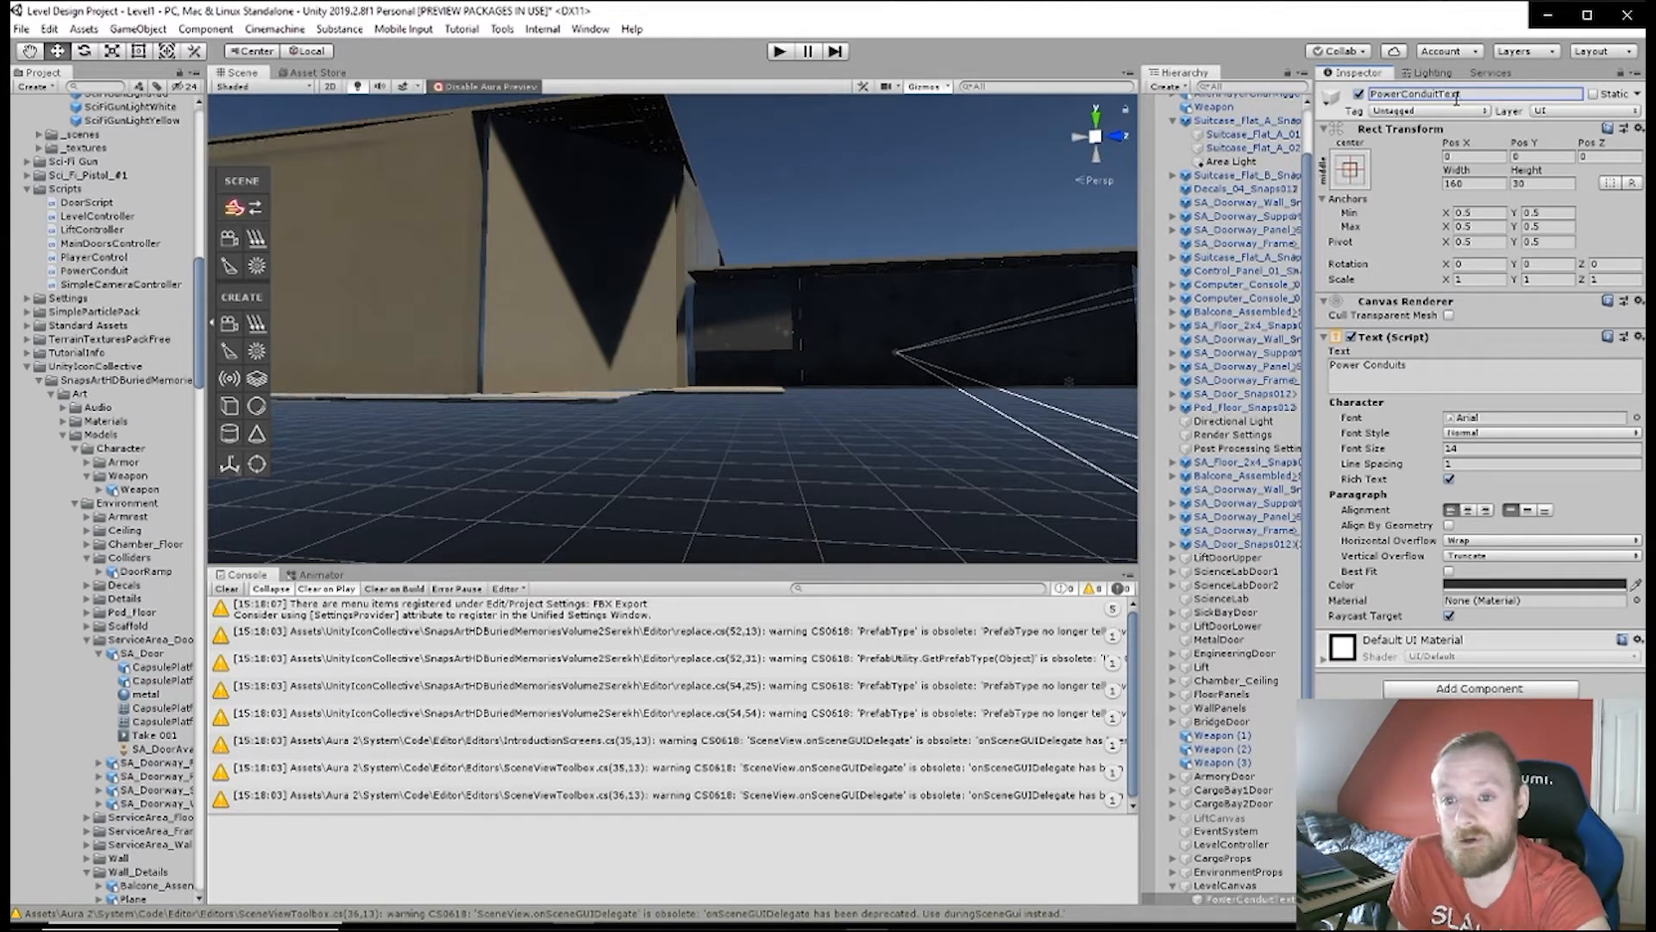
# - Set the horizontal anchor of PowerConduitText to left and inspect the text's placement in the scene
pyautogui.click(1352, 177)
pyautogui.click(1412, 254)
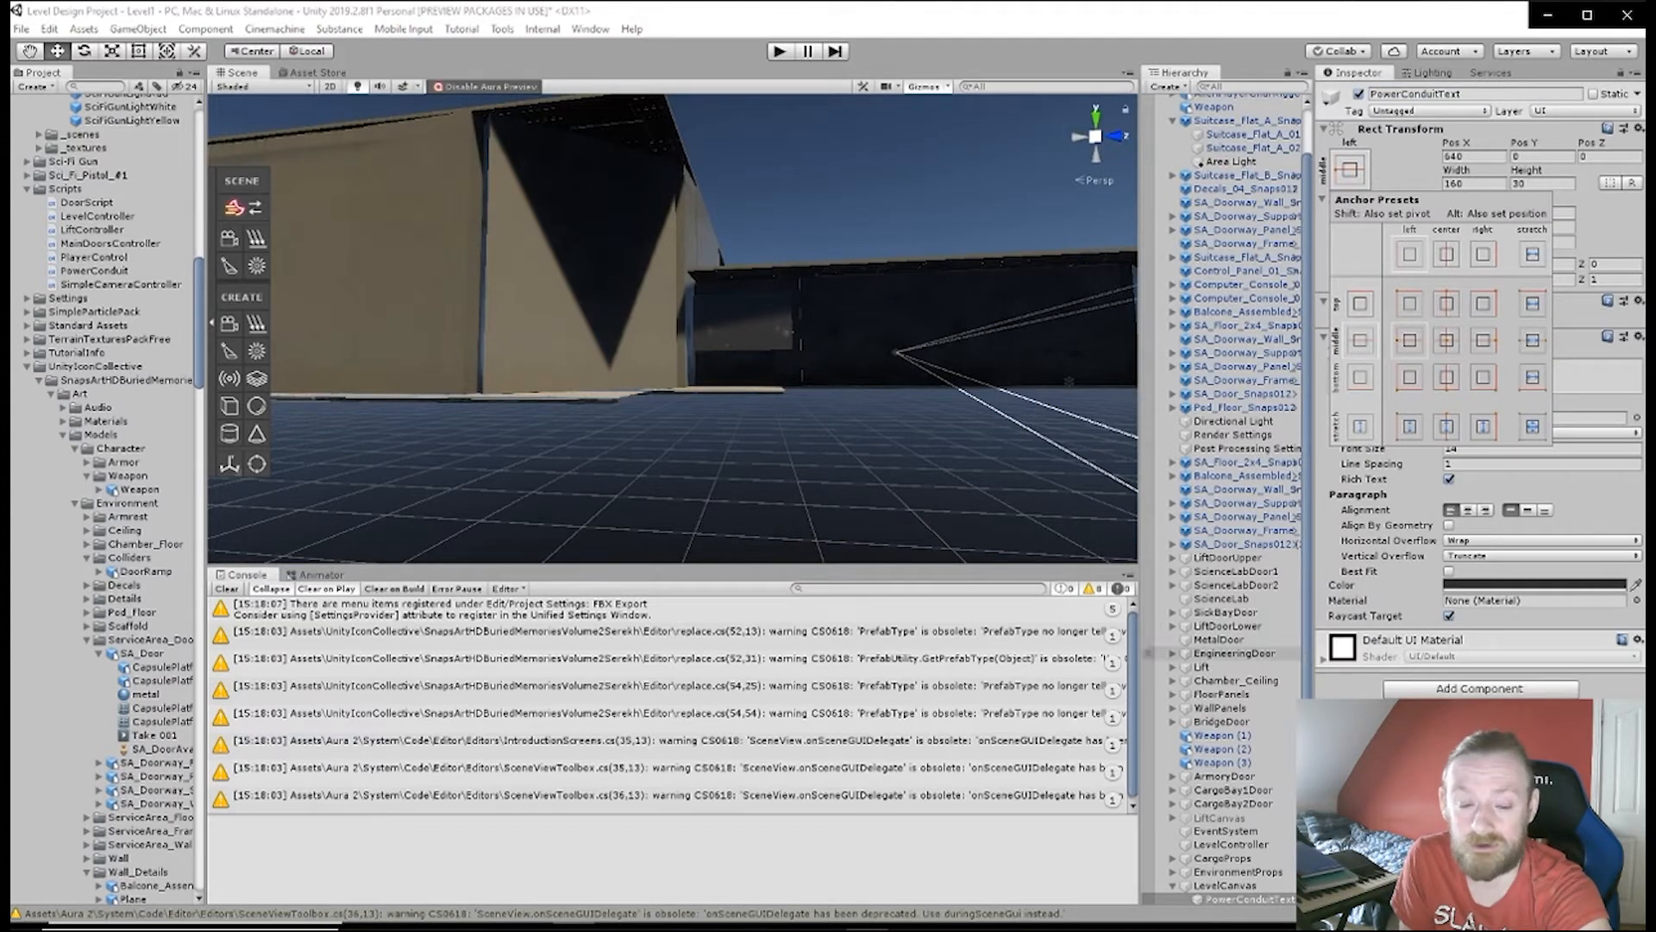
pyautogui.press('f')
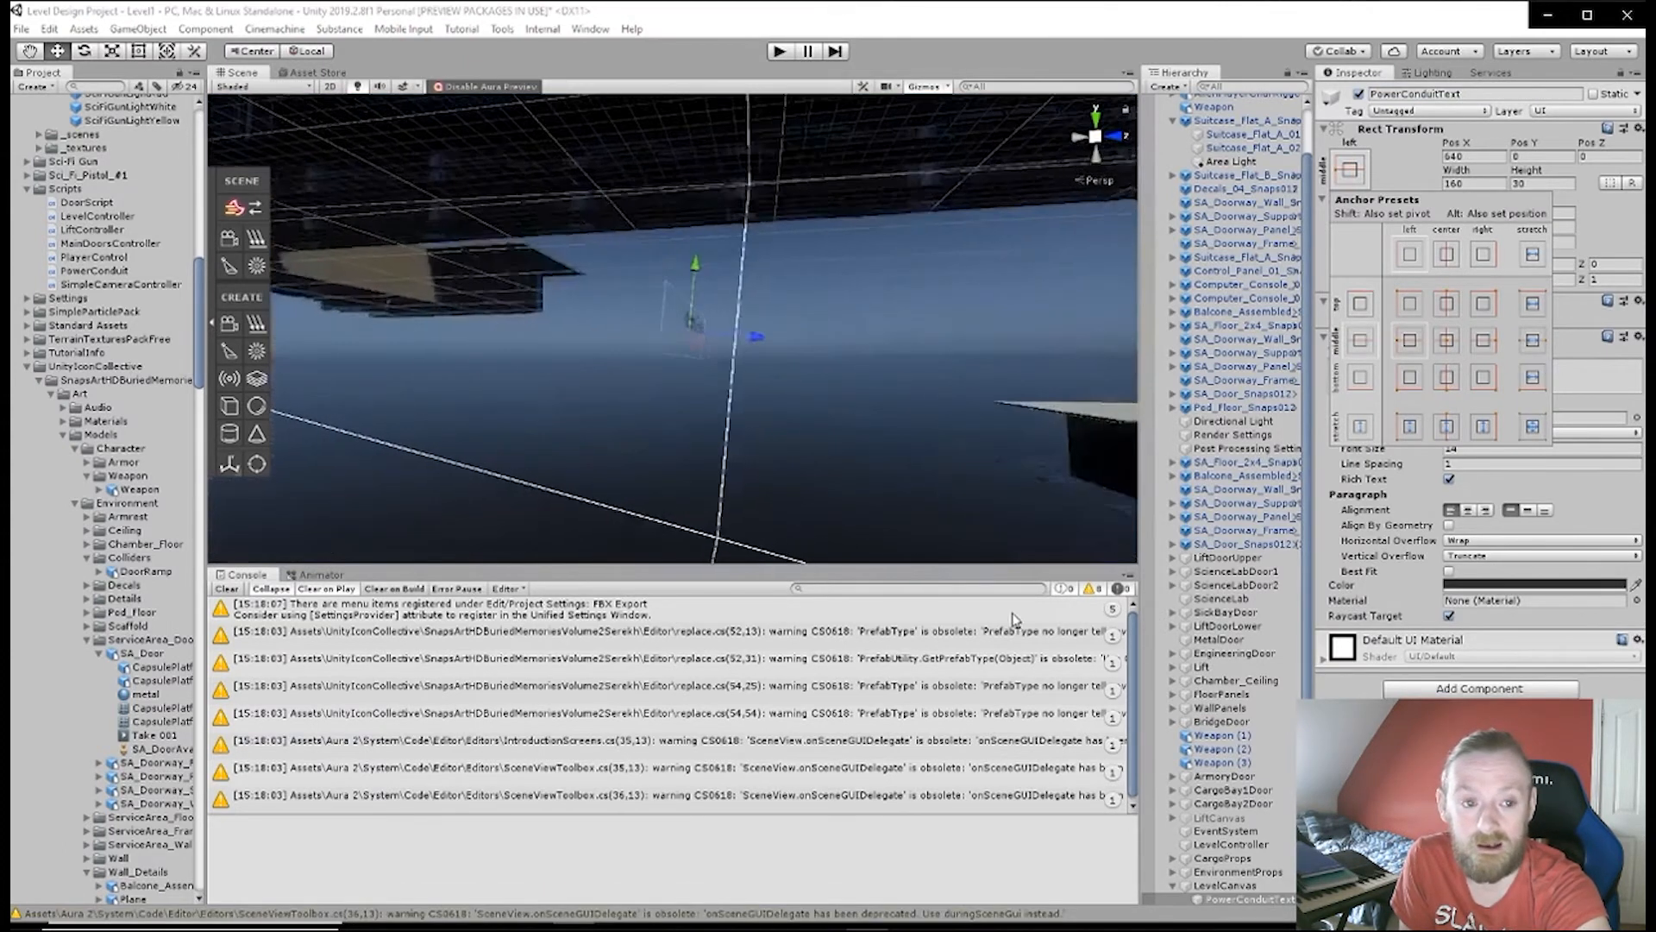
pyautogui.click(852, 473)
pyautogui.keyDown('alt'); pyautogui.moveTo(795, 427); pyautogui.dragTo(1006, 405); pyautogui.keyUp('alt')
pyautogui.moveTo(1005, 405); pyautogui.dragTo(1264, 473, button='right')
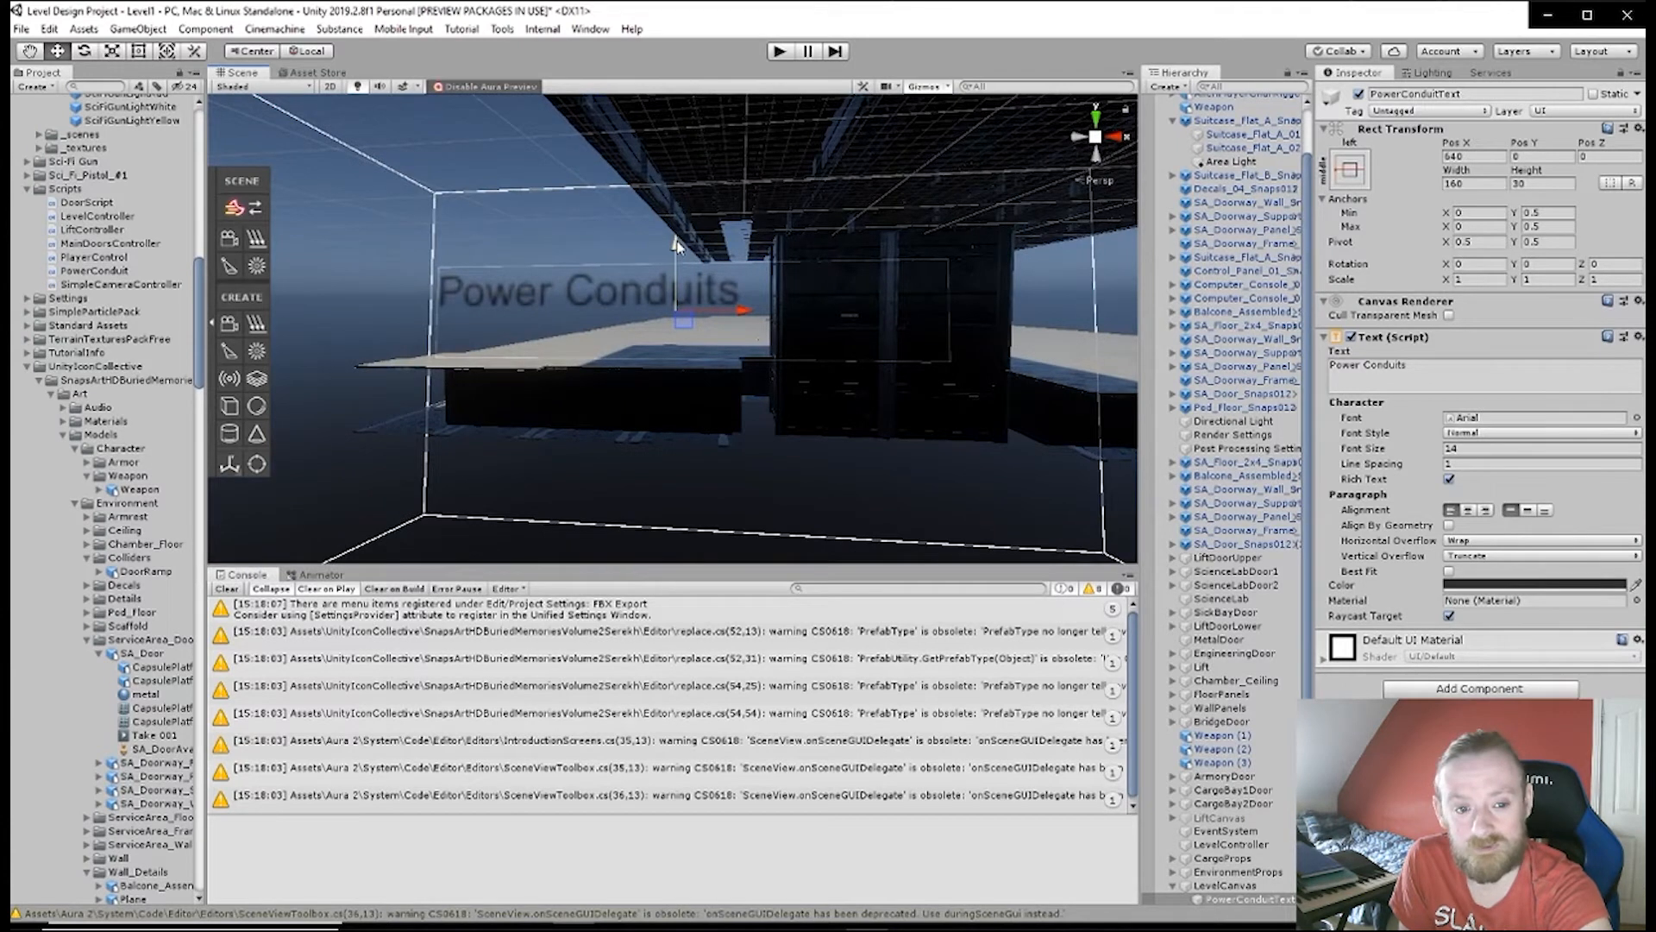
pyautogui.scroll(-5, 824, 407)
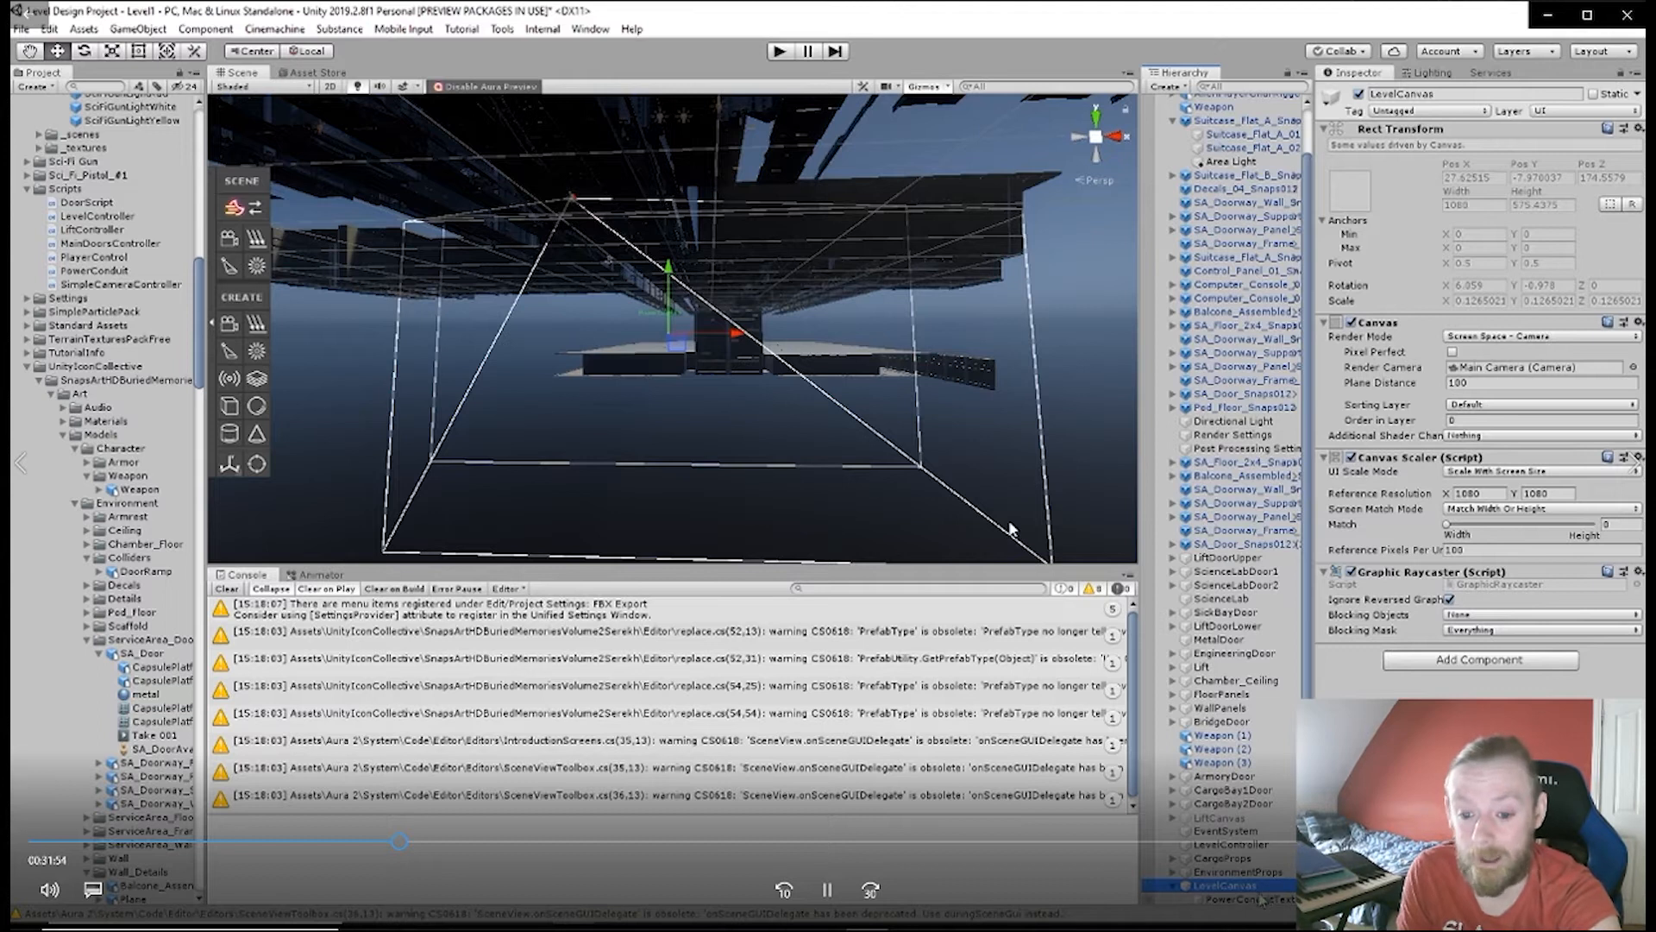
# - Anchor PowerConduitText to the top left of LevelCanvas
pyautogui.click(1348, 168)
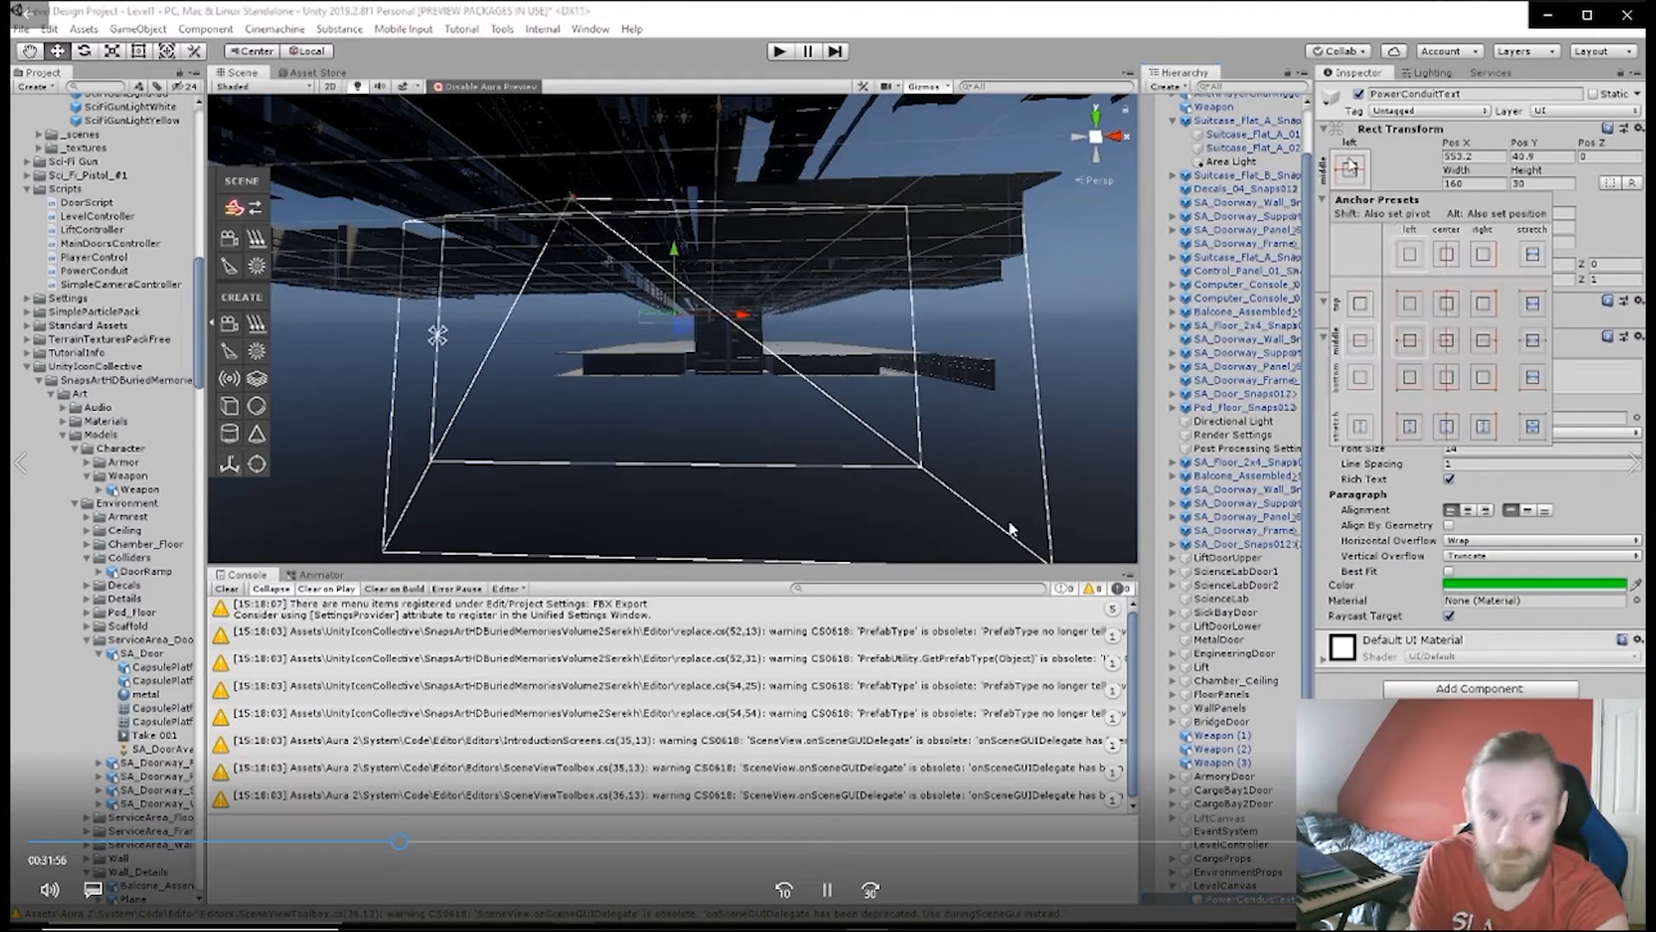
pyautogui.click(1403, 307)
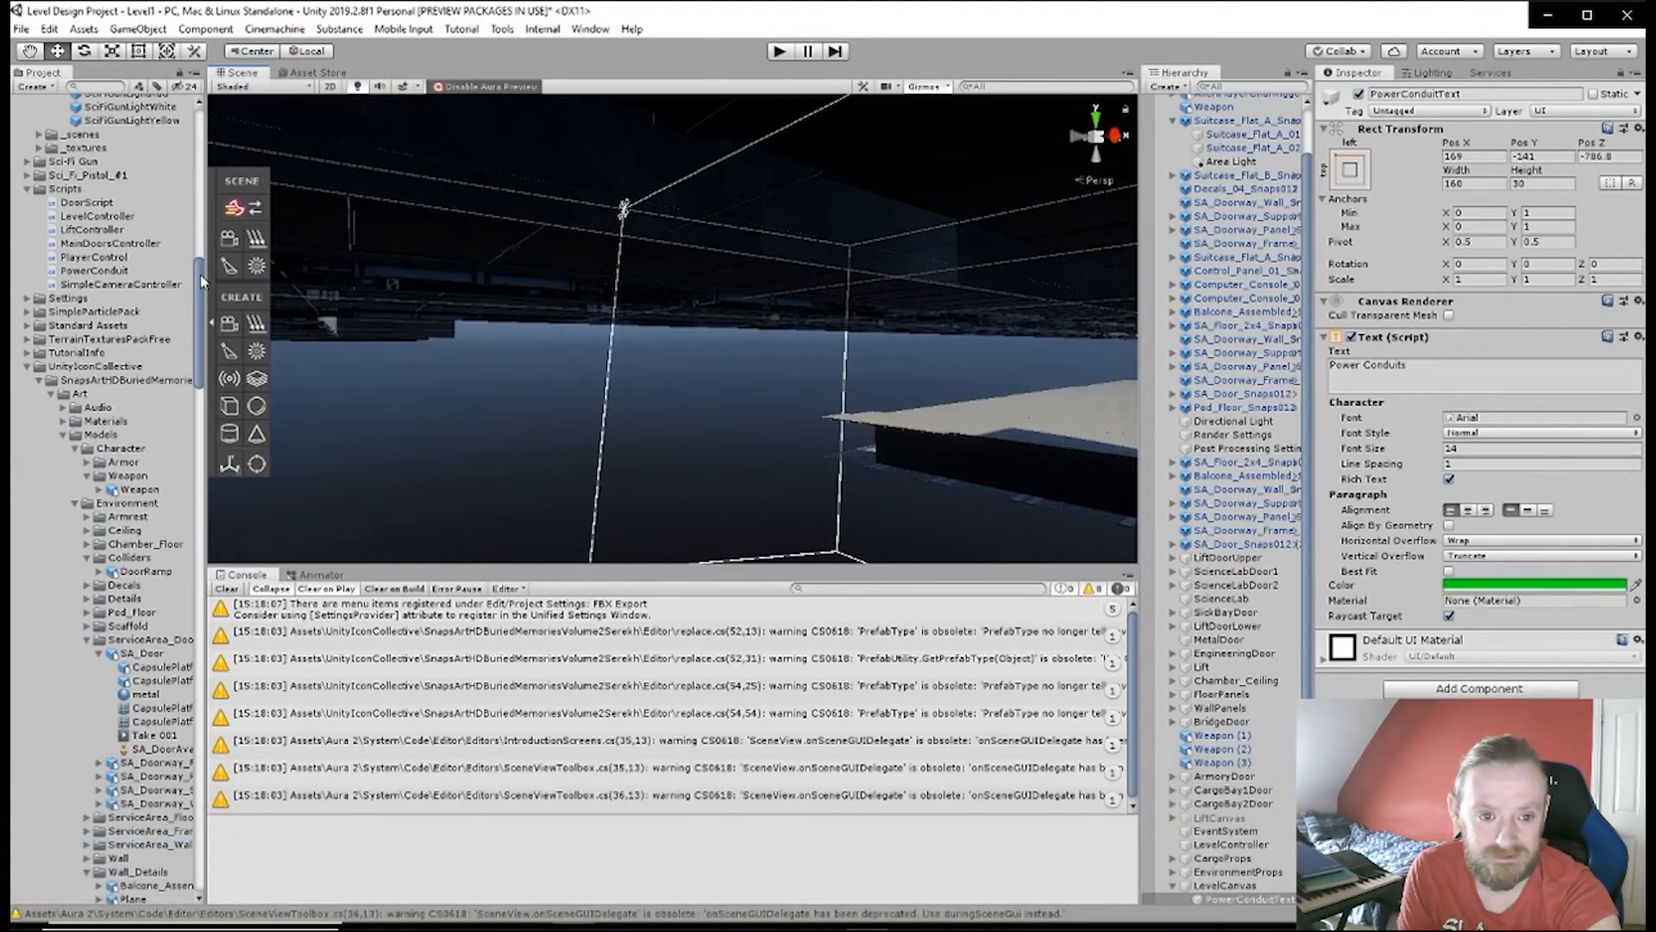
# - Save LevelController.cs in Visual Studio and bring up the PowerConduit.cs script
pyautogui.moveTo(628, 298)
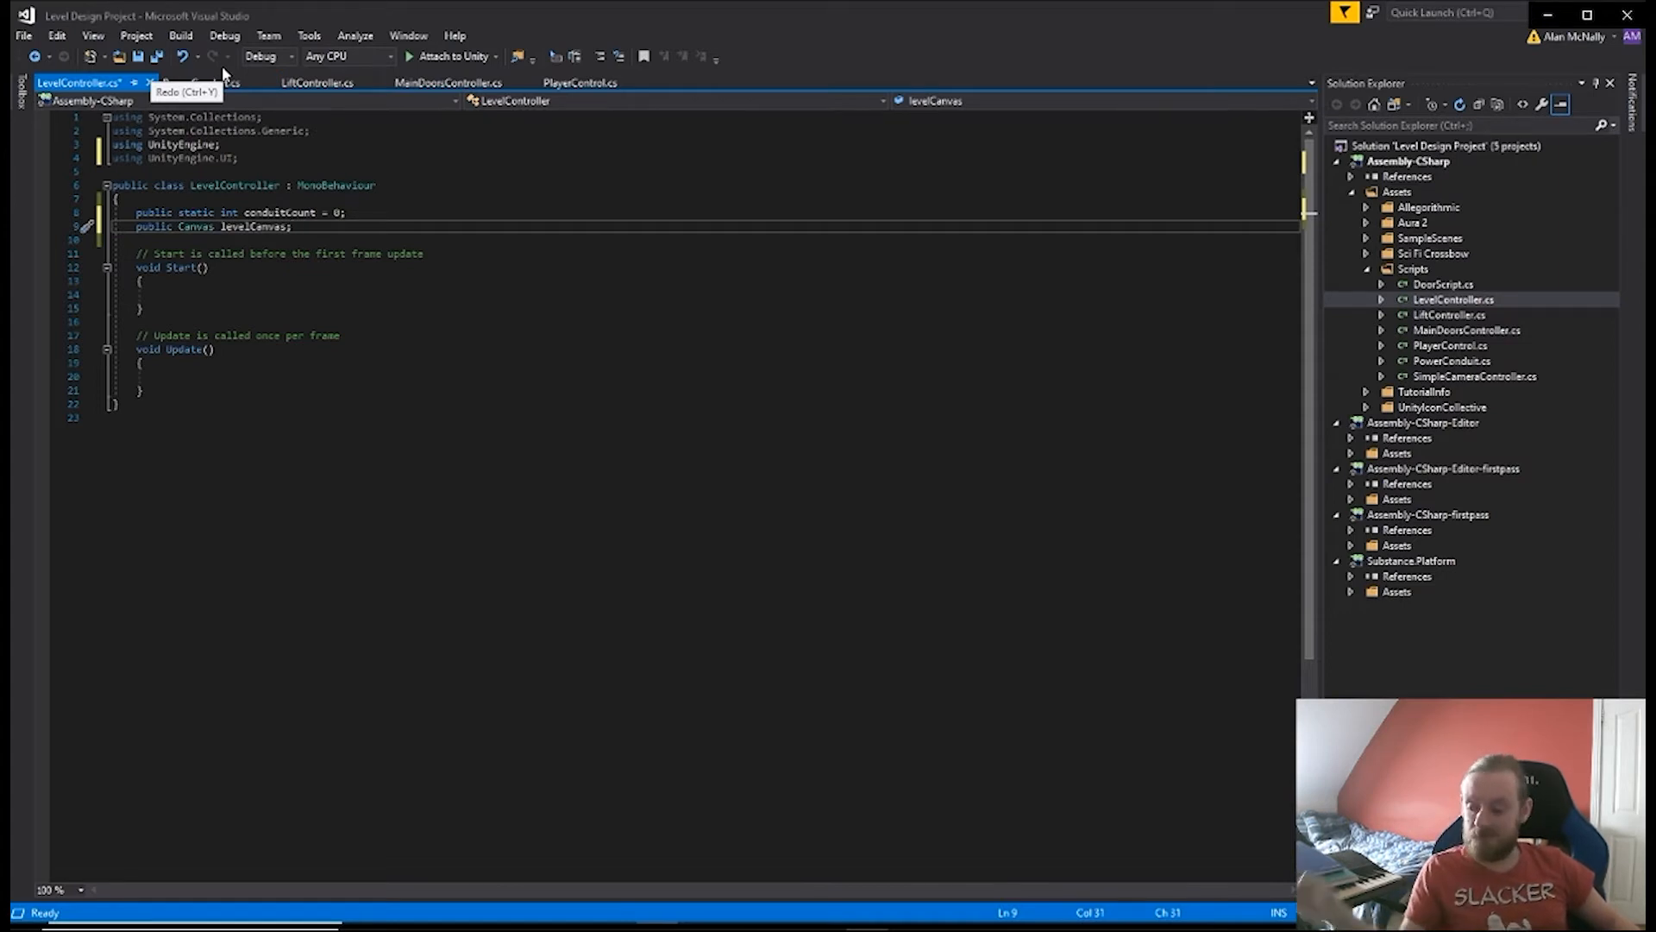
pyautogui.hotkey('ctrl', 's')
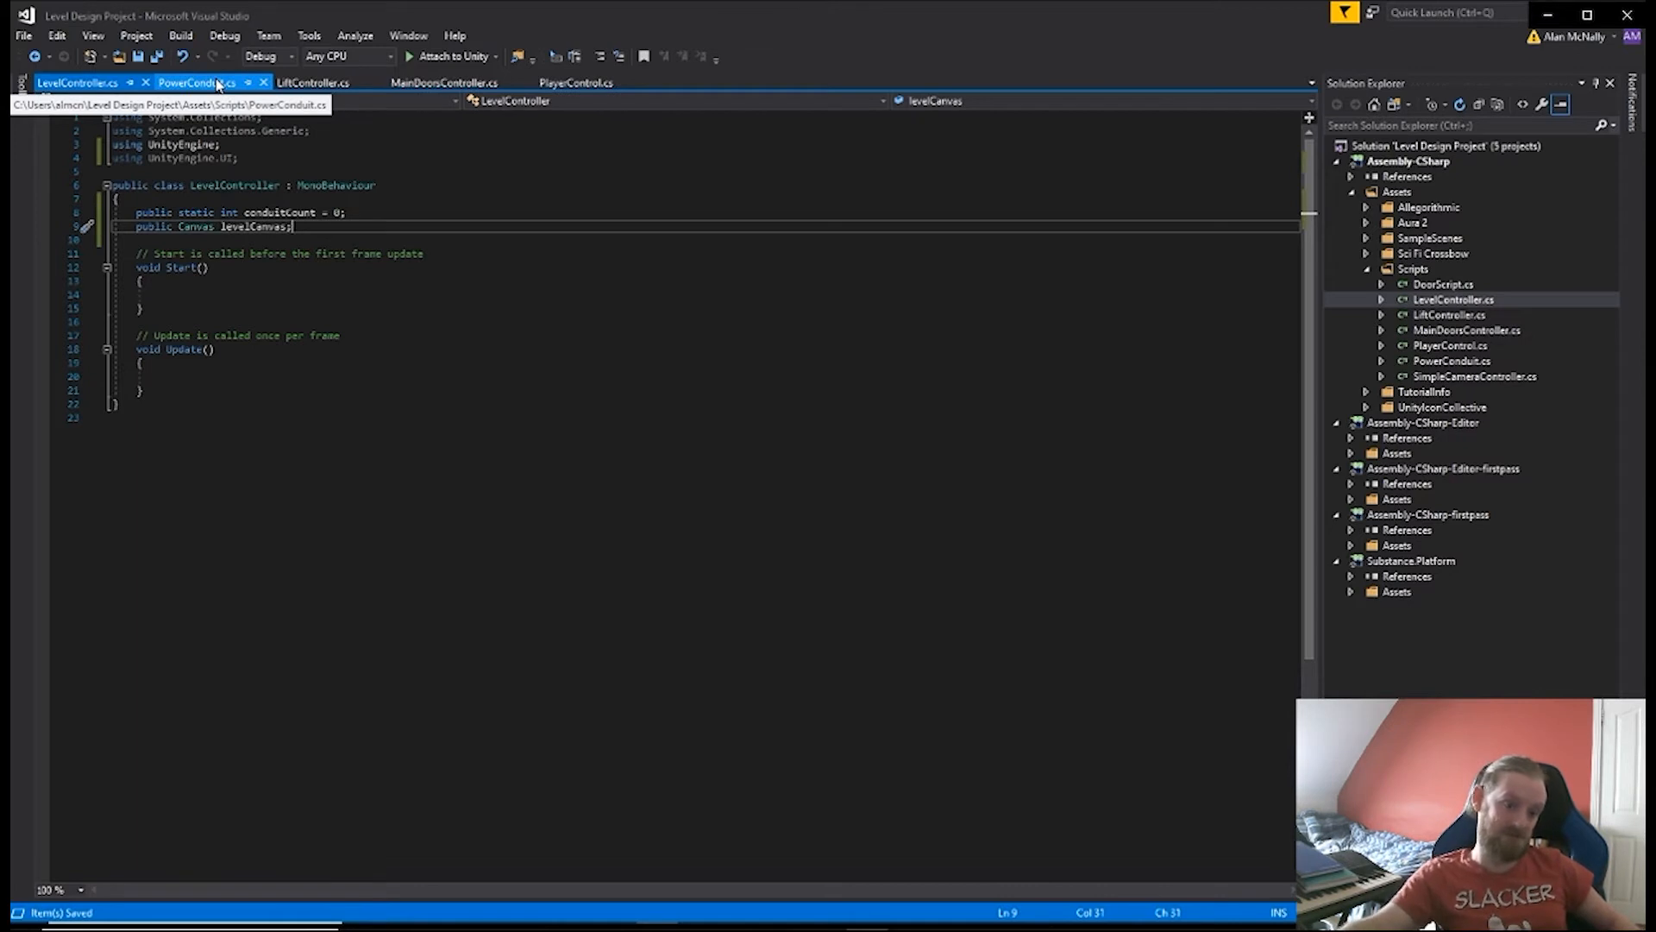
pyautogui.click(217, 85)
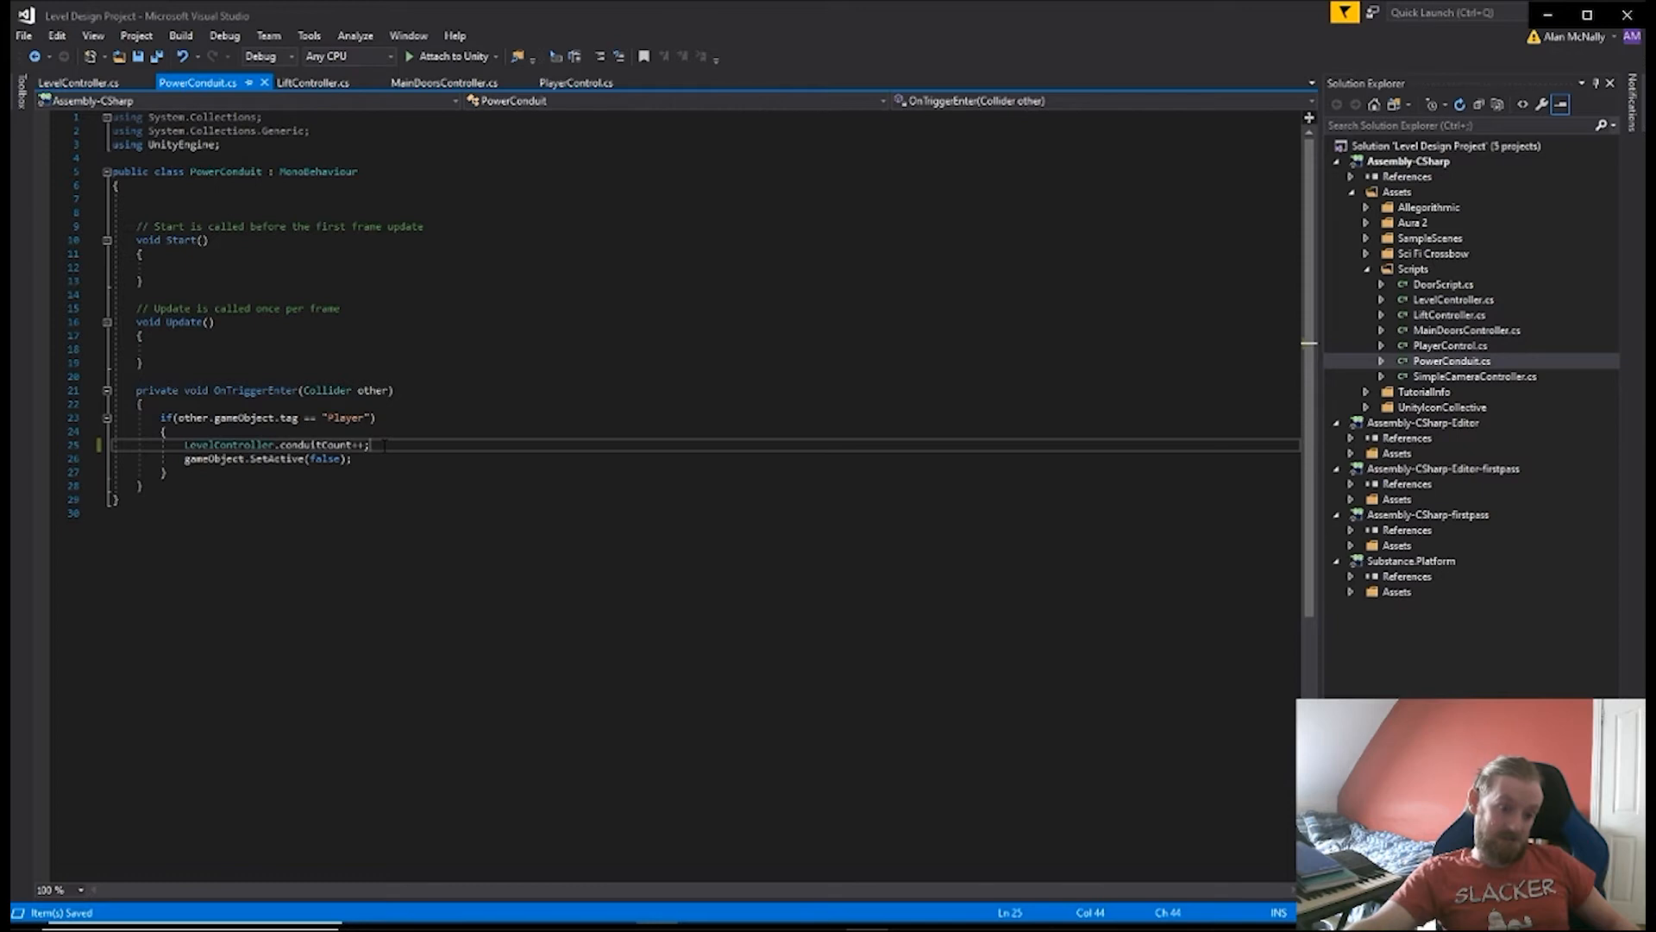
# - Try to reference LevelController's levelCanvas on a new line below conduitCount++ in OnTriggerEnter
pyautogui.press('Return')
pyautogui.write('lev')
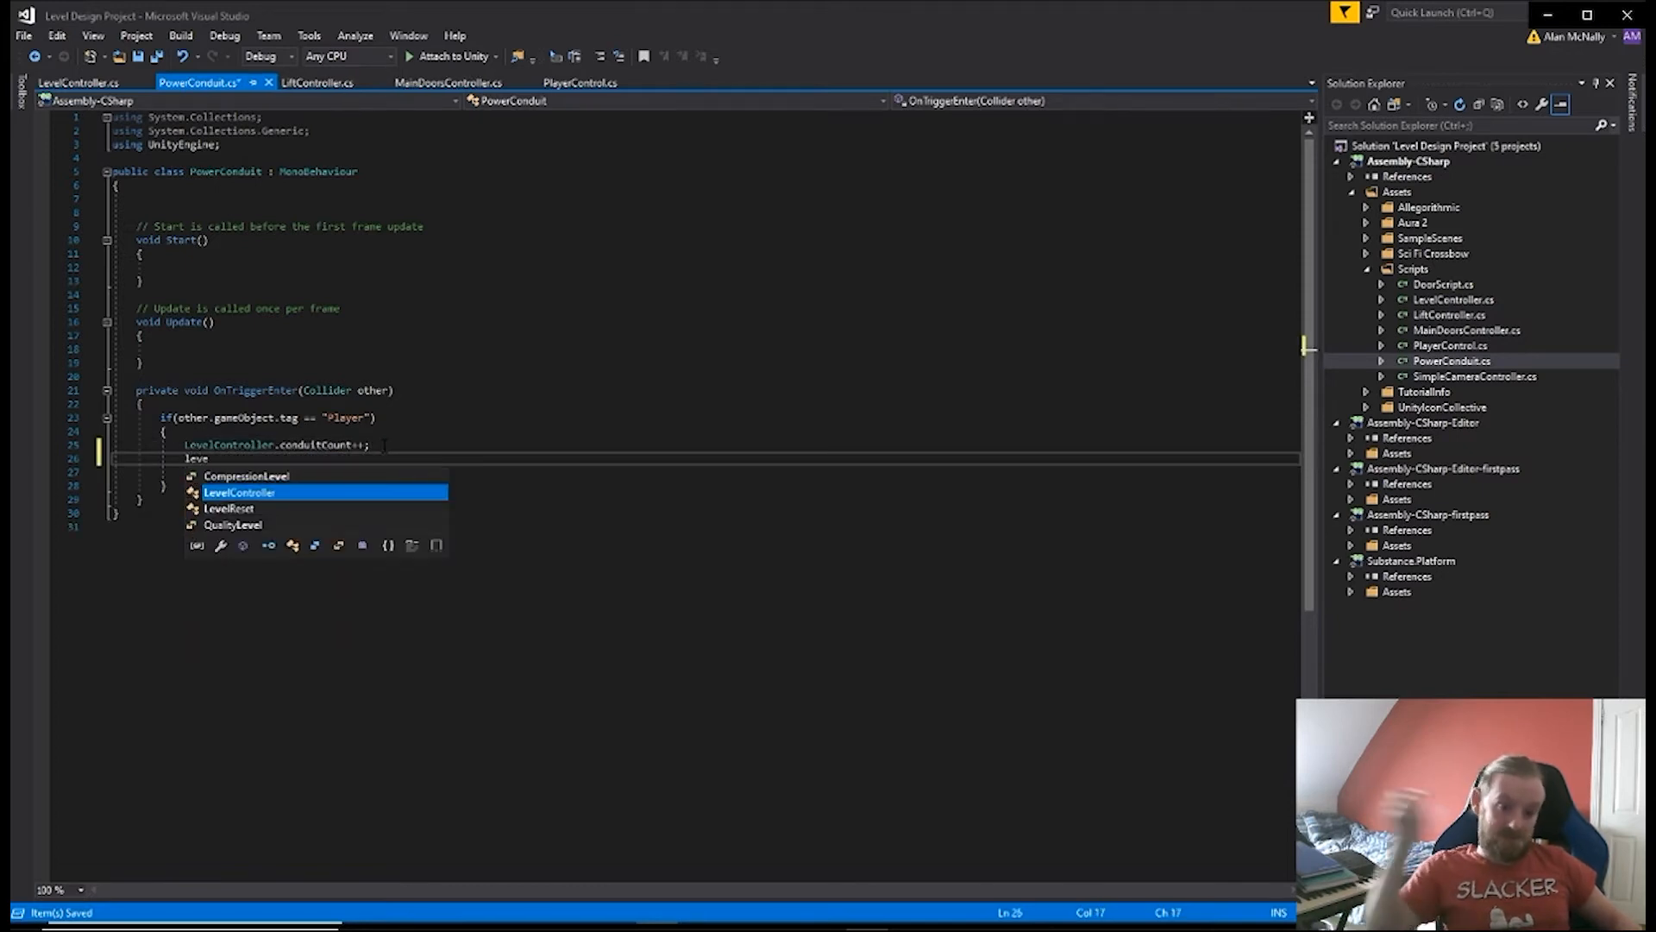
pyautogui.press('Tab')
pyautogui.write('.')
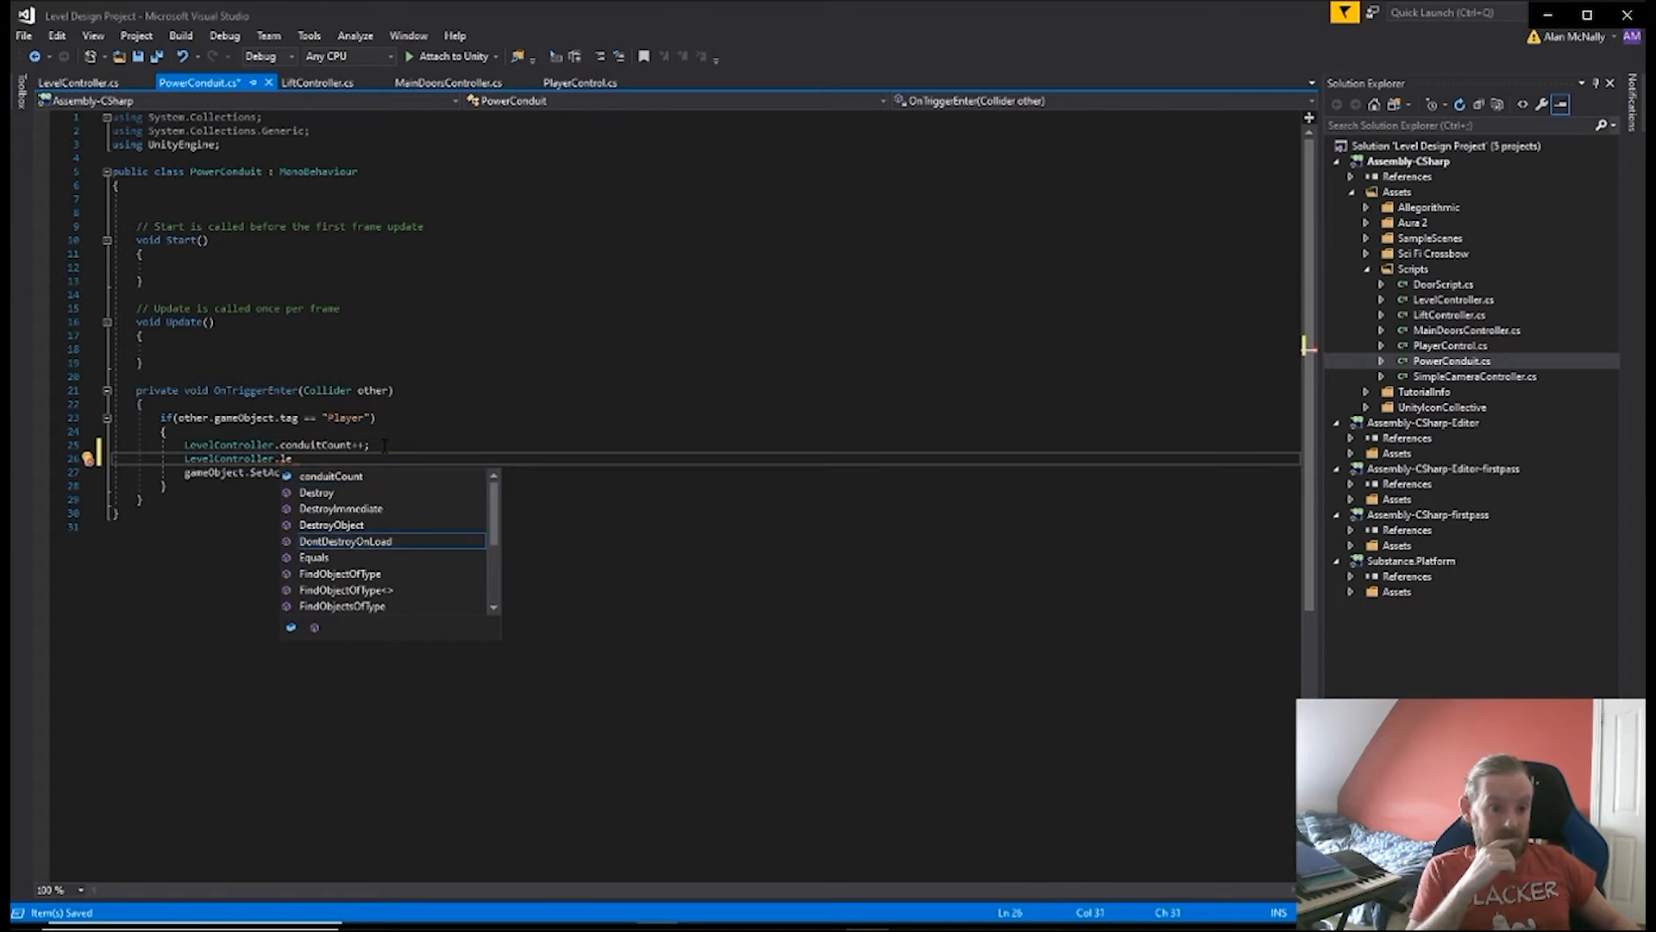
pyautogui.press('BackSpace')
pyautogui.press('BackSpace')
pyautogui.press('BackSpace')
pyautogui.press('BackSpace')
pyautogui.press('BackSpace')
pyautogui.press('BackSpace')
pyautogui.press('BackSpace')
pyautogui.press('BackSpace')
pyautogui.press('BackSpace')
pyautogui.press('BackSpace')
pyautogui.press('BackSpace')
pyautogui.press('BackSpace')
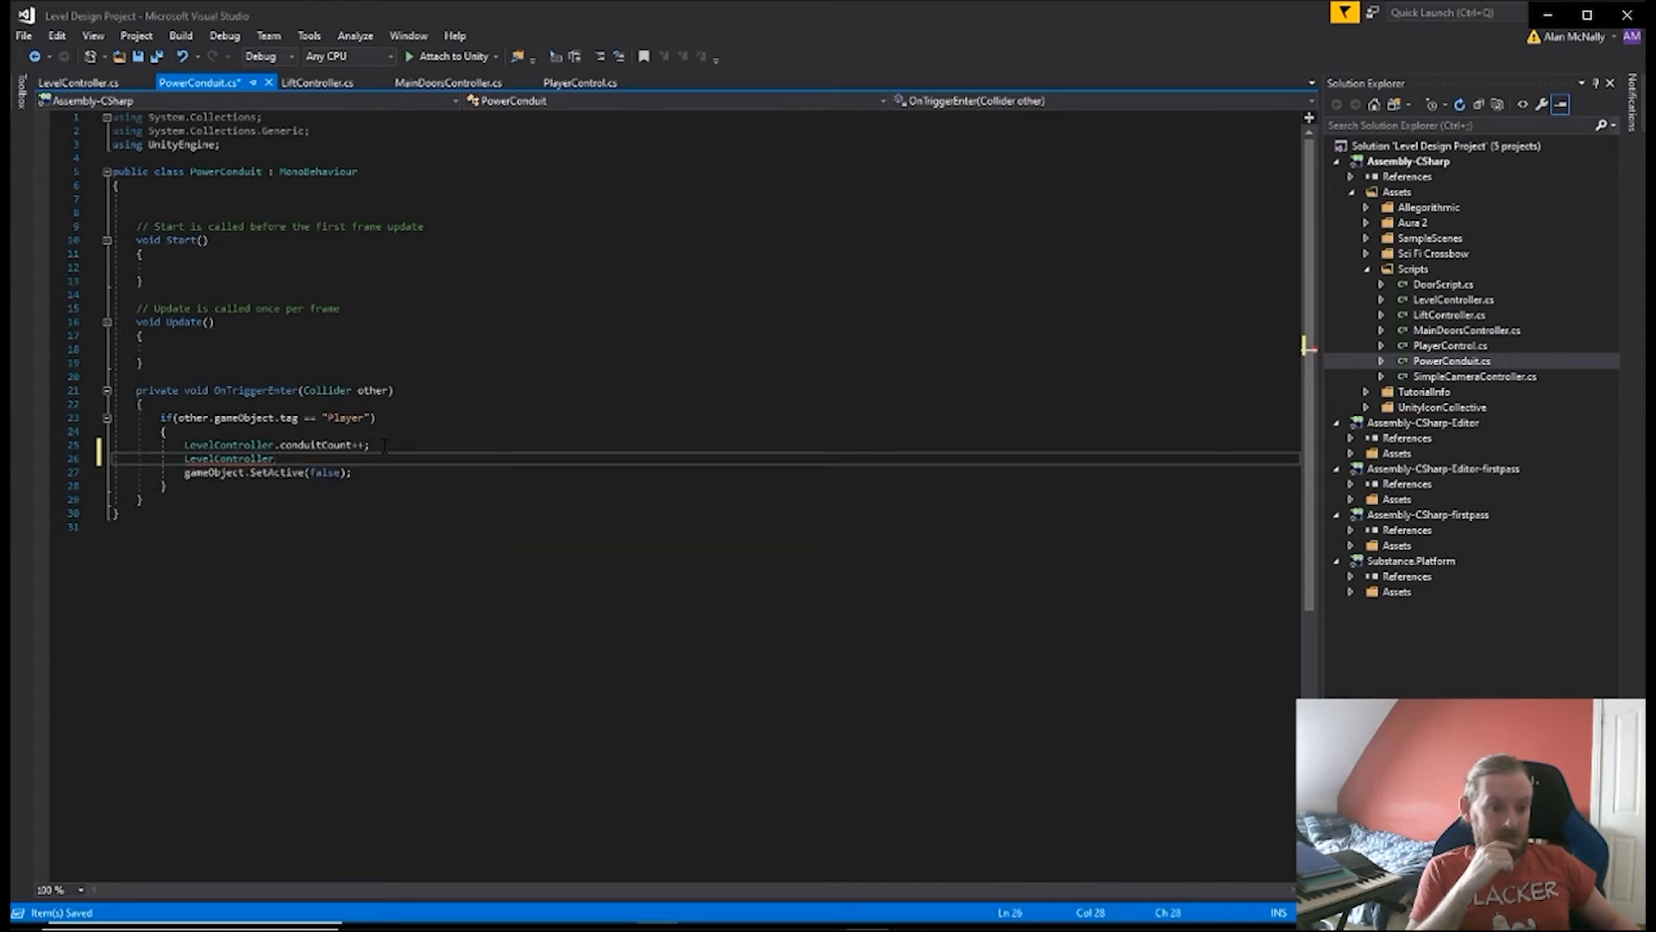
pyautogui.press('BackSpace')
pyautogui.press('BackSpace')
pyautogui.press('BackSpace')
pyautogui.press('BackSpace')
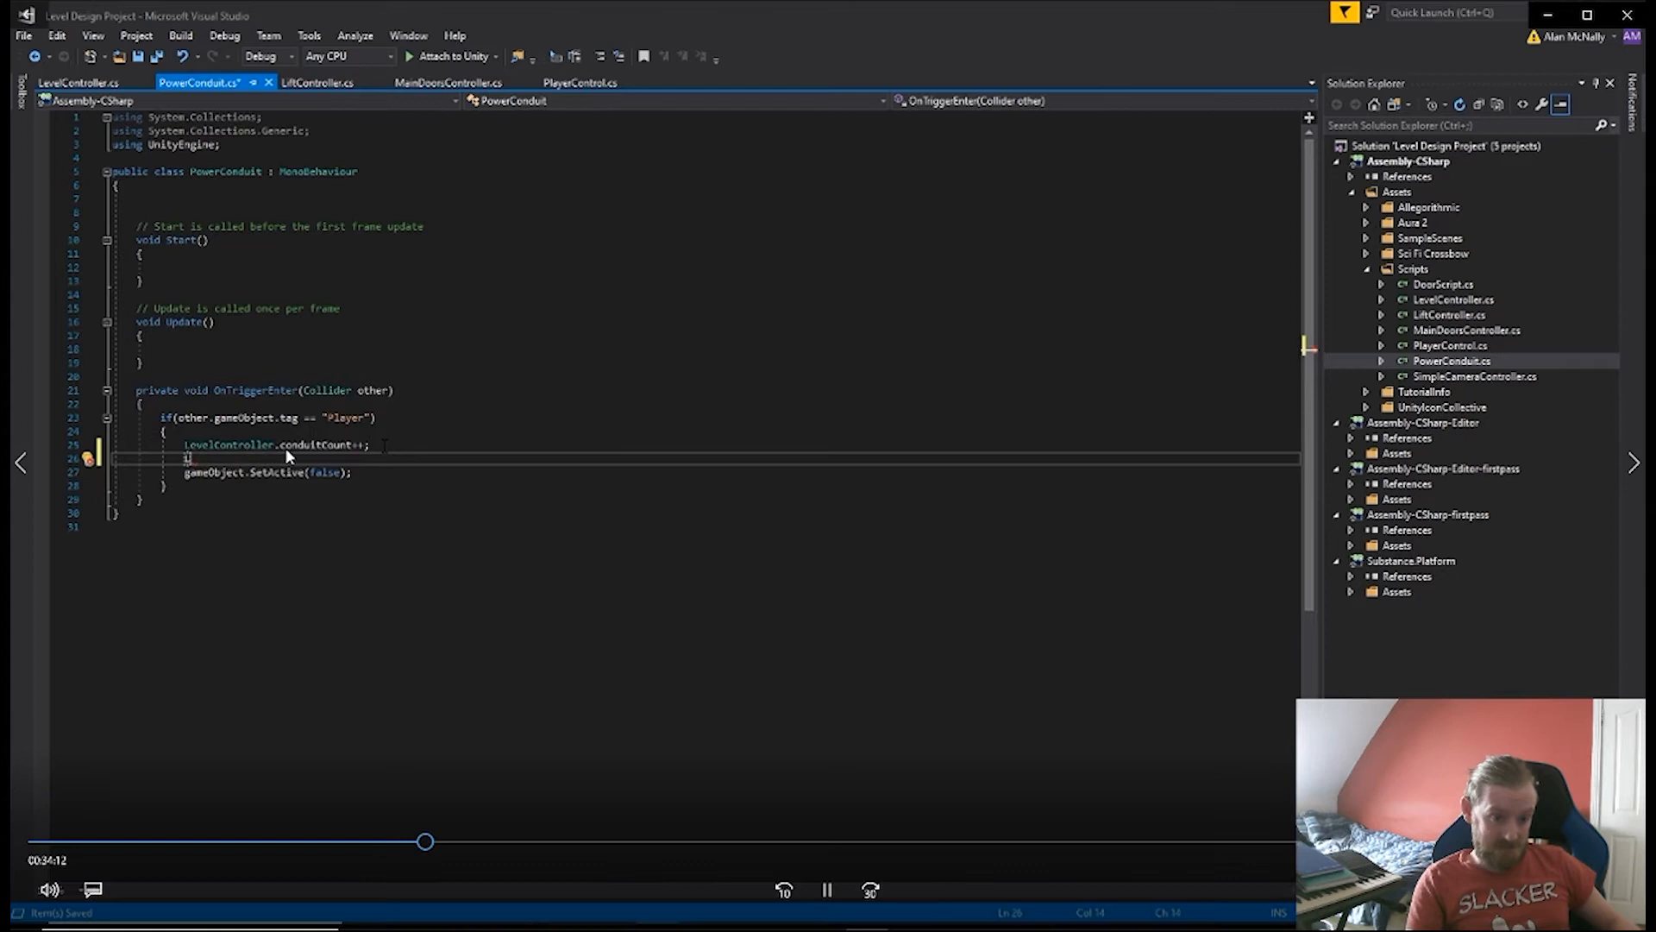
# - Make the levelCanvas variable in LevelController.cs static and save the script
pyautogui.click(95, 82)
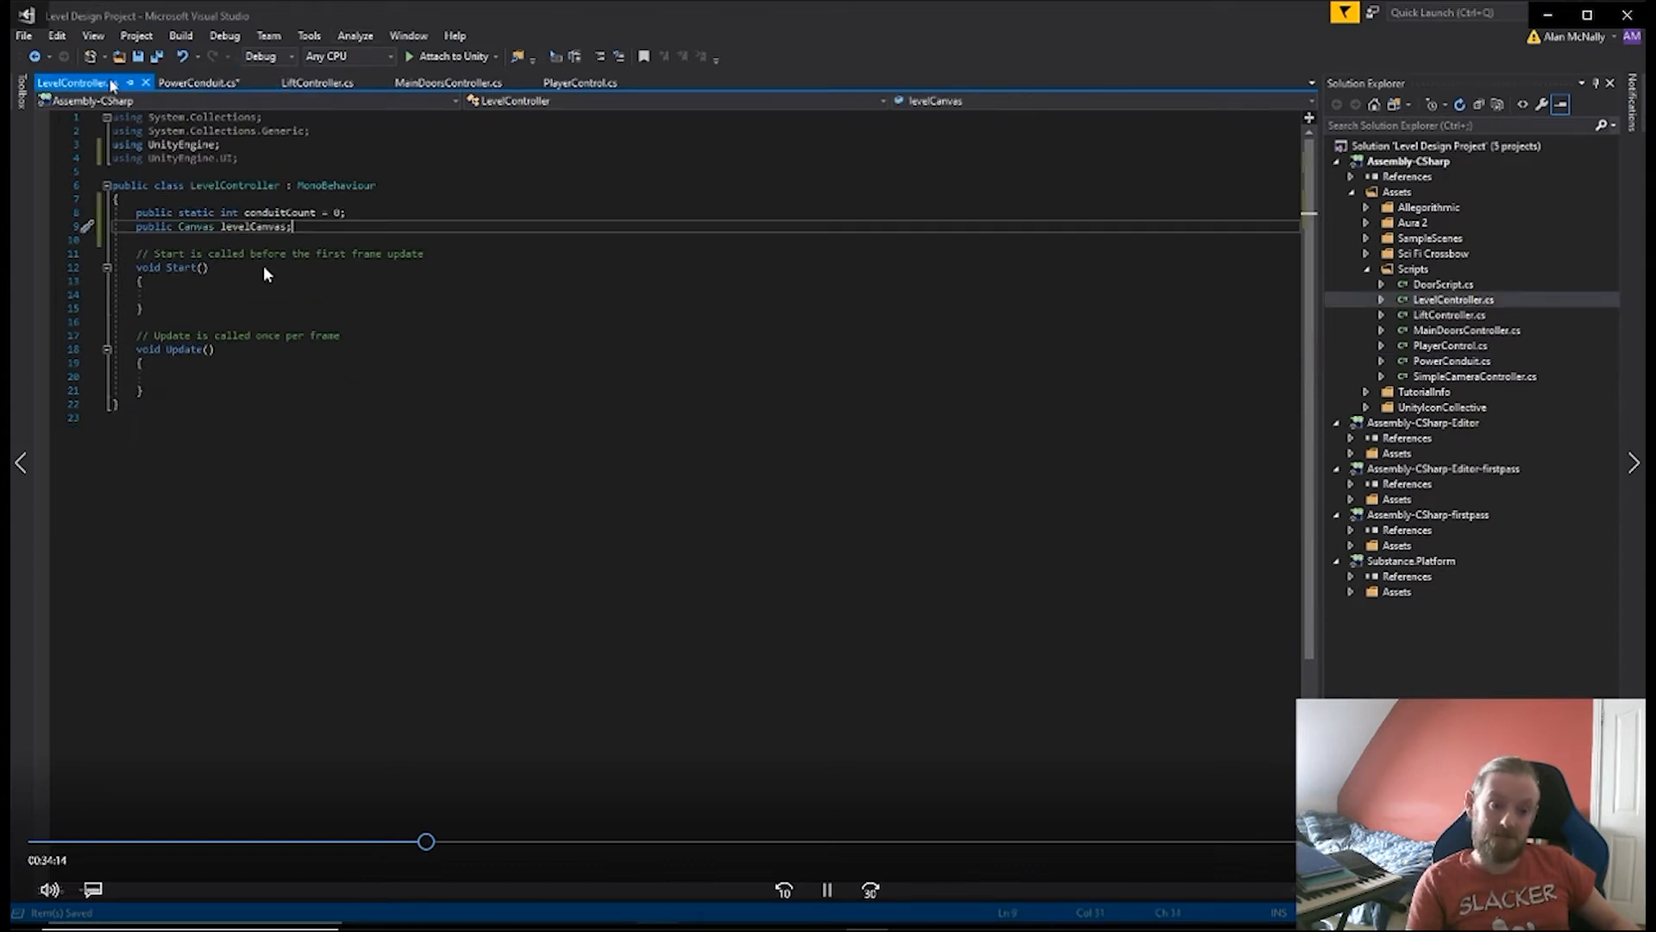
pyautogui.hotkey('ctrl', 'Left')
pyautogui.hotkey('ctrl', 'Left')
pyautogui.hotkey('ctrl', 'Left')
pyautogui.write('stat')
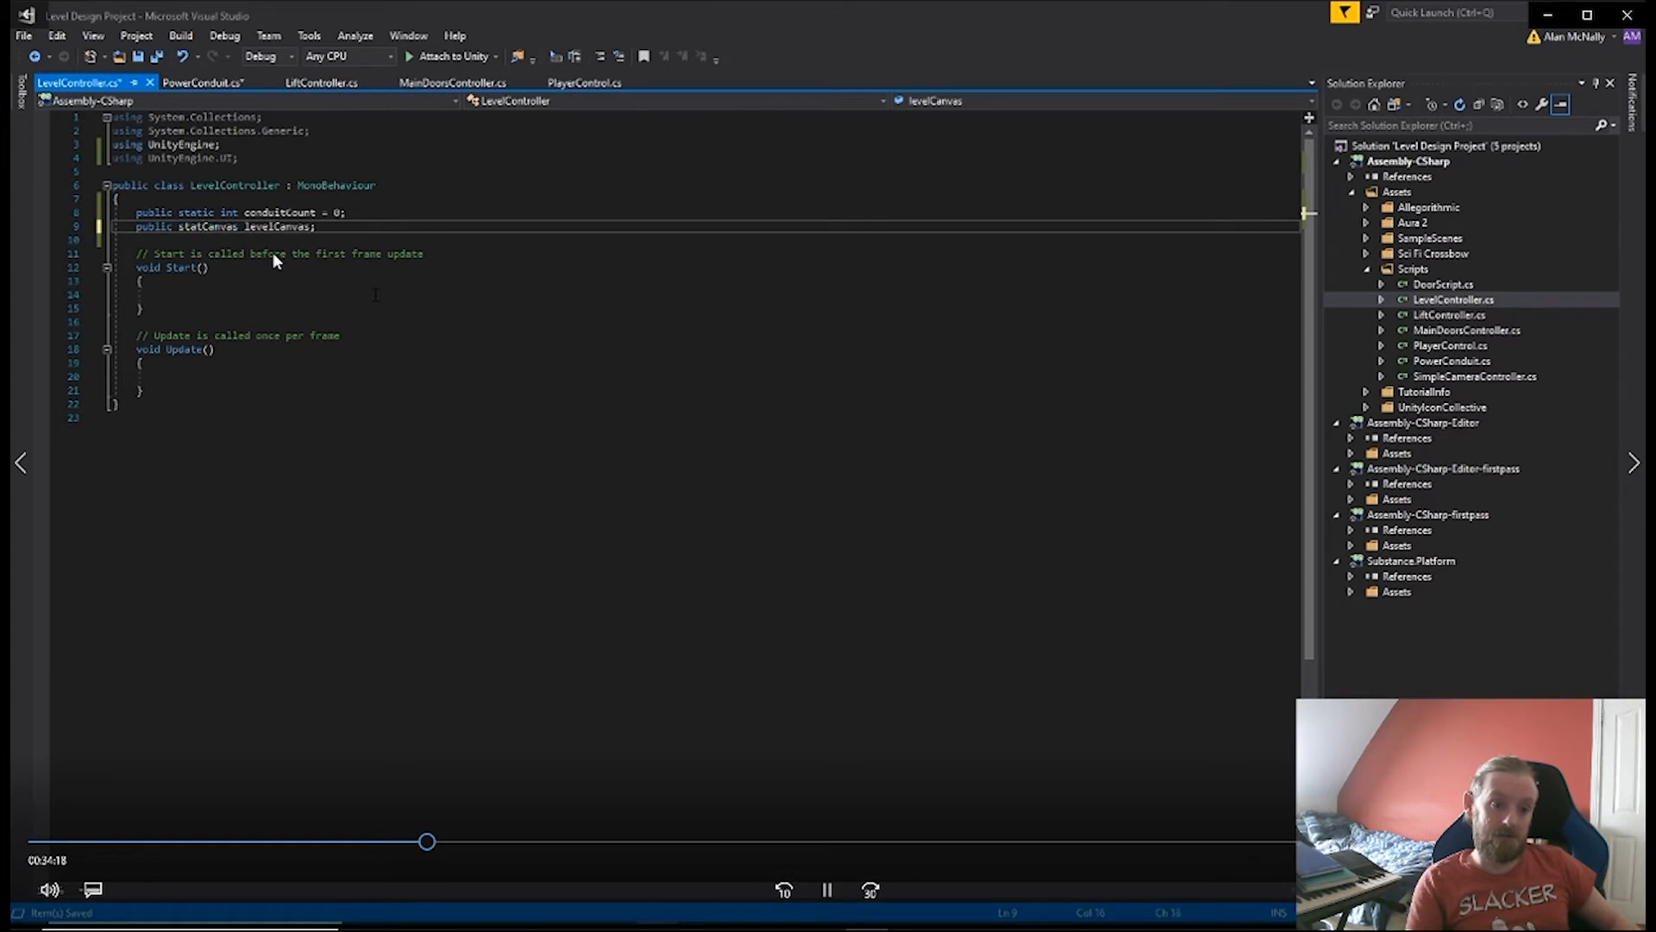
pyautogui.write('ic')
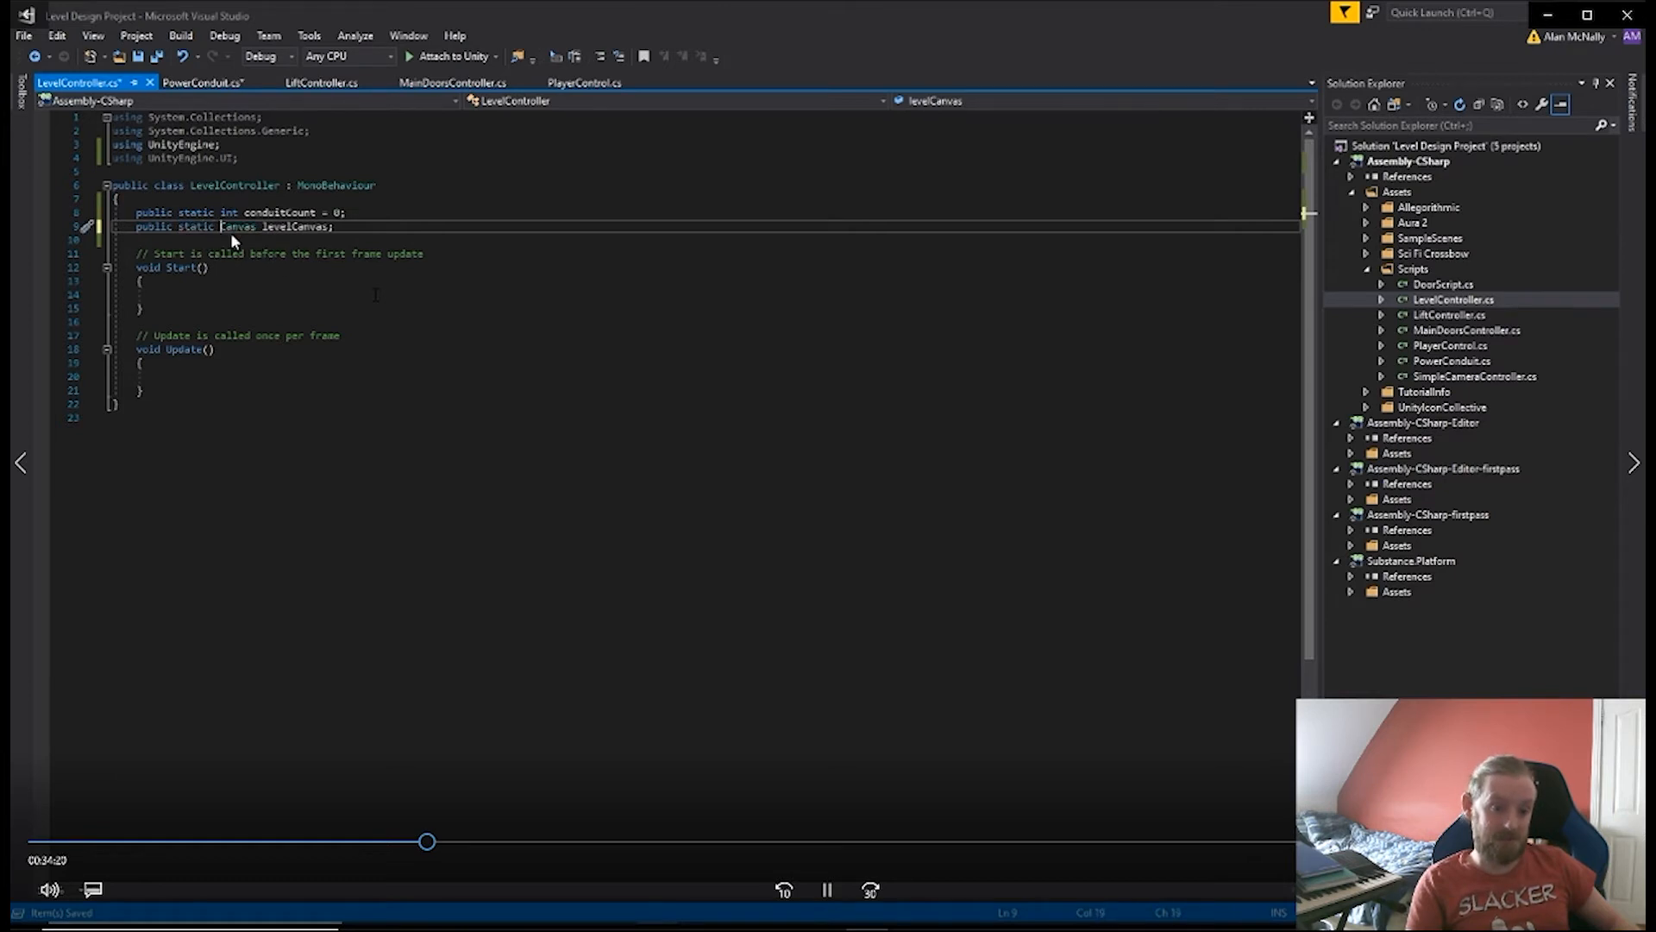
pyautogui.hotkey('ctrl', 's')
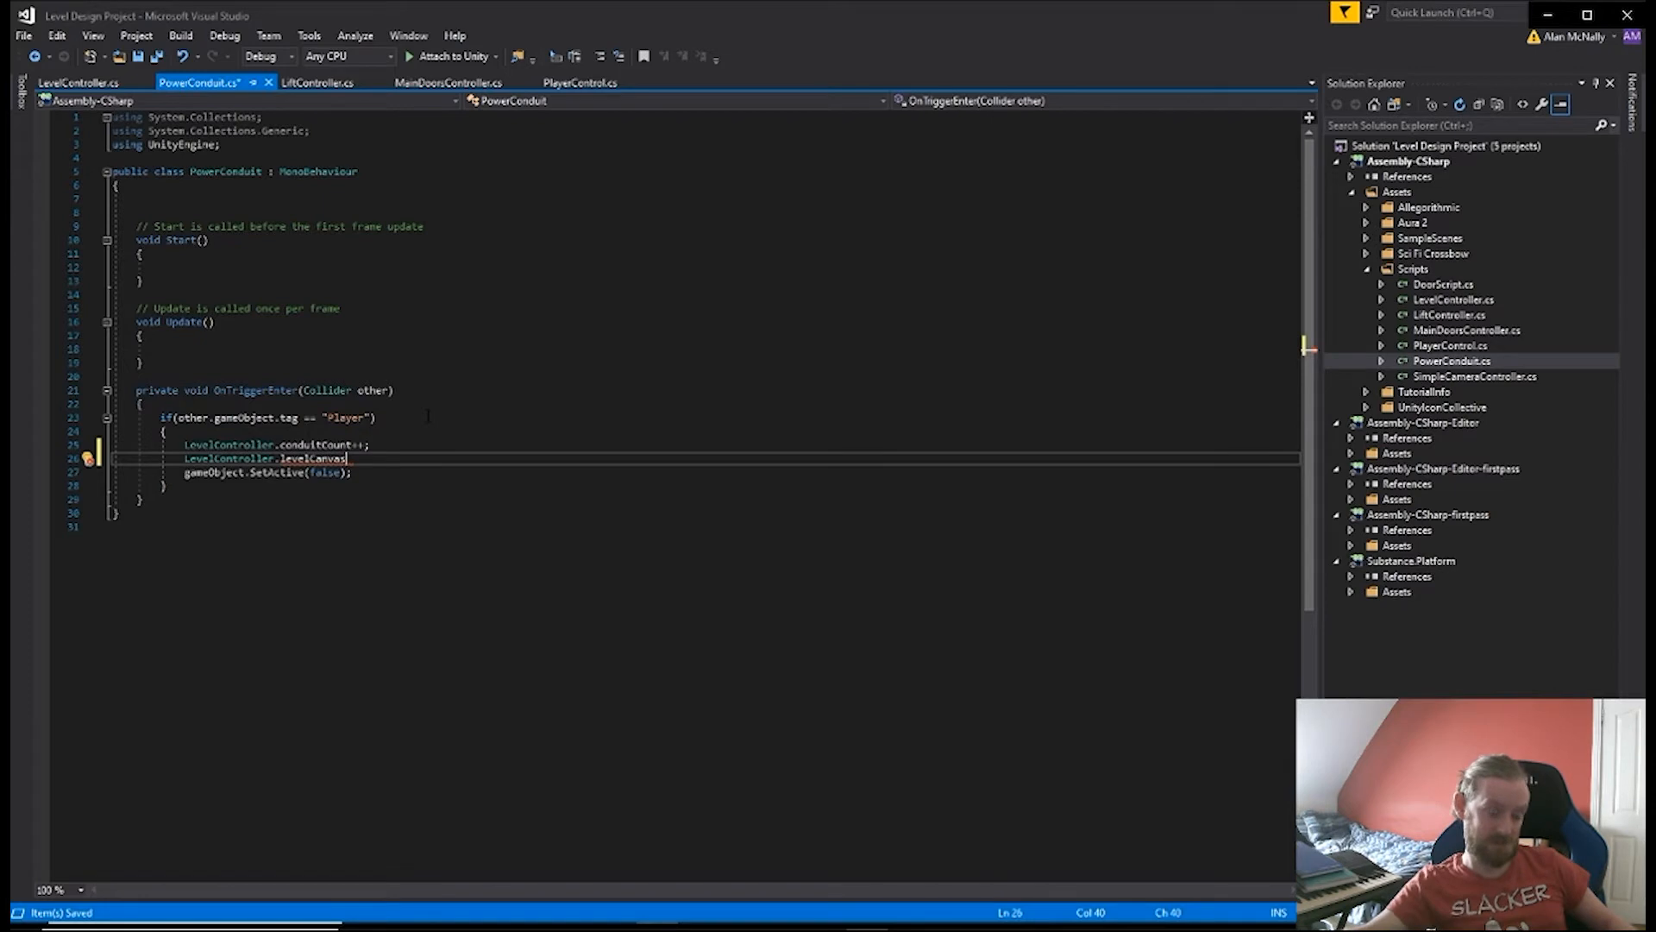
# - Rename the public static Text variable in LevelController.cs to powerConduits and save the script
pyautogui.moveTo(375, 483)
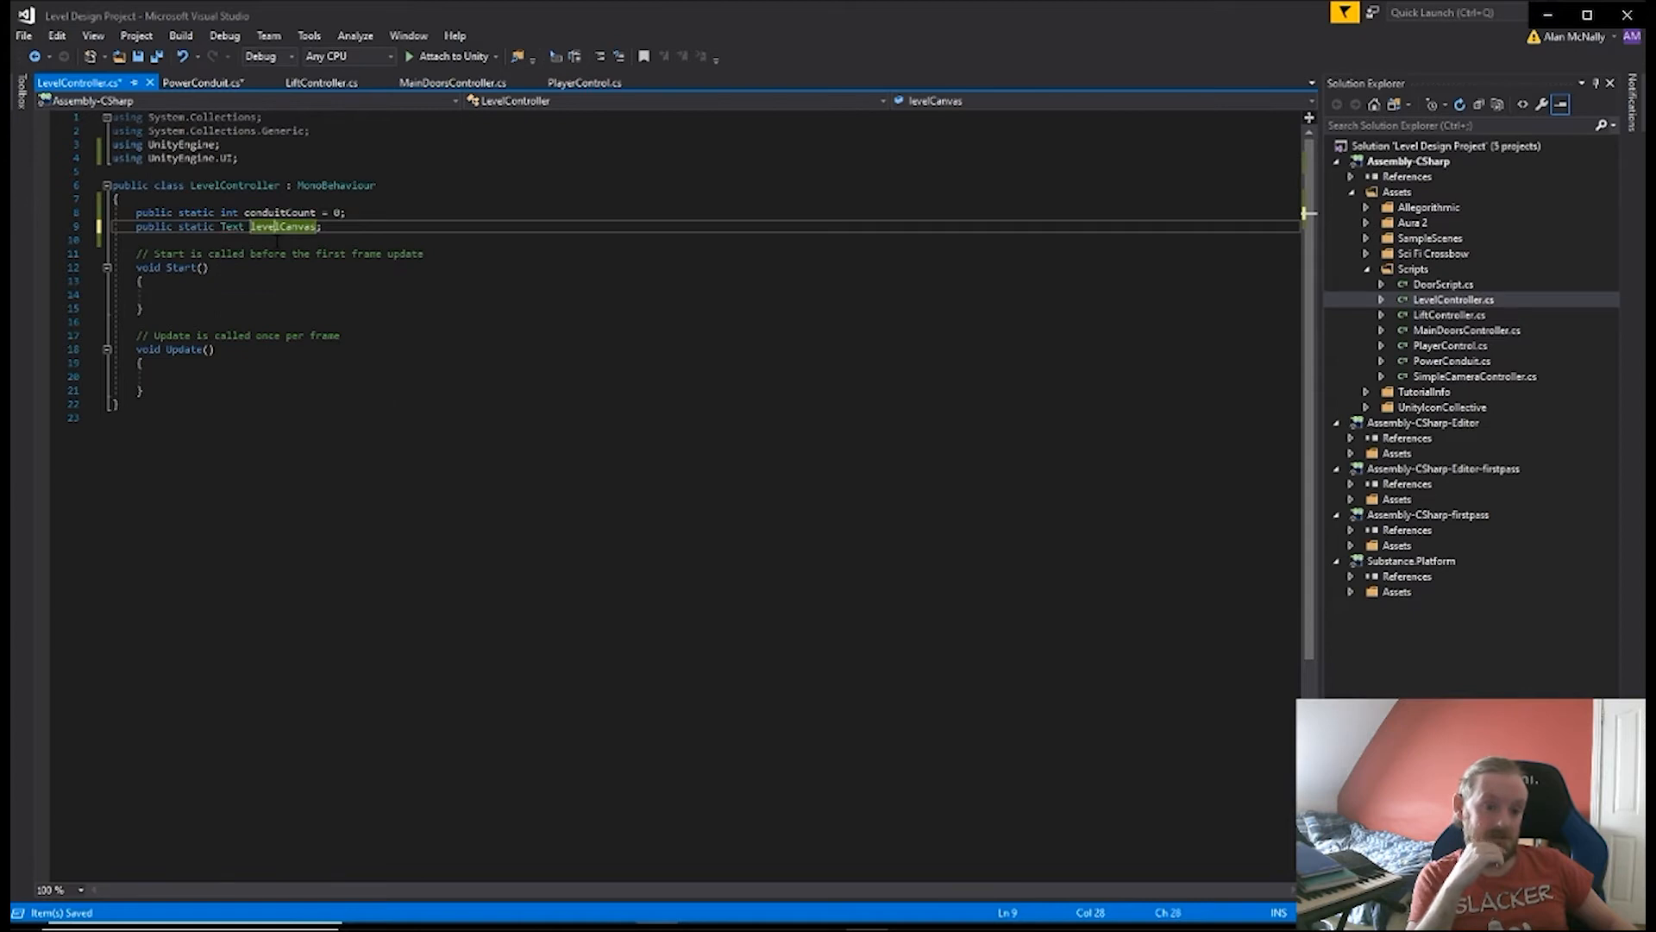
pyautogui.press('BackSpace')
pyautogui.press('BackSpace')
pyautogui.press('BackSpace')
pyautogui.press('BackSpace')
pyautogui.press('BackSpace')
pyautogui.press('BackSpace')
pyautogui.press('BackSpace')
pyautogui.press('BackSpace')
pyautogui.press('BackSpace')
pyautogui.press('BackSpace')
pyautogui.write('powe')
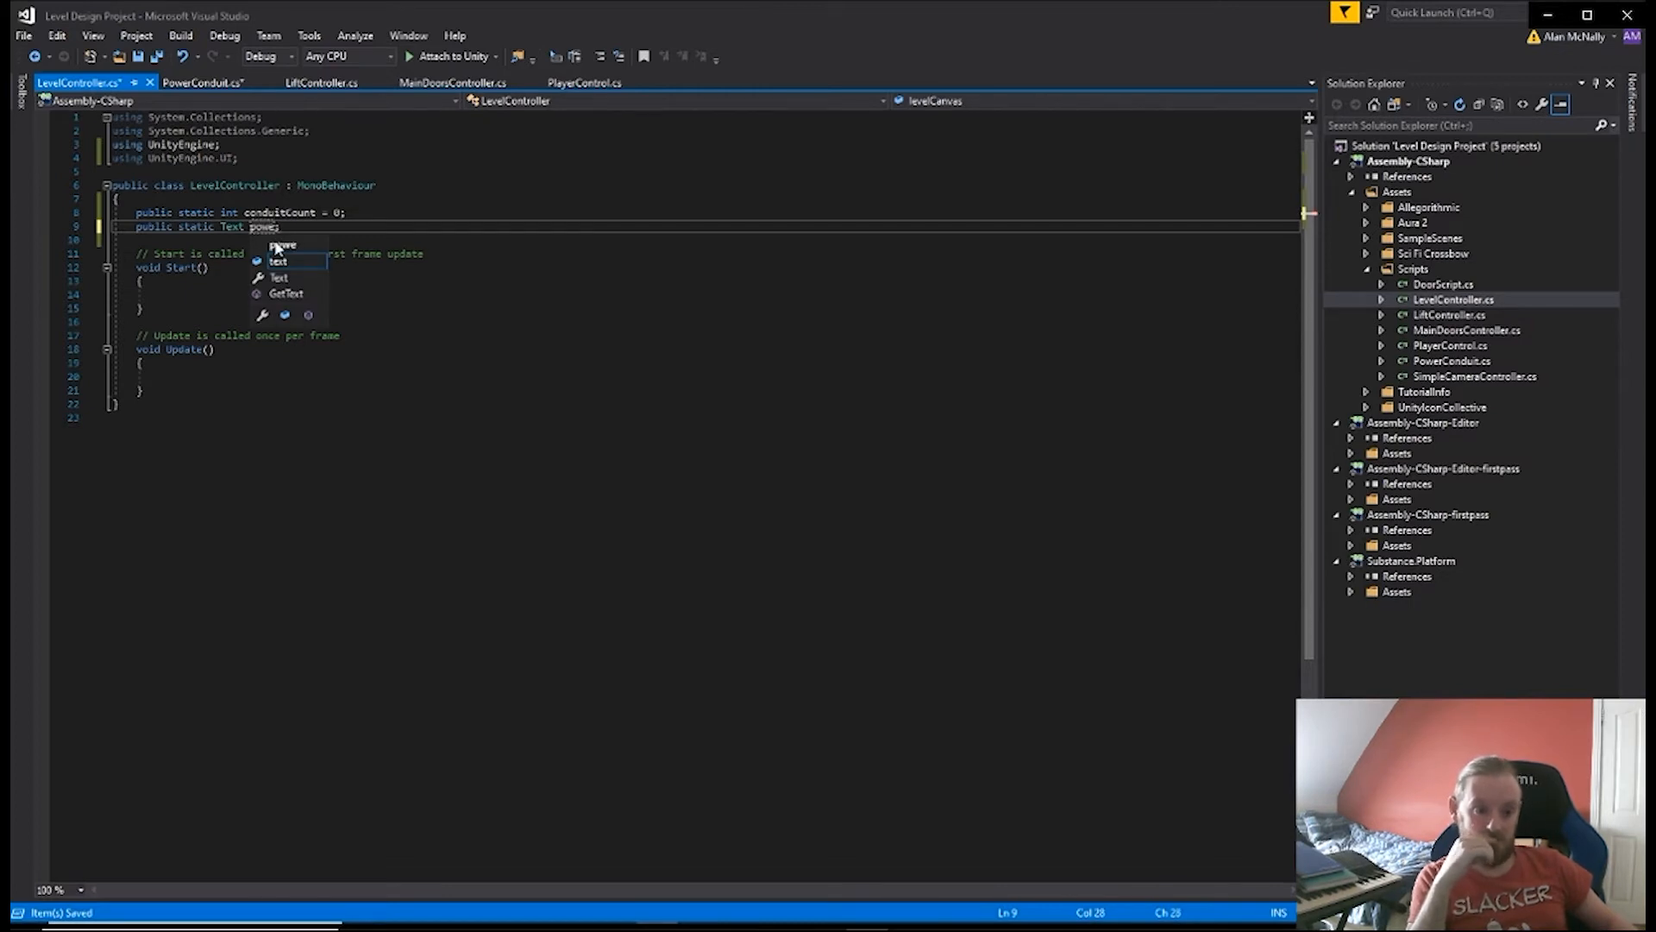
pyautogui.write('rConduits')
pyautogui.press('Escape')
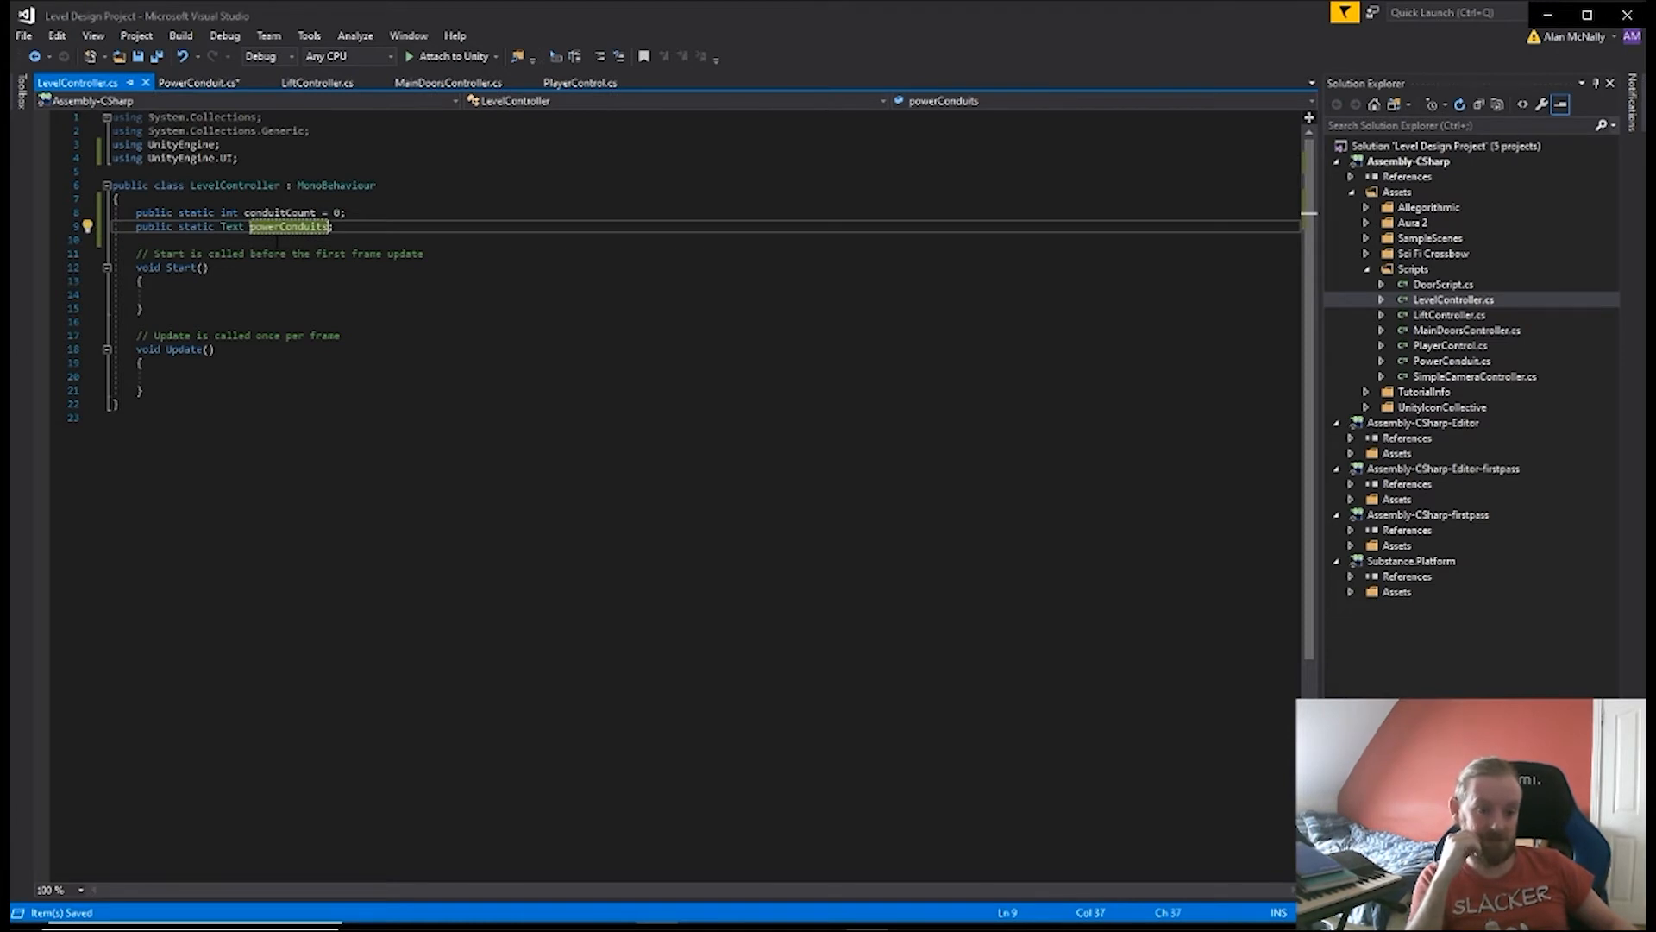
# - Start an assignment to LevelController.powerConduits below the conduitCount++ line in PowerConduit.cs
pyautogui.click(200, 83)
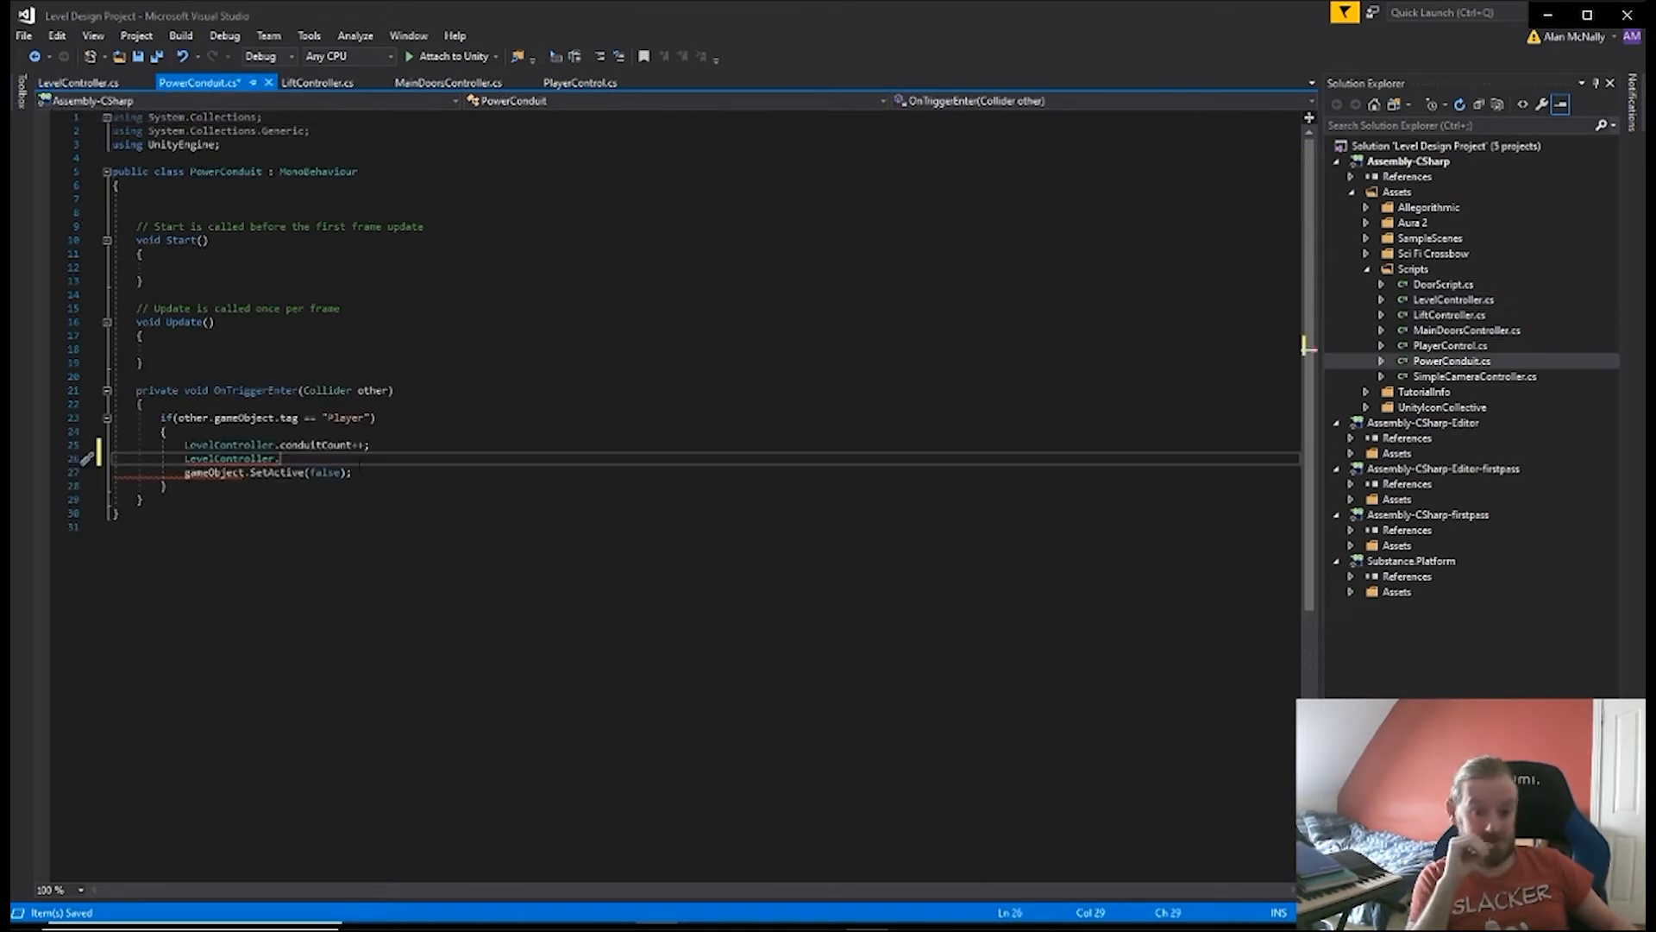
pyautogui.write('powerConduits')
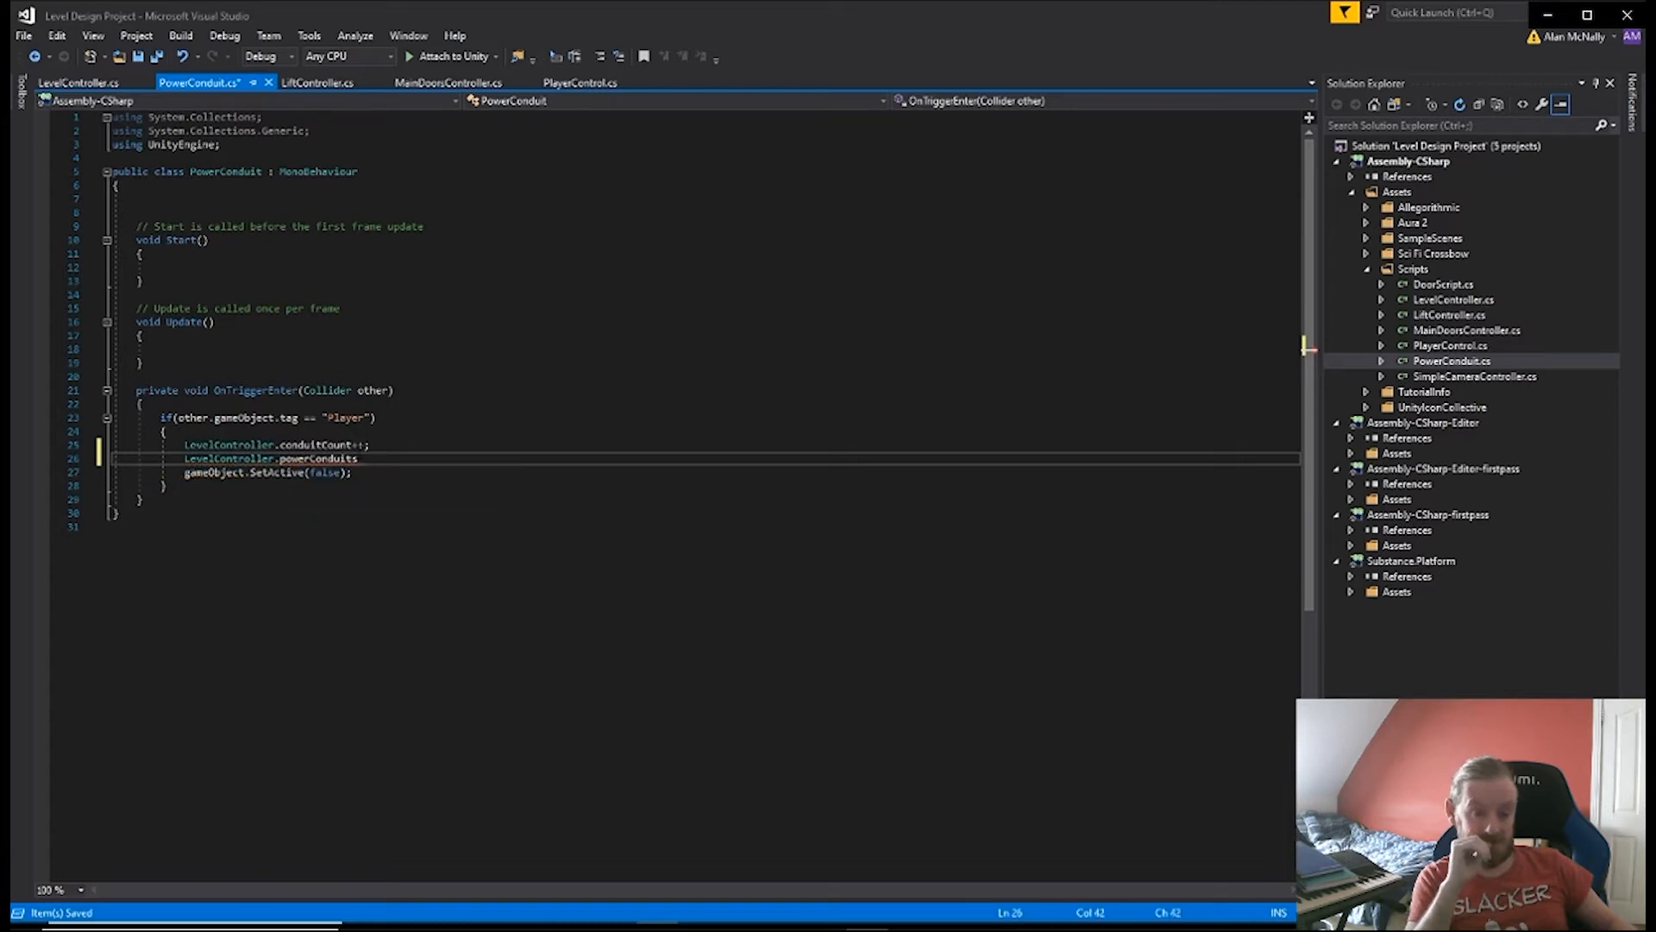
pyautogui.write(' = ')
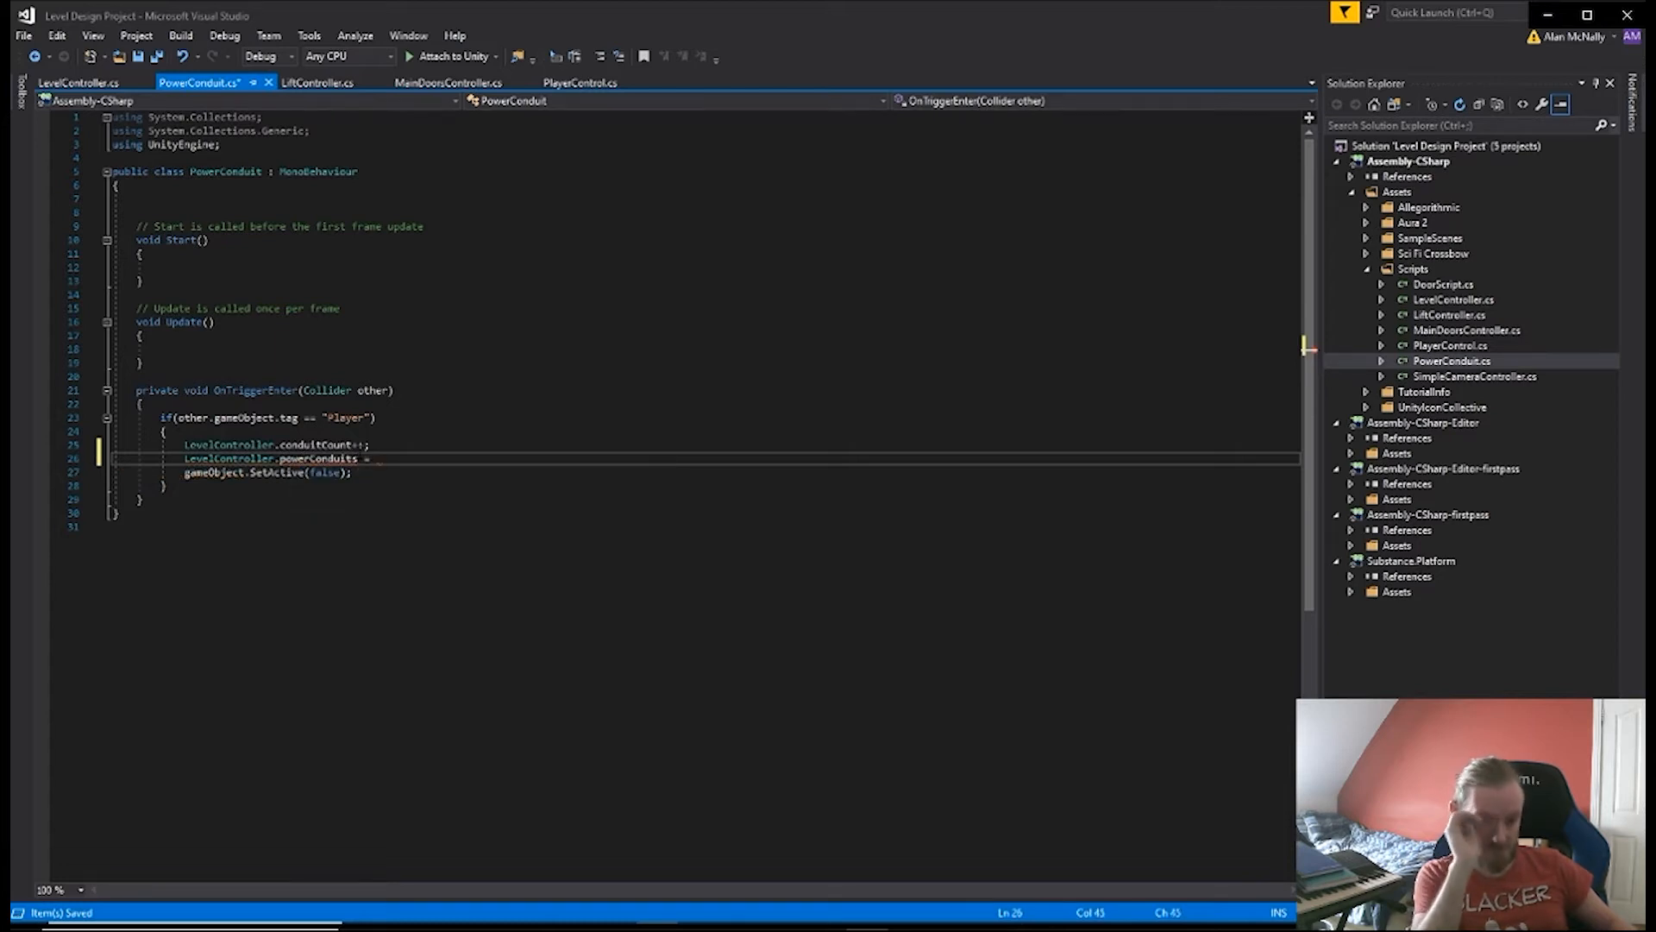
pyautogui.write('(')
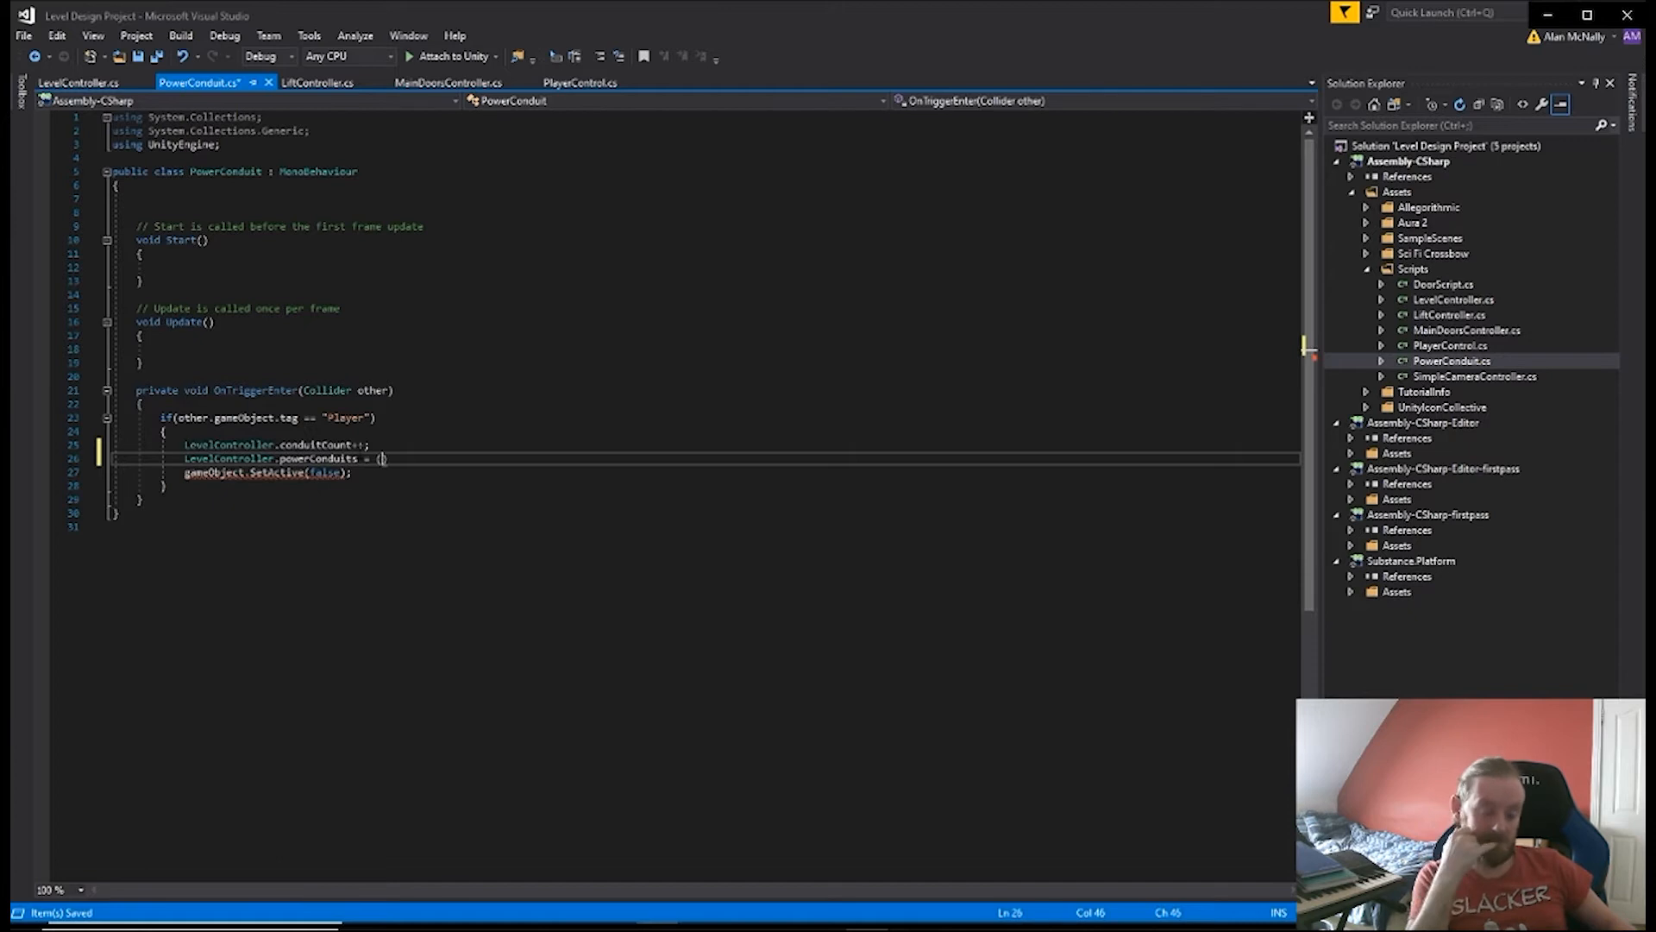
pyautogui.press('BackSpace')
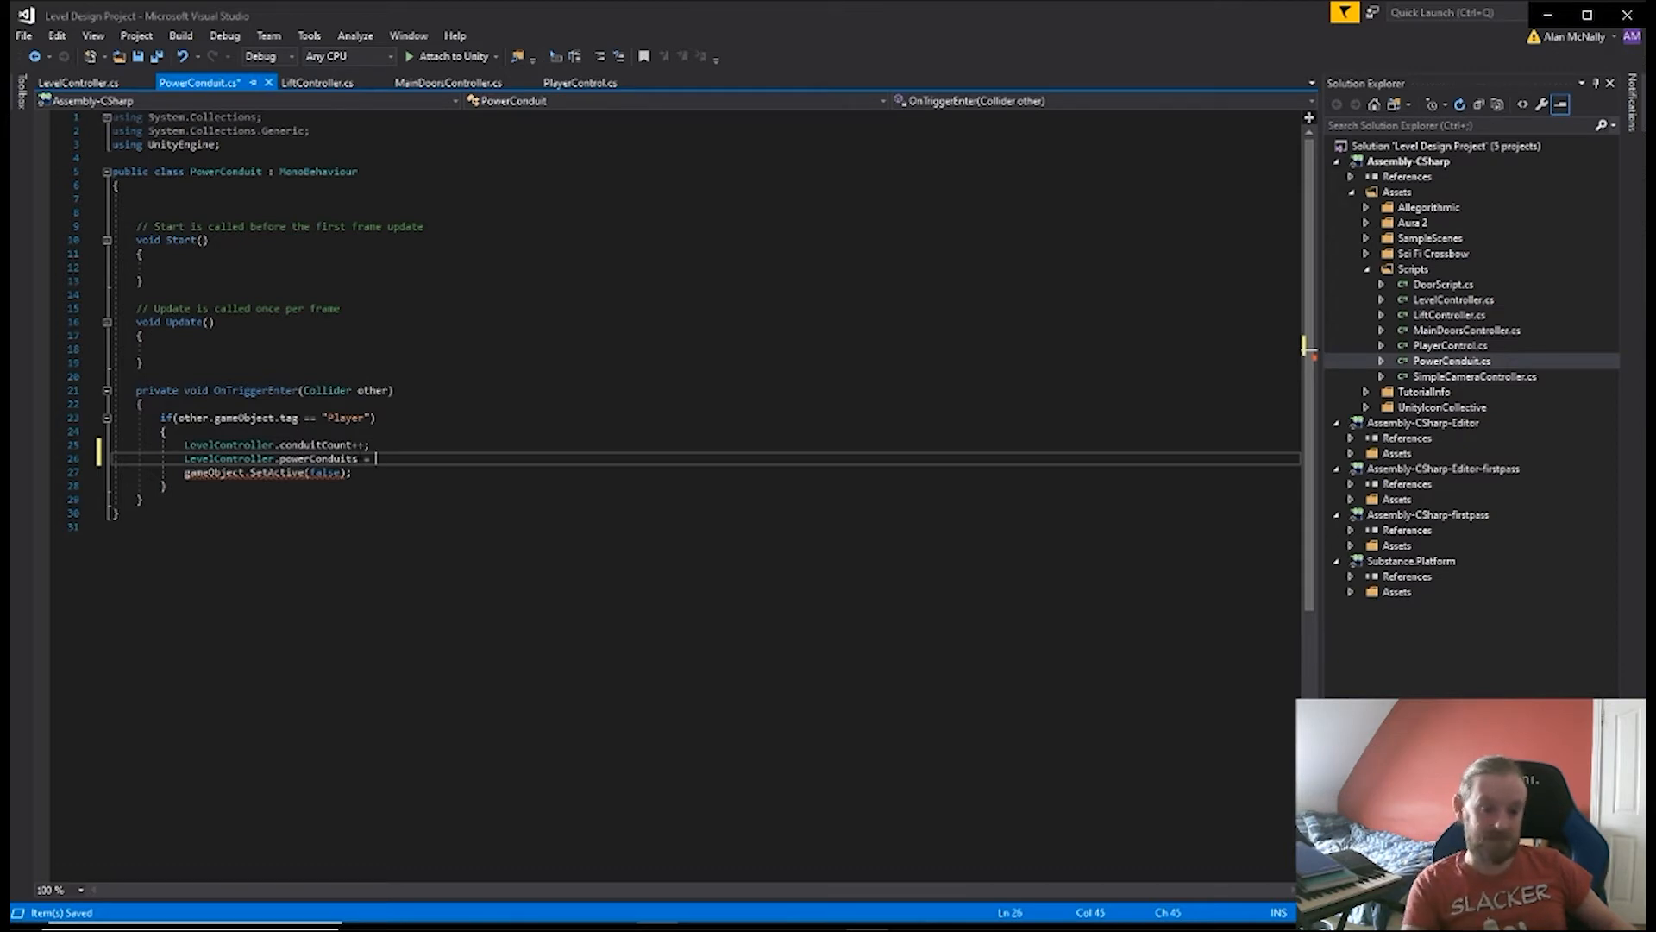
pyautogui.moveTo(373, 490)
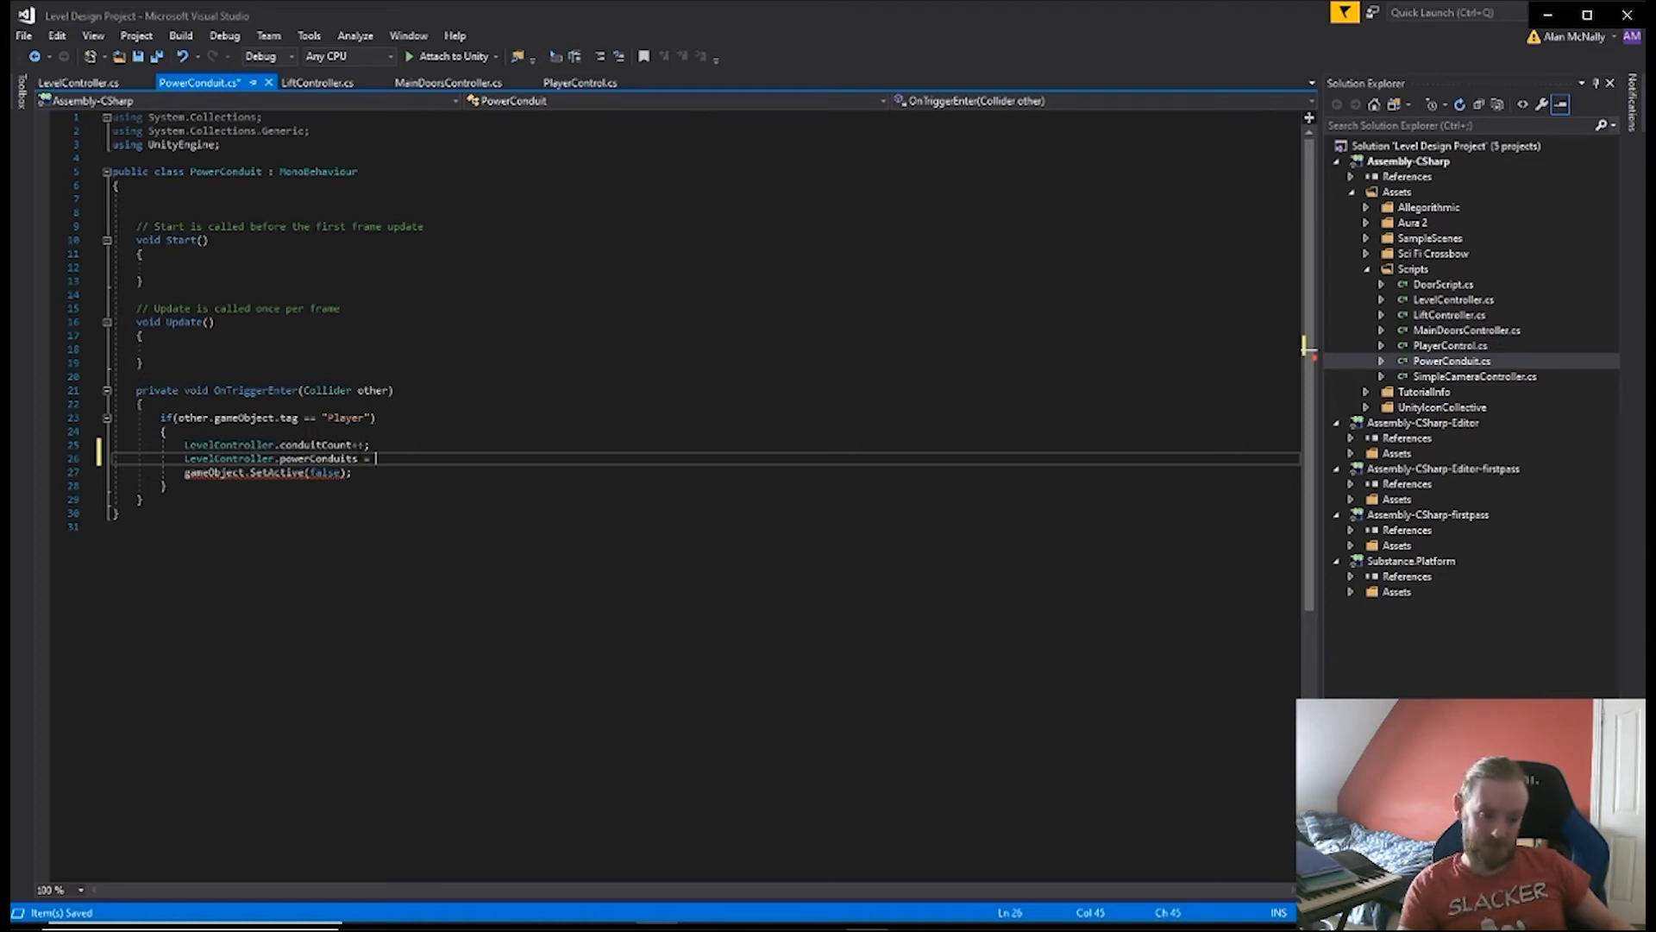
pyautogui.write('con')
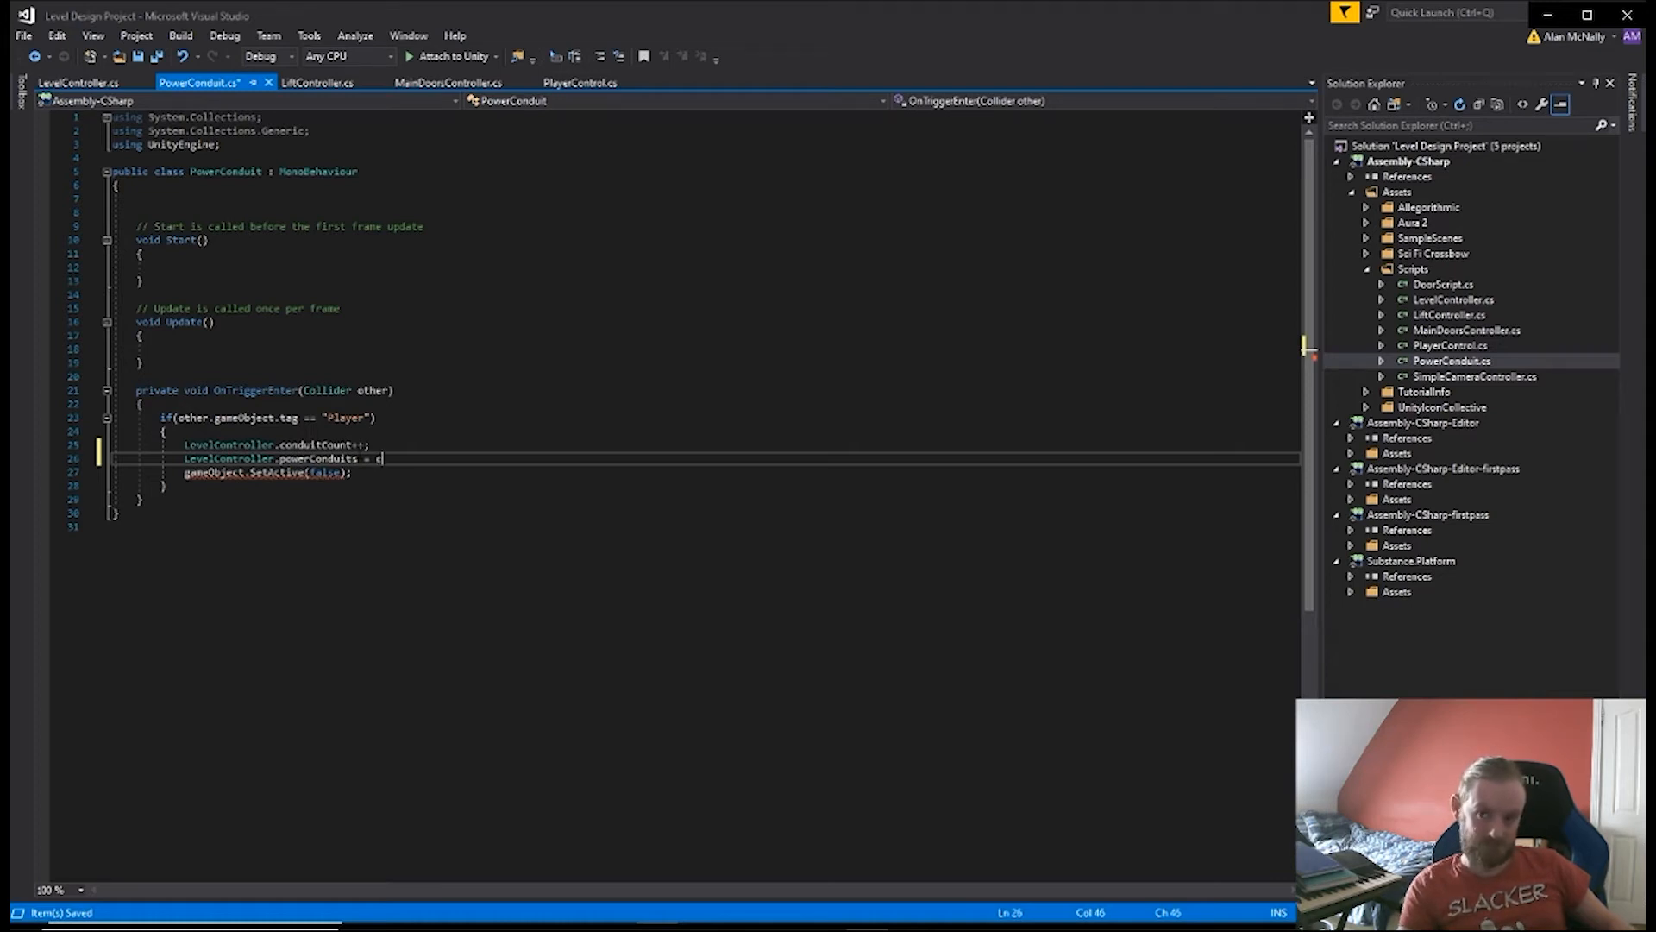
pyautogui.write('dui')
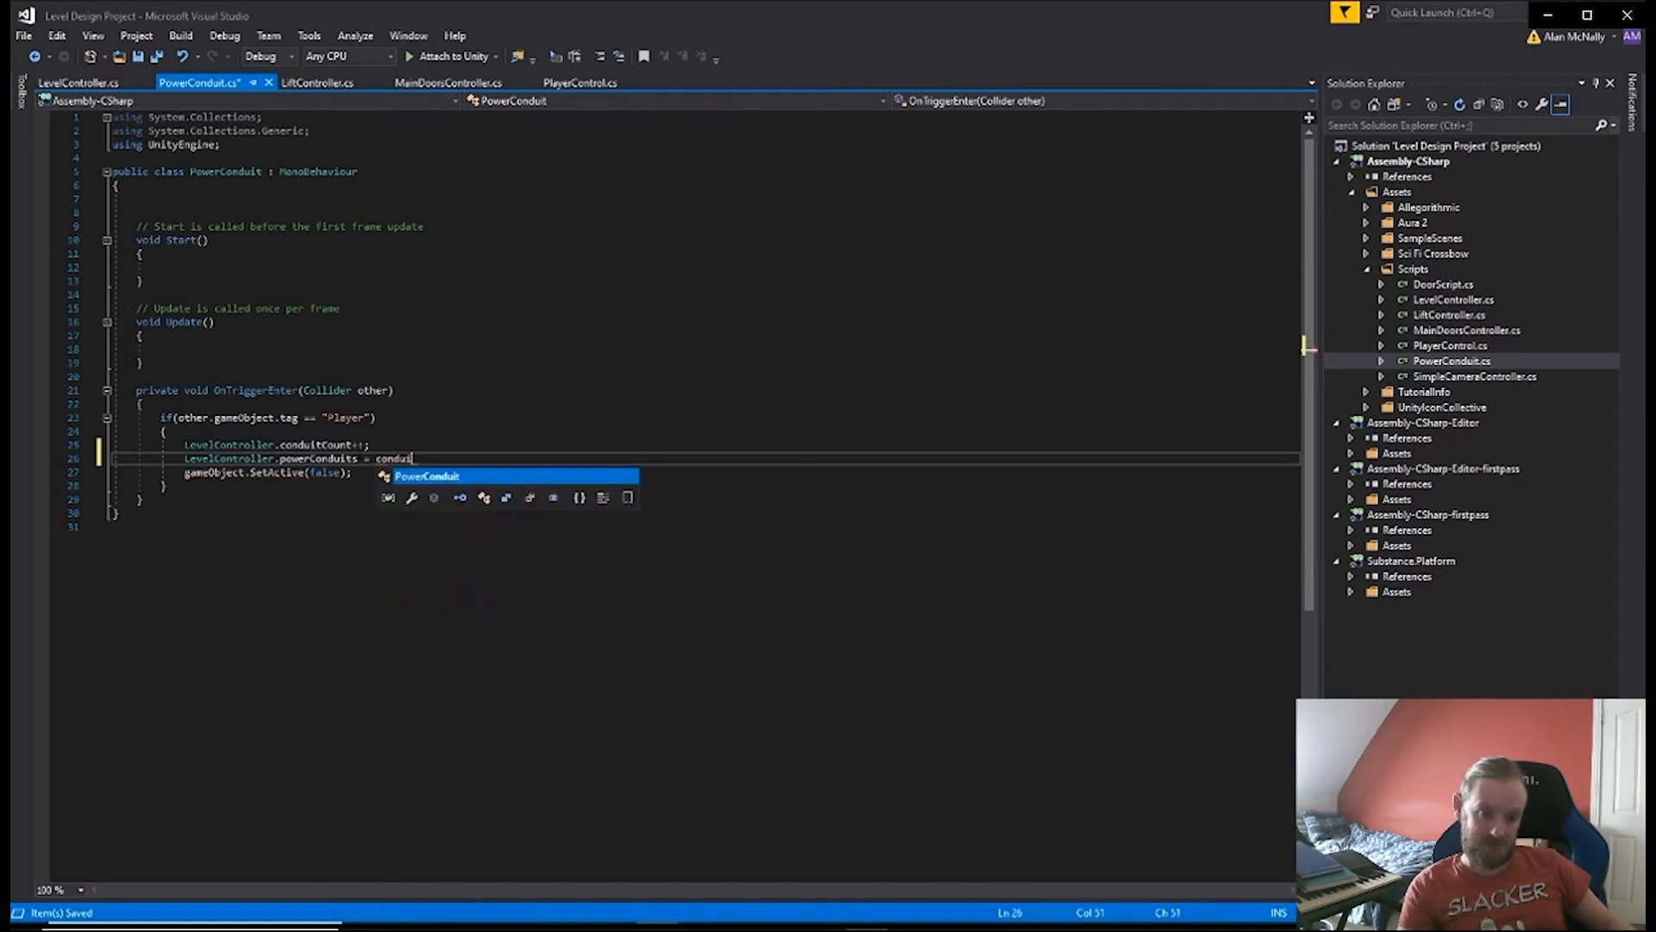
pyautogui.press('BackSpace')
pyautogui.press('BackSpace')
pyautogui.press('BackSpace')
pyautogui.press('BackSpace')
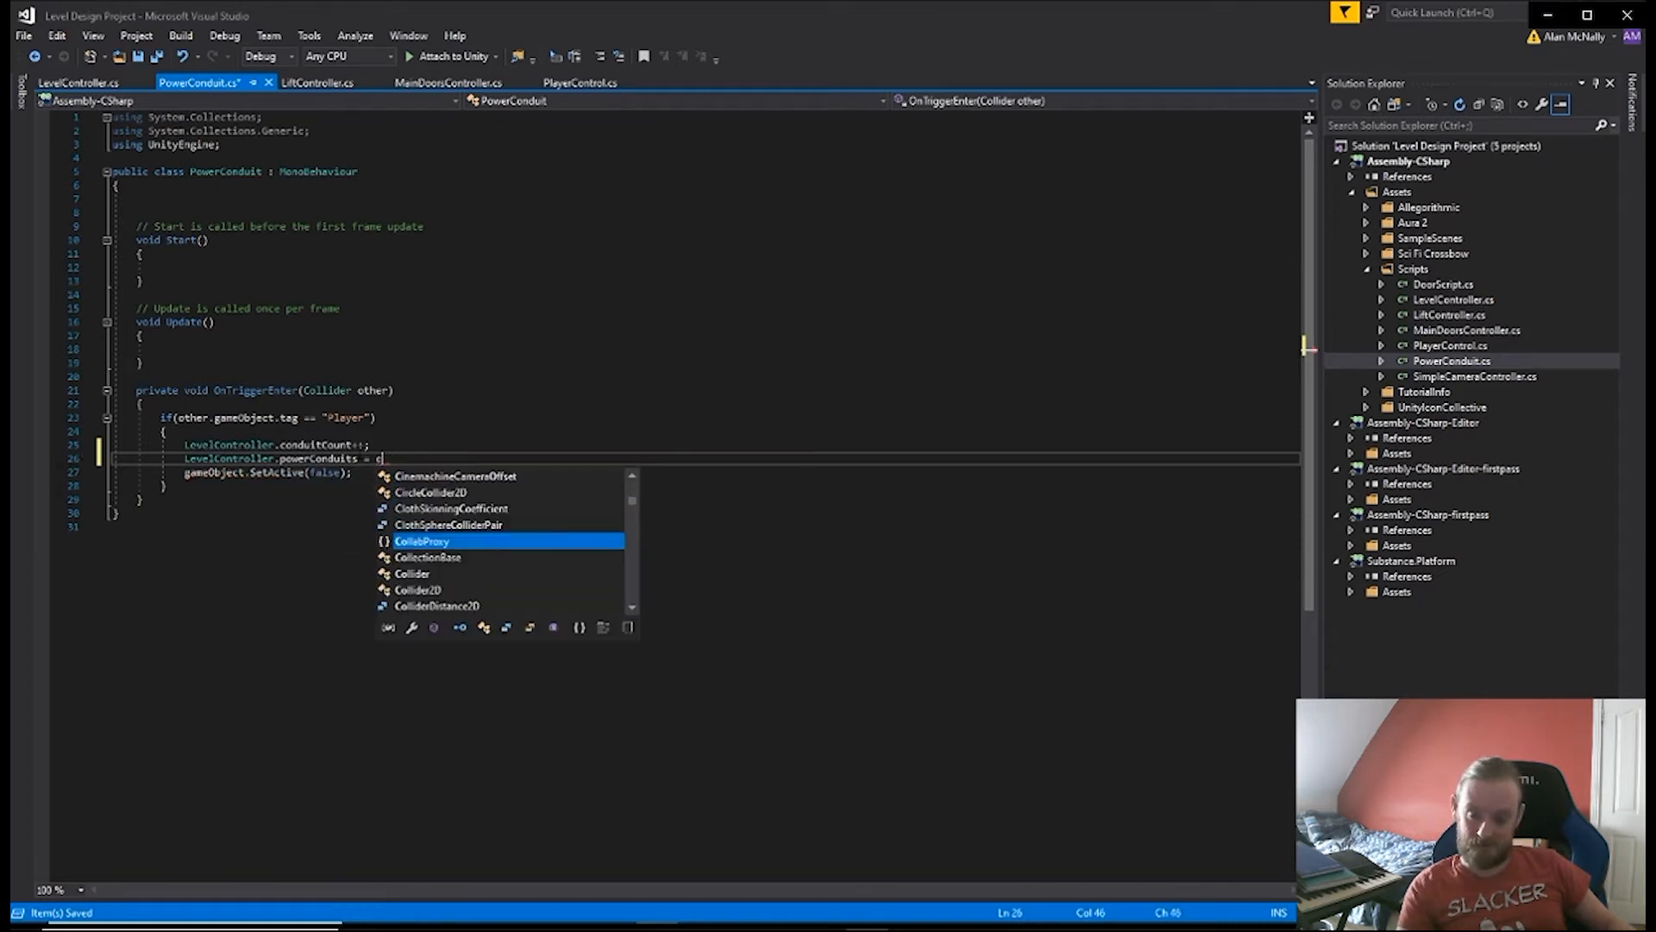
# - Complete the powerConduits assignment with LevelController.conduitCount as its value, ending the statement with a semicolon
pyautogui.write('level')
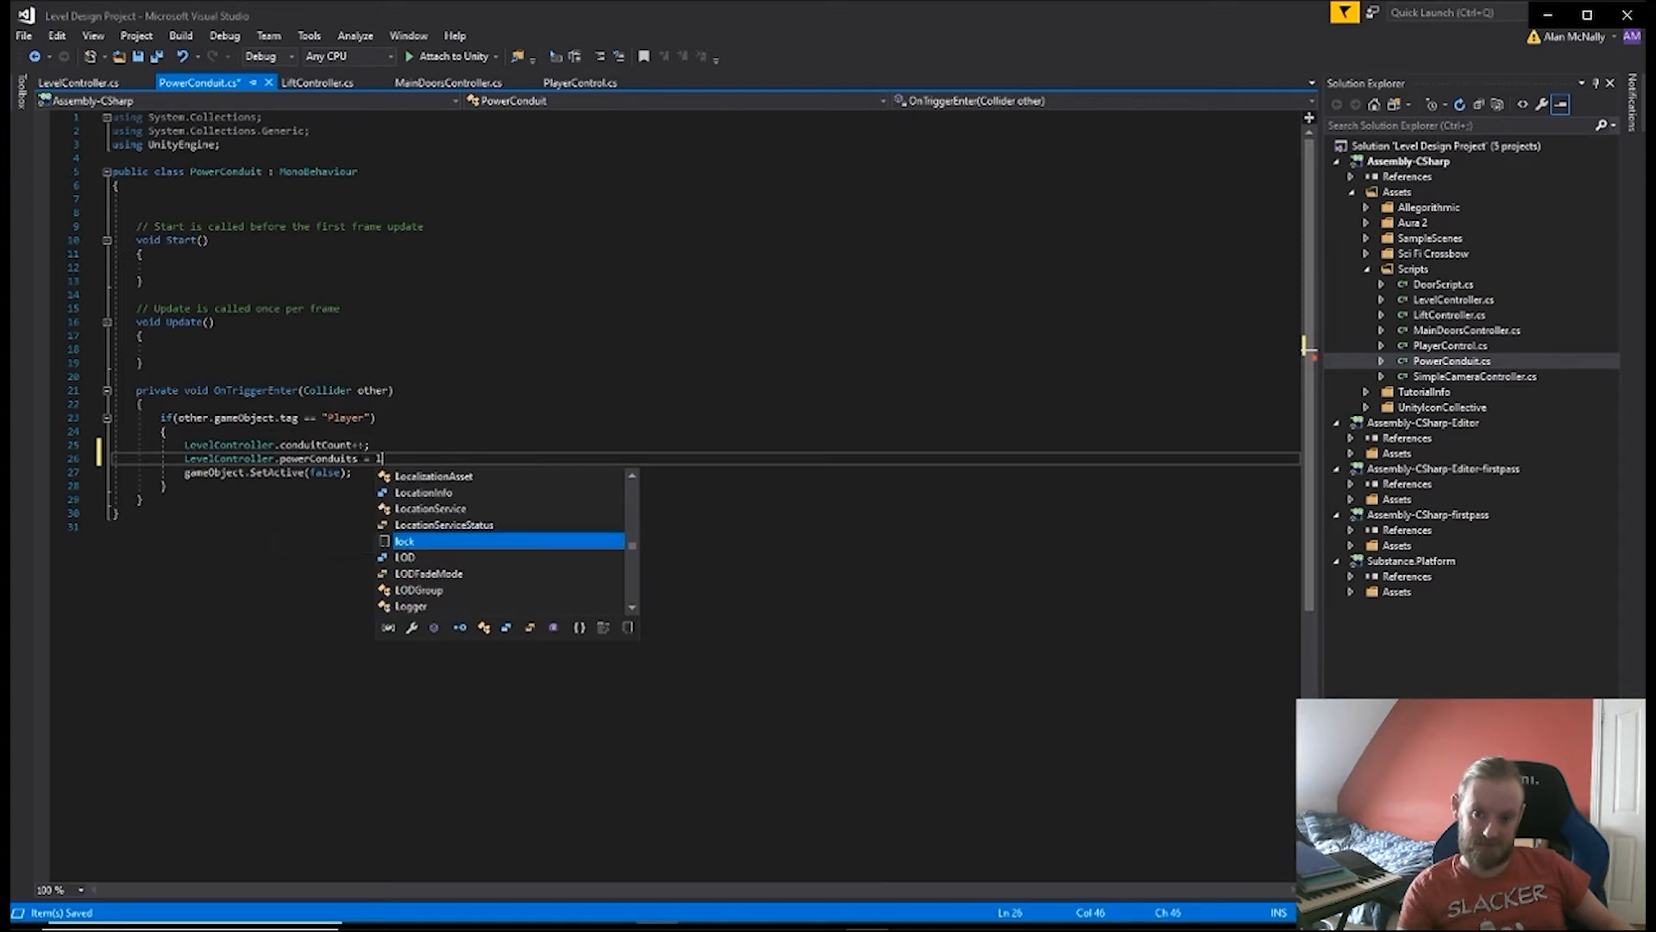
pyautogui.press('Tab')
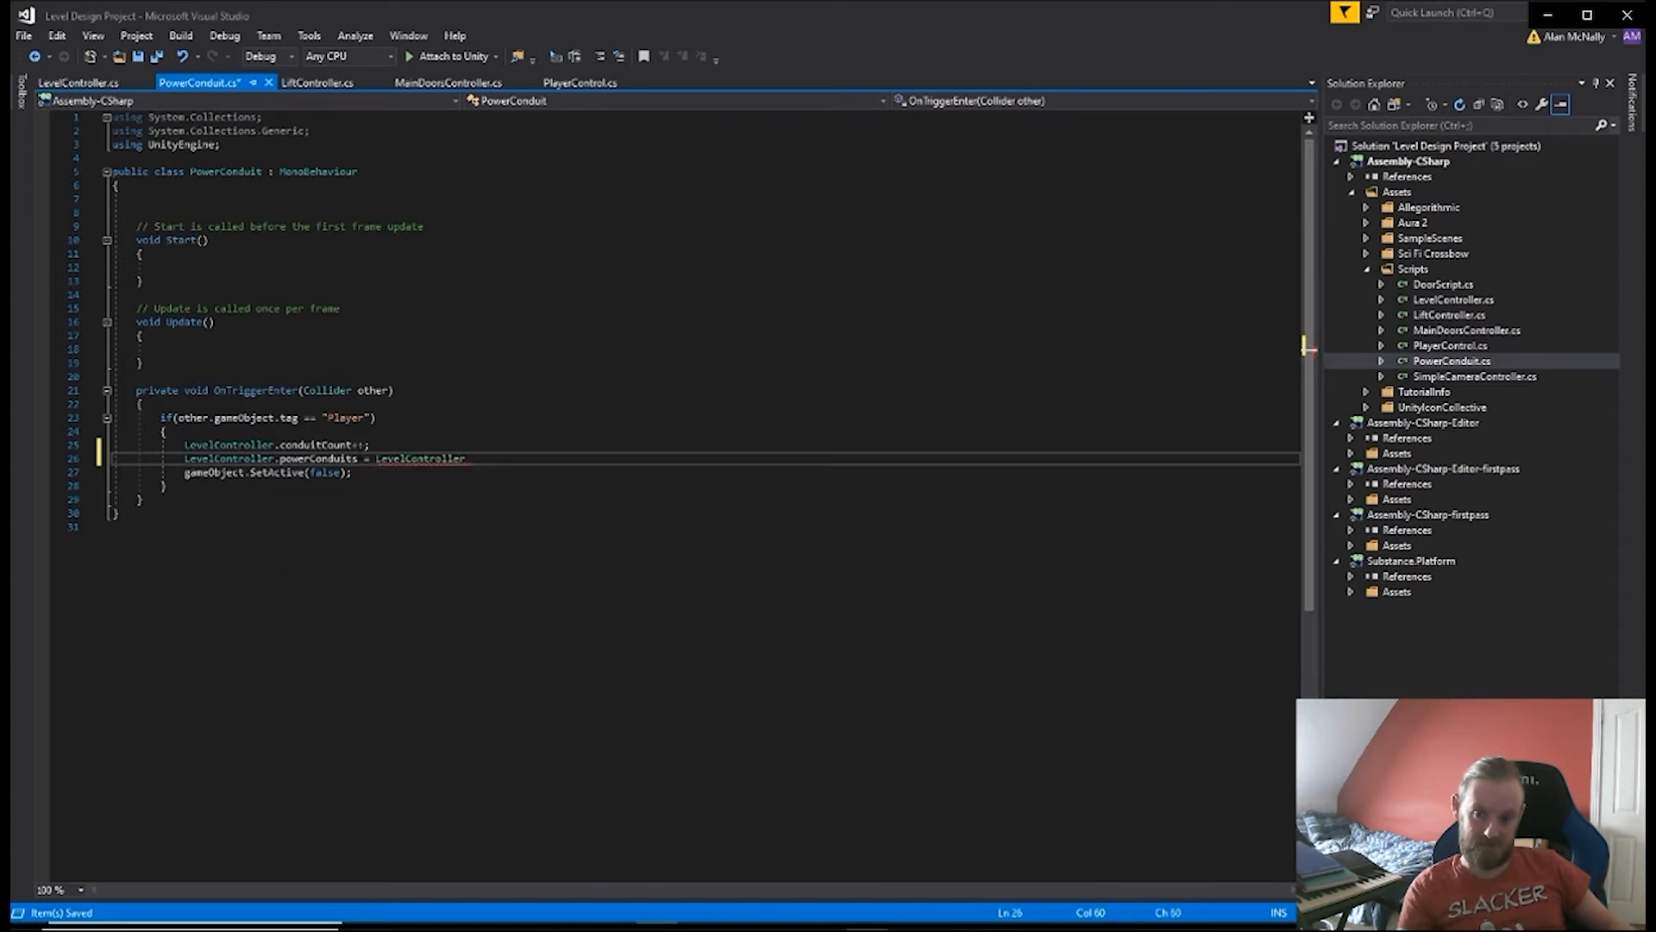
pyautogui.write('.con')
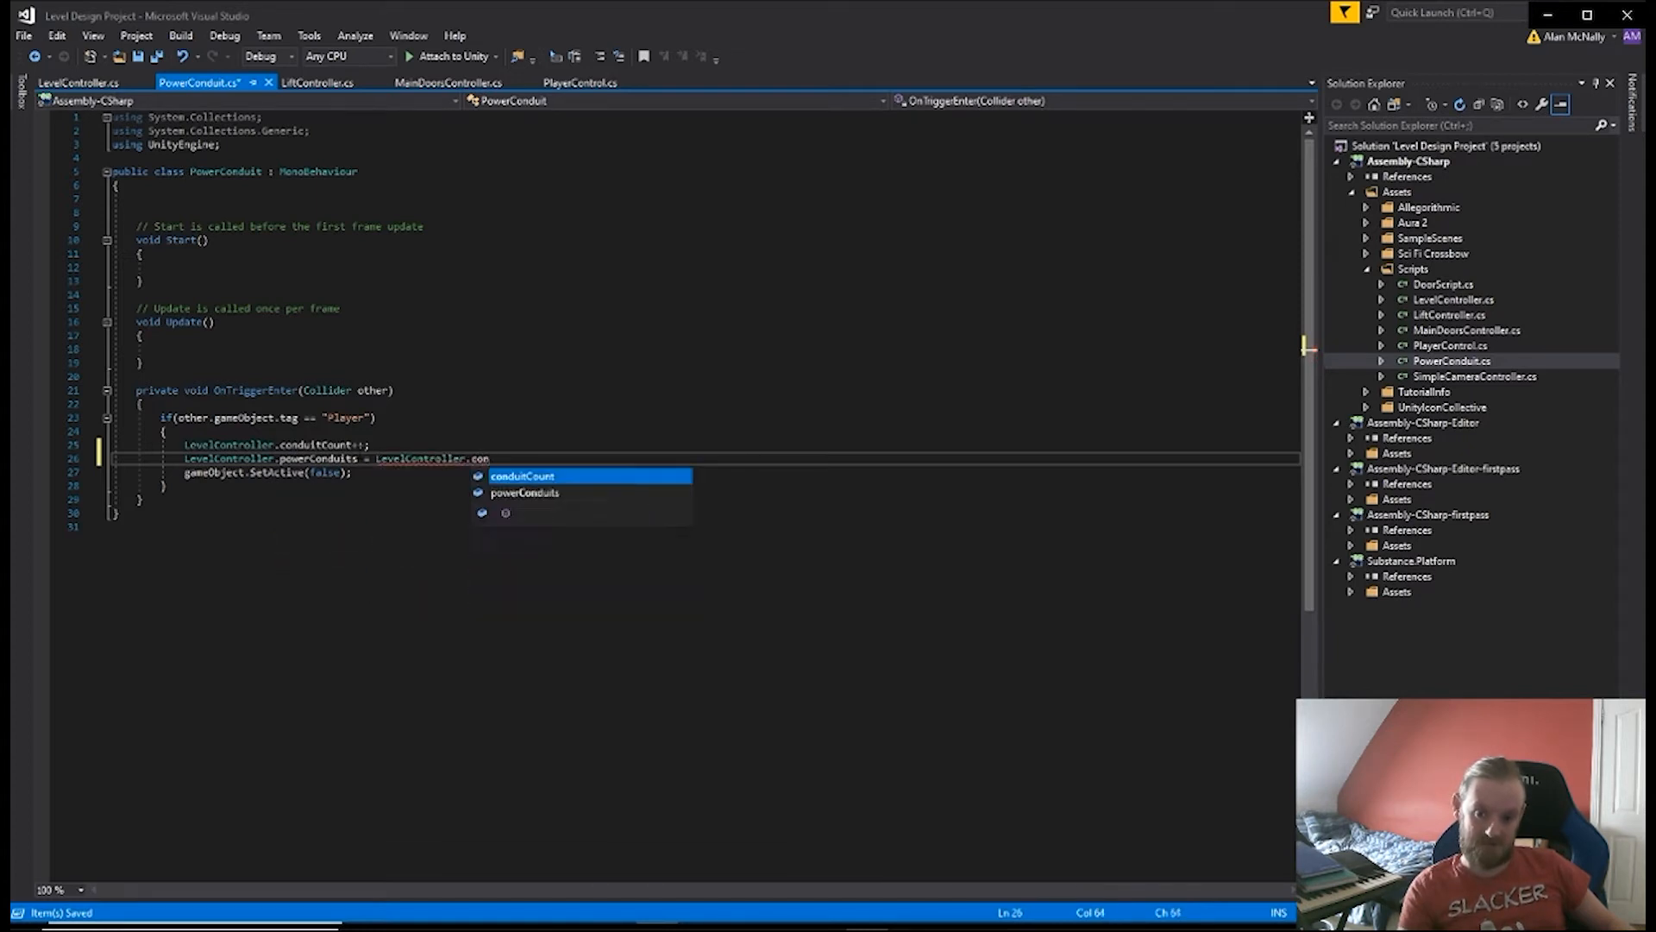
pyautogui.press('Tab')
pyautogui.write(';')
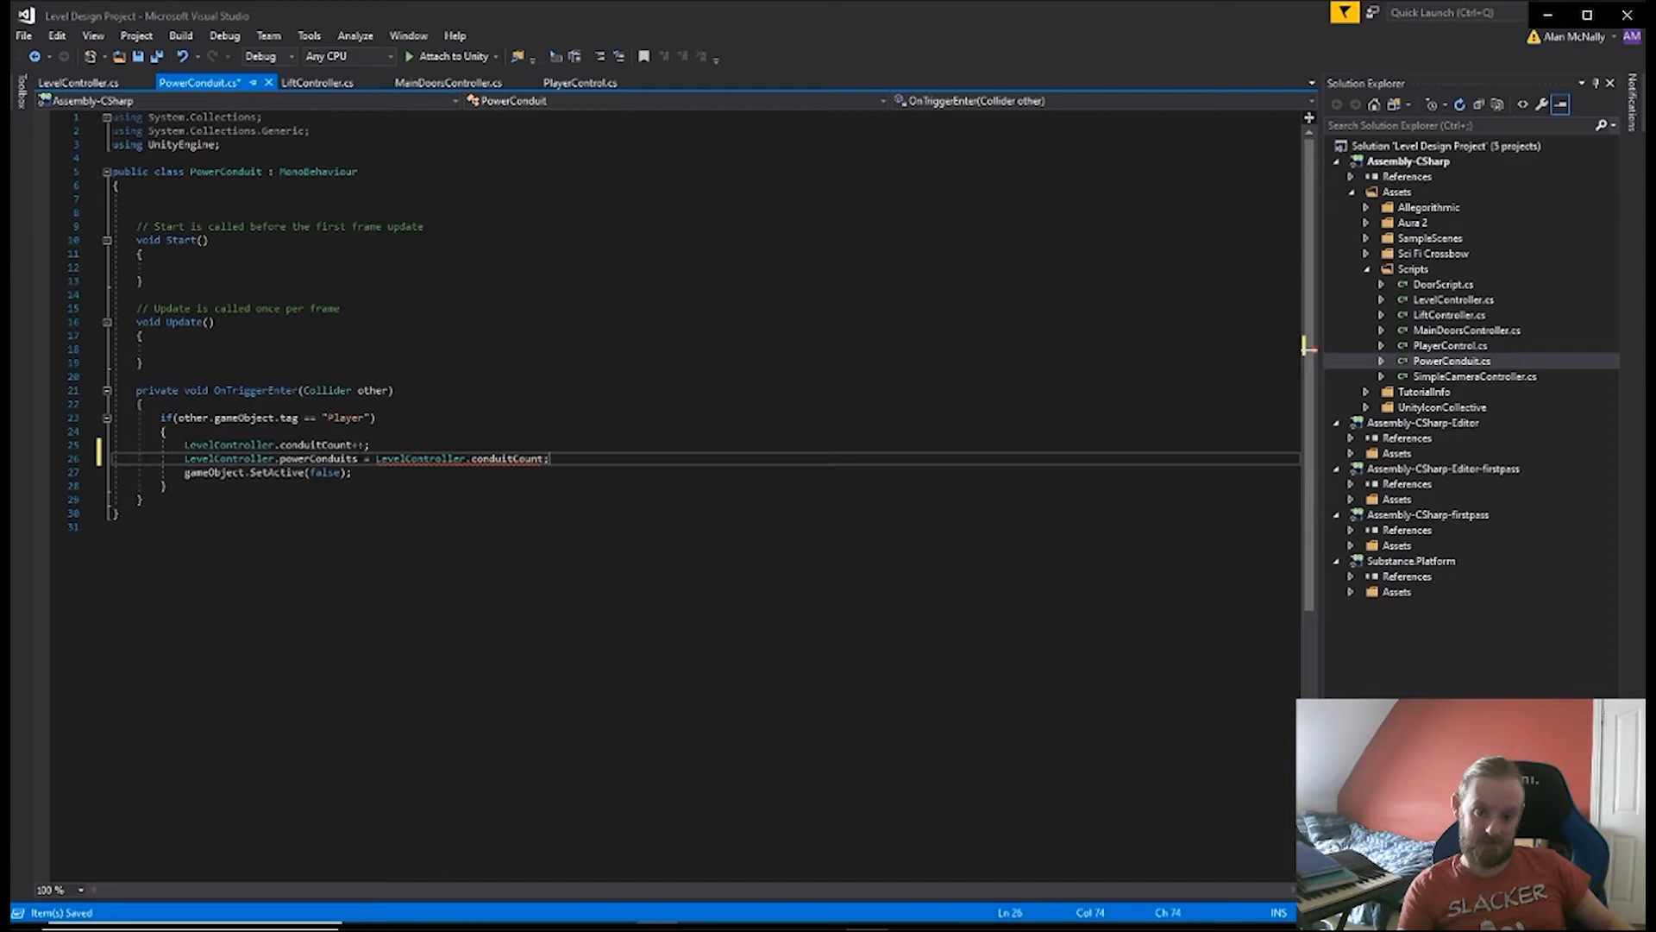
pyautogui.moveTo(512, 459)
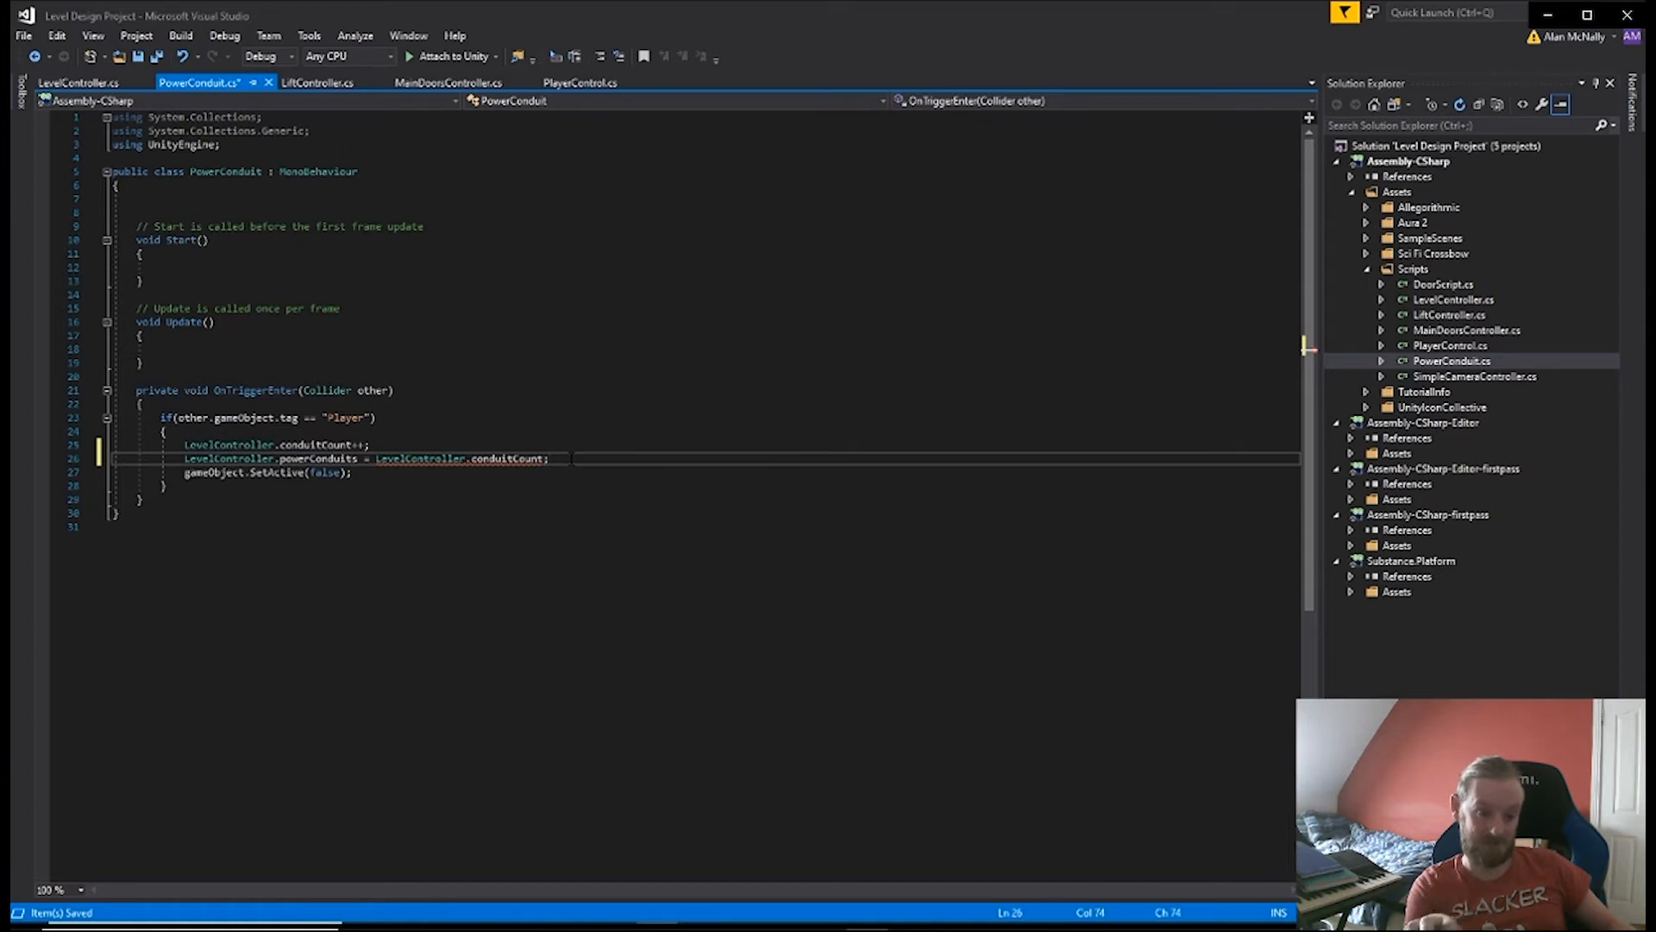
pyautogui.moveTo(440, 727)
pyautogui.moveTo(455, 838); pyautogui.dragTo(464, 842)
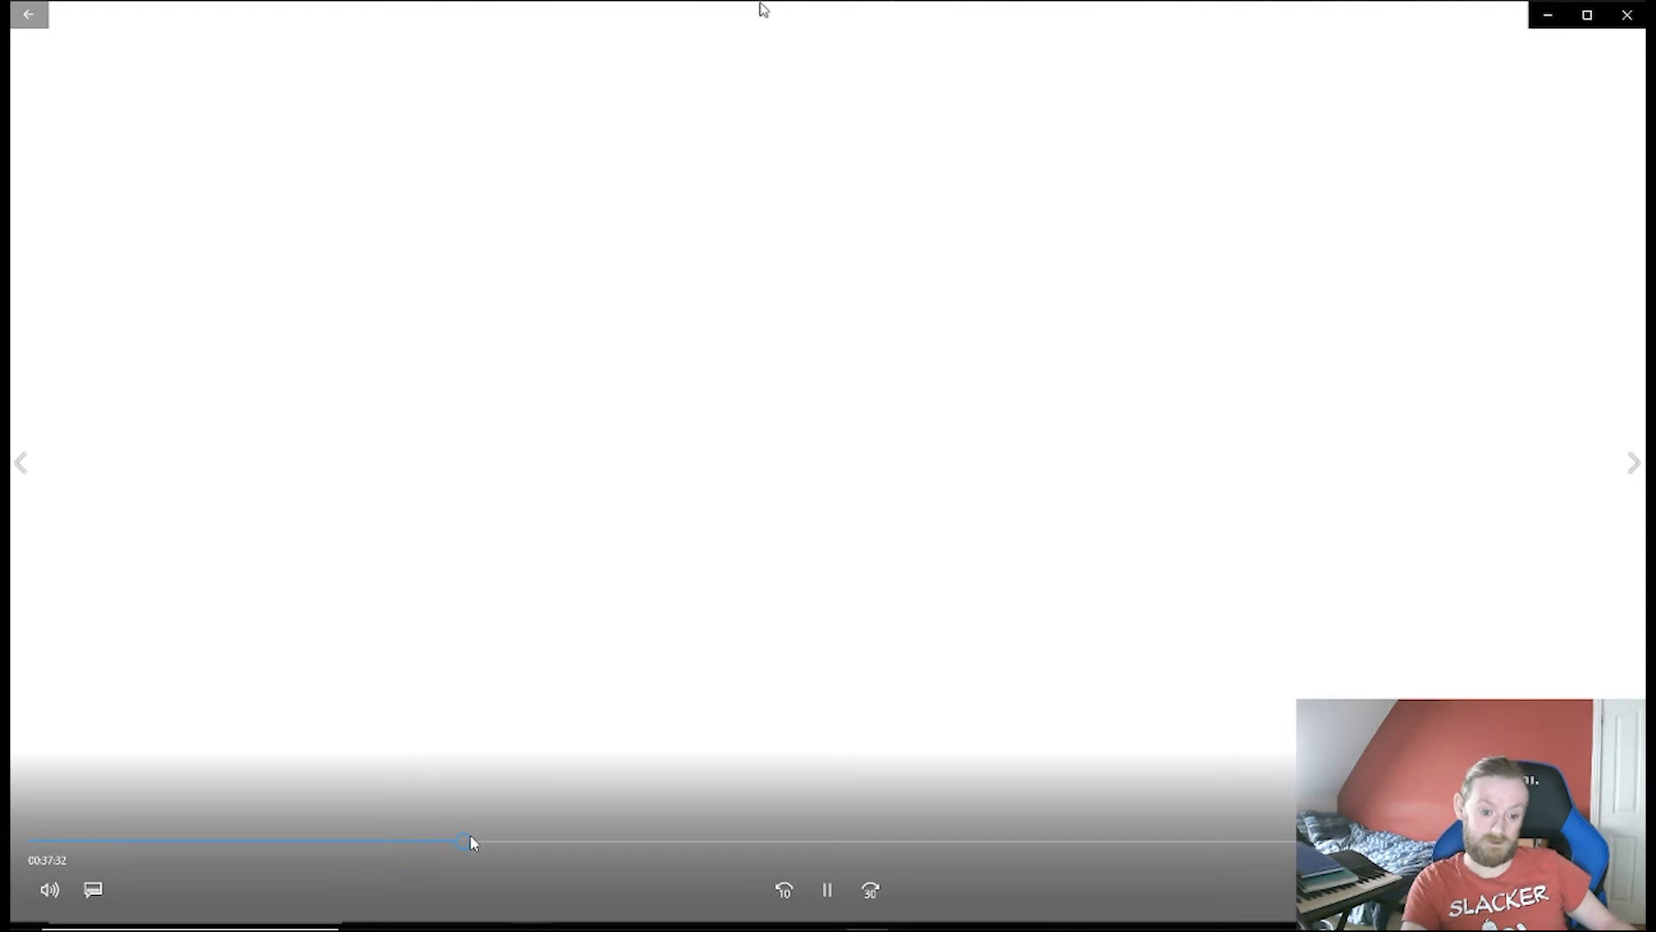
pyautogui.moveTo(470, 837); pyautogui.dragTo(511, 843)
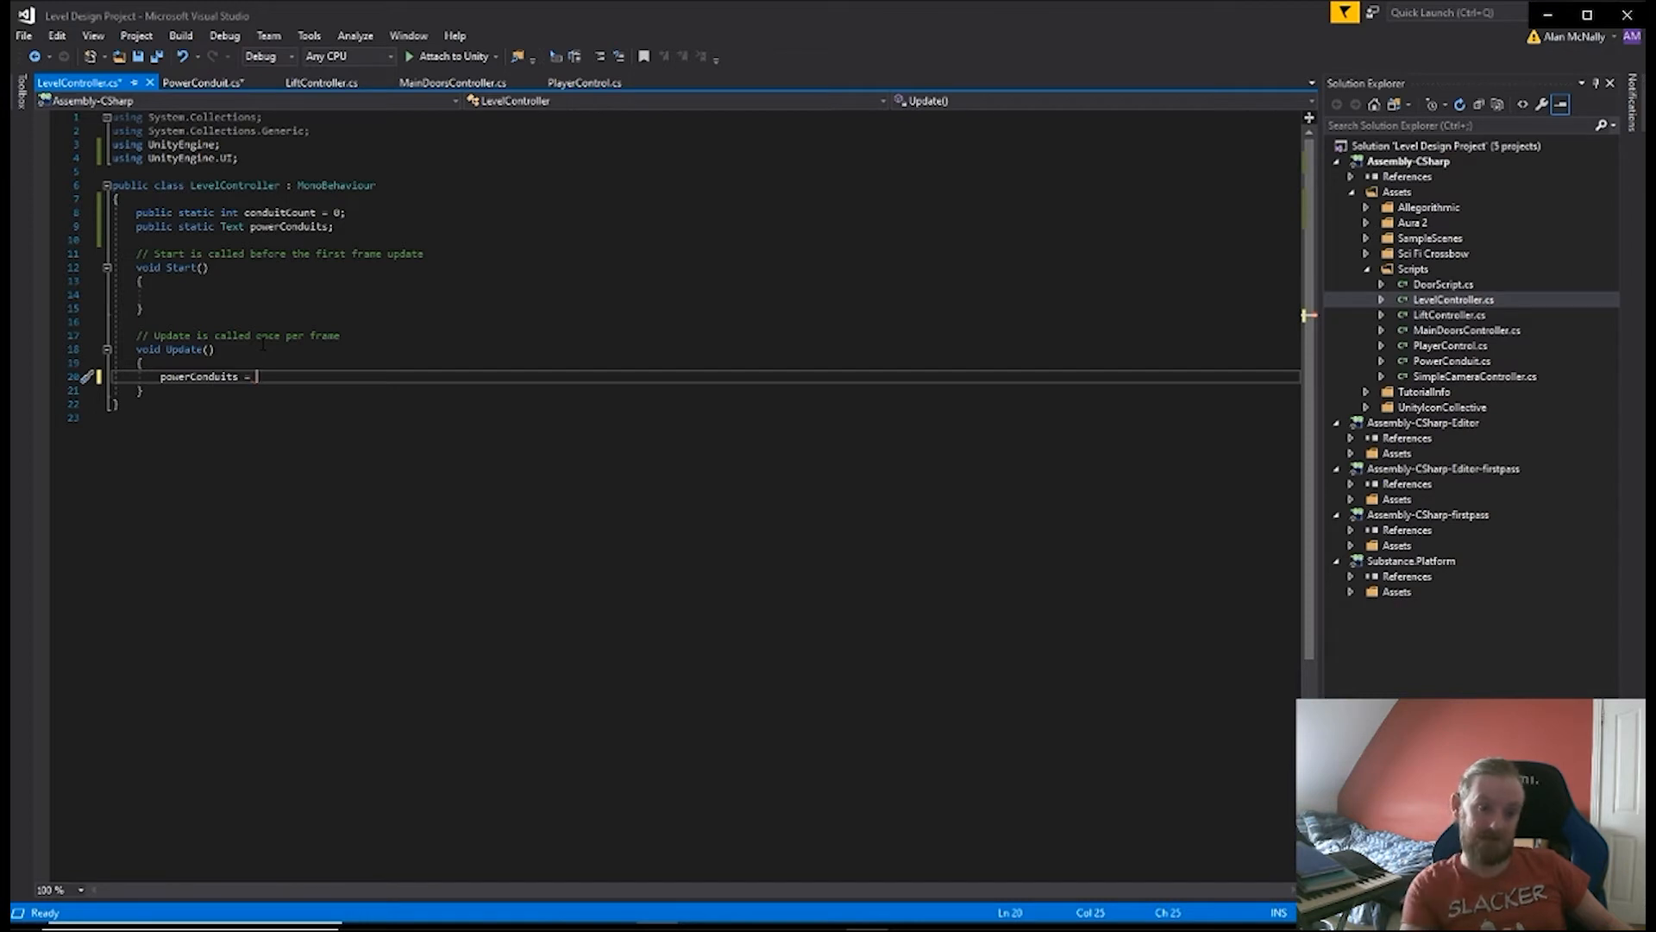
pyautogui.moveTo(484, 615)
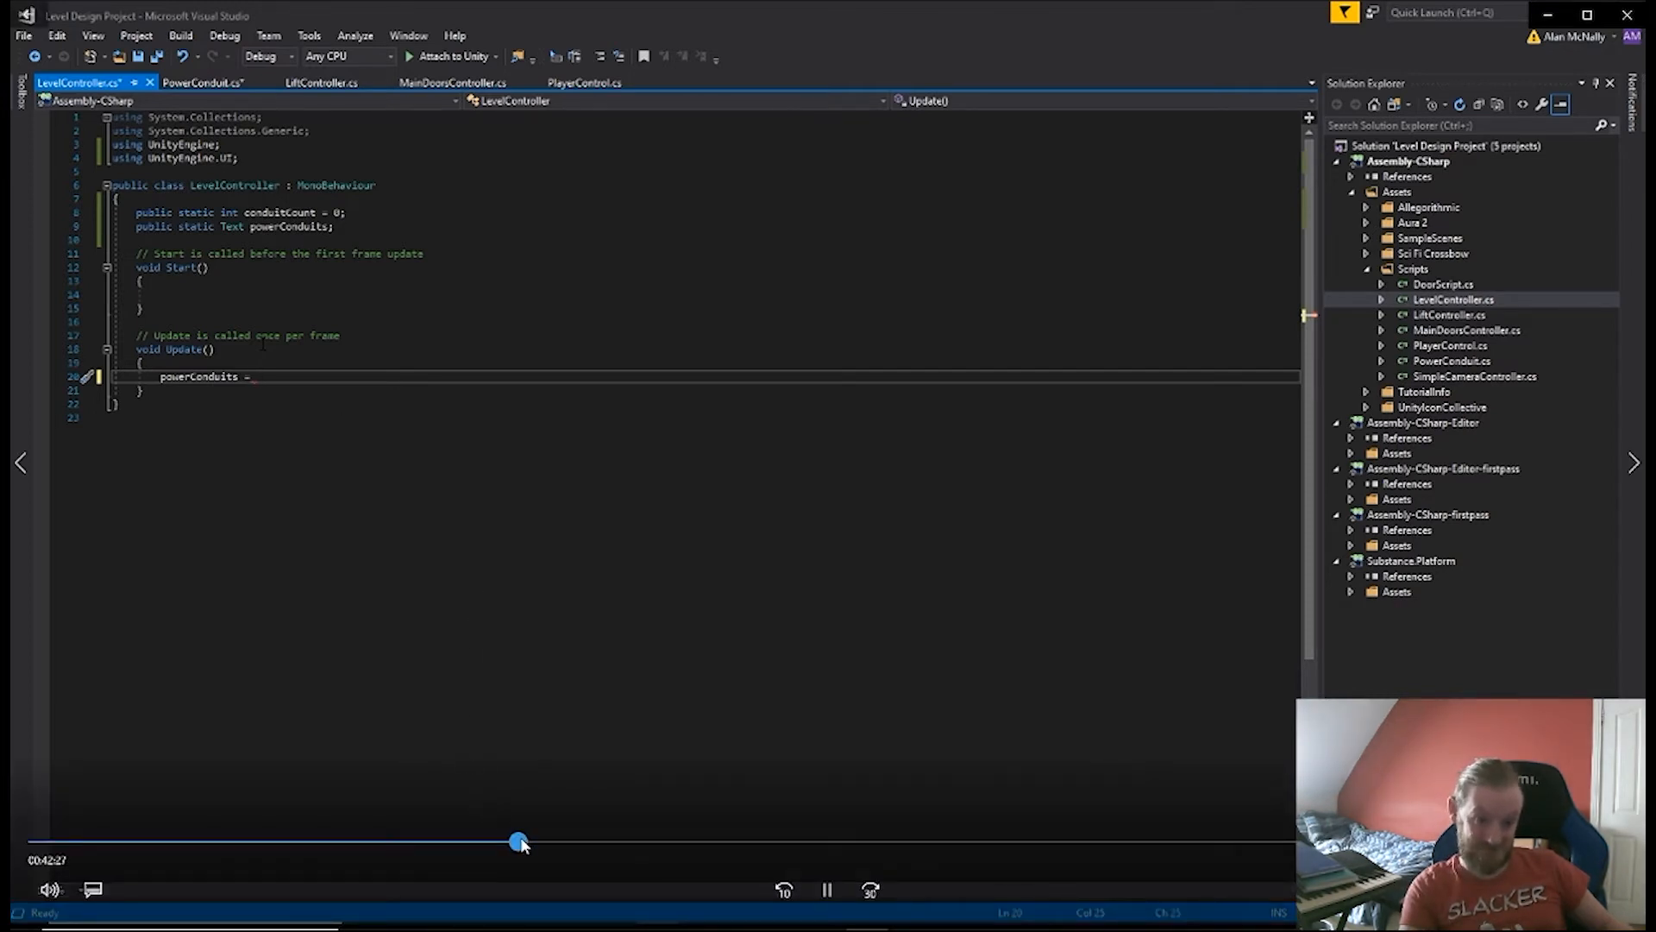
pyautogui.moveTo(518, 841); pyautogui.dragTo(557, 835)
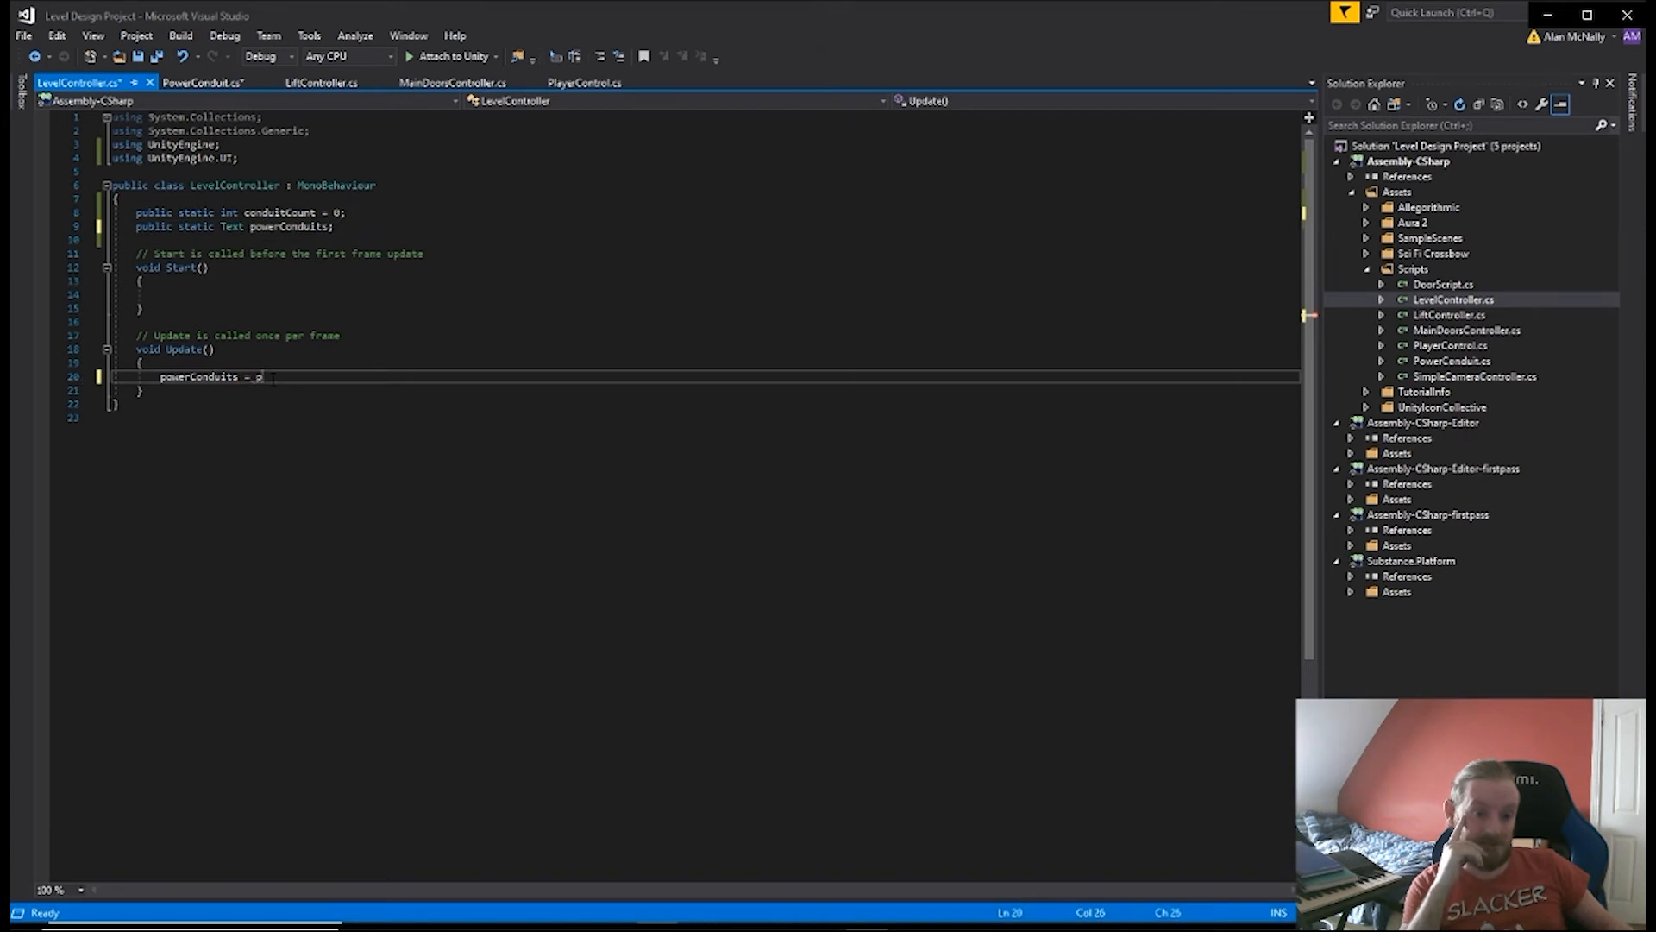
# - Complete the assignment in LevelController's Update method as powerConduits = powerConduits + conduitCount.ToString();
pyautogui.write('+')
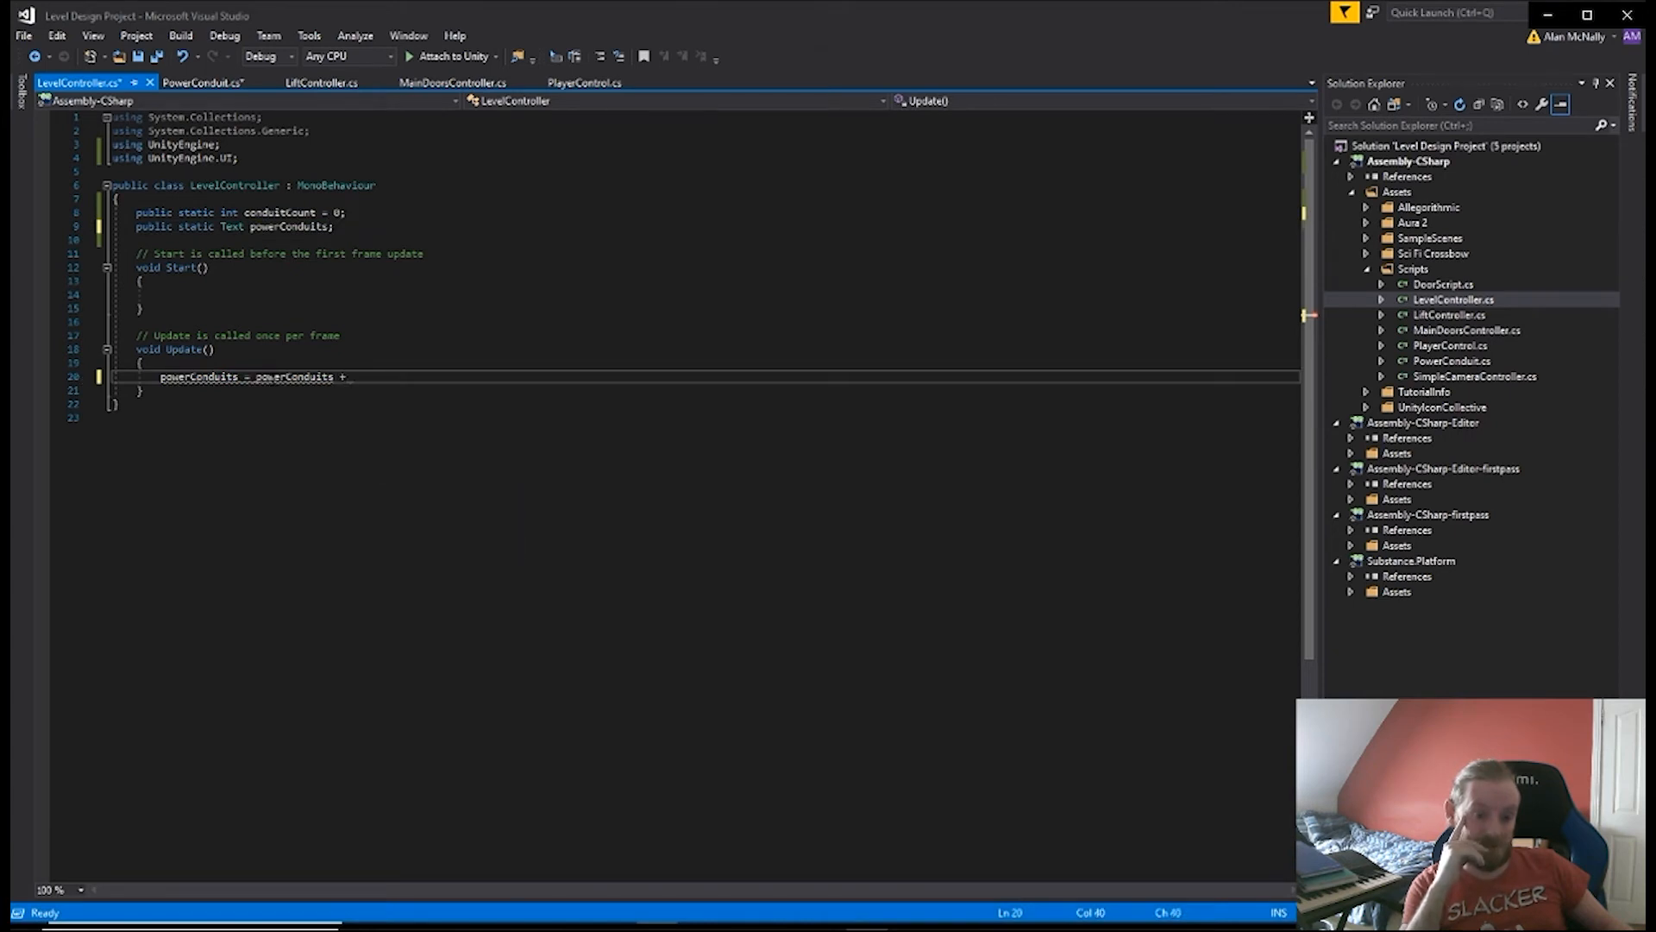
pyautogui.write(' con')
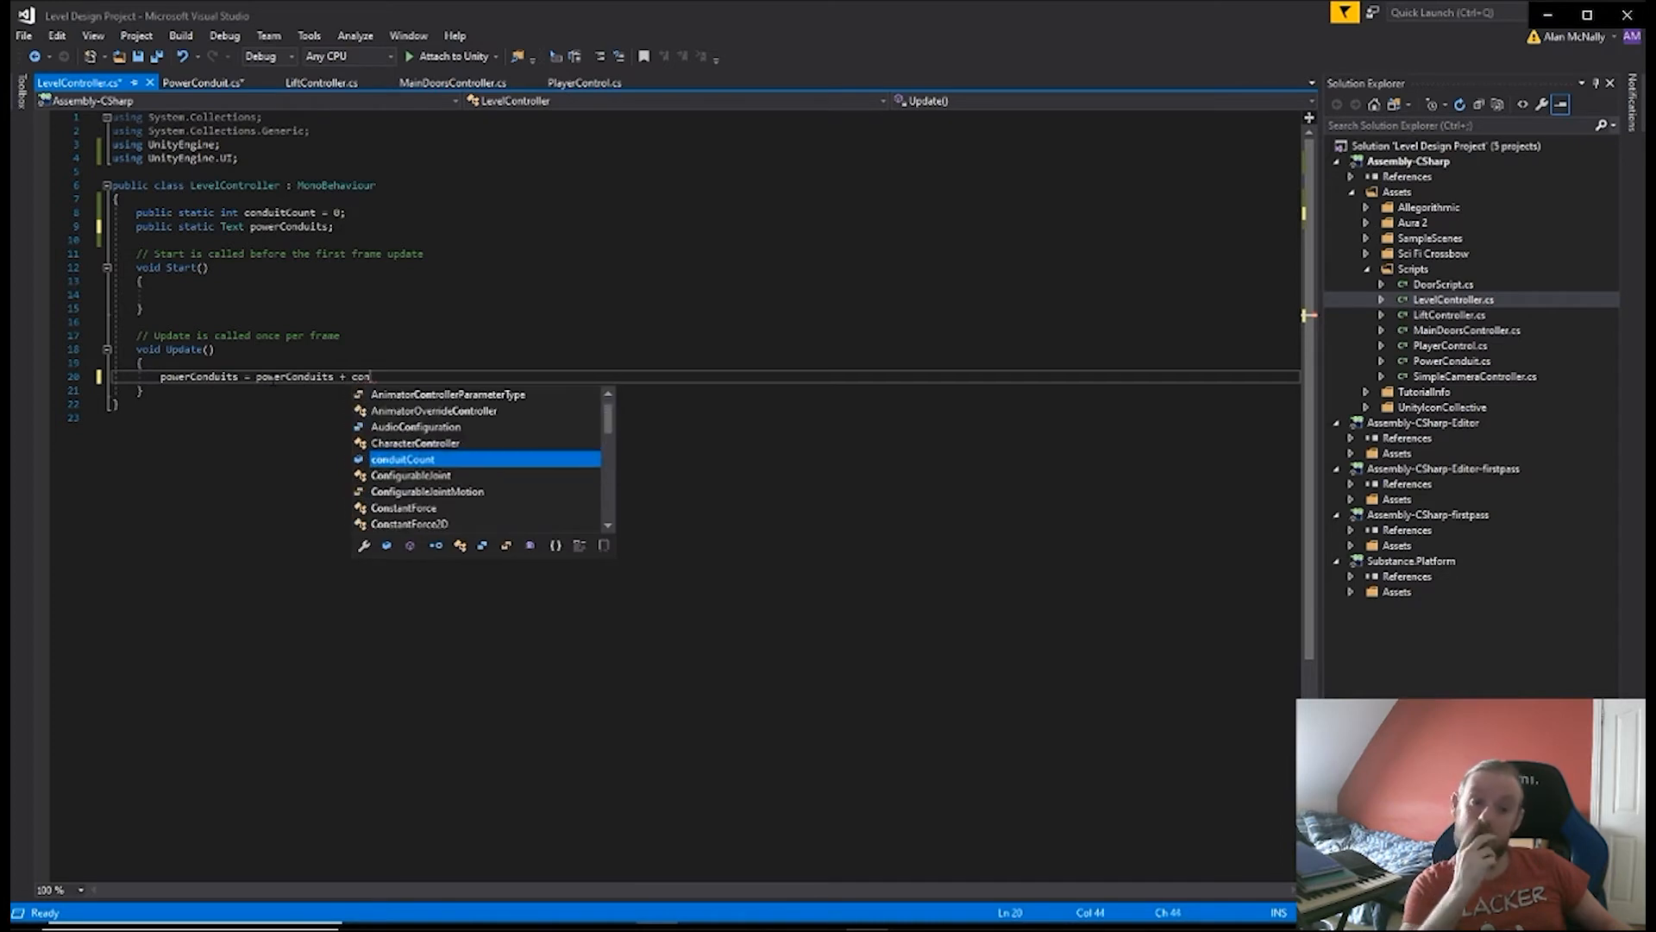
pyautogui.press('Tab')
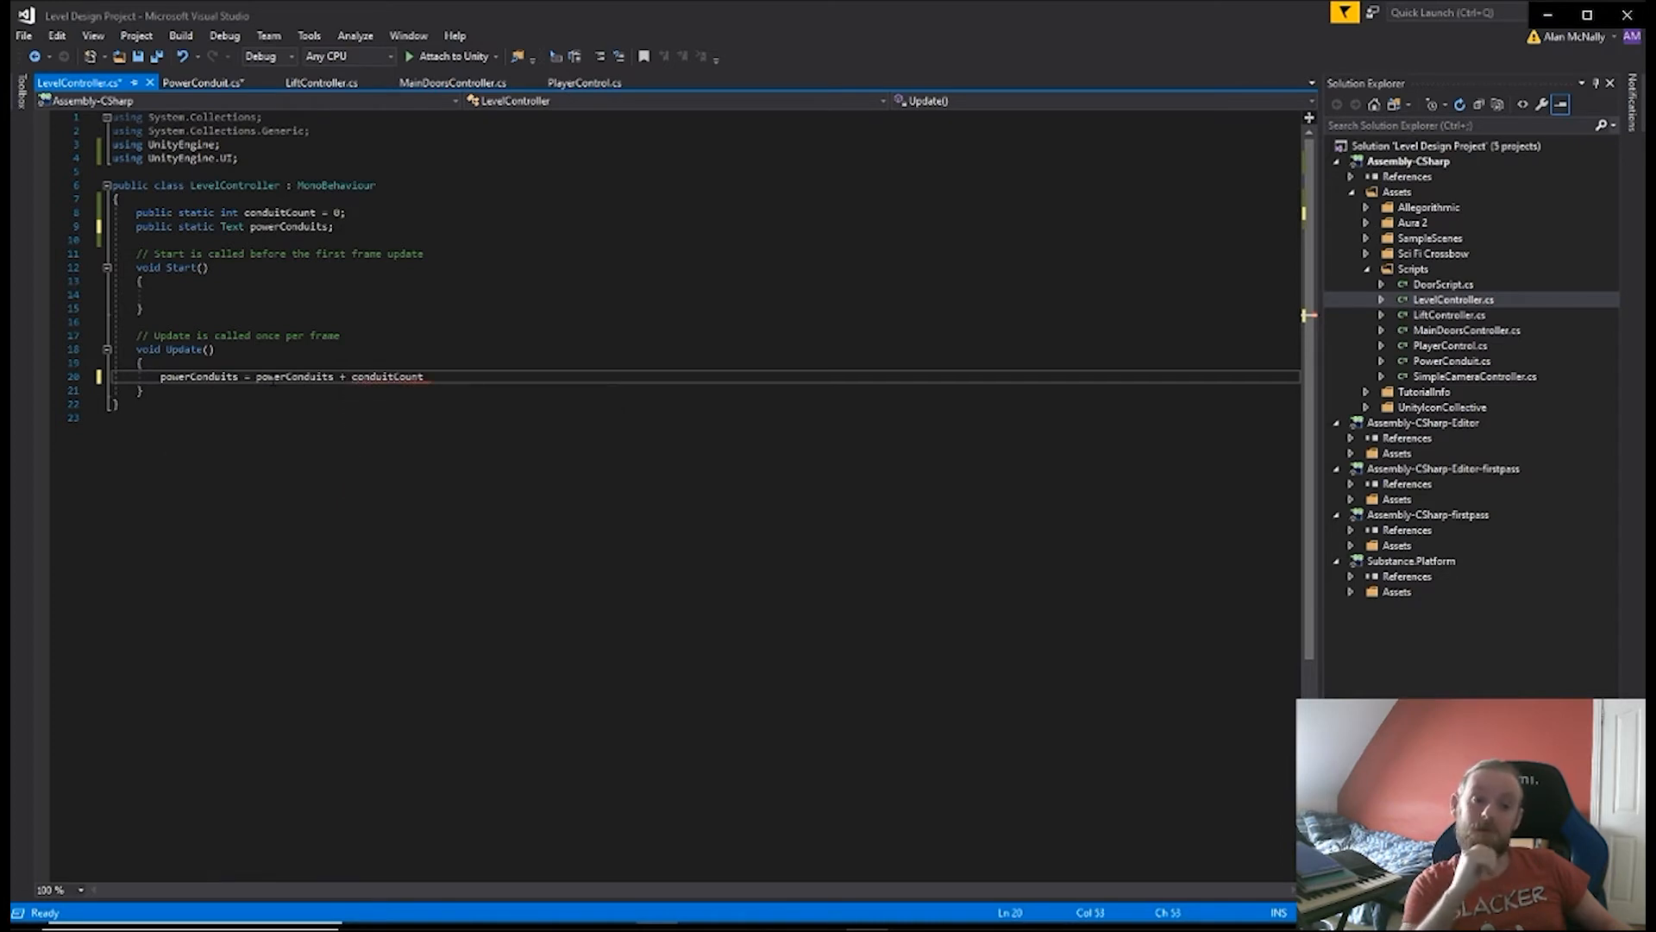
pyautogui.write('.To')
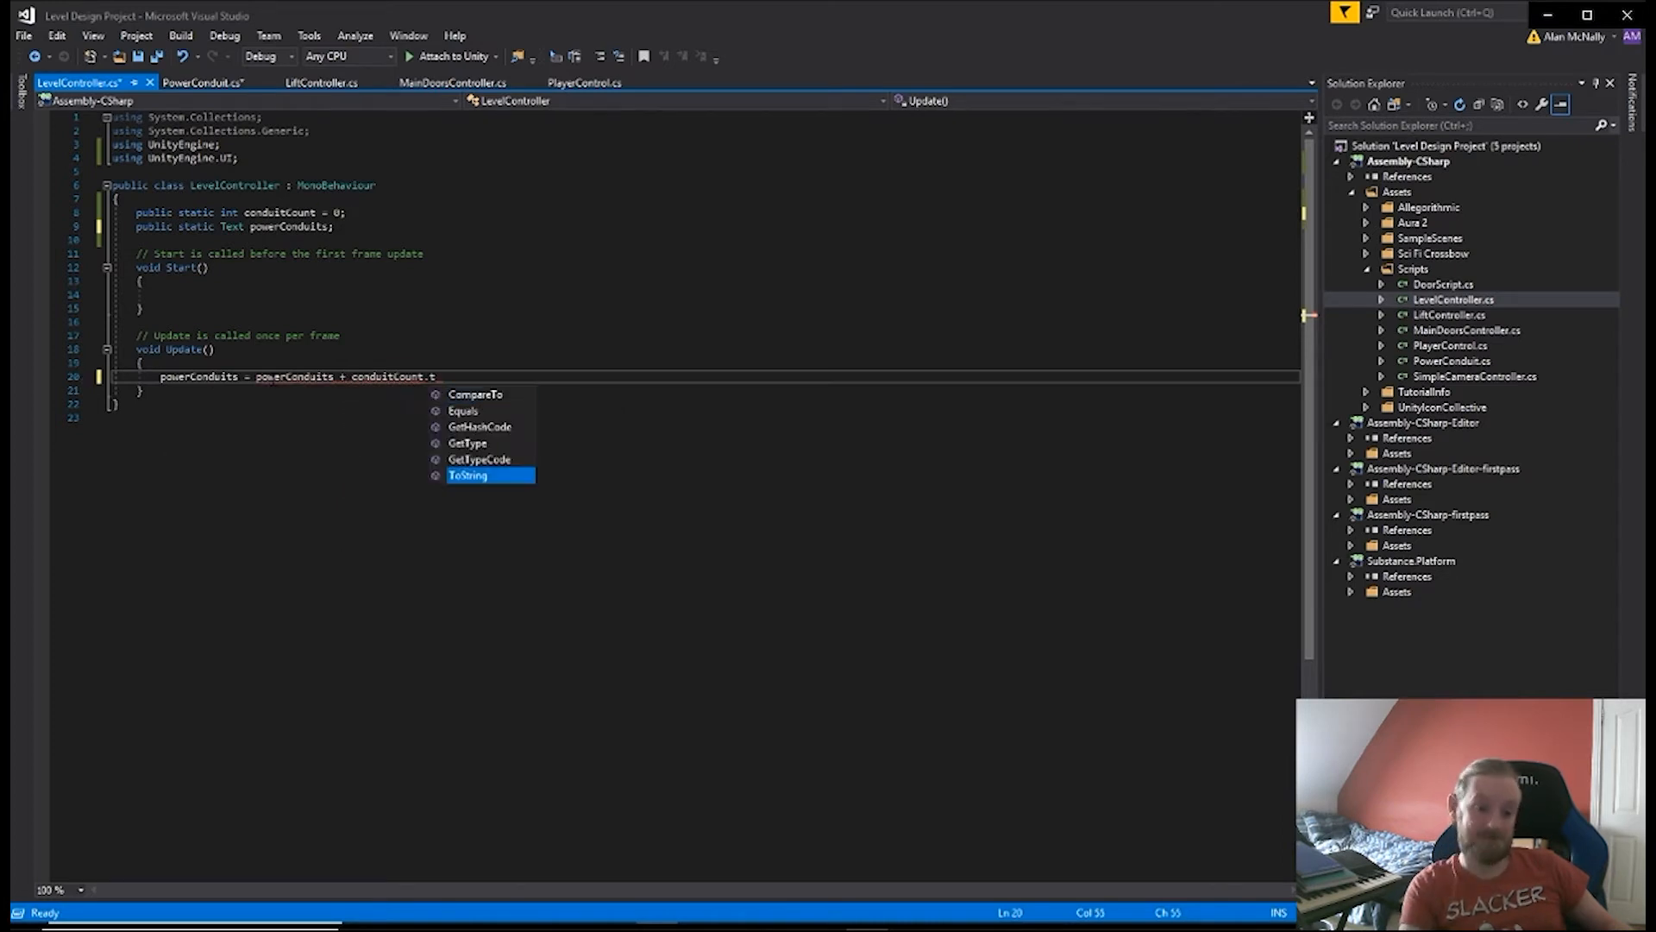
pyautogui.press('Tab')
pyautogui.write('();')
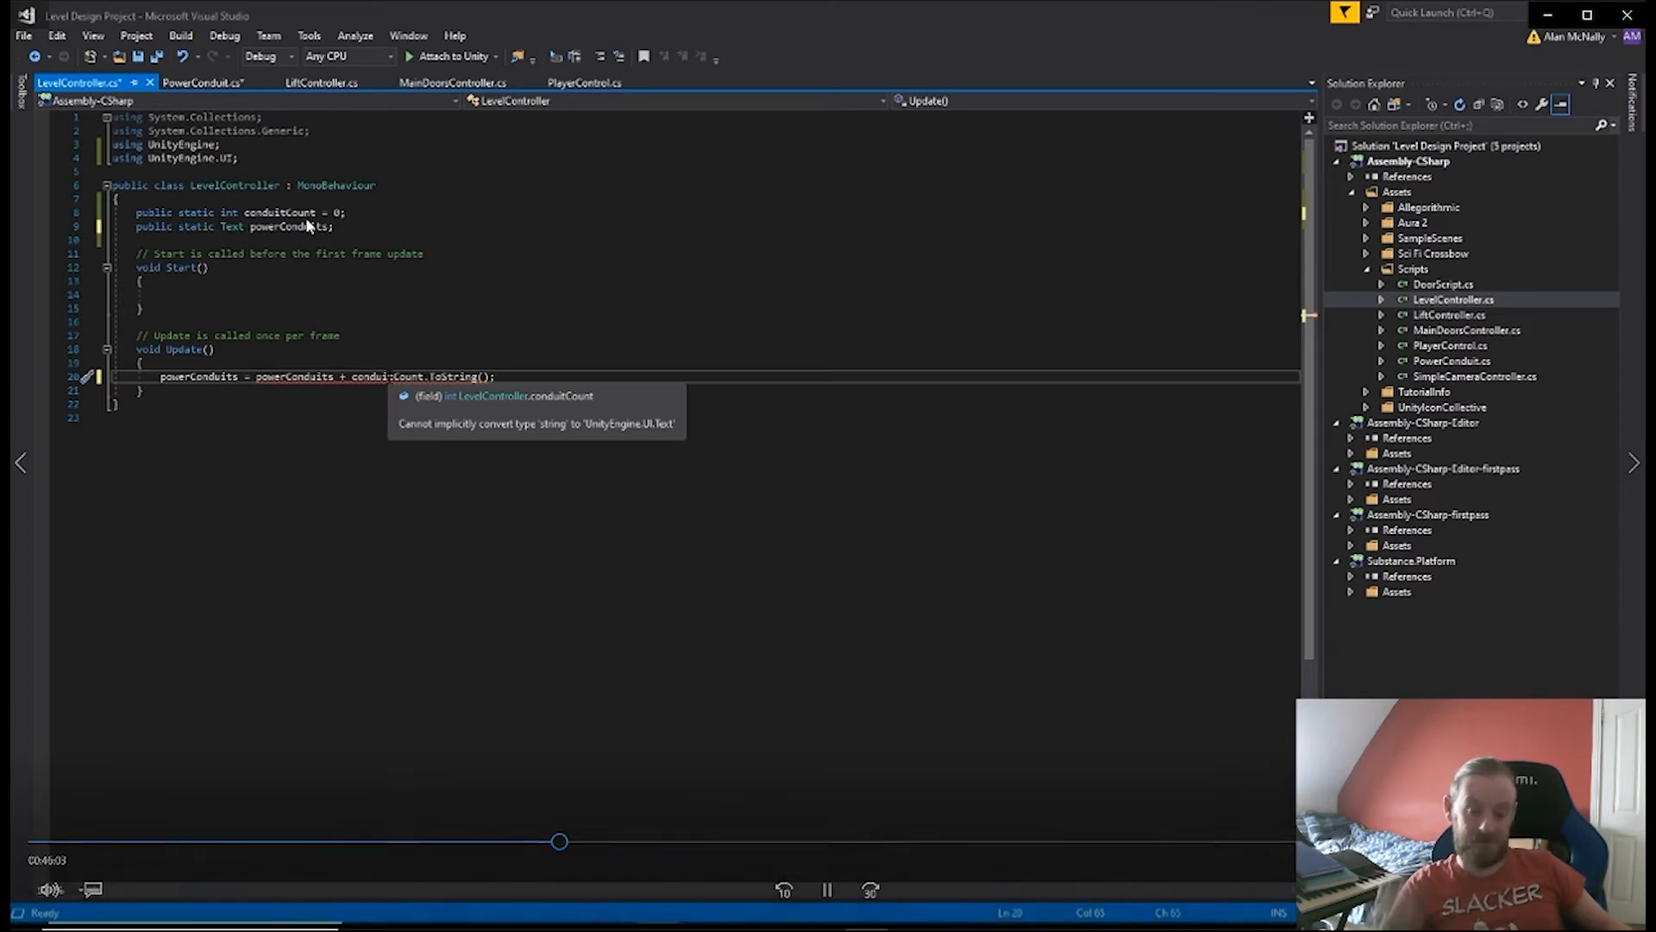
pyautogui.moveTo(552, 836); pyautogui.dragTo(569, 839)
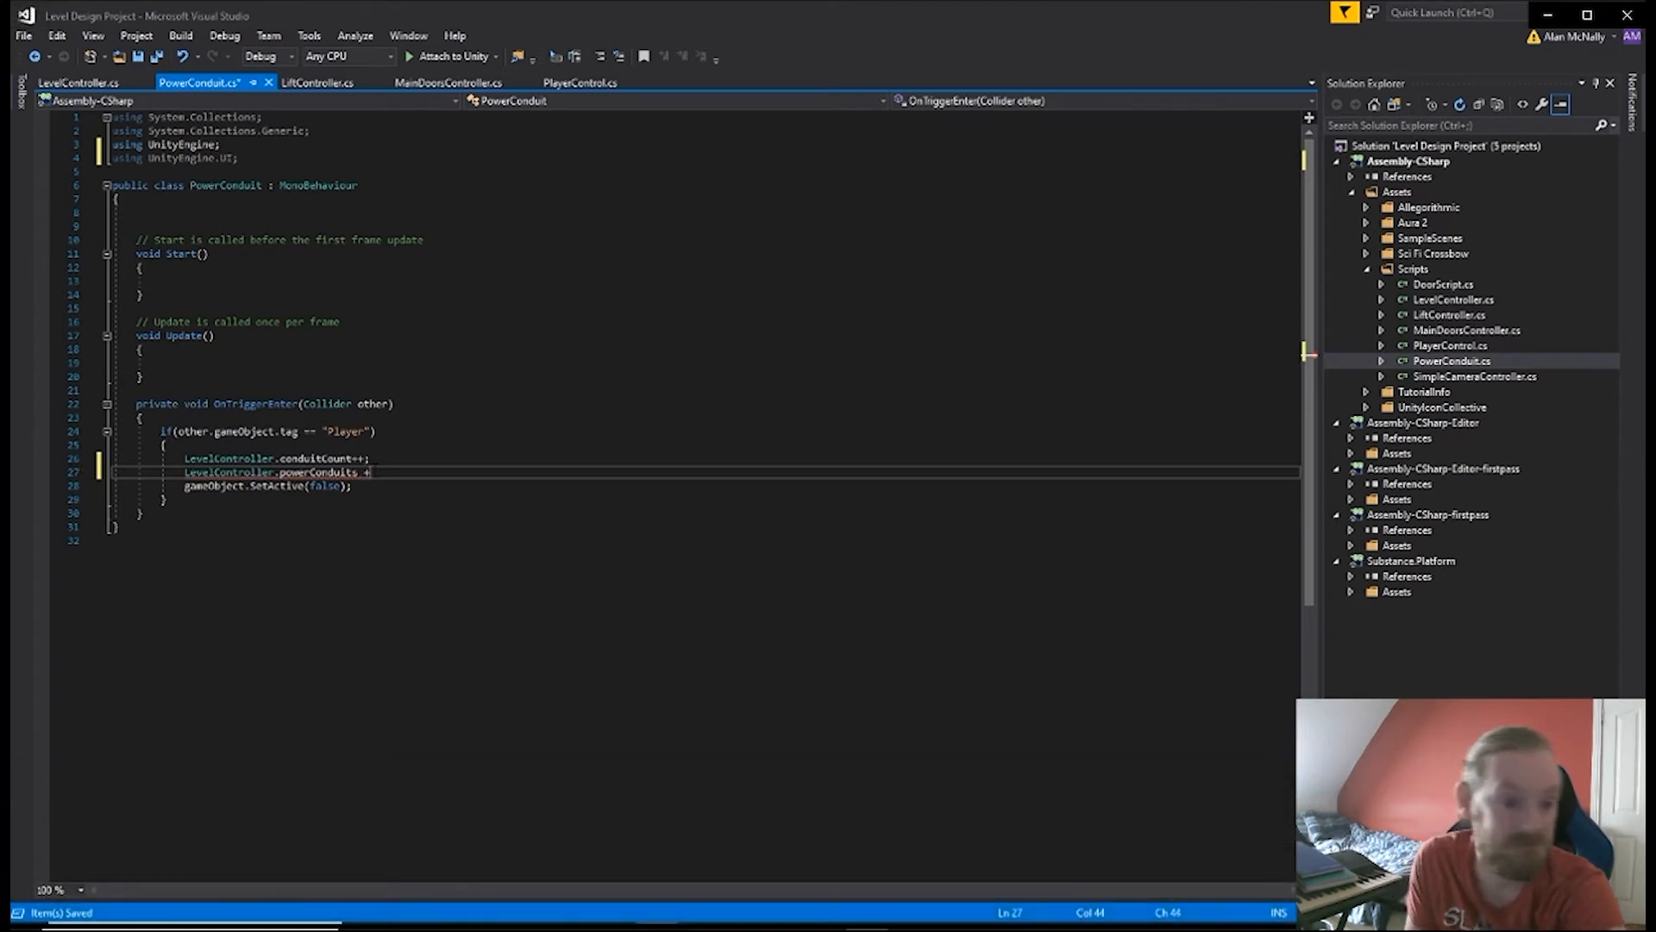
# - Complete the LevelController.powerConduits assignment in PowerConduit.cs by adding LevelController.conduitCount after the "Power Conduits" string
pyautogui.moveTo(160, 252)
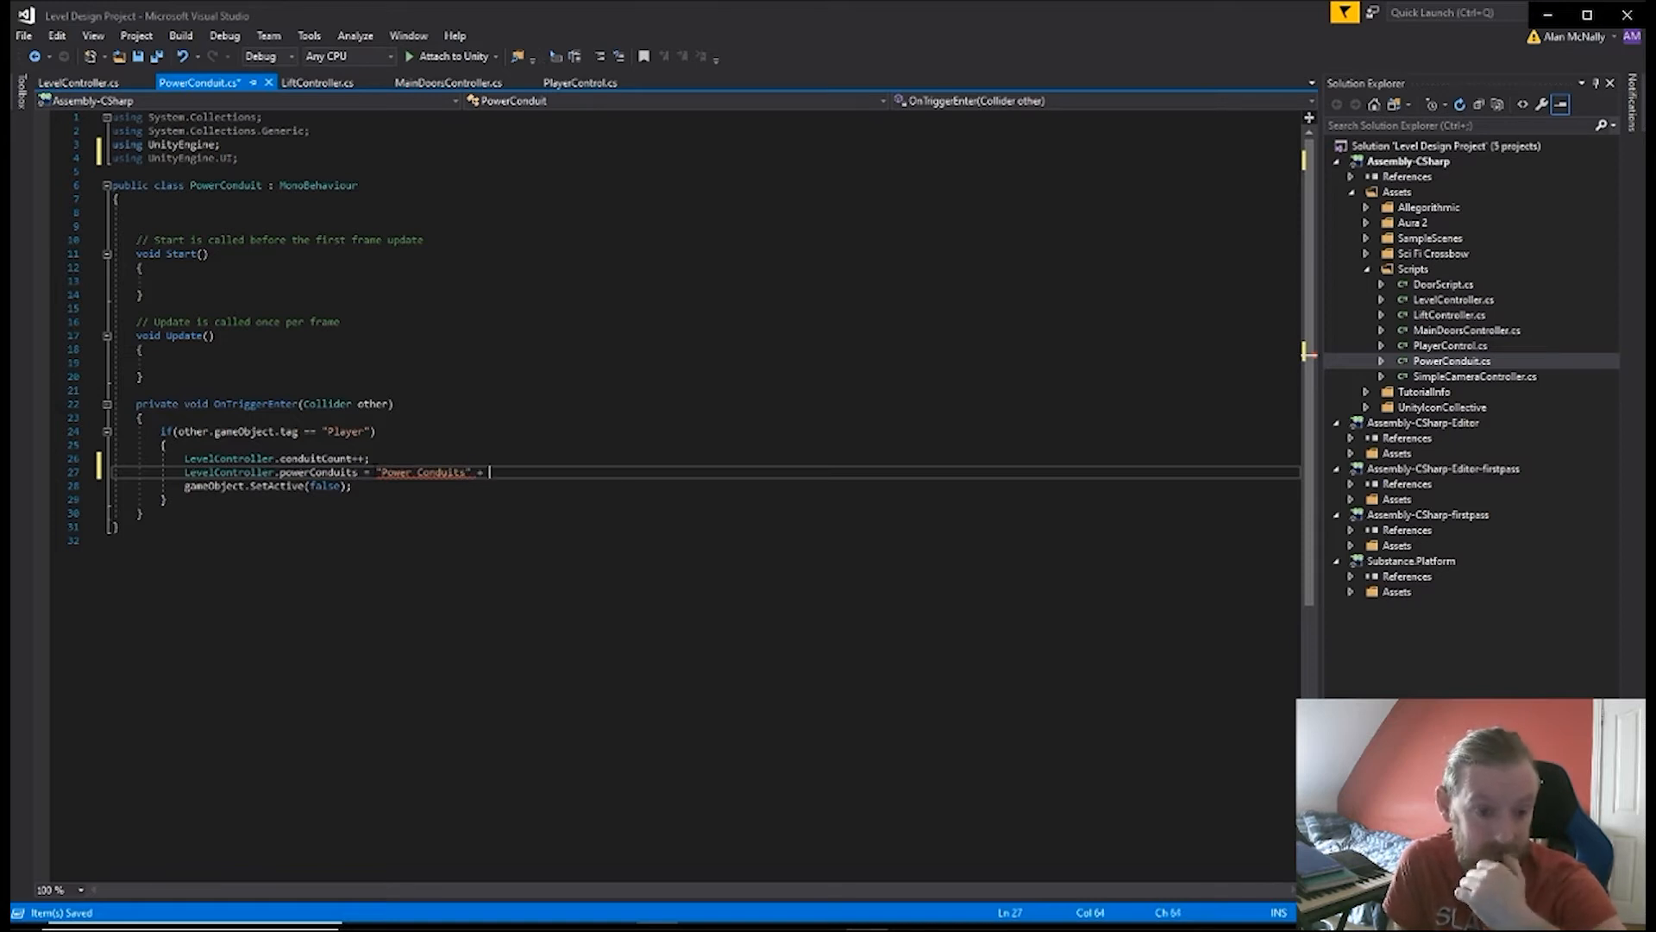
pyautogui.write('co')
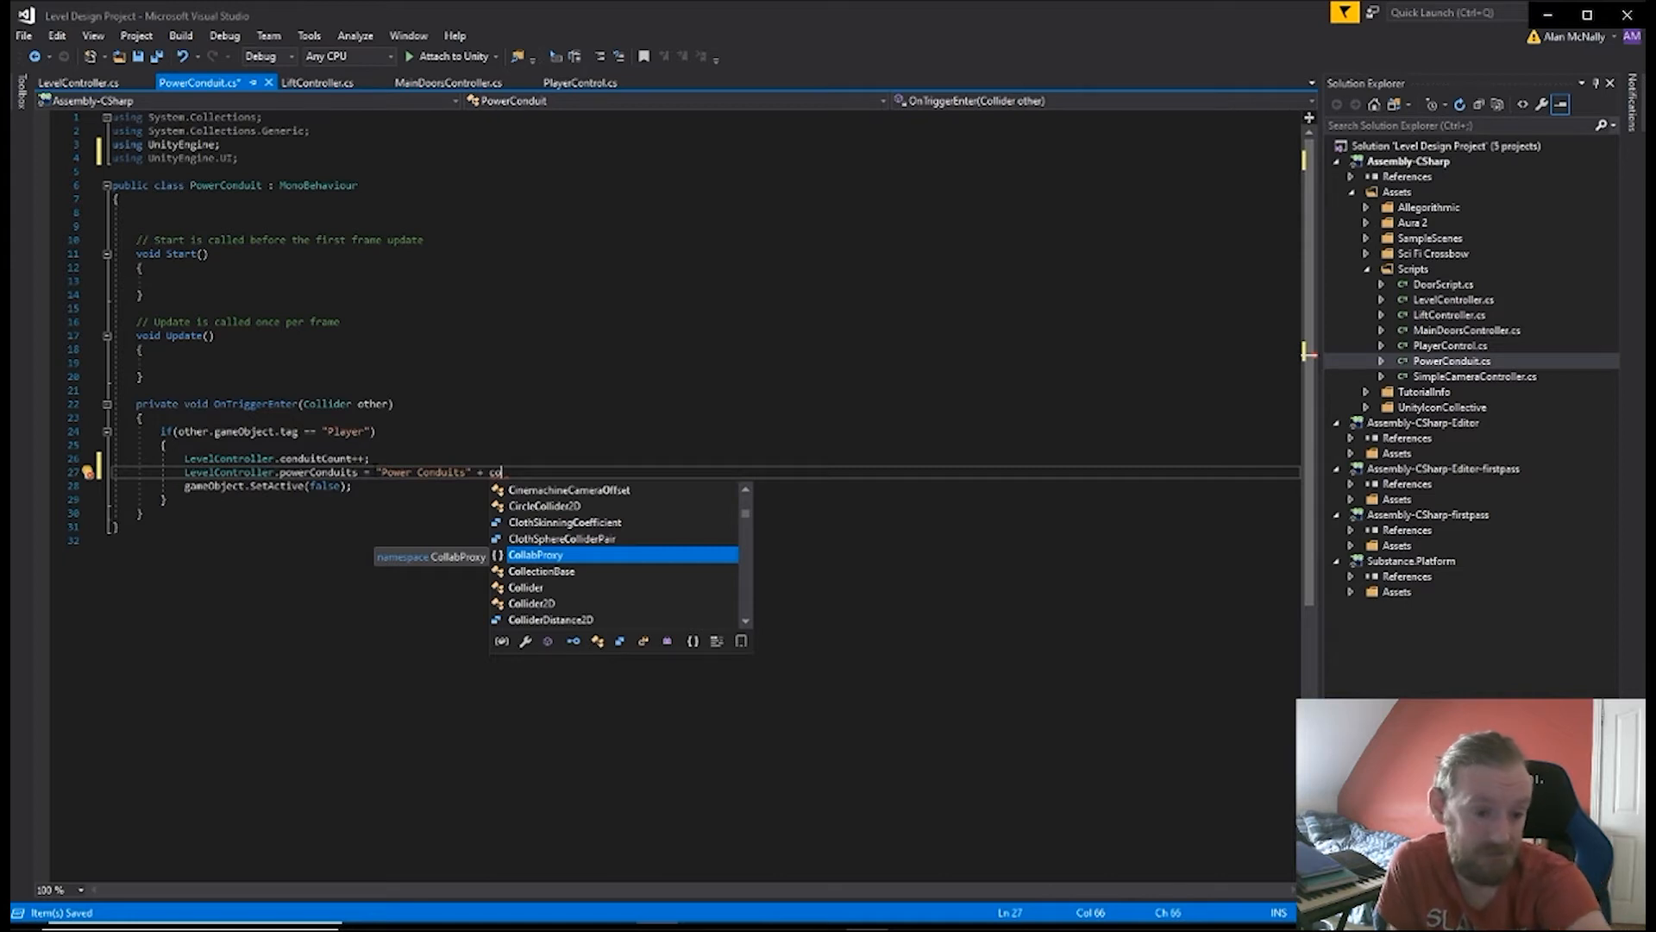
pyautogui.write('ndui')
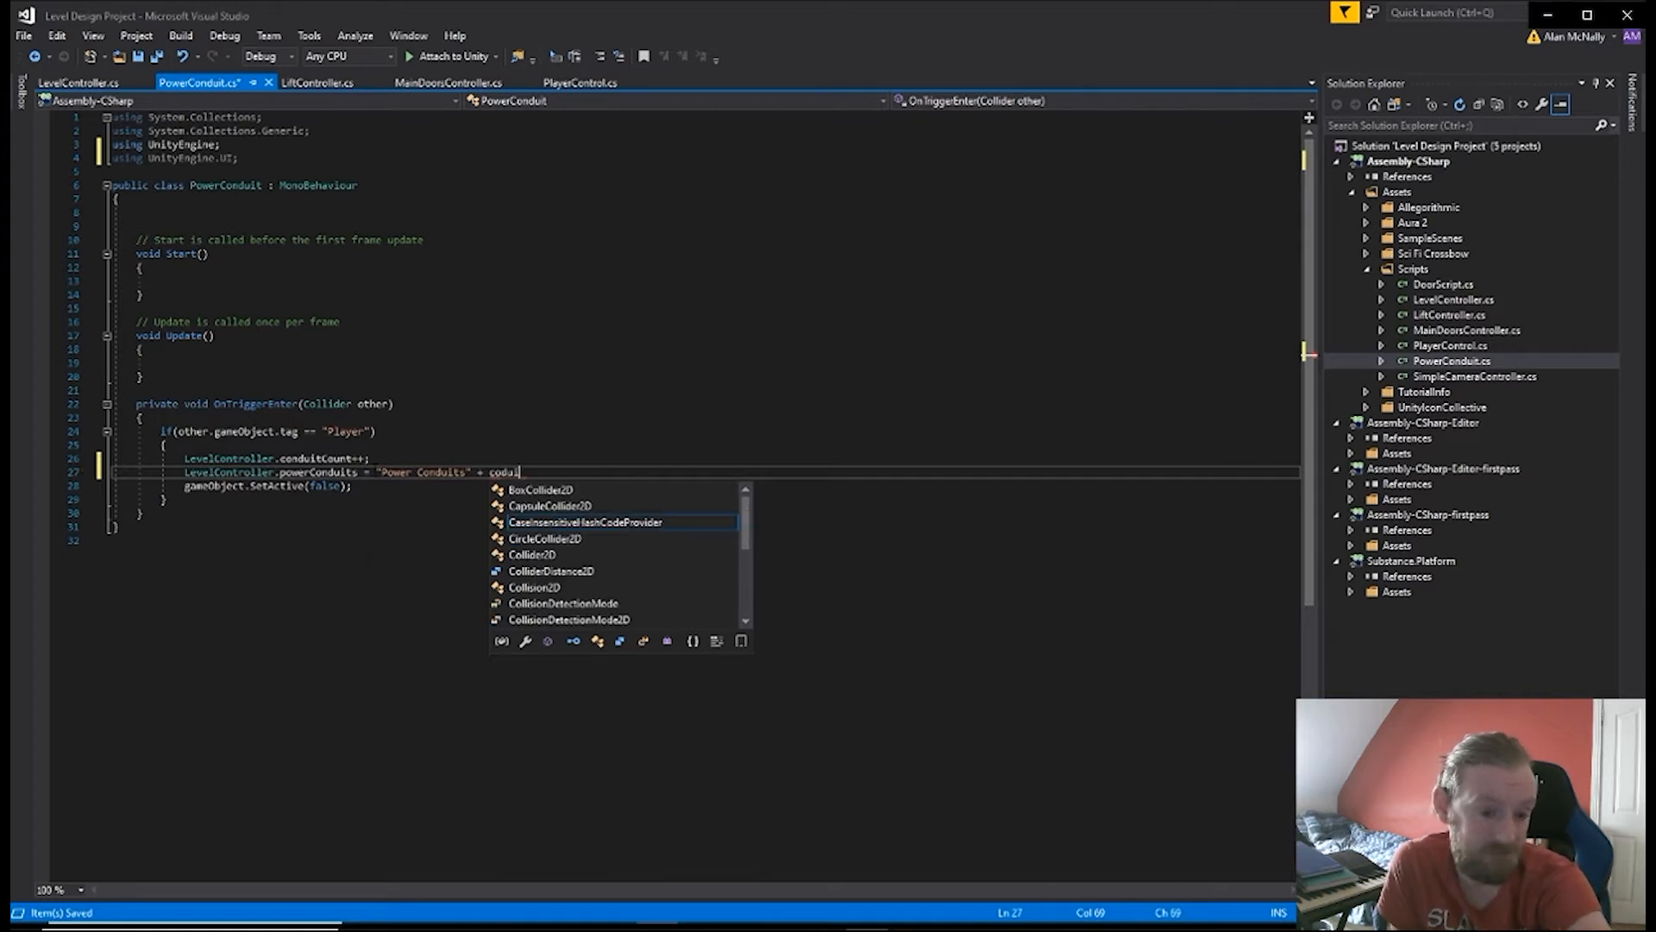
pyautogui.press('BackSpace')
pyautogui.press('BackSpace')
pyautogui.press('BackSpace')
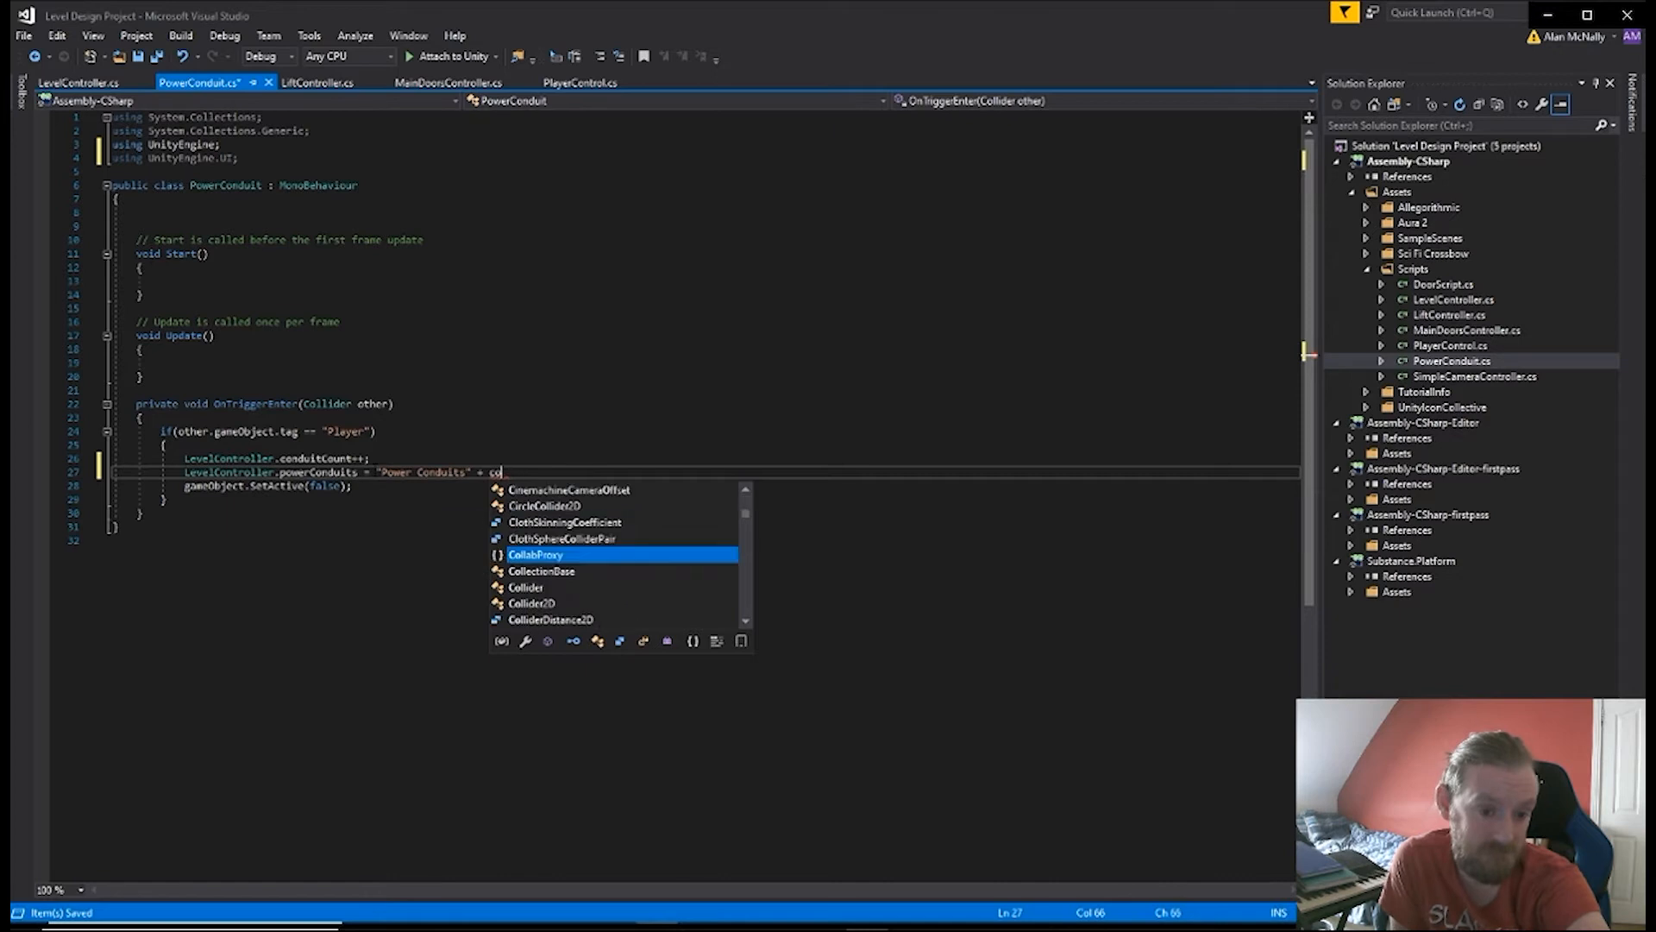
pyautogui.write('nd')
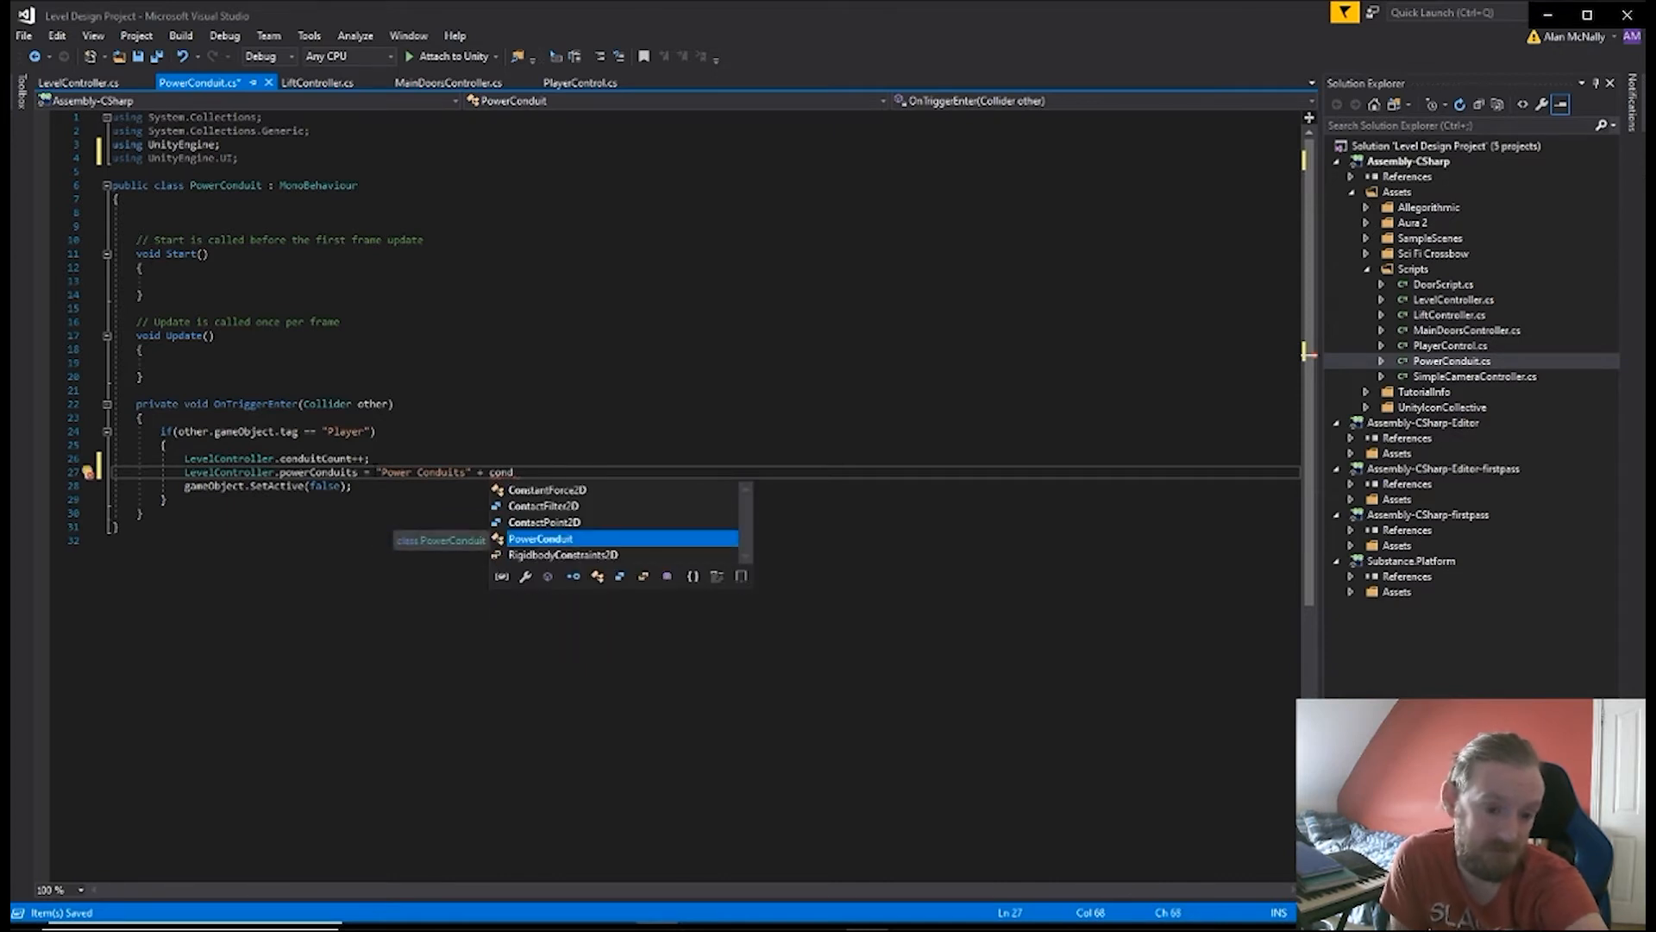
pyautogui.press('BackSpace')
pyautogui.press('BackSpace')
pyautogui.press('BackSpace')
pyautogui.press('BackSpace')
pyautogui.write('LevelController')
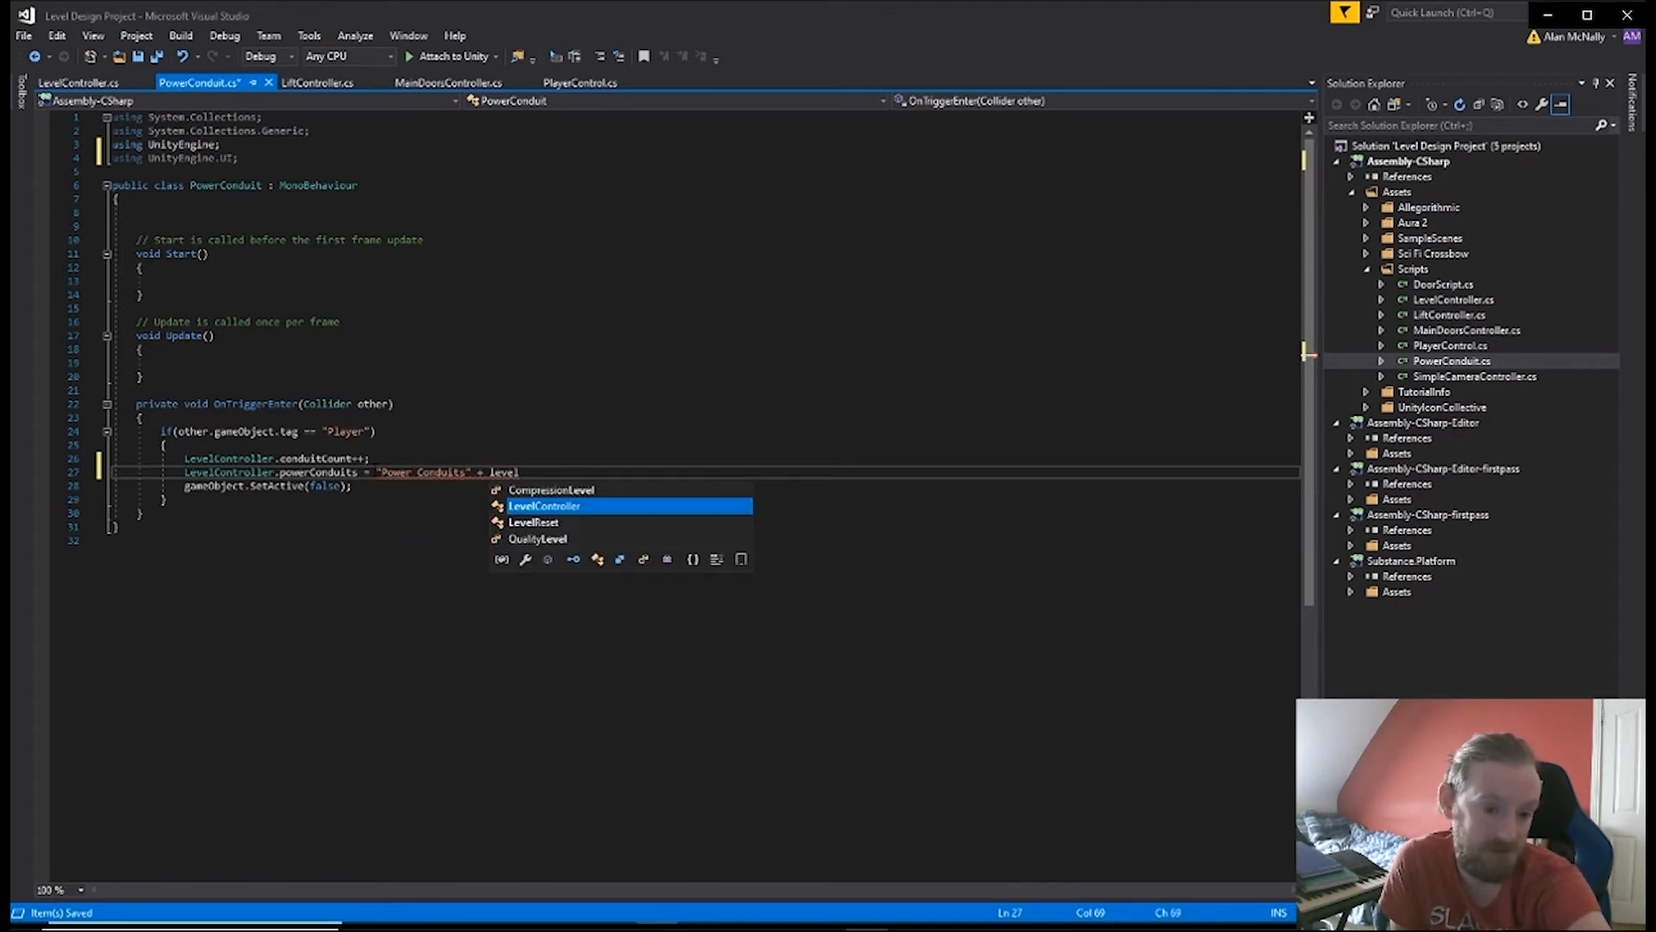
pyautogui.write('.co')
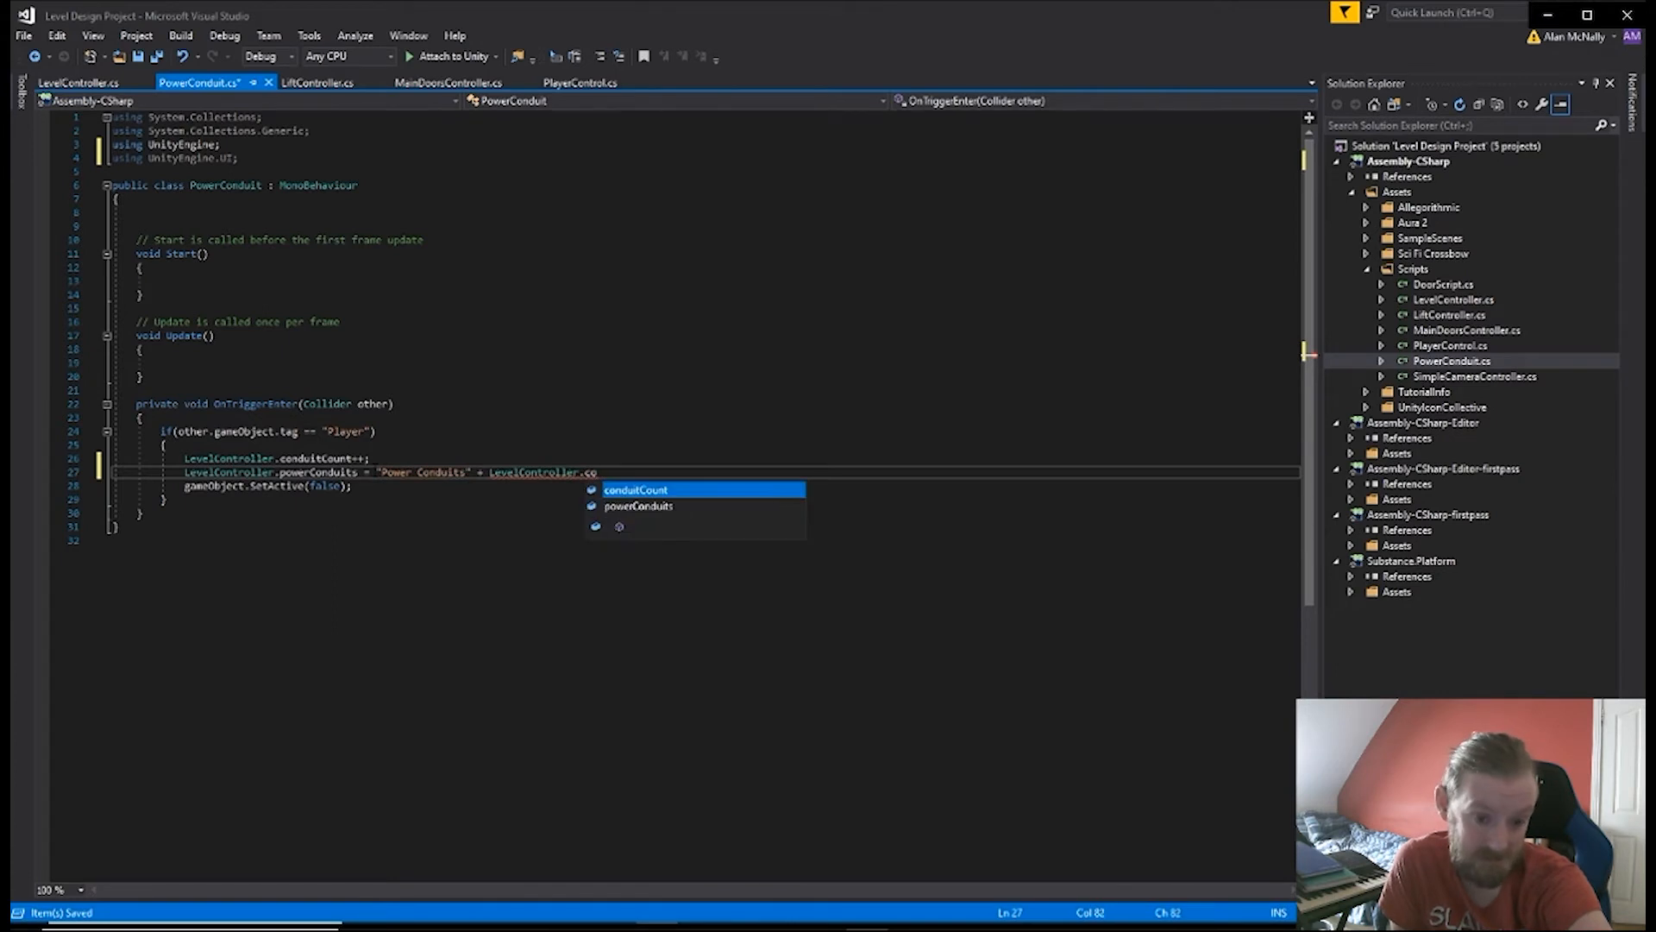
pyautogui.press('Tab')
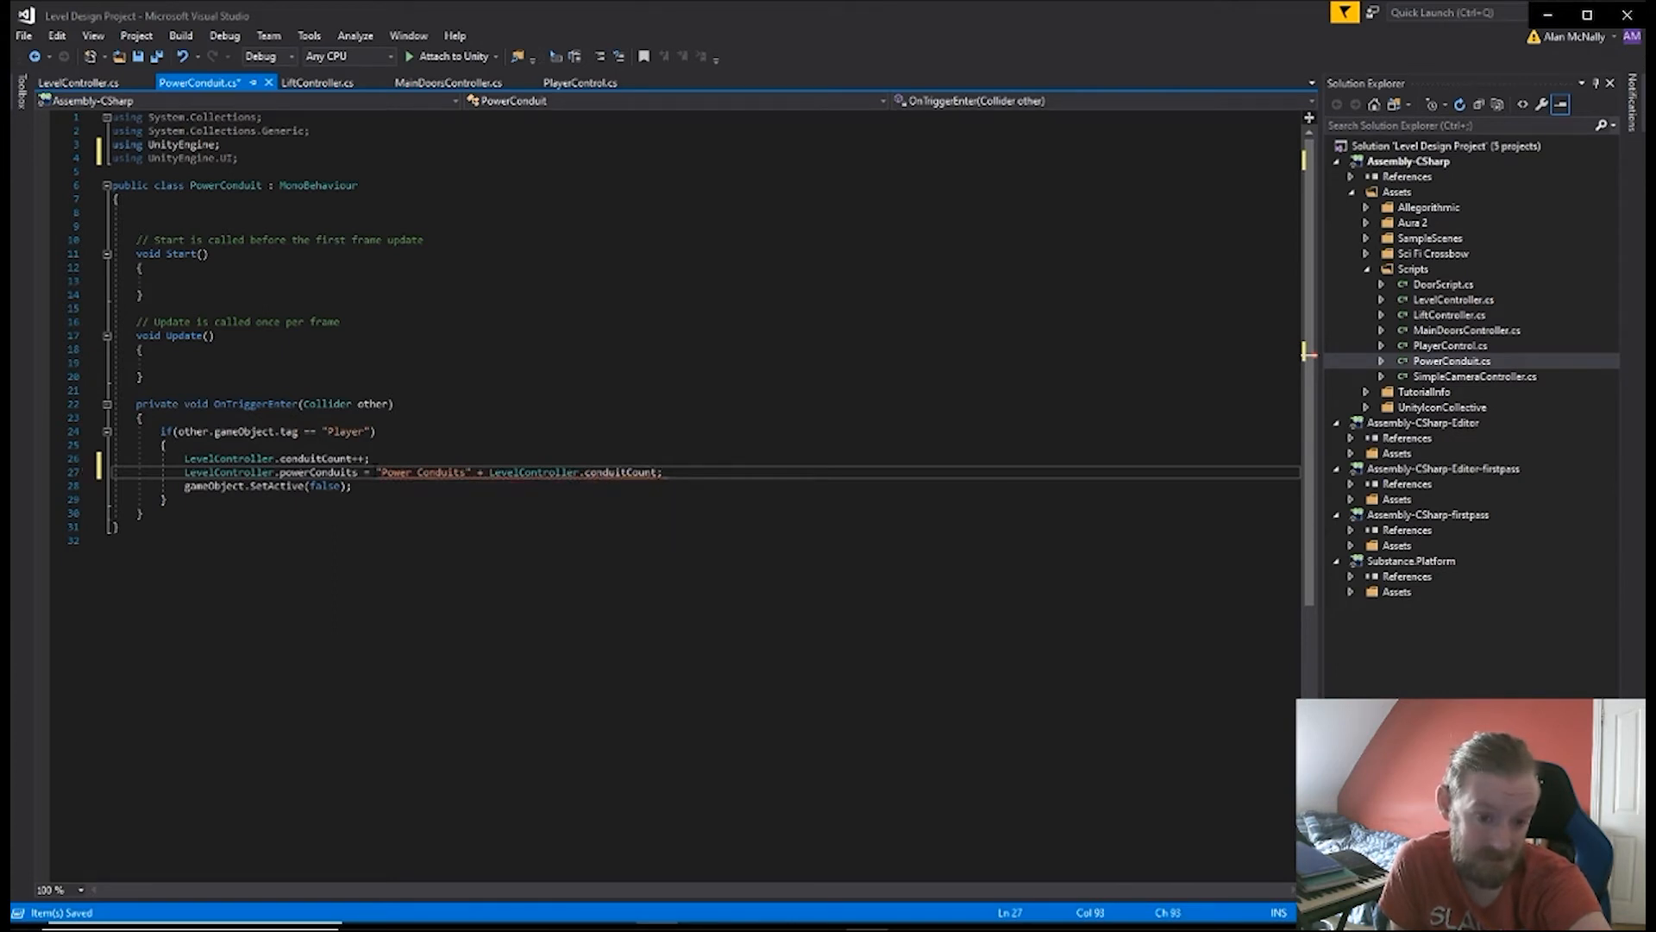
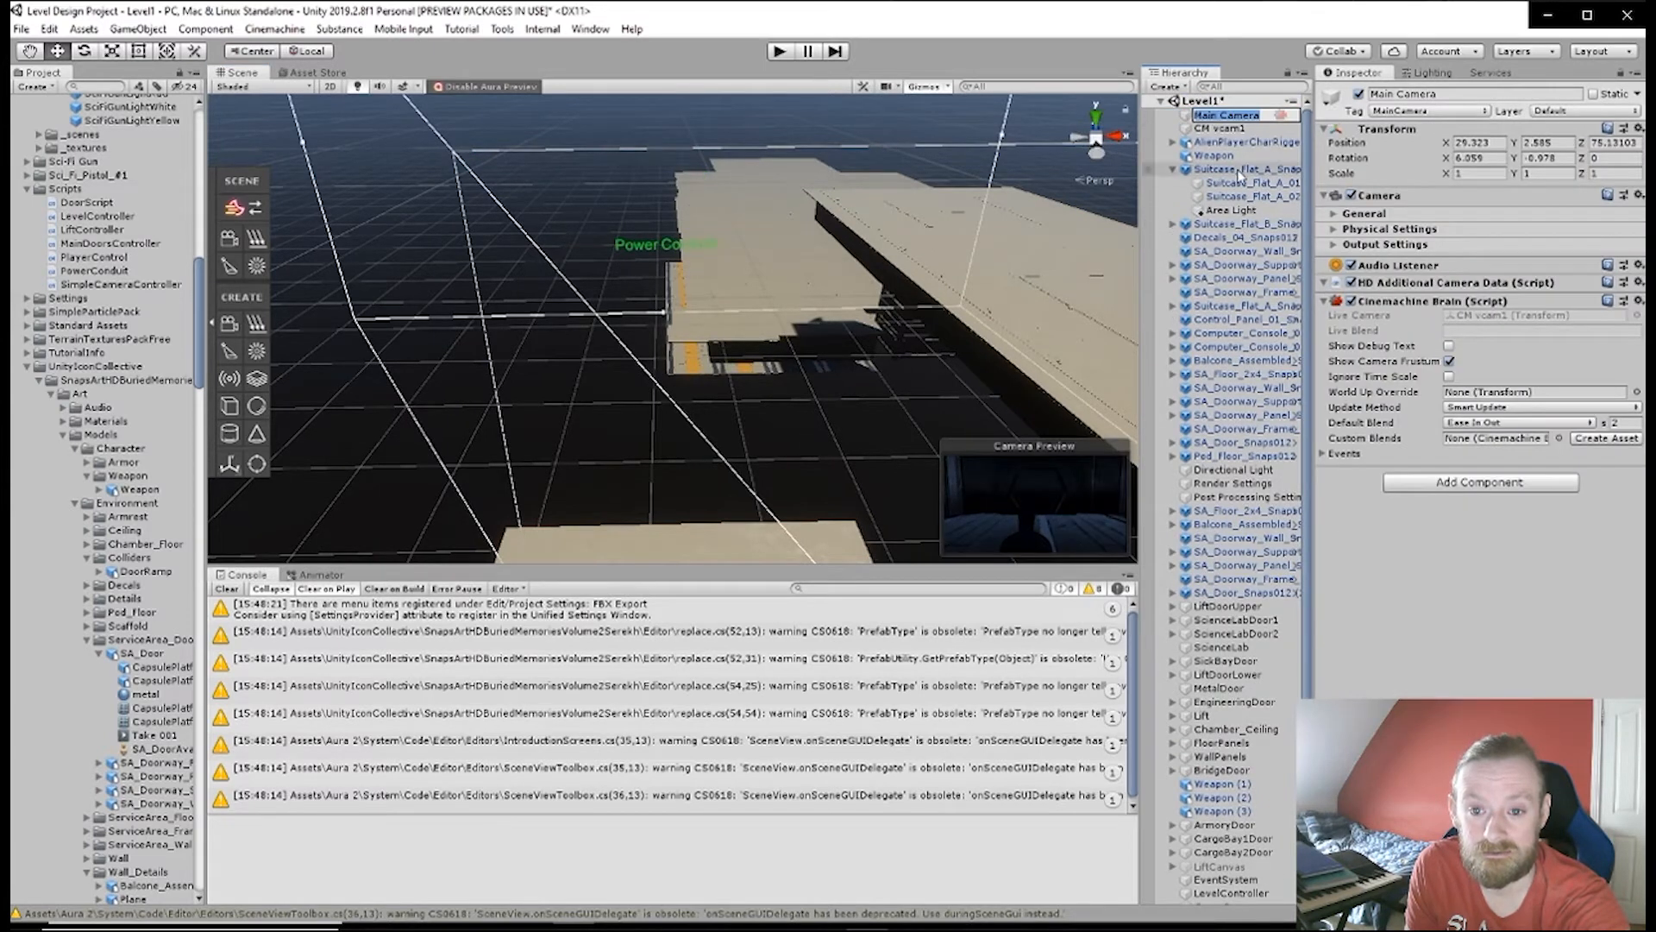
# - Name the public Text variable in PowerConduit.cs powerConduitText, end the declaration with a semicolon, and save the script
pyautogui.moveTo(1485, 427)
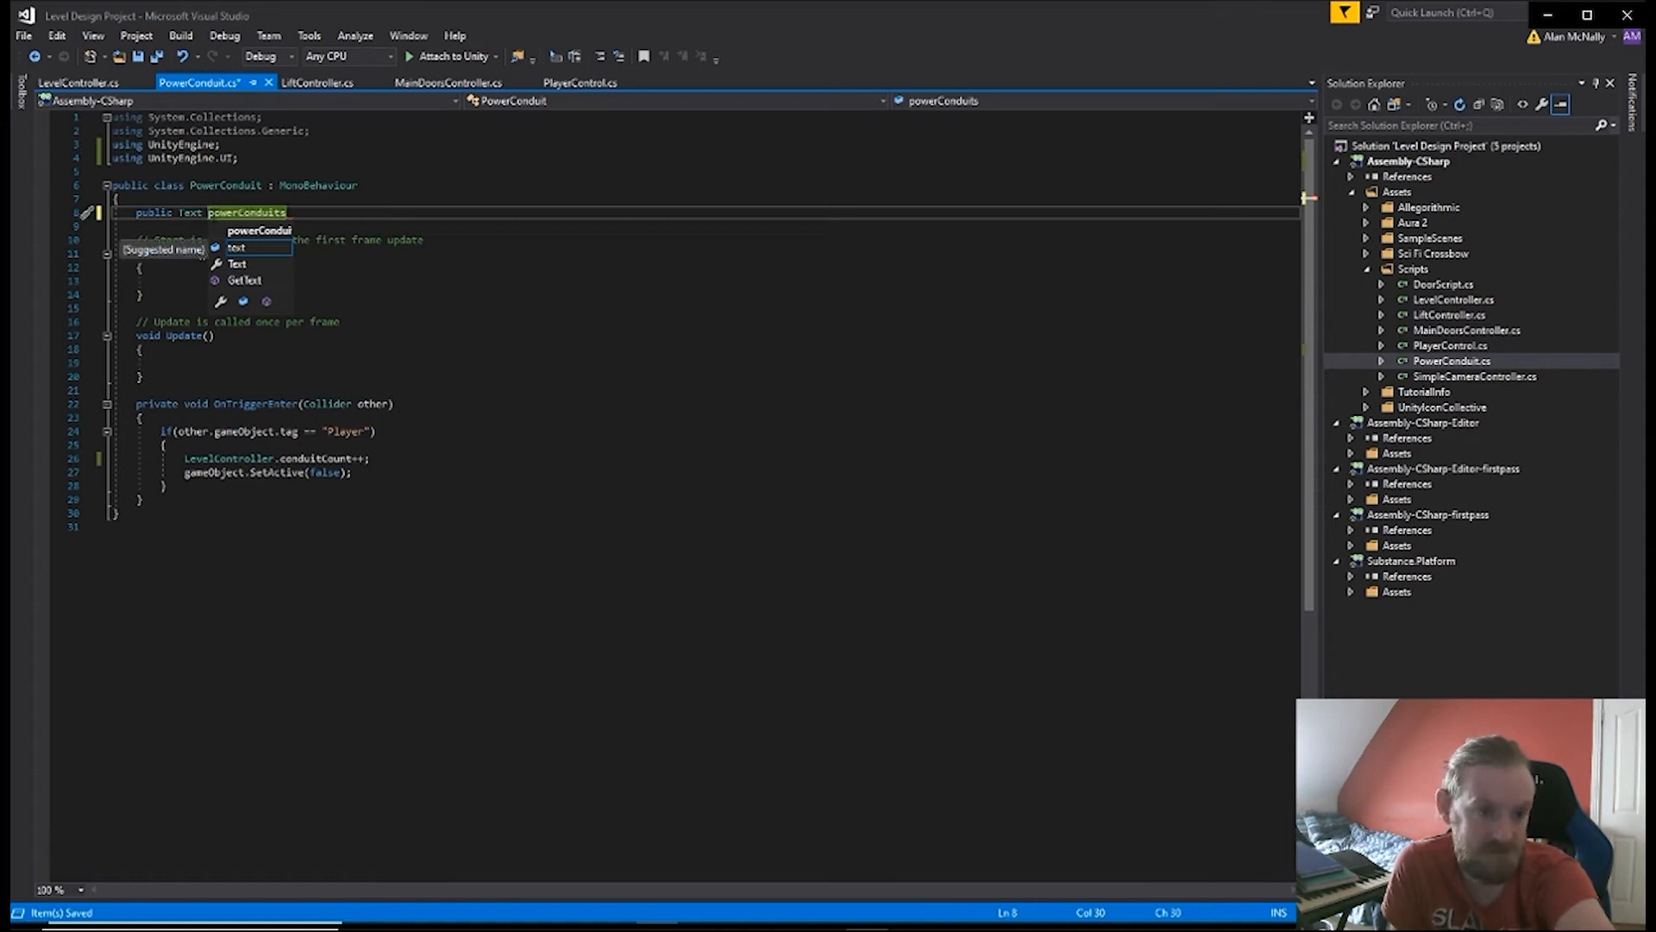
pyautogui.press('BackSpace')
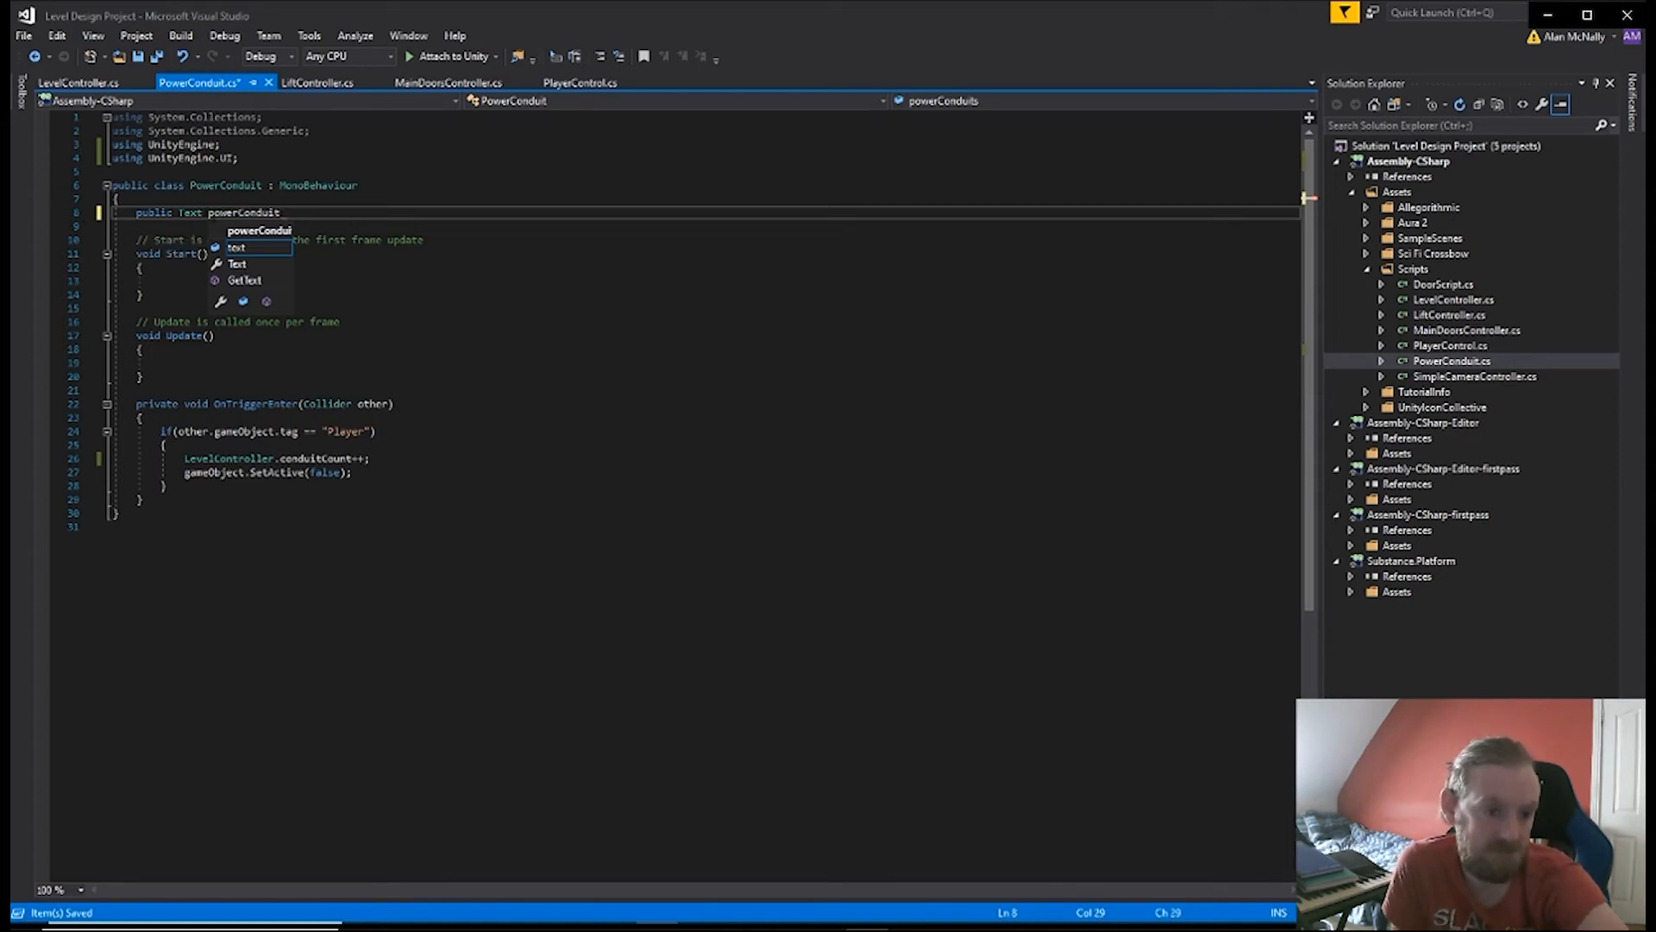
pyautogui.write('Text')
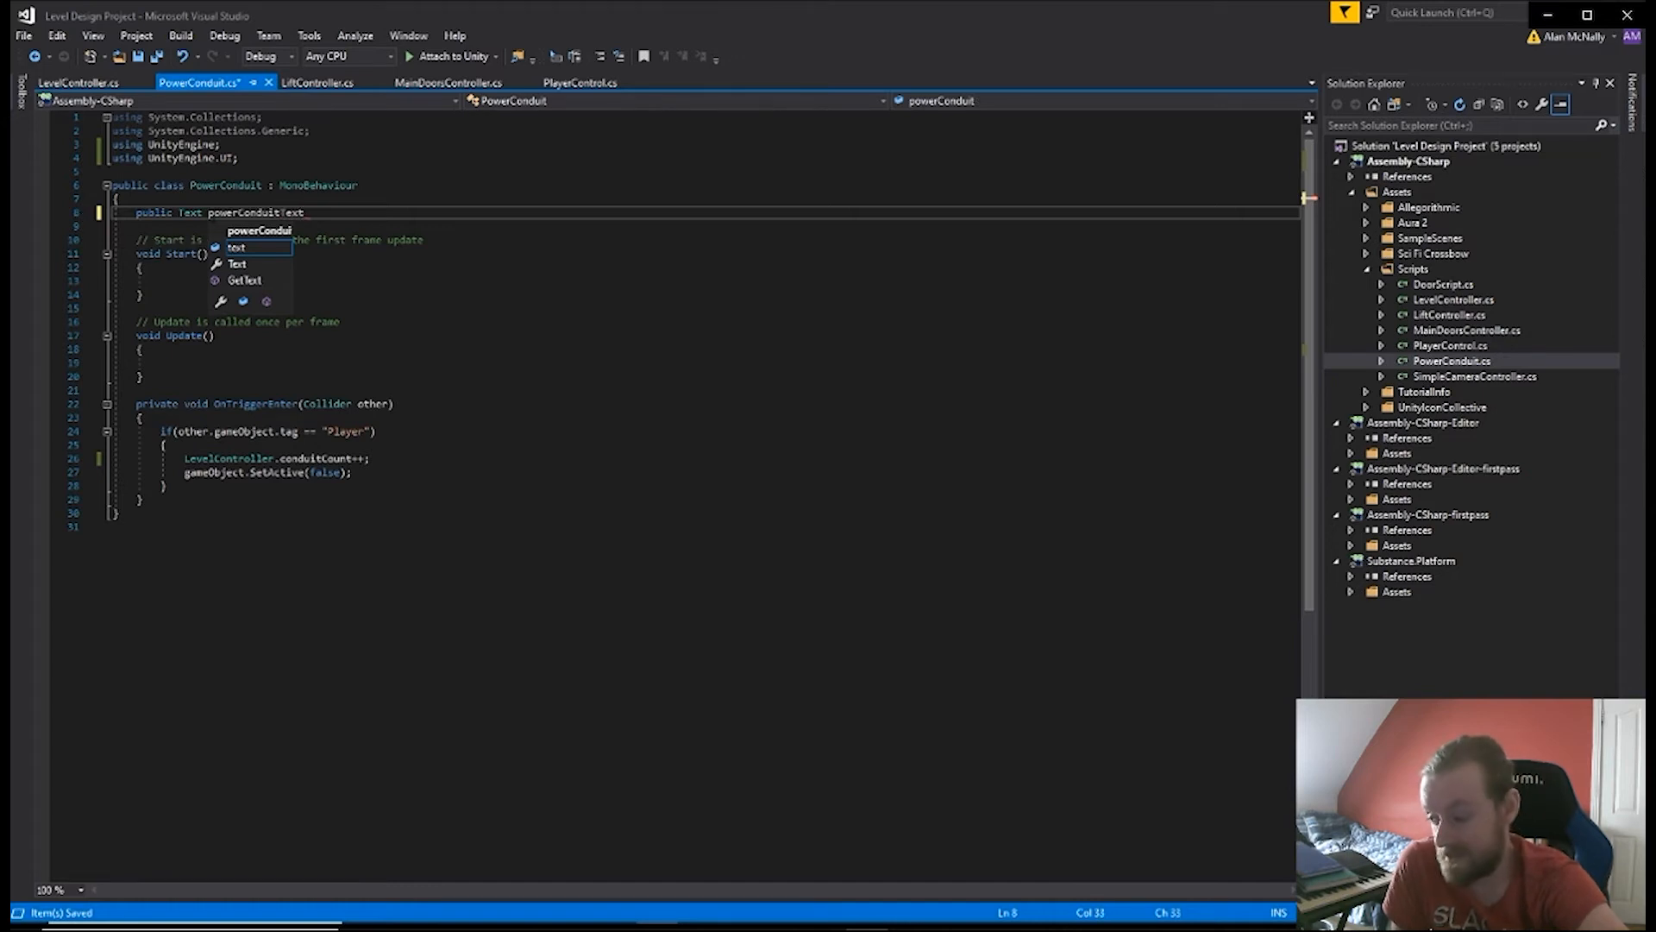
pyautogui.write(';')
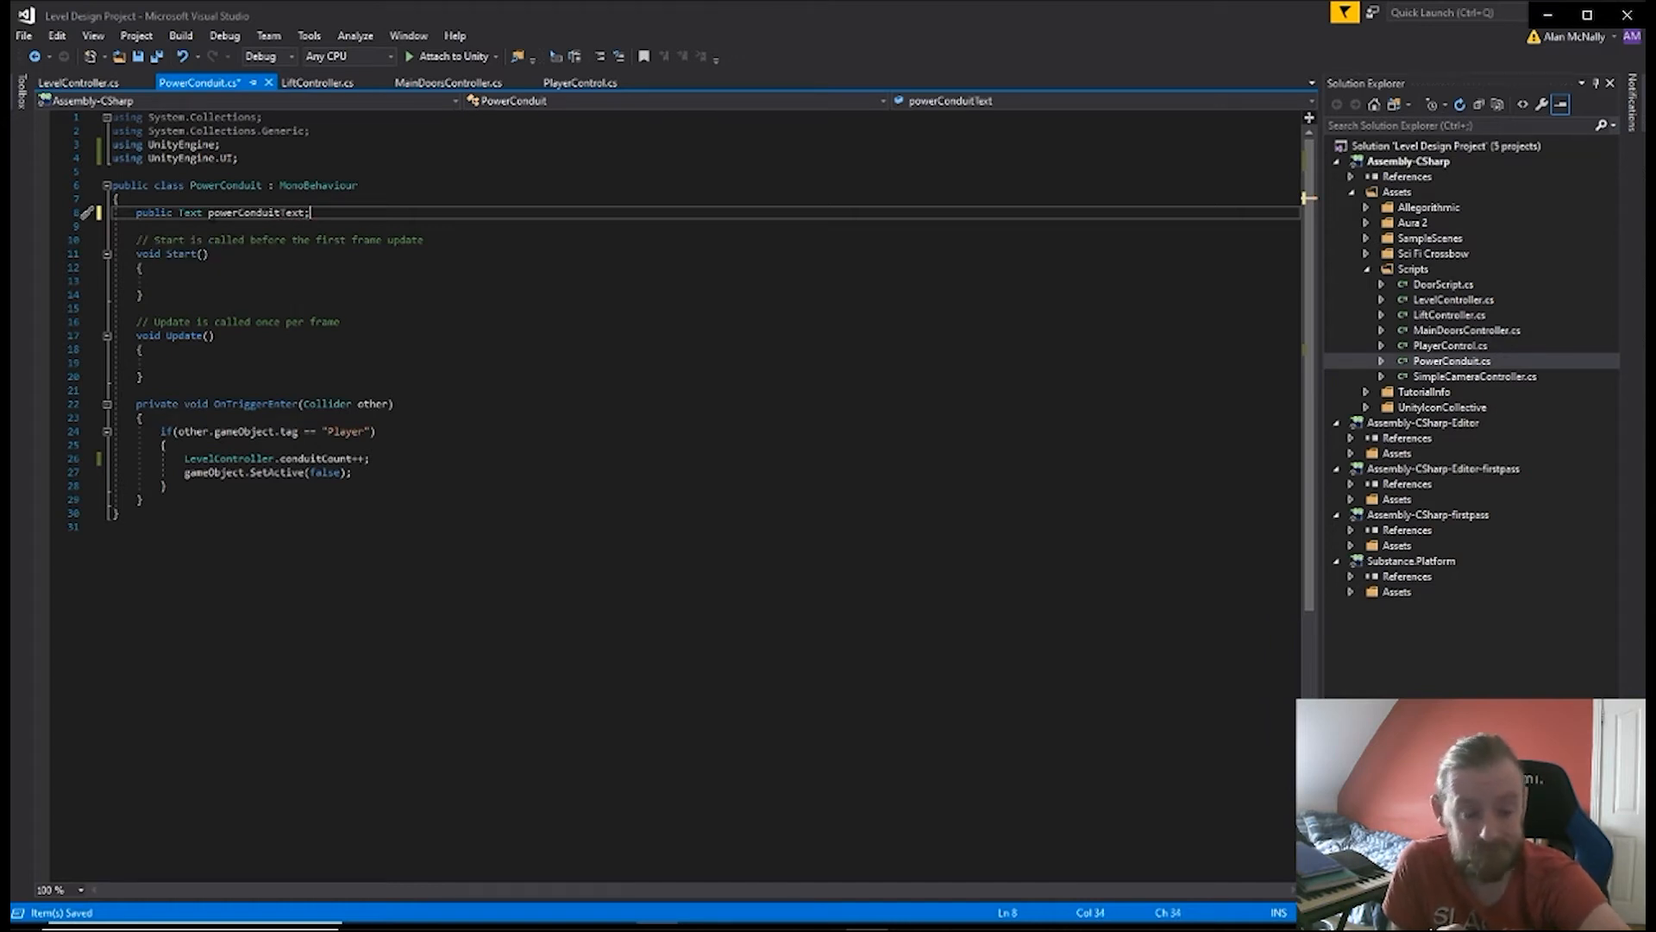
pyautogui.hotkey('ctrl', 's')
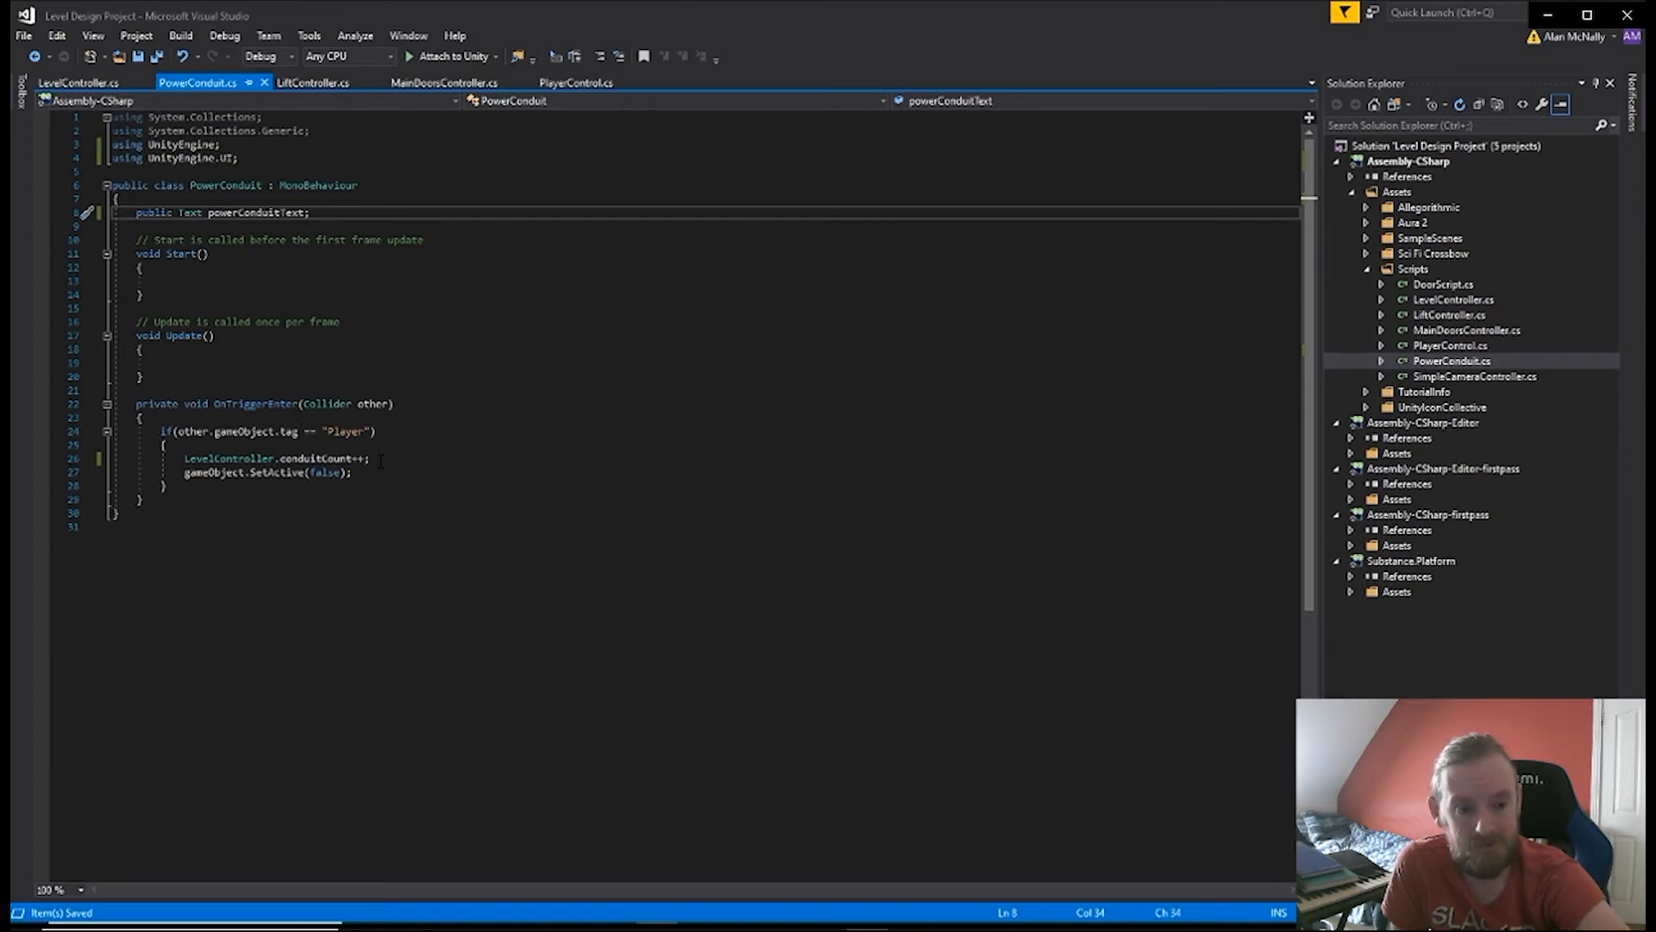
pyautogui.moveTo(871, 752)
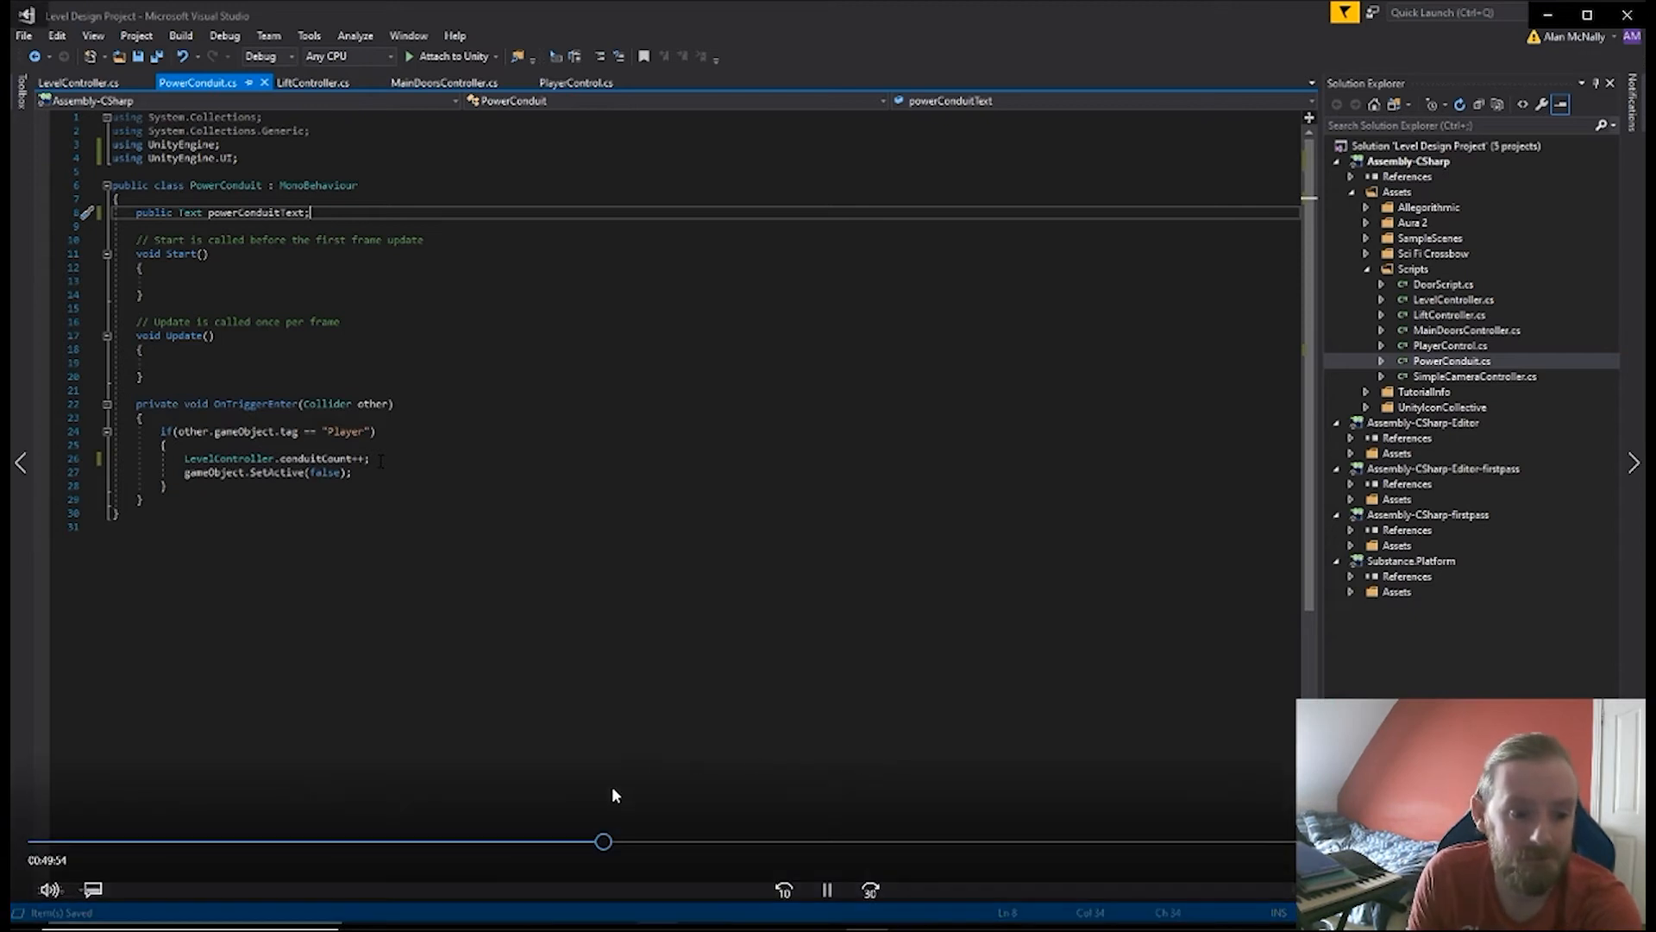
pyautogui.moveTo(604, 841); pyautogui.dragTo(623, 835)
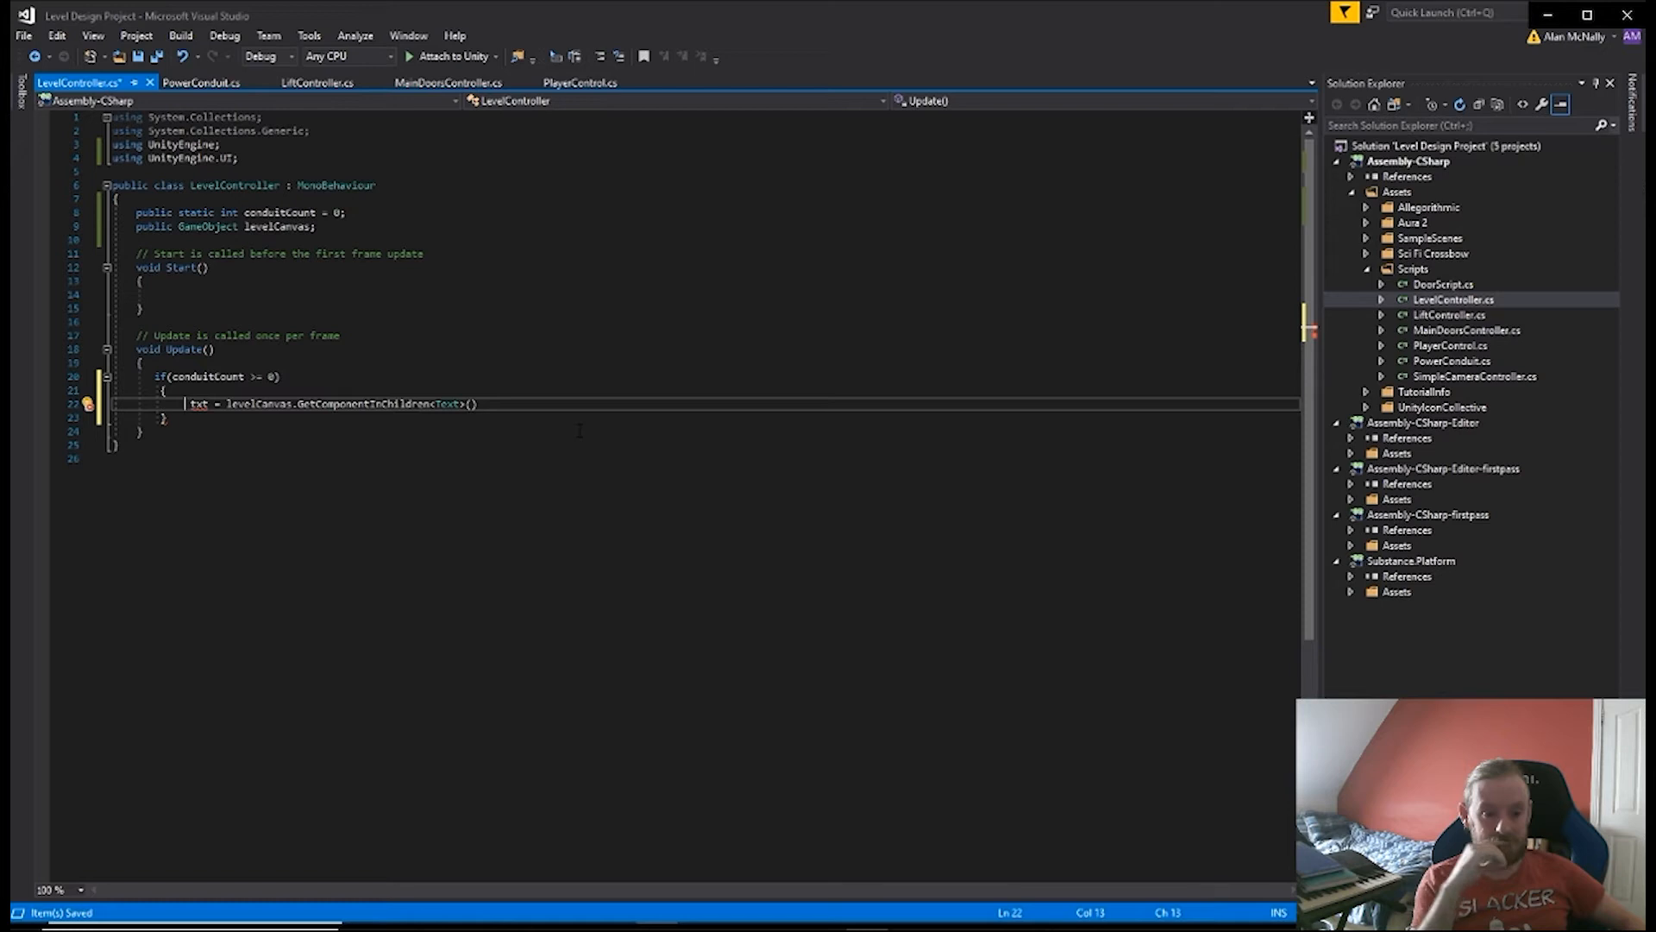
pyautogui.moveTo(501, 559)
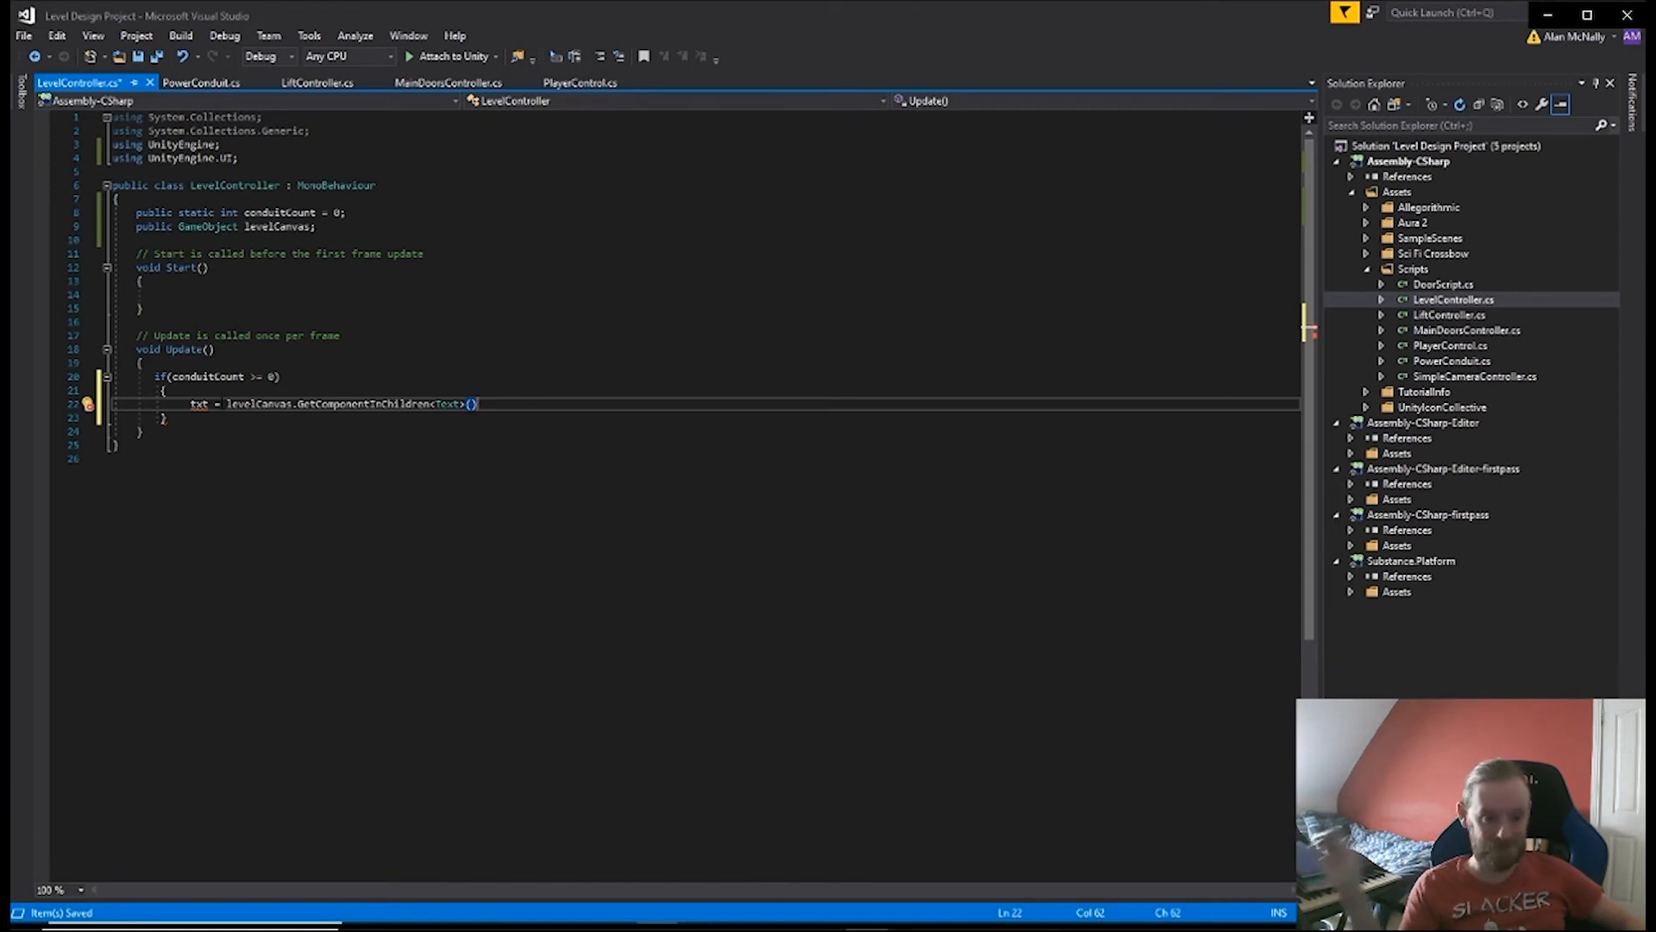
# - Switch to Visual Studio with LevelController.cs open
pyautogui.moveTo(778, 683)
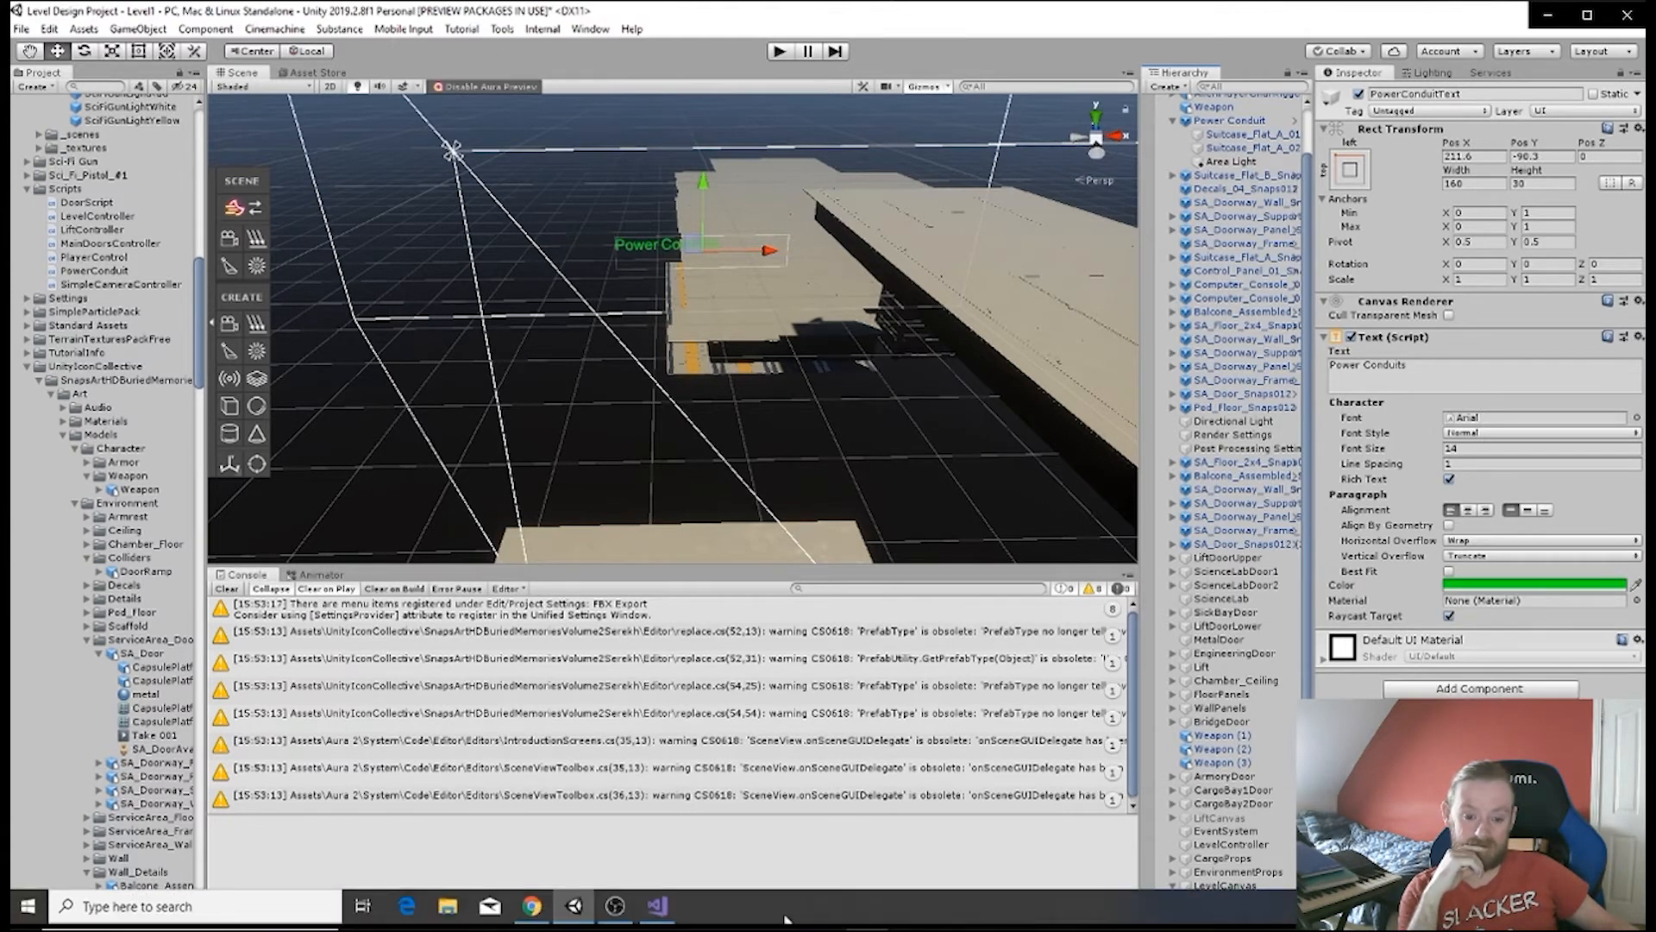
pyautogui.click(653, 911)
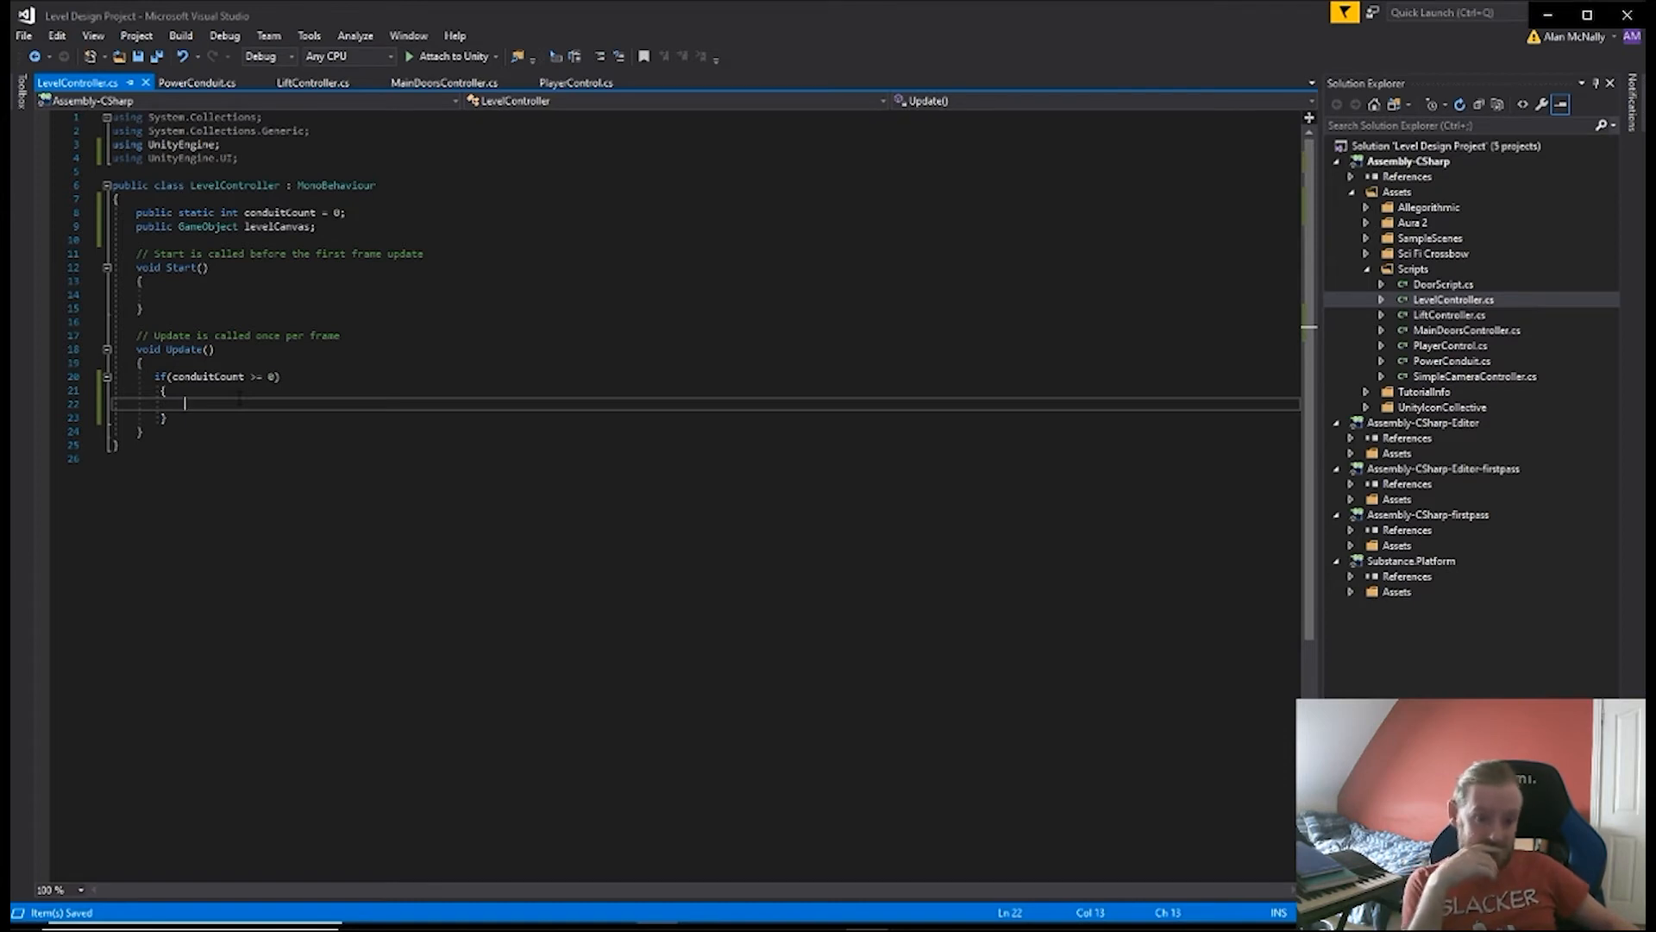
pyautogui.moveTo(133, 443)
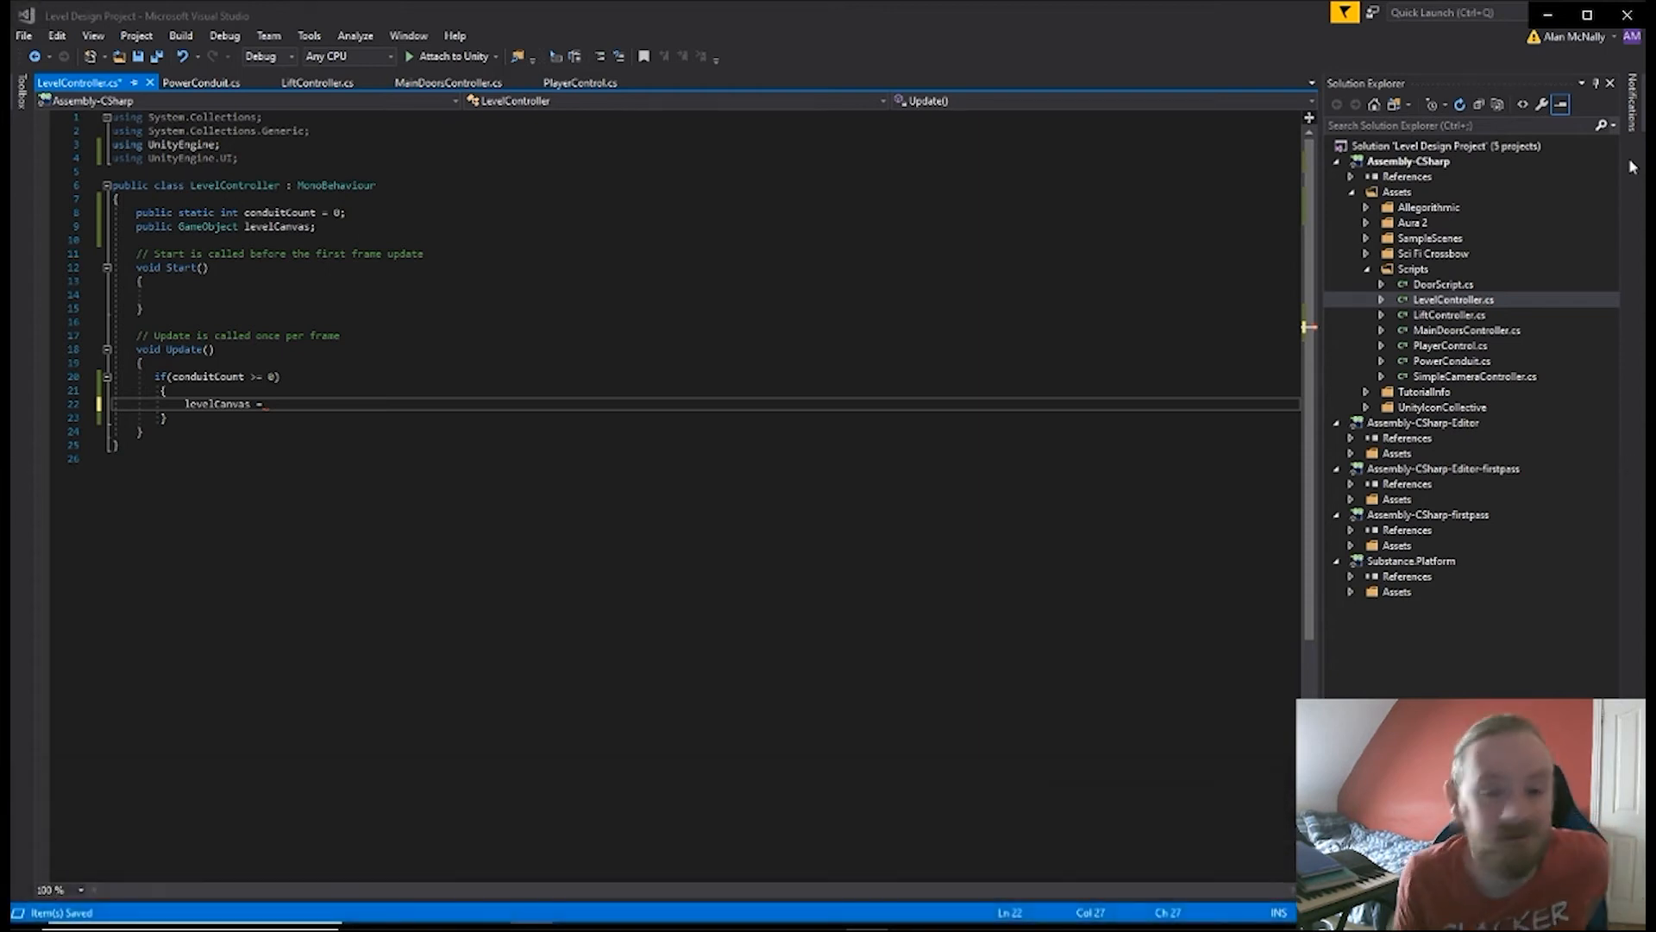
pyautogui.moveTo(668, 844); pyautogui.dragTo(881, 852)
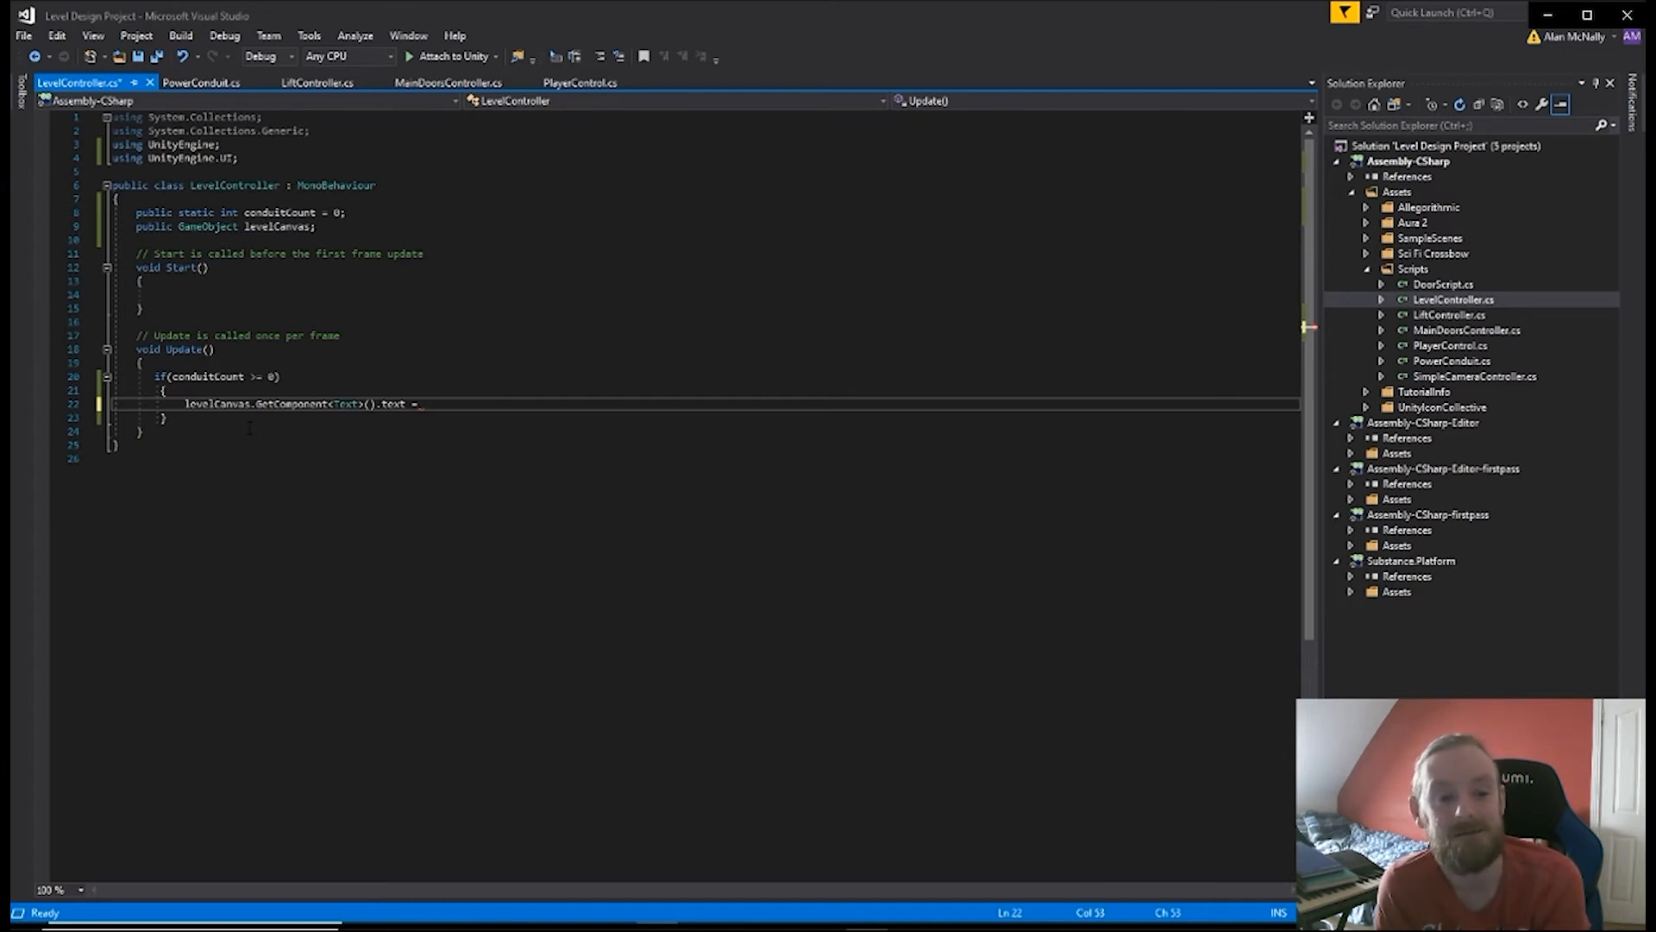
# - Extend the levelCanvas text assignment inside the conduitCount if block with "Power Conduits " + conduitCount
pyautogui.write('Po')
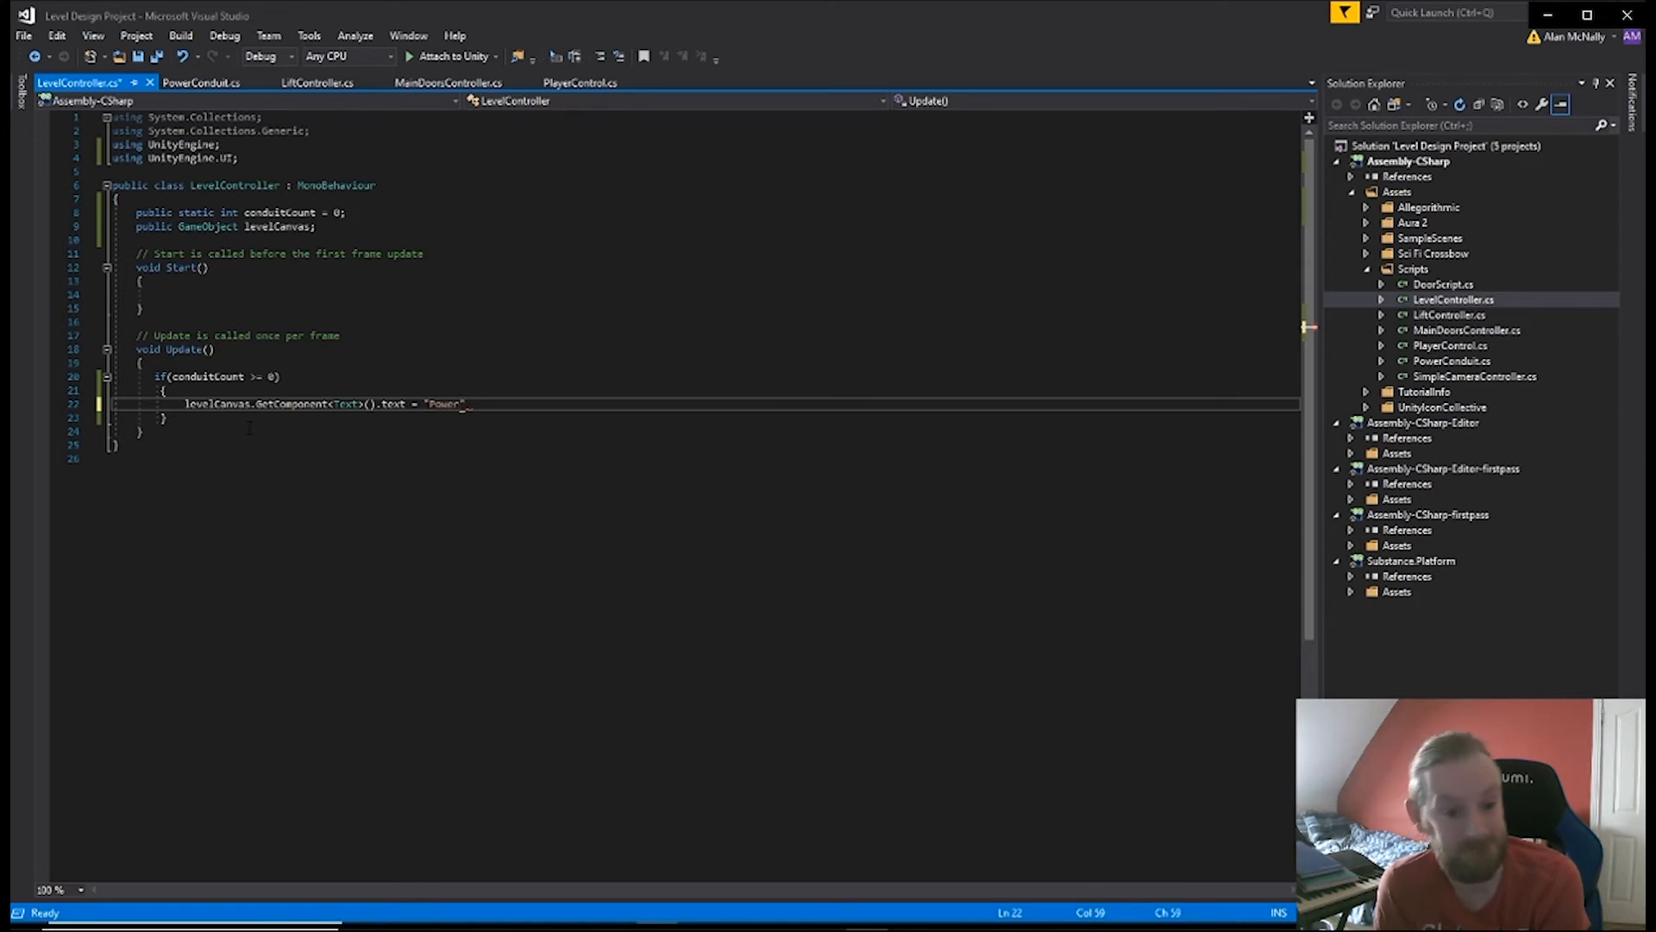
pyautogui.write('wer Conduits')
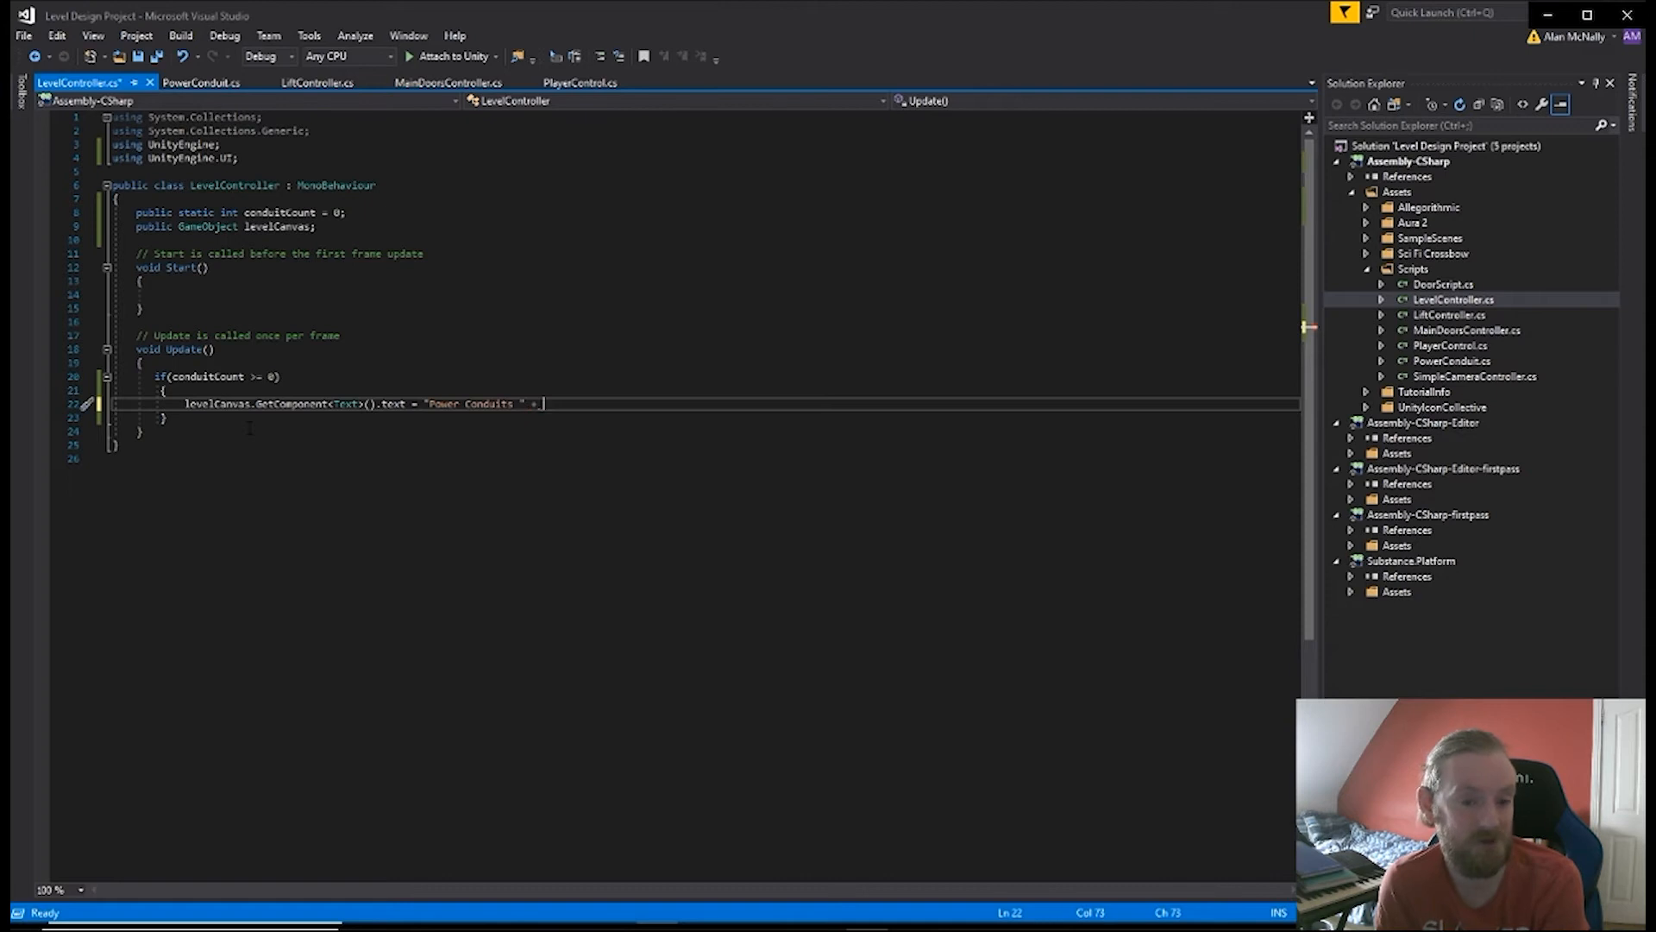
pyautogui.write('conduitCount')
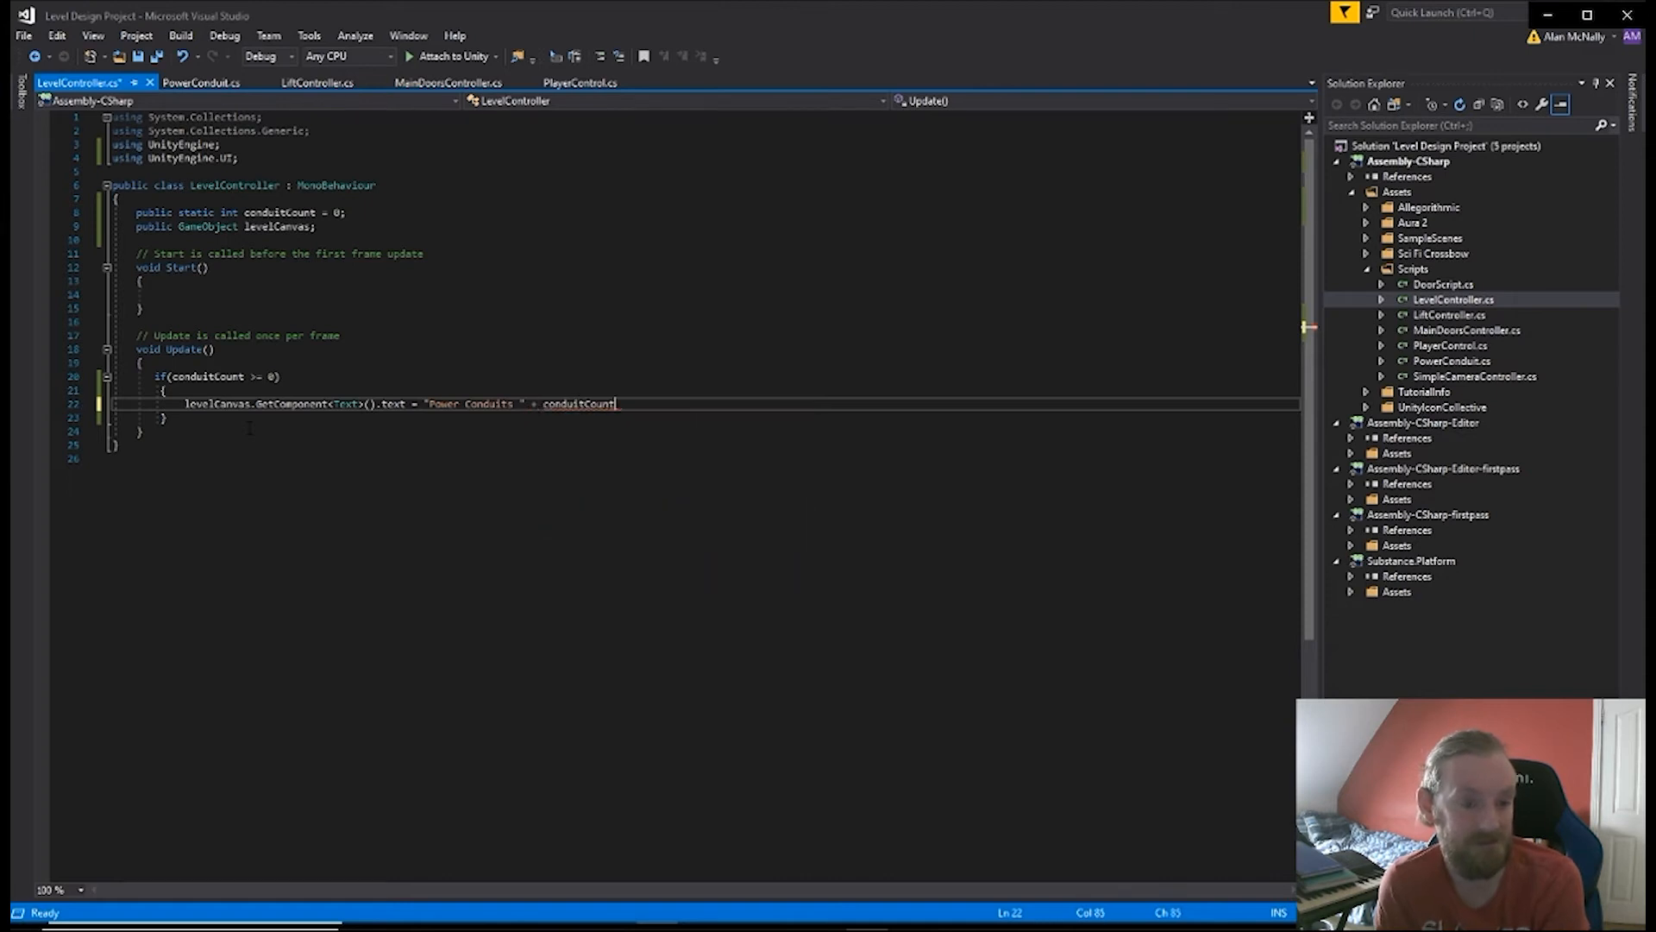
# - Convert conduitCount with .ToString(), end the levelCanvas text assignment with a semicolon, and save LevelController.cs
pyautogui.write('(ToString')
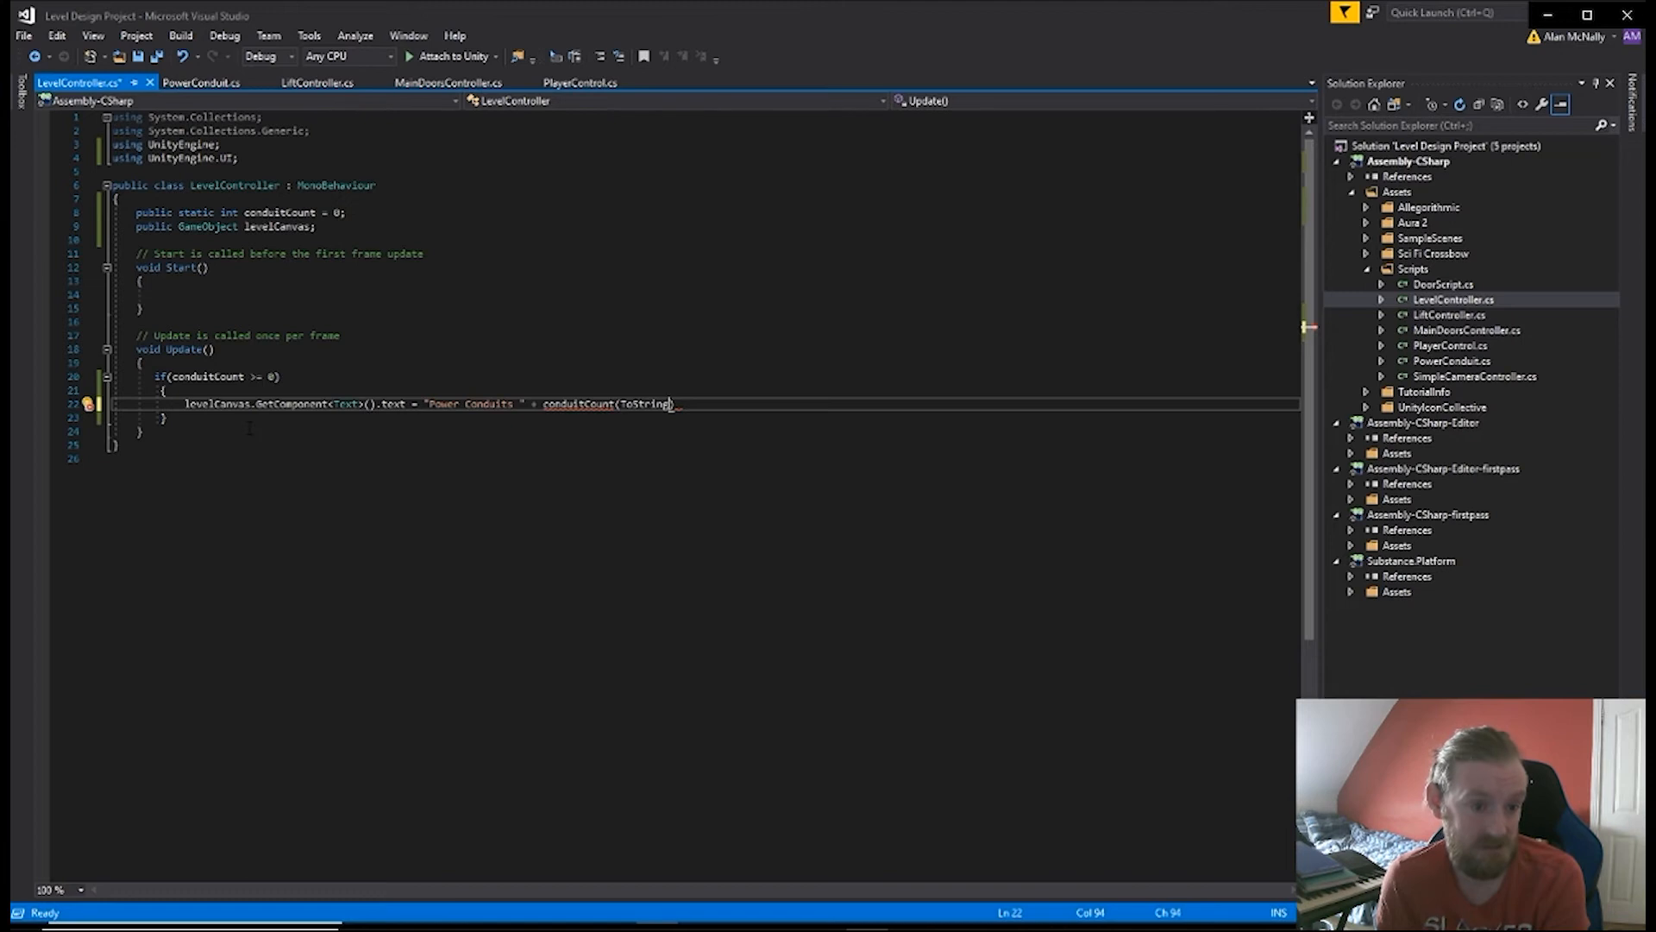
pyautogui.press('BackSpace')
pyautogui.press('BackSpace')
pyautogui.press('BackSpace')
pyautogui.press('BackSpace')
pyautogui.press('BackSpace')
pyautogui.press('BackSpace')
pyautogui.press('BackSpace')
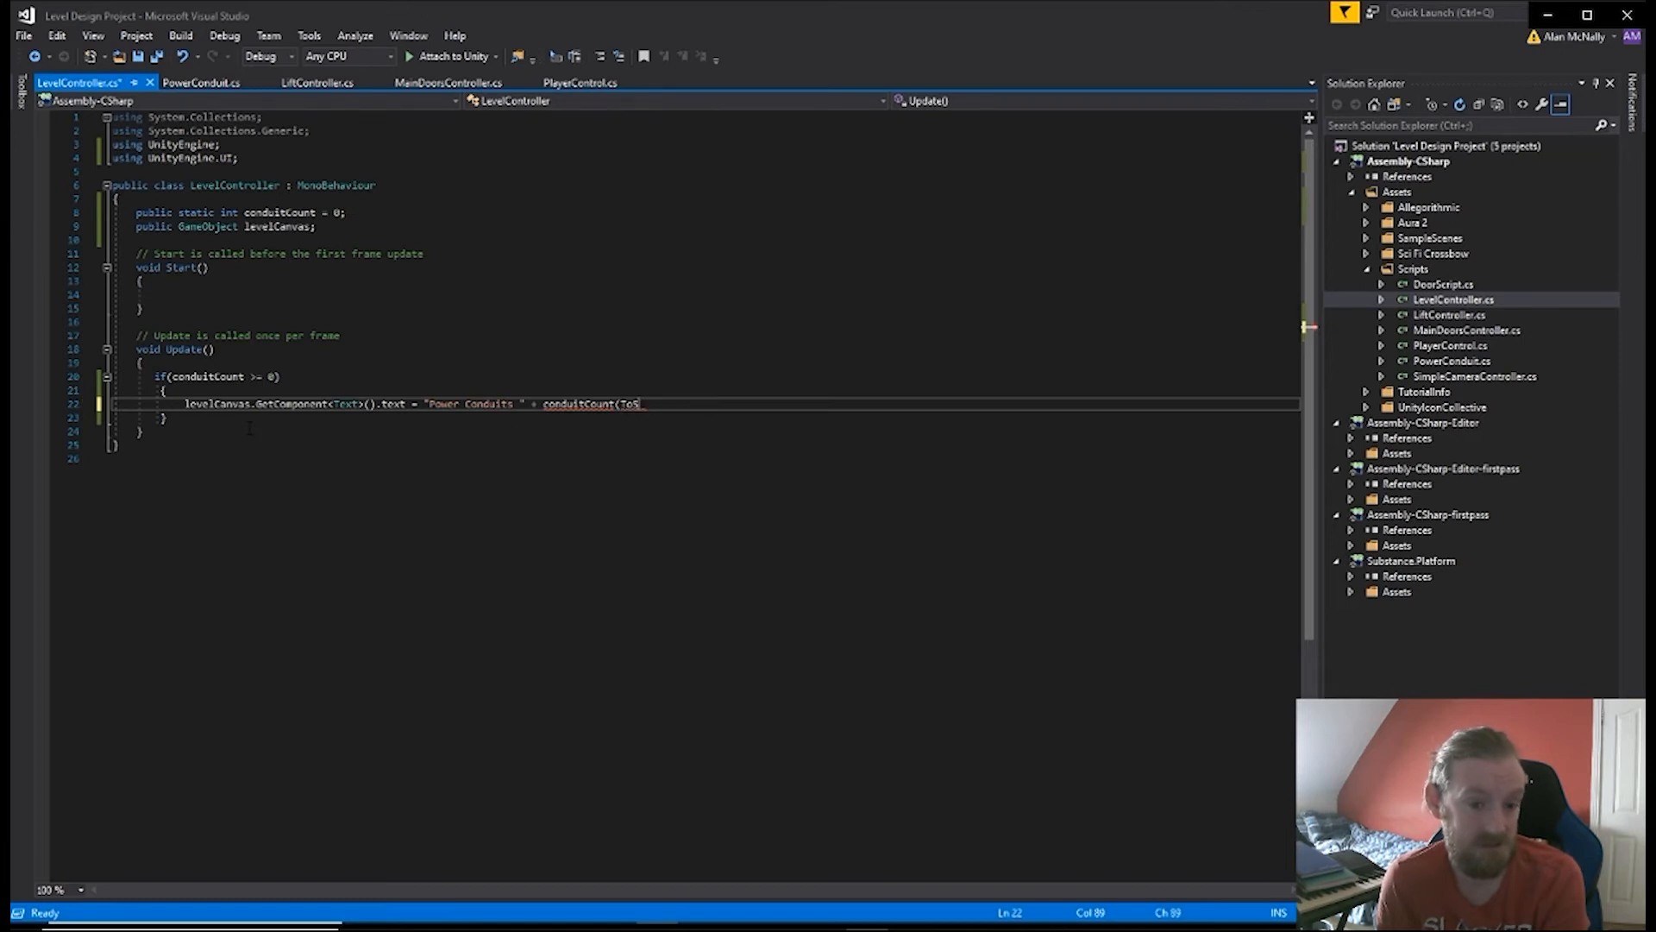
pyautogui.write('ToString')
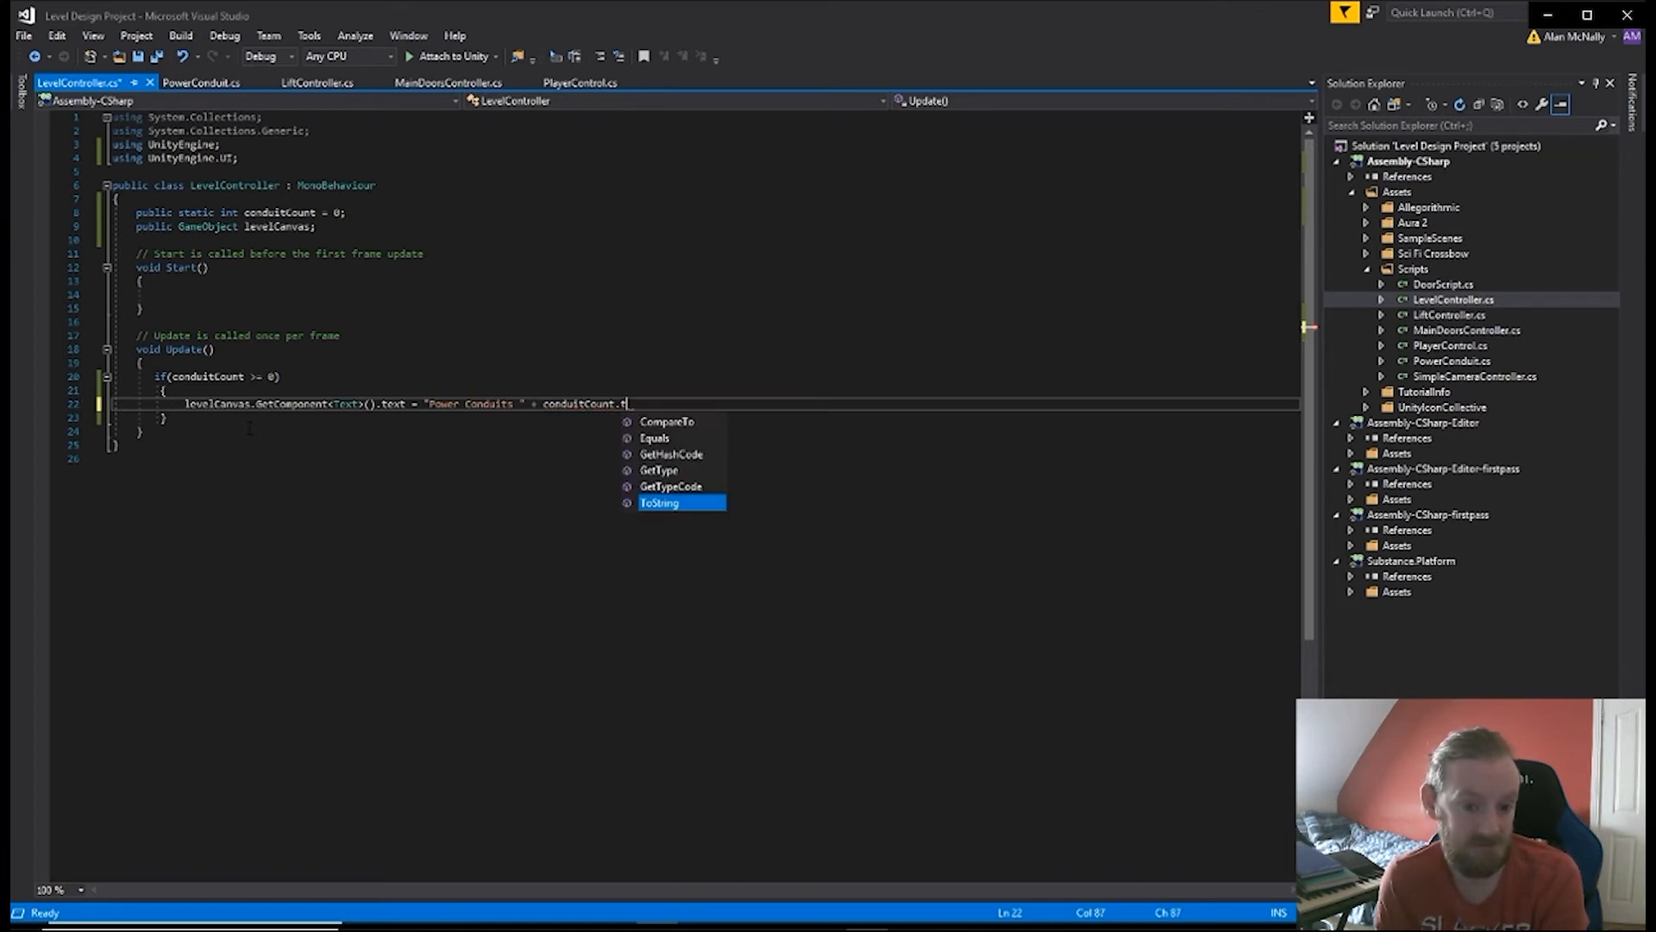
pyautogui.write('();')
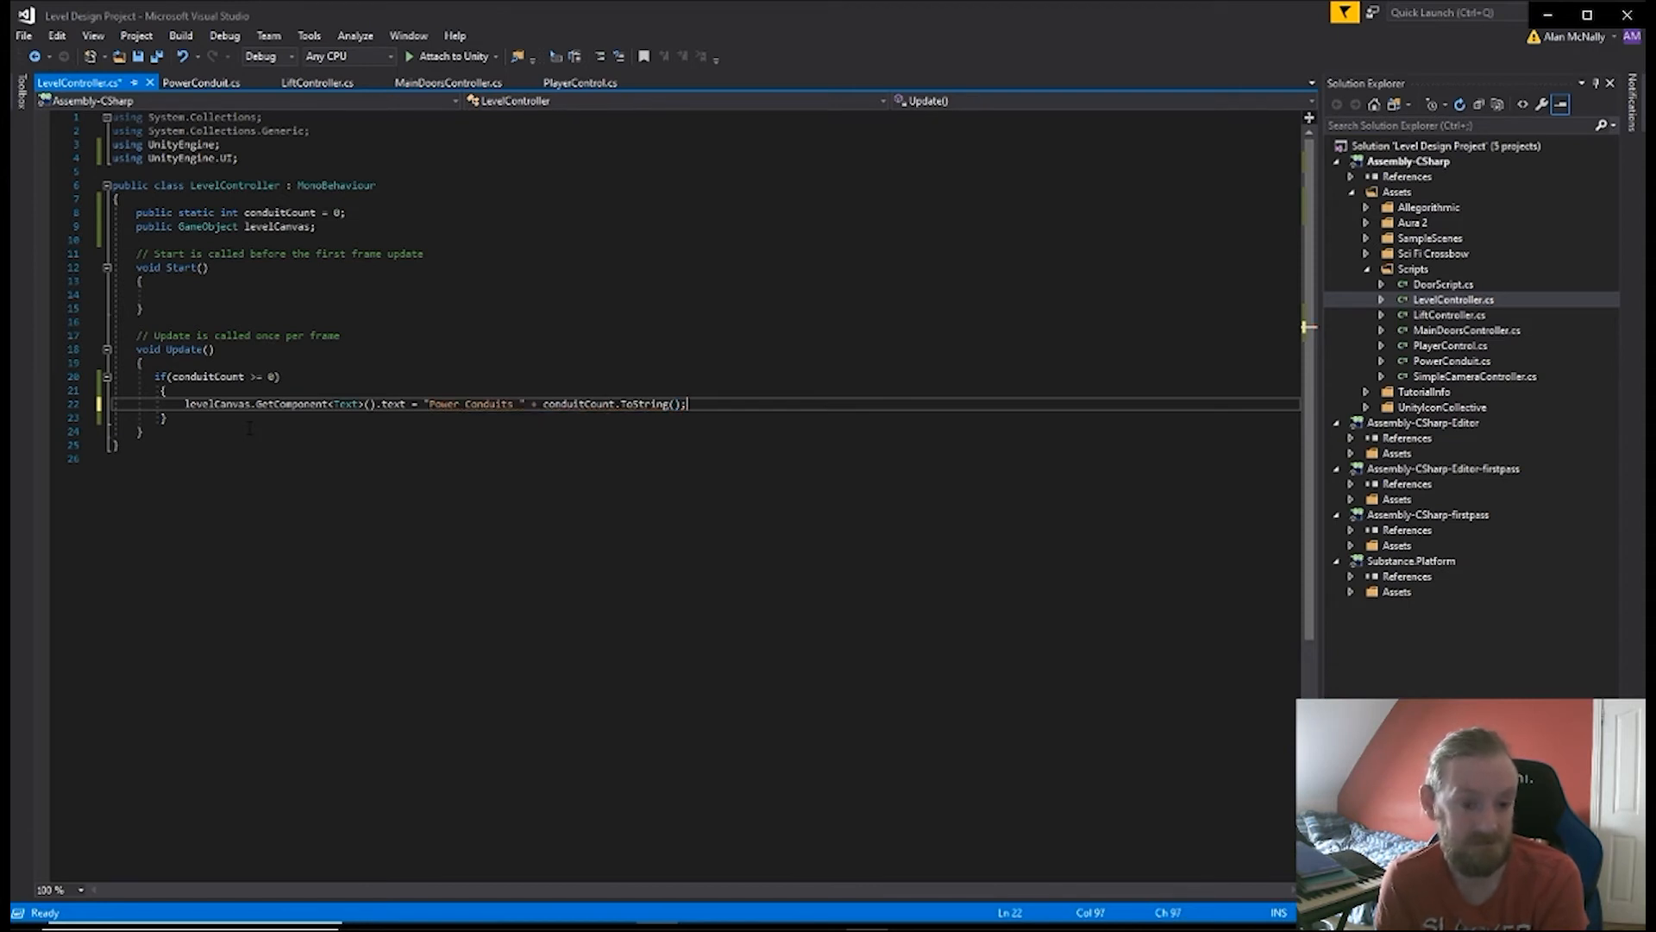
pyautogui.hotkey('ctrl', 's')
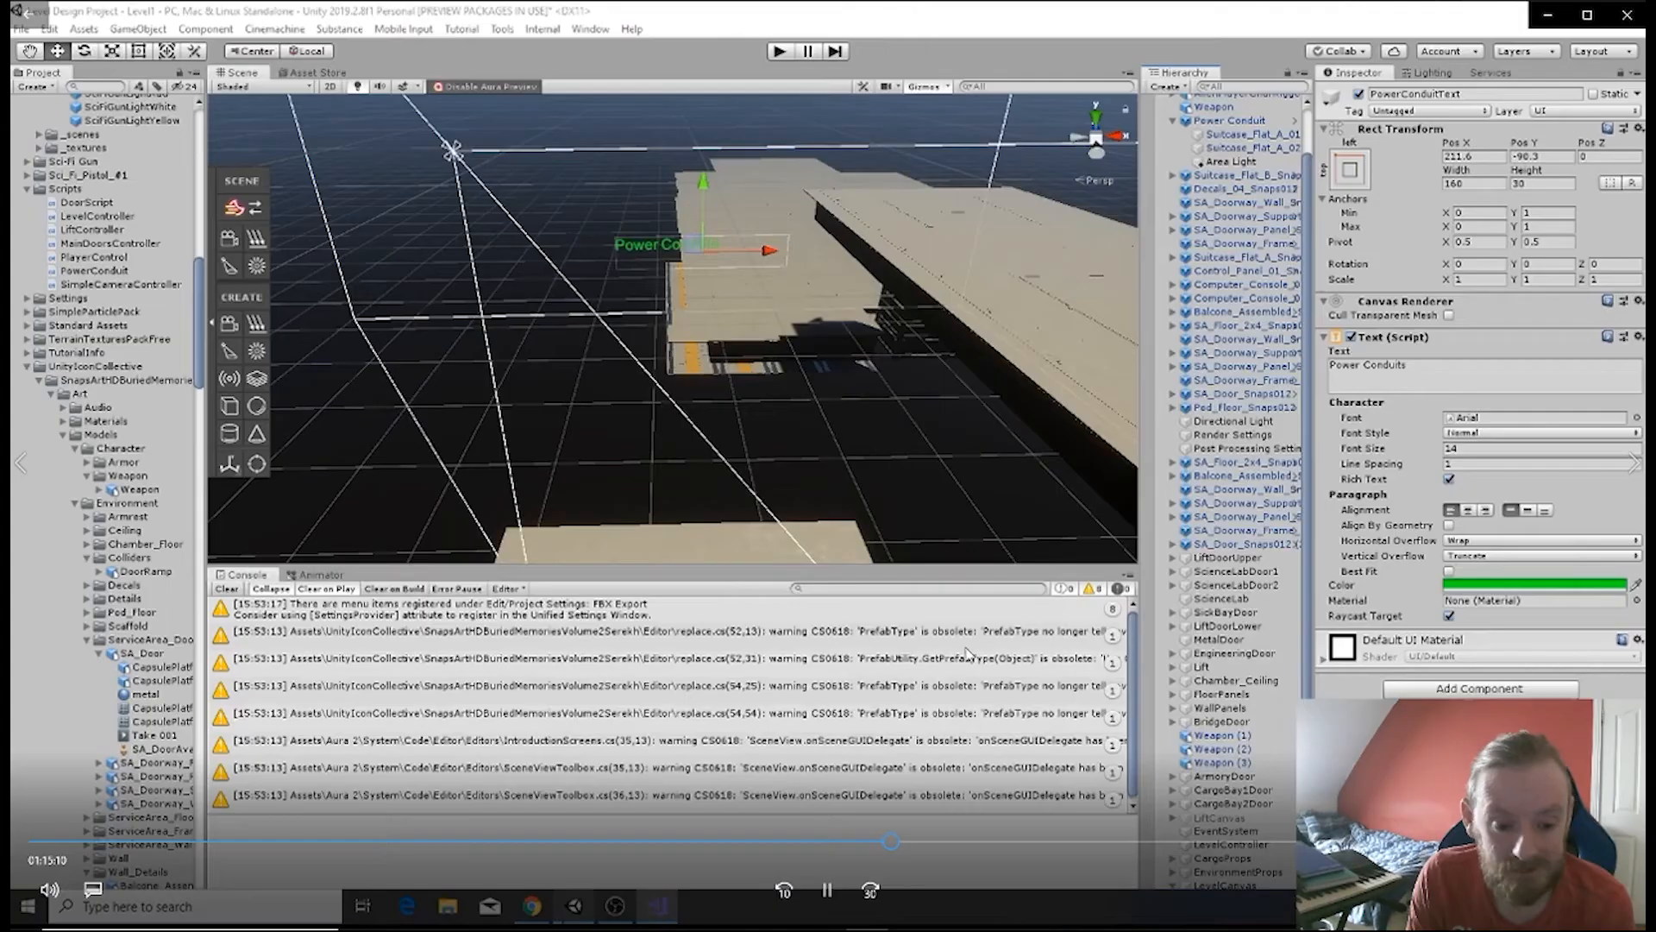
# - Run the Level1 scene in Unity's Play mode to test the Power Conduits counter text
pyautogui.press('space')
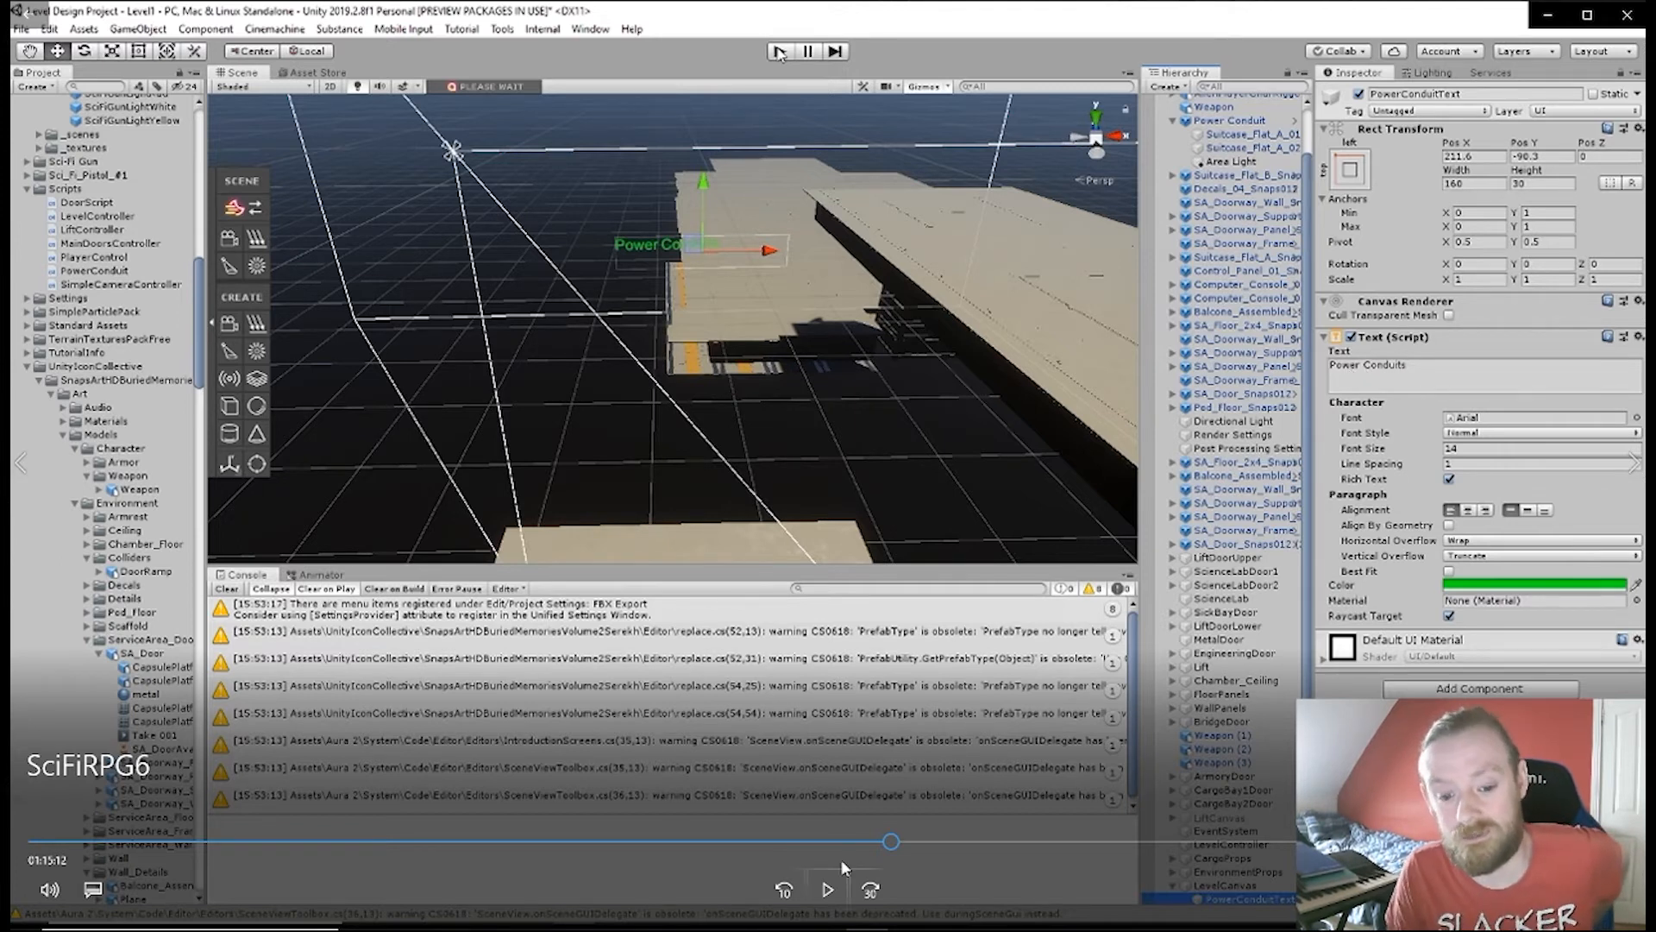
pyautogui.click(778, 53)
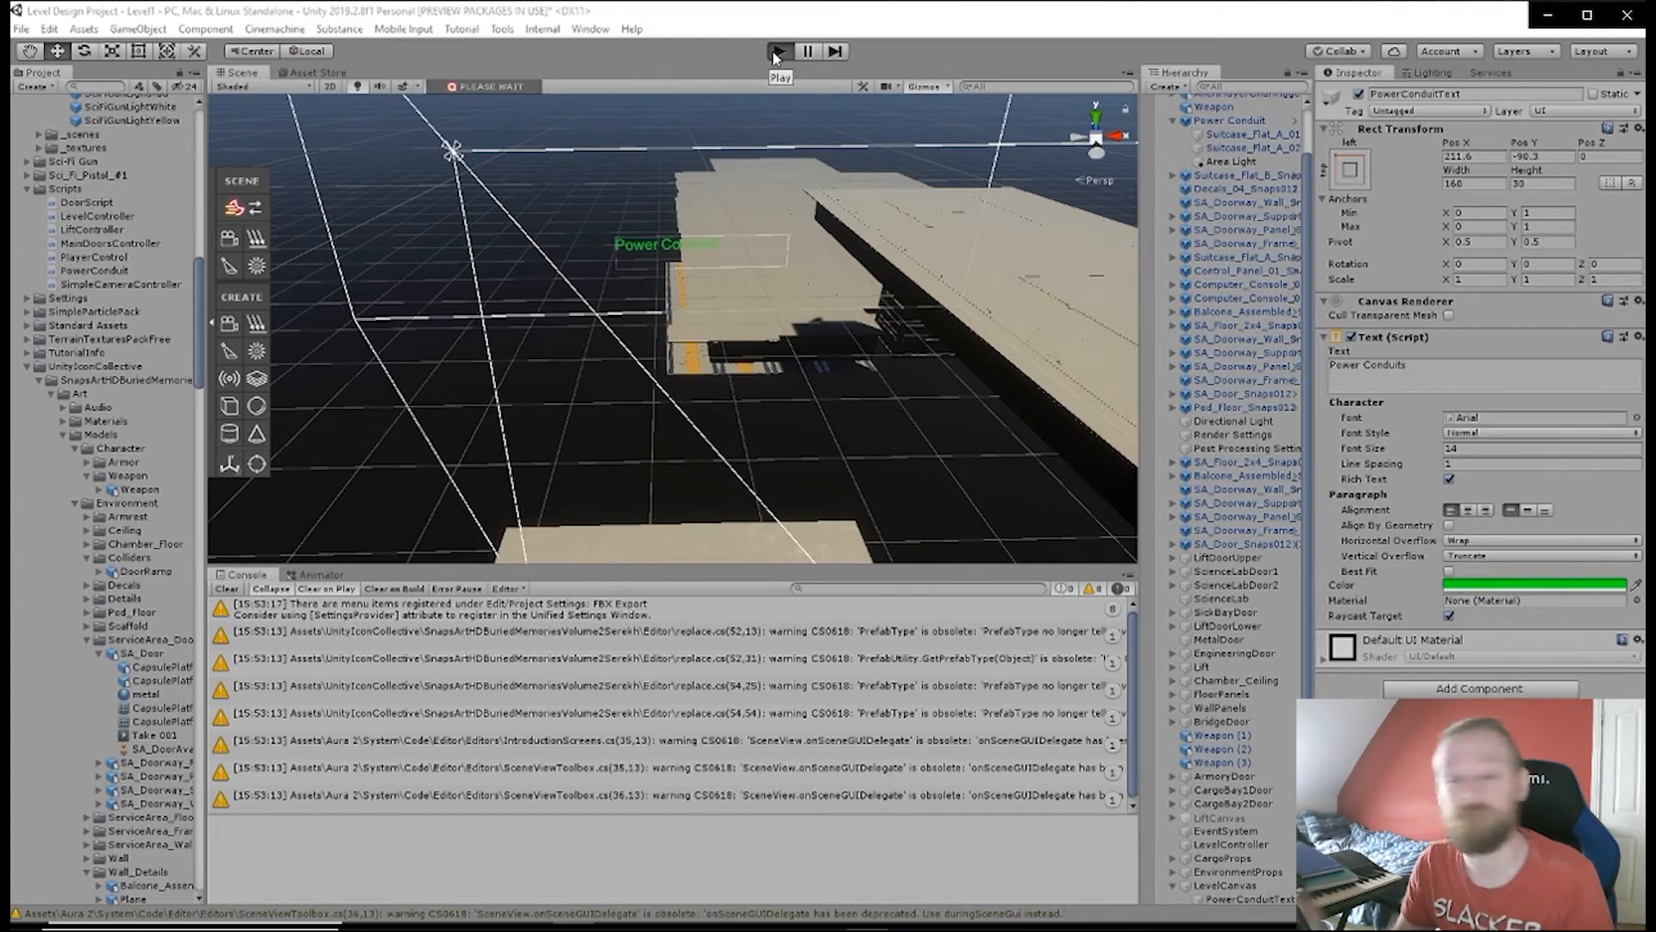
pyautogui.moveTo(632, 690)
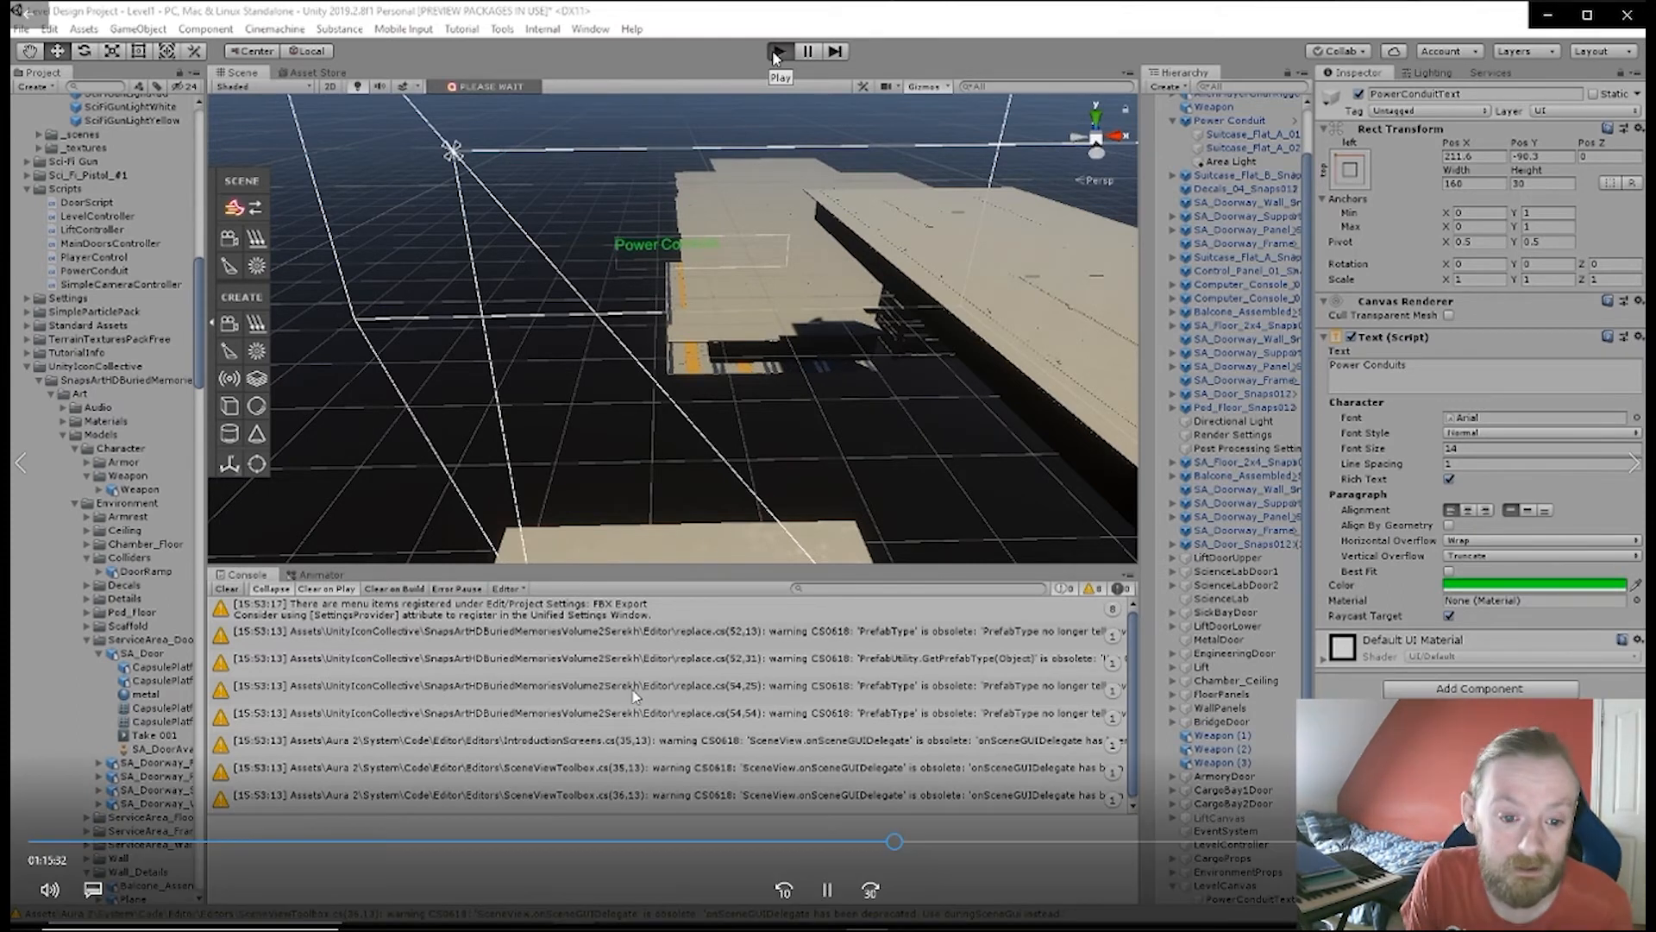
pyautogui.click(900, 842)
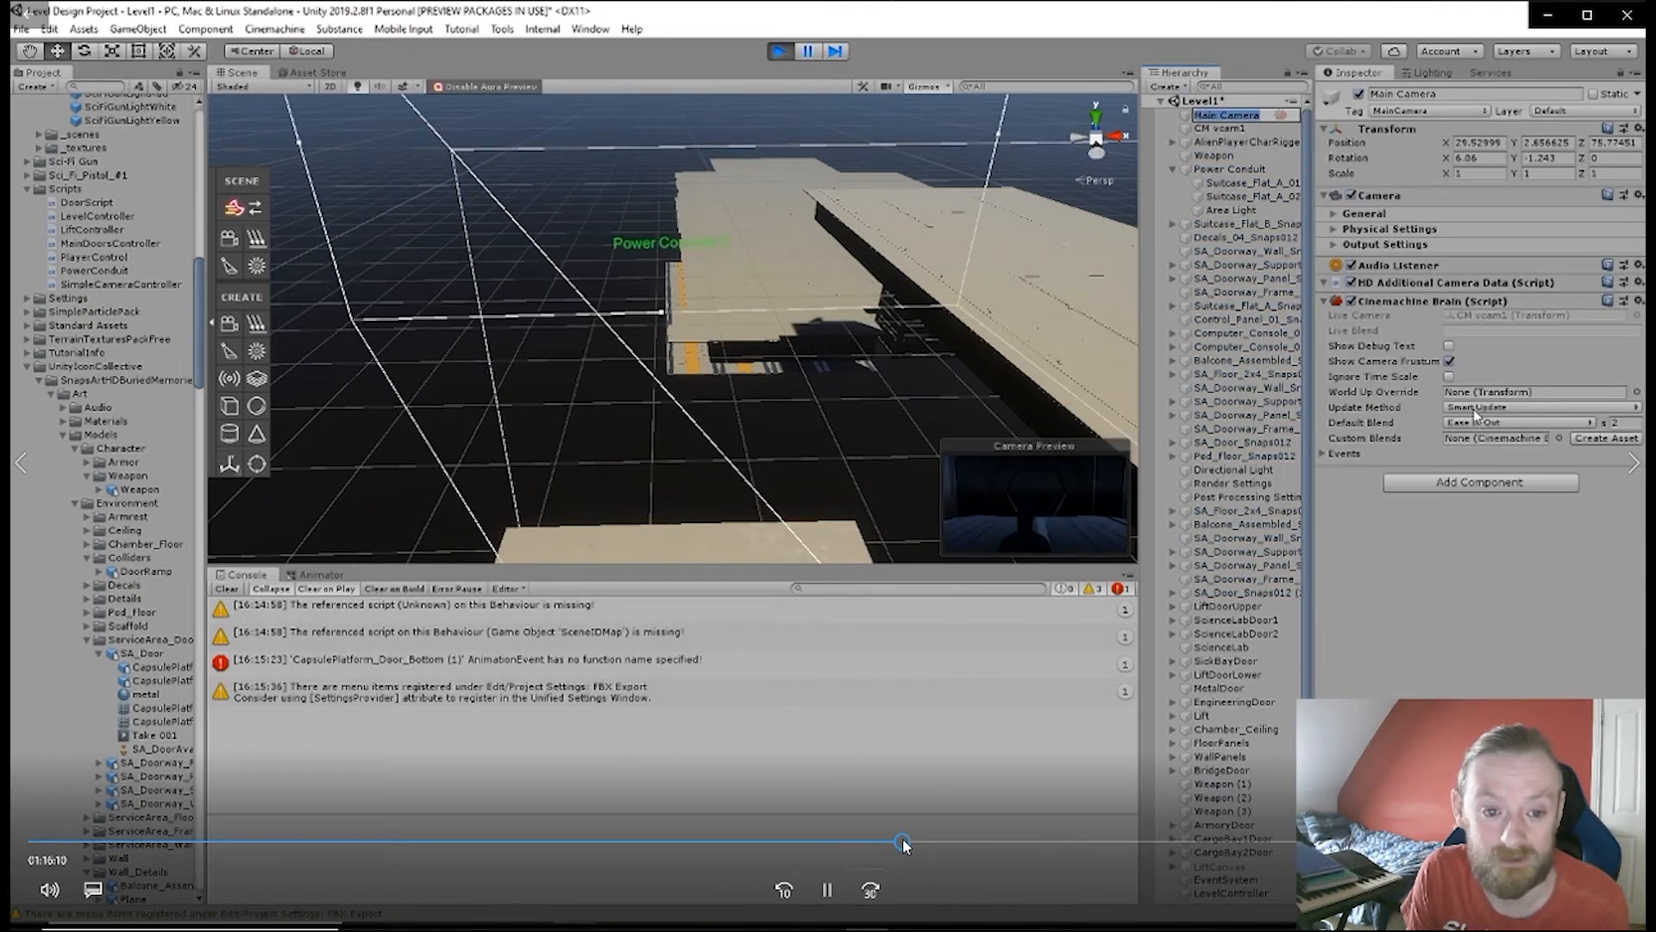
pyautogui.click(1336, 214)
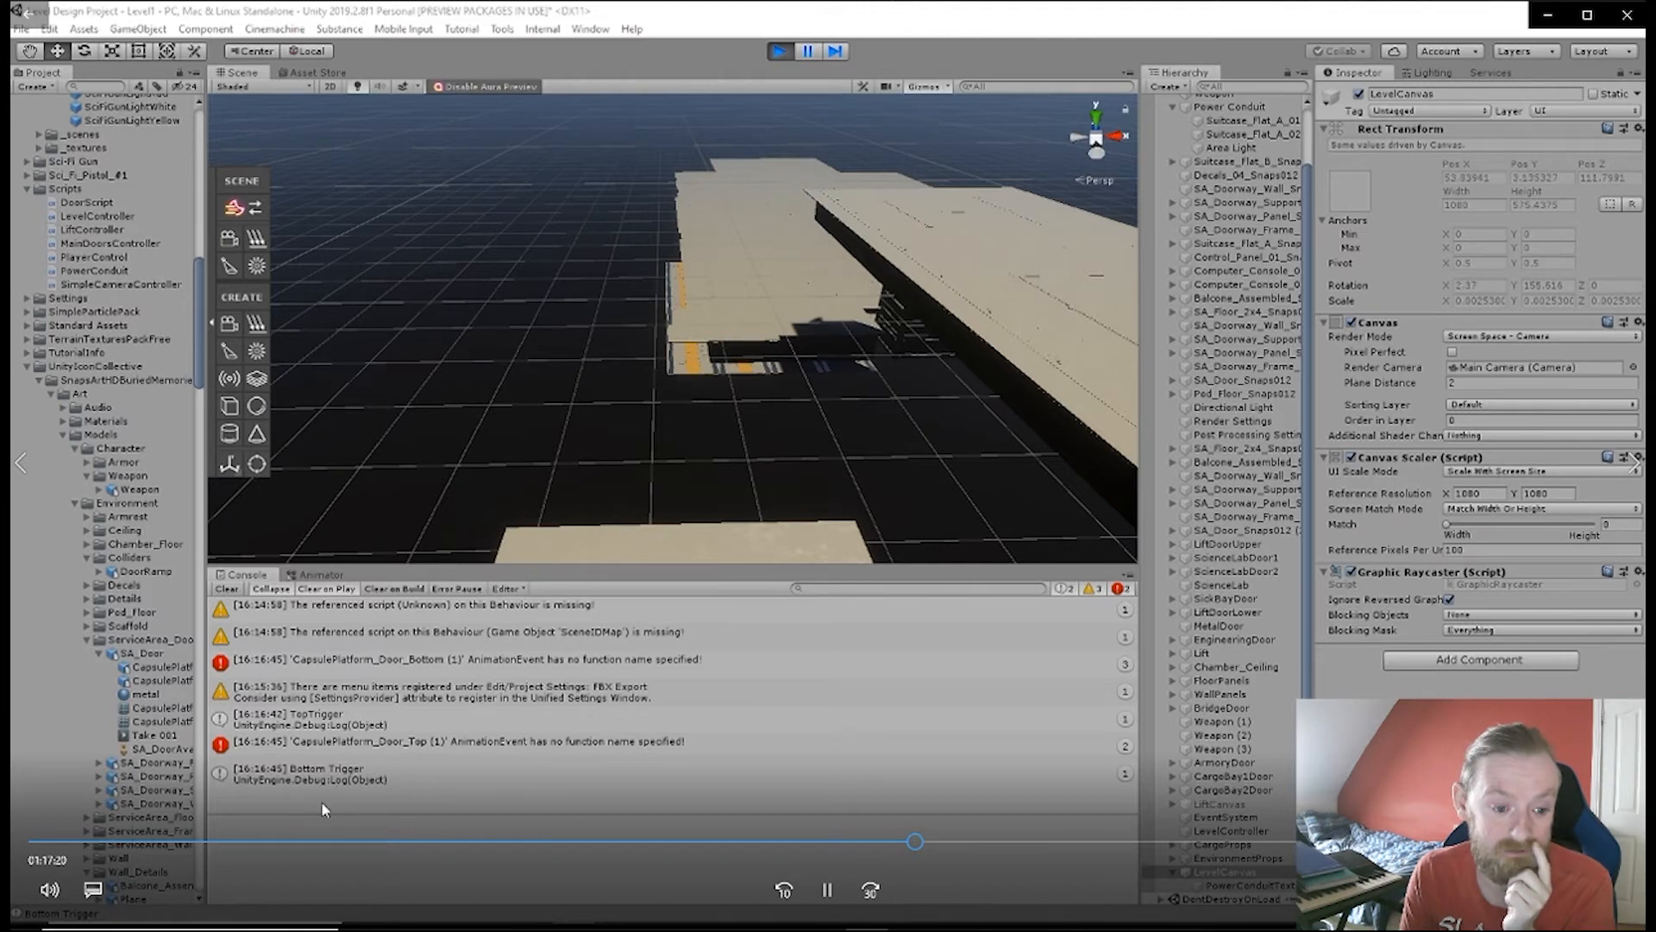
pyautogui.click(926, 841)
pyautogui.moveTo(927, 841); pyautogui.dragTo(928, 844)
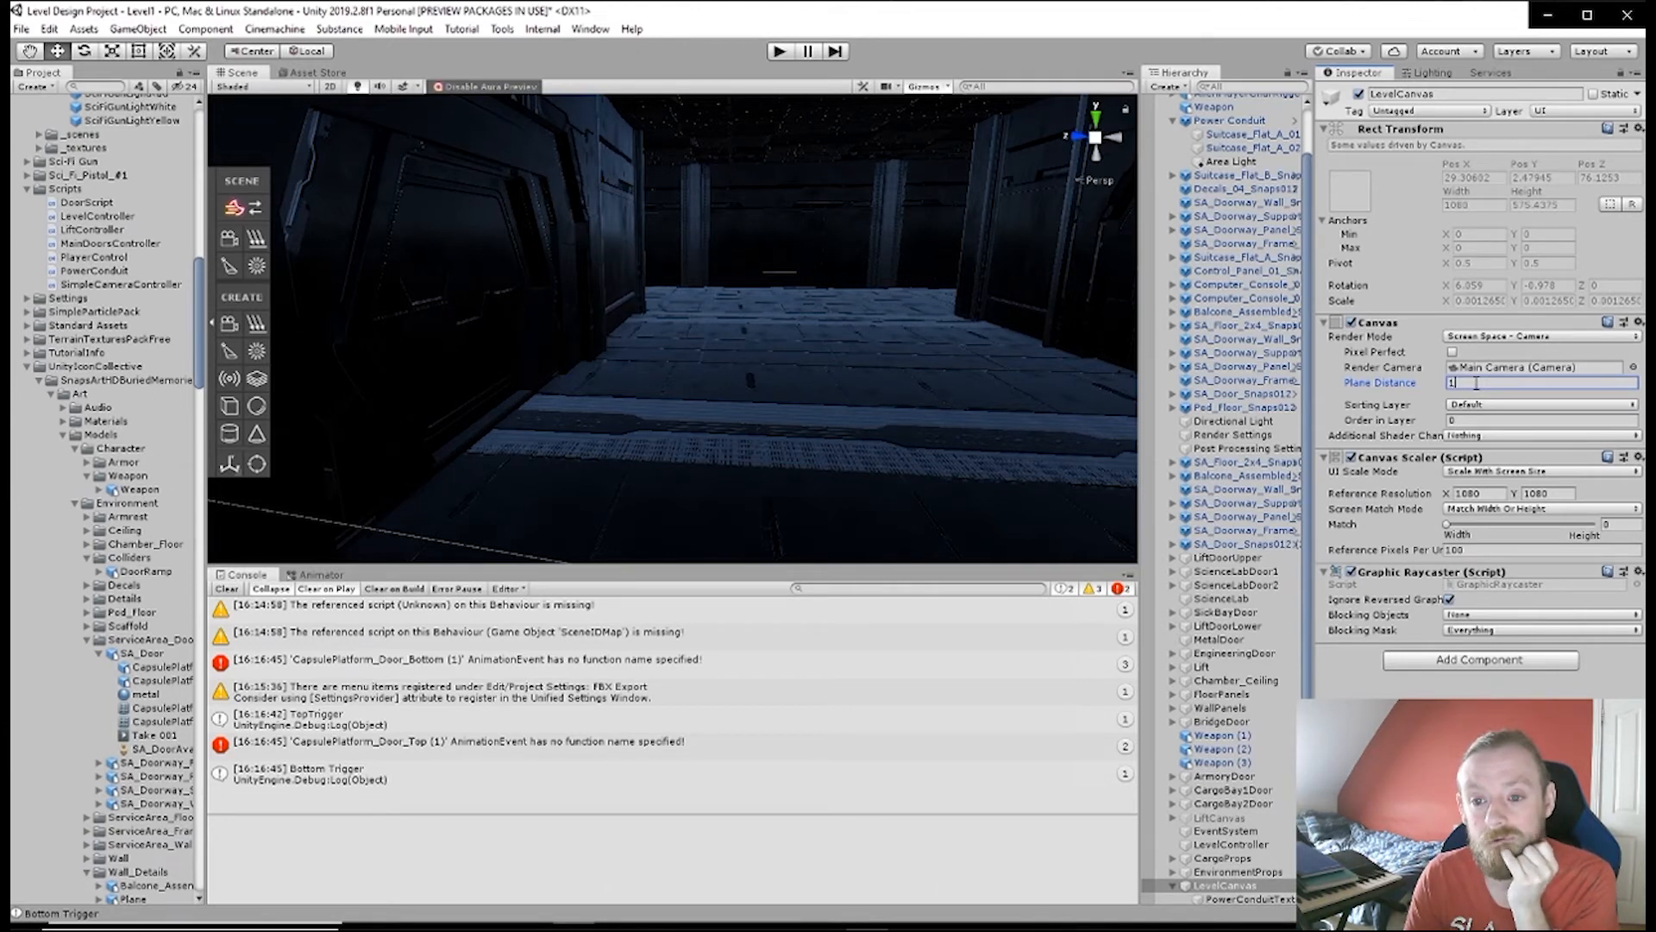
# - Look around the CargoBay1Door area in the scene and collapse the CargoBay1Door object's children in the hierarchy
pyautogui.moveTo(1072, 727)
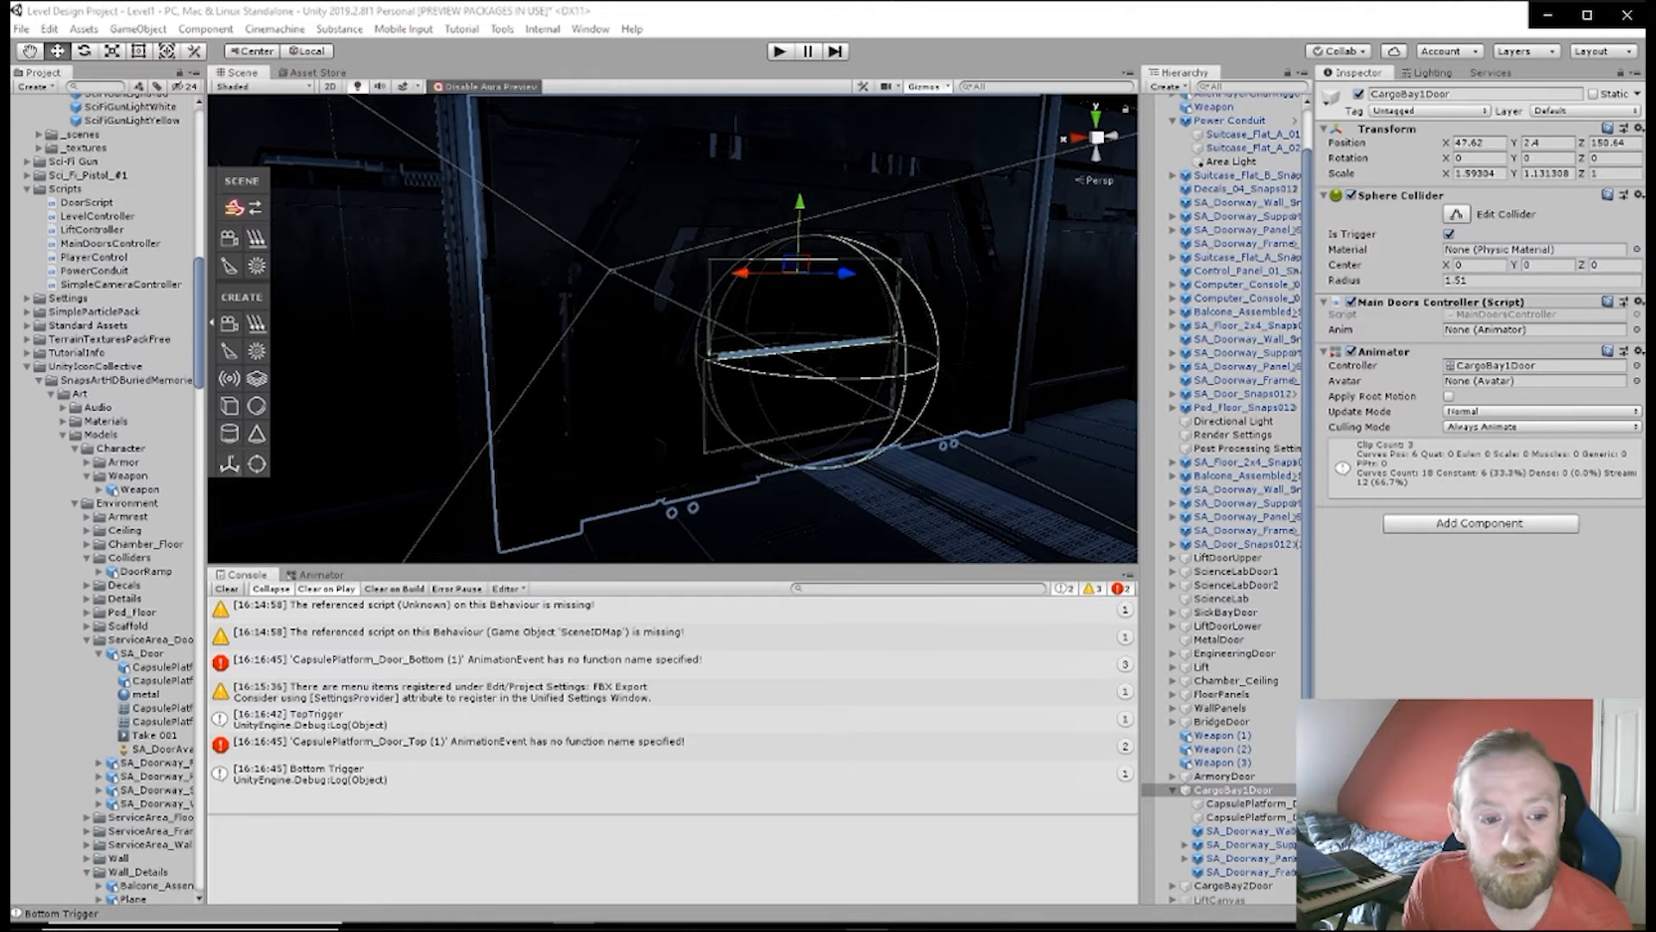
pyautogui.moveTo(842, 344)
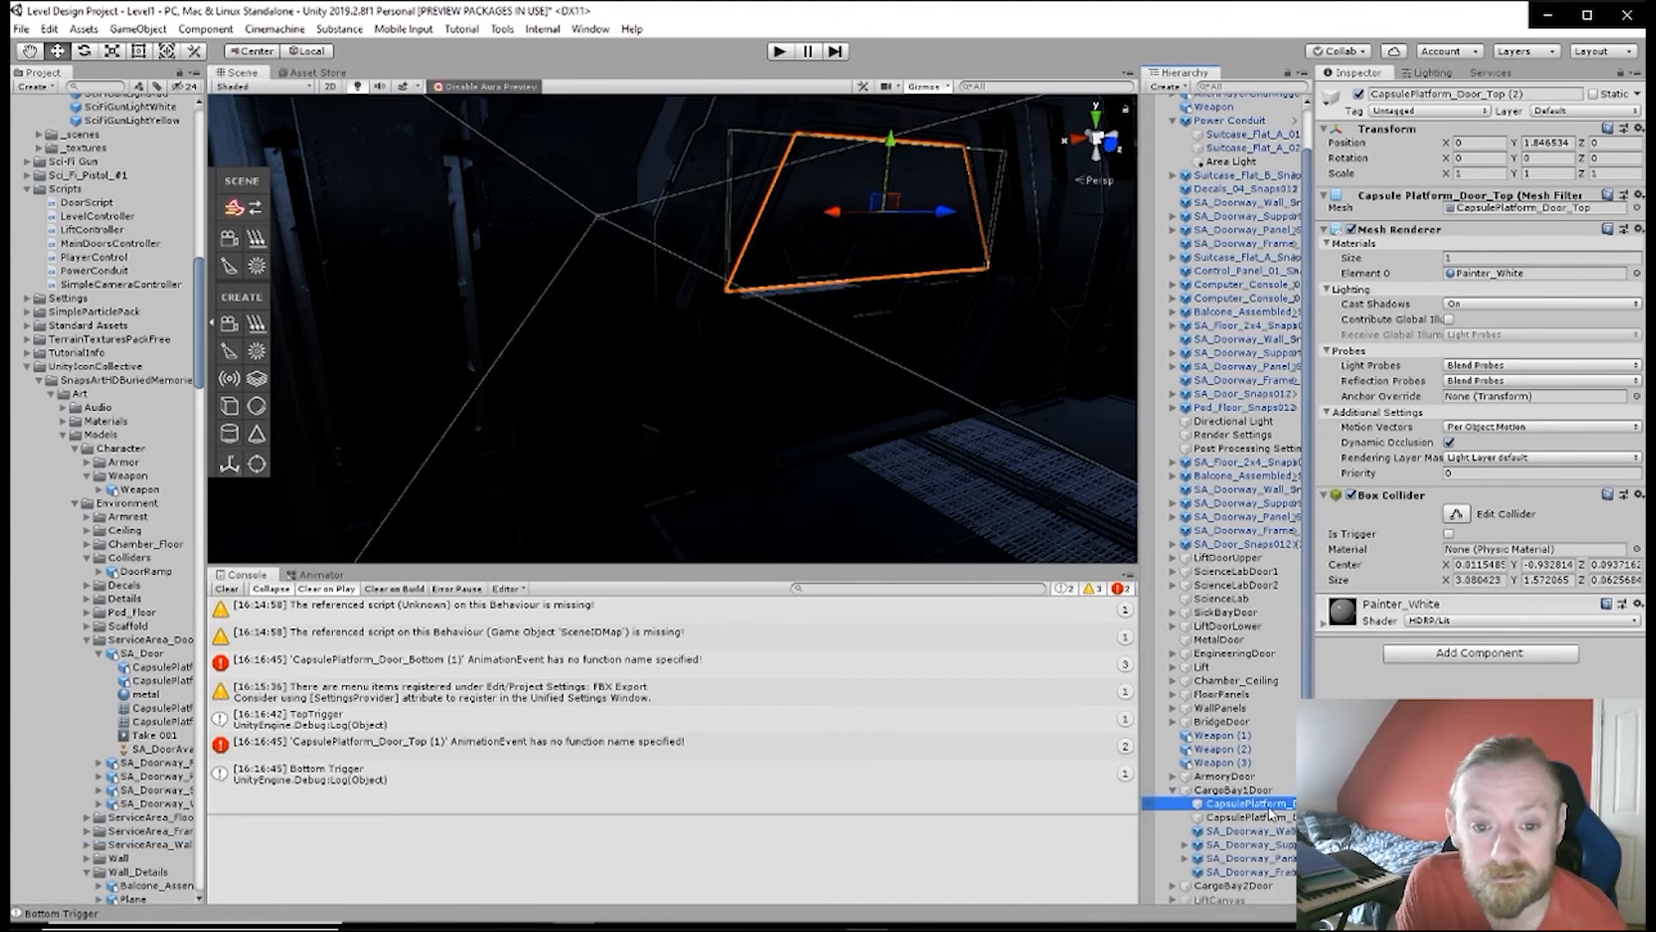
pyautogui.moveTo(1038, 416)
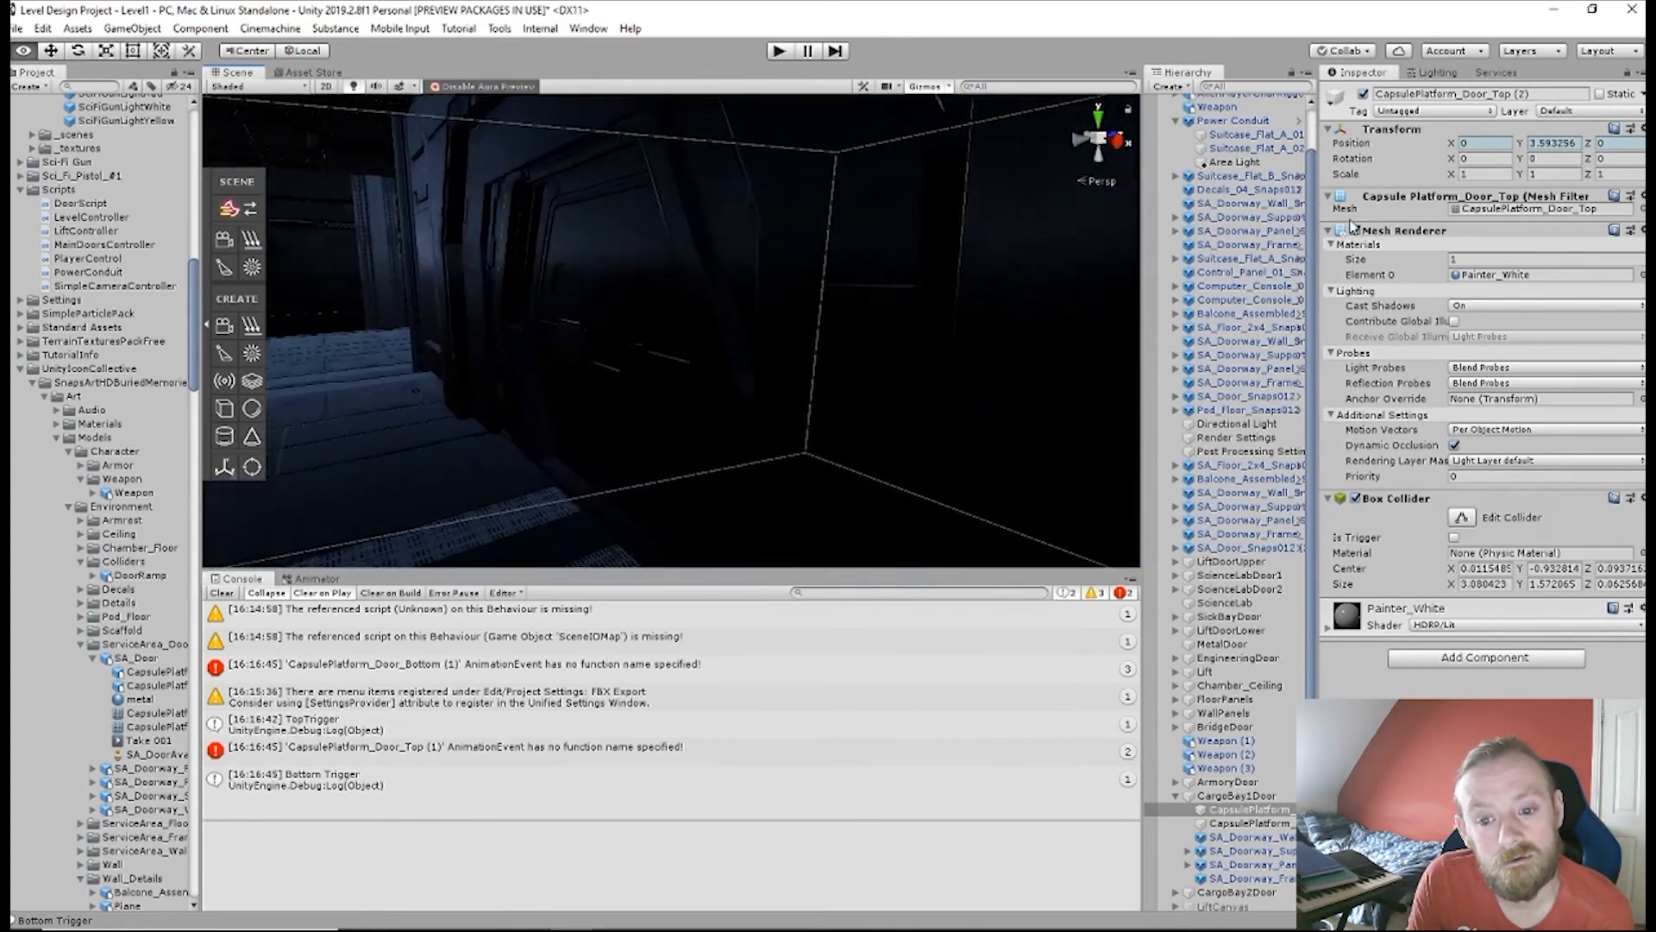
pyautogui.moveTo(1441, 212); pyautogui.dragTo(1536, 211, button='right')
pyautogui.moveTo(1000, 338); pyautogui.dragTo(863, 406, button='right')
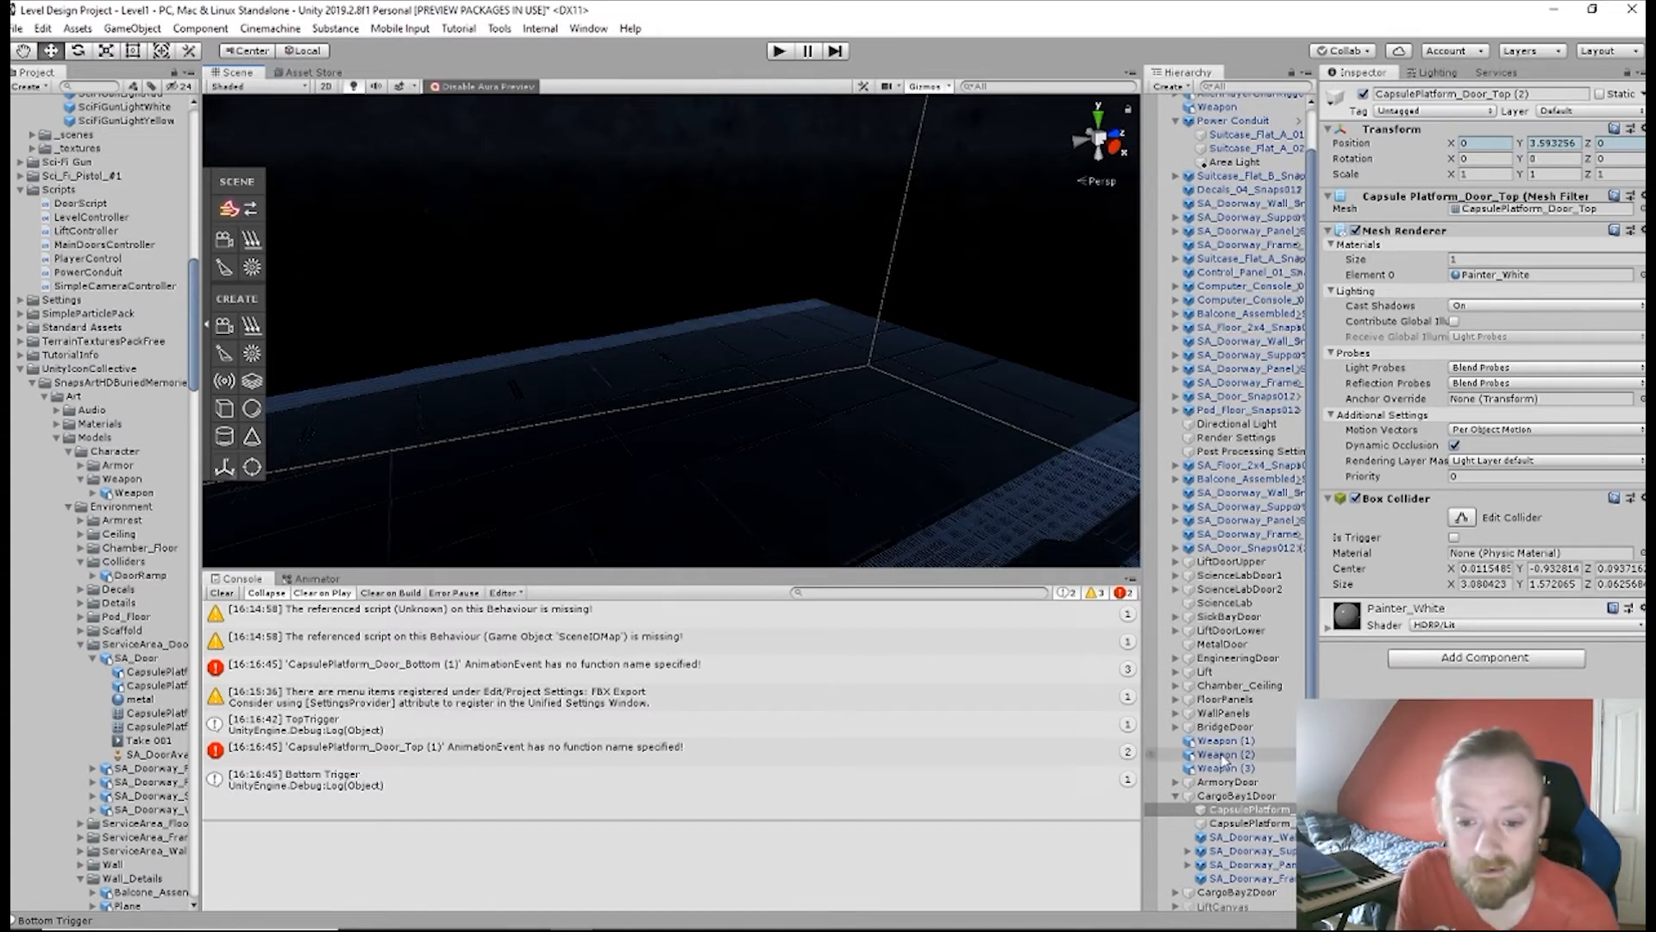
pyautogui.click(1176, 795)
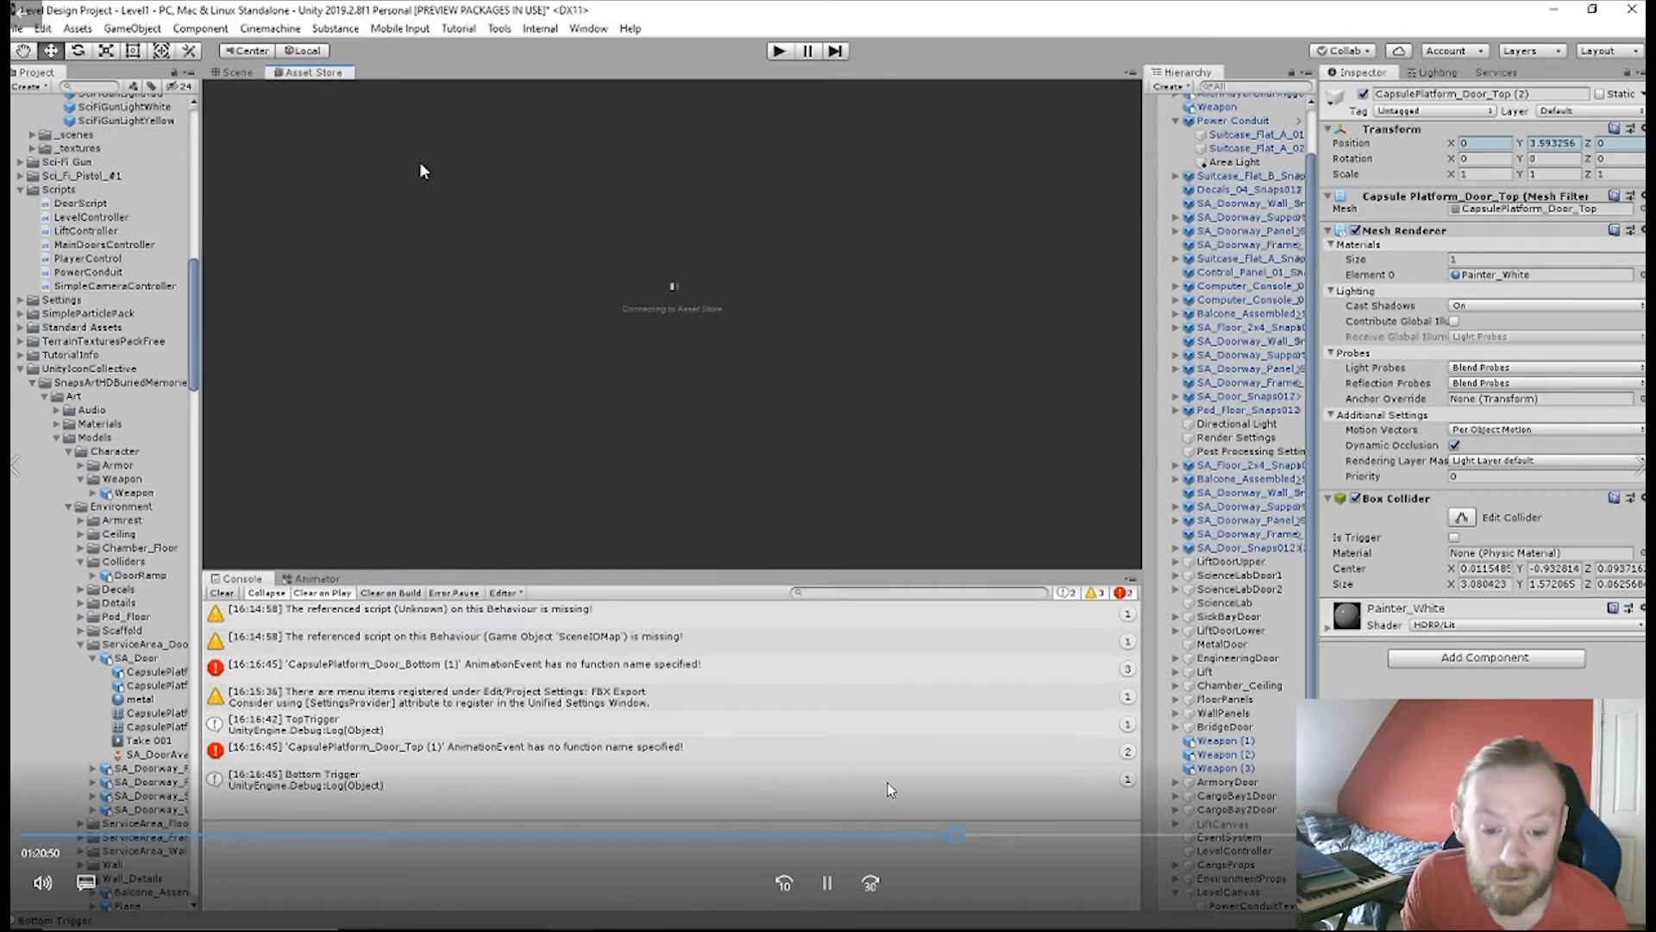
# - Reposition the selected MetalBox_02 crate in the cargo bay to about X -17.92, Z -21.91
pyautogui.moveTo(955, 834); pyautogui.dragTo(977, 828)
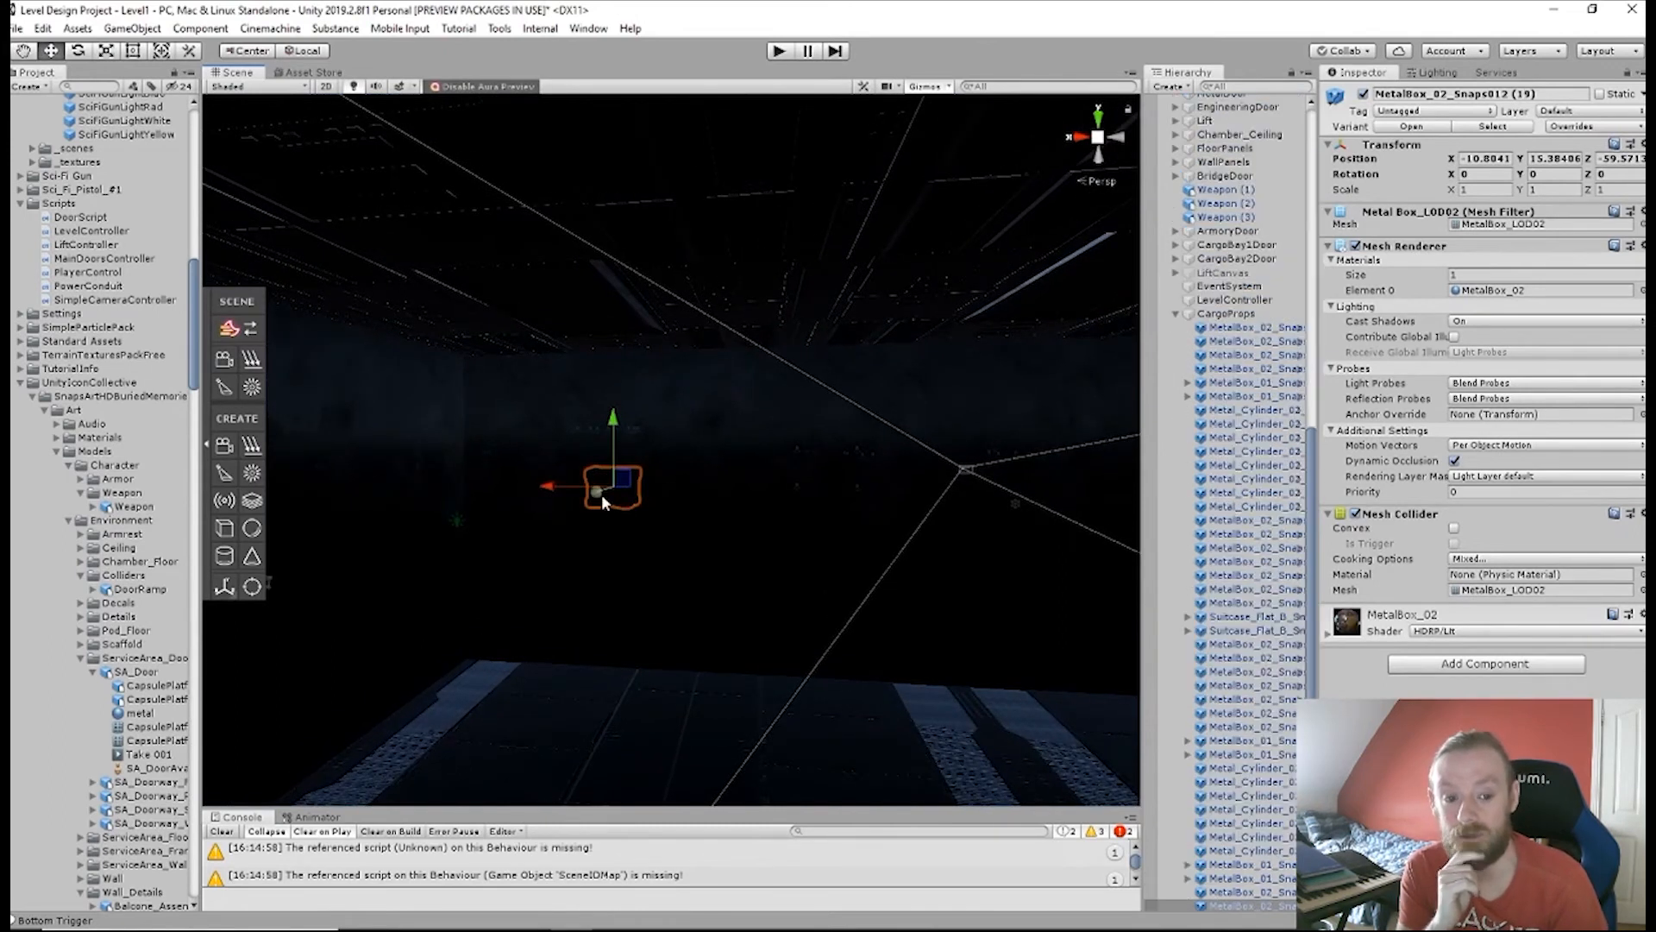
pyautogui.moveTo(547, 597)
pyautogui.mouseDown()
pyautogui.moveTo(529, 627)
pyautogui.moveTo(533, 605)
pyautogui.mouseUp()
pyautogui.moveTo(297, 569); pyautogui.dragTo(521, 664)
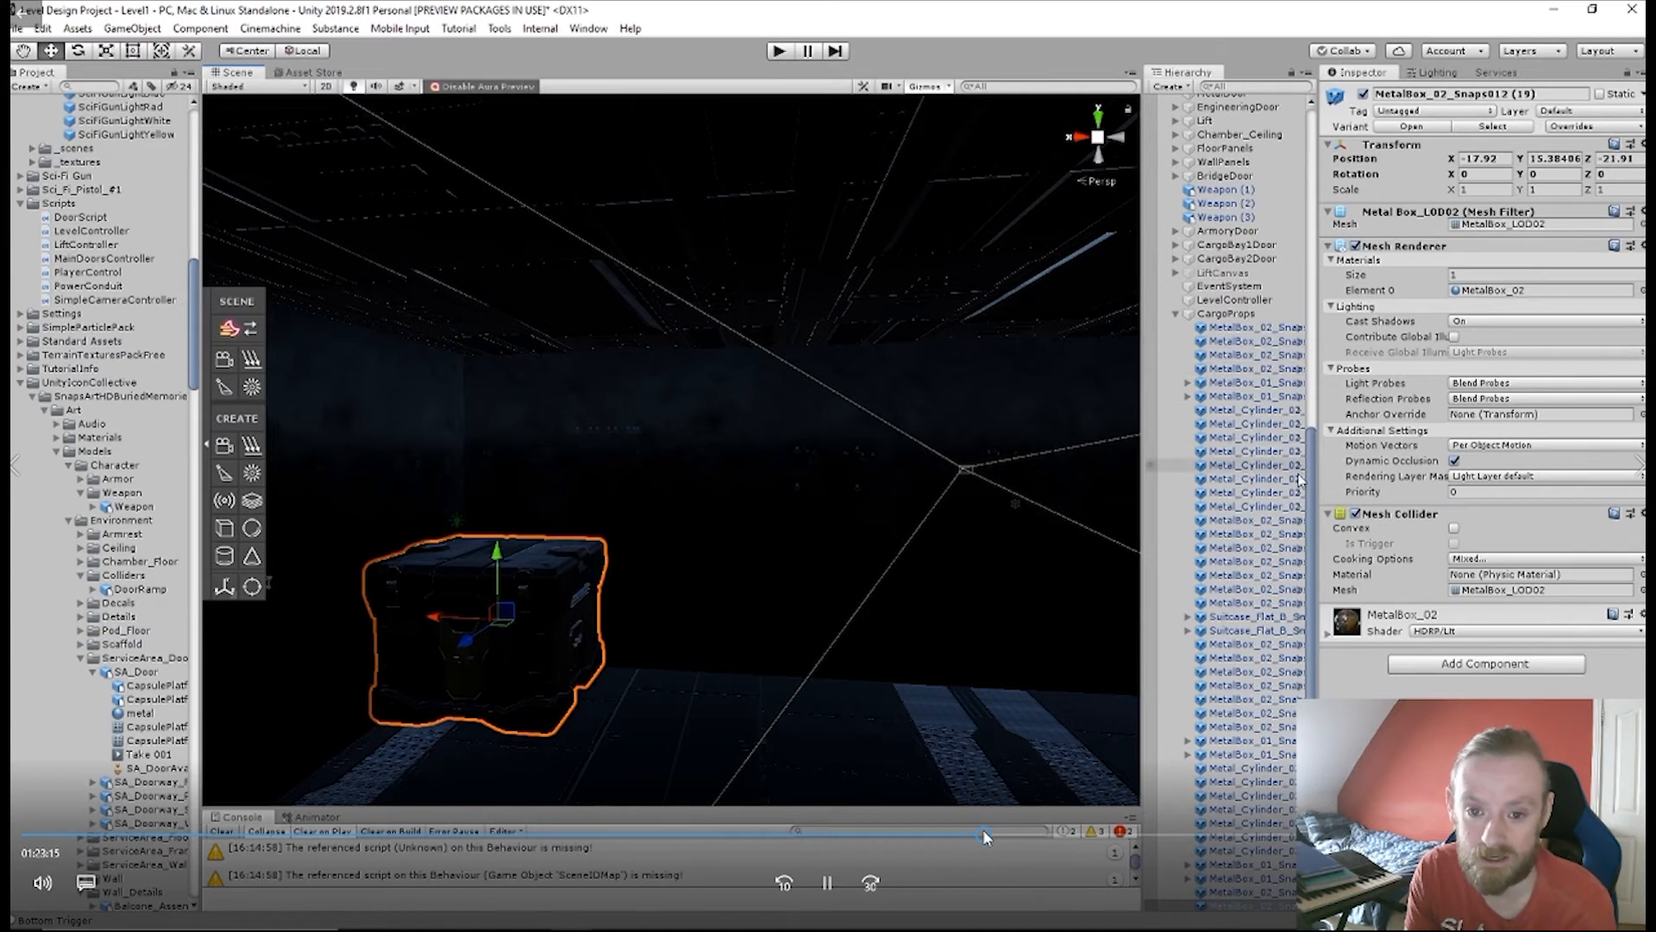
pyautogui.moveTo(1311, 487); pyautogui.dragTo(1311, 250)
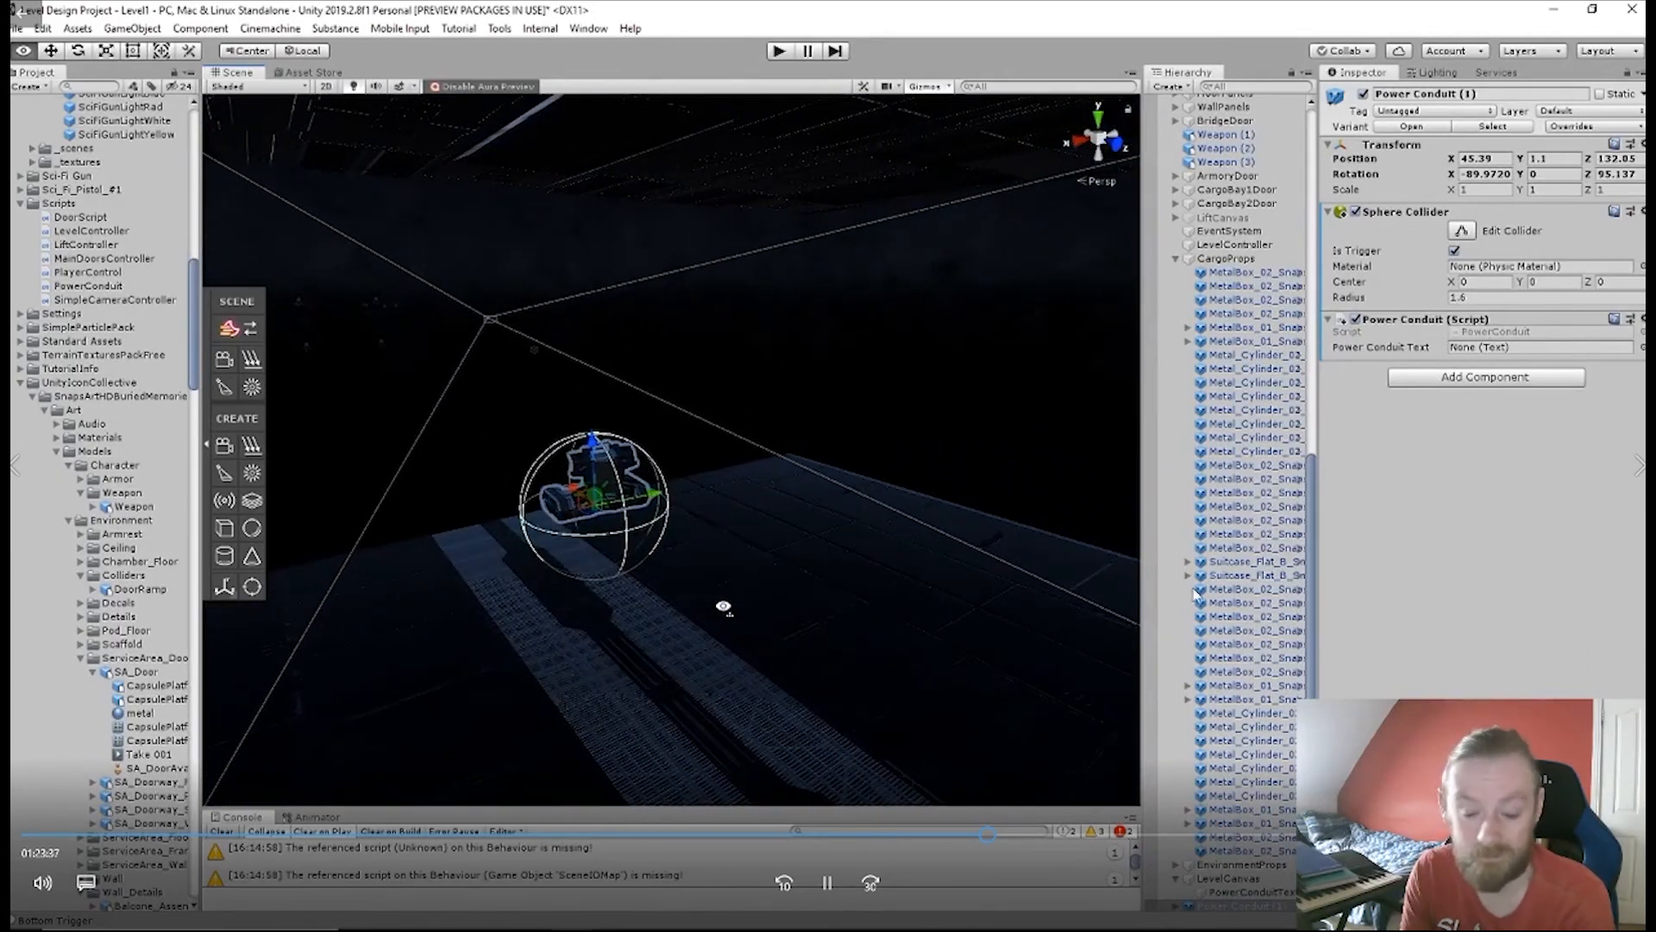
pyautogui.click(989, 829)
pyautogui.click(998, 829)
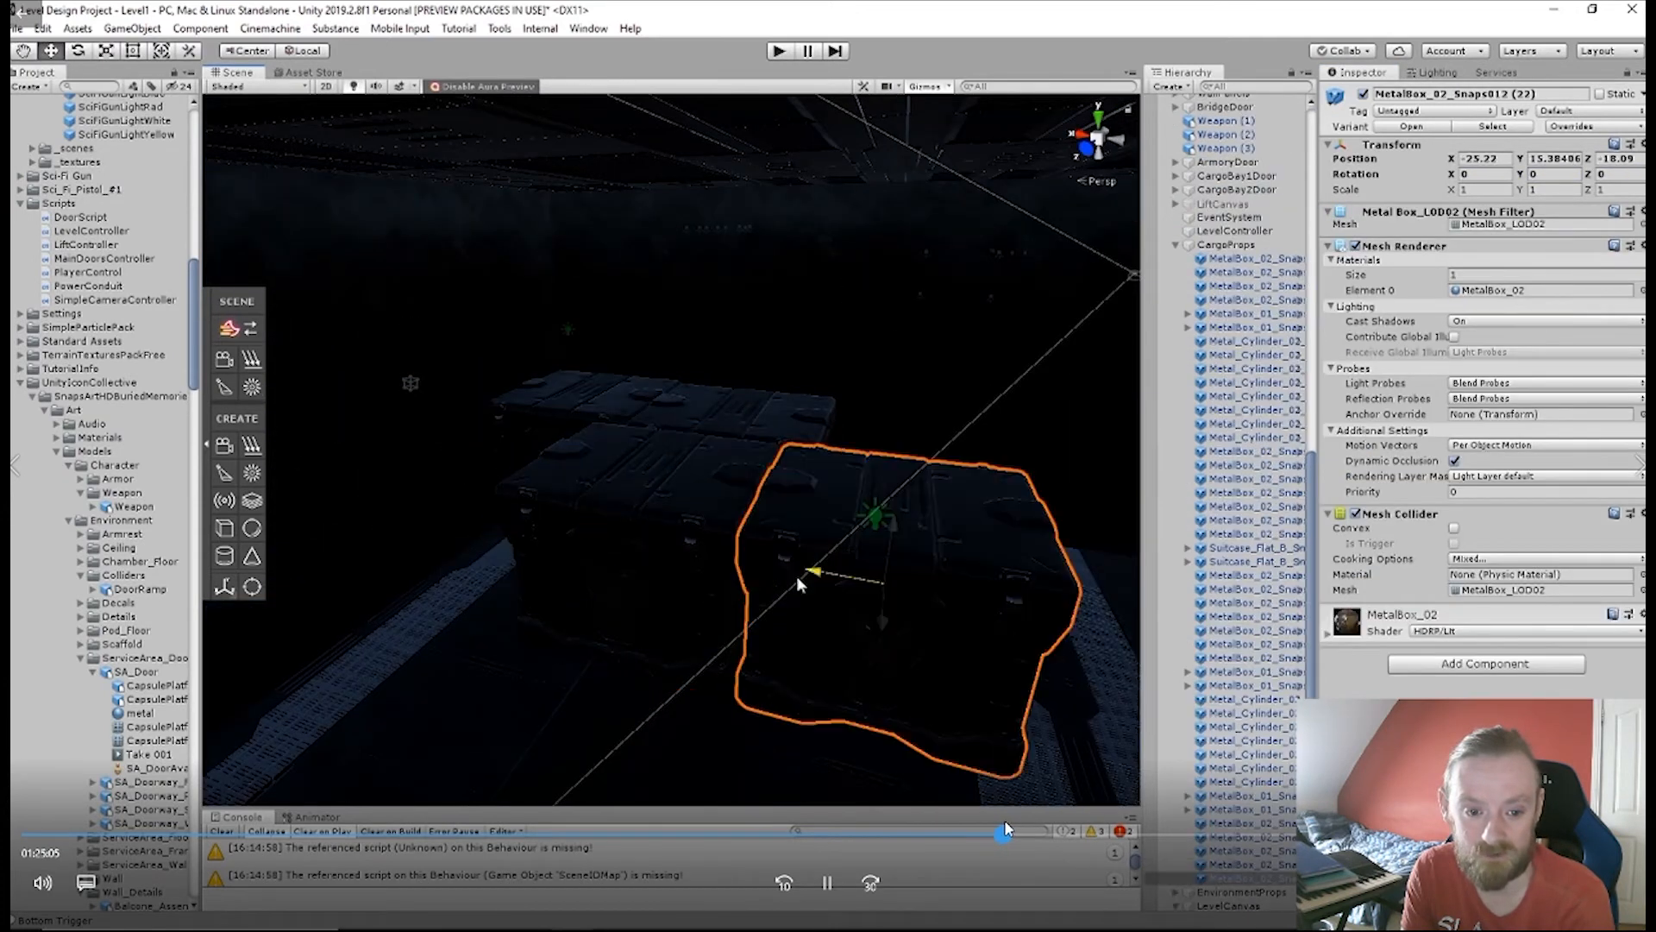
pyautogui.click(1006, 829)
pyautogui.moveTo(1007, 819); pyautogui.dragTo(1058, 814)
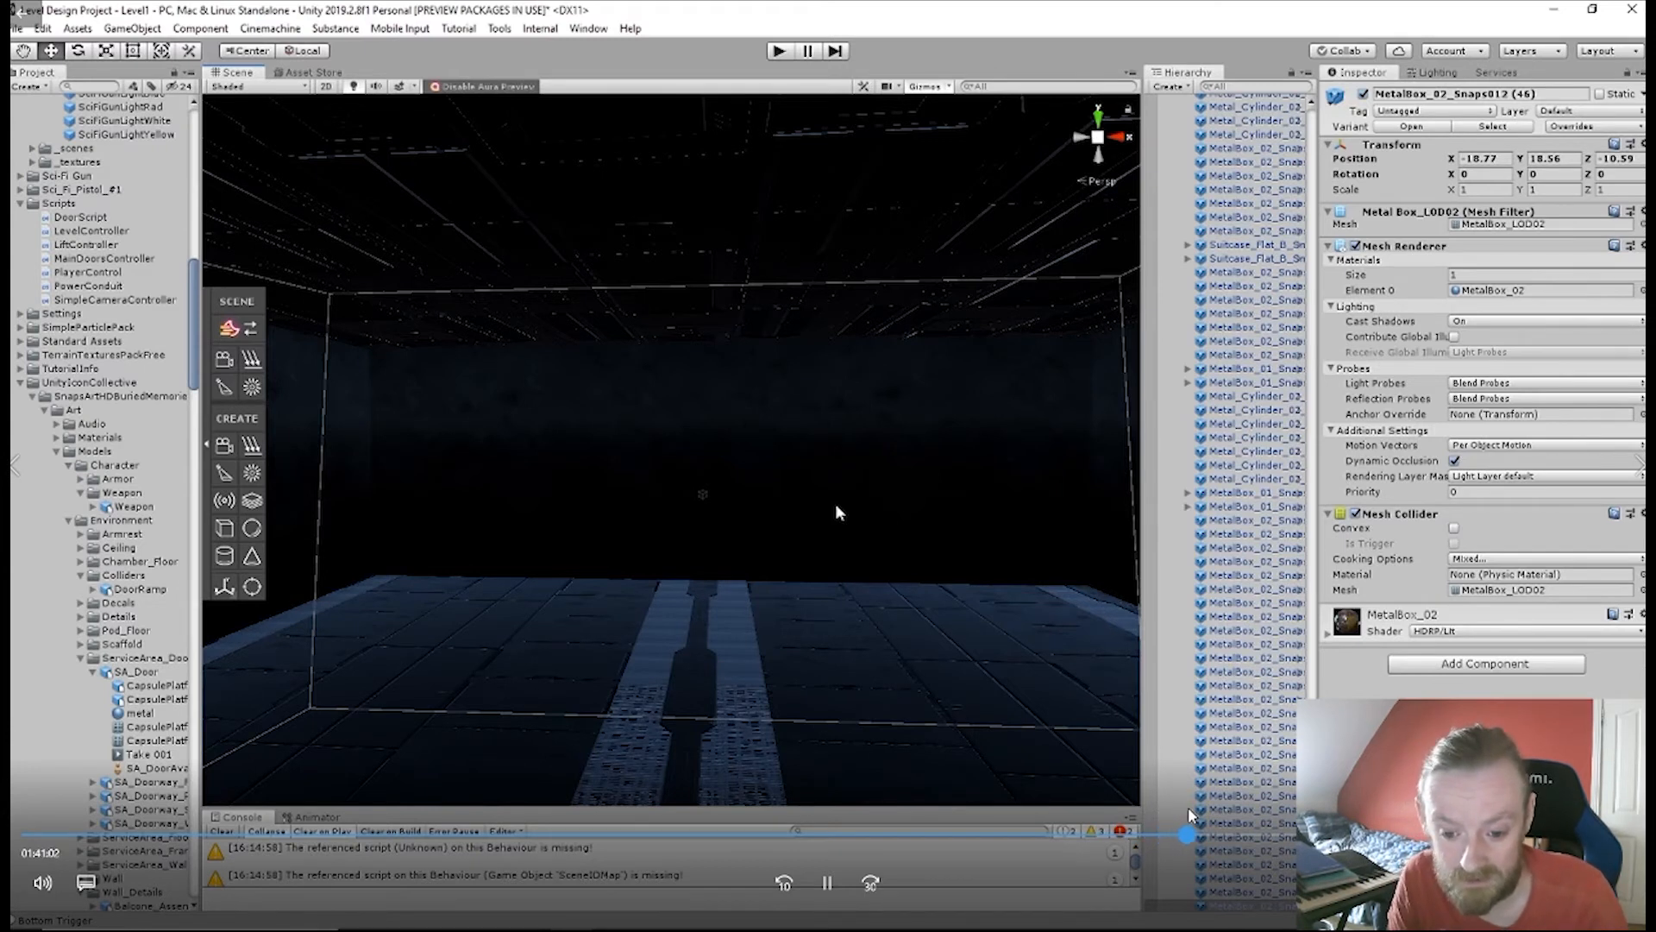
pyautogui.moveTo(1203, 814); pyautogui.dragTo(1260, 813)
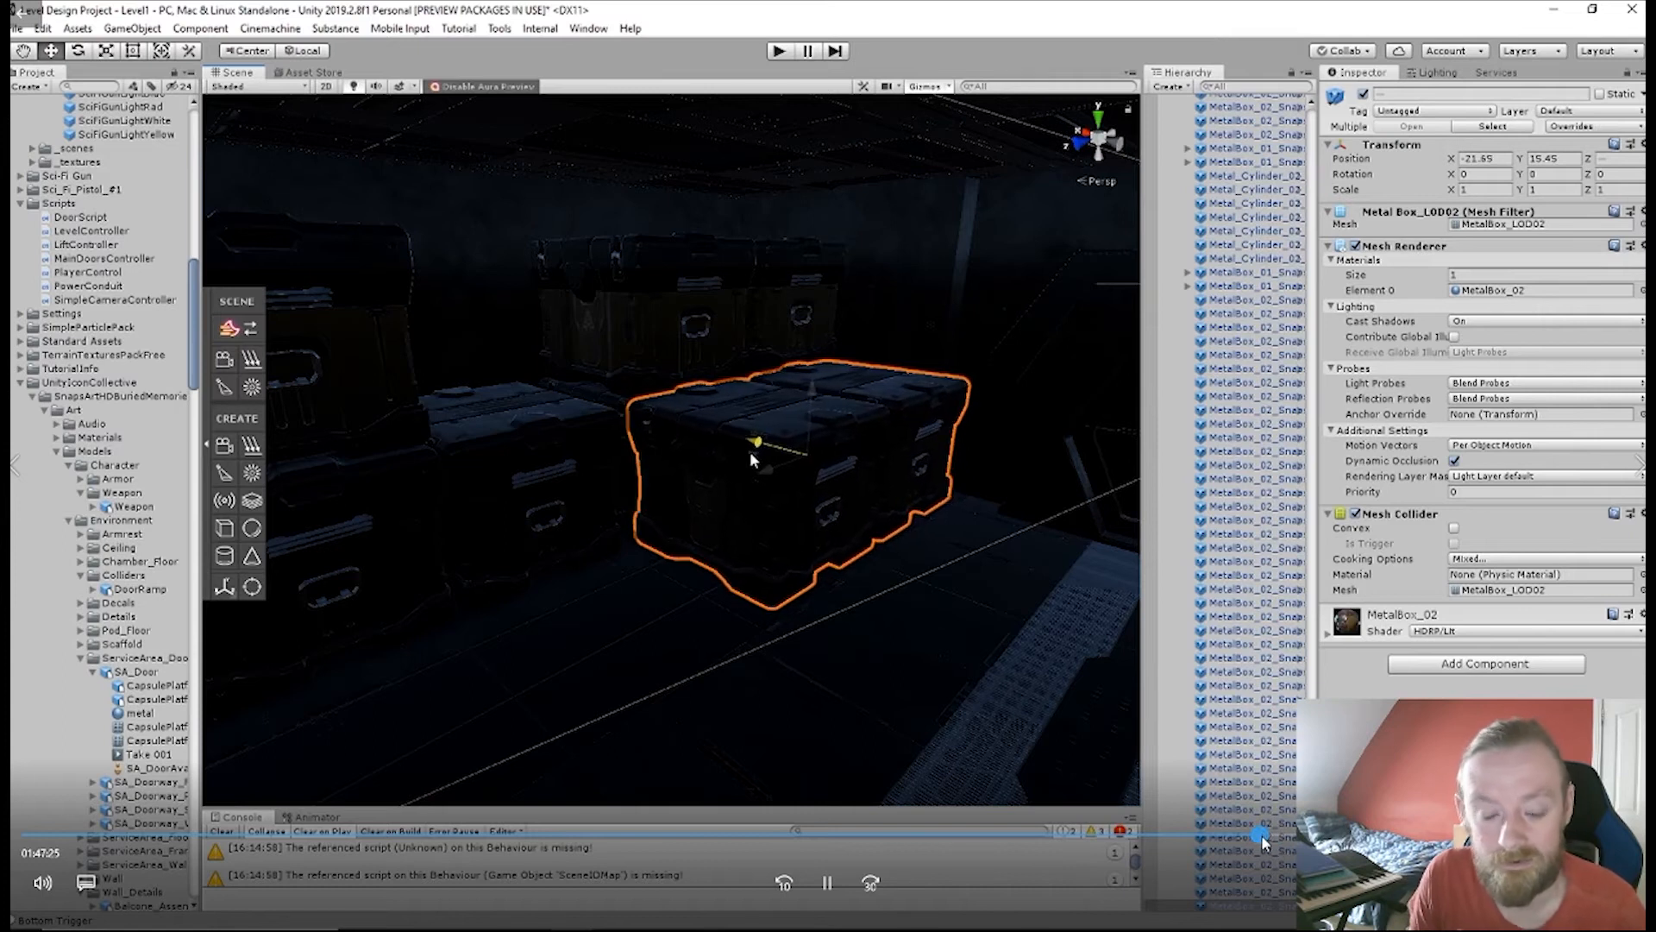
pyautogui.click(1263, 835)
pyautogui.click(1268, 835)
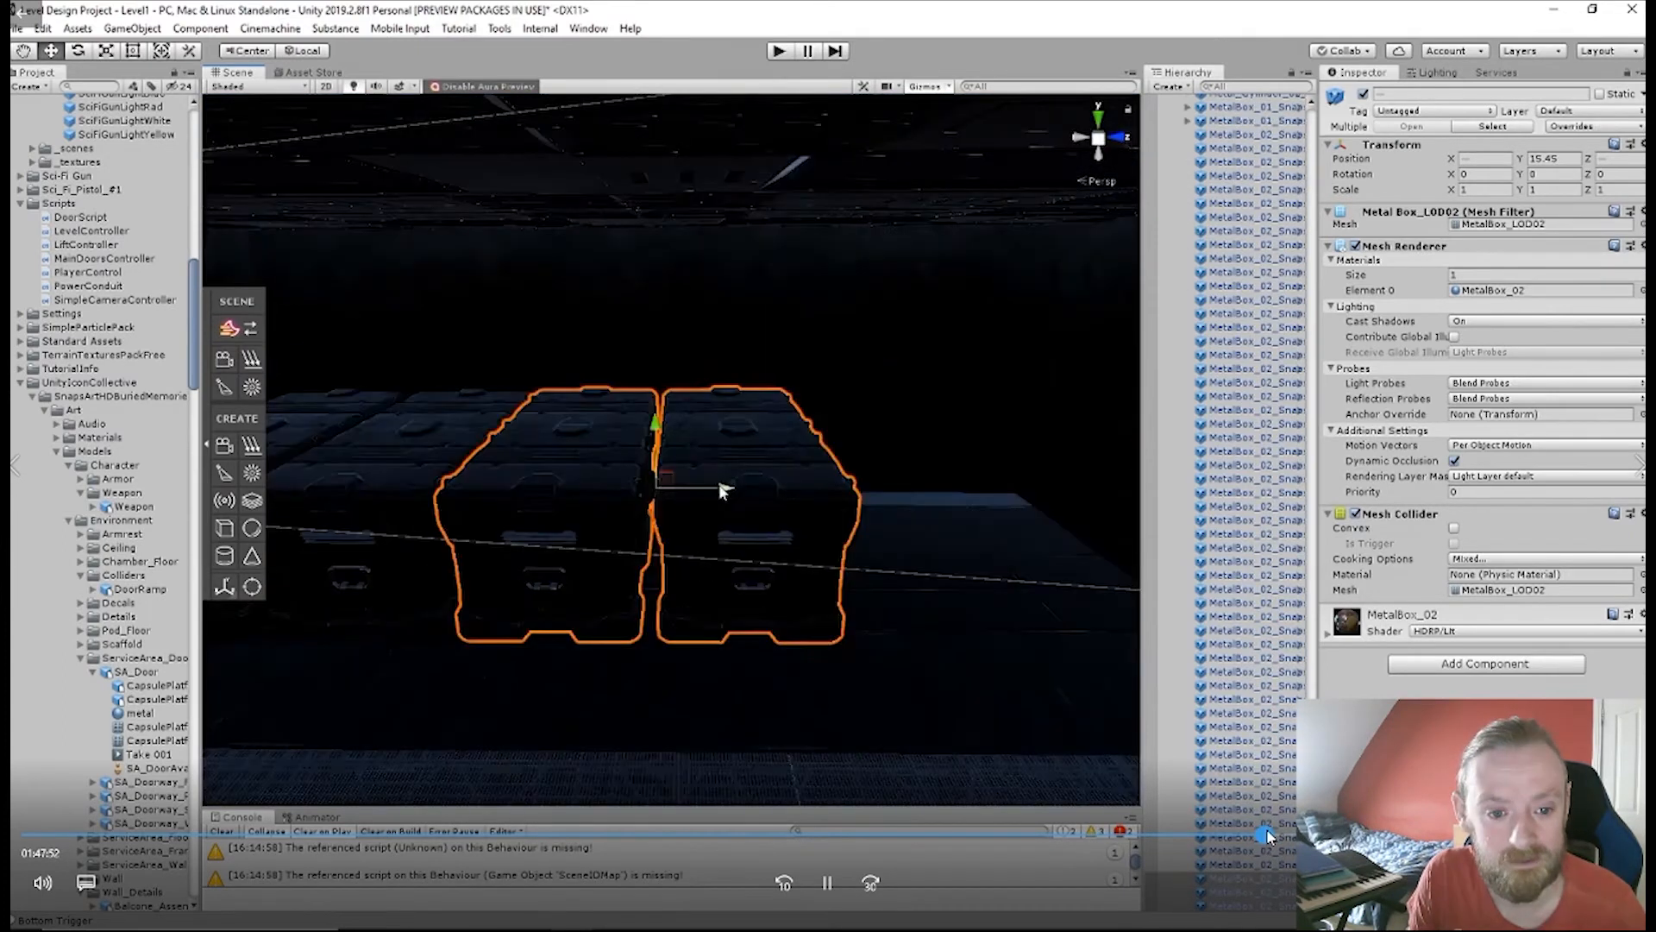
pyautogui.click(1271, 828)
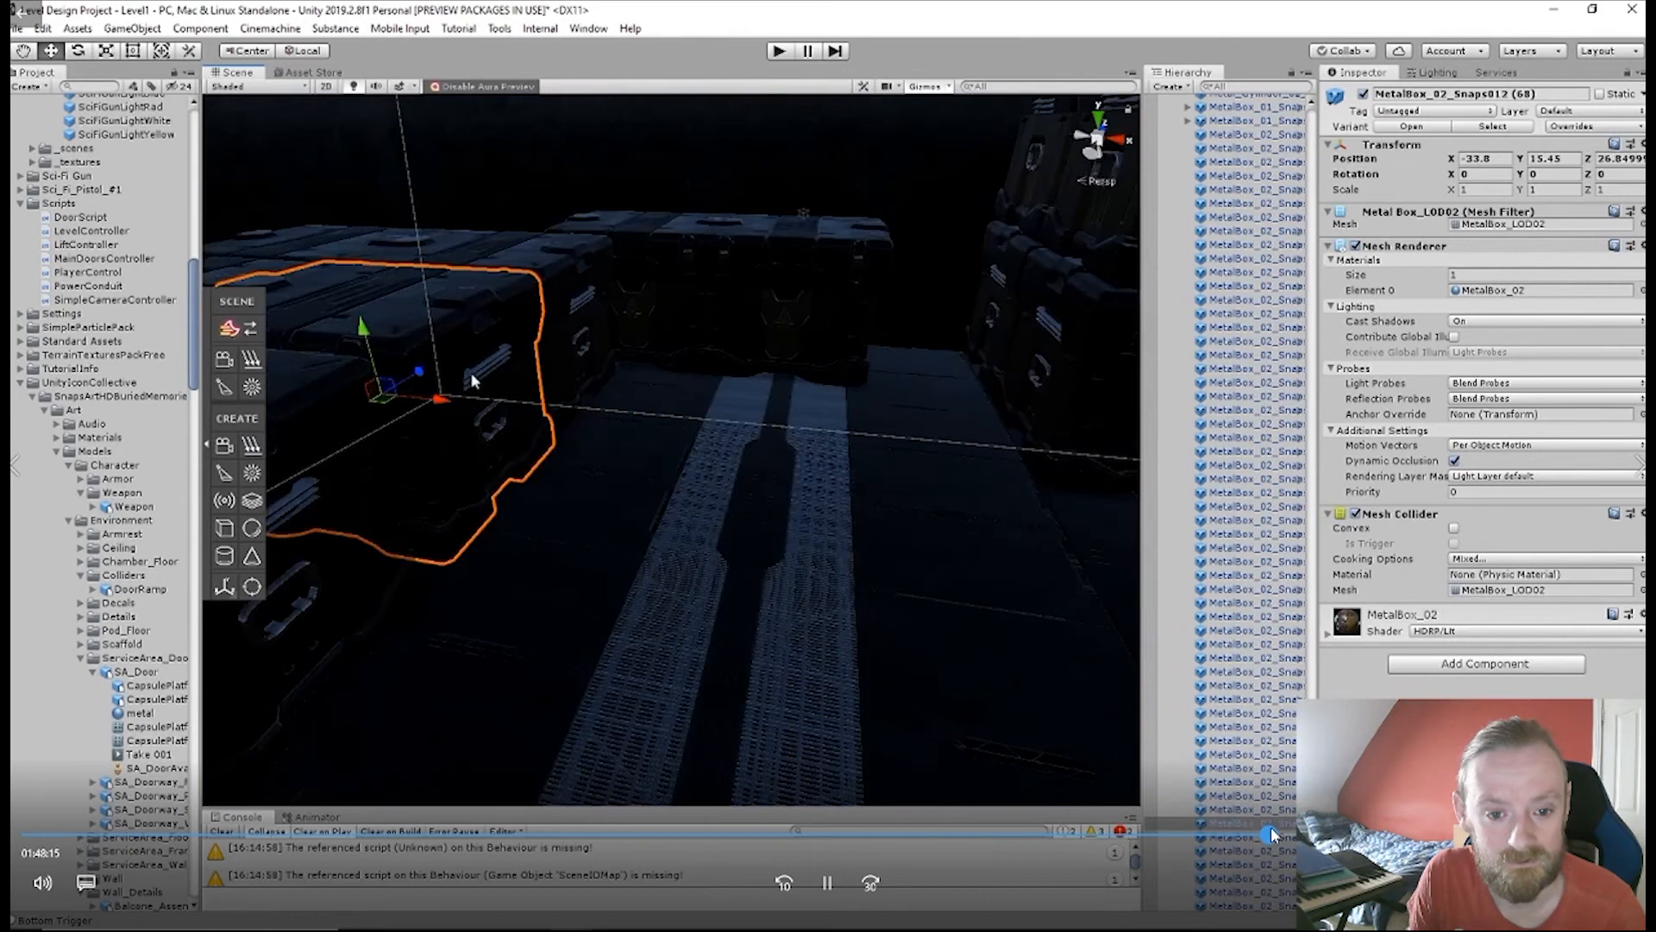
pyautogui.click(1272, 828)
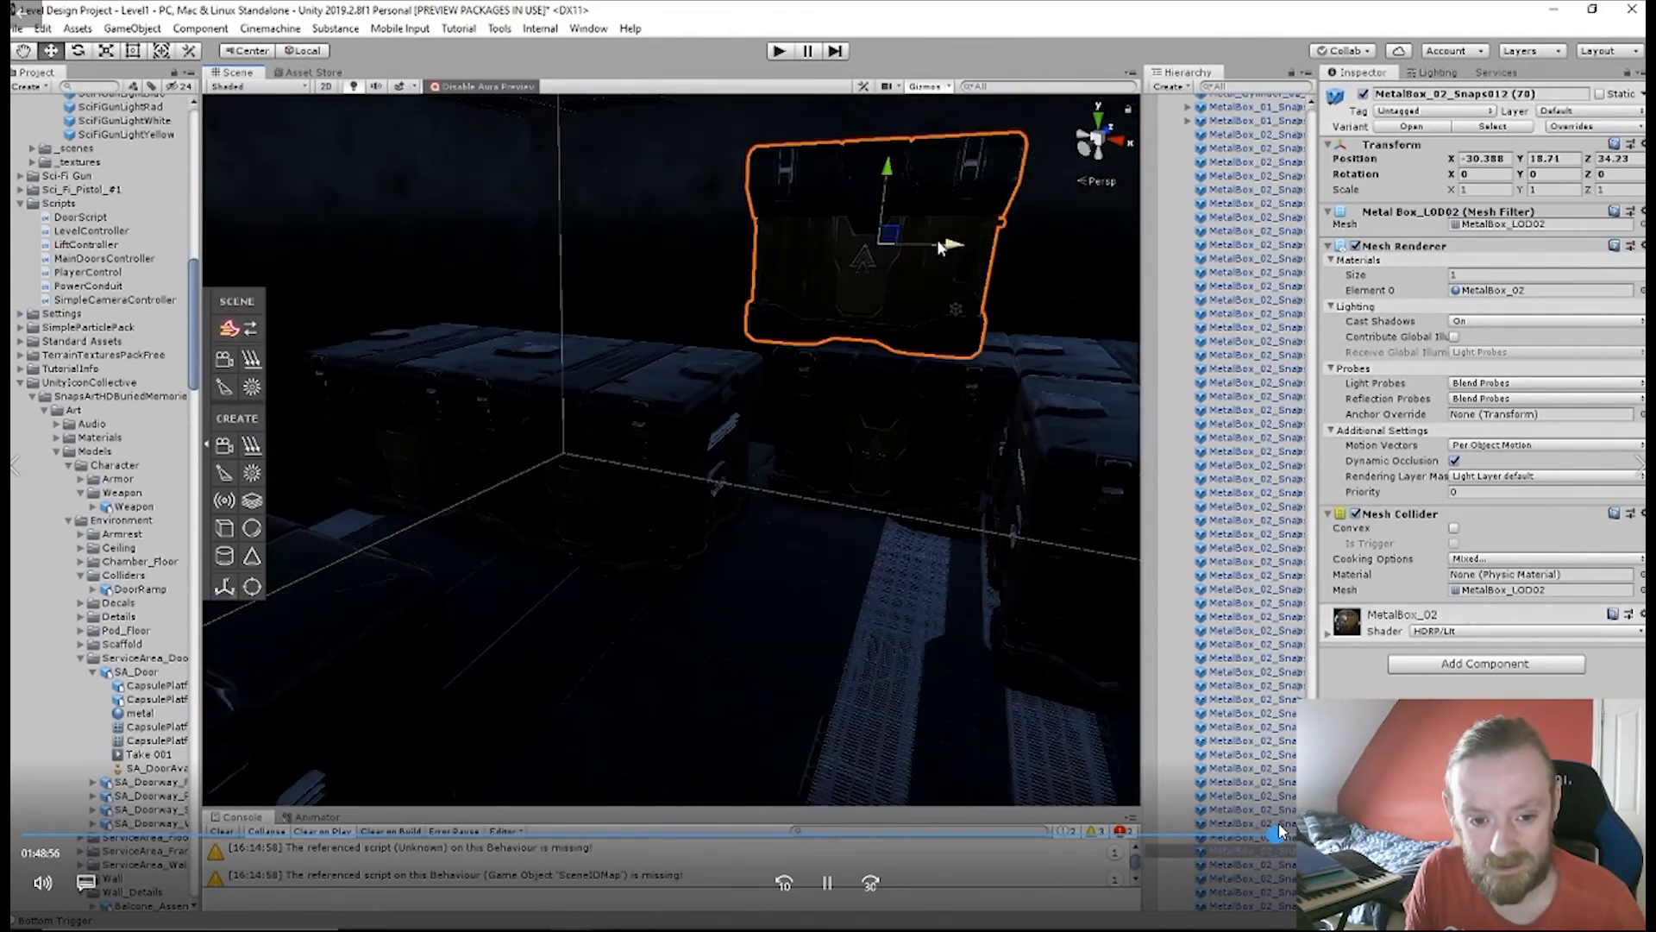
pyautogui.click(1280, 831)
pyautogui.click(1285, 830)
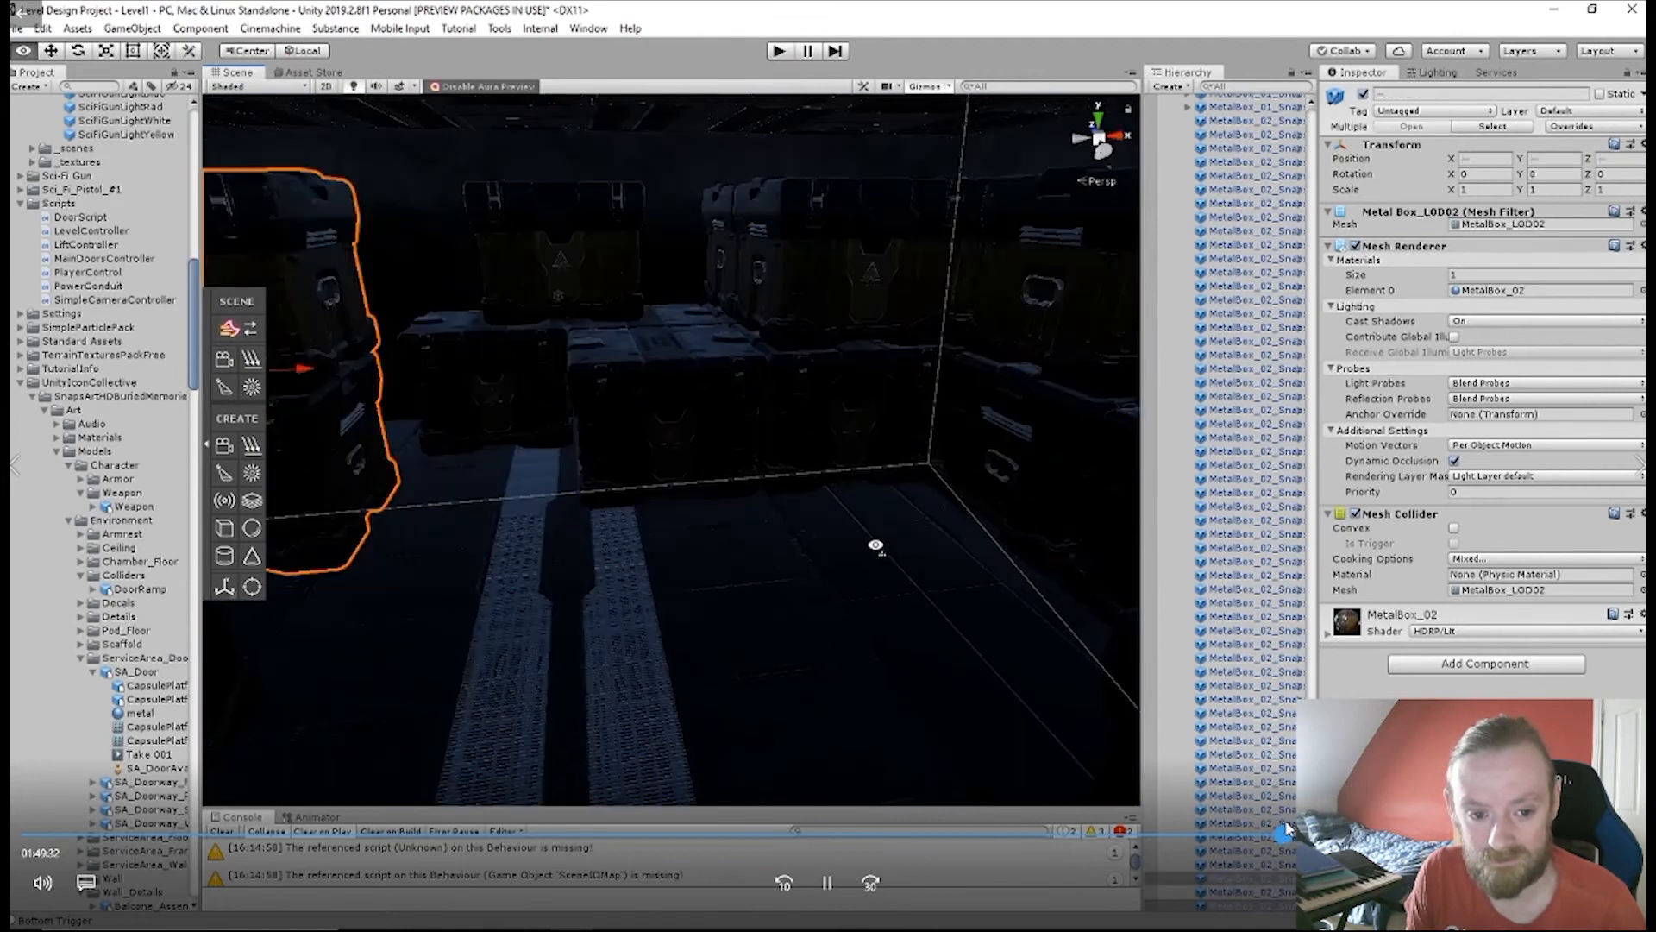
pyautogui.moveTo(1287, 821); pyautogui.dragTo(1314, 820)
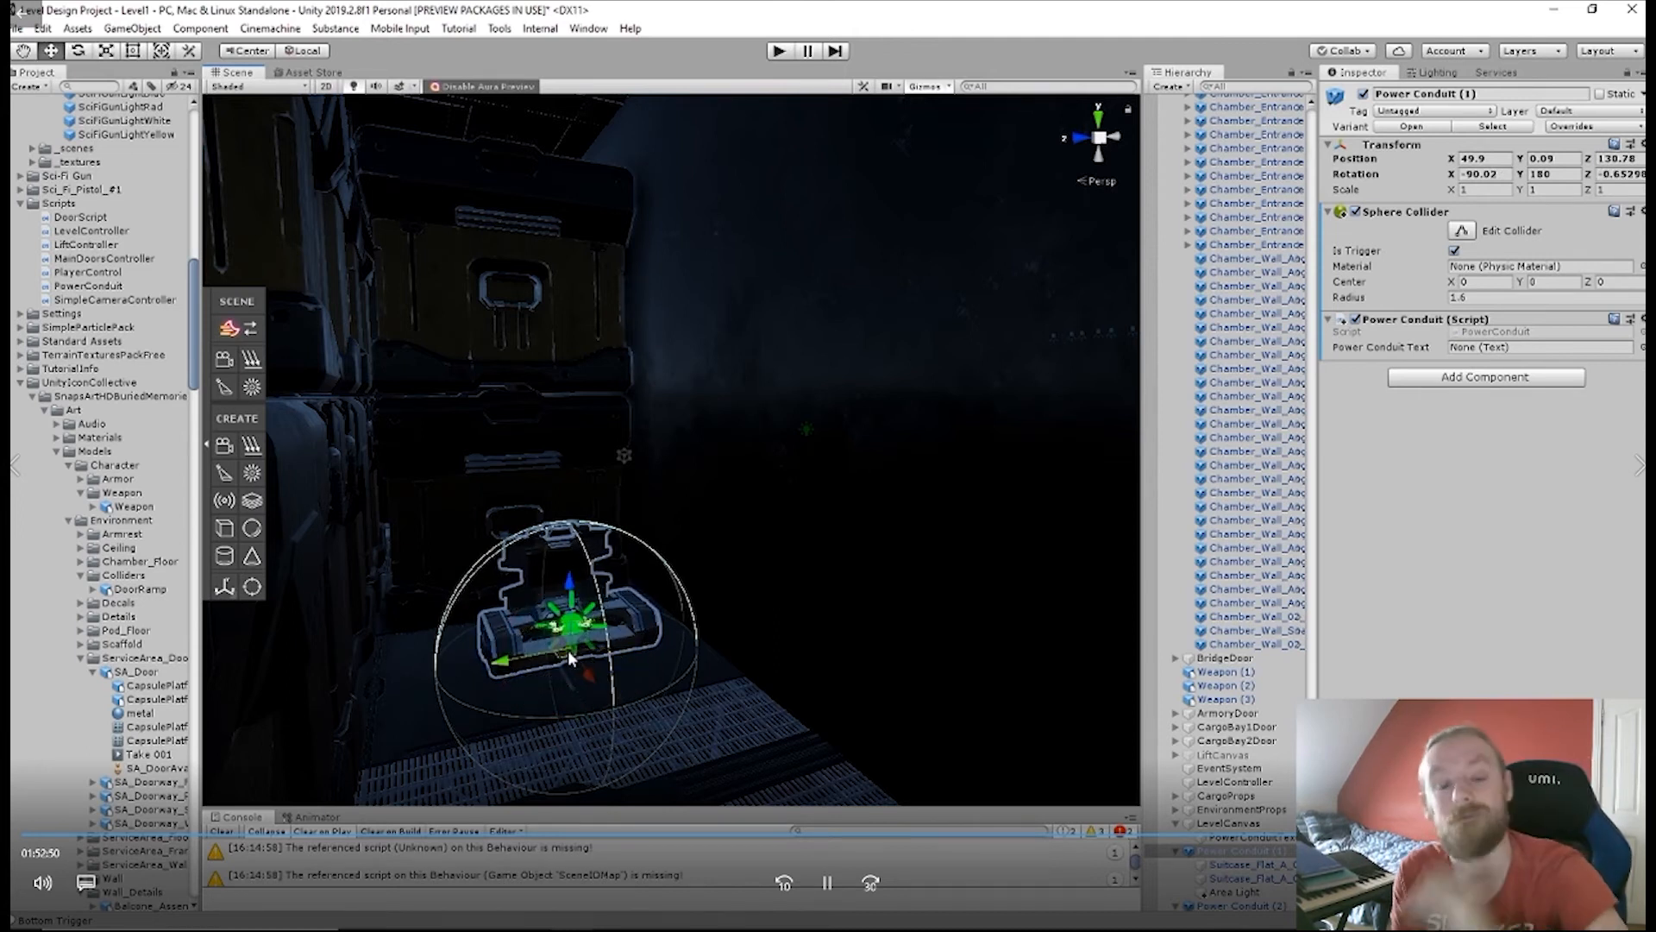
pyautogui.moveTo(822, 661); pyautogui.dragTo(279, 596, button='right')
pyautogui.press('w')
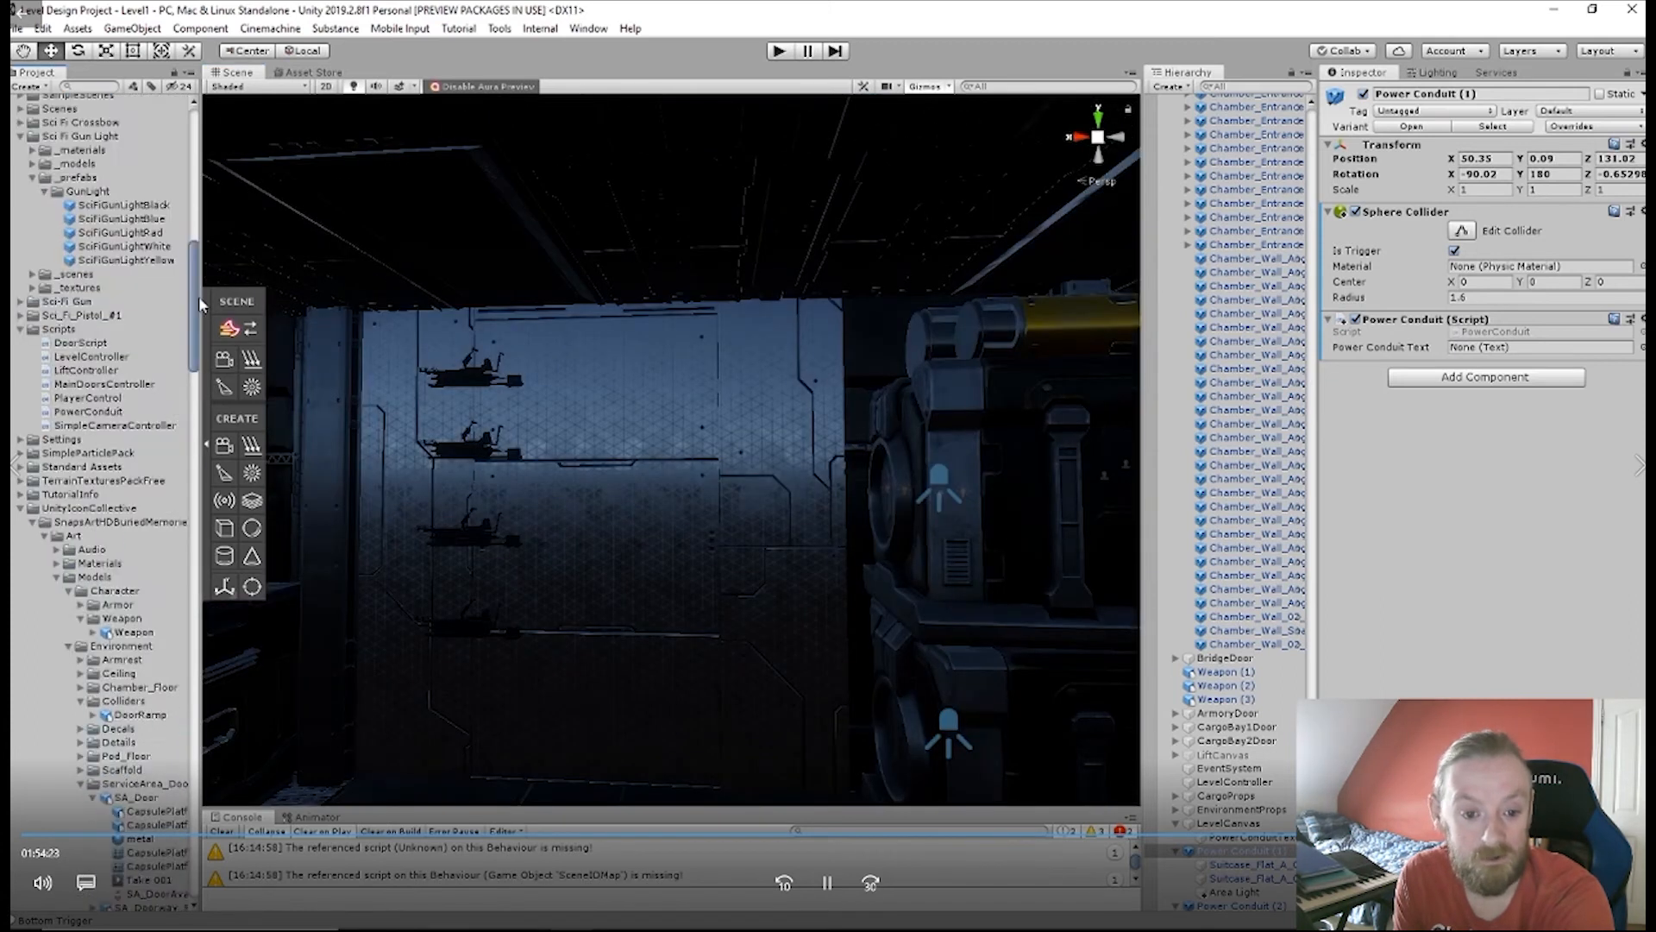
# - Apply Use Embedded Materials as the material location in the CQAssaultRifle import settings
pyautogui.scroll(15, 118, 345)
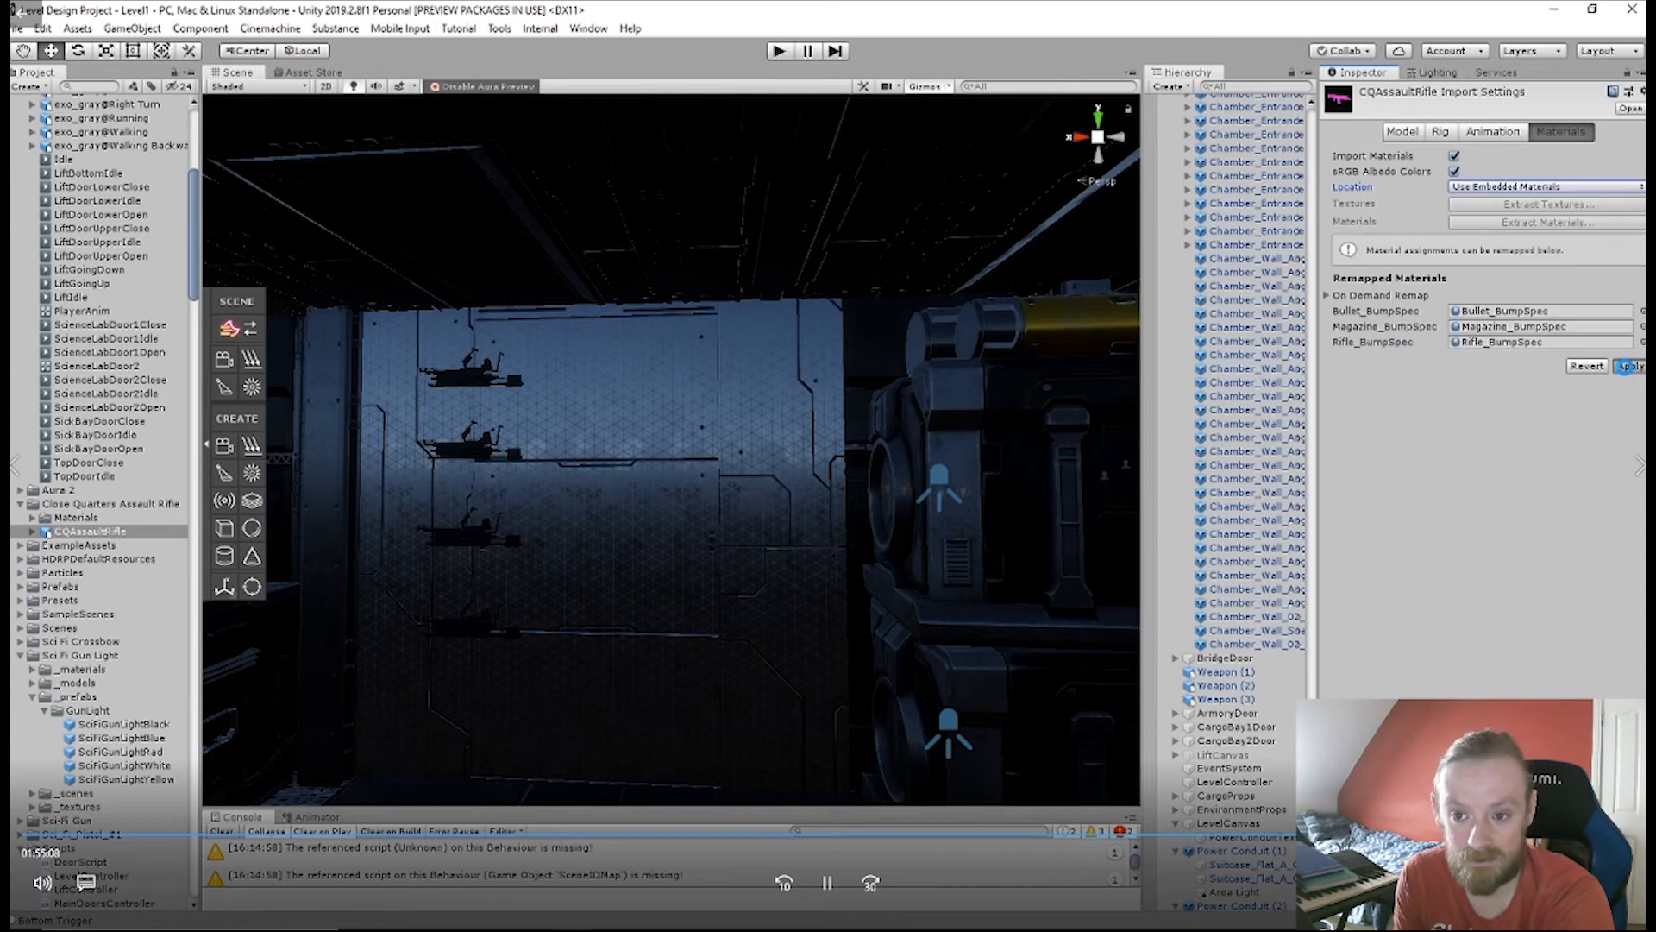
pyautogui.click(1626, 365)
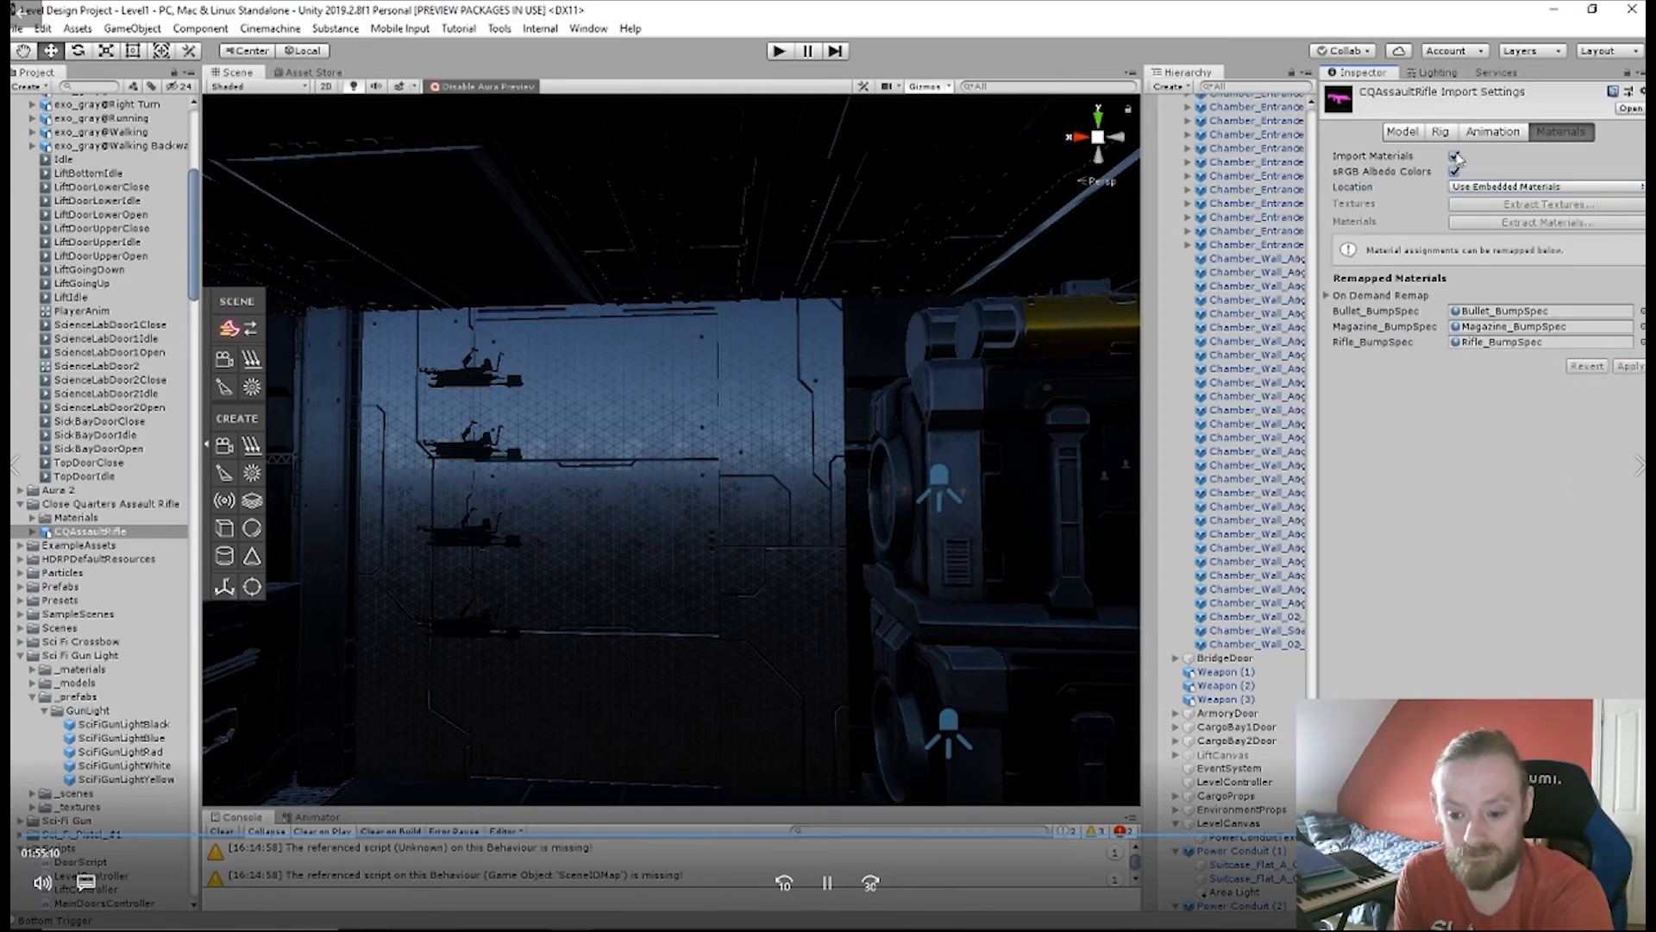
# - Review the CQAssaultRifle's model import settings and its On Demand Remap material options
pyautogui.click(1401, 132)
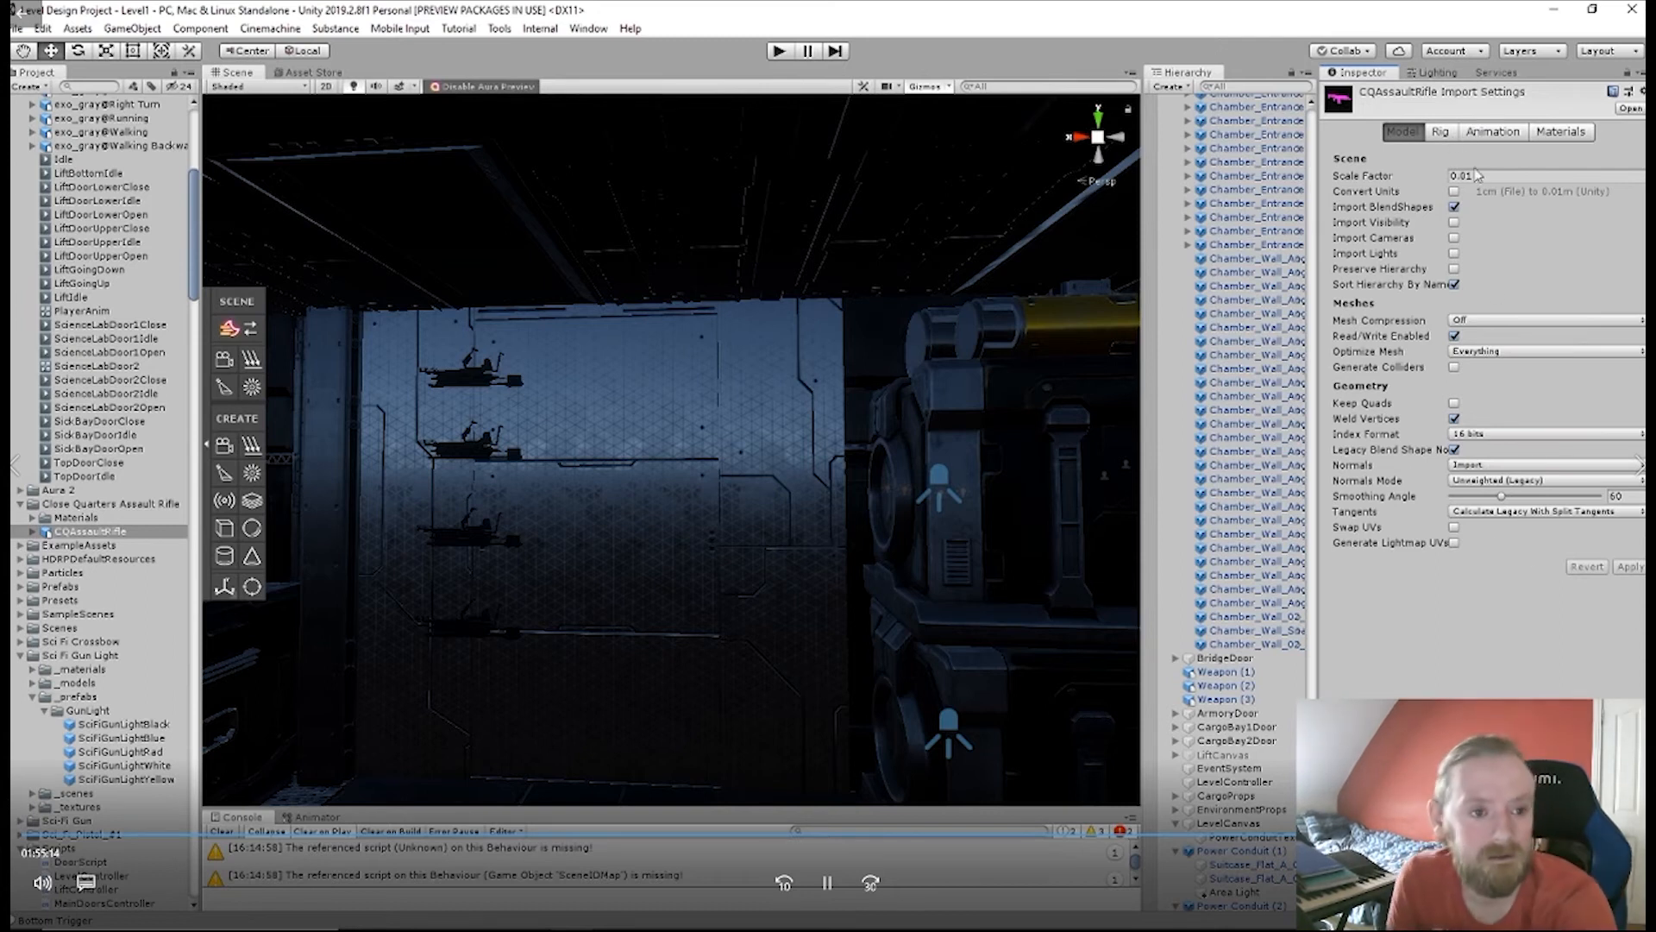
pyautogui.click(1554, 138)
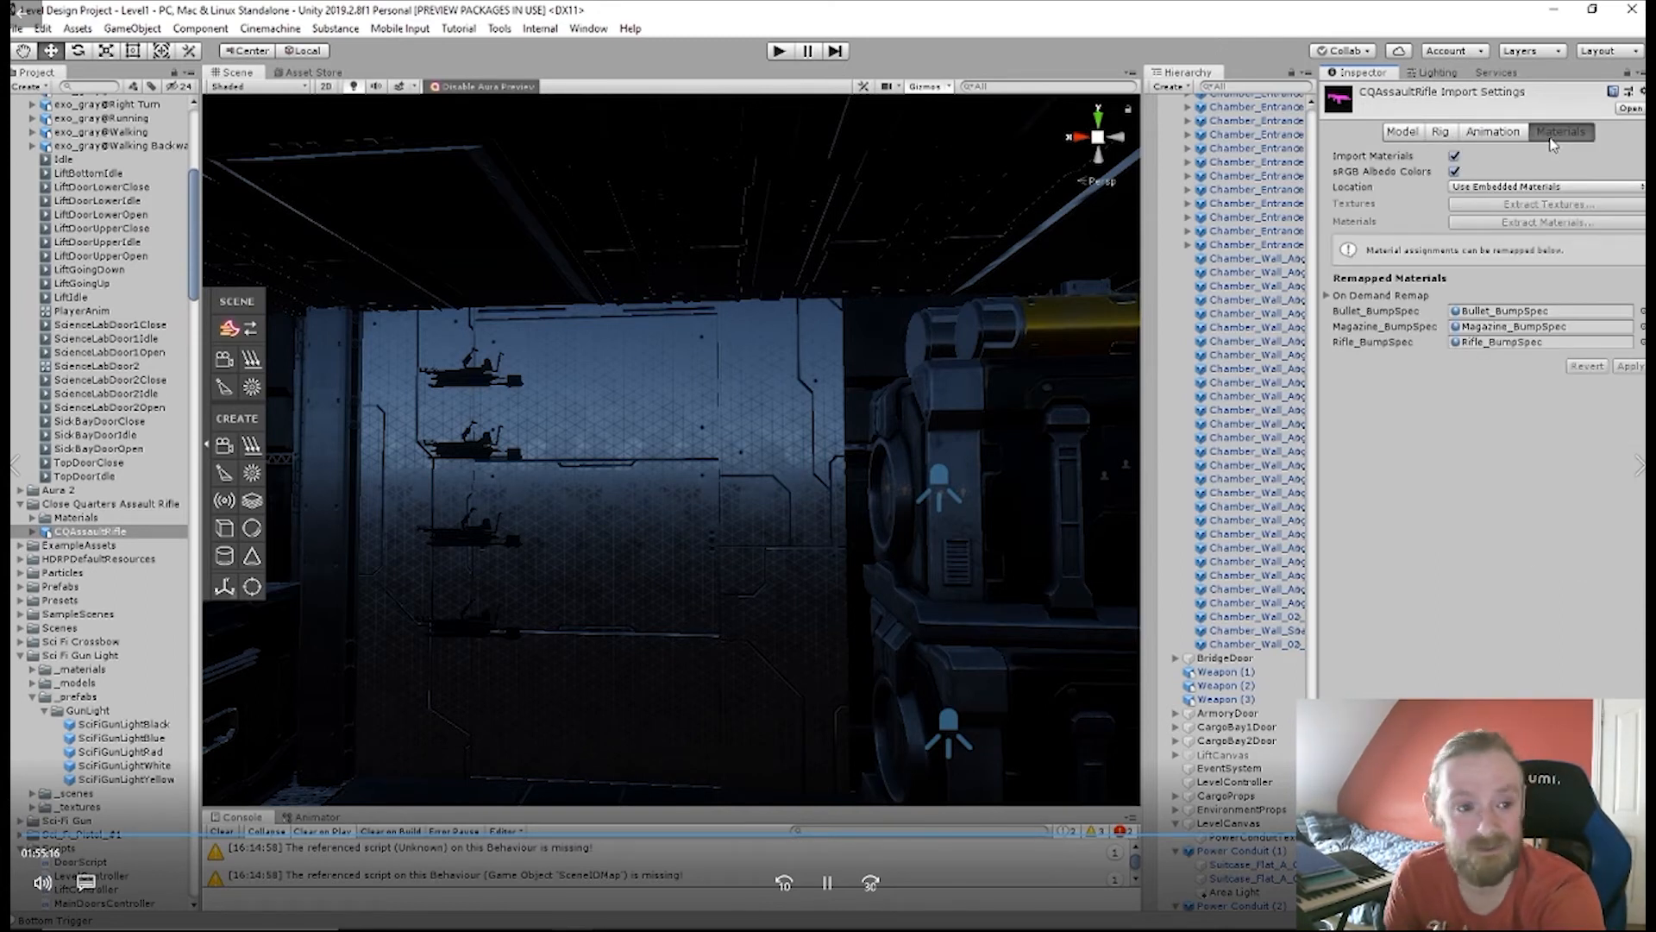
pyautogui.click(1328, 296)
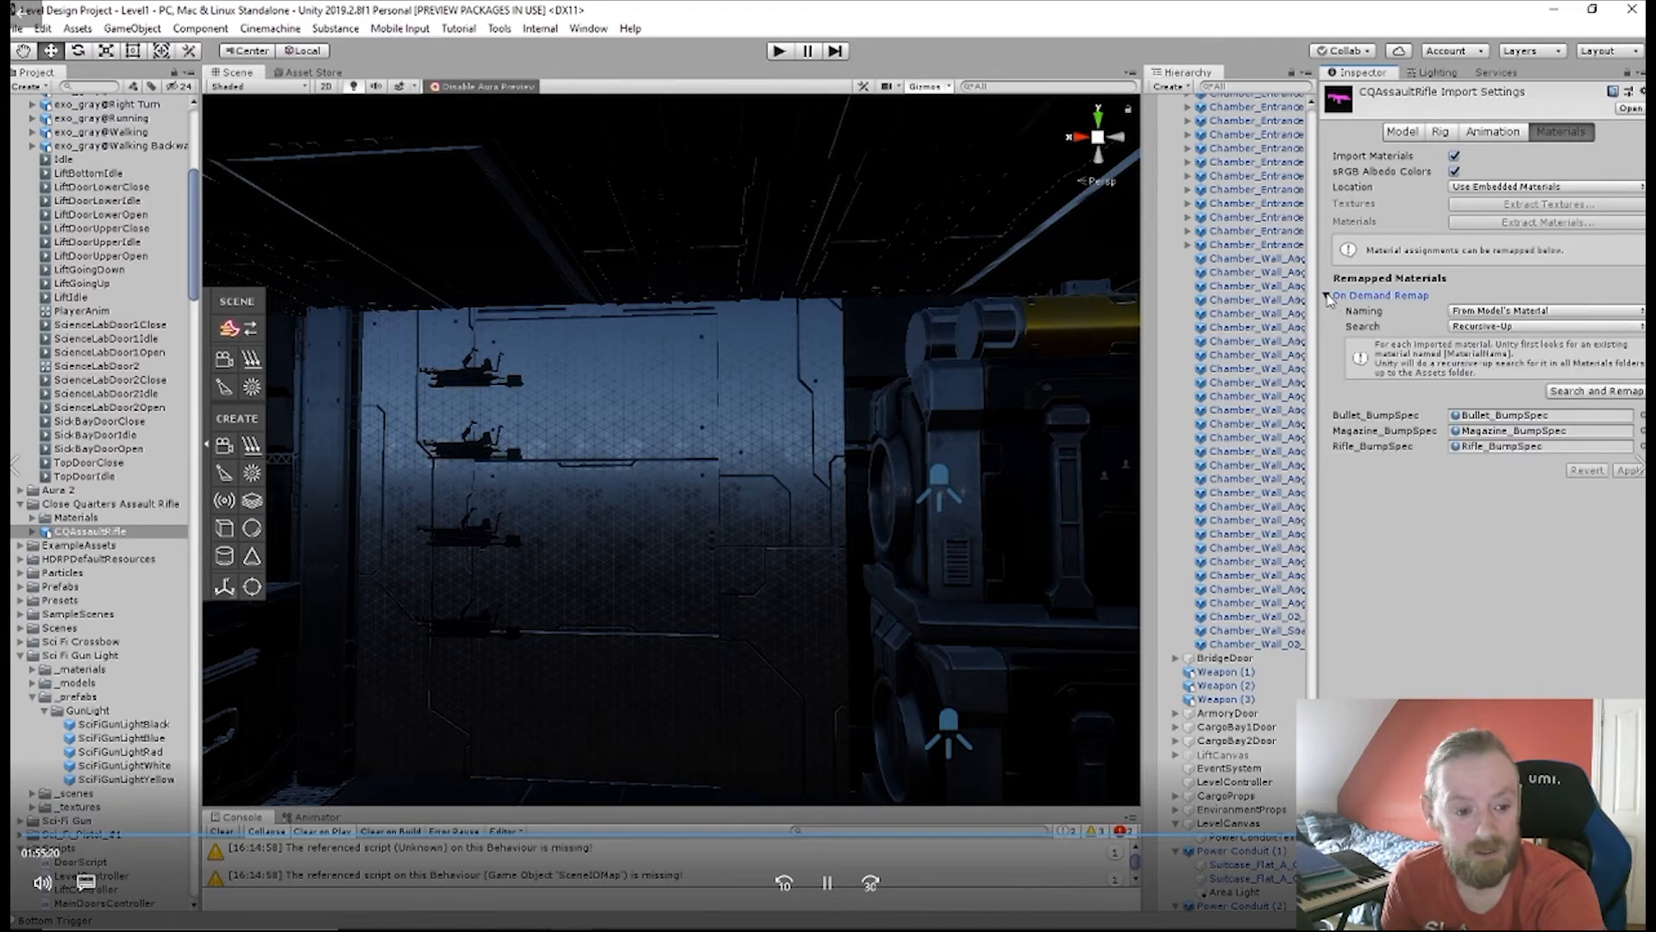
pyautogui.click(1328, 296)
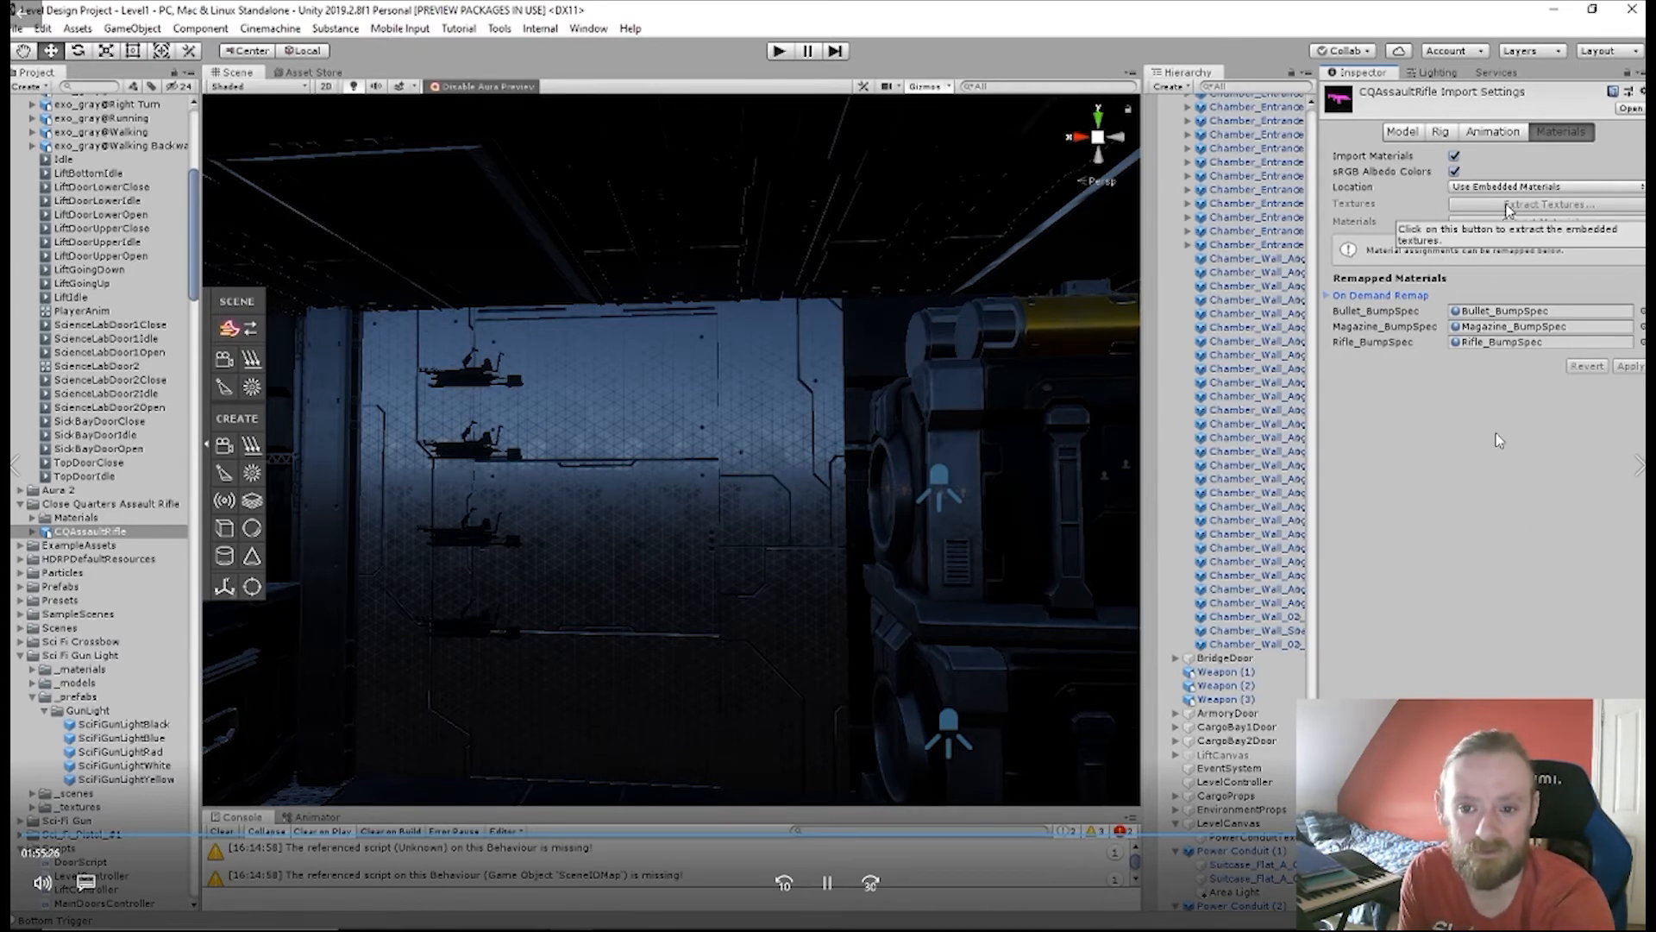
# - Place the CQAssaultRifle model in the armory in front of the weapon wall
pyautogui.moveTo(102, 533); pyautogui.dragTo(621, 552)
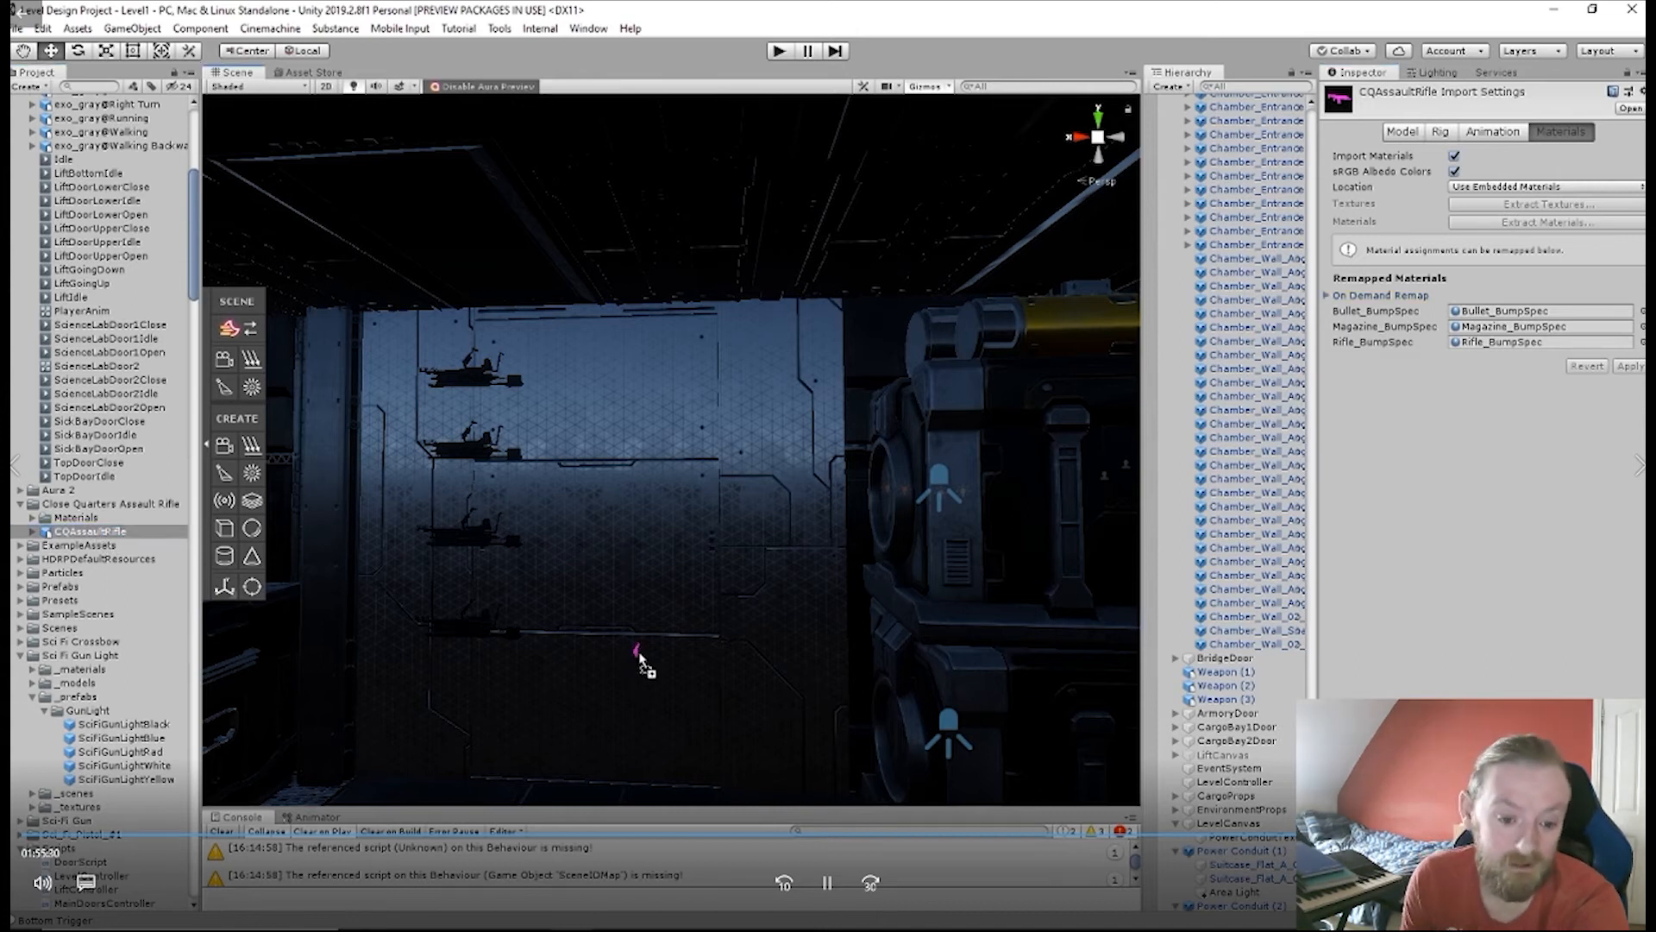
pyautogui.moveTo(640, 658); pyautogui.dragTo(647, 677)
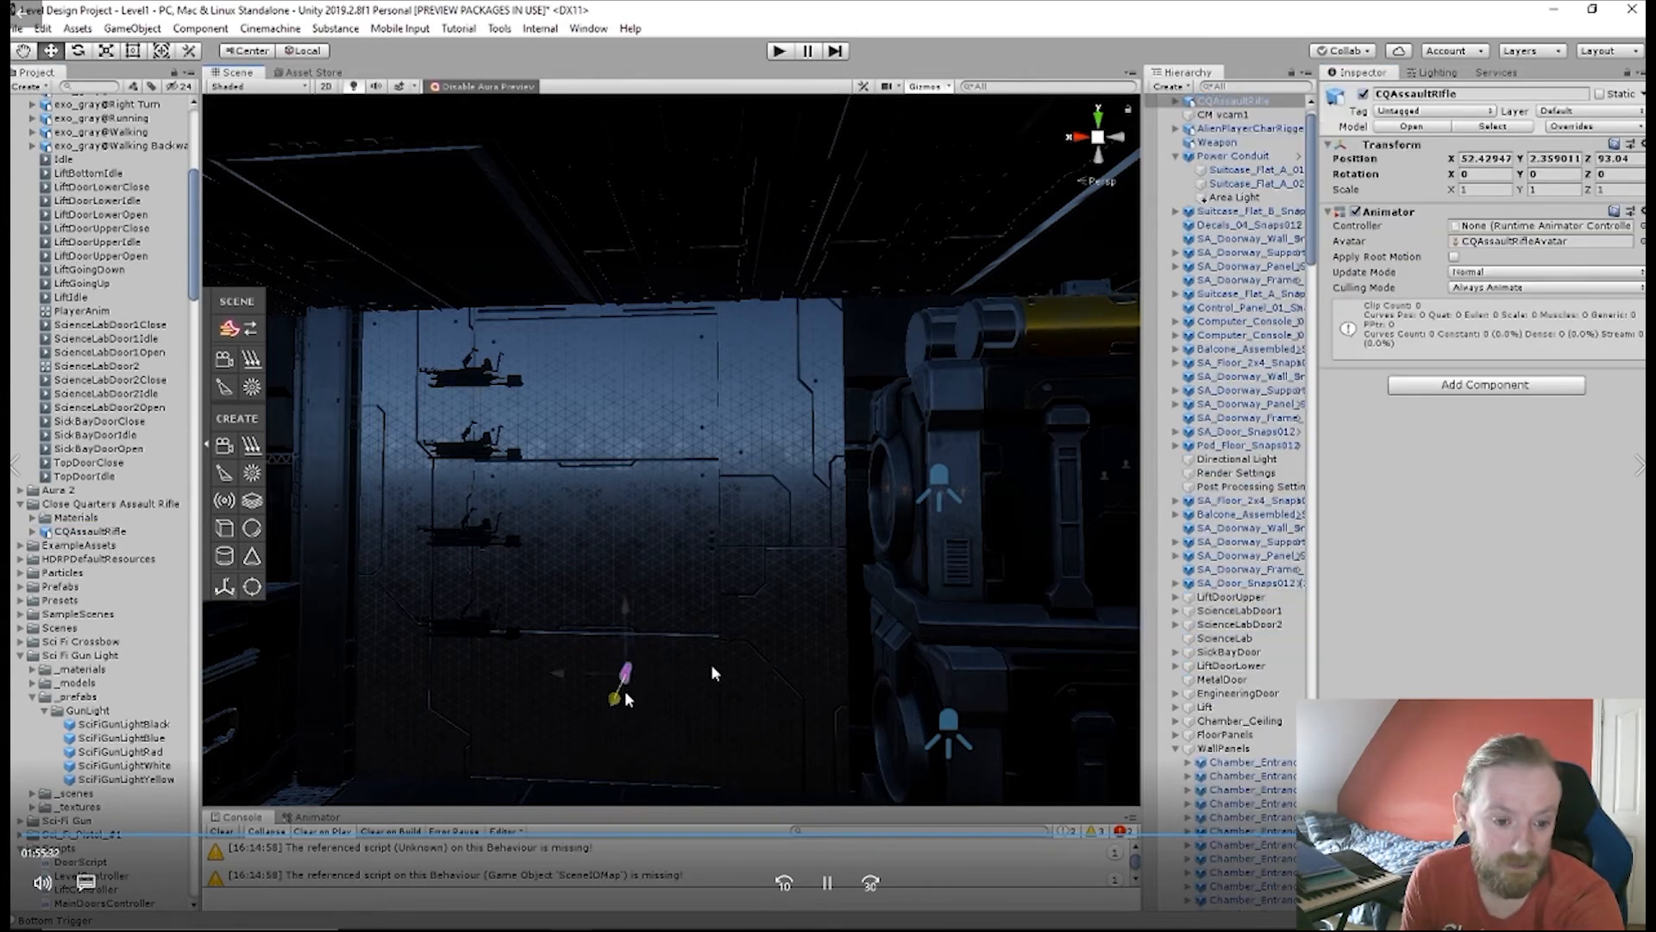
pyautogui.moveTo(613, 738); pyautogui.dragTo(605, 752)
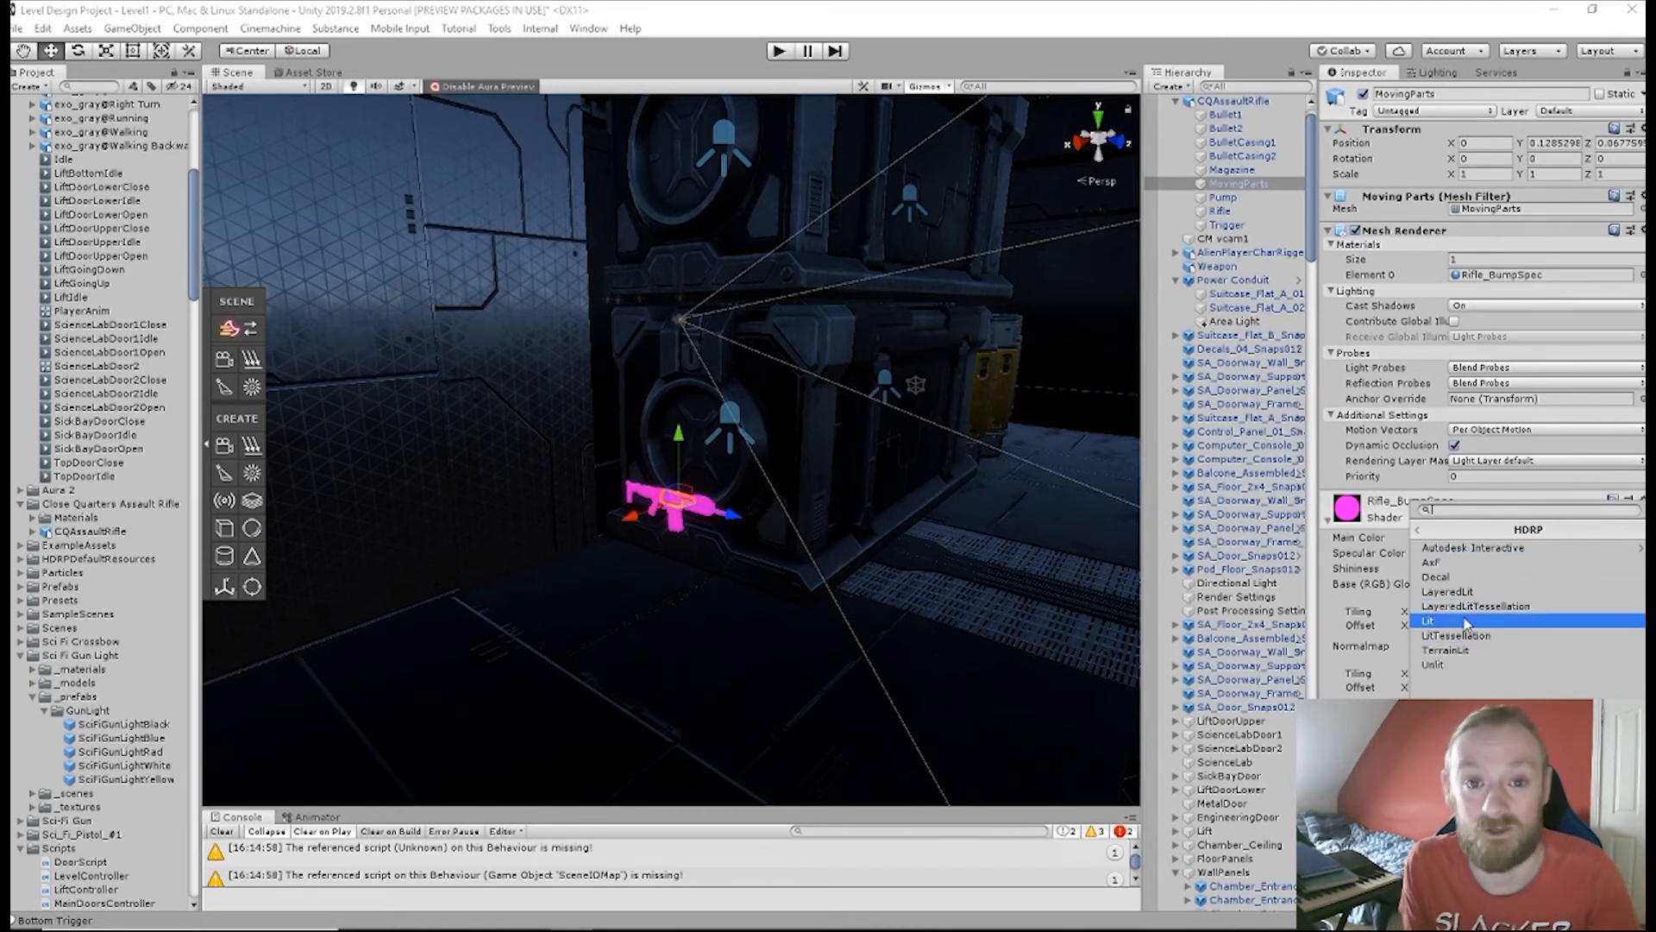
# - Set the shader of the rifle's Rifle_BumpSpec and Magazine_BumpSpec materials to HDRP/Autodesk Interactive/AutodeskInteractive
pyautogui.click(1458, 547)
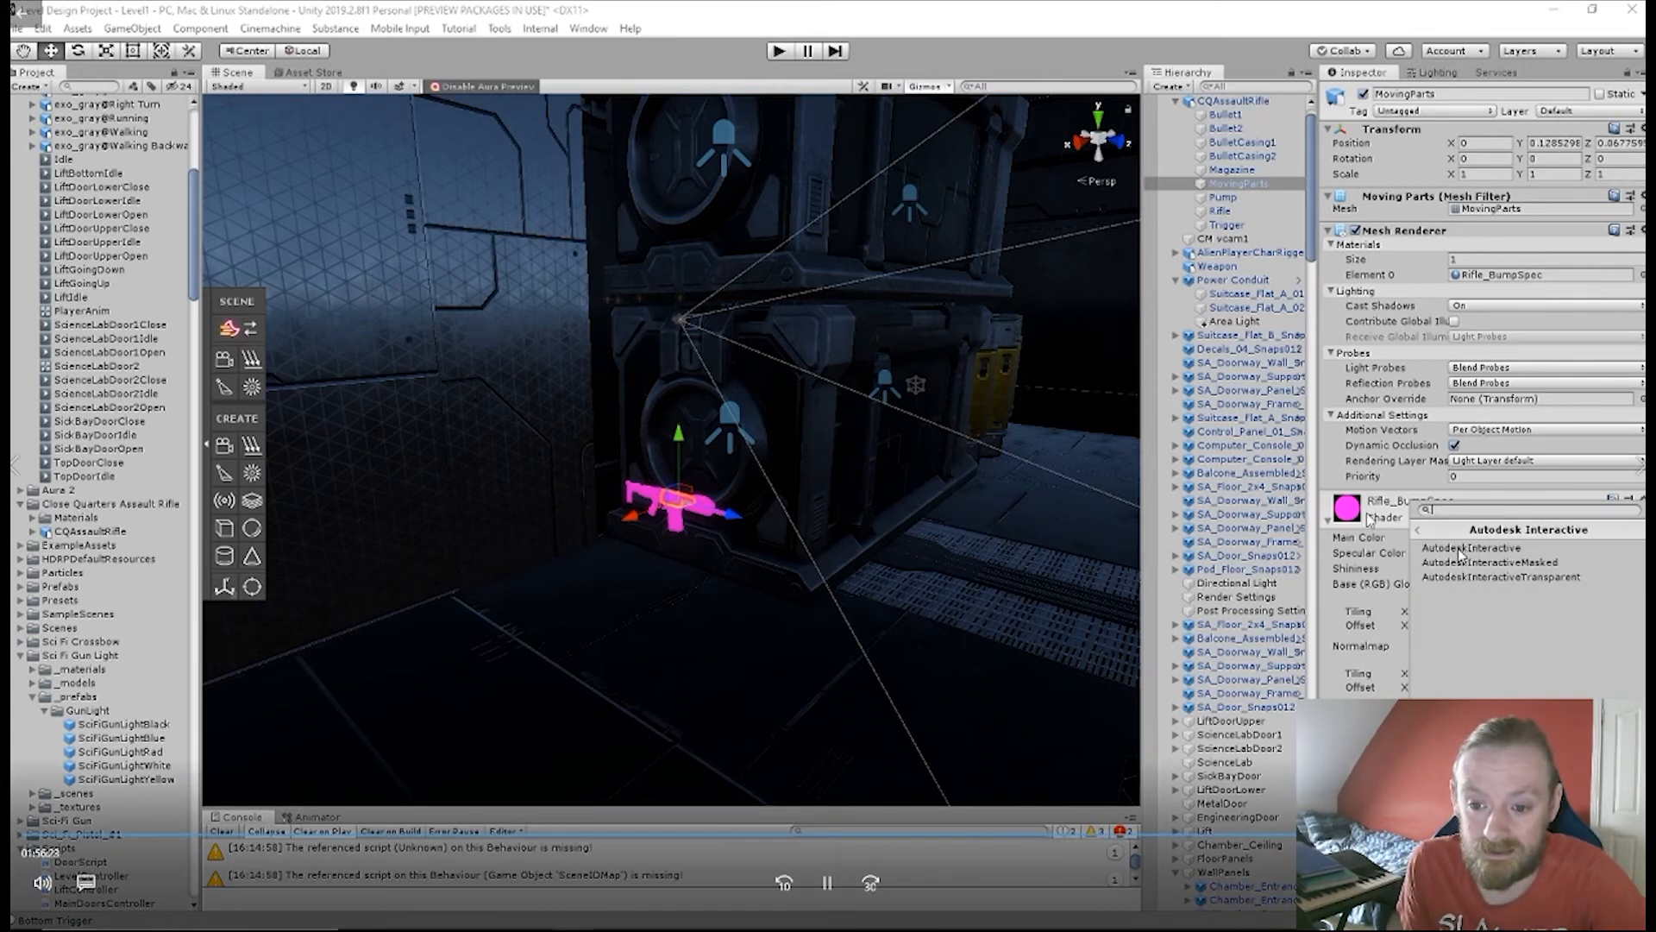
pyautogui.click(1560, 552)
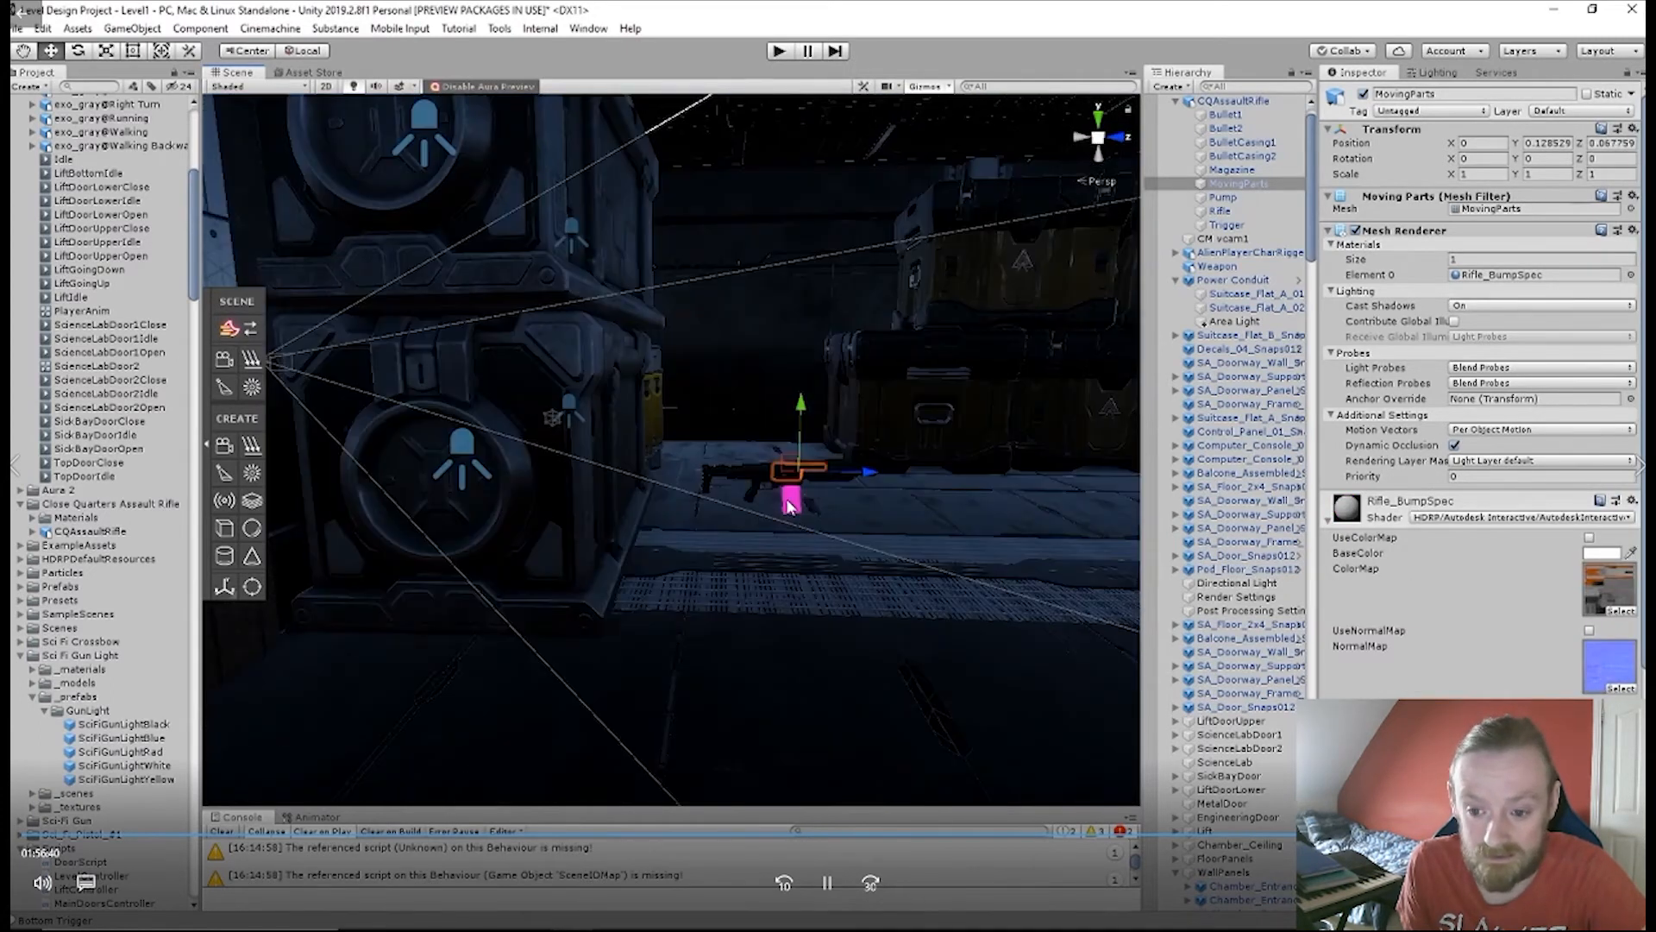
pyautogui.click(789, 483)
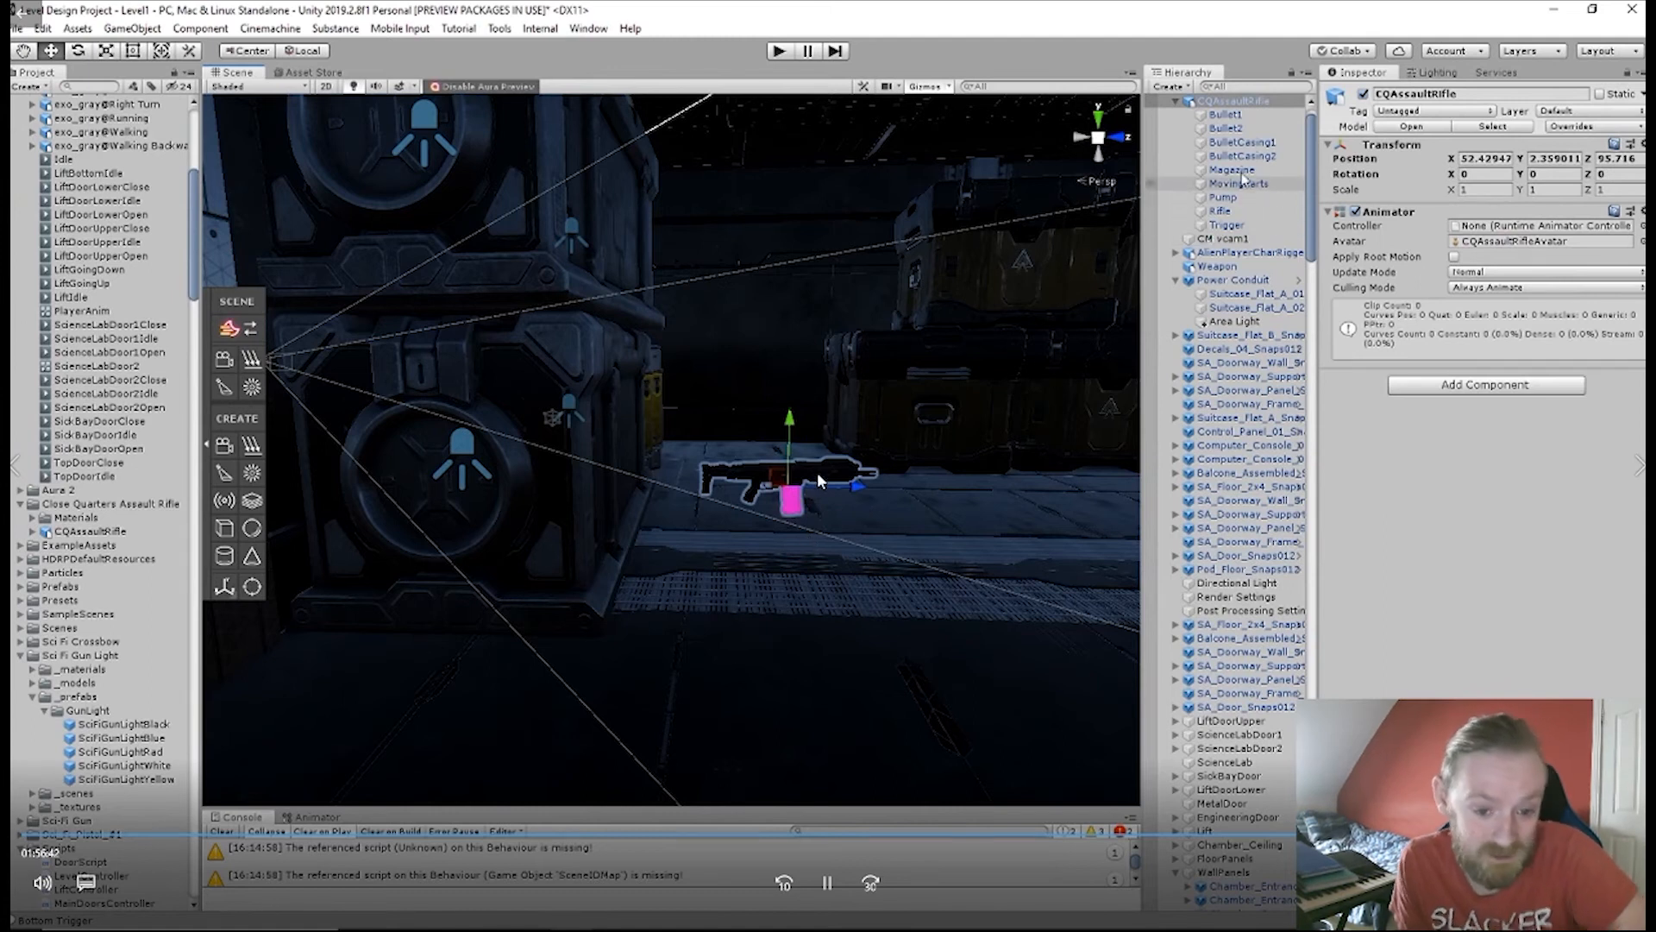
pyautogui.click(1245, 171)
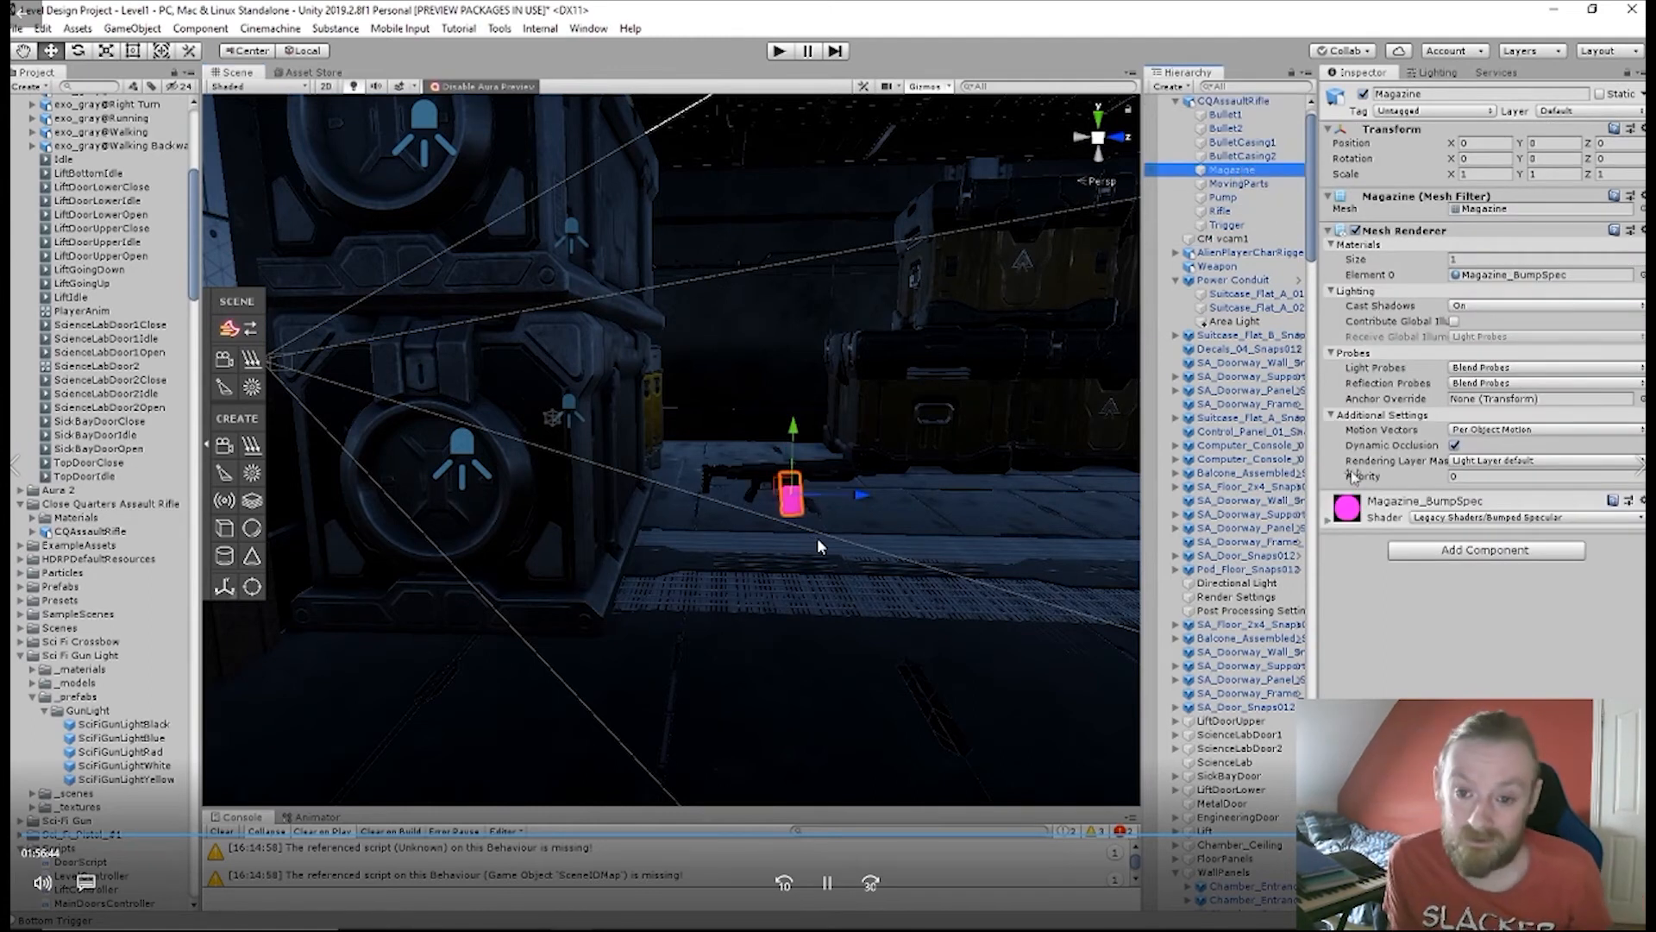
pyautogui.click(1432, 517)
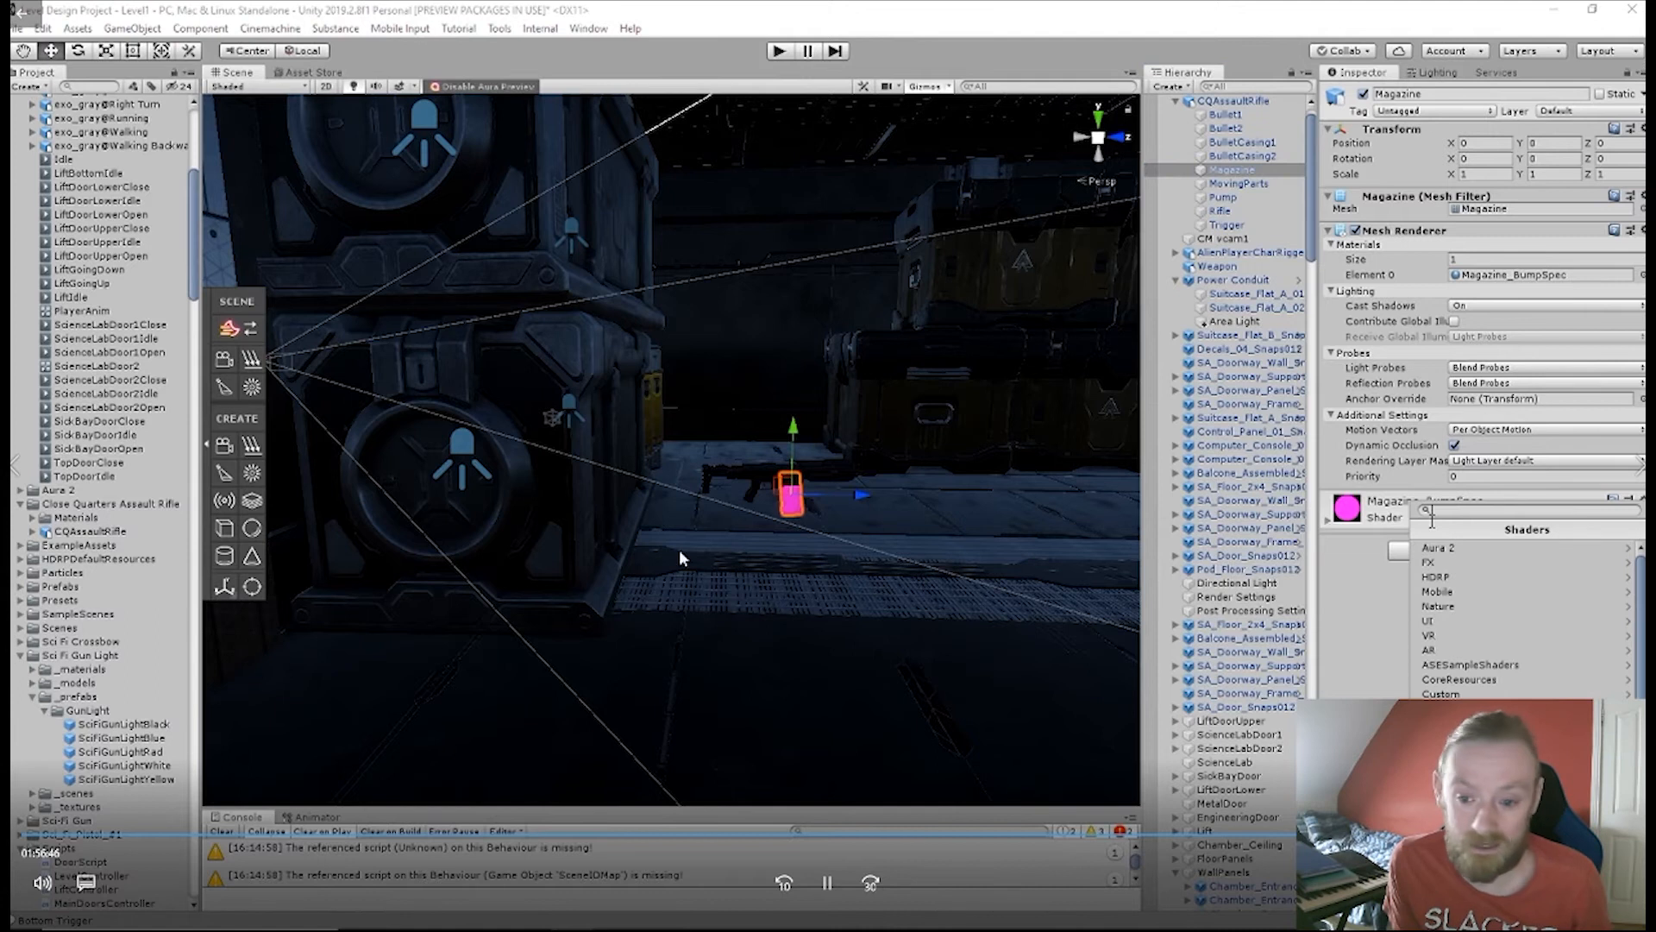
pyautogui.click(1449, 576)
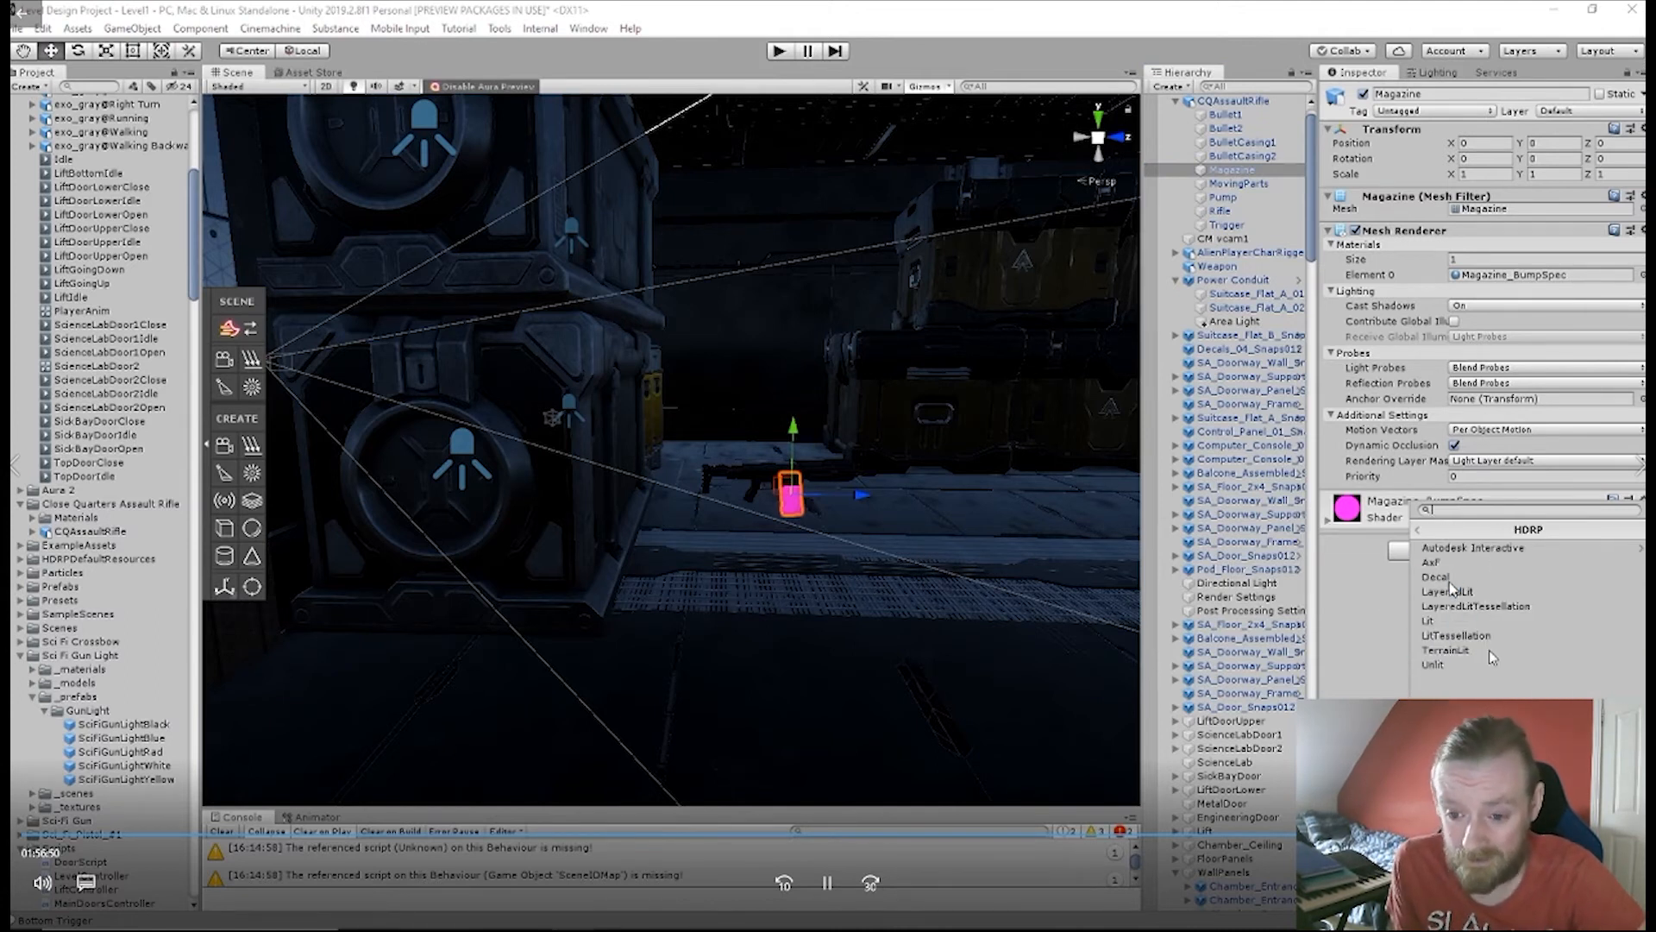
pyautogui.click(1474, 549)
pyautogui.click(1476, 550)
pyautogui.keyDown('alt'); pyautogui.moveTo(940, 602); pyautogui.dragTo(747, 561); pyautogui.keyUp('alt')
pyautogui.moveTo(747, 560); pyautogui.dragTo(784, 585, button='right')
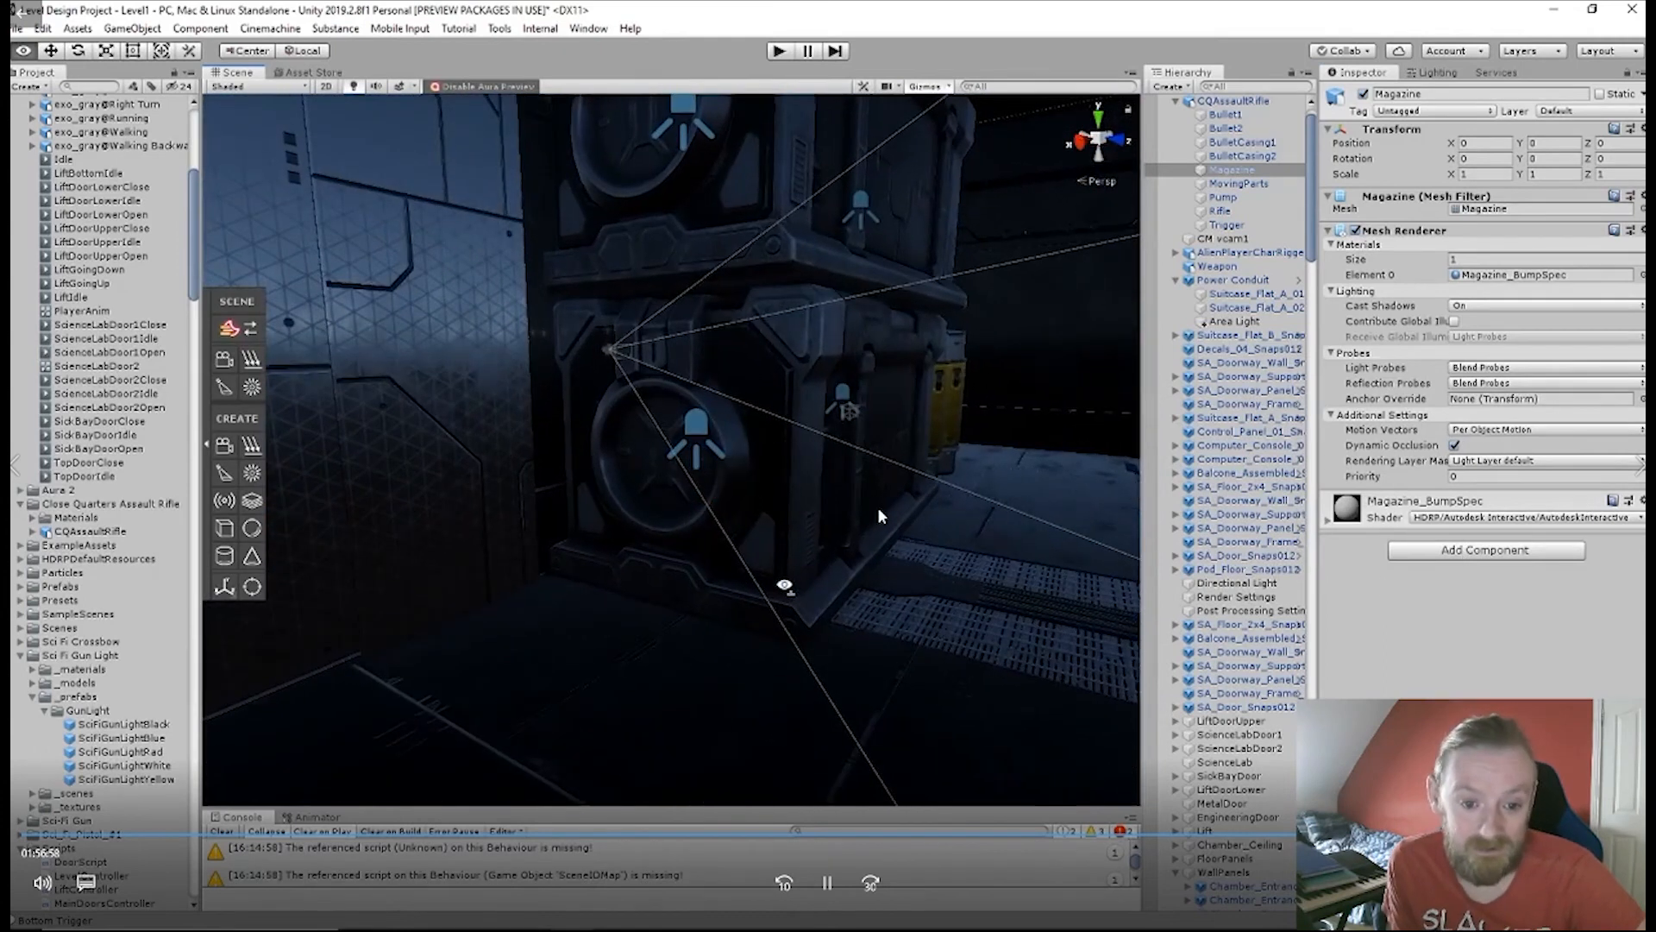
pyautogui.press('f')
pyautogui.press('e')
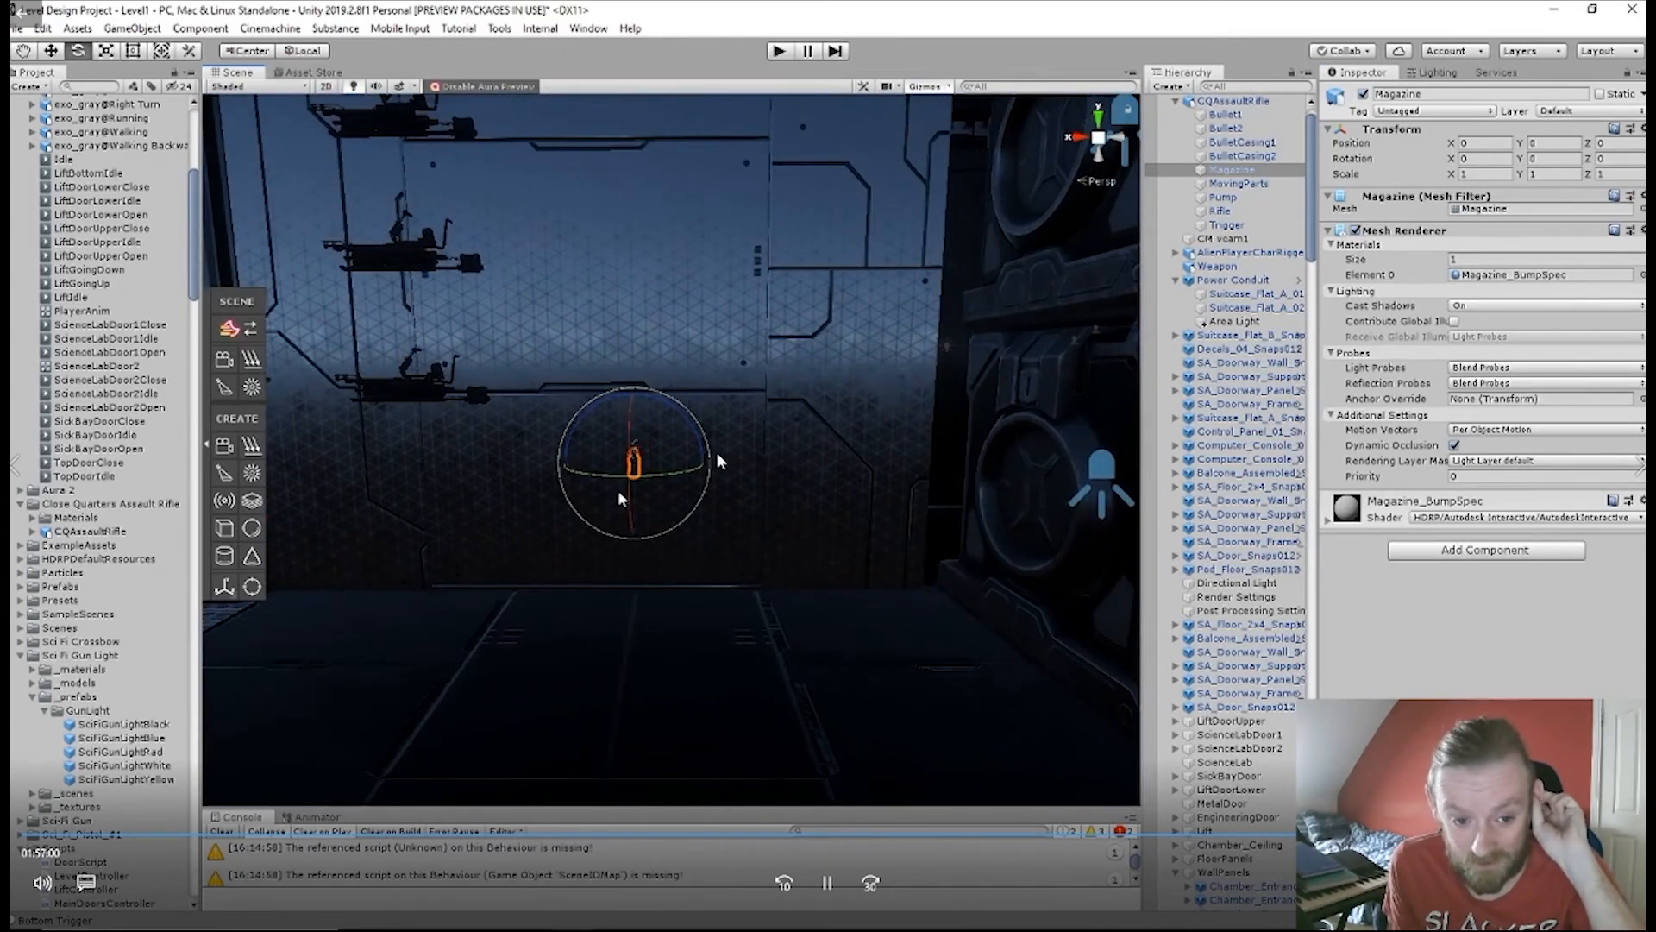
pyautogui.moveTo(636, 474); pyautogui.dragTo(637, 476)
pyautogui.moveTo(434, 472); pyautogui.dragTo(410, 472)
pyautogui.hotkey('ctrl', 'z')
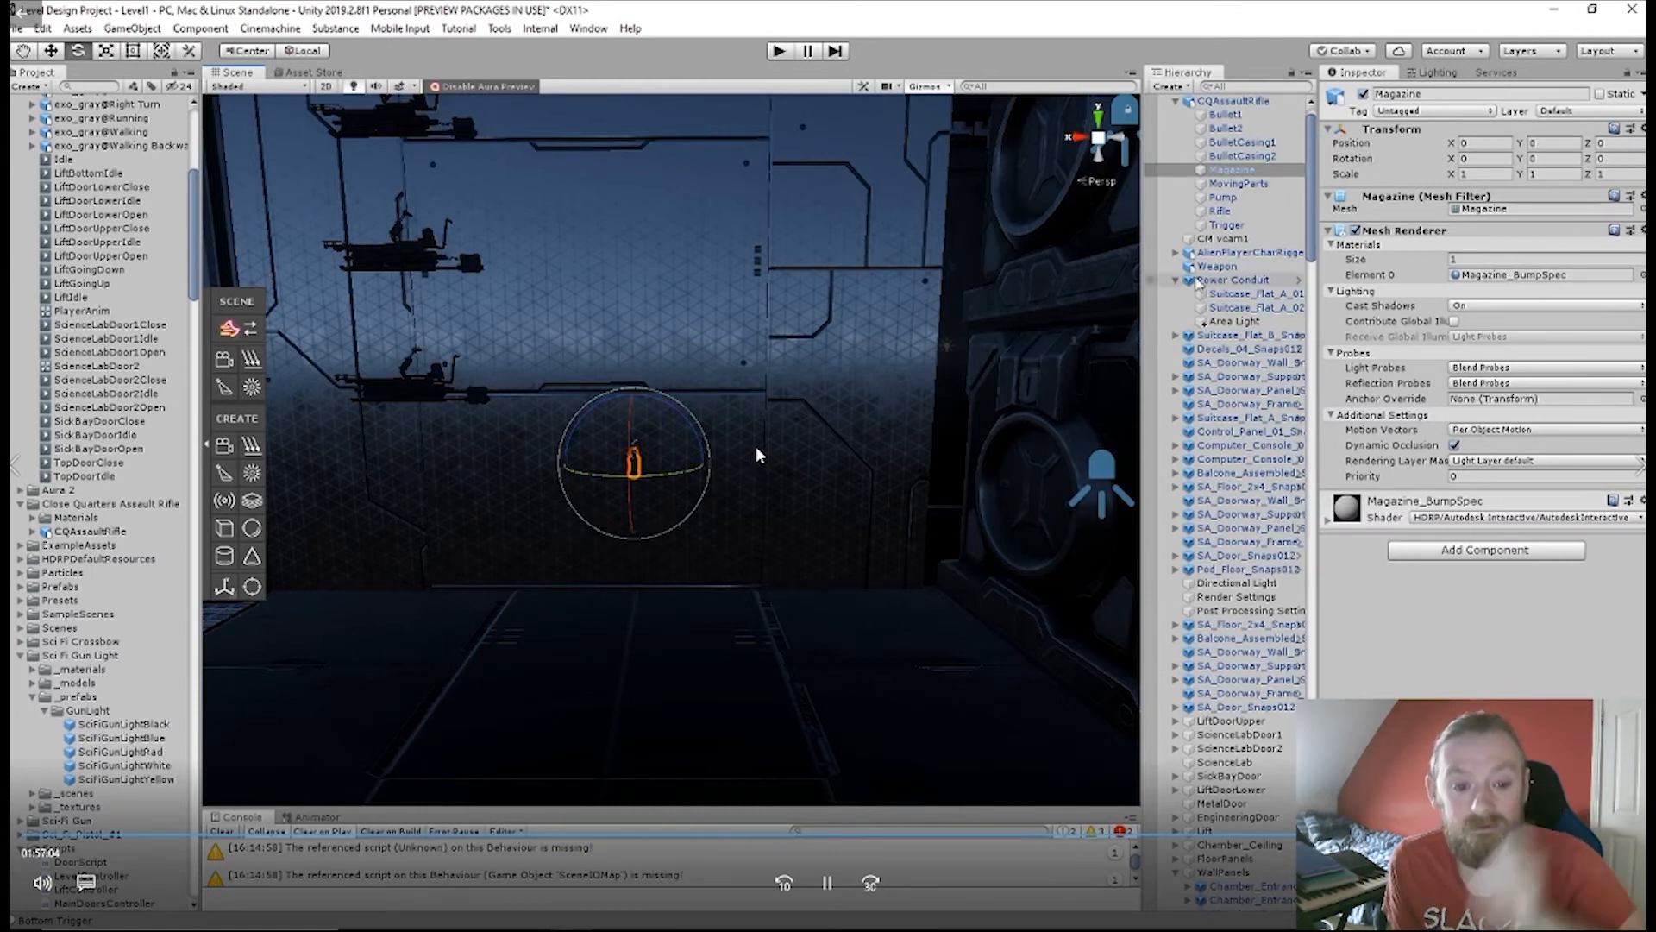
# - Rotate the whole CQAssaultRifle to 90 on the Y axis
pyautogui.click(1234, 101)
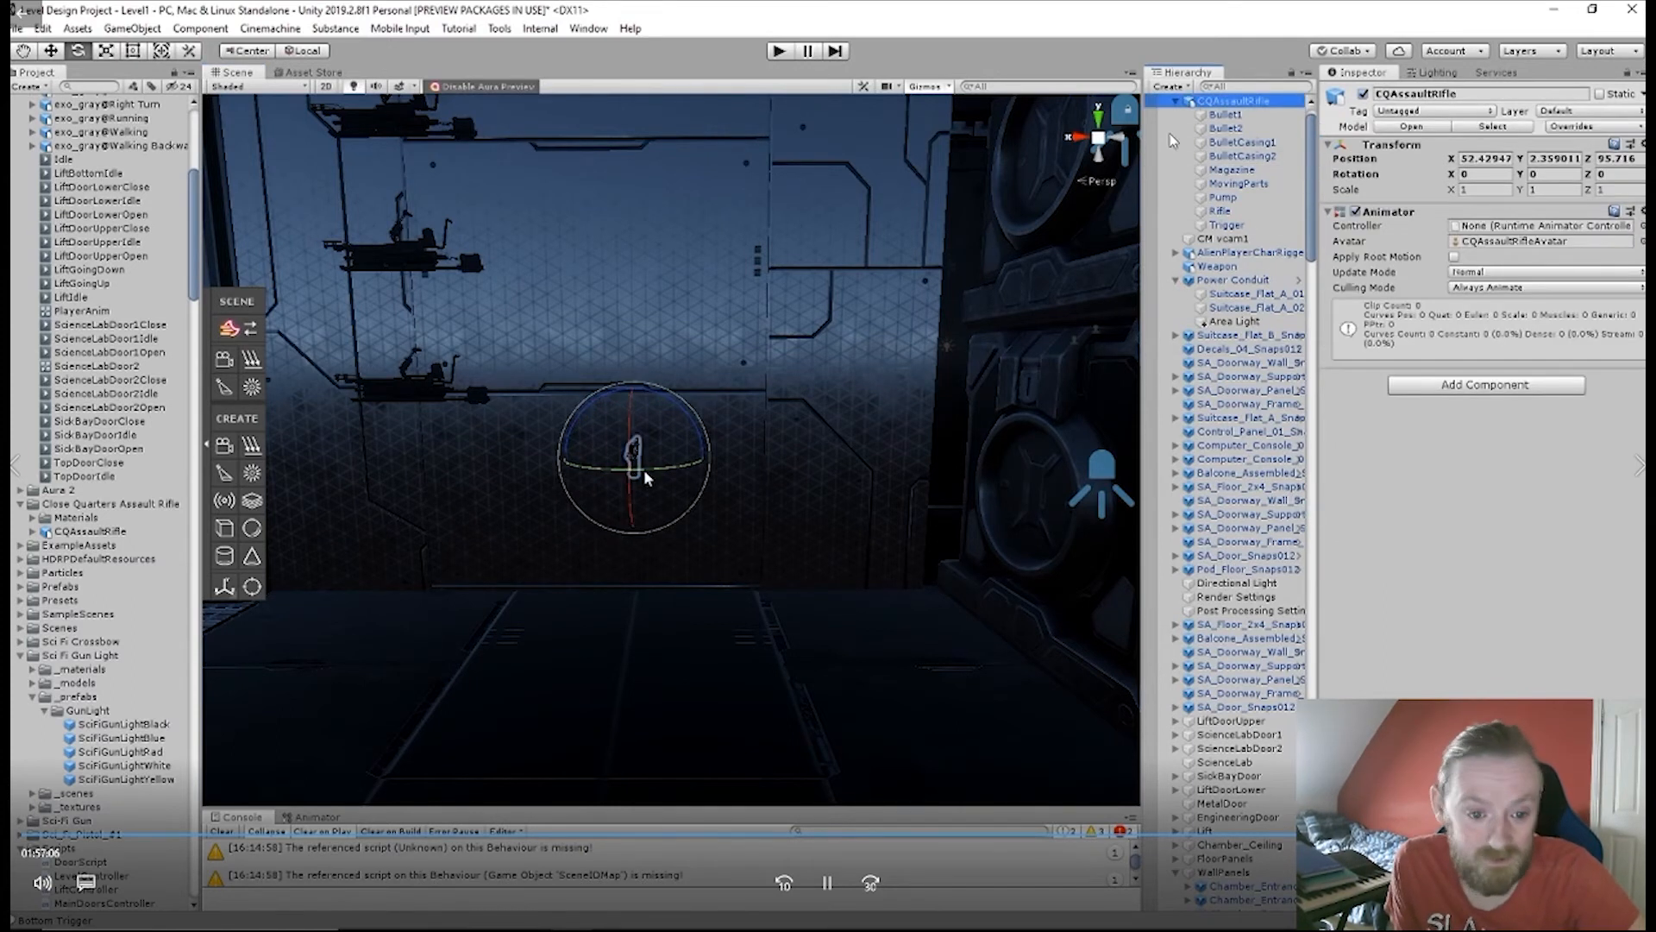
pyautogui.moveTo(645, 467); pyautogui.dragTo(445, 473)
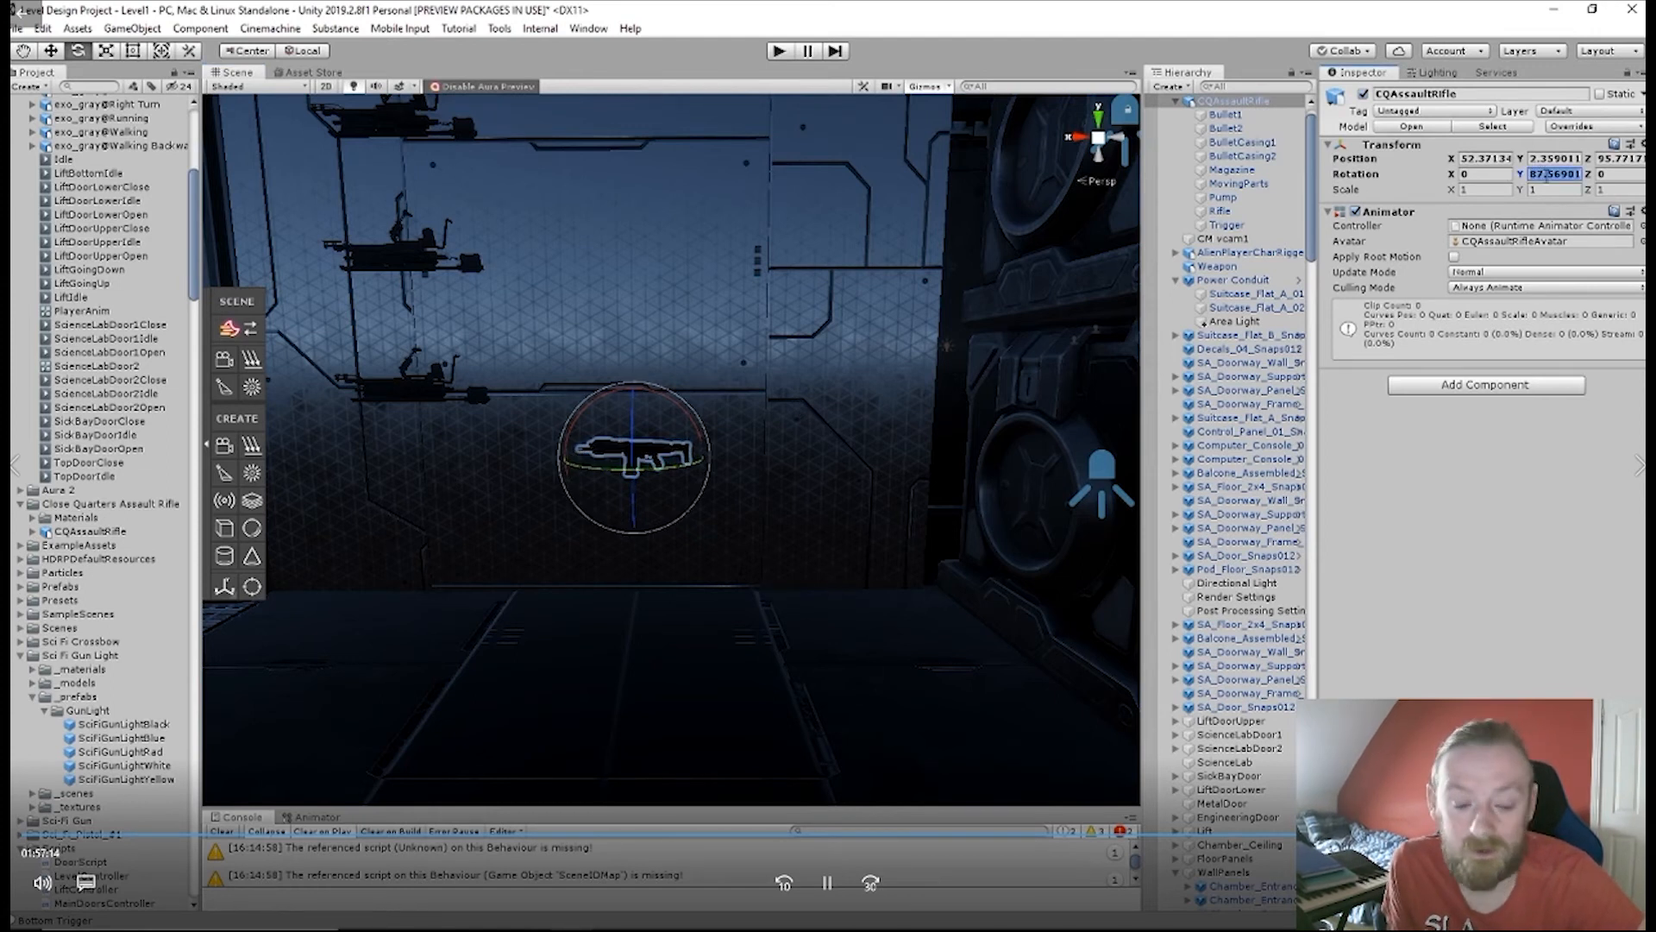
pyautogui.press('w')
pyautogui.moveTo(758, 522); pyautogui.dragTo(813, 517, button='right')
pyautogui.press('w')
pyautogui.press('s')
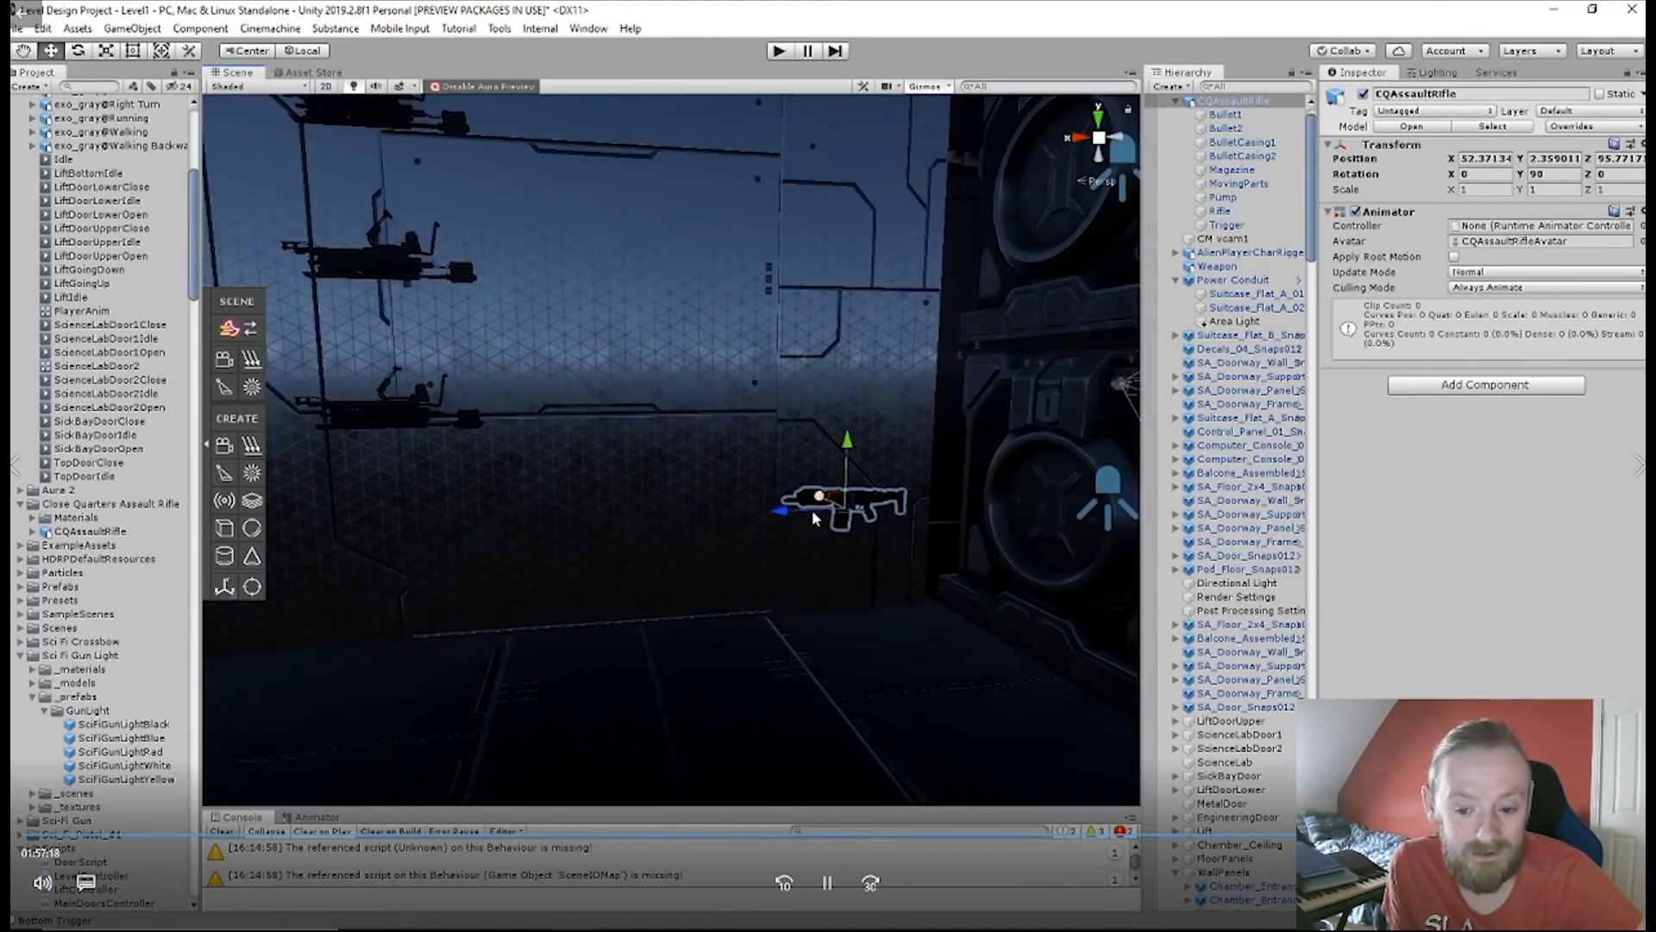
# - Arrange enlarged copies of the assault rifle beside the existing guns on the armory wall, placing CQAssaultRifle (3) at Y 2.371
pyautogui.moveTo(820, 497); pyautogui.dragTo(757, 460)
pyautogui.moveTo(757, 461)
pyautogui.mouseDown(button='right')
pyautogui.moveTo(732, 395)
pyautogui.moveTo(737, 449)
pyautogui.mouseUp(button='right')
pyautogui.click(743, 516)
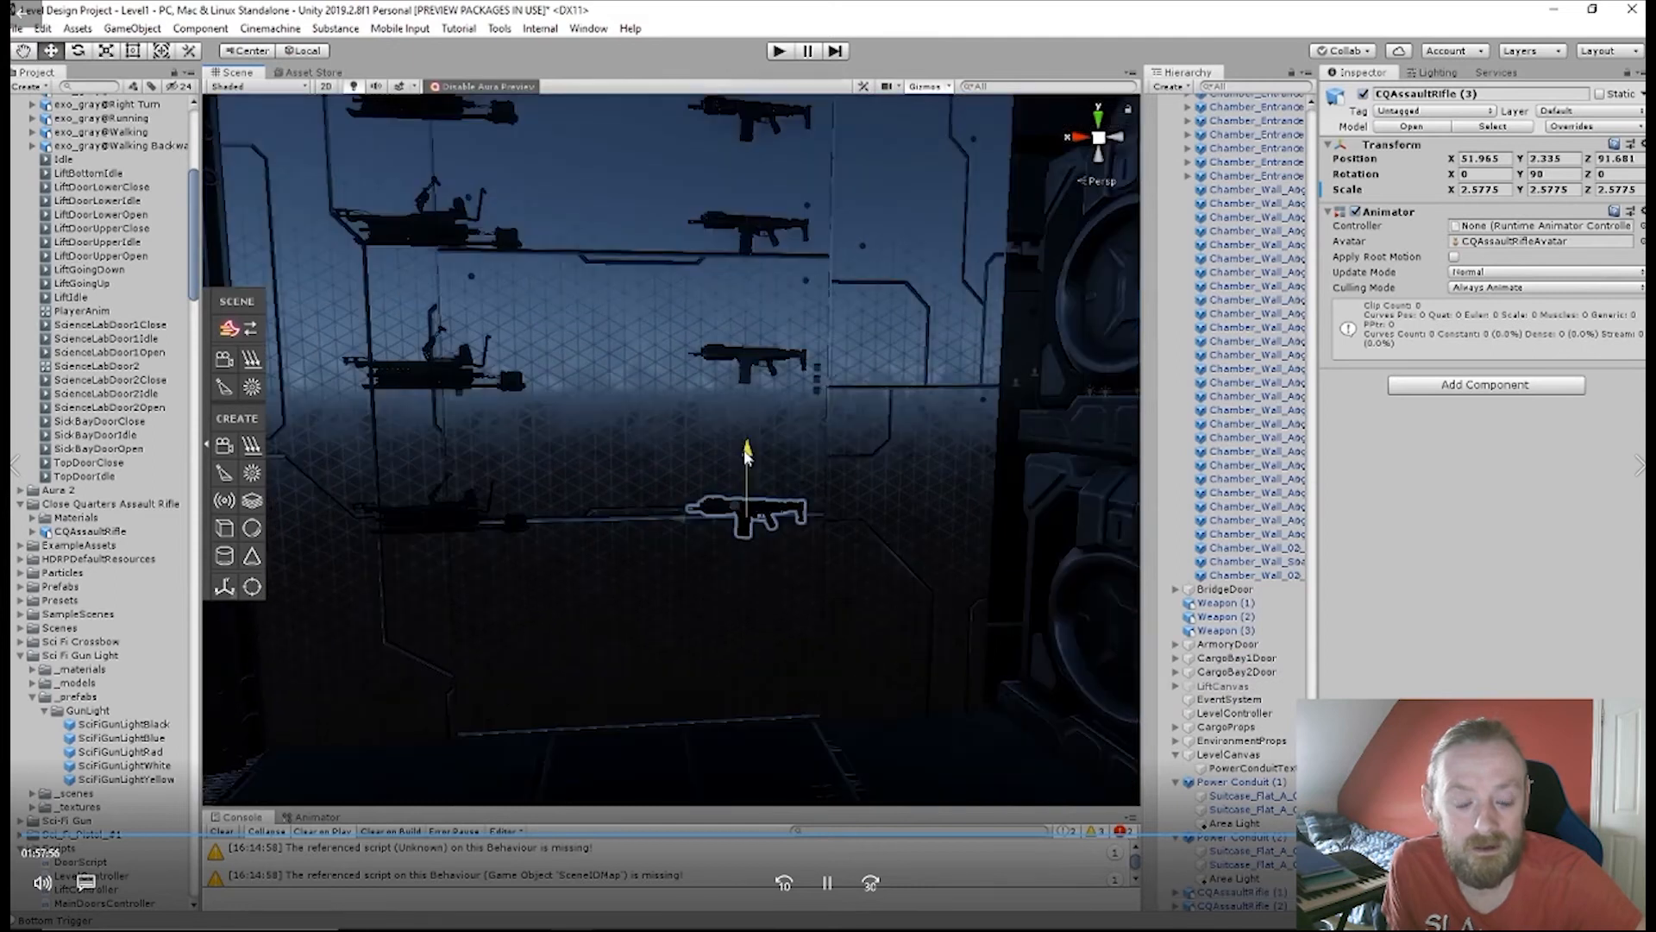
pyautogui.moveTo(747, 457); pyautogui.dragTo(747, 451)
pyautogui.moveTo(747, 452)
pyautogui.mouseDown(button='right')
pyautogui.moveTo(821, 451)
pyautogui.moveTo(732, 448)
pyautogui.mouseUp(button='right')
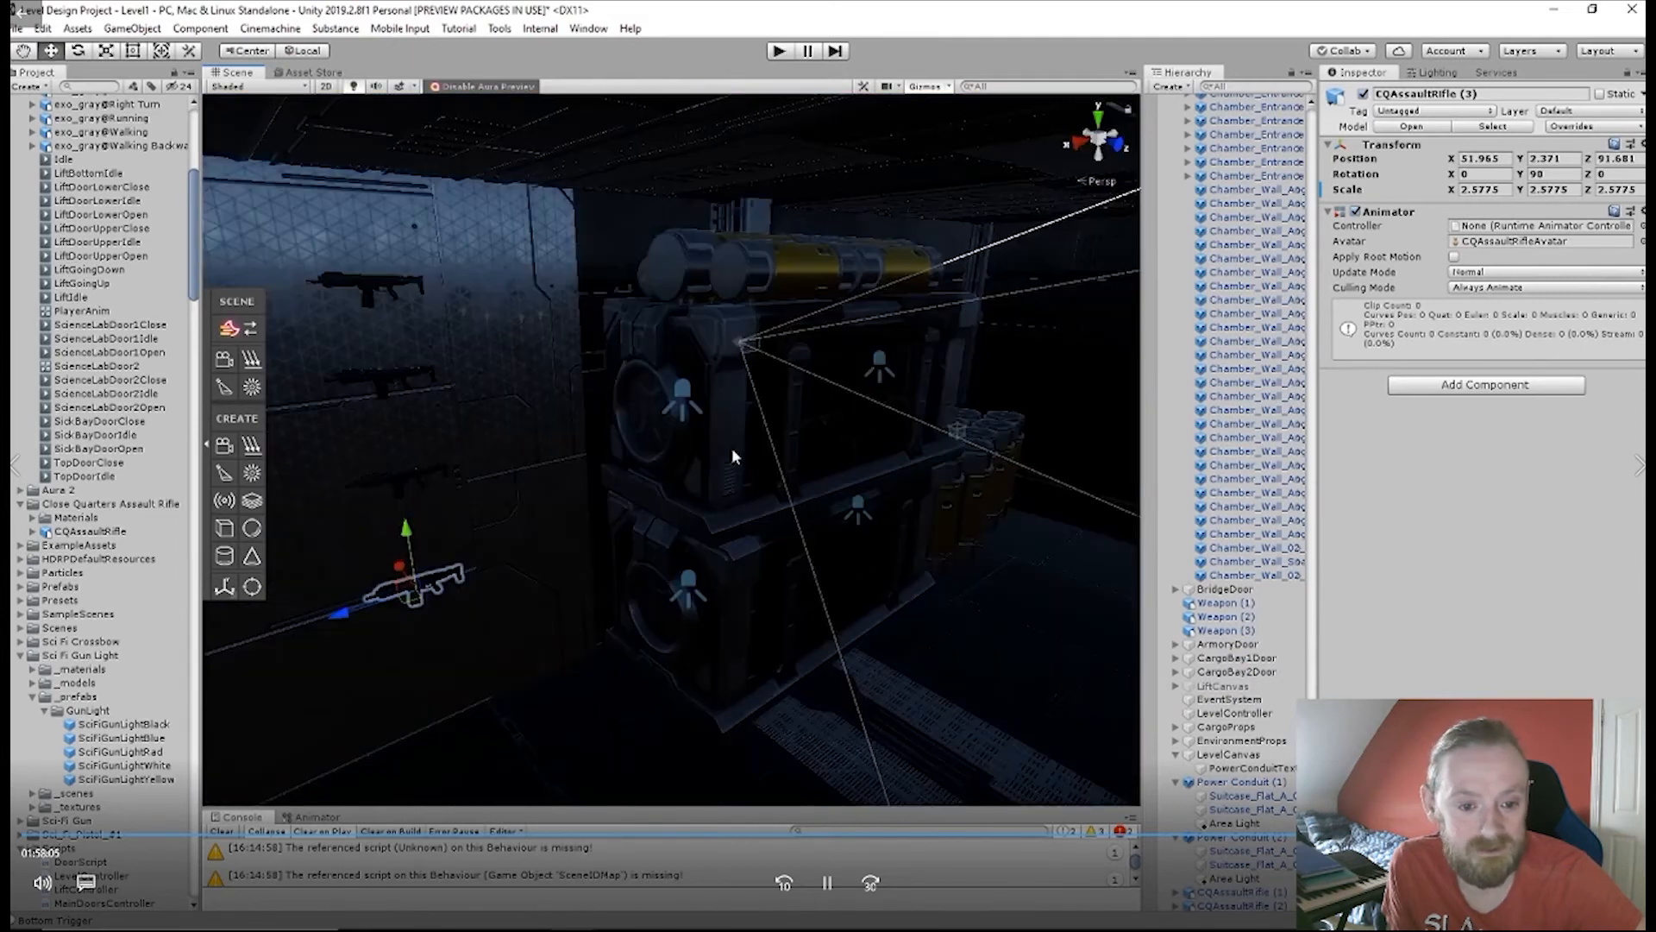
# - Switch the upper MetalBox_01 crate's Spot Light to Ev 100 intensity units and raise its intensity to about 31.08
pyautogui.click(683, 405)
pyautogui.moveTo(898, 572); pyautogui.dragTo(814, 561, button='right')
pyautogui.scroll(-6, 1187, 588)
pyautogui.click(1188, 597)
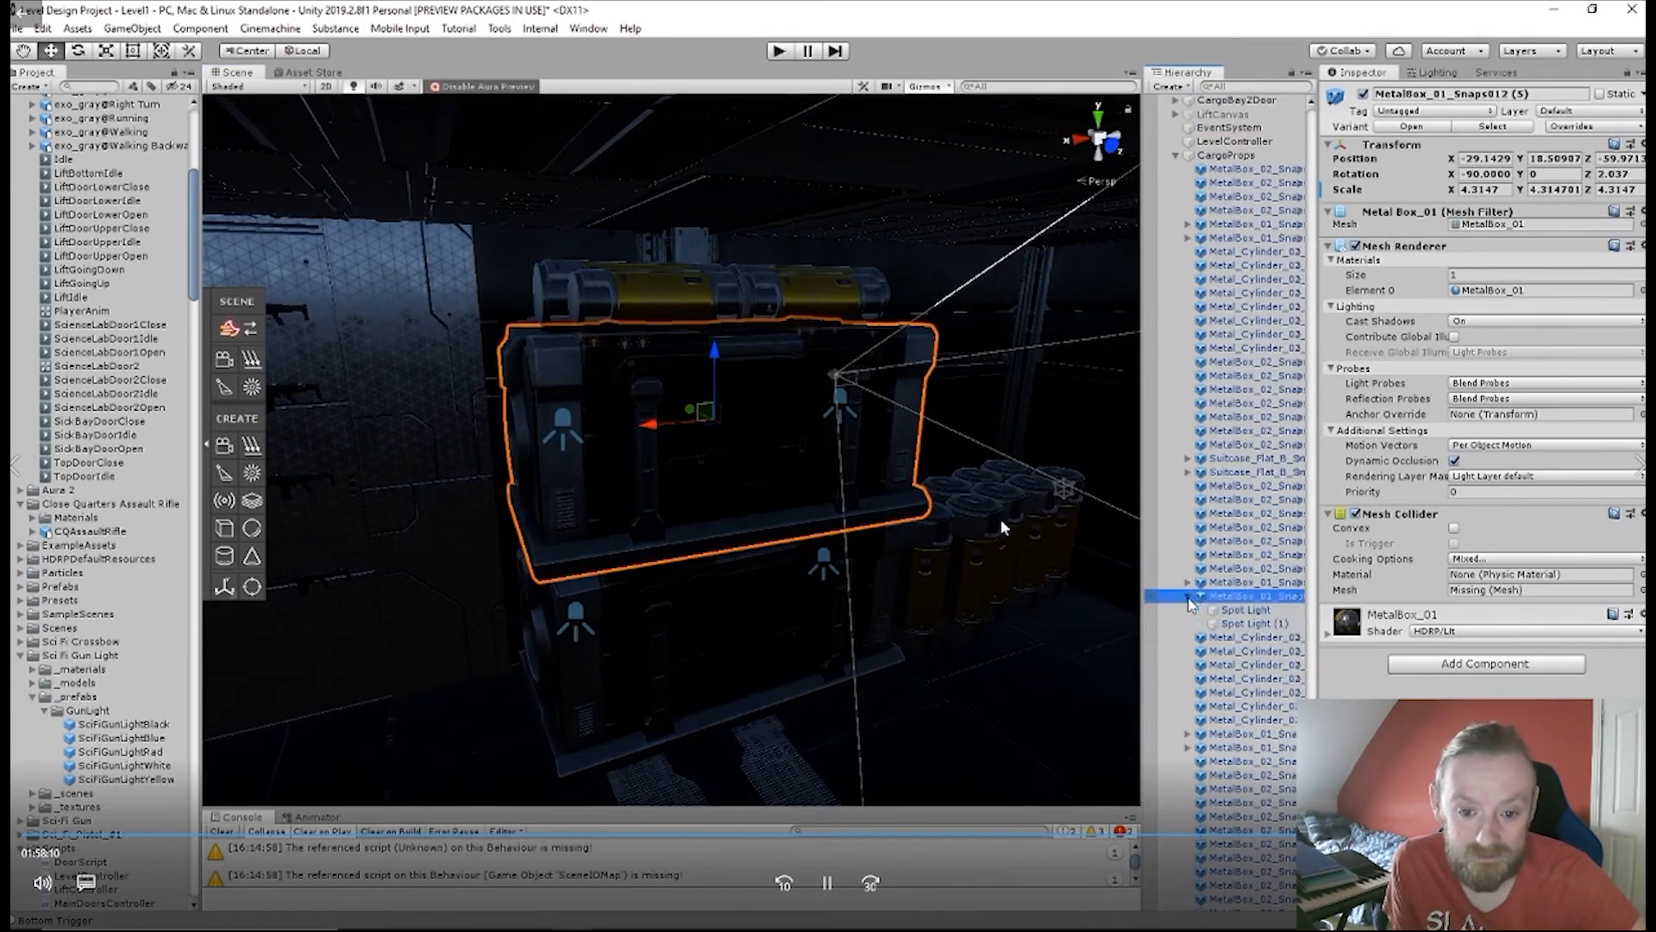
pyautogui.click(1233, 611)
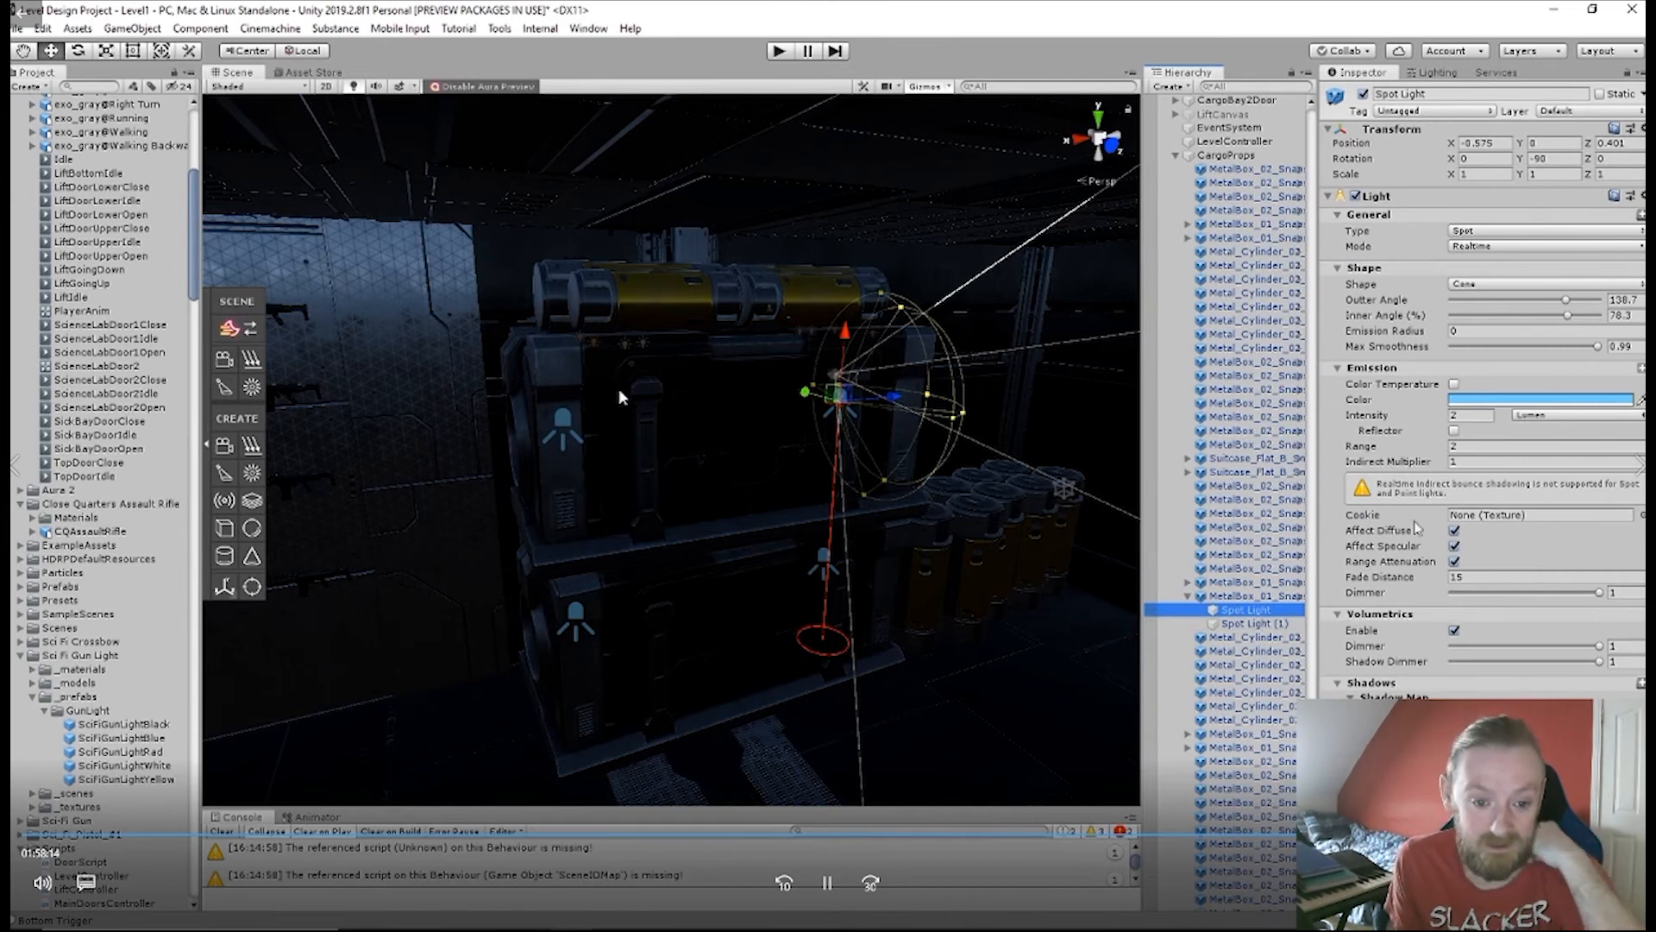
pyautogui.click(1552, 415)
pyautogui.click(1540, 488)
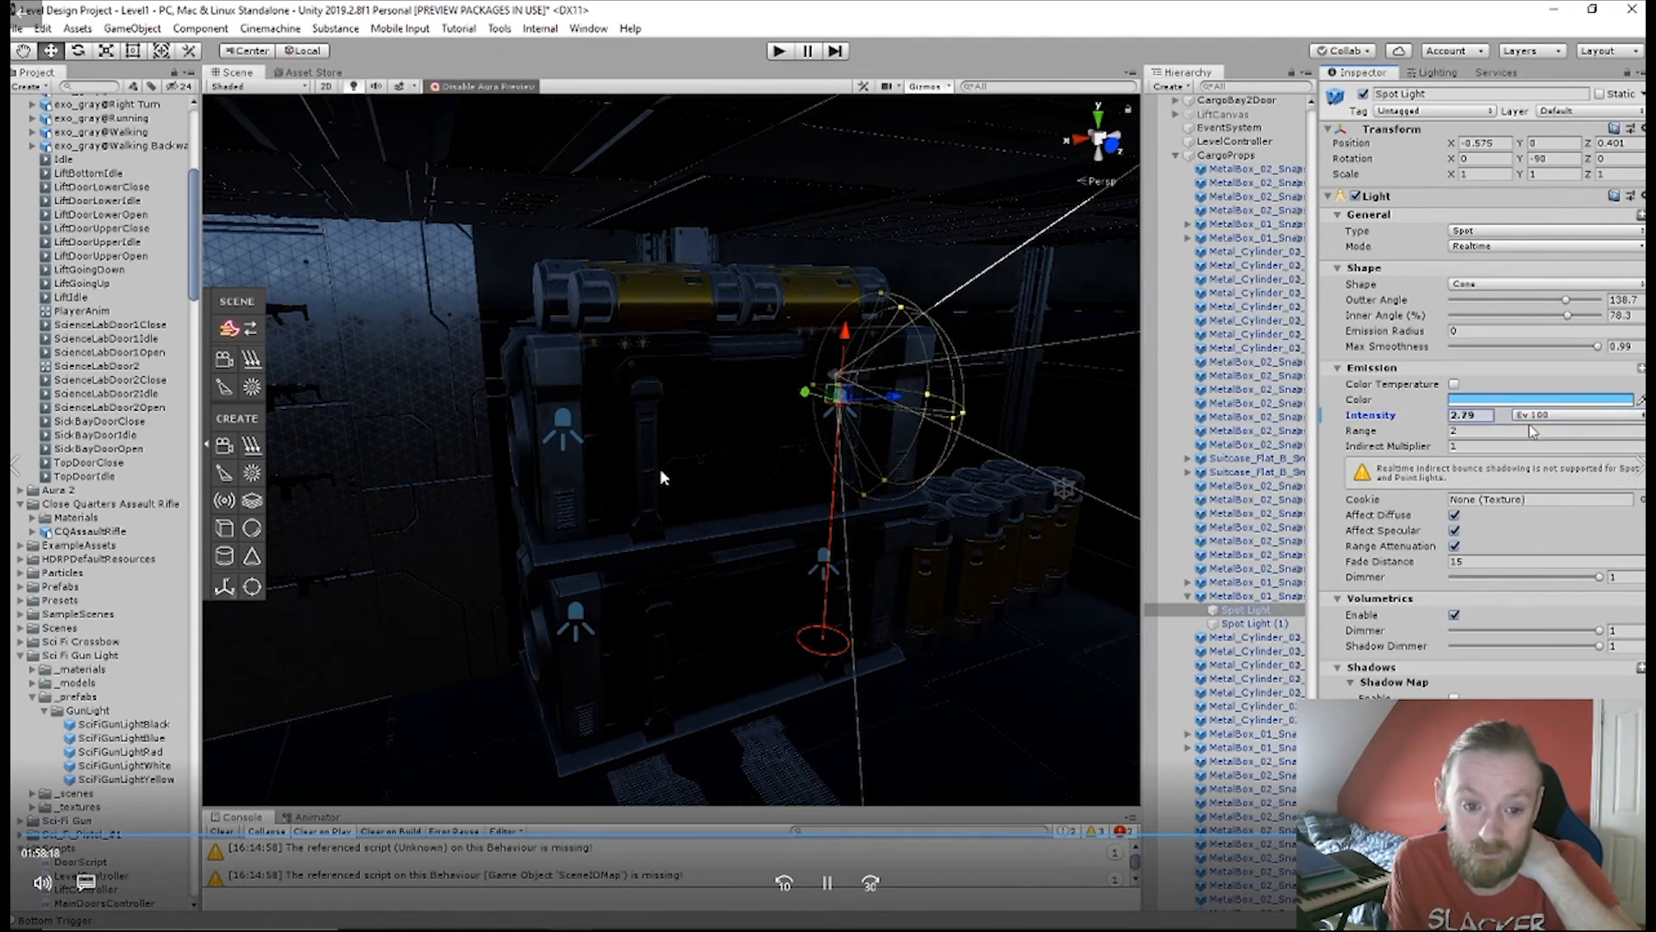
pyautogui.moveTo(170, 434); pyautogui.dragTo(509, 452)
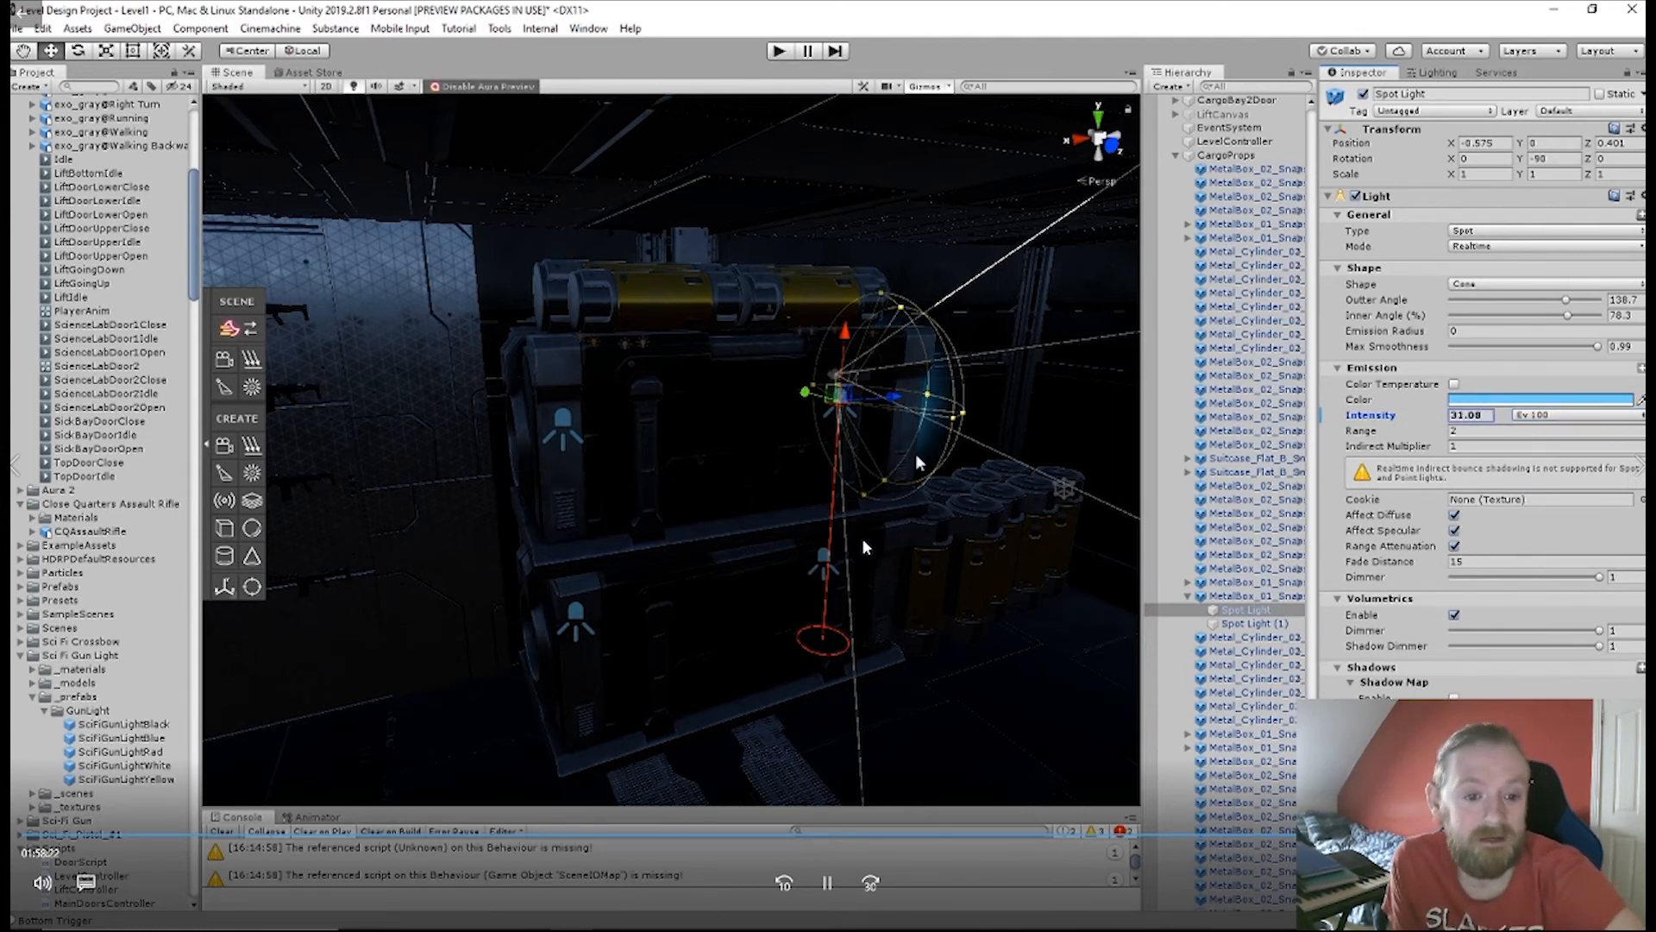
# - Set the upper crate's Spot Light (1) to Ev 100 units with an intensity of 27.37, and shift it to X 0.571
pyautogui.click(1247, 624)
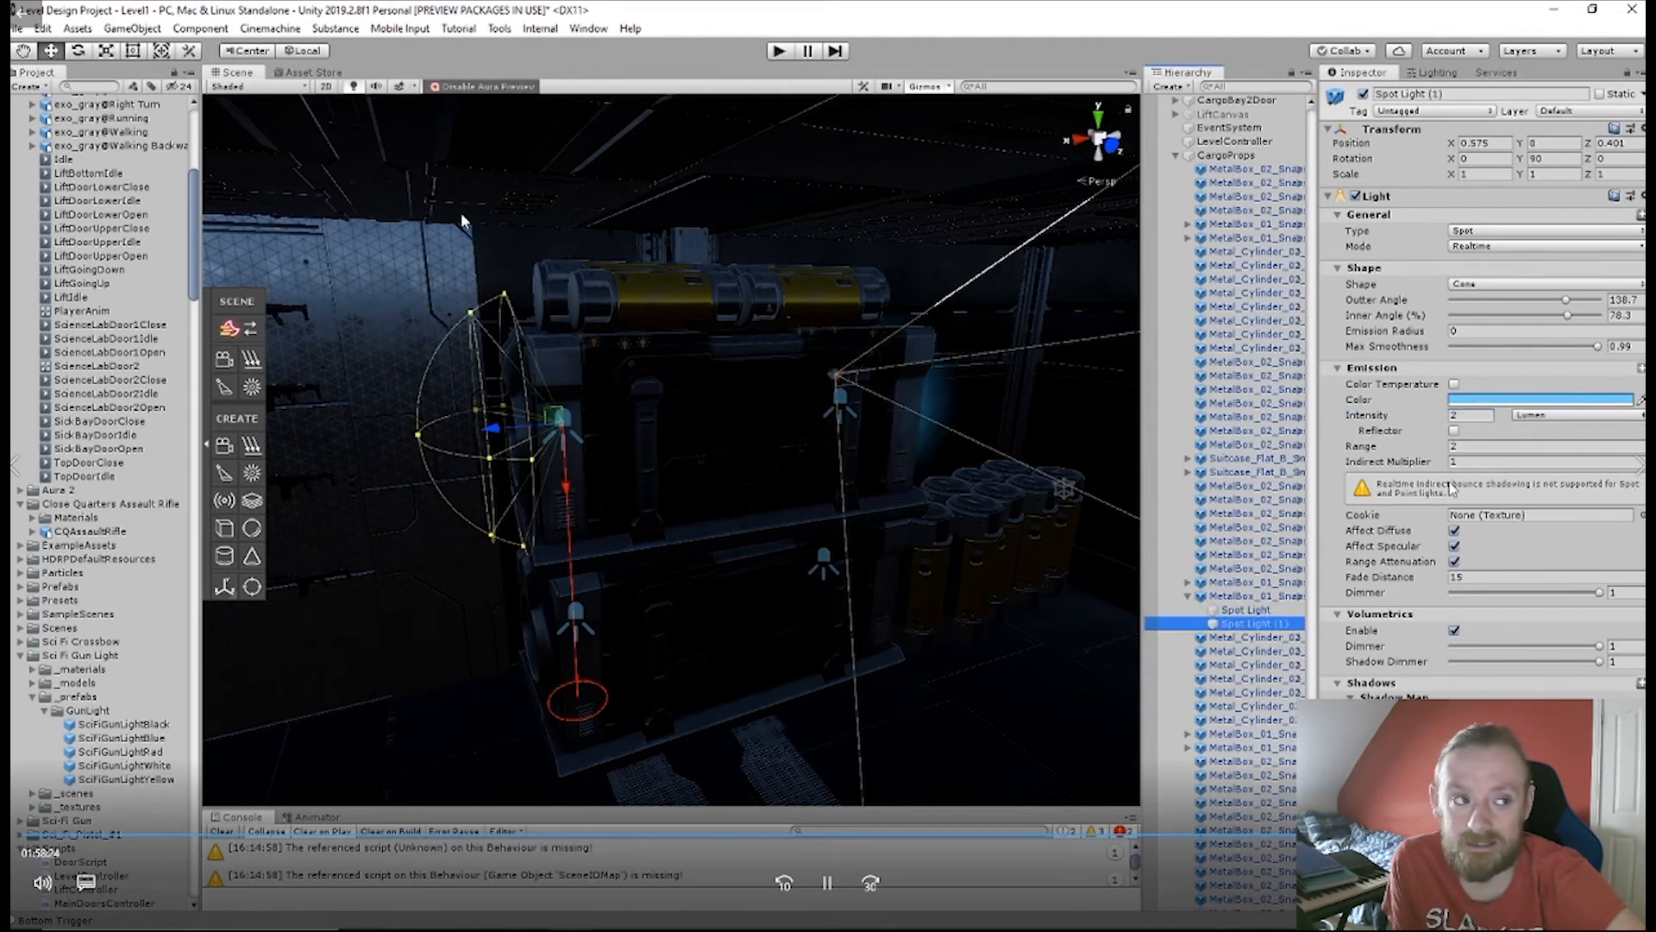
pyautogui.click(1577, 418)
pyautogui.click(1575, 494)
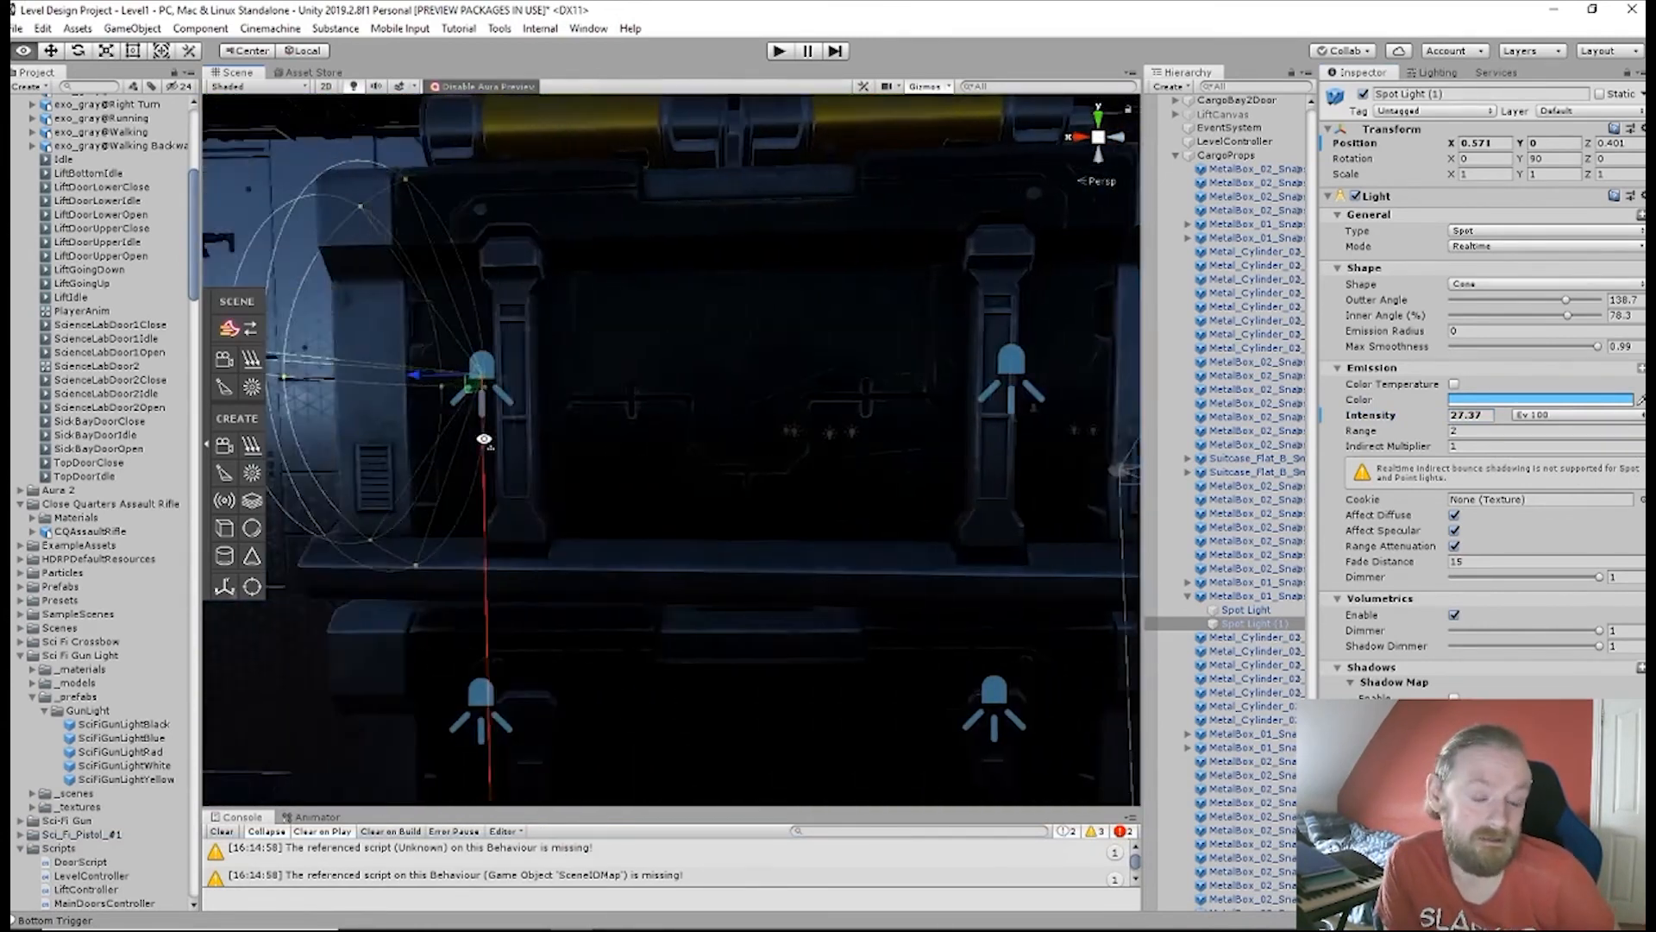
# - Reduce the range of the upper crate's spot lights, using 1.5 for Spot Light, and set its intensity to 29.77
pyautogui.moveTo(679, 453); pyautogui.dragTo(486, 315, button='right')
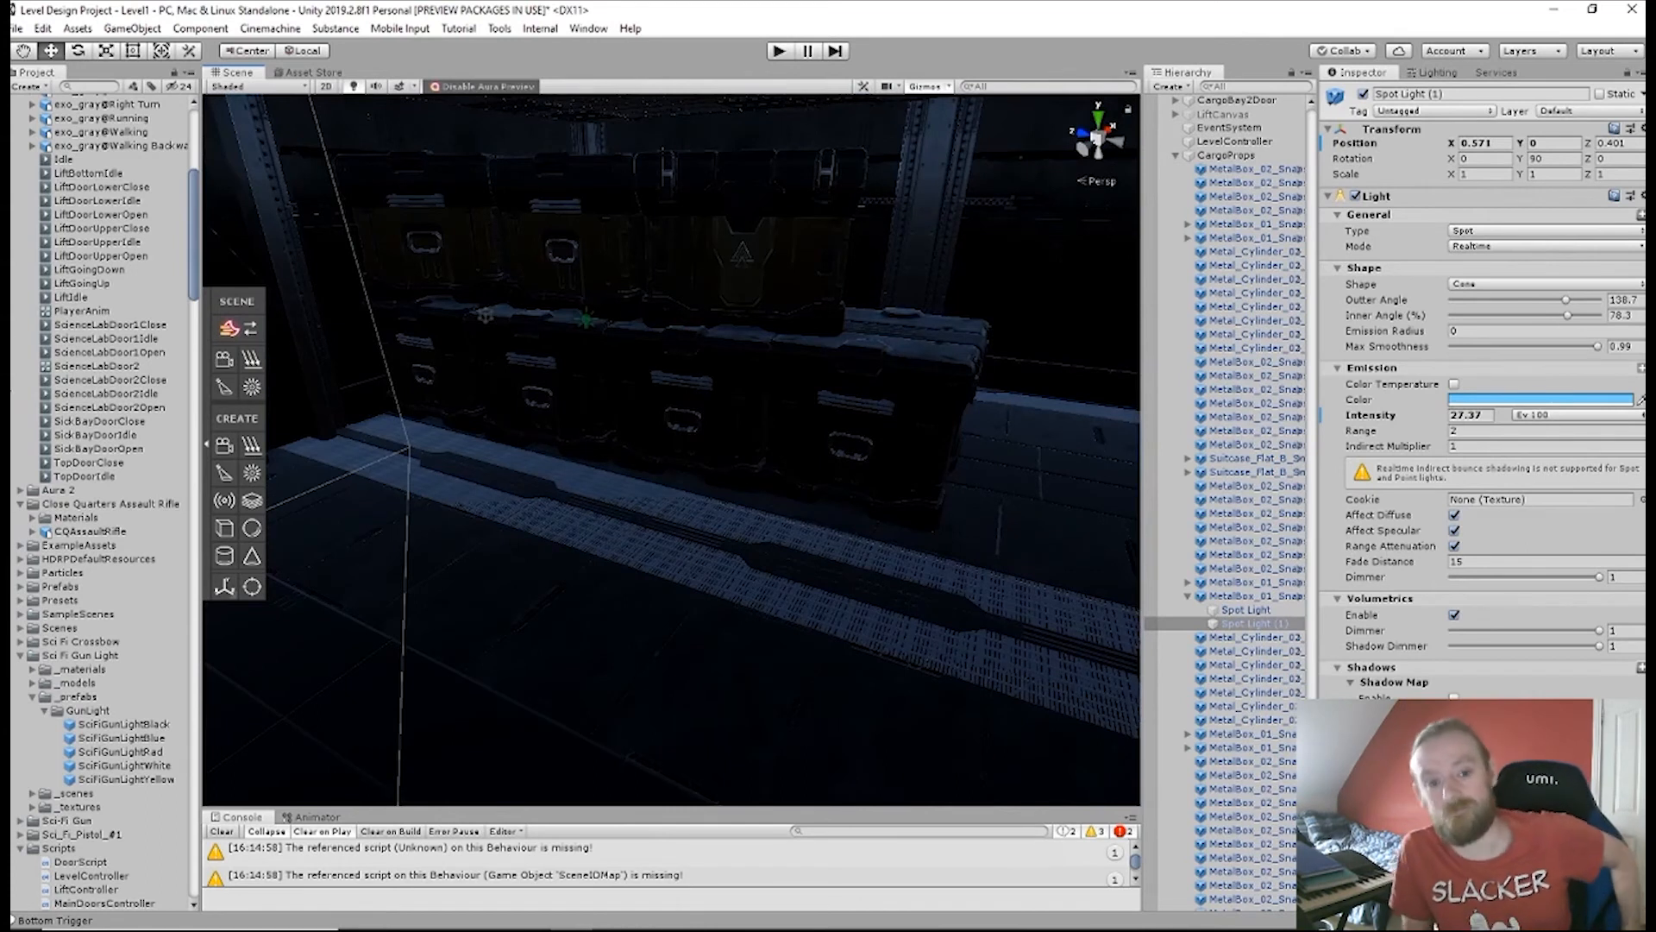
pyautogui.moveTo(723, 530); pyautogui.dragTo(1276, 500, button='right')
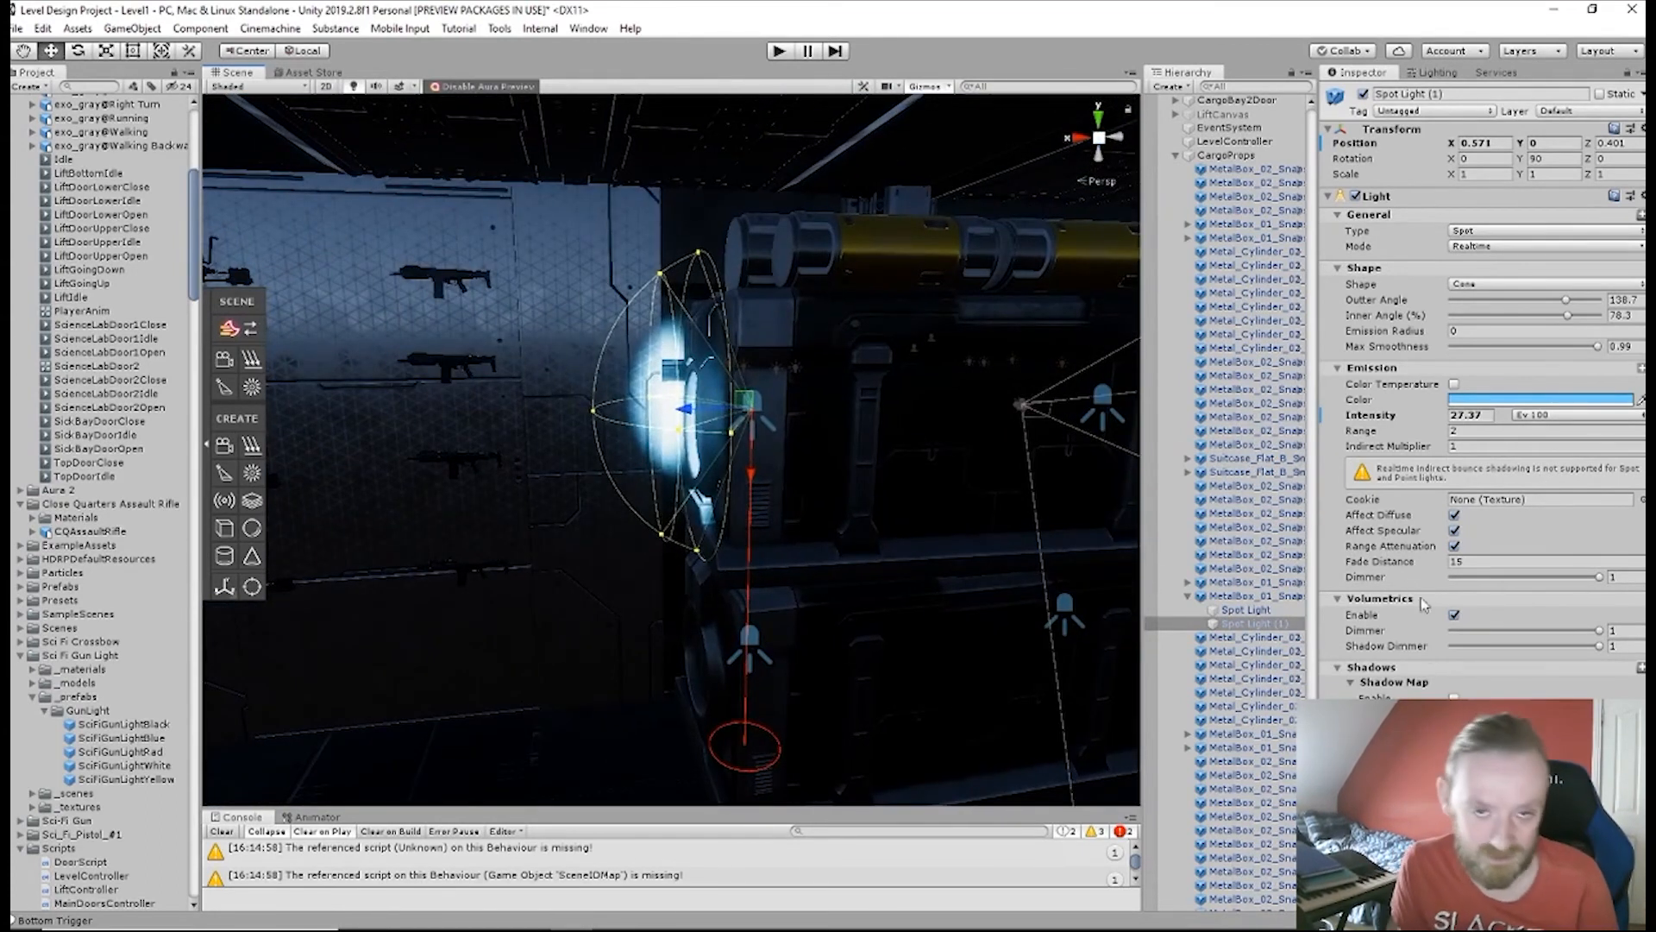
pyautogui.click(1451, 438)
pyautogui.moveTo(1450, 436); pyautogui.dragTo(1443, 439)
pyautogui.moveTo(969, 480); pyautogui.dragTo(1204, 470, button='right')
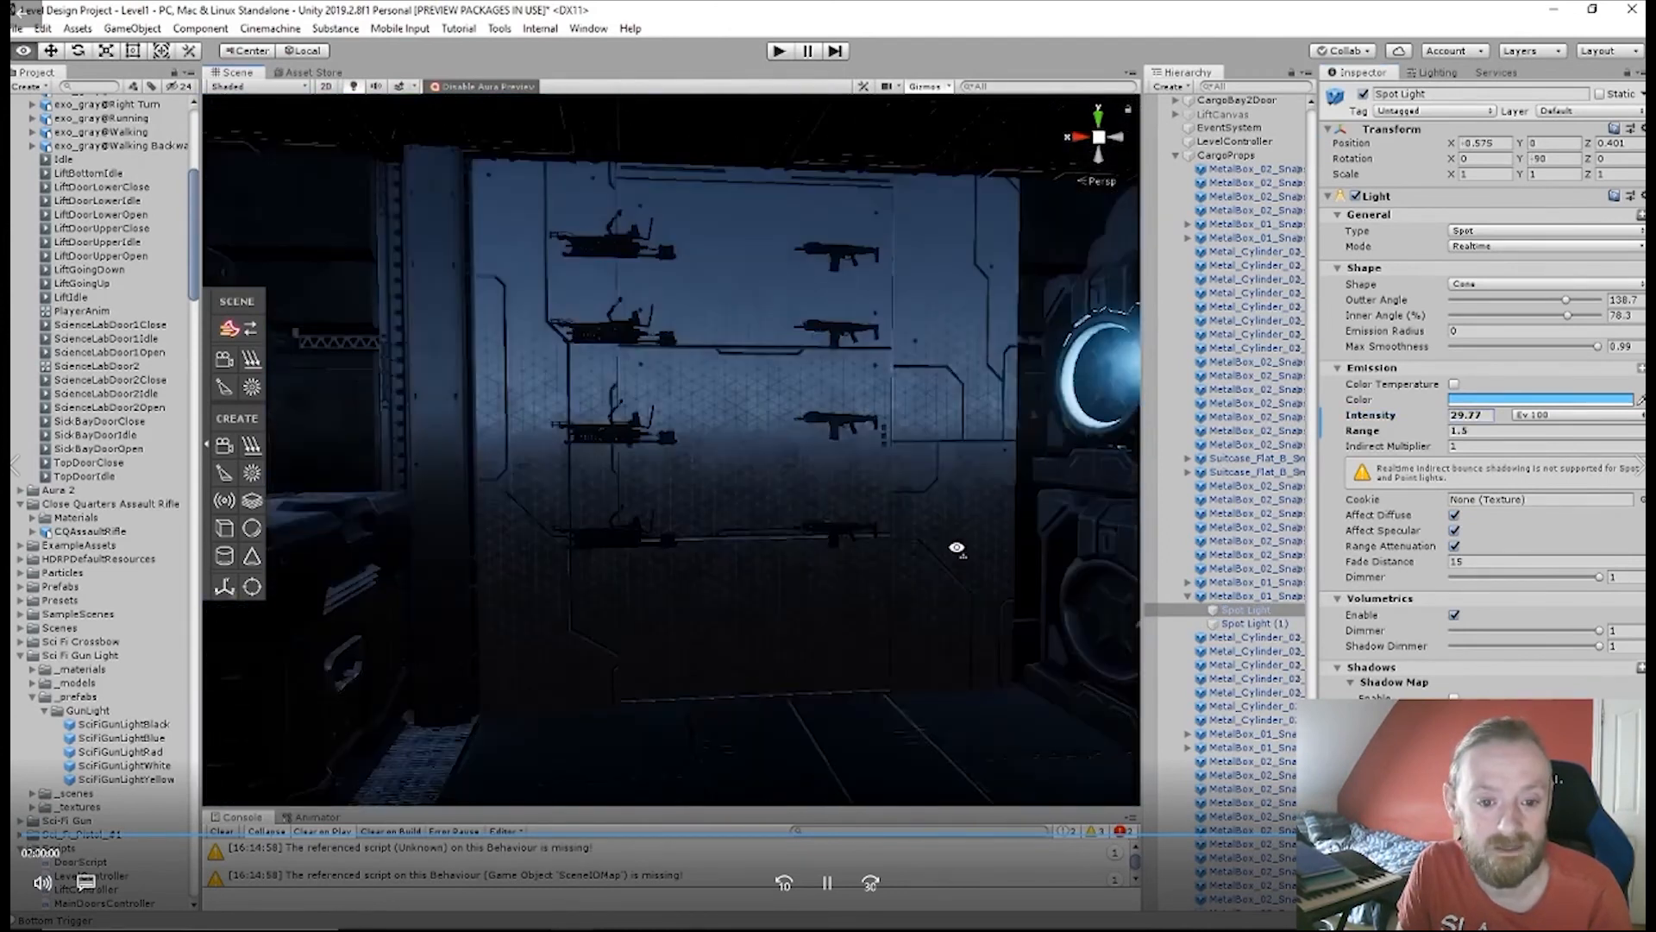
# - Add a fifth row of weapons to the armory wall and respace the rifles, placing CQAssaultRifle (1) at Y 5.12
pyautogui.click(617, 614)
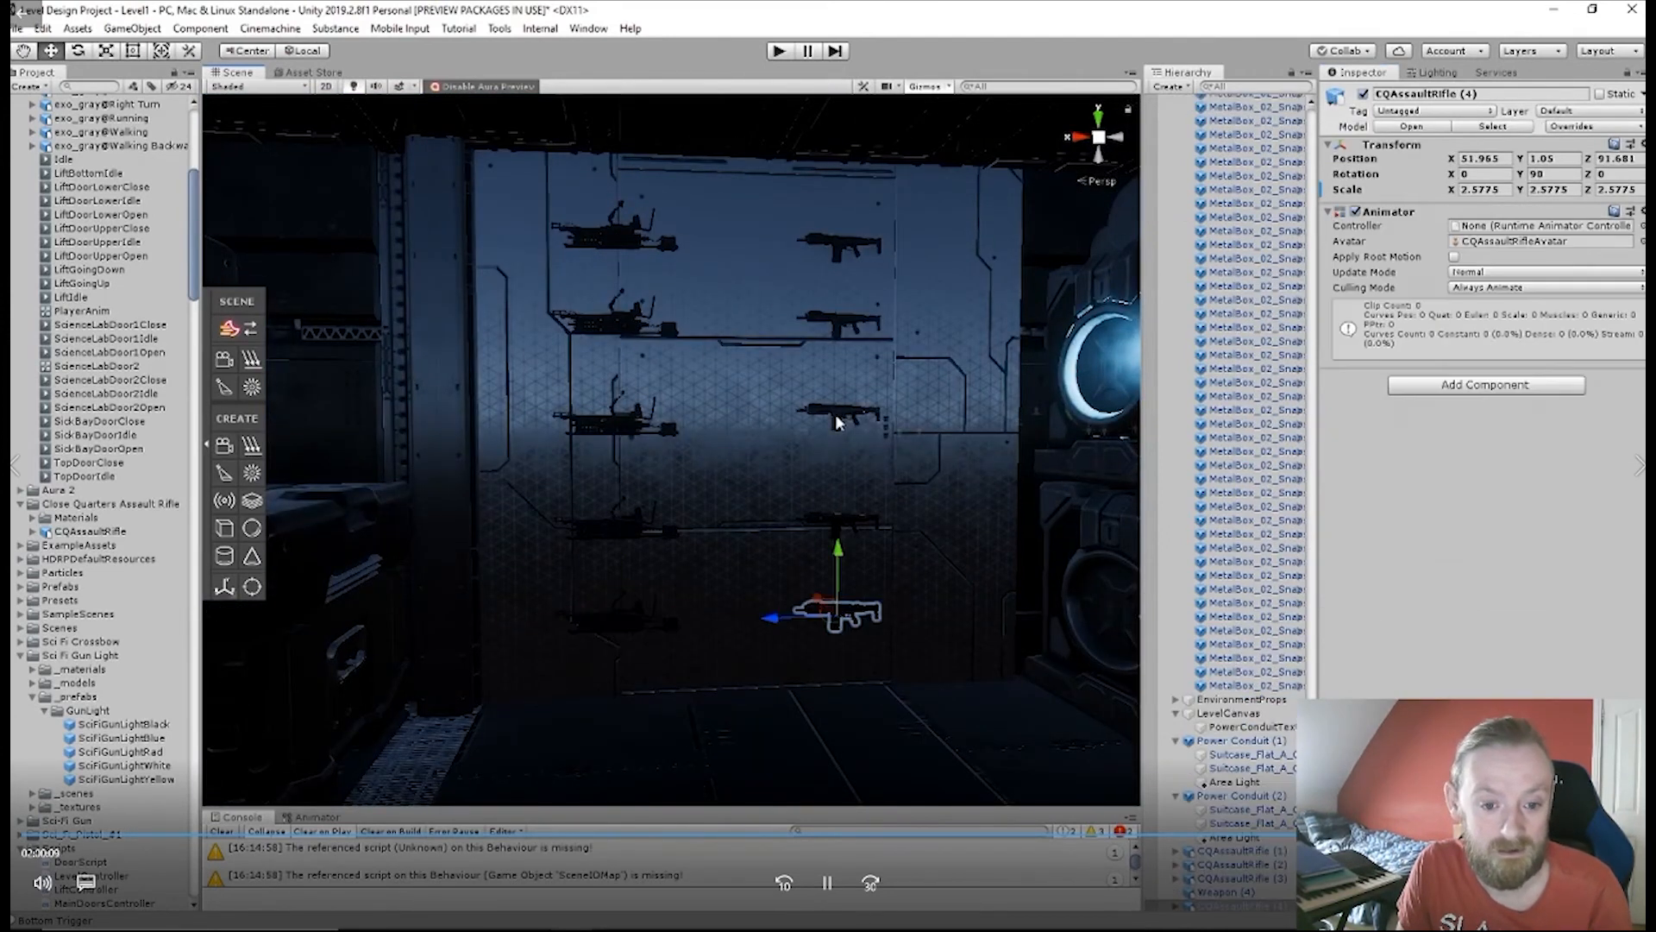
pyautogui.click(795, 416)
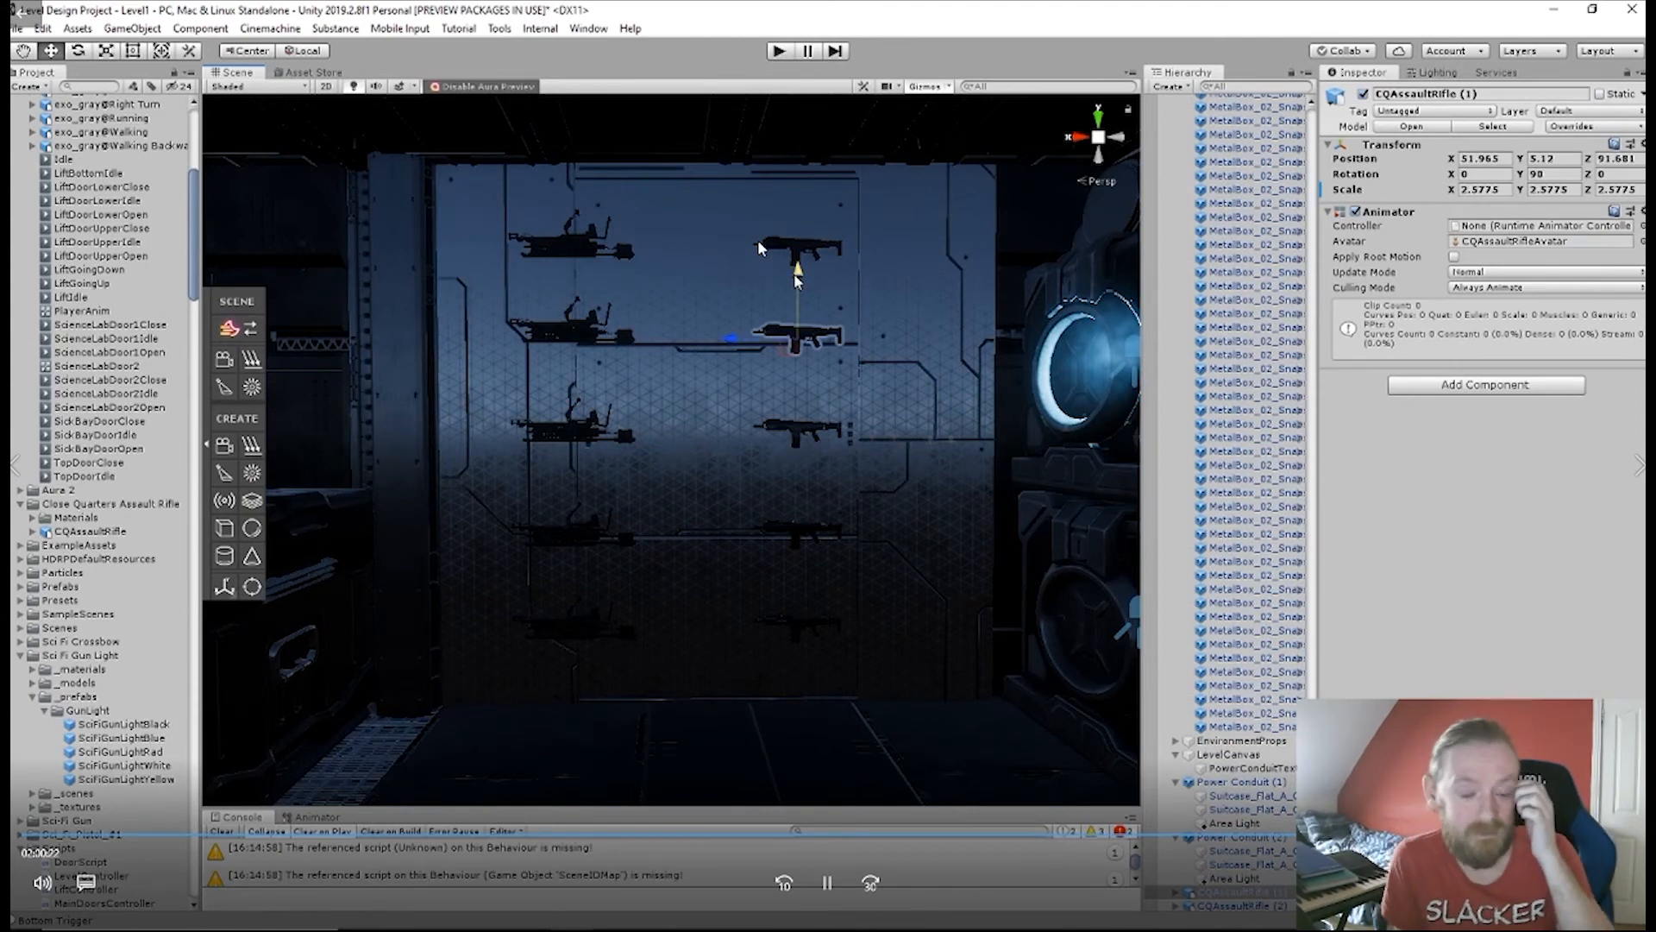
# - Select the doorway wall around the hexagonal airlock door and collapse the FloorPanels and WallPanels groups in the hierarchy
pyautogui.moveTo(759, 242); pyautogui.dragTo(888, 656, button='right')
pyautogui.click(873, 435)
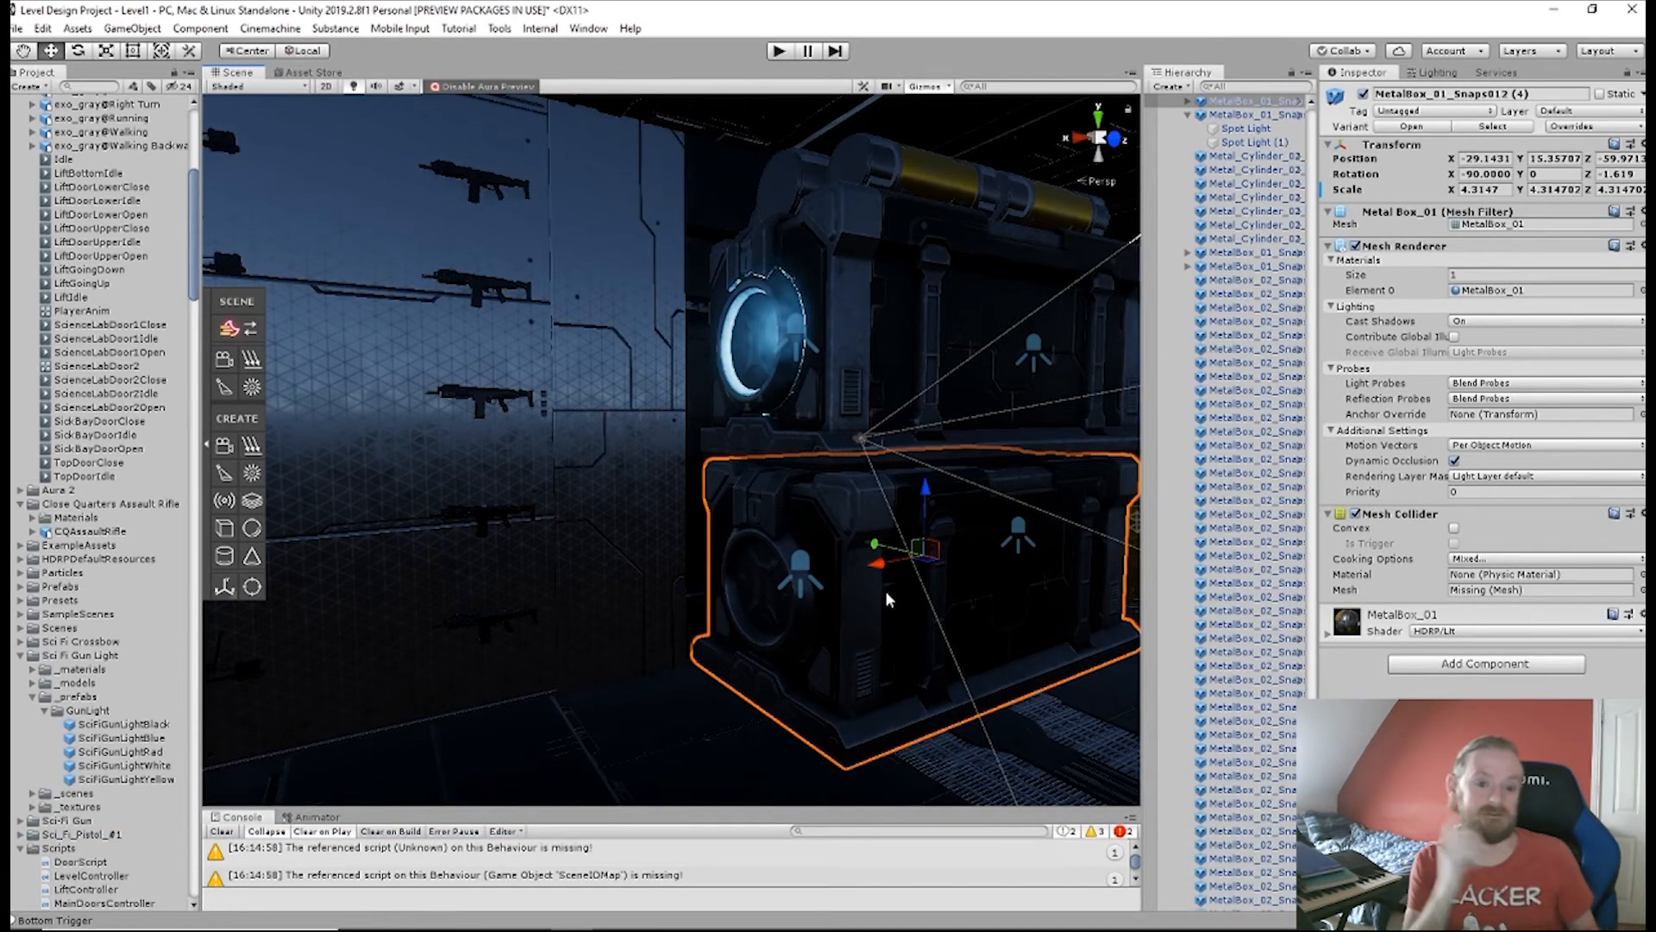
pyautogui.moveTo(885, 590); pyautogui.dragTo(1207, 595, button='right')
pyautogui.press('w')
pyautogui.moveTo(17, 595); pyautogui.dragTo(247, 550, button='right')
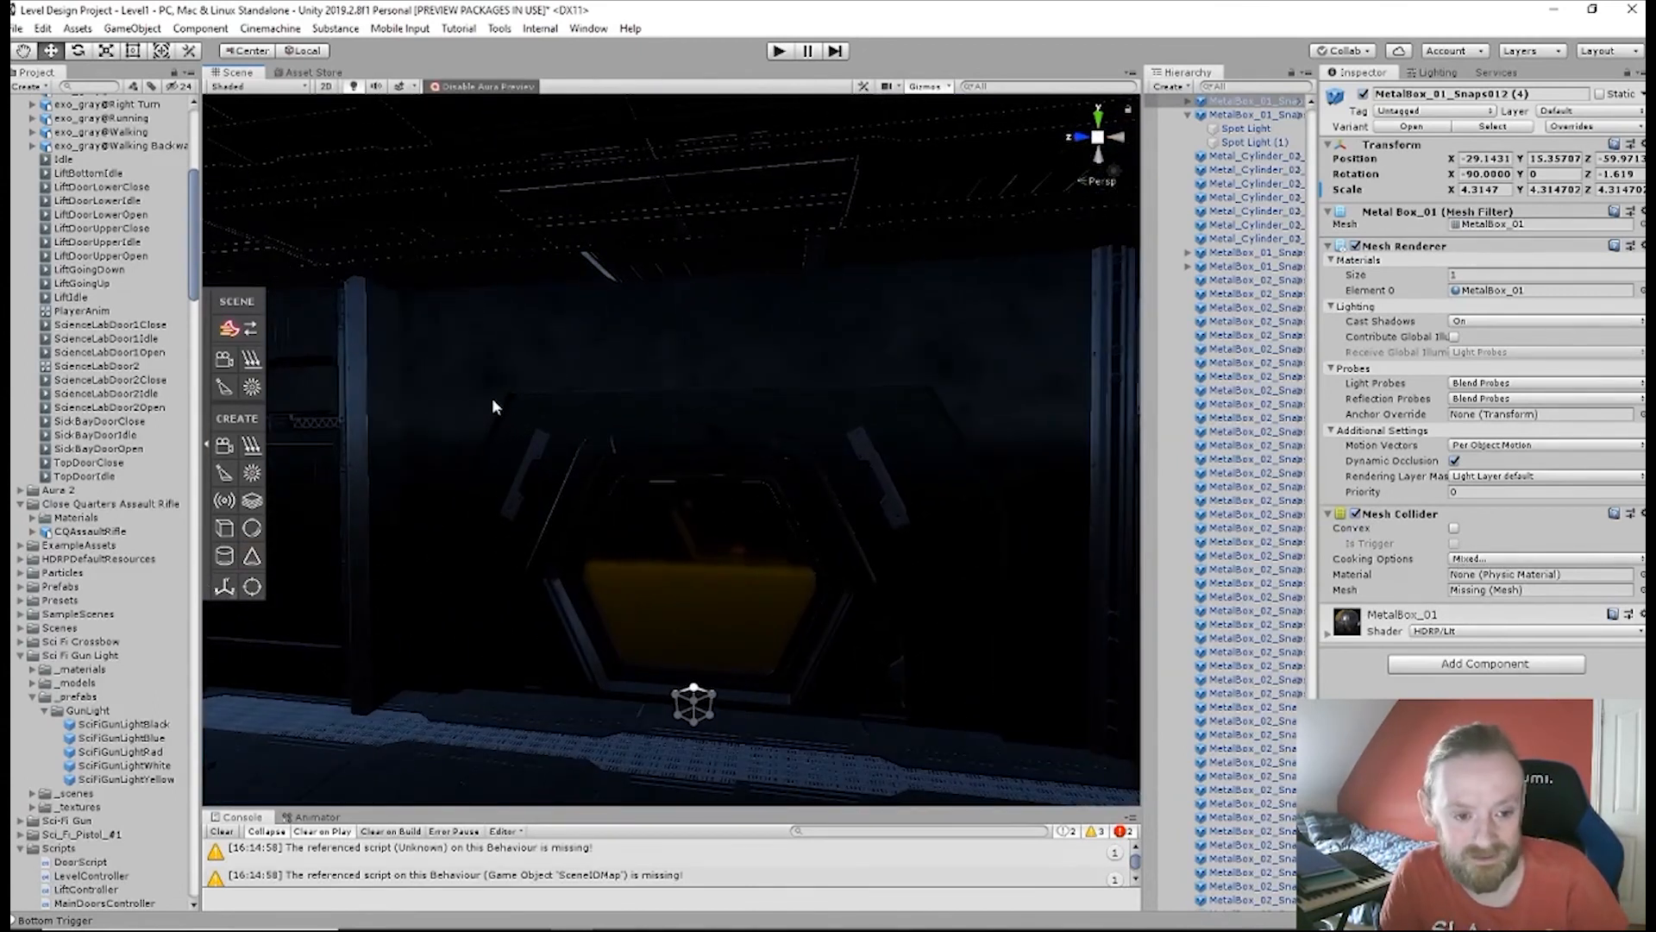
pyautogui.click(494, 396)
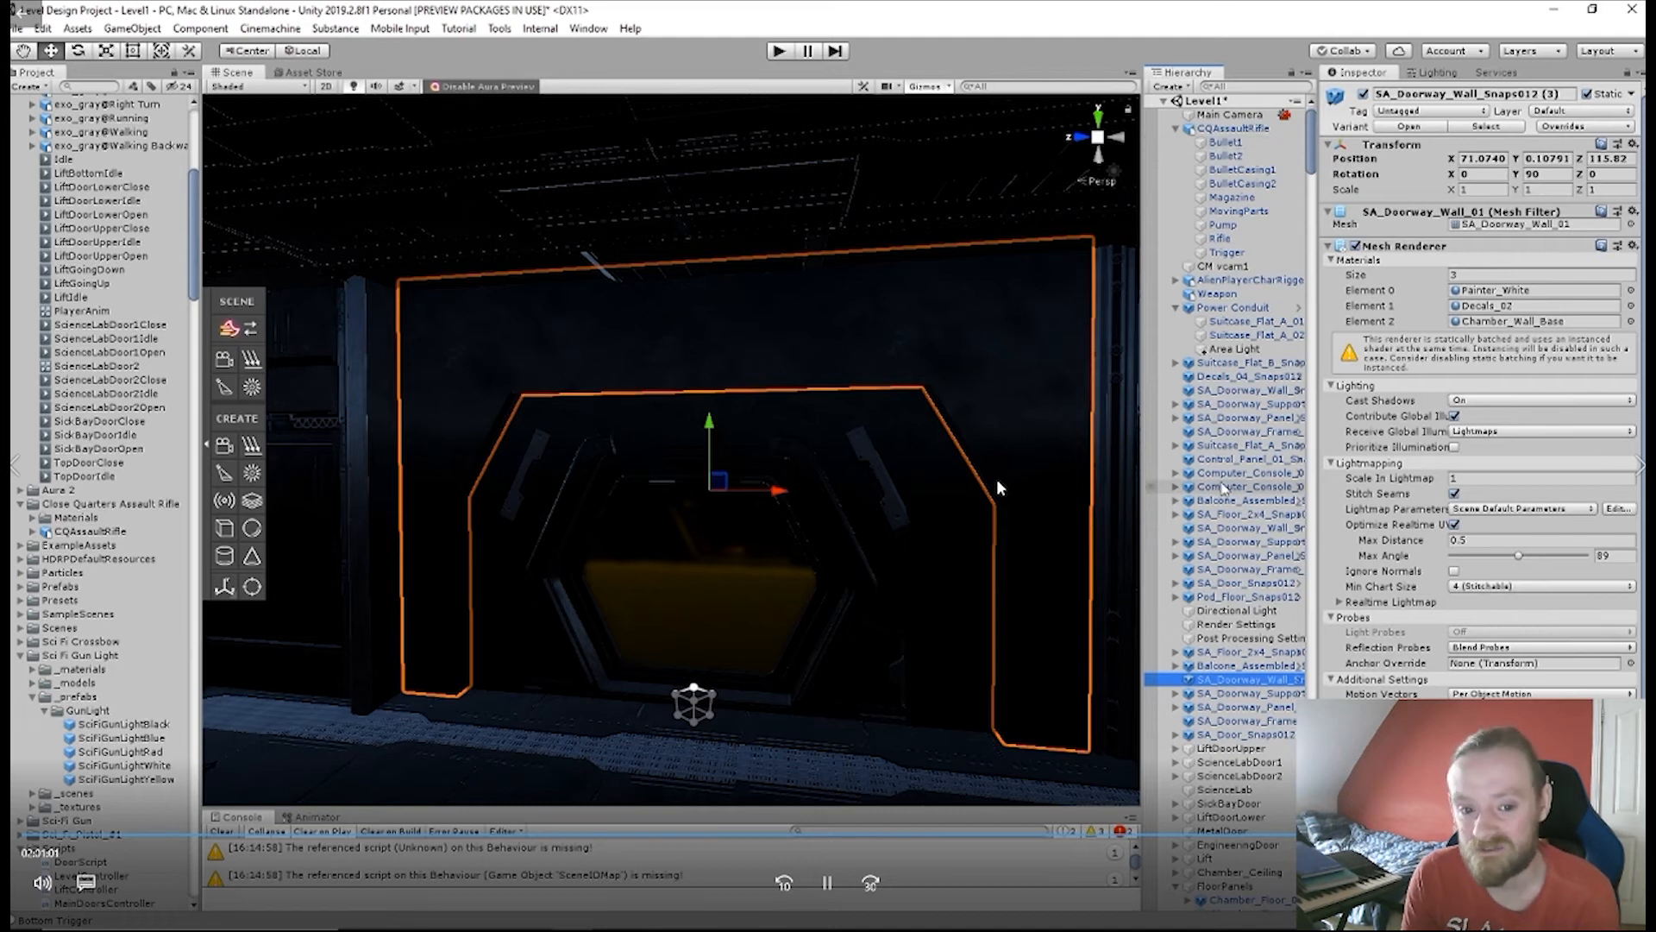
pyautogui.moveTo(1312, 151); pyautogui.dragTo(1336, 507)
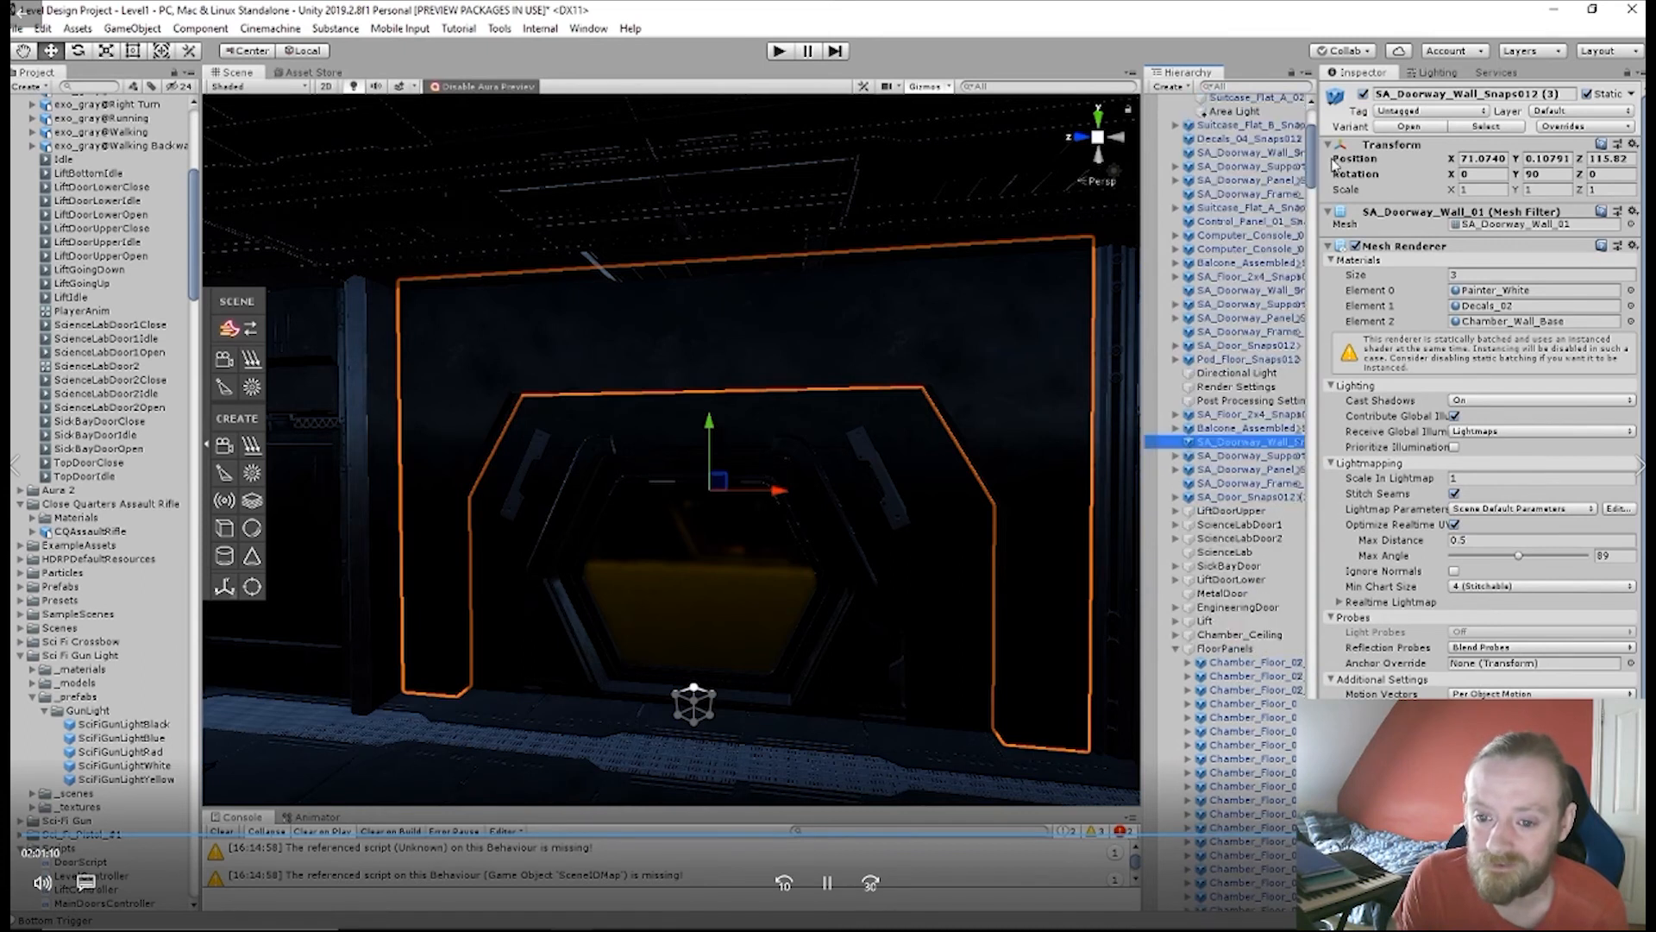
pyautogui.click(1175, 647)
pyautogui.scroll(-3, 1202, 809)
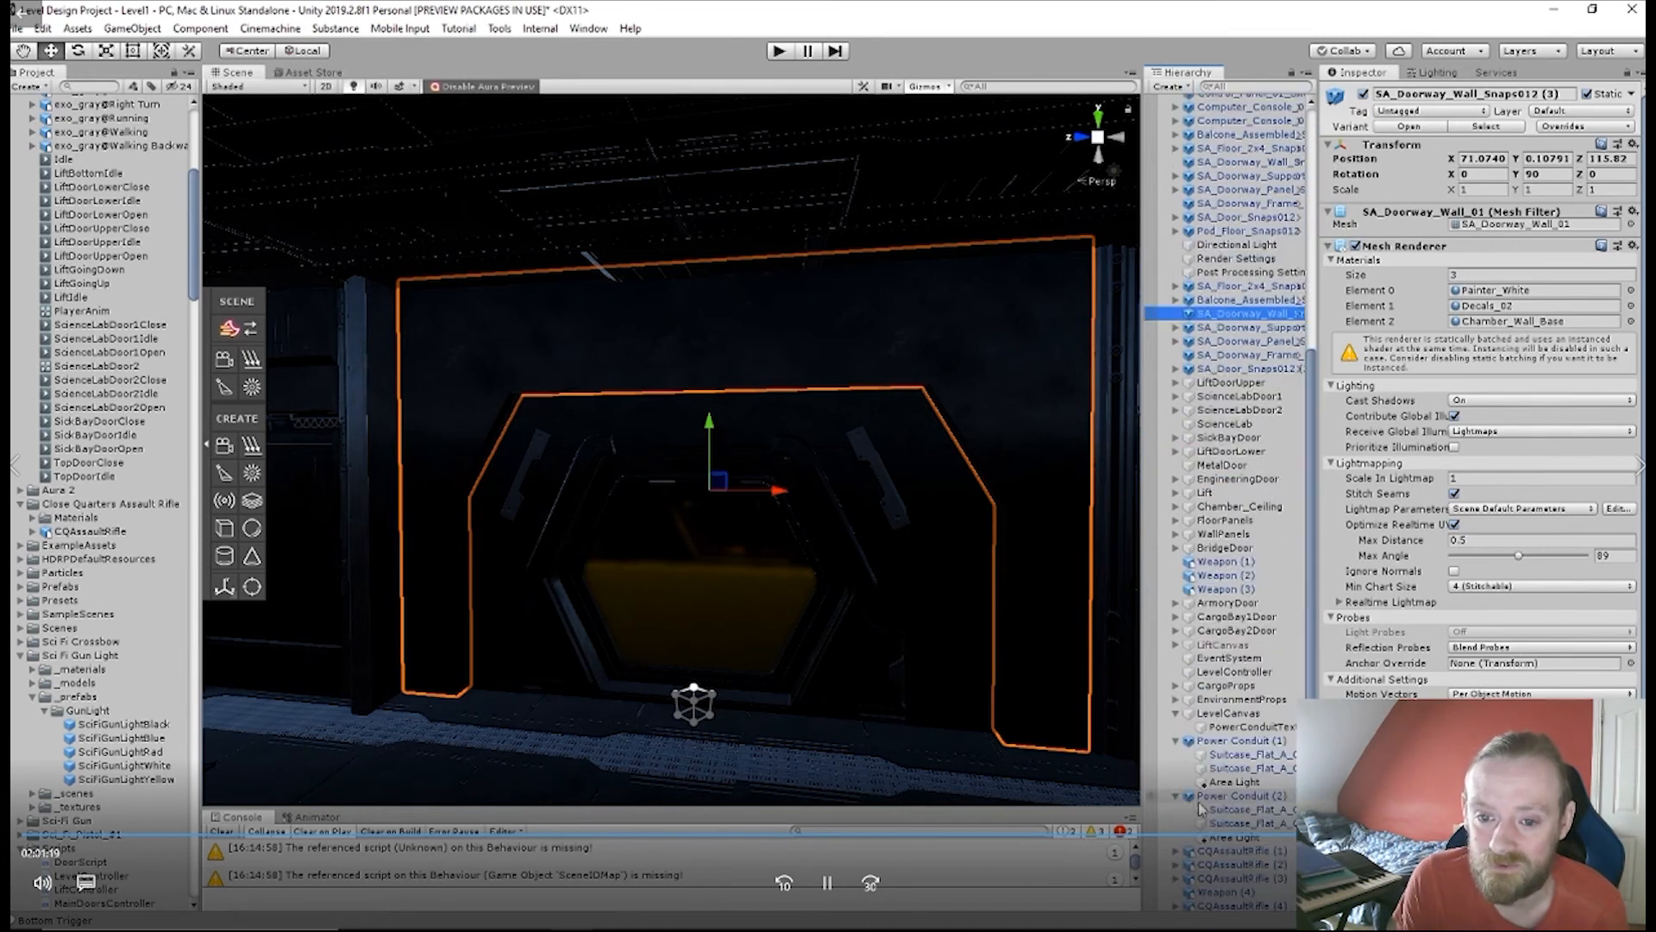
pyautogui.scroll(2, 1202, 810)
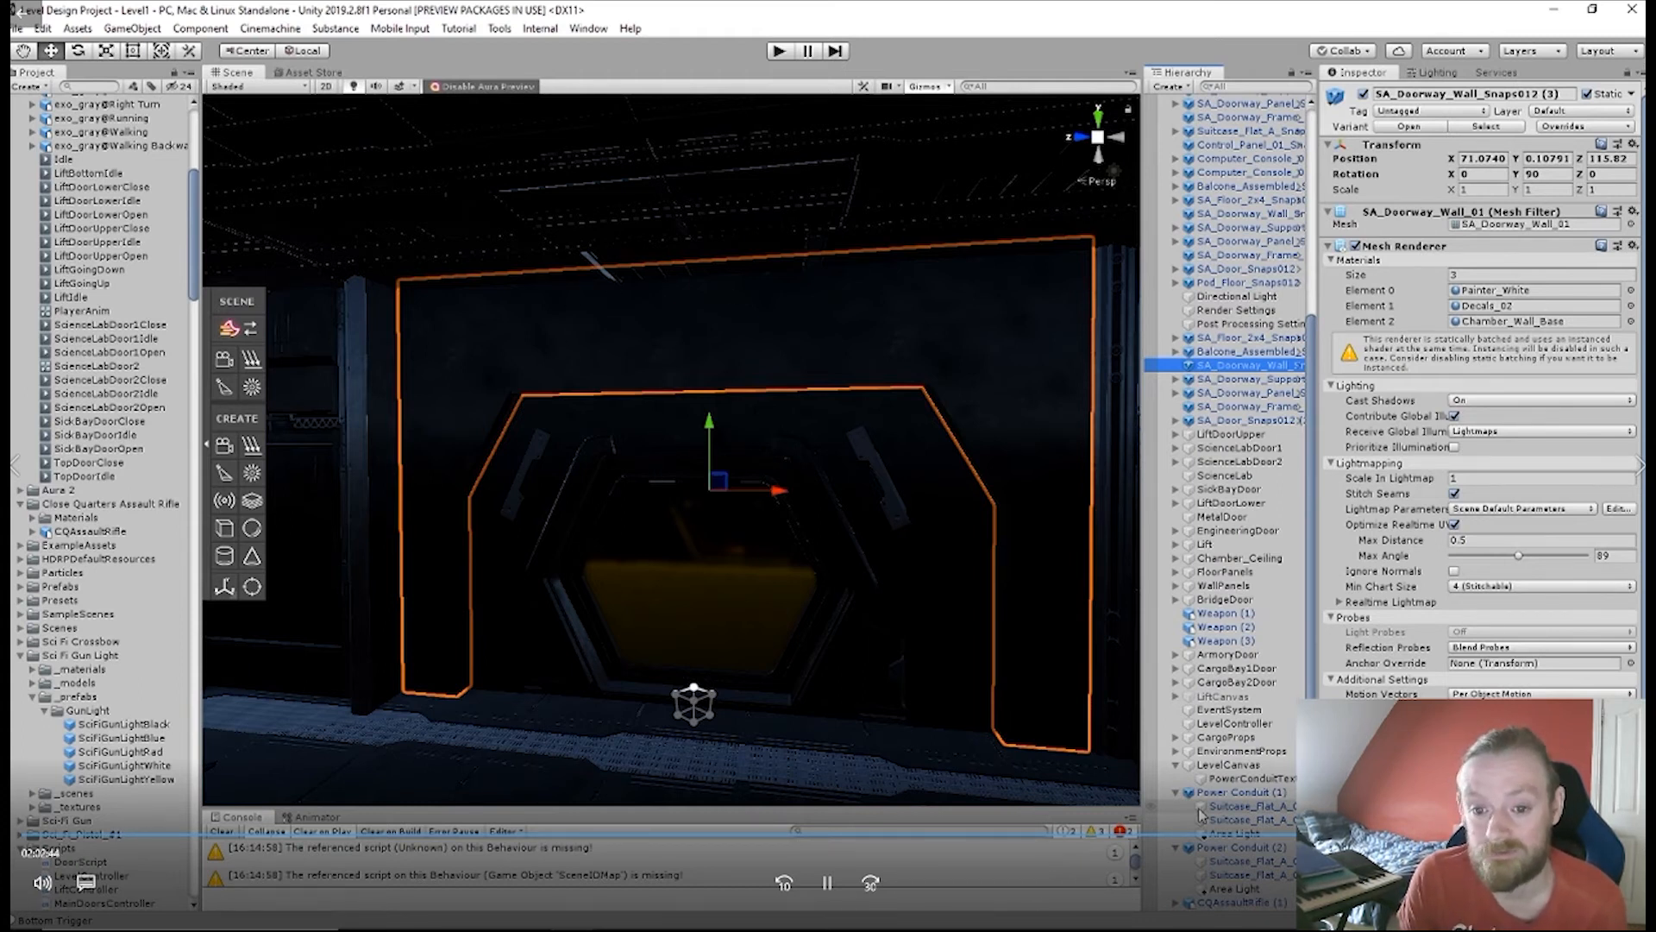
# - Name the empty object AirlockInnerDoor and try to move the selected hexagonal door, frame, panel and support parts into it
pyautogui.write('AirlockInnerDoor')
pyautogui.keyDown('alt'); pyautogui.moveTo(726, 513); pyautogui.dragTo(414, 400); pyautogui.keyUp('alt')
pyautogui.click(413, 399)
pyautogui.keyDown('ctrl'); pyautogui.click(412, 398); pyautogui.keyUp('ctrl')
pyautogui.moveTo(1251, 135); pyautogui.dragTo(1234, 905)
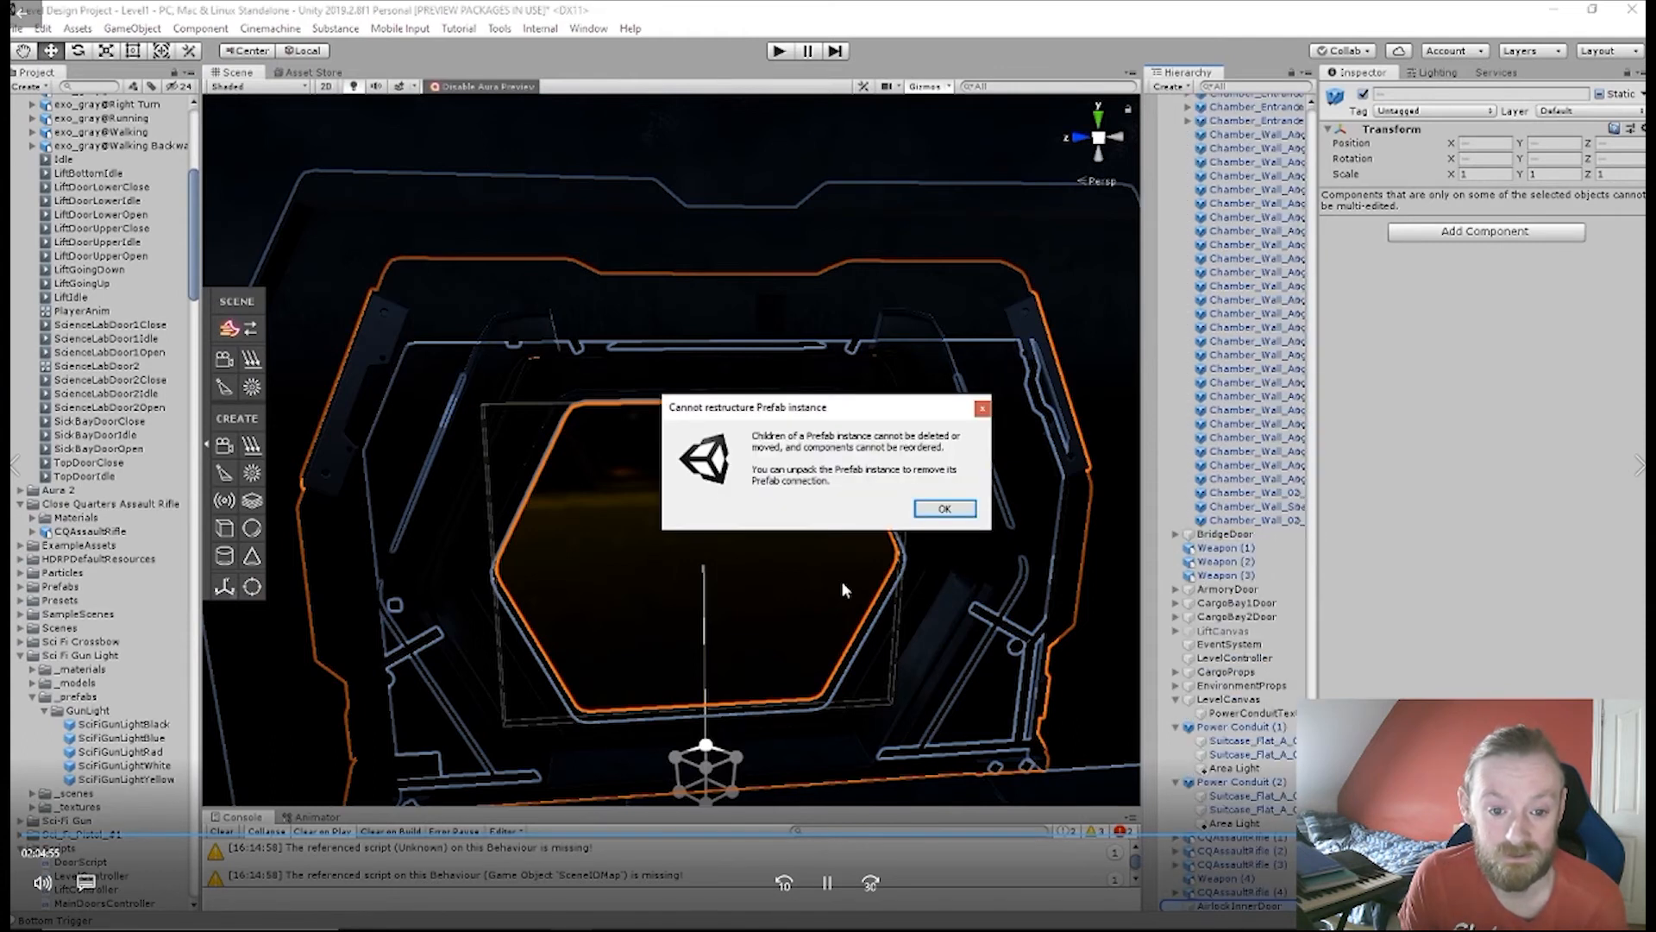
pyautogui.click(945, 508)
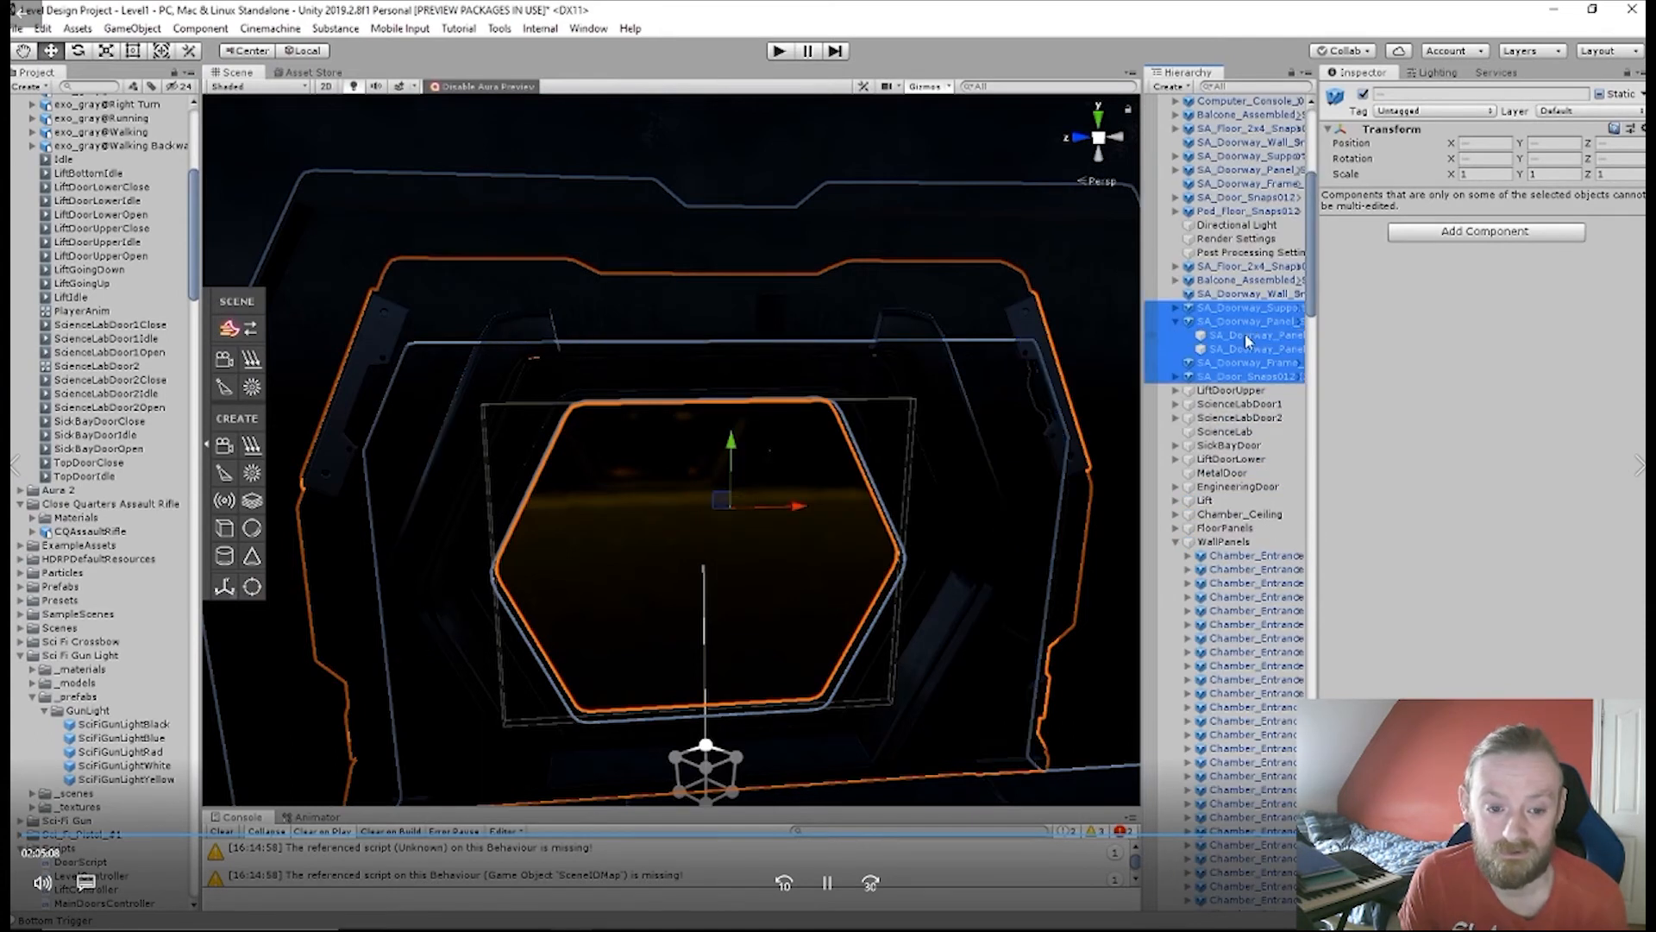
# - Collapse the WallPanels group, unpack the airlock doorway prefabs, and parent the support, panel, frame and door objects to AirlockInnerDoor
pyautogui.scroll(4, 1245, 342)
pyautogui.click(1175, 770)
pyautogui.scroll(-5, 1242, 603)
pyautogui.rightClick(1245, 301)
pyautogui.click(1302, 470)
pyautogui.moveTo(1245, 301); pyautogui.dragTo(1238, 906)
pyautogui.click(1239, 823)
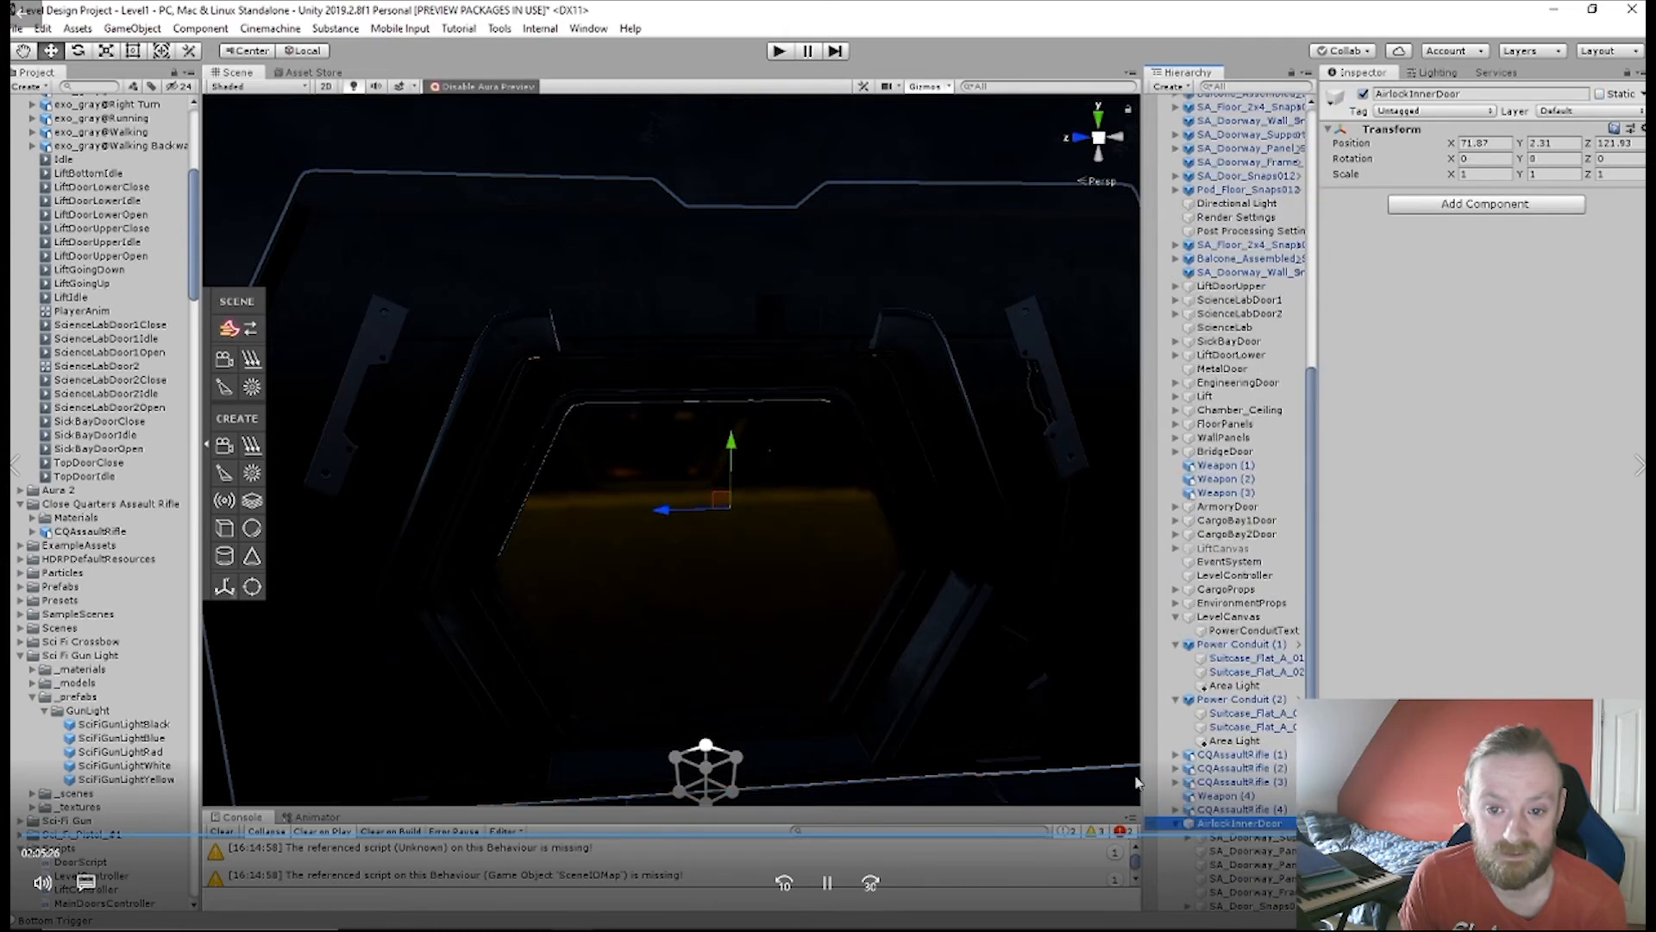
# - Collapse the Power Conduit group, make AirlockInnerDoor's Sphere Collider a trigger, and open the list for adding another component
pyautogui.moveTo(1137, 783); pyautogui.dragTo(1106, 435, button='right')
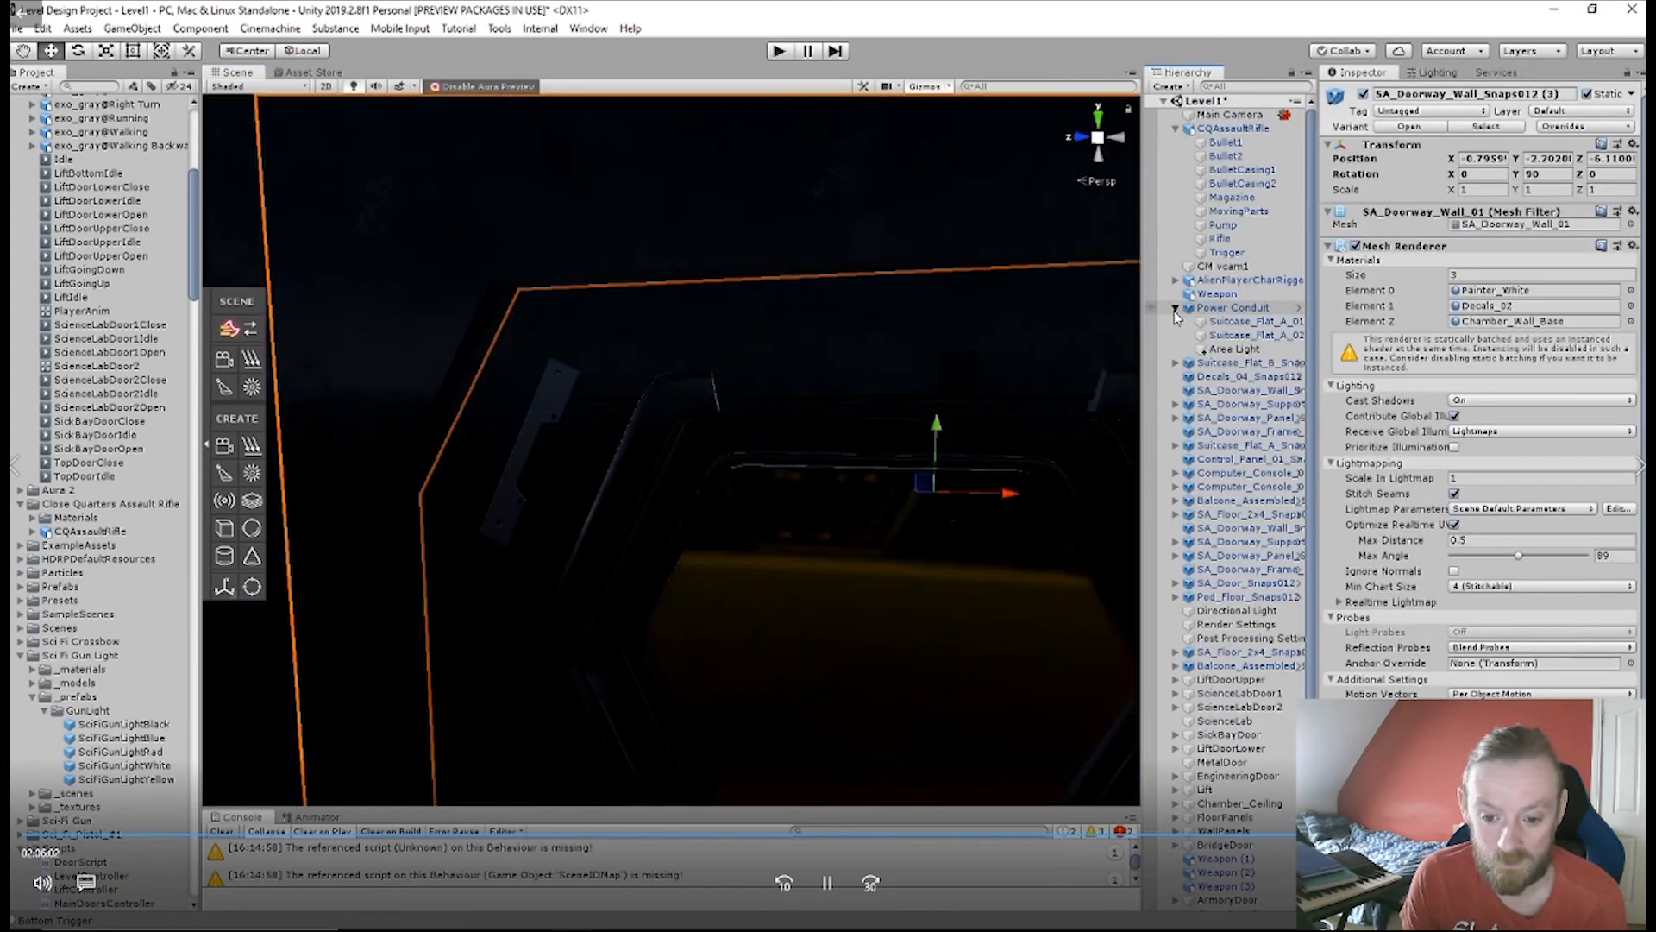
pyautogui.click(1176, 308)
pyautogui.scroll(-5, 1208, 431)
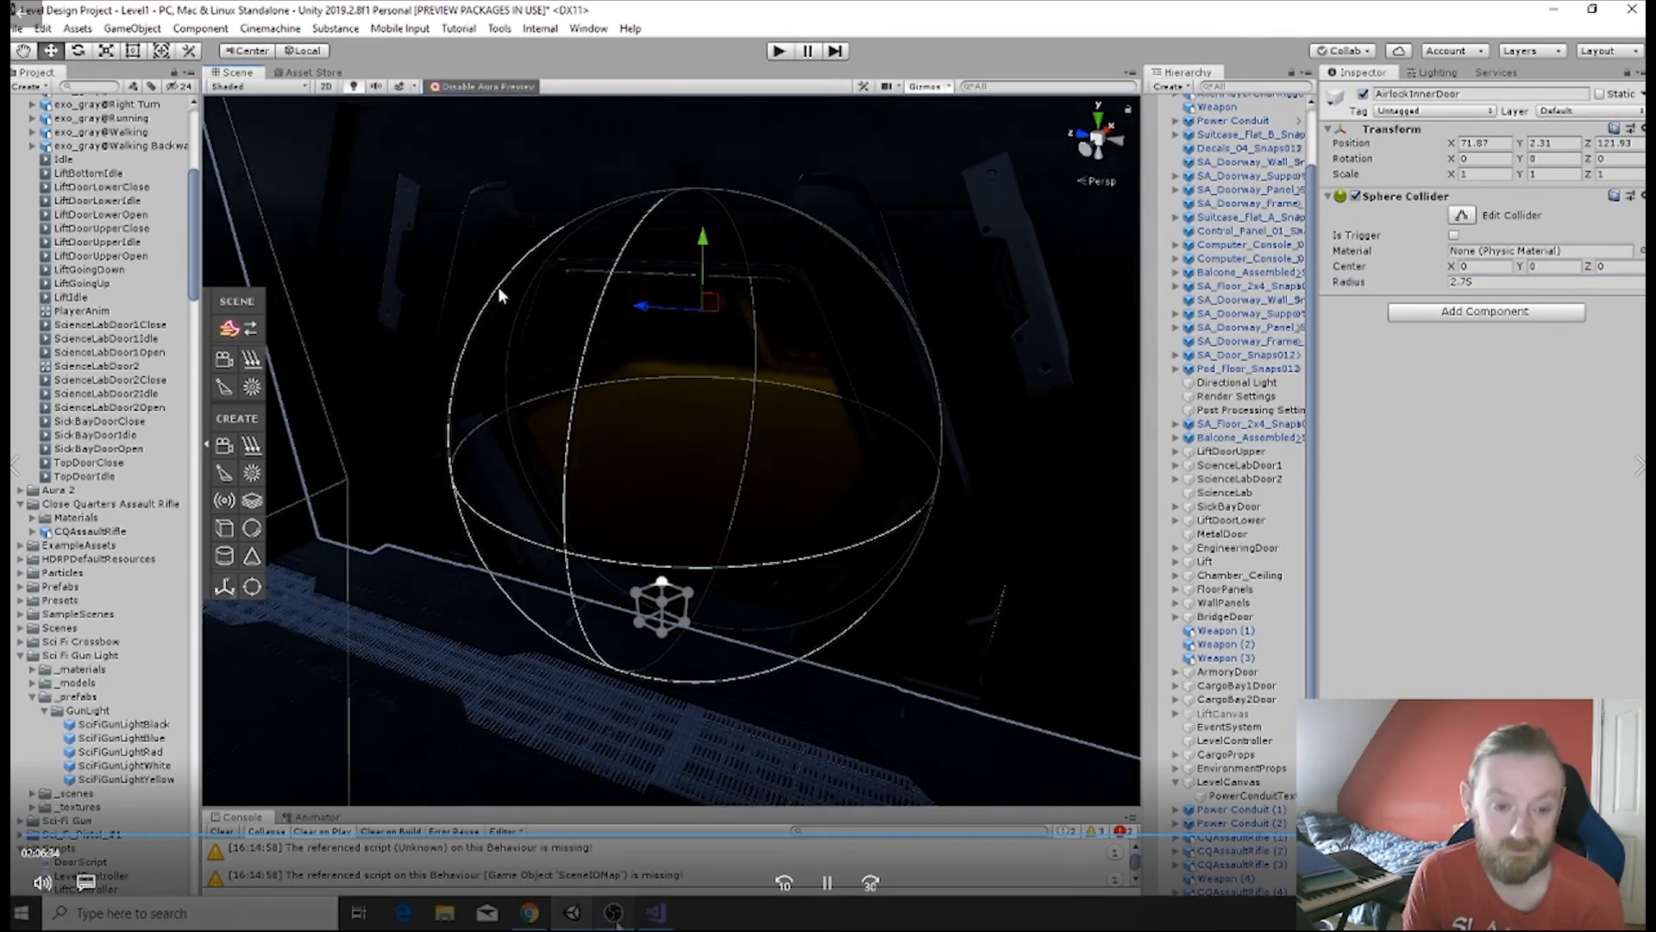
pyautogui.moveTo(609, 121); pyautogui.dragTo(567, 690, button='right')
pyautogui.click(1455, 235)
pyautogui.click(1469, 314)
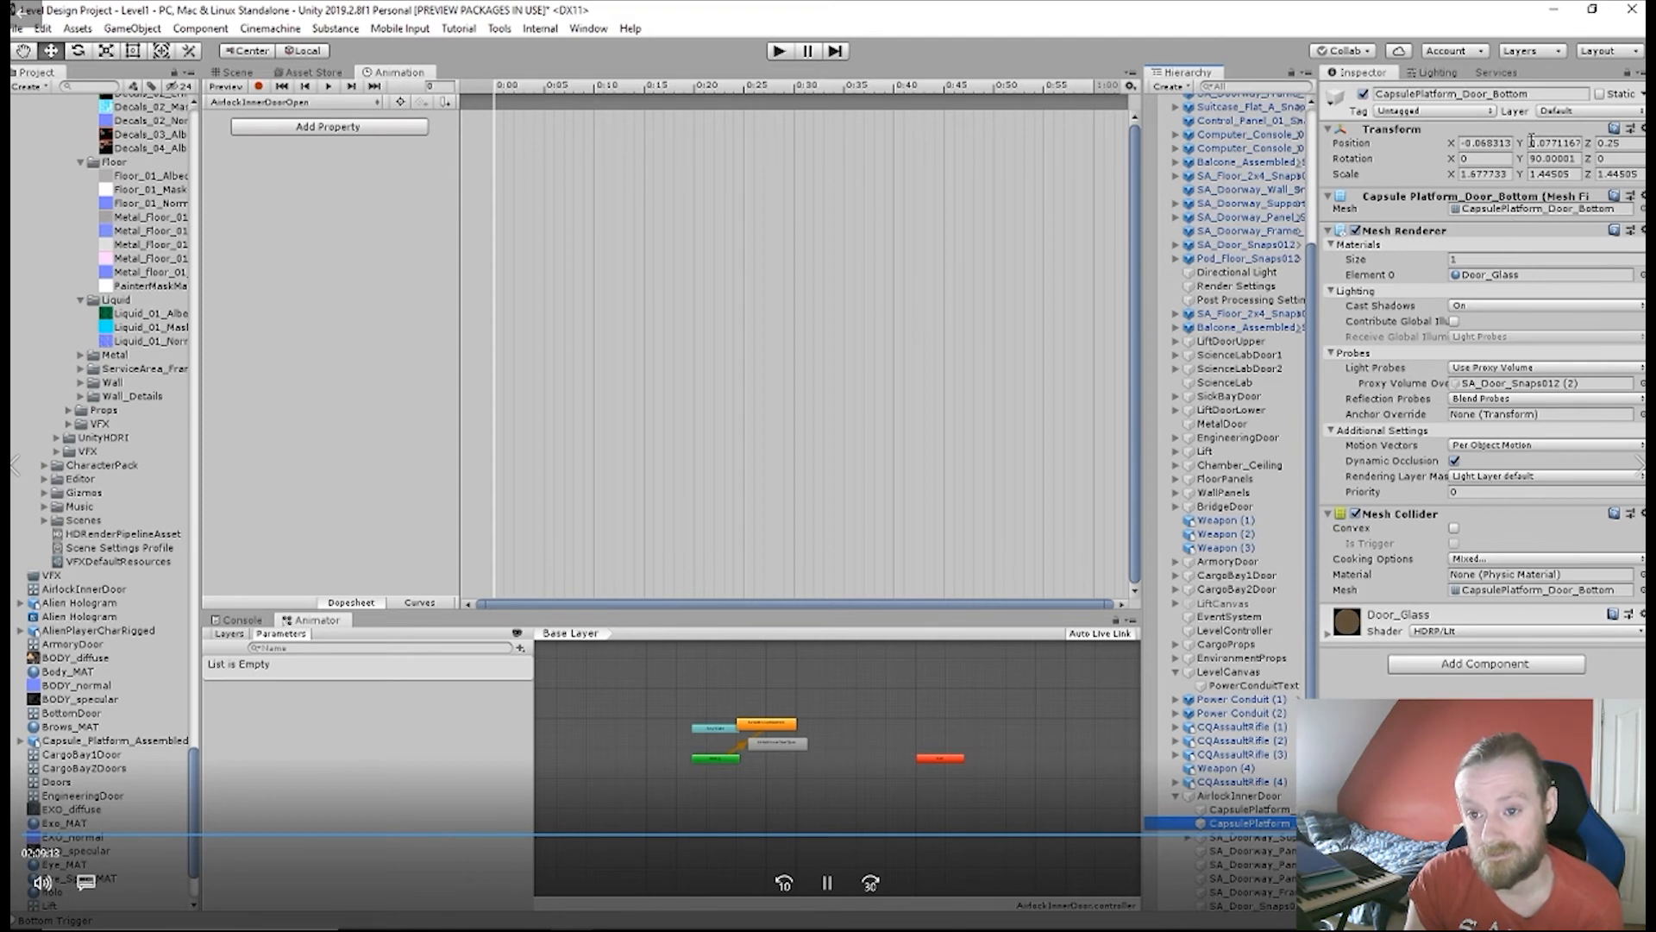
# - Start recording AirlockInnerDoorOpen and add position keys at 0:00 for CapsulePlatform_Door_Bottom and CapsulePlatform_Door_Top
pyautogui.click(1531, 143)
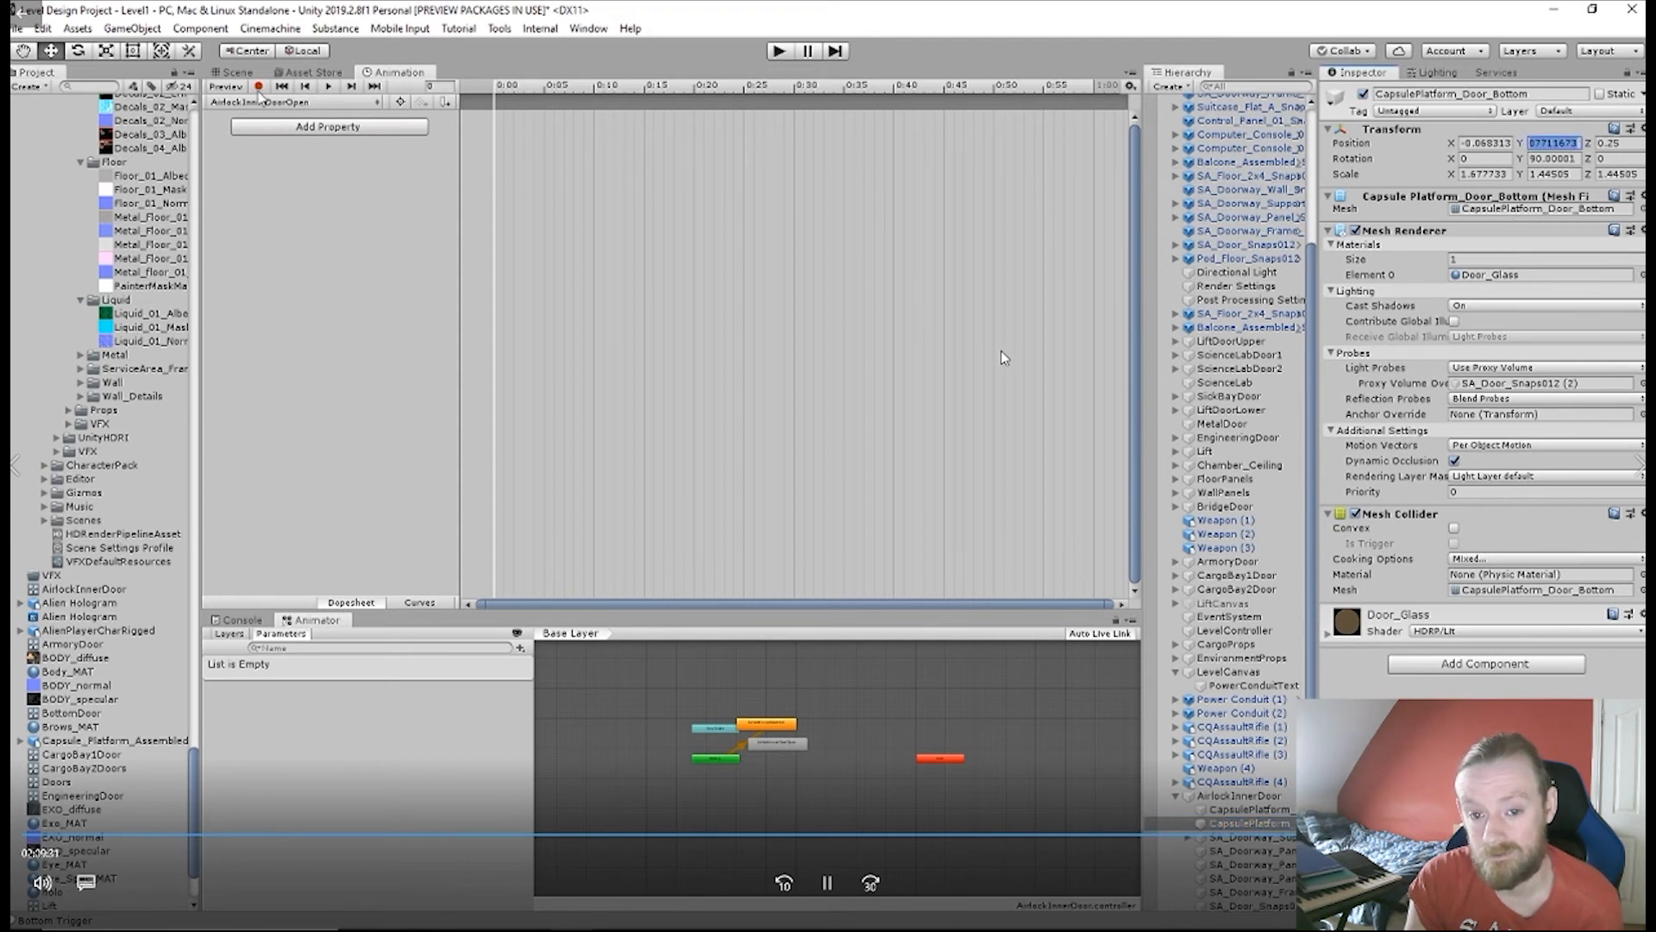
pyautogui.click(259, 86)
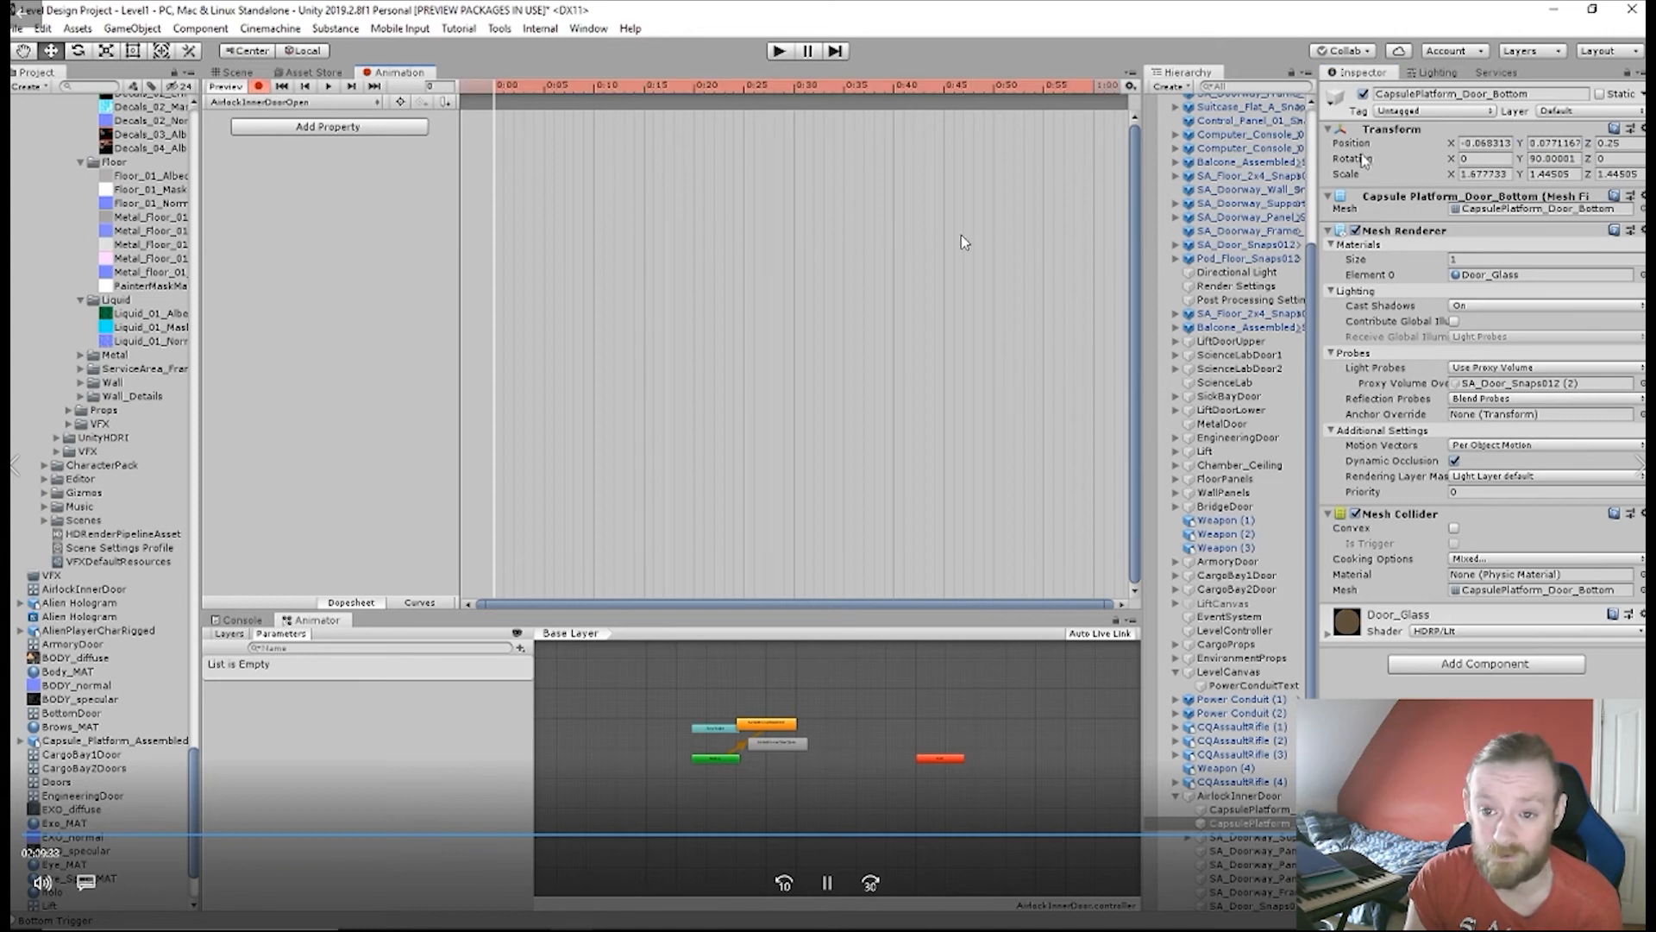
pyautogui.rightClick(1380, 147)
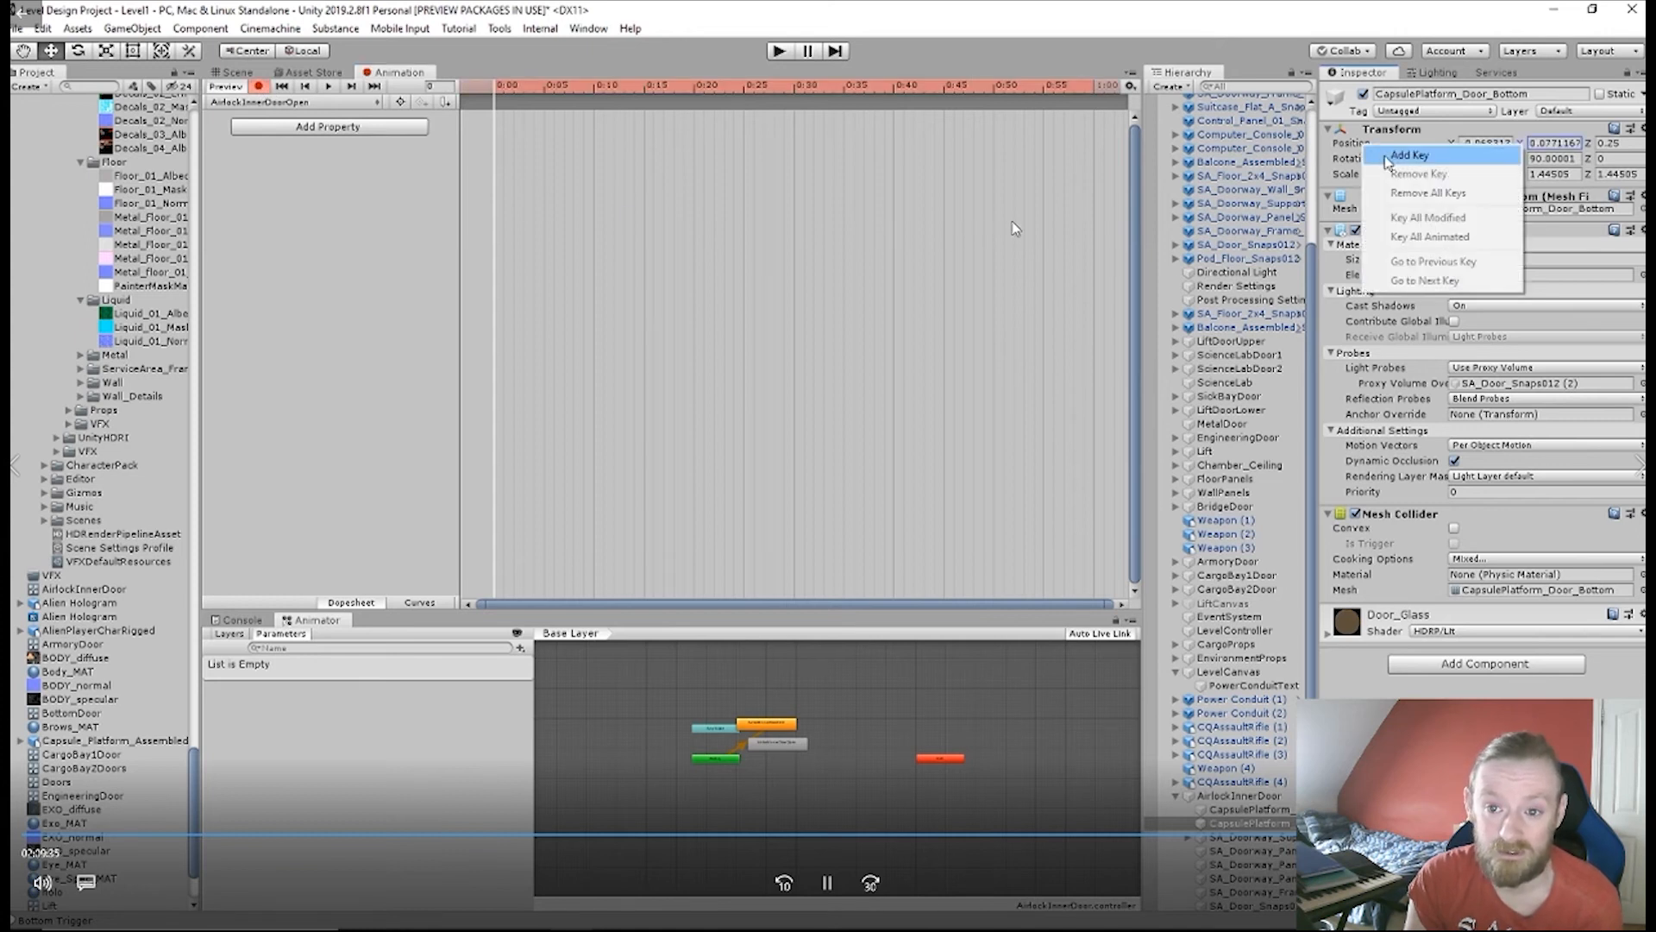
pyautogui.click(1410, 155)
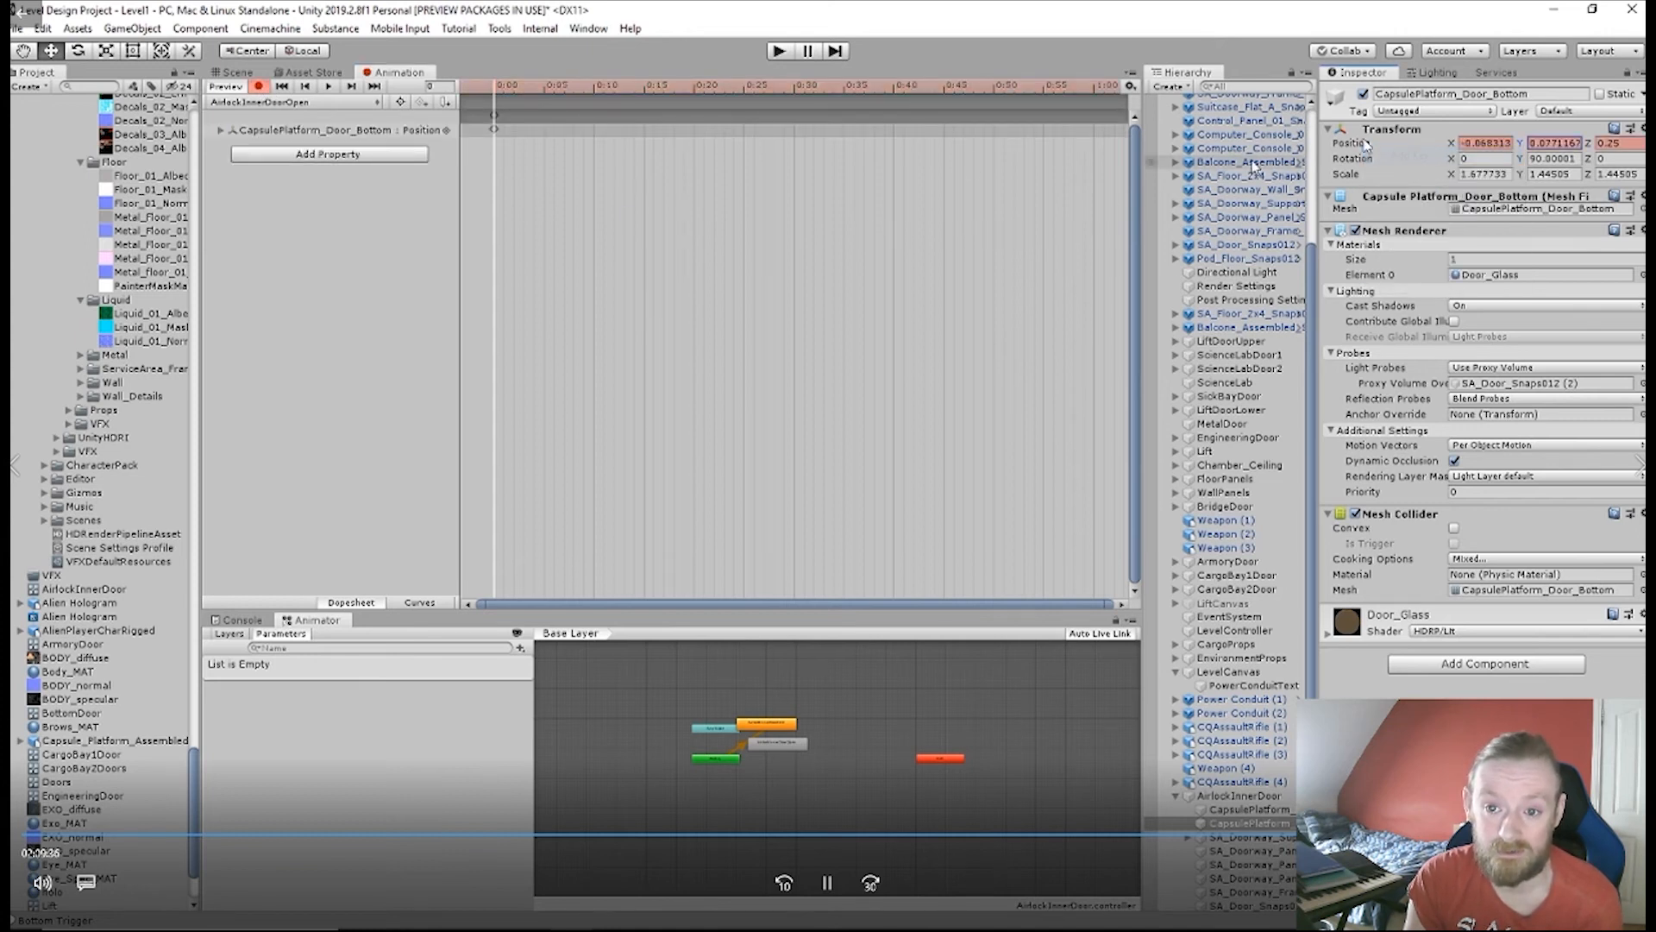
pyautogui.click(1242, 810)
pyautogui.rightClick(1383, 145)
pyautogui.click(1415, 152)
# - At 0:05, raise the top door half and lower the bottom half to about Y -3.39, and stop recording
pyautogui.moveTo(498, 95); pyautogui.dragTo(547, 105)
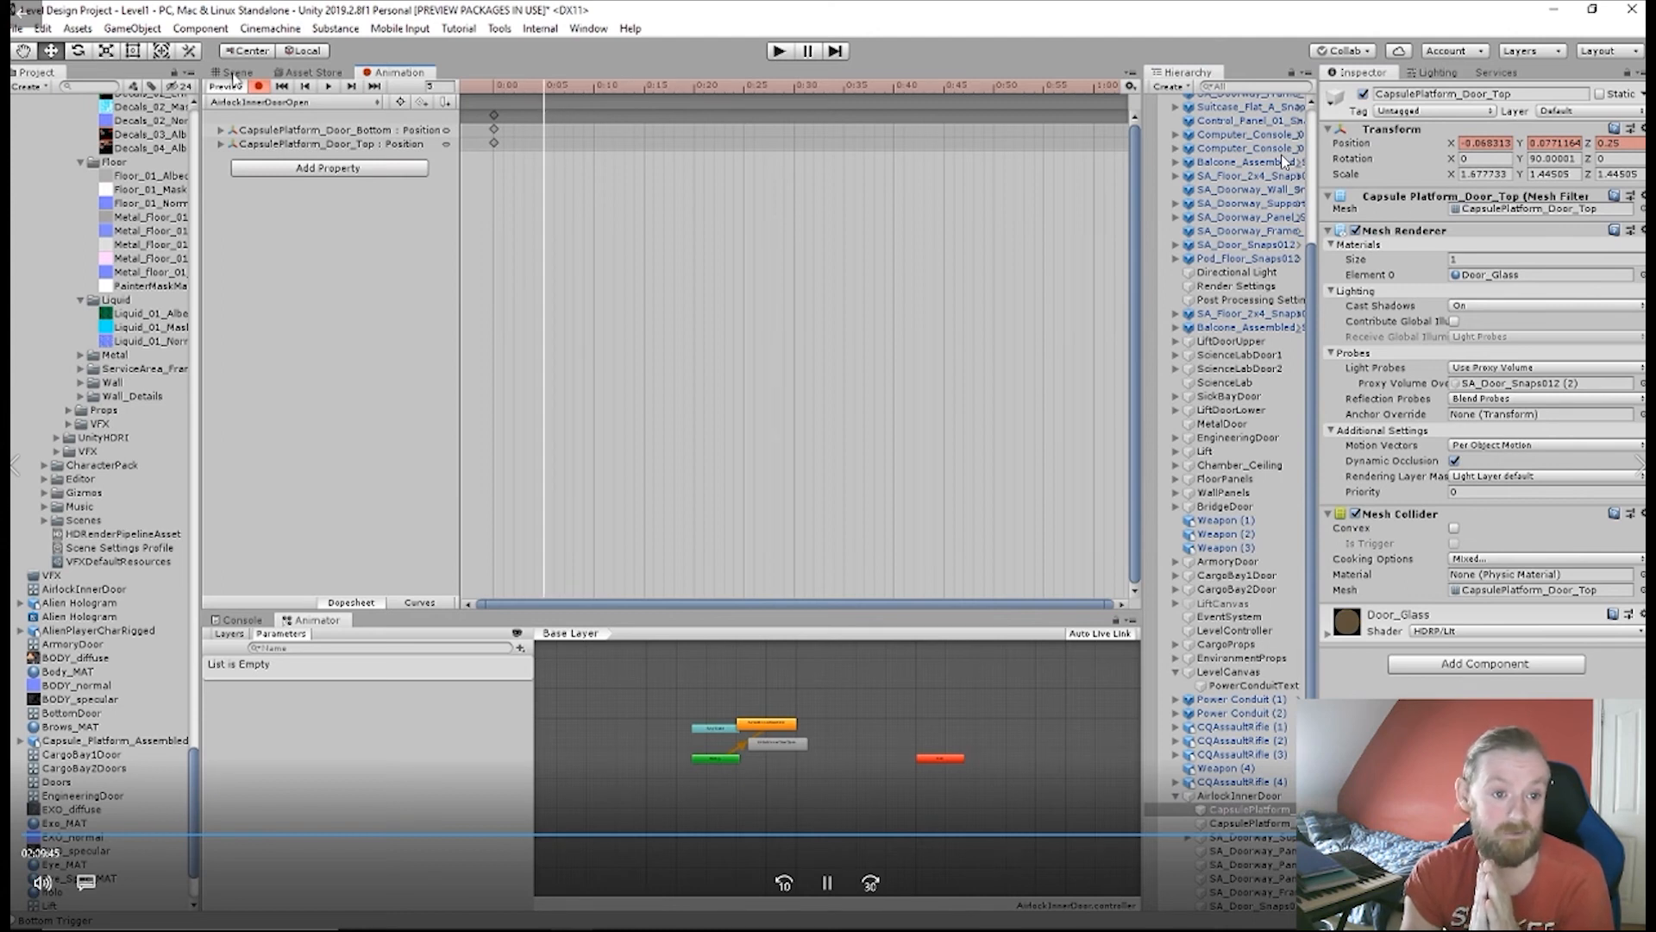
pyautogui.click(235, 75)
pyautogui.moveTo(578, 259); pyautogui.dragTo(556, 96)
pyautogui.click(593, 431)
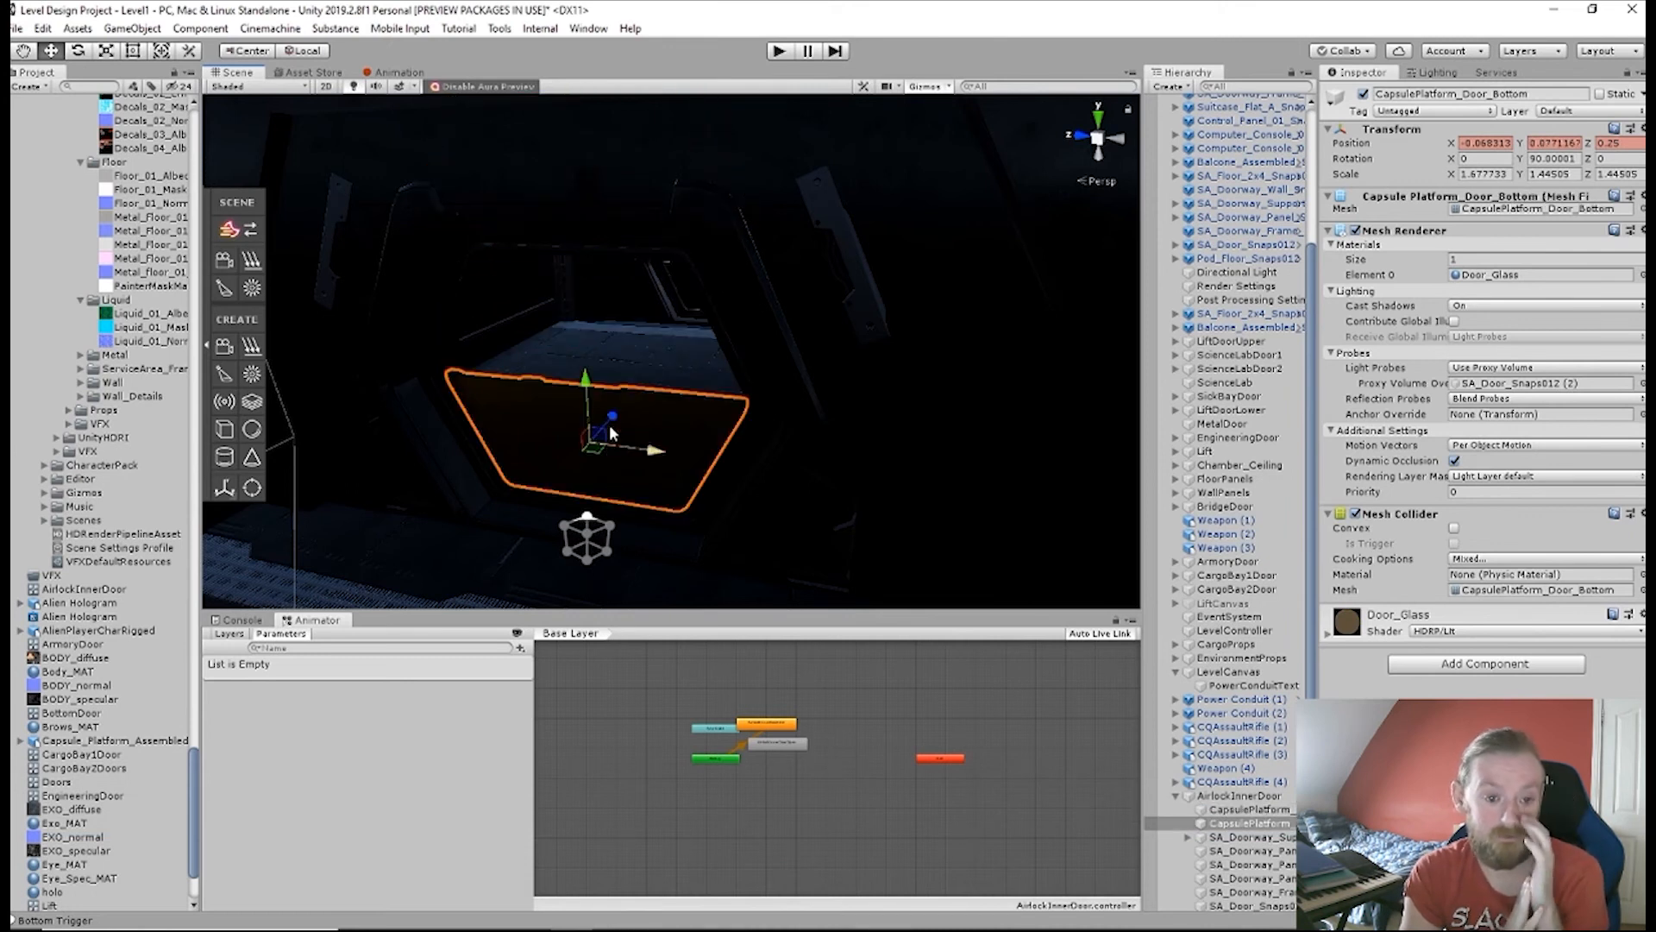
pyautogui.moveTo(584, 379); pyautogui.dragTo(581, 574)
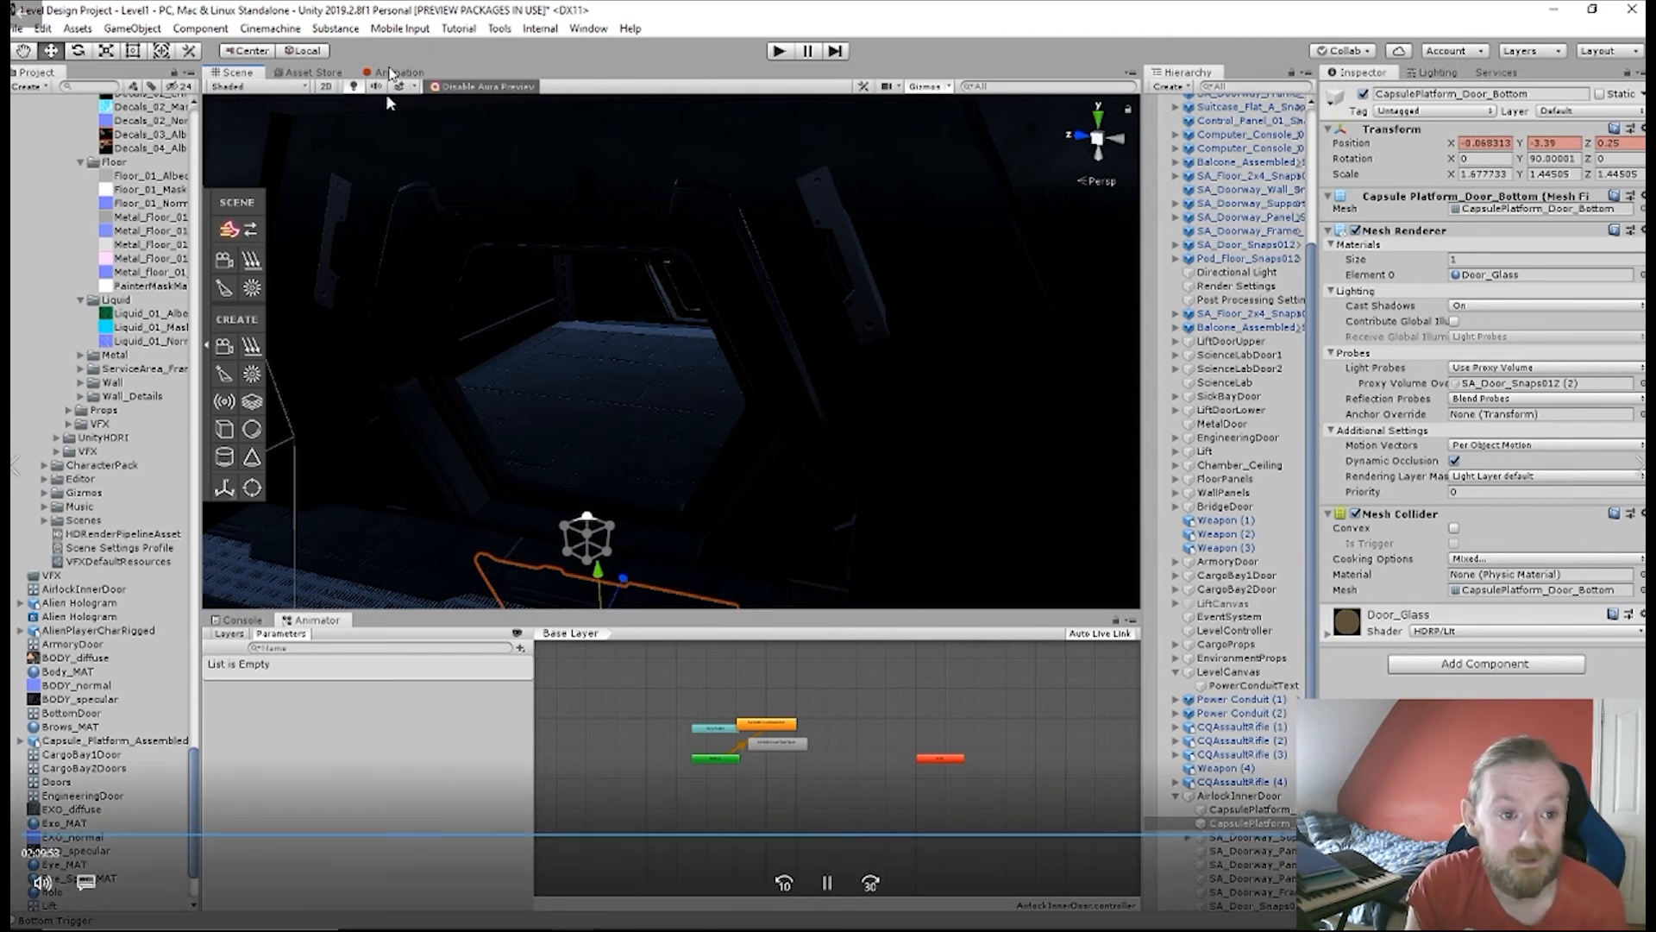
pyautogui.click(395, 72)
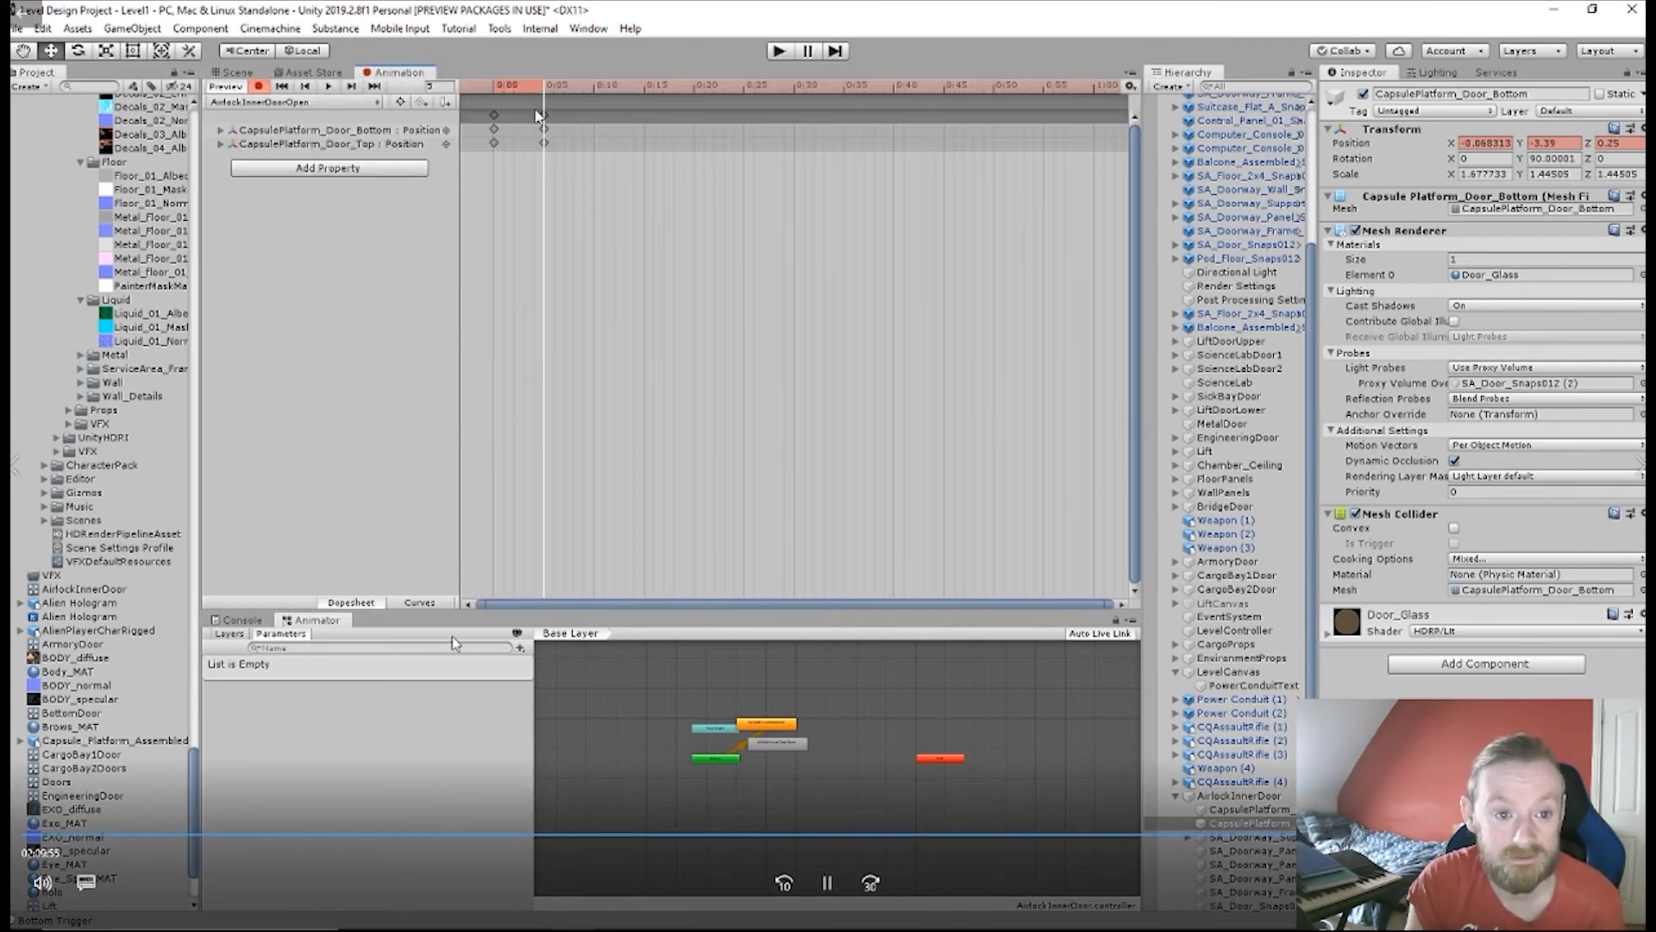
pyautogui.click(259, 87)
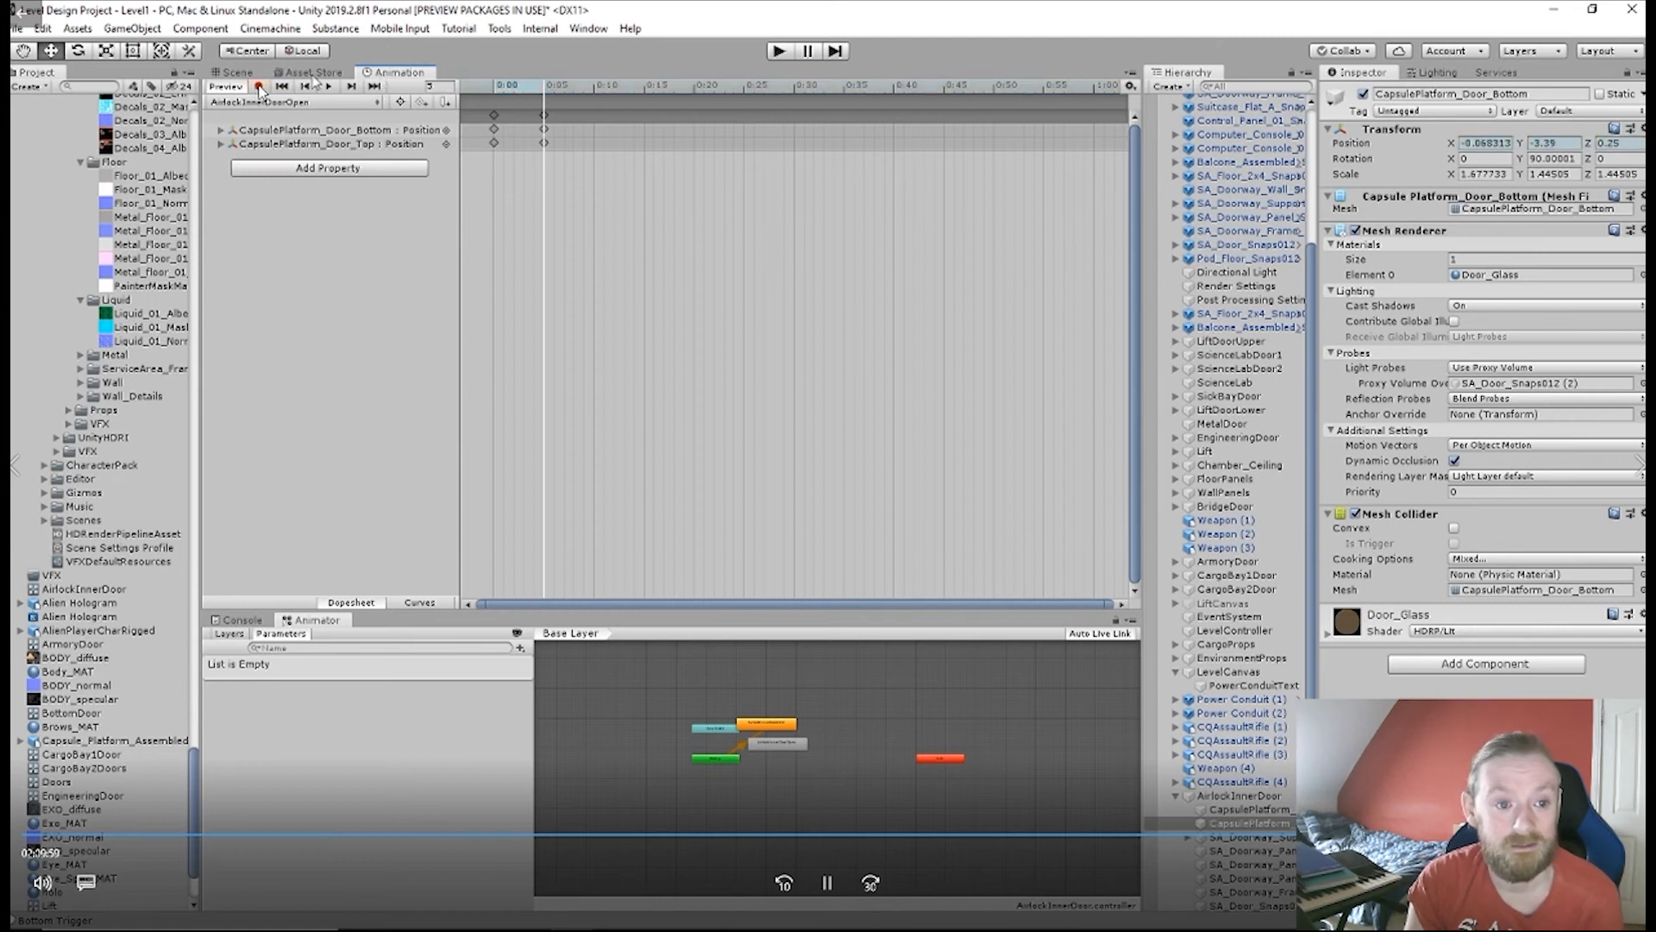
# - Dock the Animation window beside the Animator, return the opening clip to 0:00, and create a new clip named AirlockInnerDoorClose
pyautogui.moveTo(395, 73); pyautogui.dragTo(400, 614)
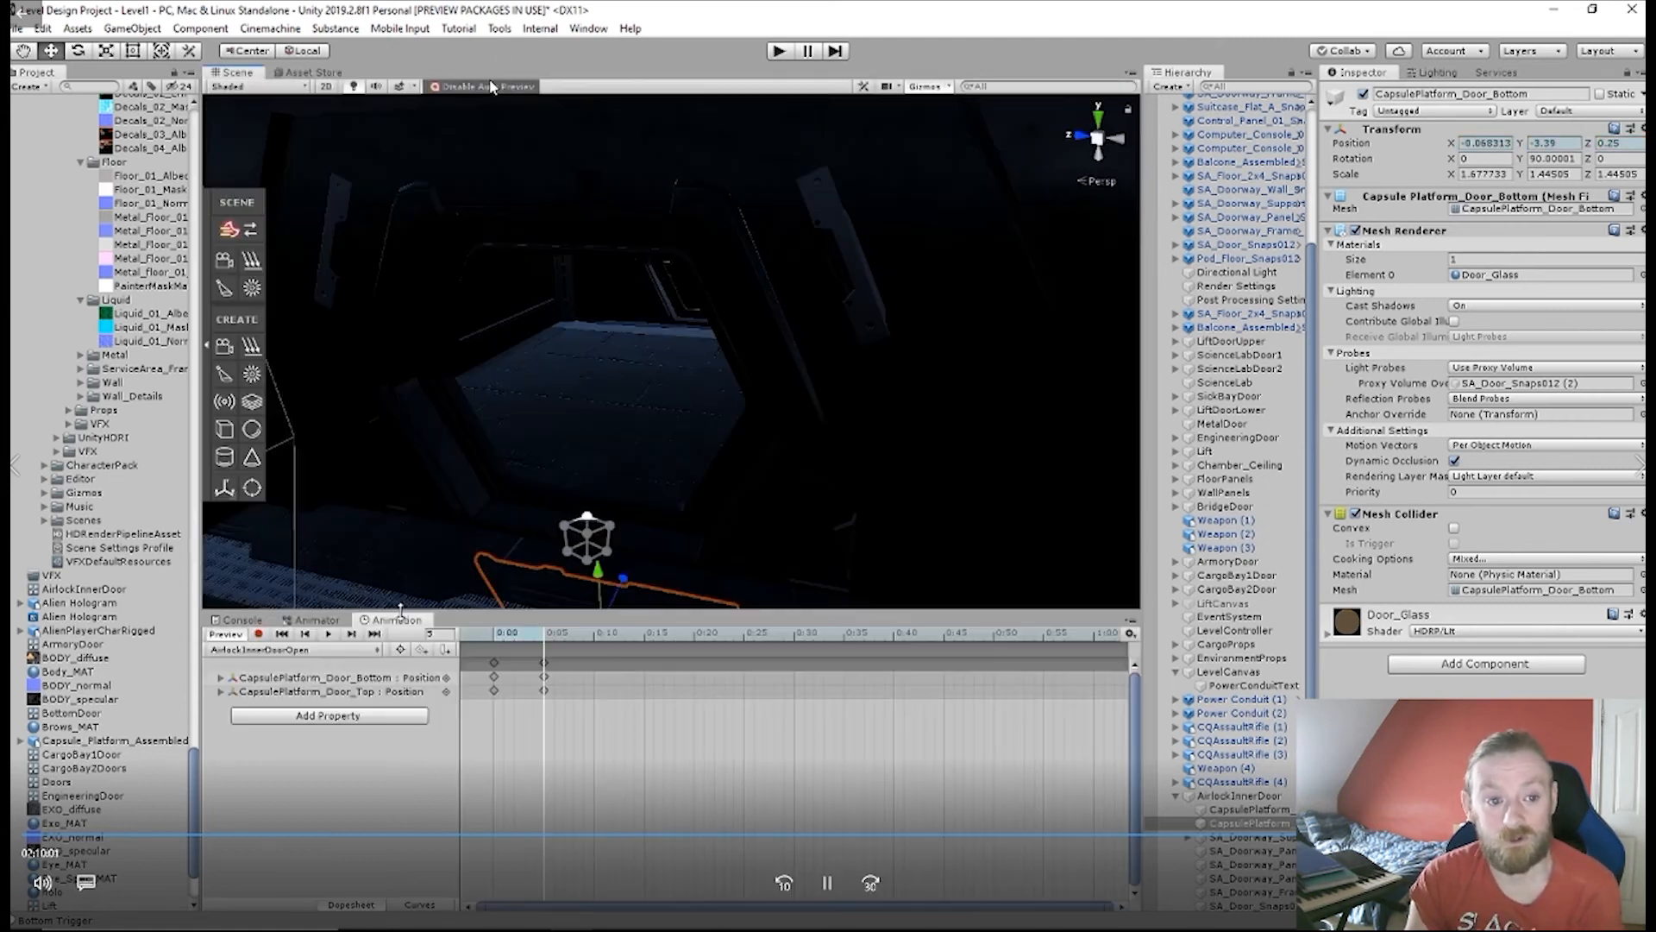
pyautogui.moveTo(544, 639); pyautogui.dragTo(442, 623)
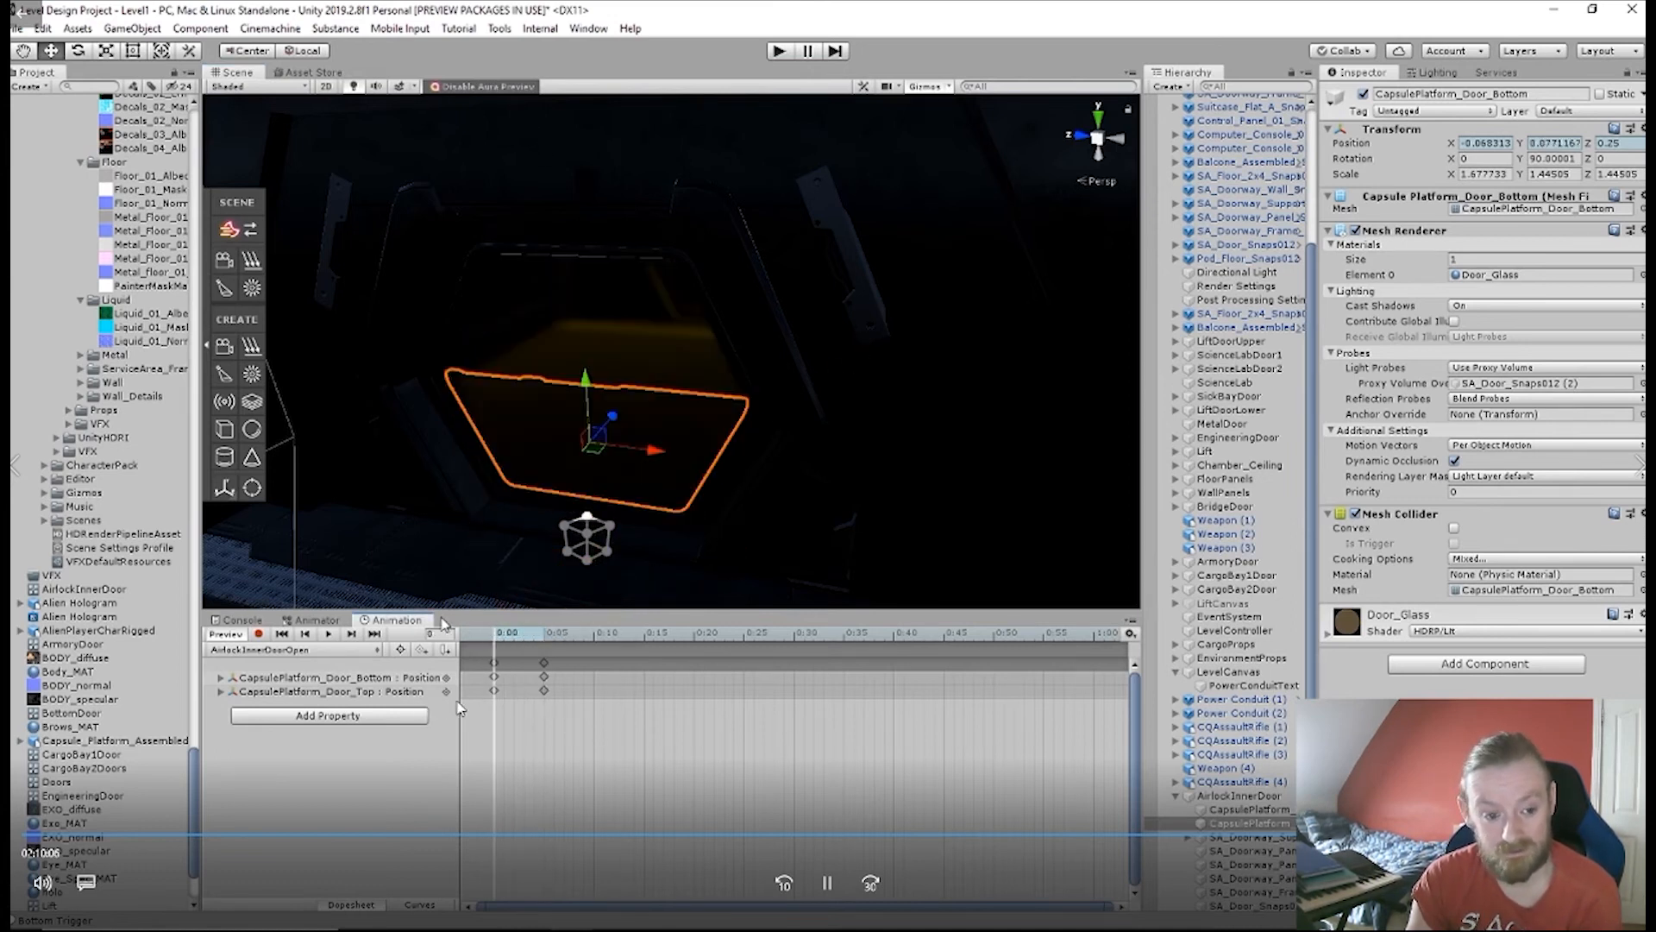
pyautogui.click(352, 652)
pyautogui.click(339, 712)
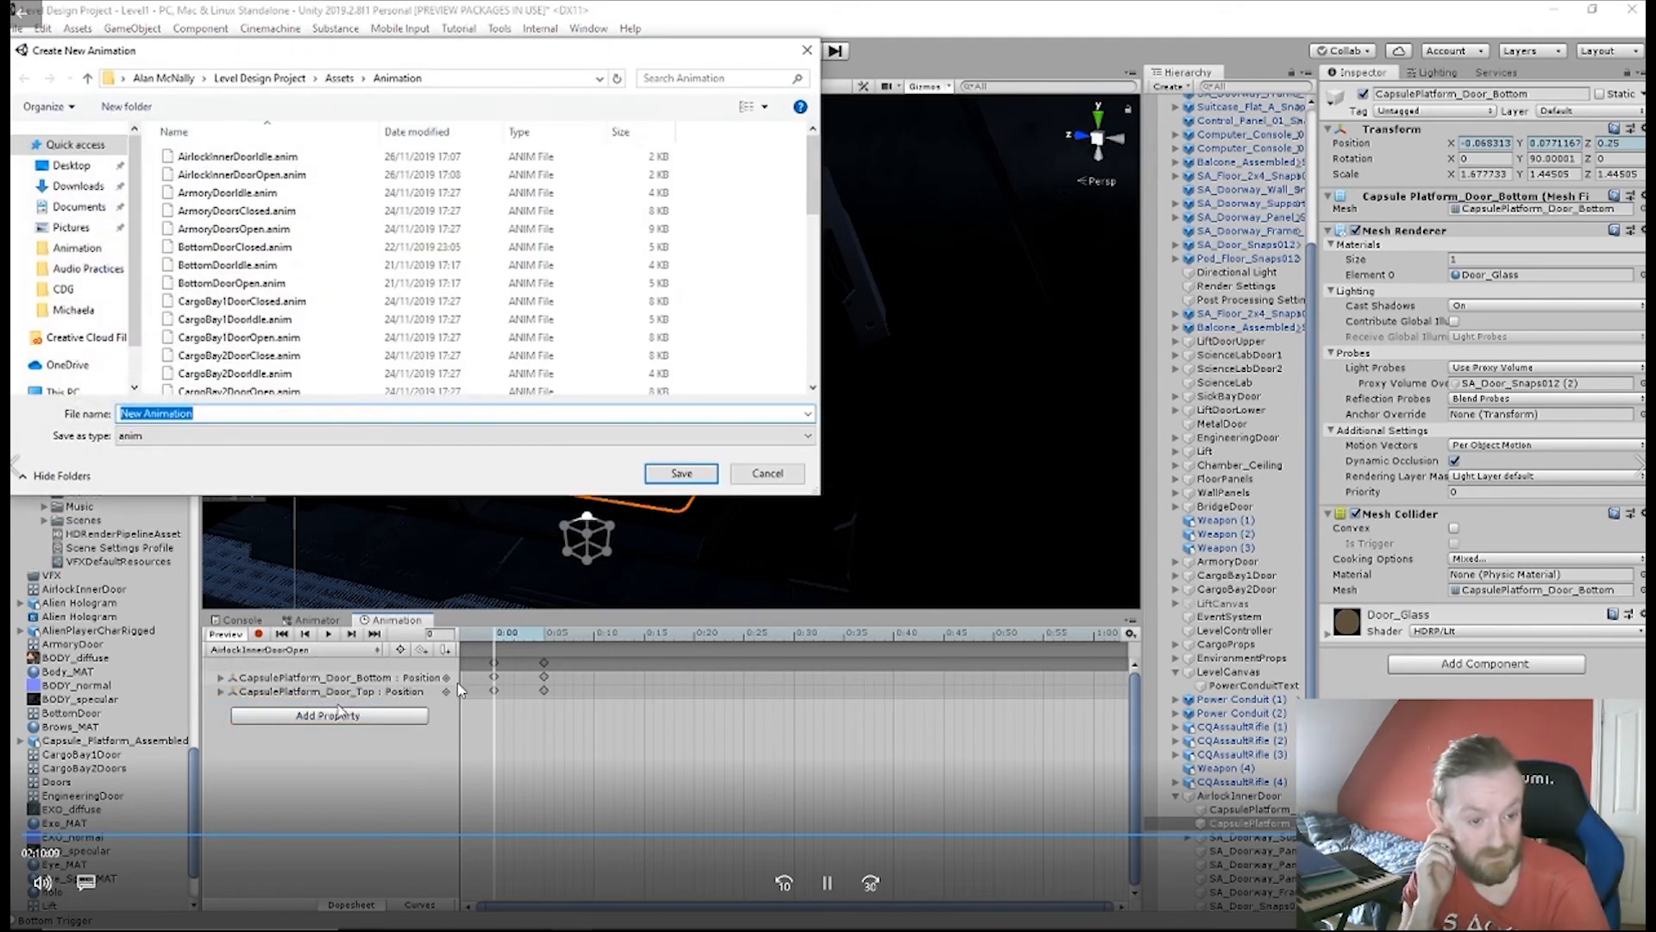
pyautogui.write('AirlockInne')
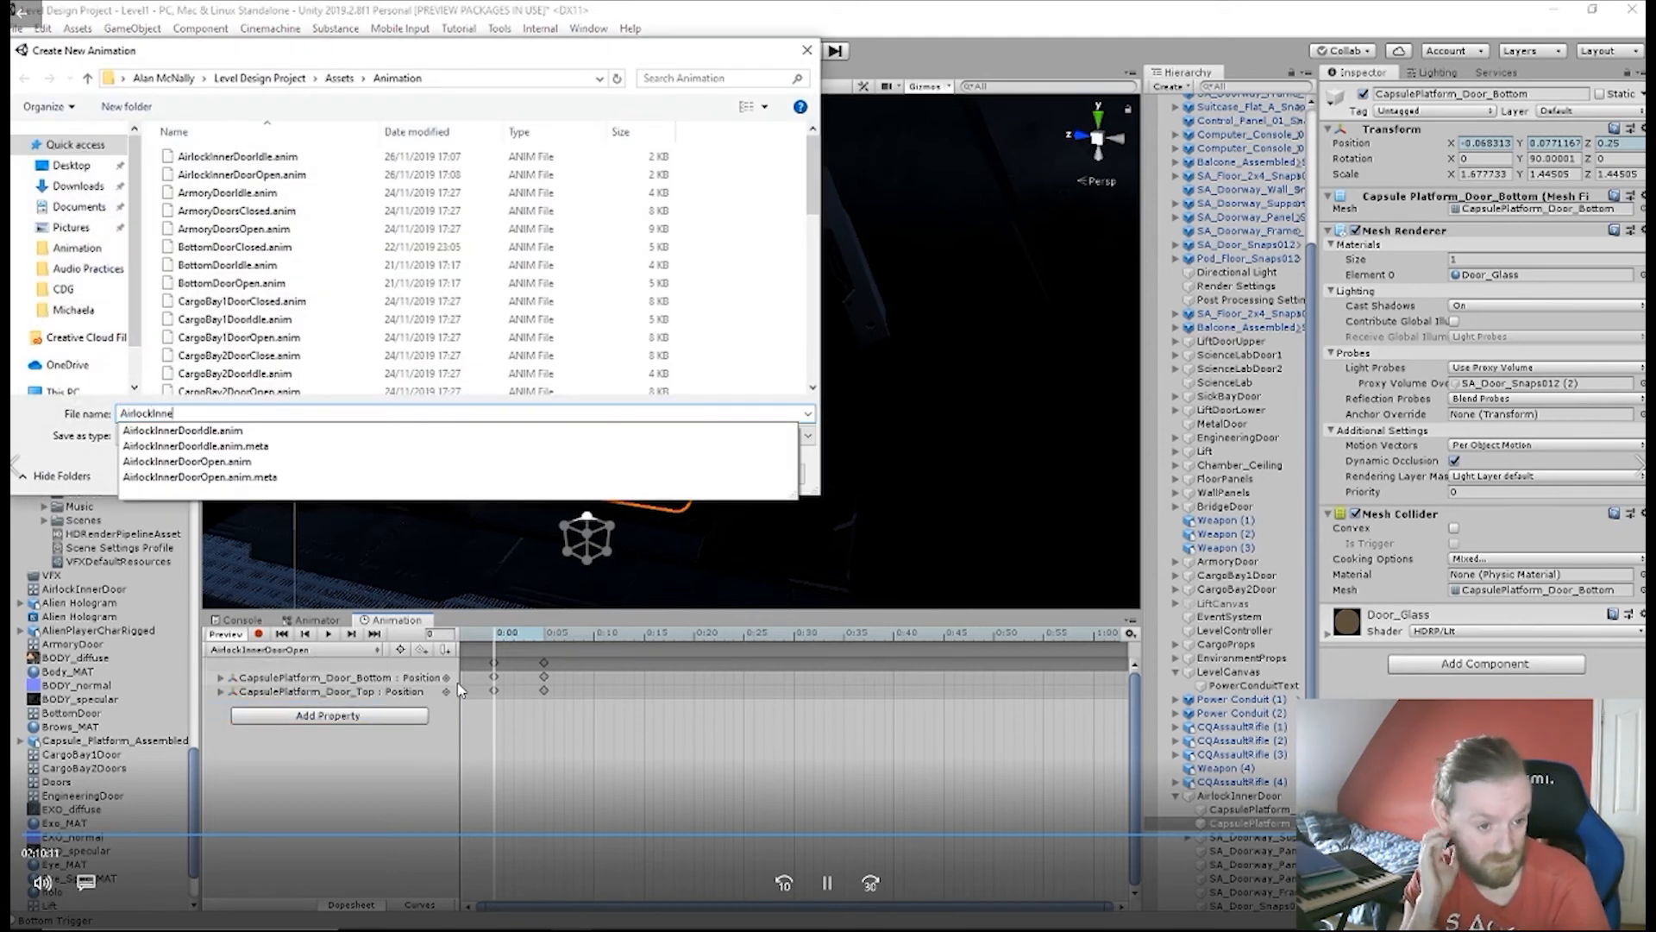
pyautogui.write('rDoorClose')
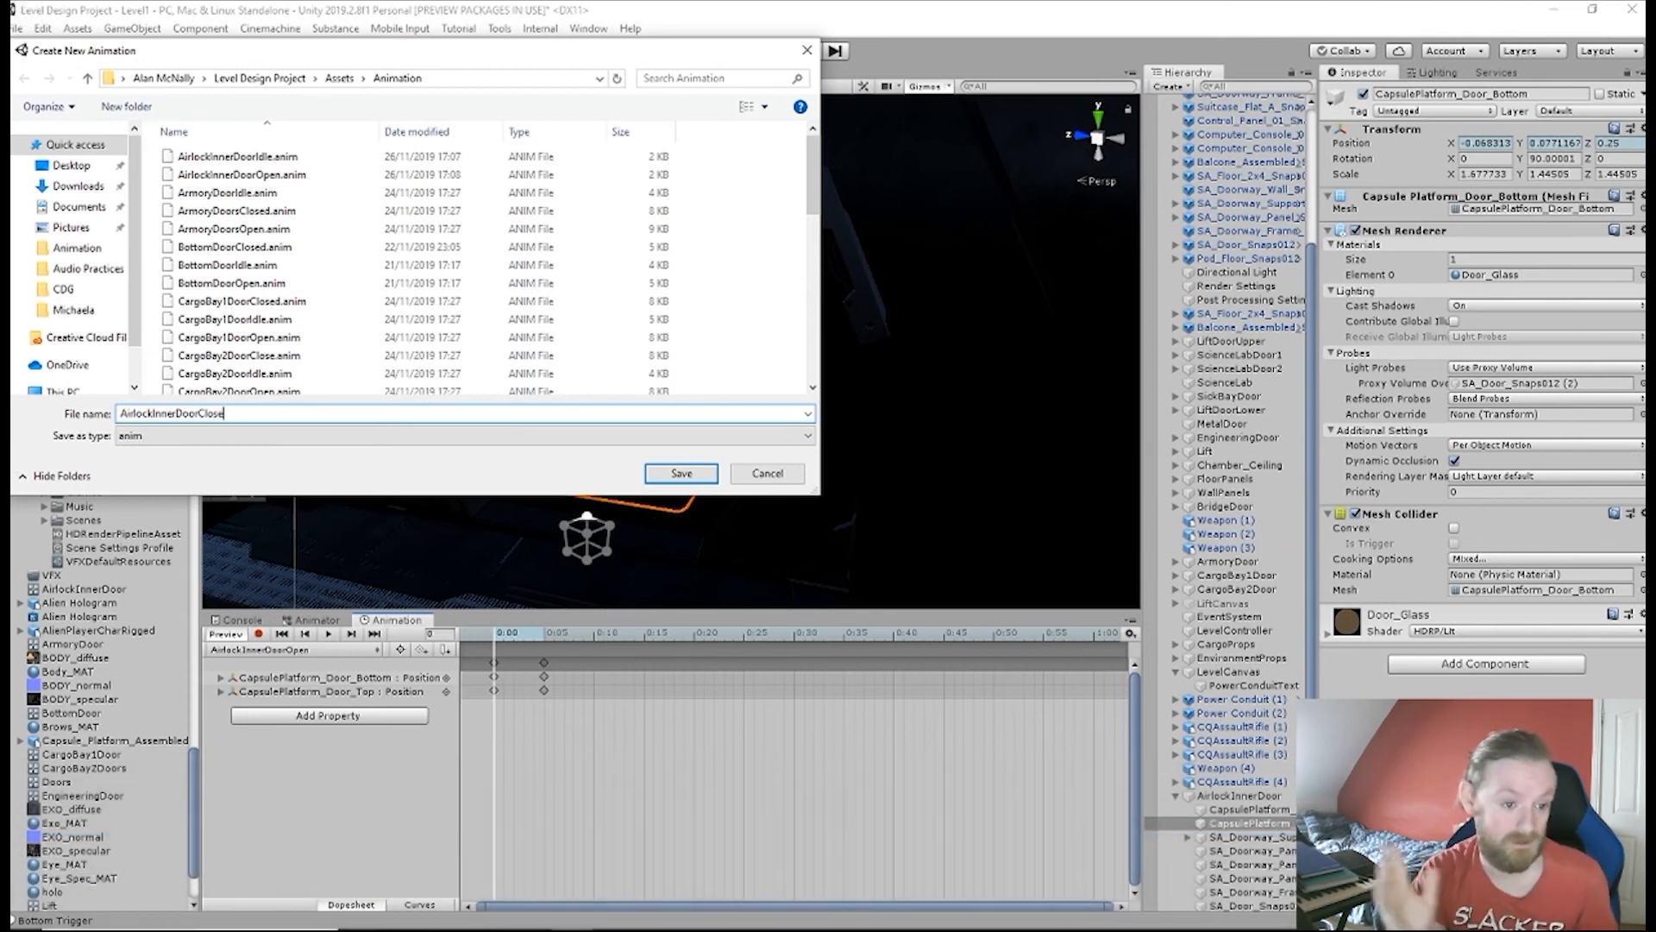
pyautogui.press('Return')
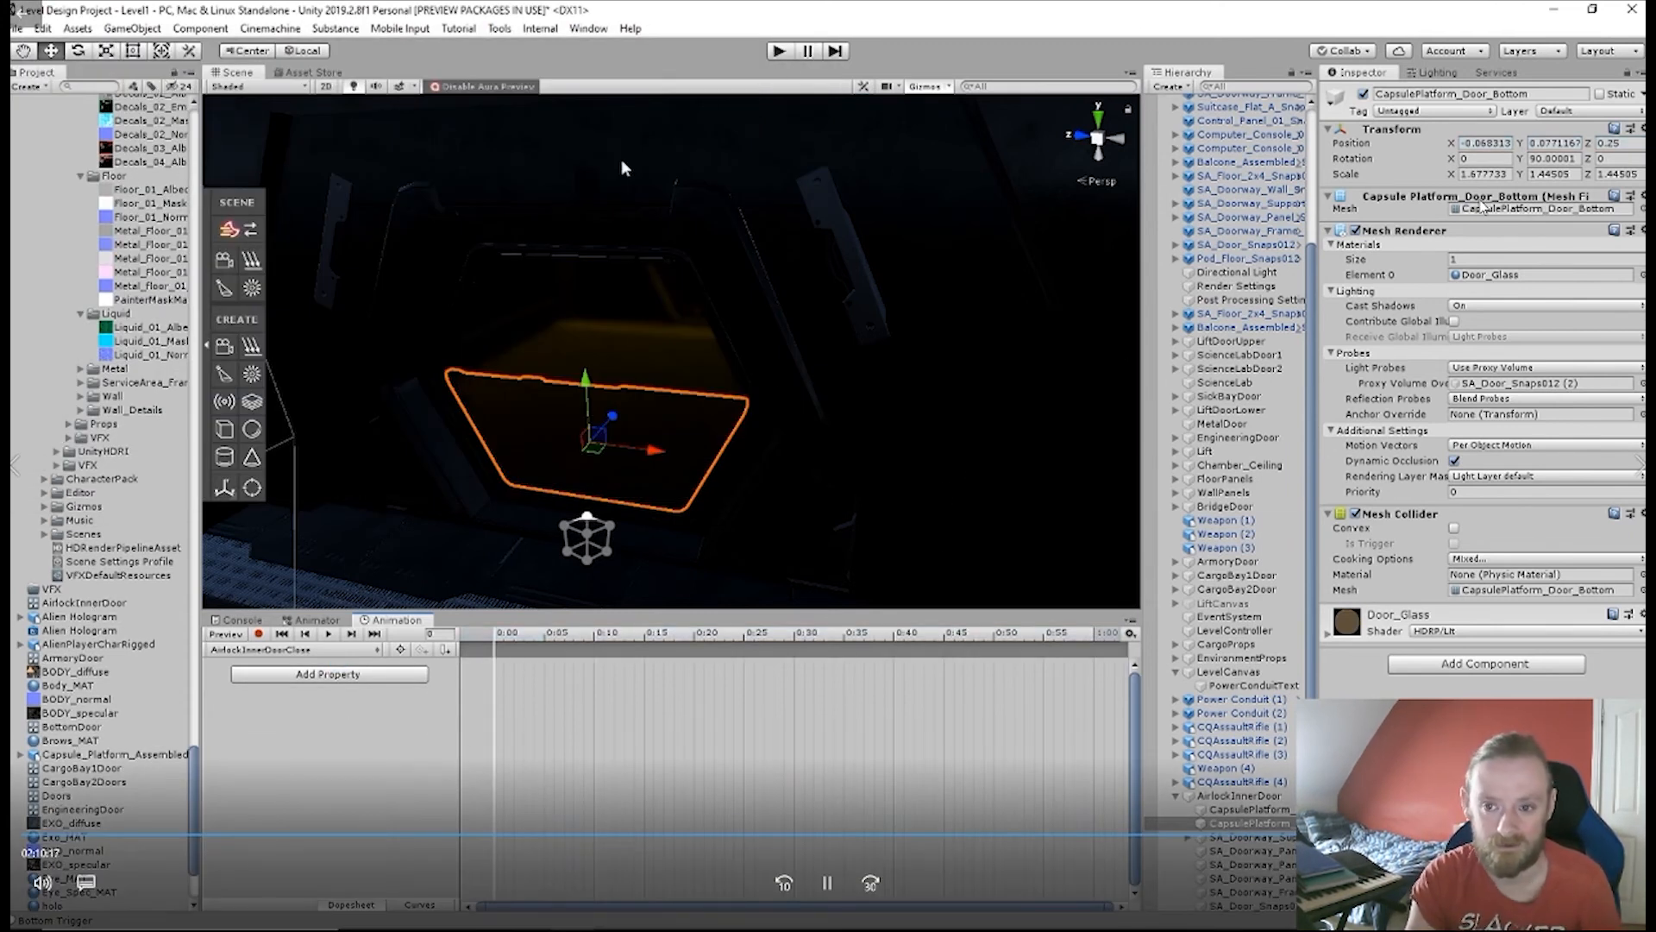
# - Record the open pose at 0:00 of AirlockInnerDoorClose, with the bottom half at about Y -2.86 and the top at about 2.52
pyautogui.click(259, 634)
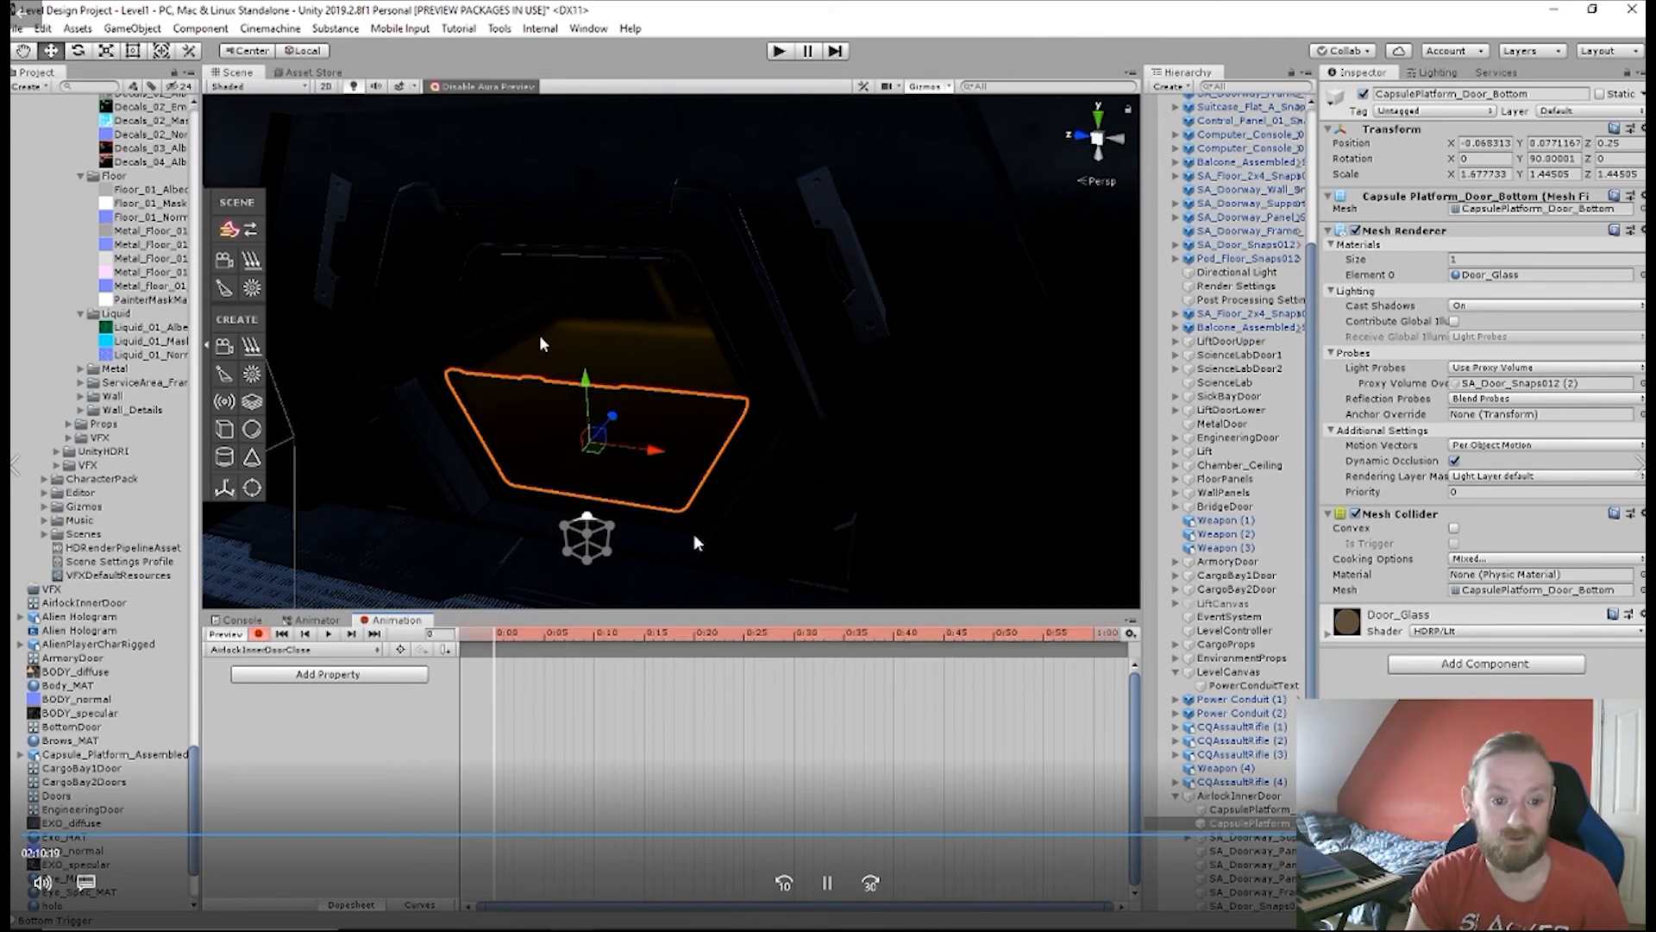
pyautogui.moveTo(584, 387); pyautogui.dragTo(588, 547)
pyautogui.click(573, 360)
pyautogui.moveTo(573, 302); pyautogui.dragTo(572, 113)
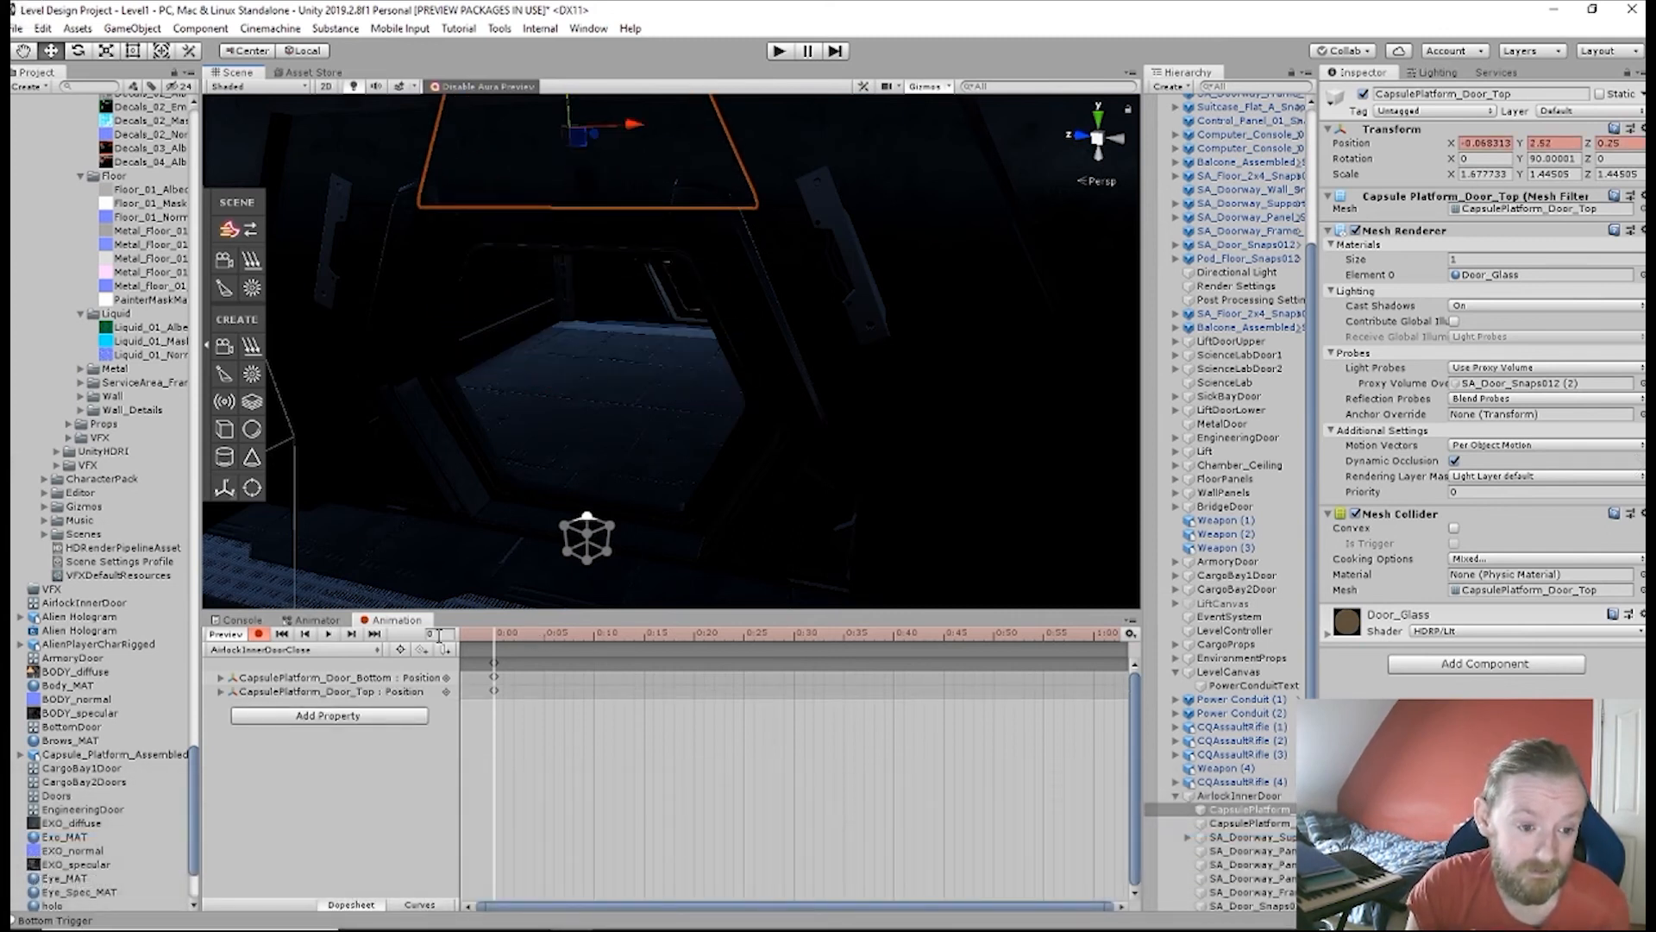
# - Key the top door half closed at 0:05 by pasting the Y position 0.0771164
pyautogui.moveTo(496, 643); pyautogui.dragTo(548, 643)
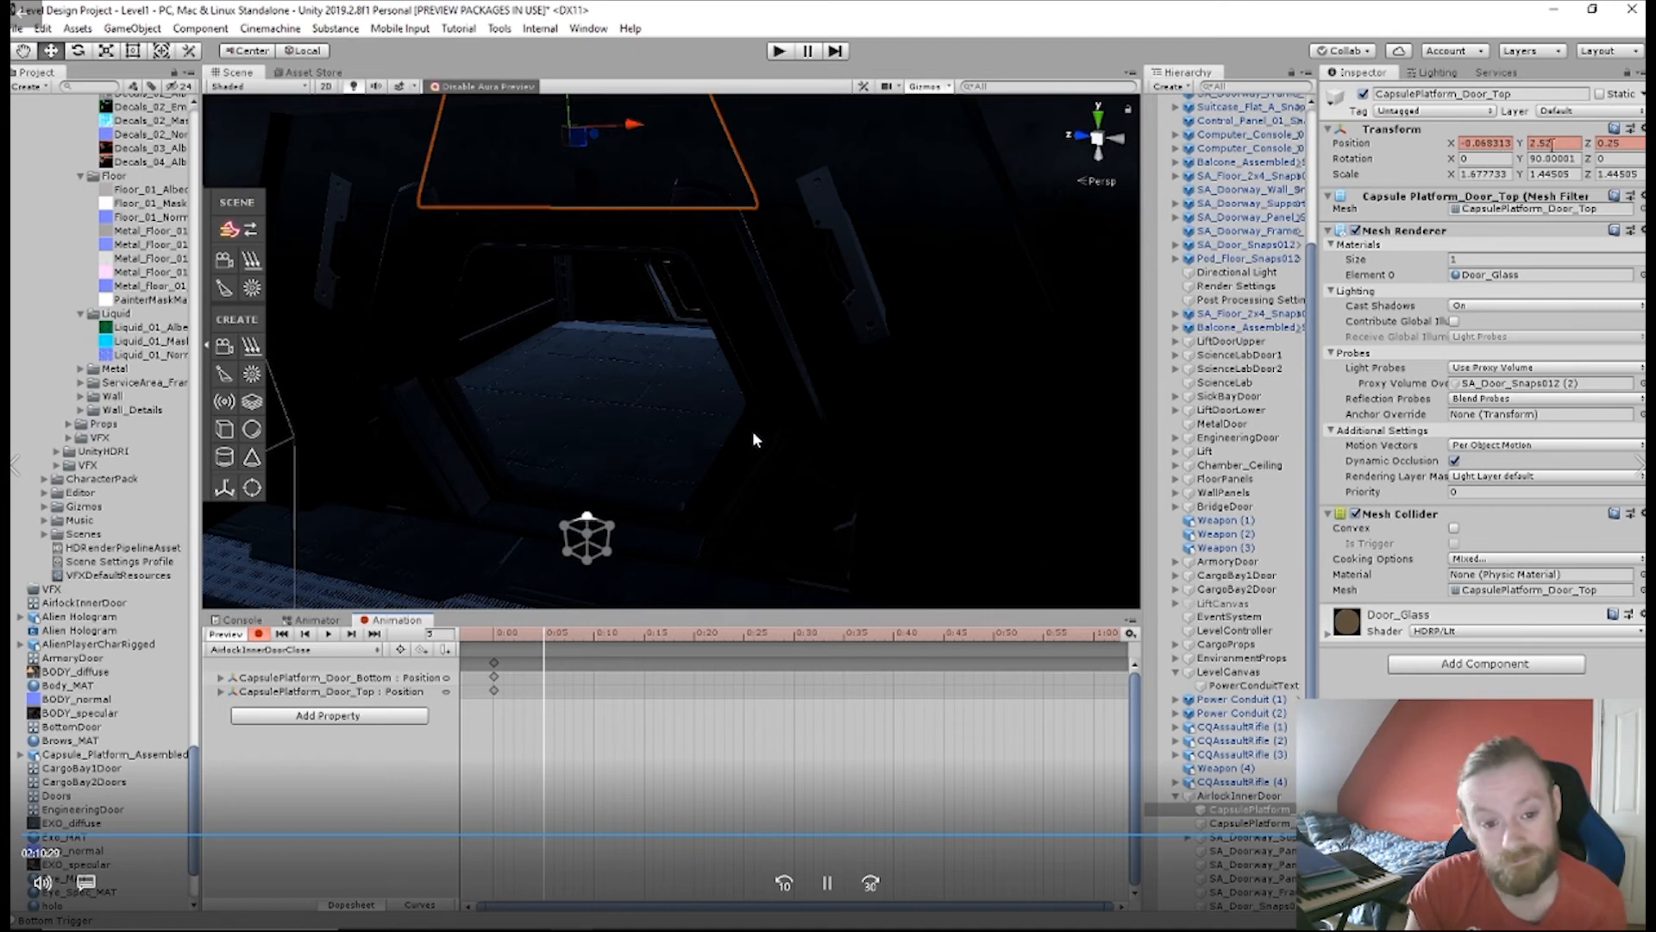
pyautogui.rightClick(1553, 145)
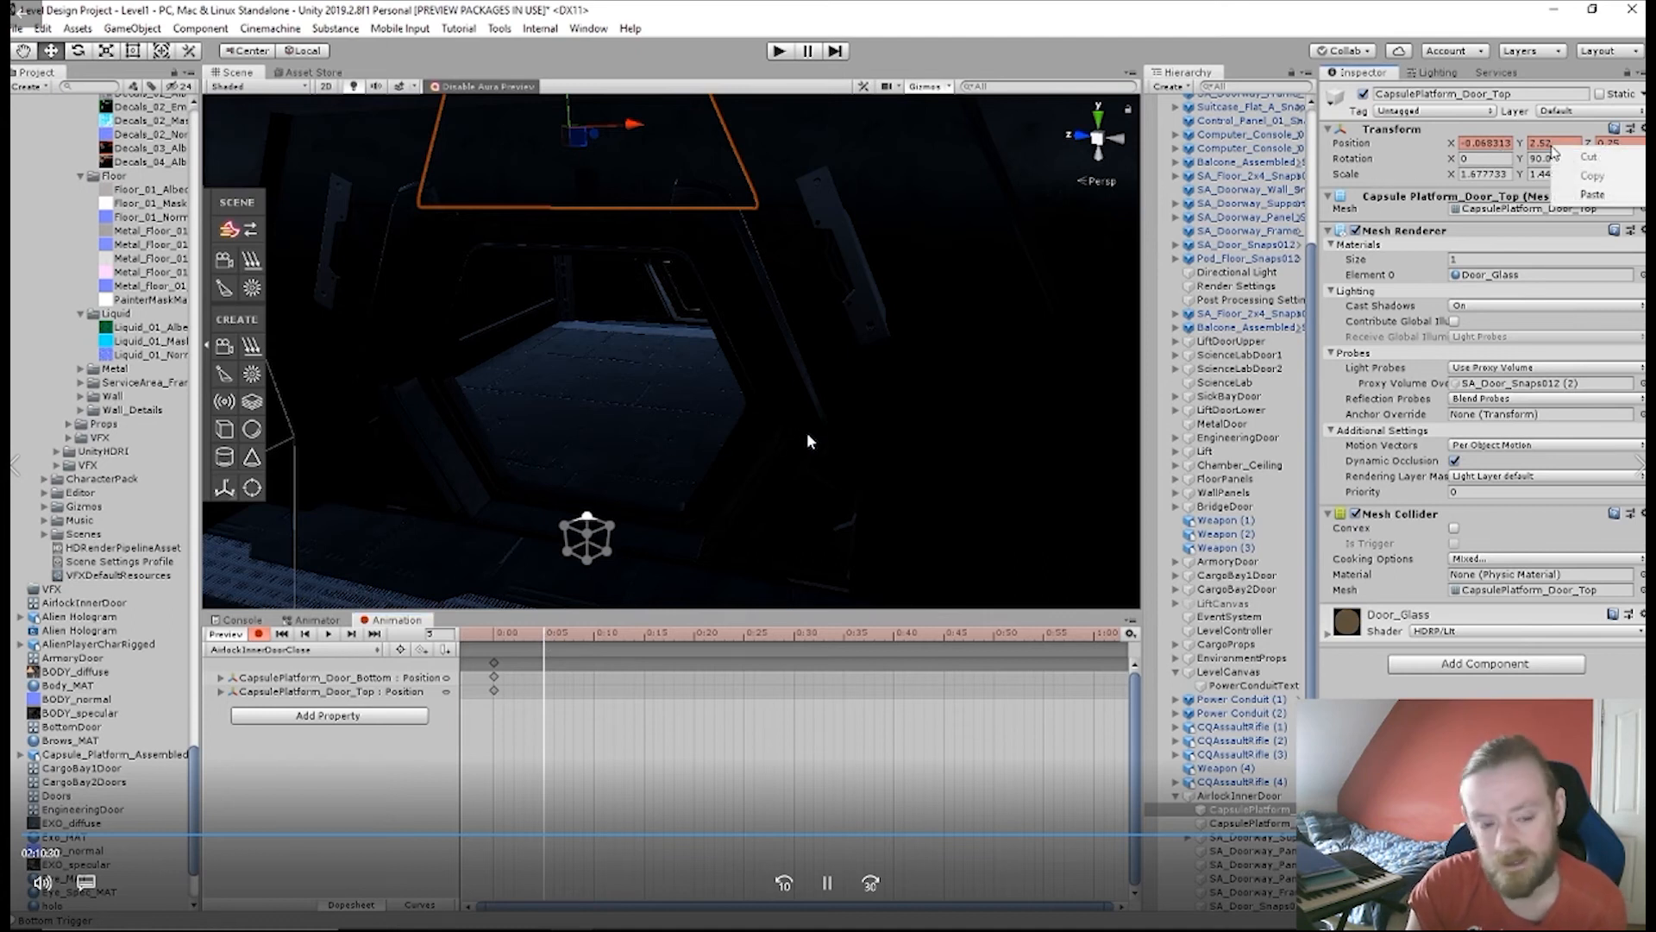
pyautogui.click(1587, 195)
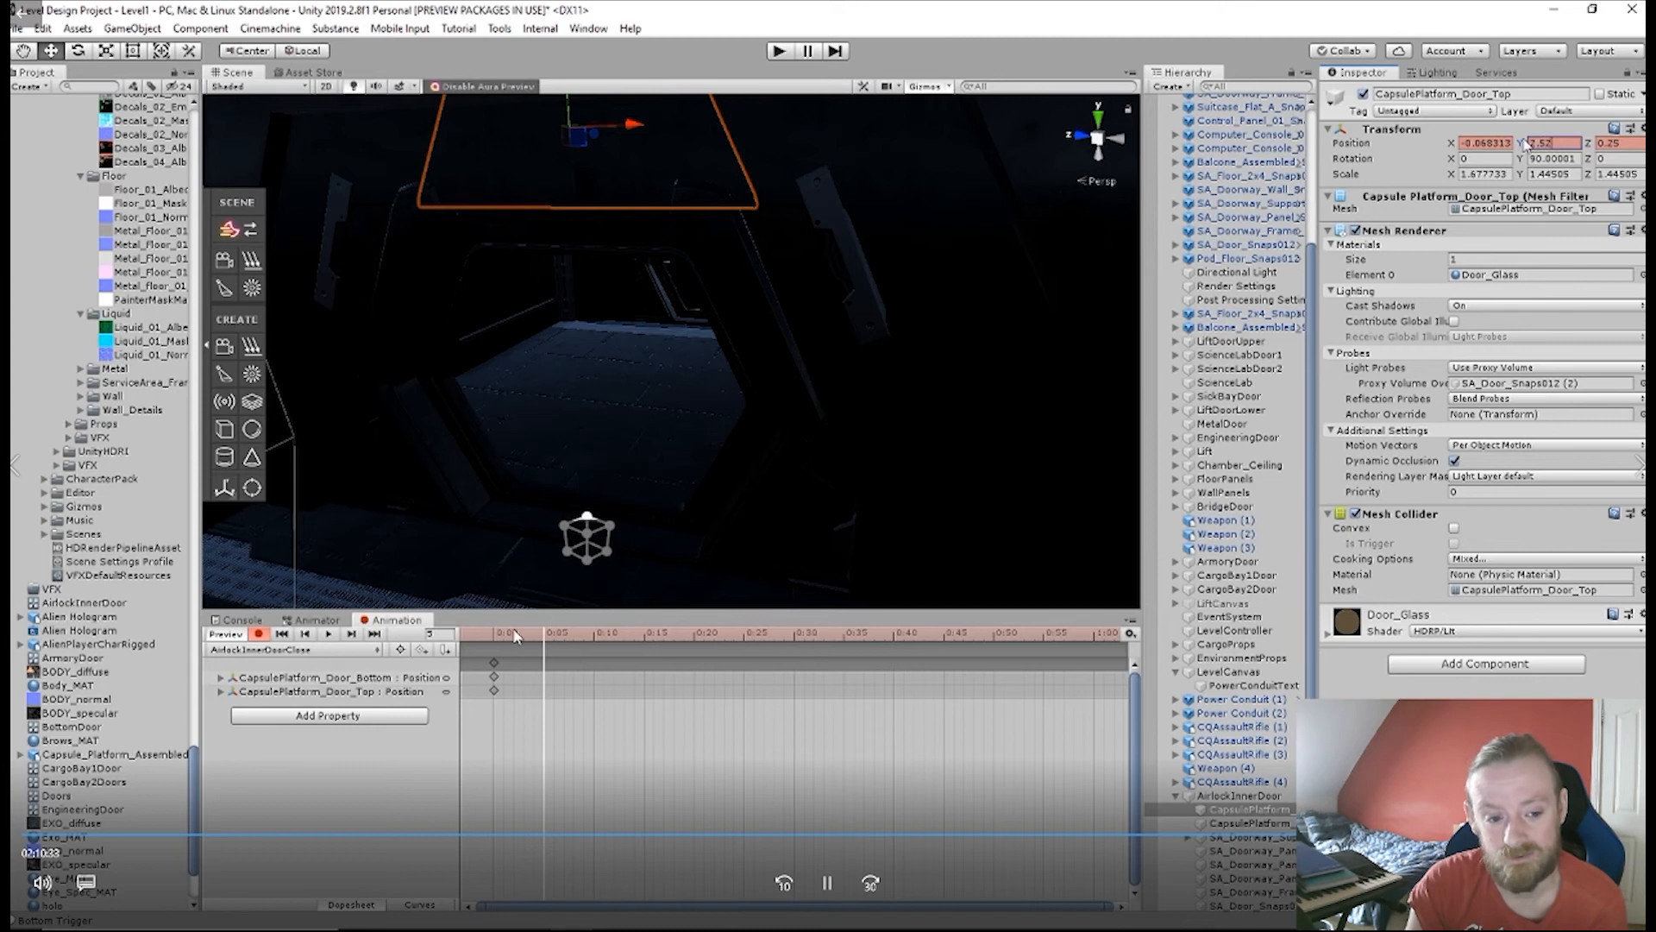
pyautogui.hotkey('ctrl', 'v')
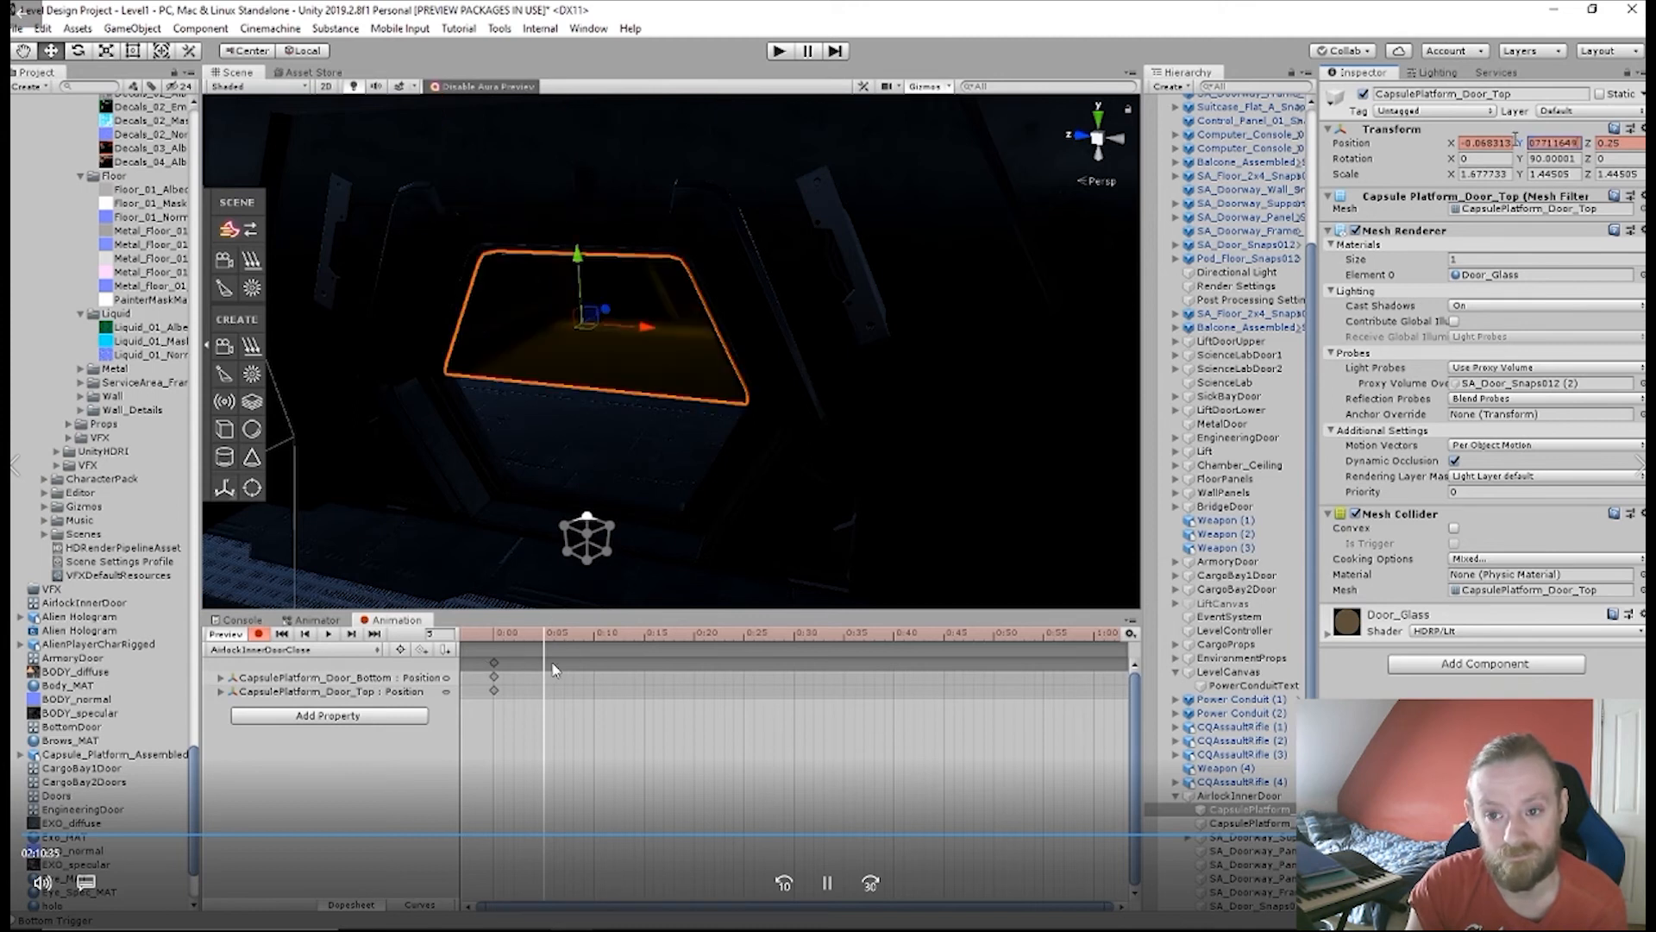
# - Key the bottom door half at 0:05 with a Y position of 0.771167
pyautogui.click(660, 397)
pyautogui.click(1559, 143)
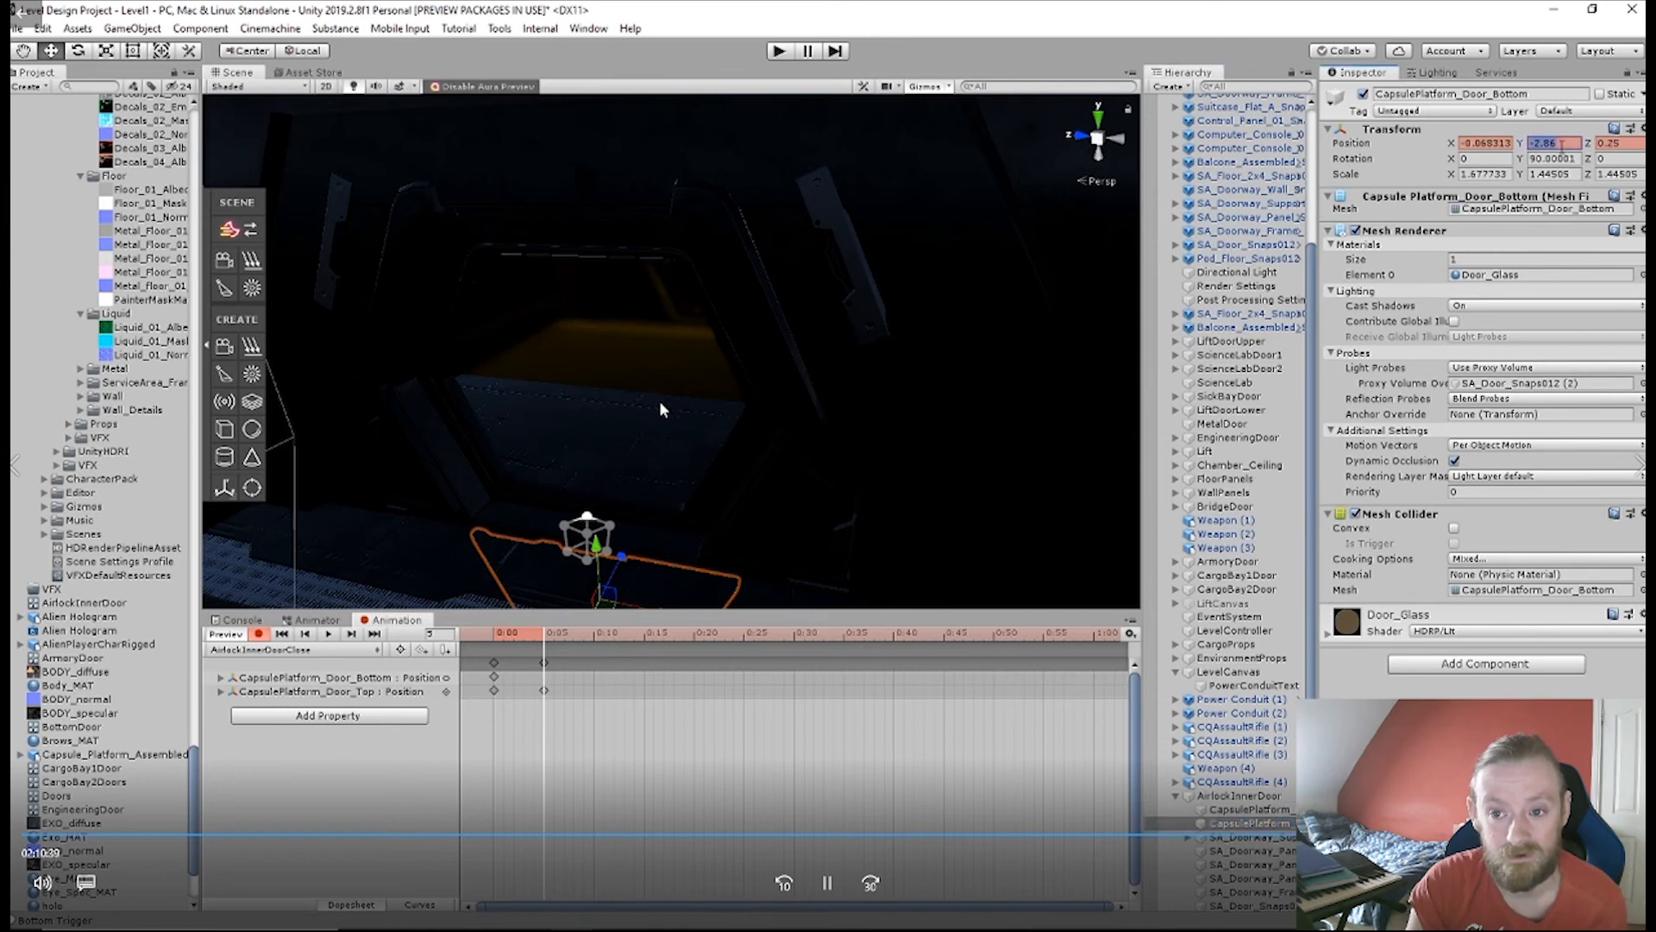
pyautogui.hotkey('ctrl', 'v')
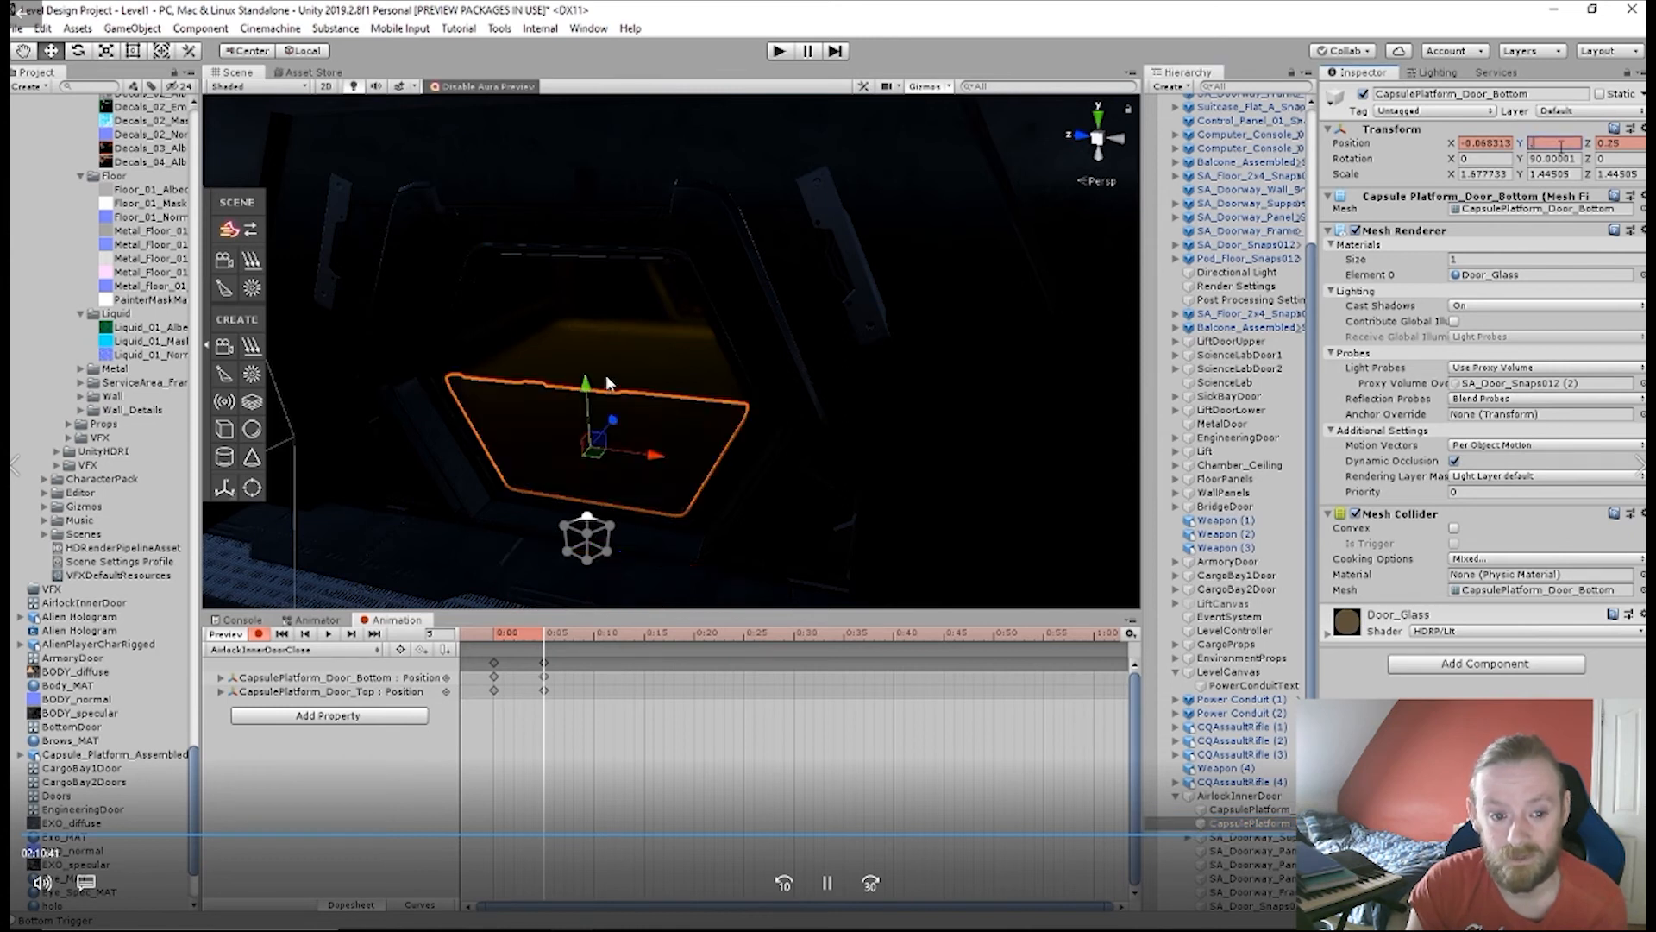
pyautogui.write('.771167')
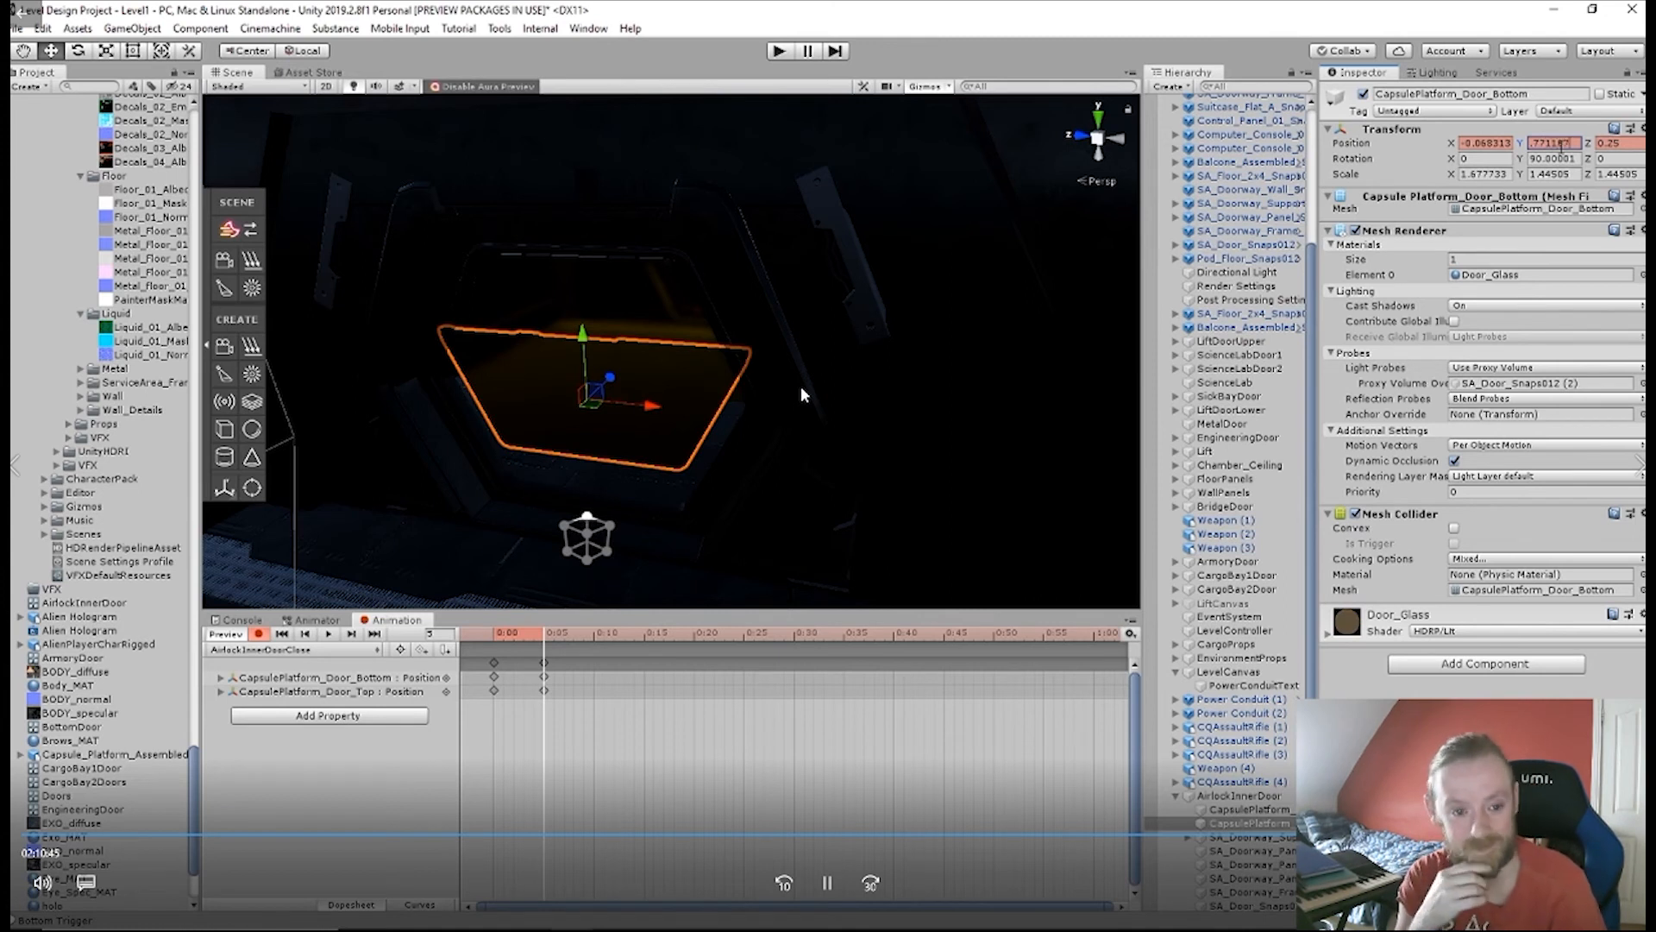
# - Correct the bottom door half's Y position at 0:05 to 0.0771167 so it meets the top half, and stop recording
pyautogui.moveTo(706, 440); pyautogui.dragTo(772, 370, button='right')
pyautogui.press('a')
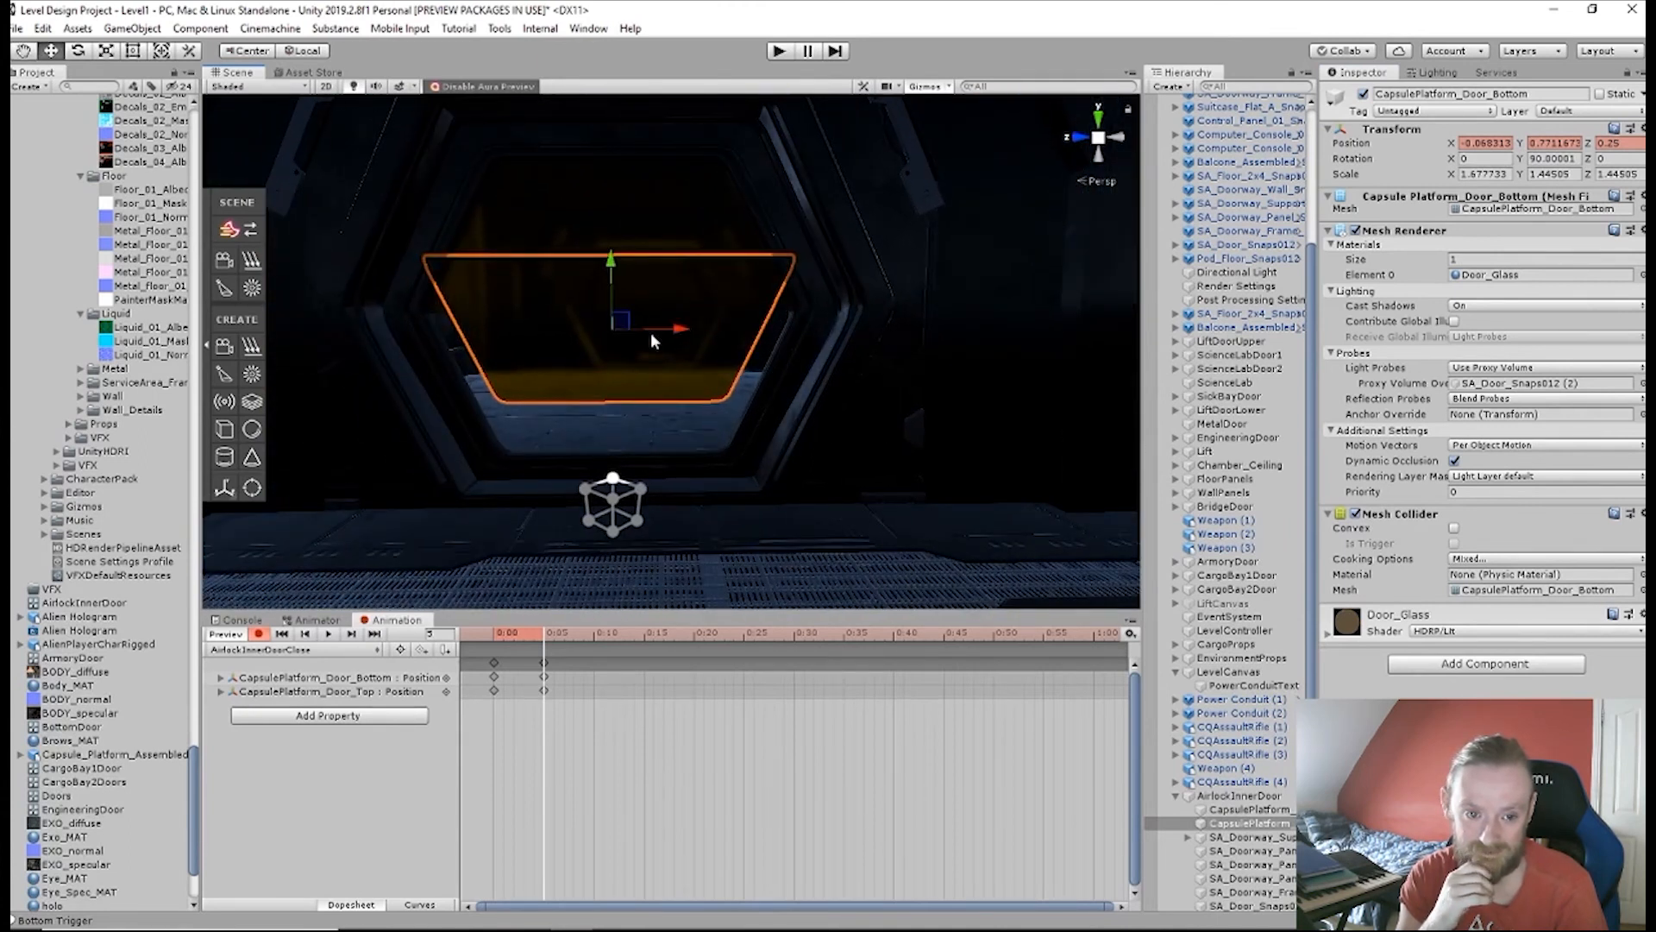
pyautogui.press('Left')
pyautogui.press('Right')
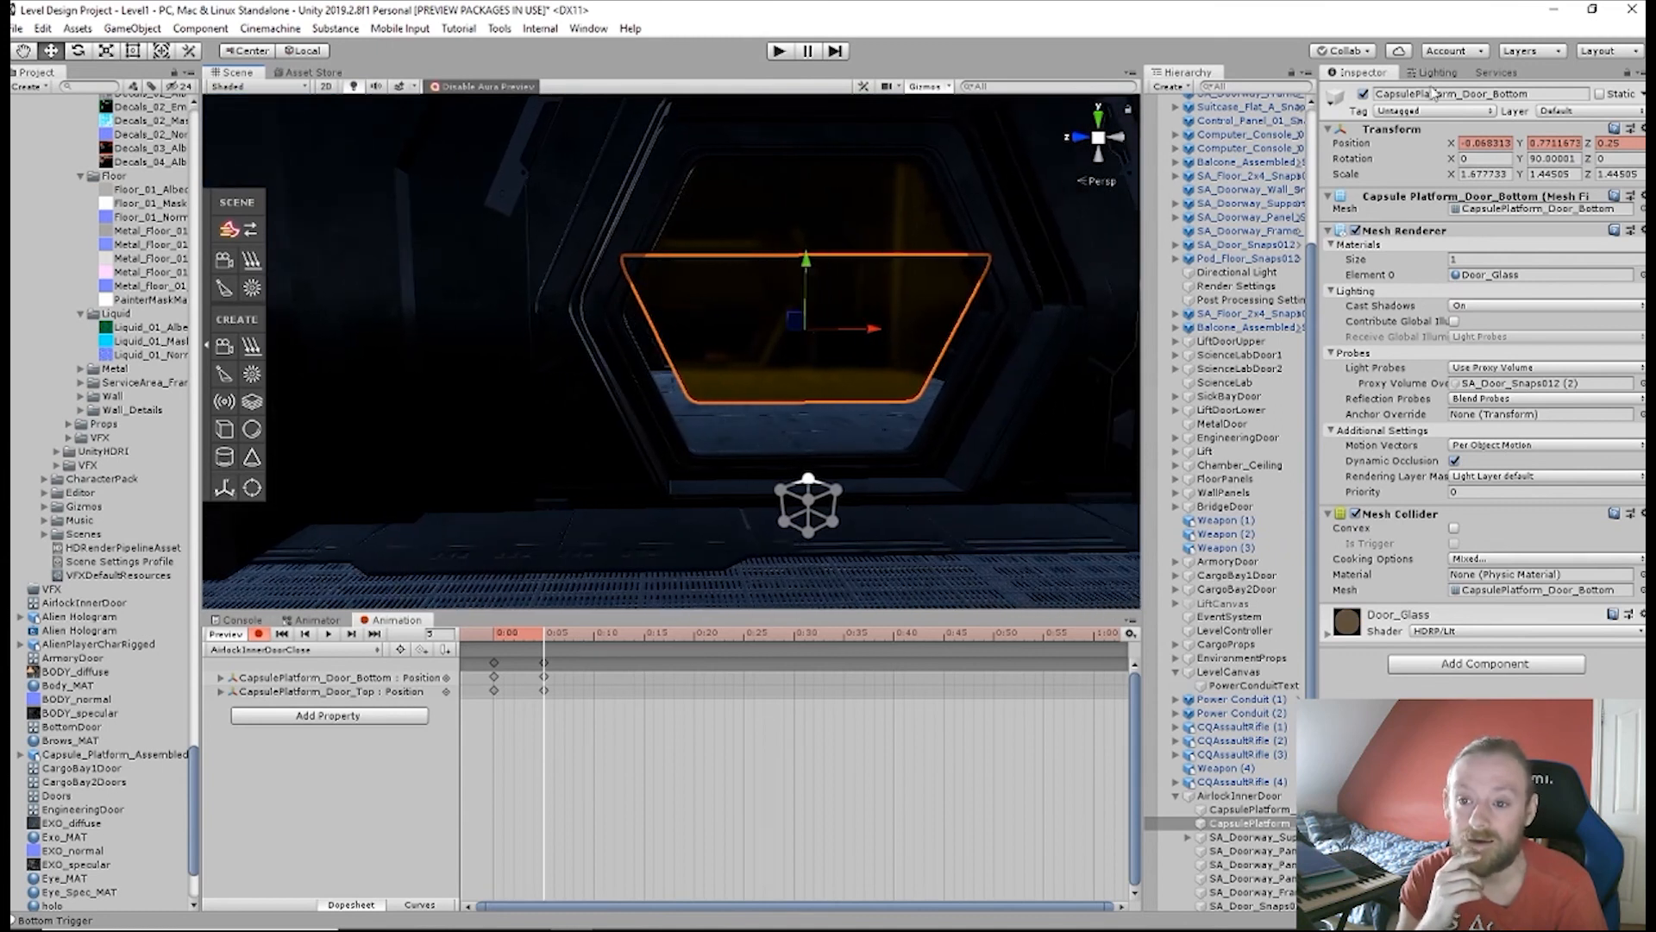
pyautogui.click(1543, 143)
pyautogui.press('Return')
pyautogui.write('0')
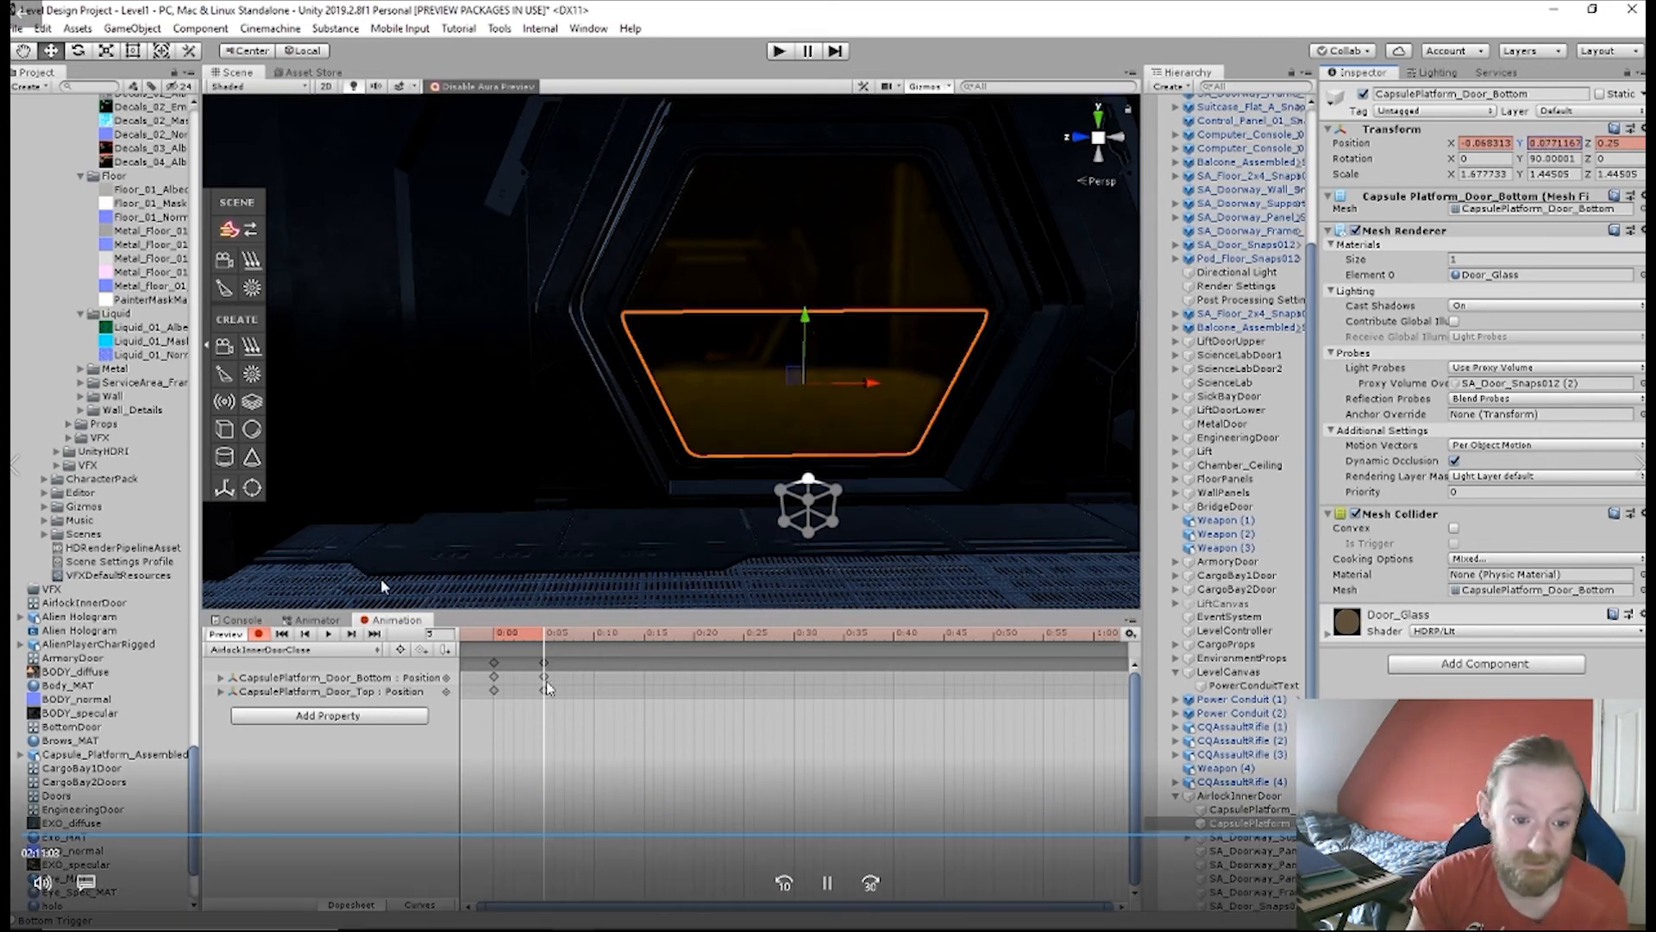
pyautogui.click(258, 634)
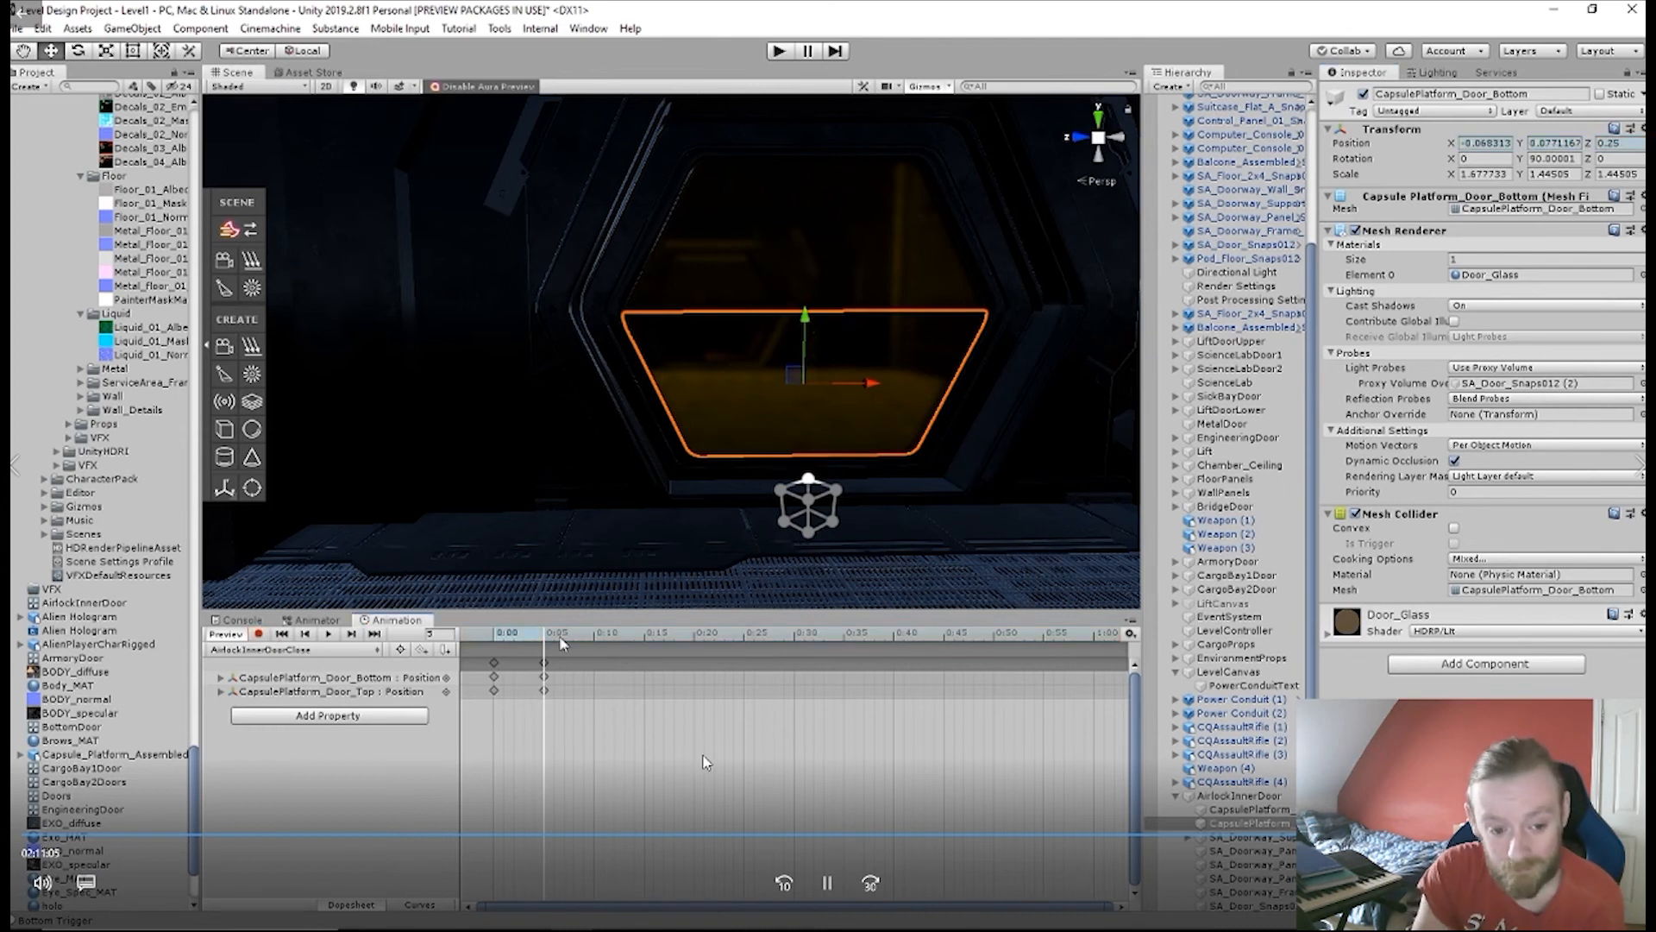
pyautogui.moveTo(543, 635)
pyautogui.mouseDown()
pyautogui.moveTo(492, 635)
pyautogui.moveTo(546, 641)
pyautogui.mouseUp()
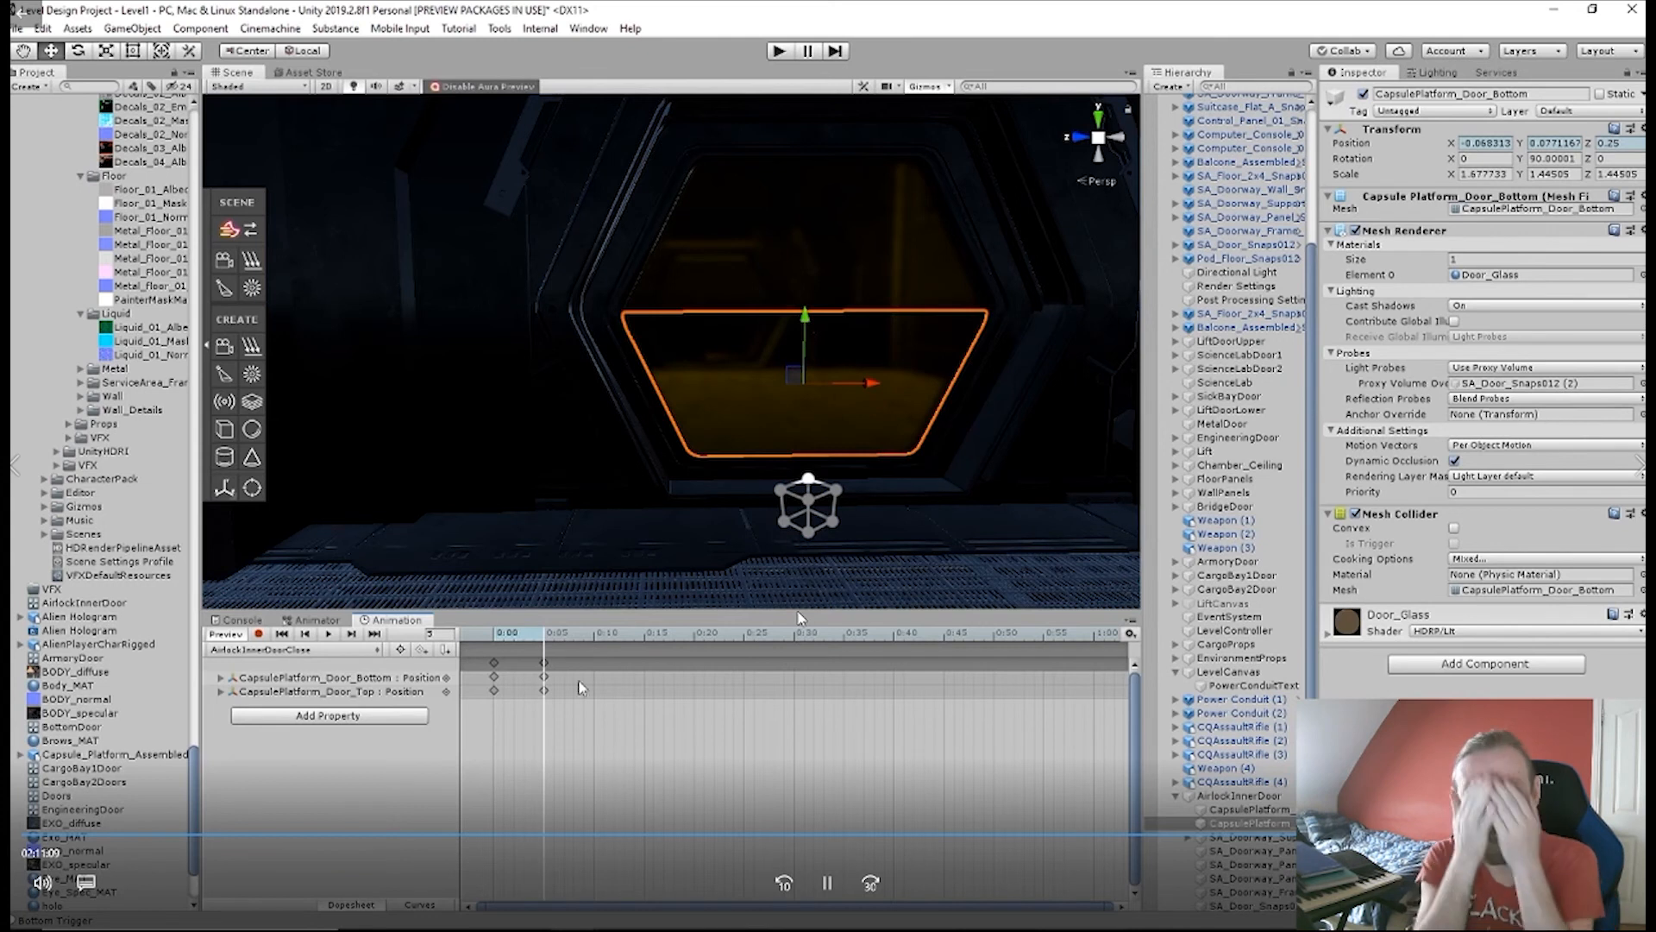
# - Rearrange the Animator states, with AirlockInnerDoorOpen and AirlockInnerDoorClose side by side and AirlockInnerDoorIdle below them
pyautogui.click(314, 620)
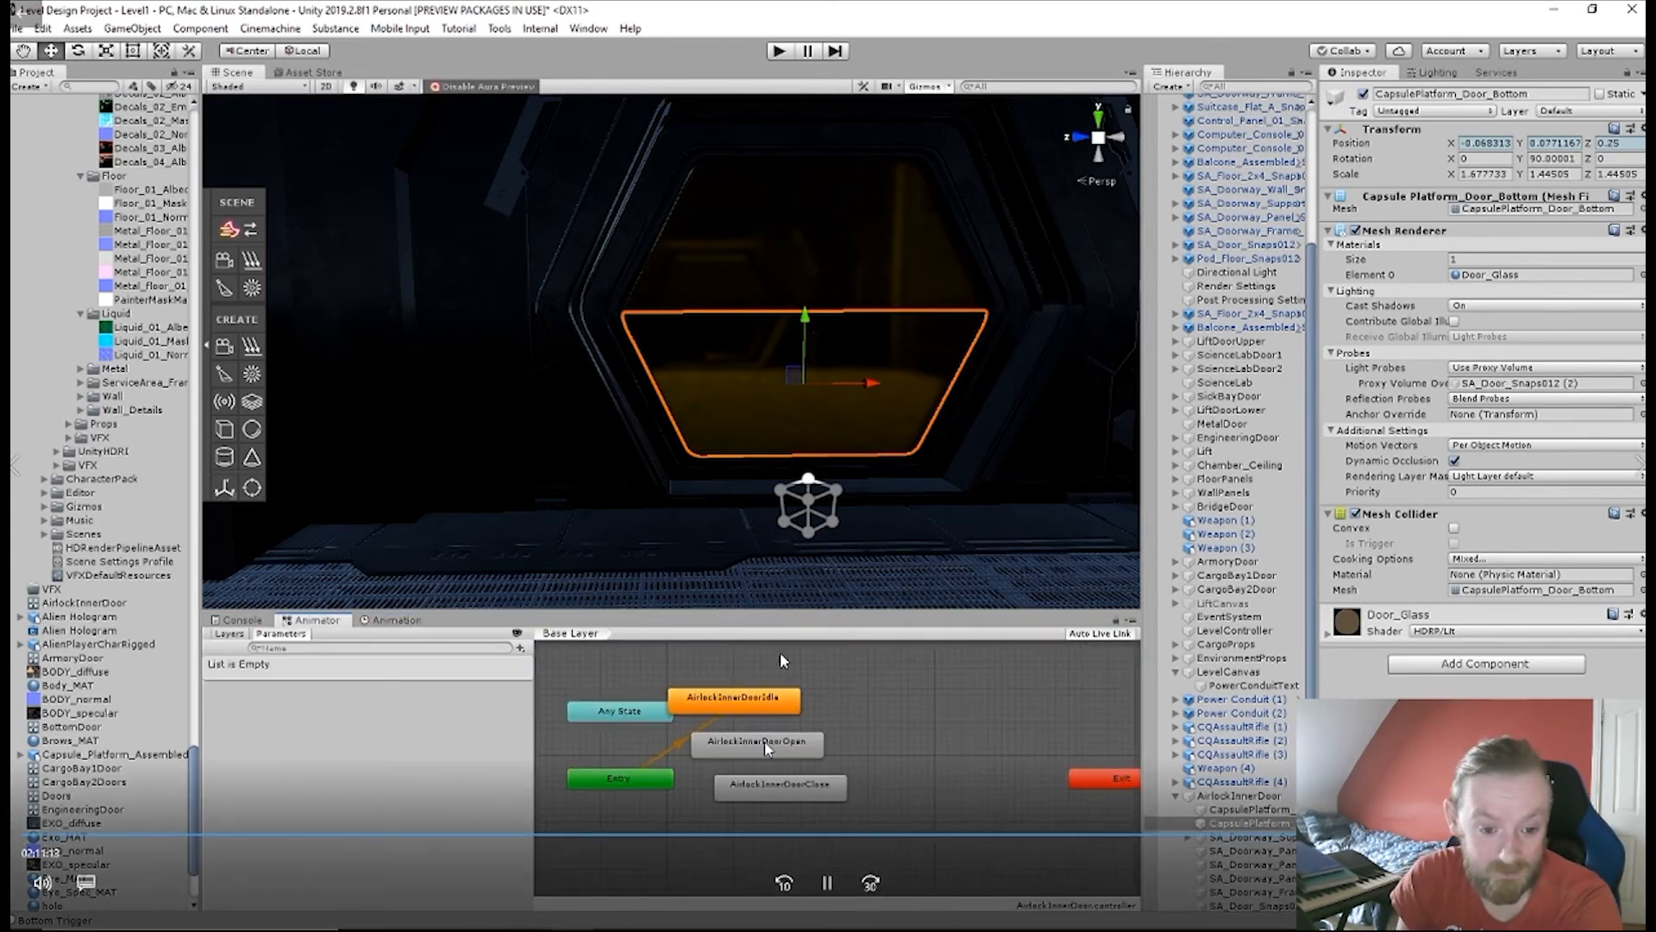
pyautogui.moveTo(764, 740); pyautogui.dragTo(852, 667)
pyautogui.moveTo(804, 794); pyautogui.dragTo(1053, 680)
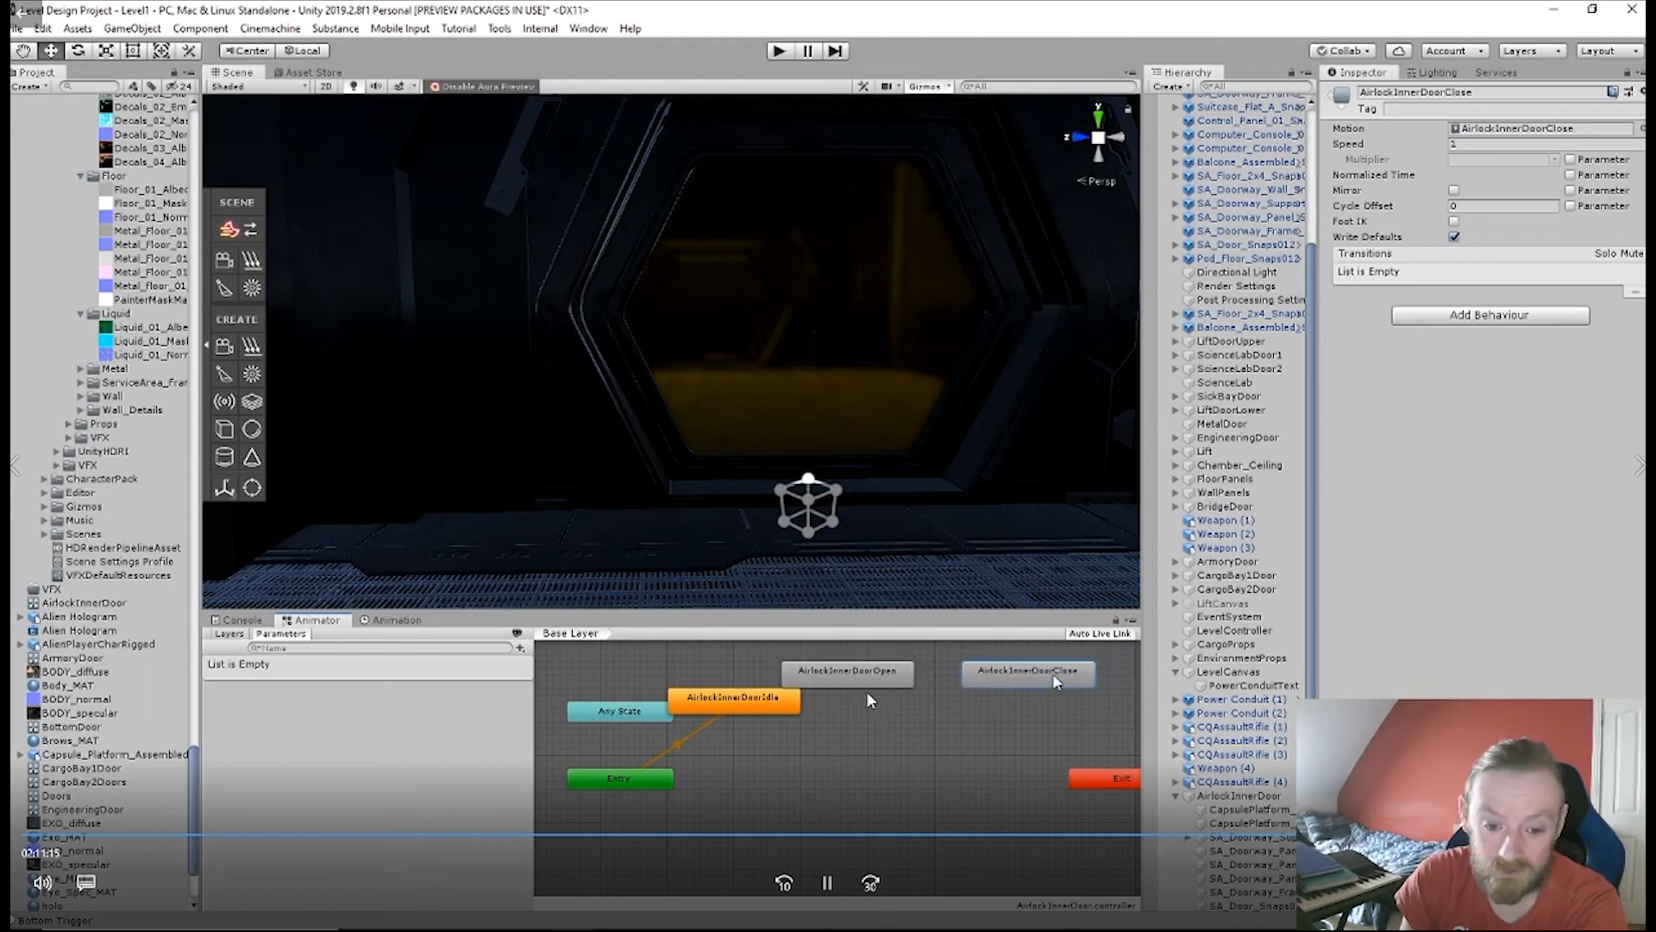
pyautogui.moveTo(709, 710); pyautogui.dragTo(864, 783)
pyautogui.moveTo(838, 678); pyautogui.dragTo(826, 683)
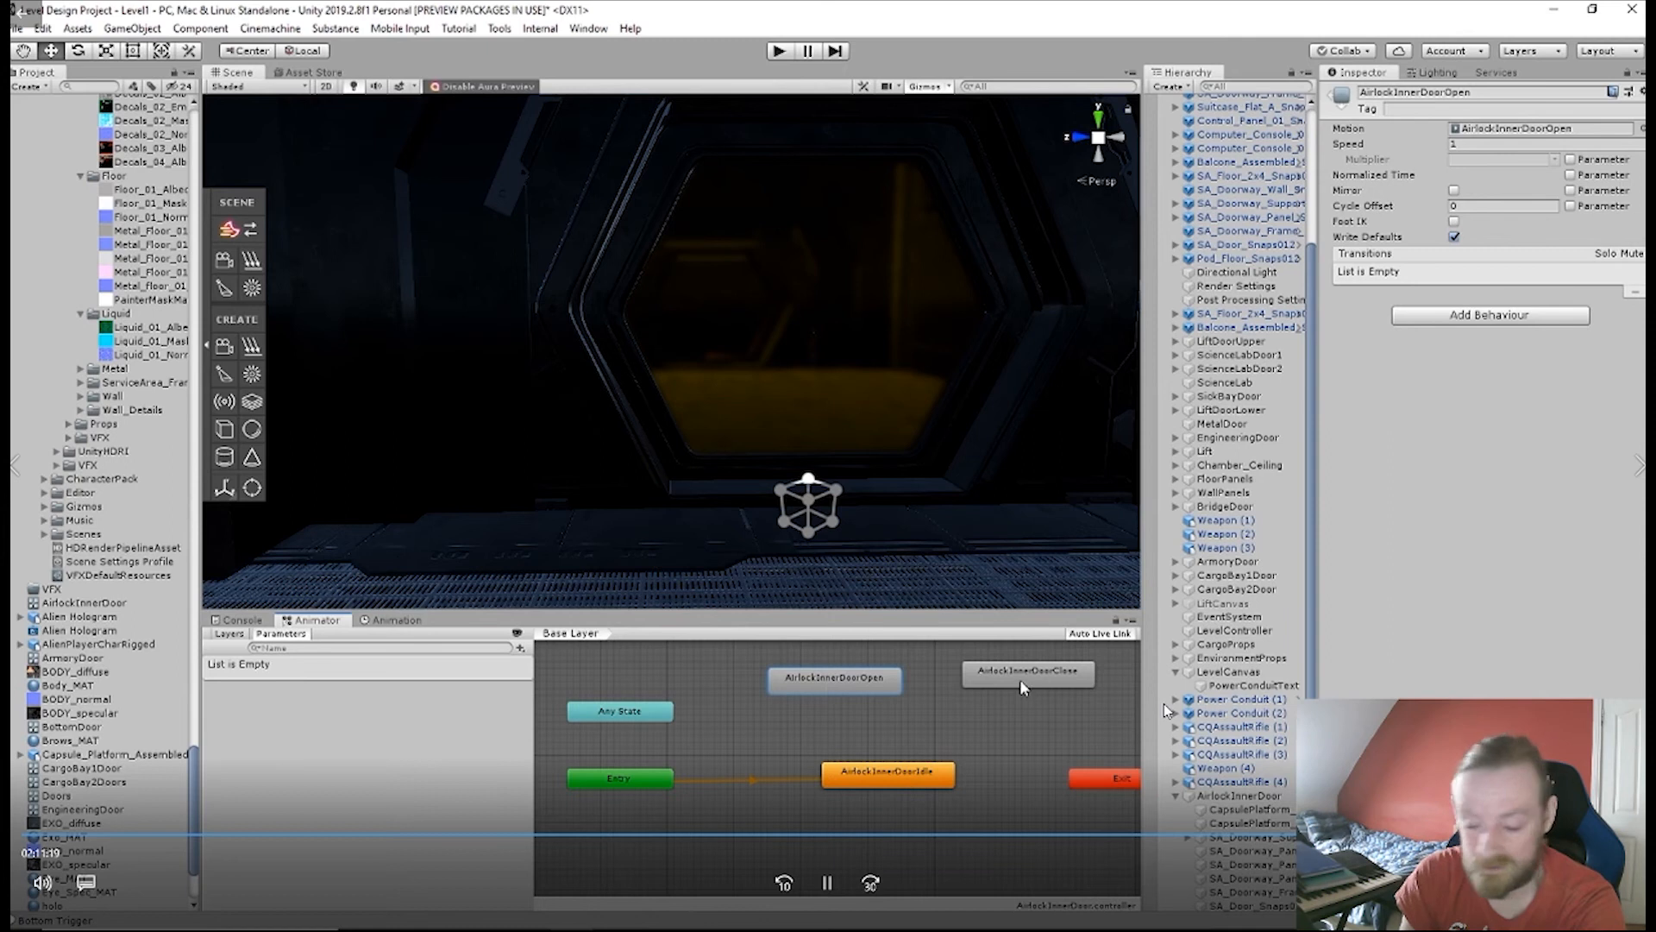
pyautogui.moveTo(1020, 682); pyautogui.dragTo(1022, 688)
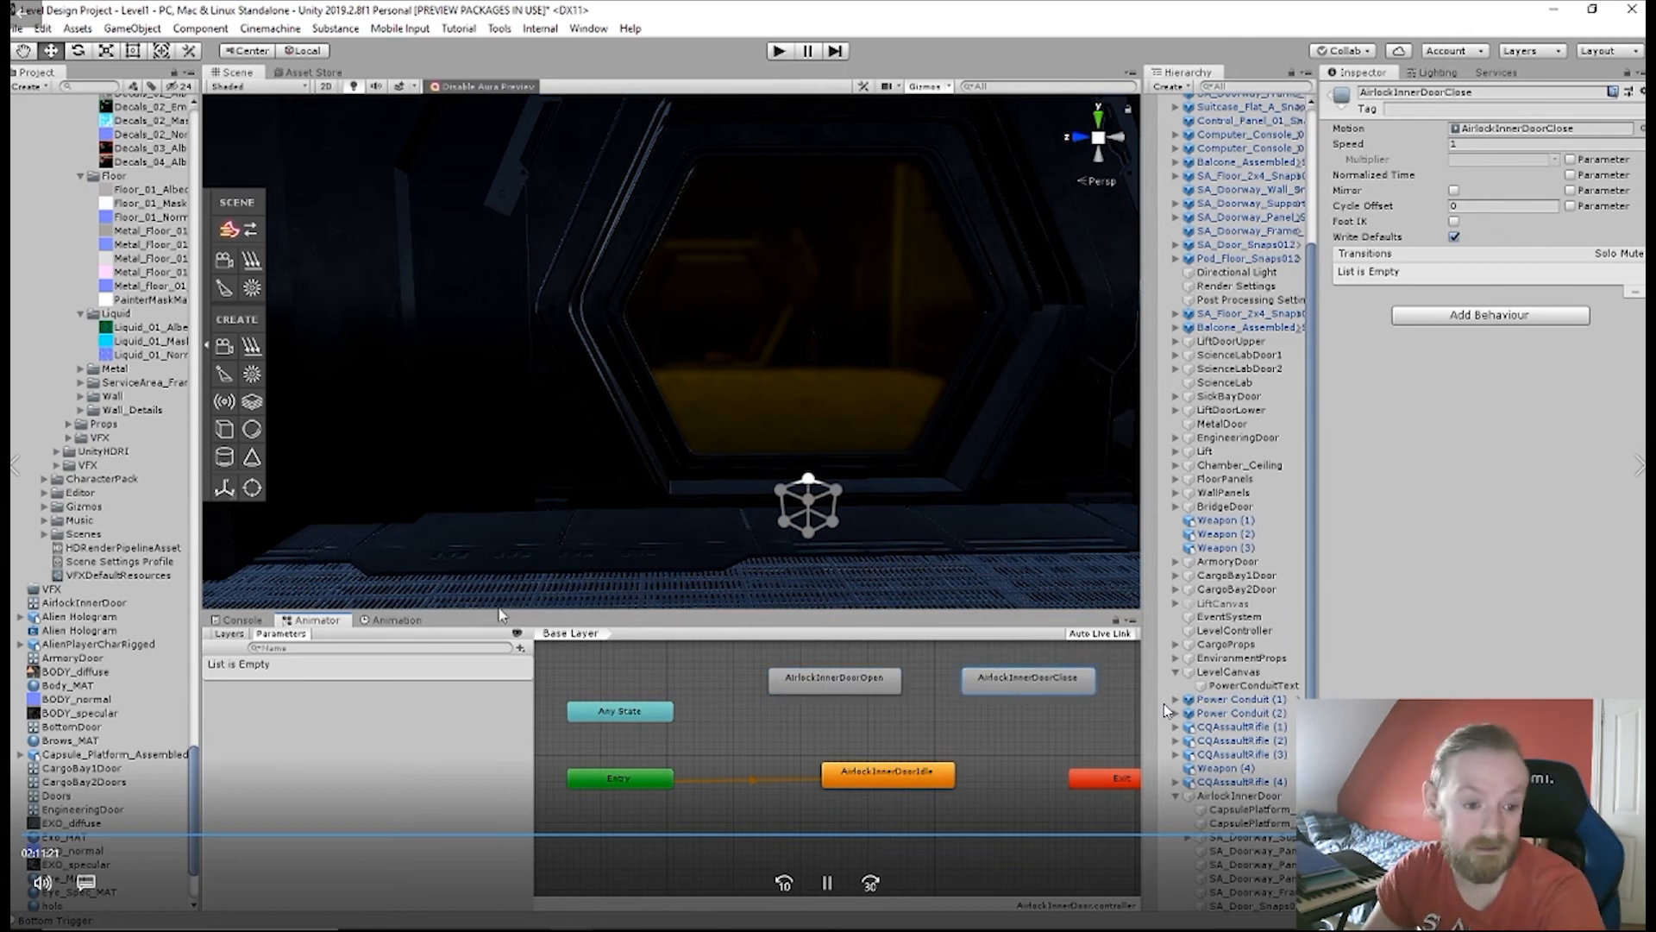
# - Add two Bool parameters named Open and Closed to the AirlockInnerDoor animator controller
pyautogui.click(521, 650)
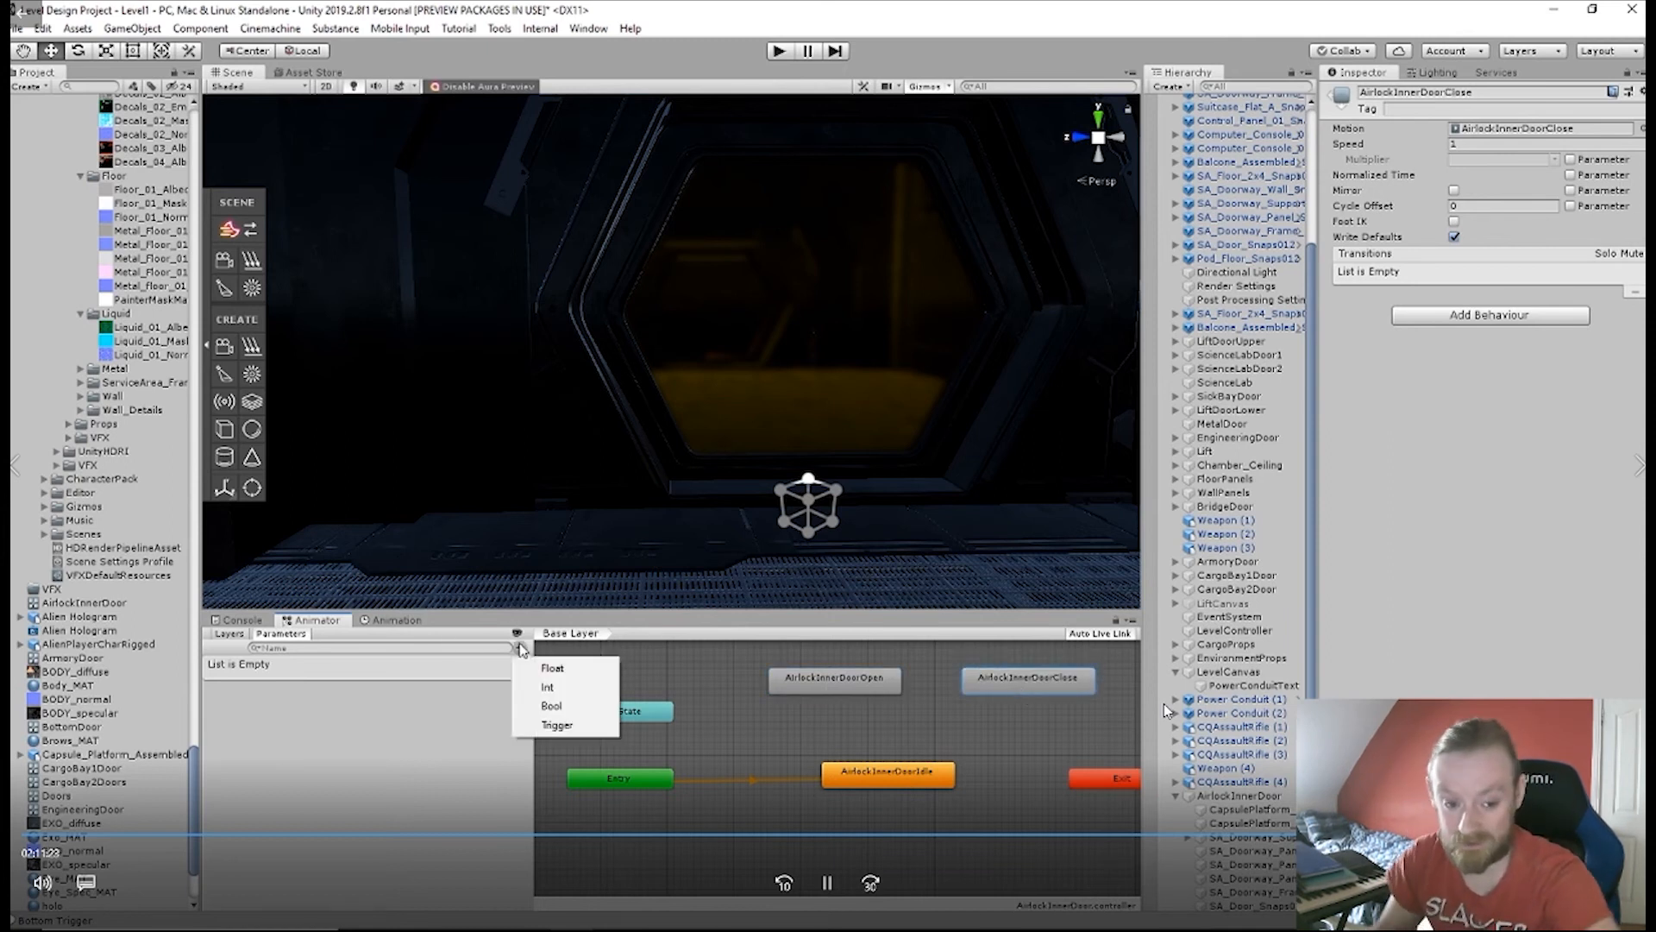
pyautogui.click(560, 708)
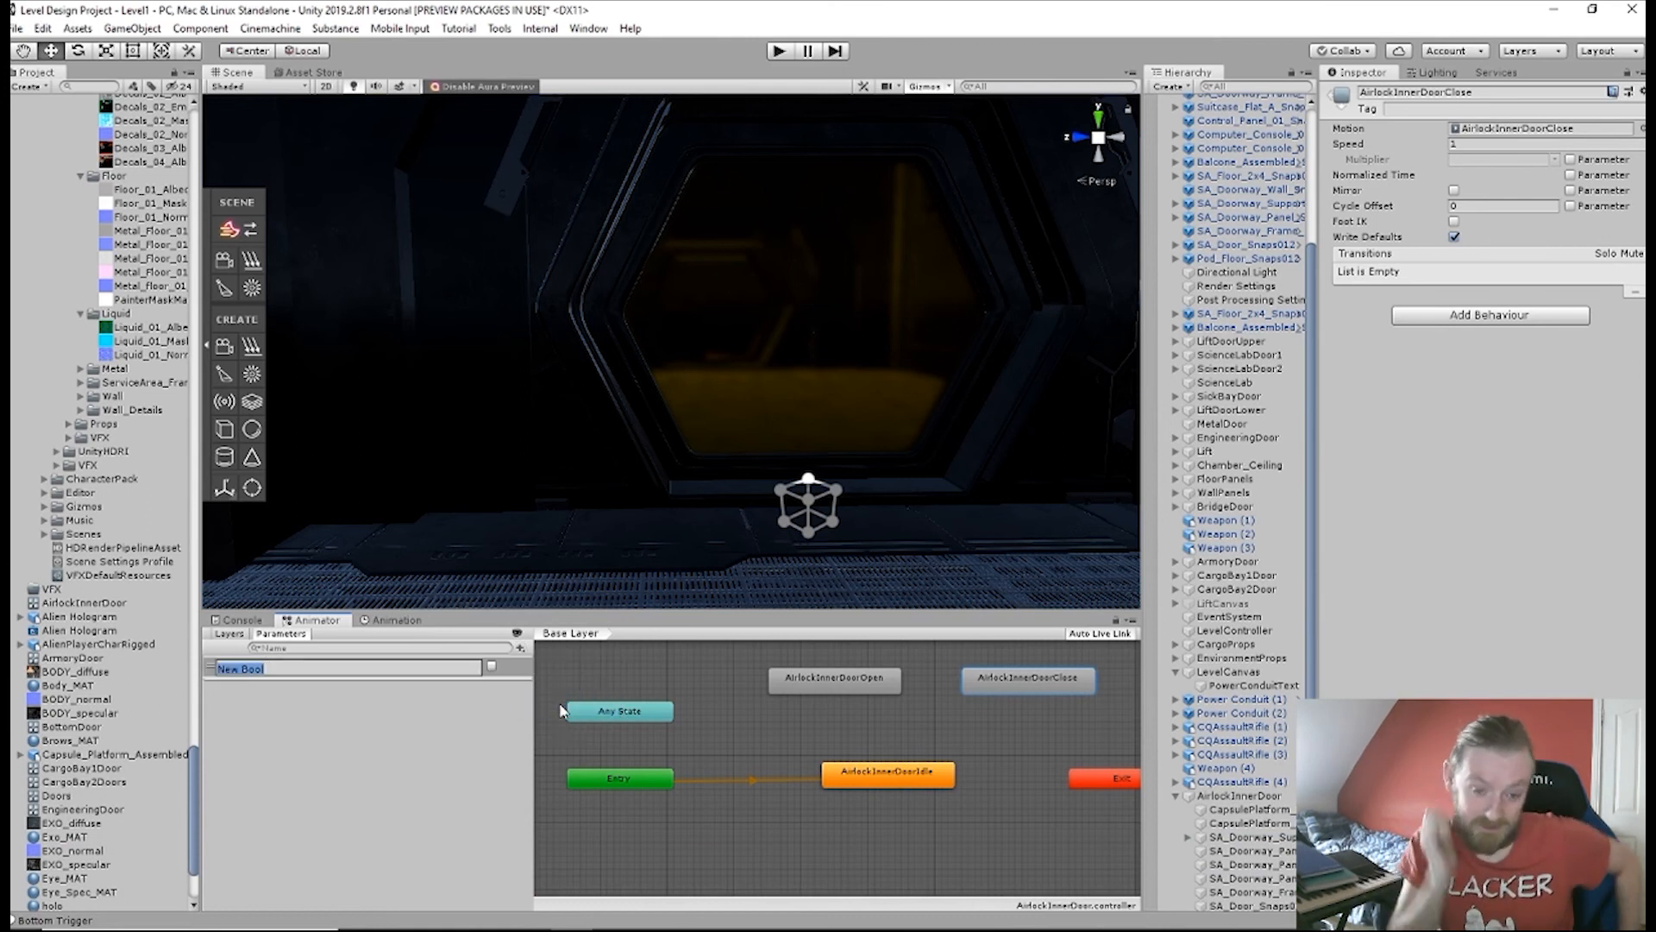
pyautogui.write('Open')
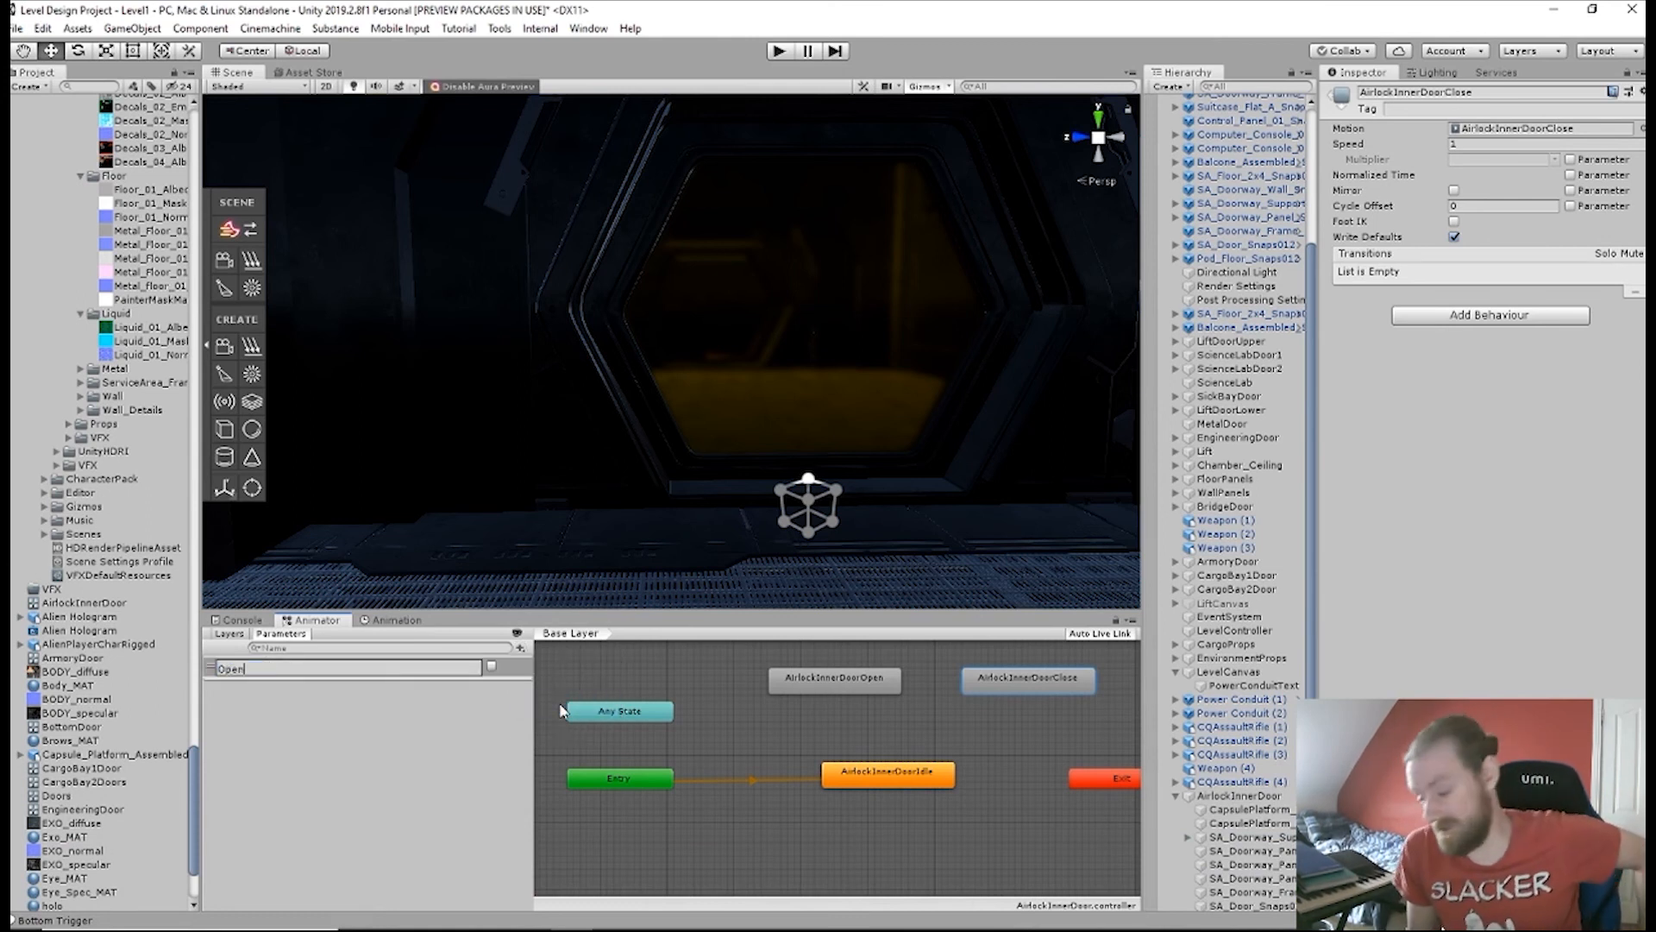
pyautogui.press('Return')
pyautogui.click(521, 650)
pyautogui.click(551, 703)
pyautogui.write('Closed')
pyautogui.press('Return')
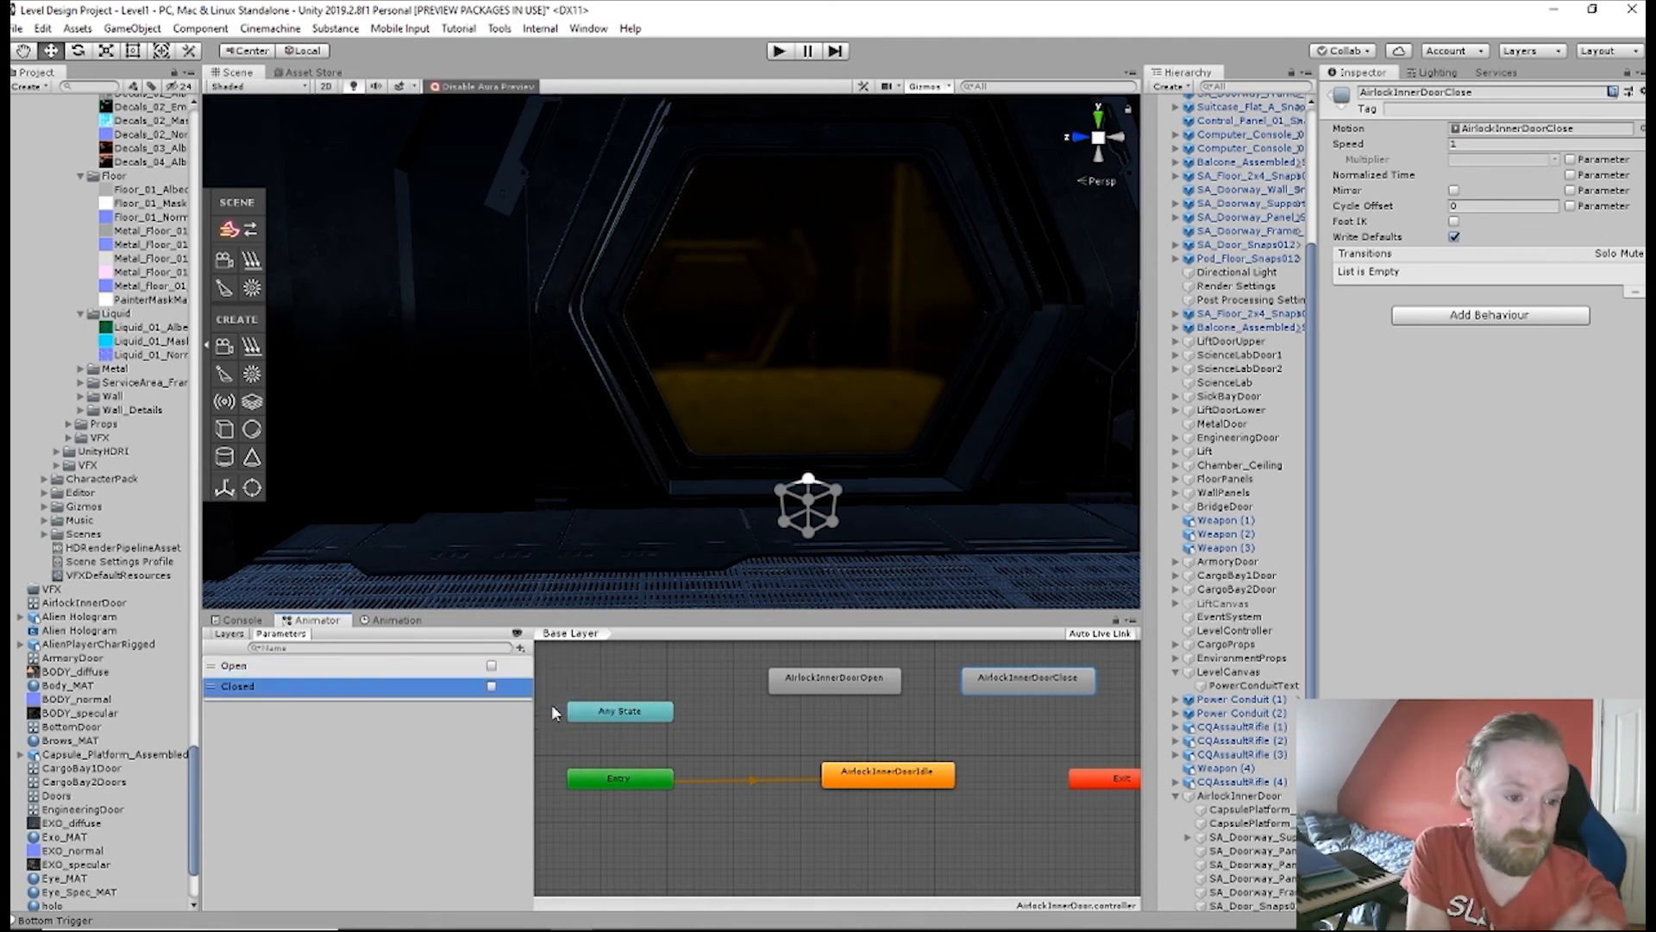
# - Create a transition from AirlockInnerDoorIdle to AirlockInnerDoorOpen with Has Exit Time off and the condition Open true
pyautogui.click(905, 778)
pyautogui.rightClick(906, 777)
pyautogui.click(945, 784)
pyautogui.click(844, 682)
pyautogui.click(865, 726)
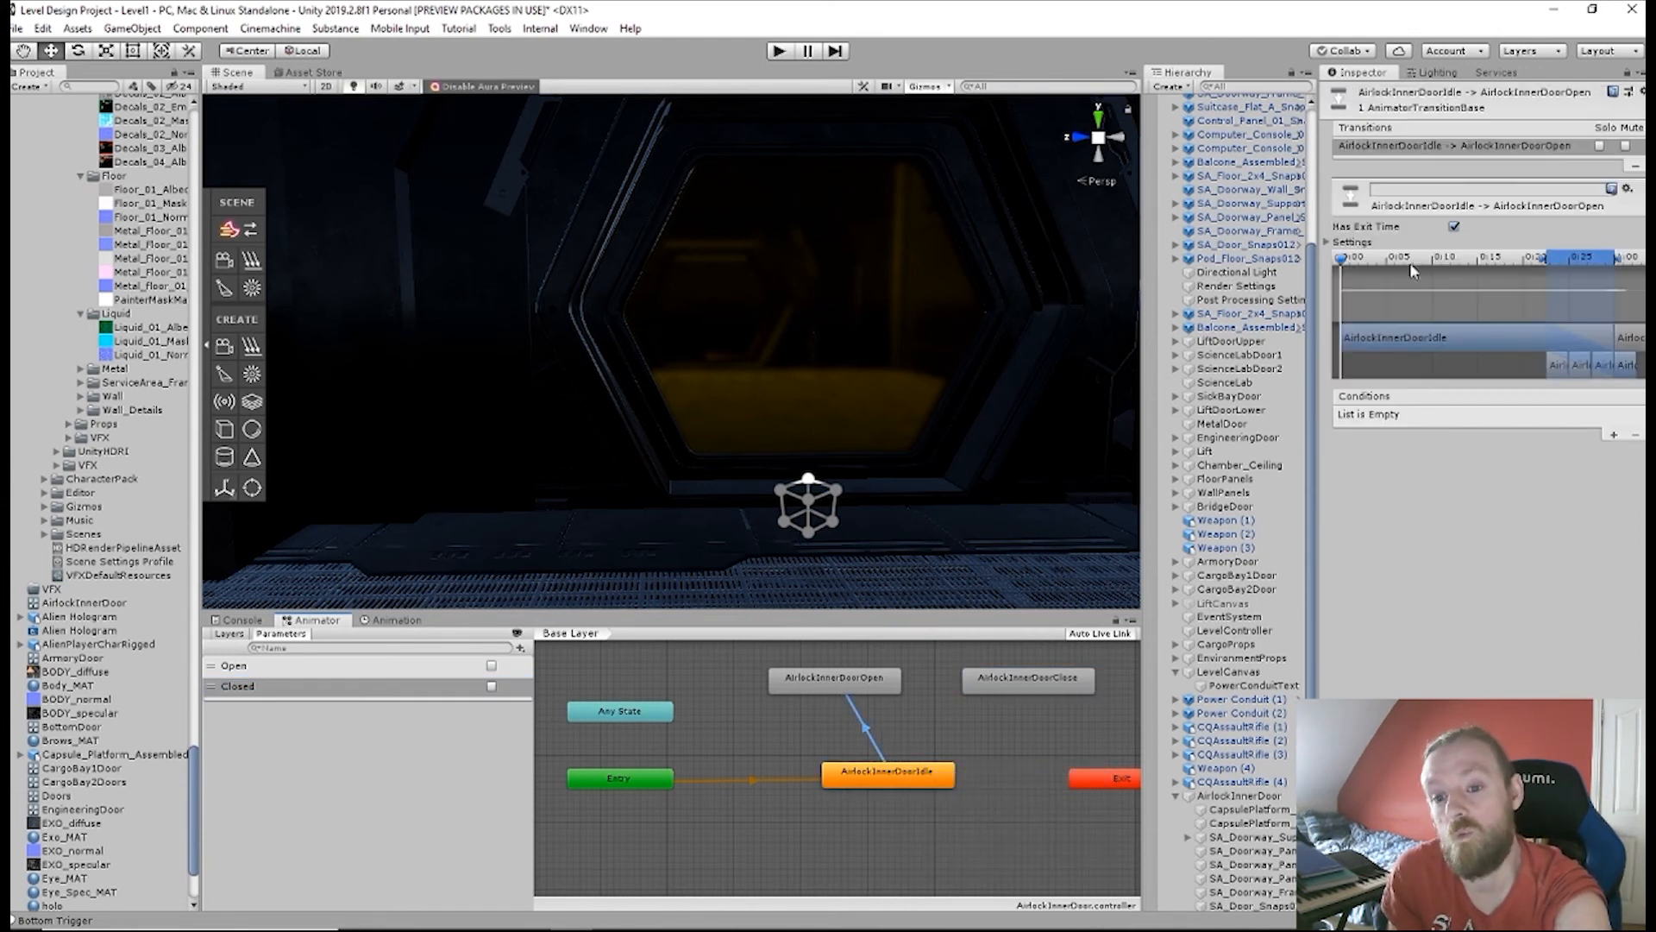
pyautogui.click(1455, 226)
pyautogui.click(1613, 434)
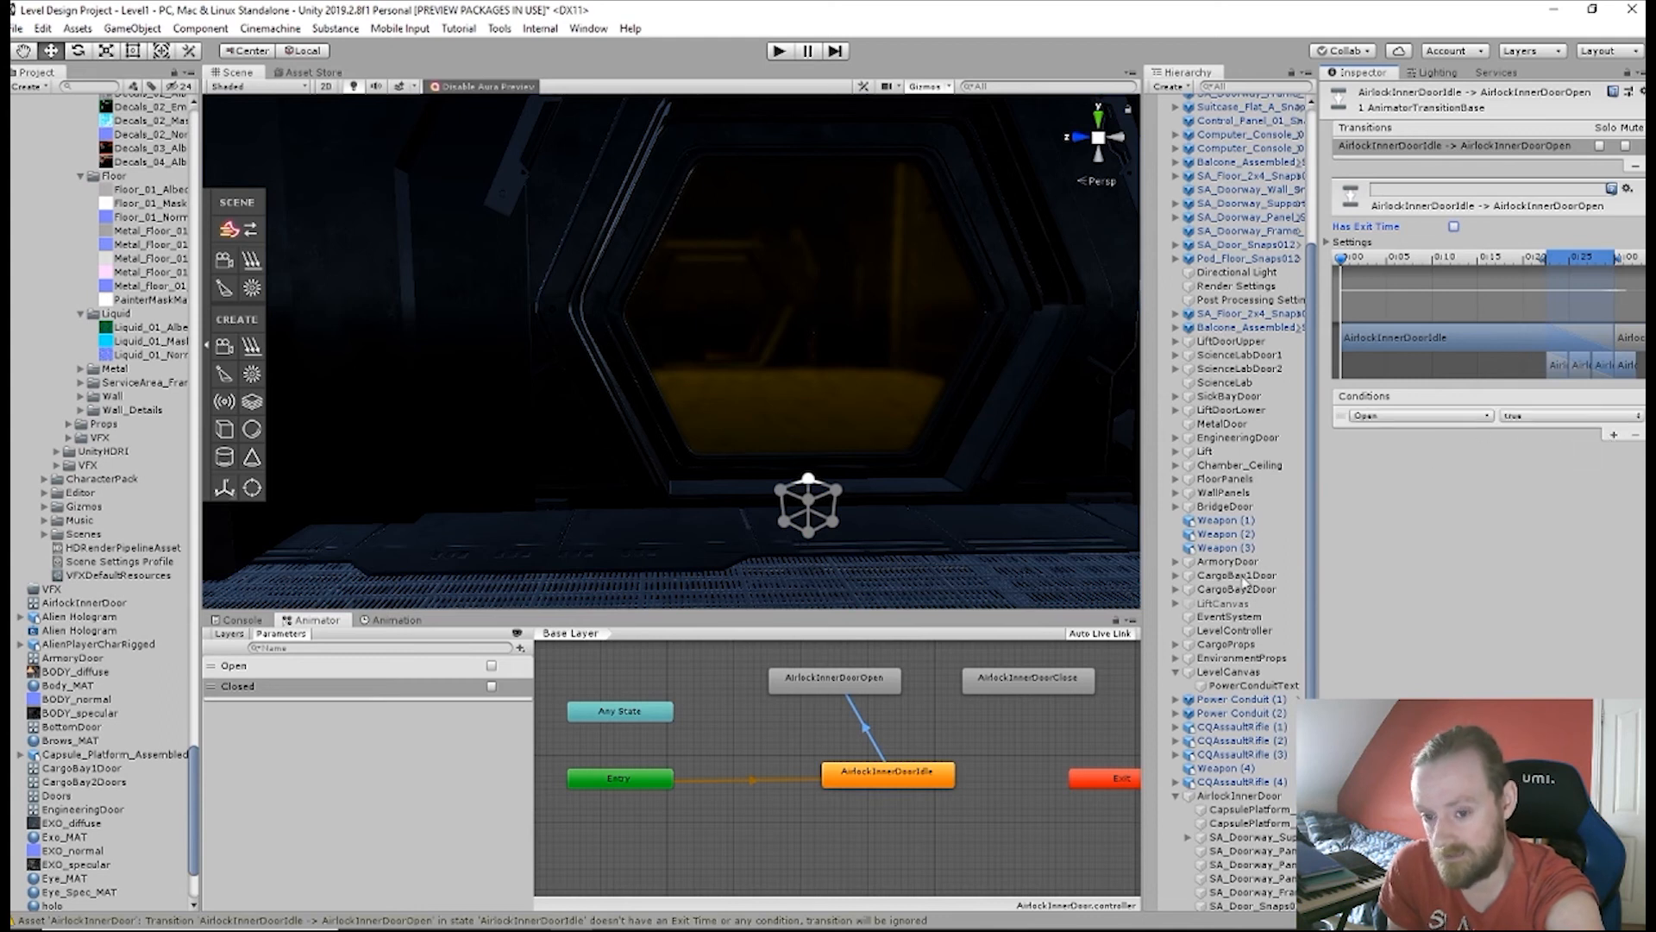
# - Create a transition from AirlockInnerDoorOpen to AirlockInnerDoorClose with Has Exit Time off and the condition Closed true
pyautogui.rightClick(805, 682)
pyautogui.click(863, 685)
pyautogui.click(1026, 690)
pyautogui.click(1454, 227)
pyautogui.click(1617, 439)
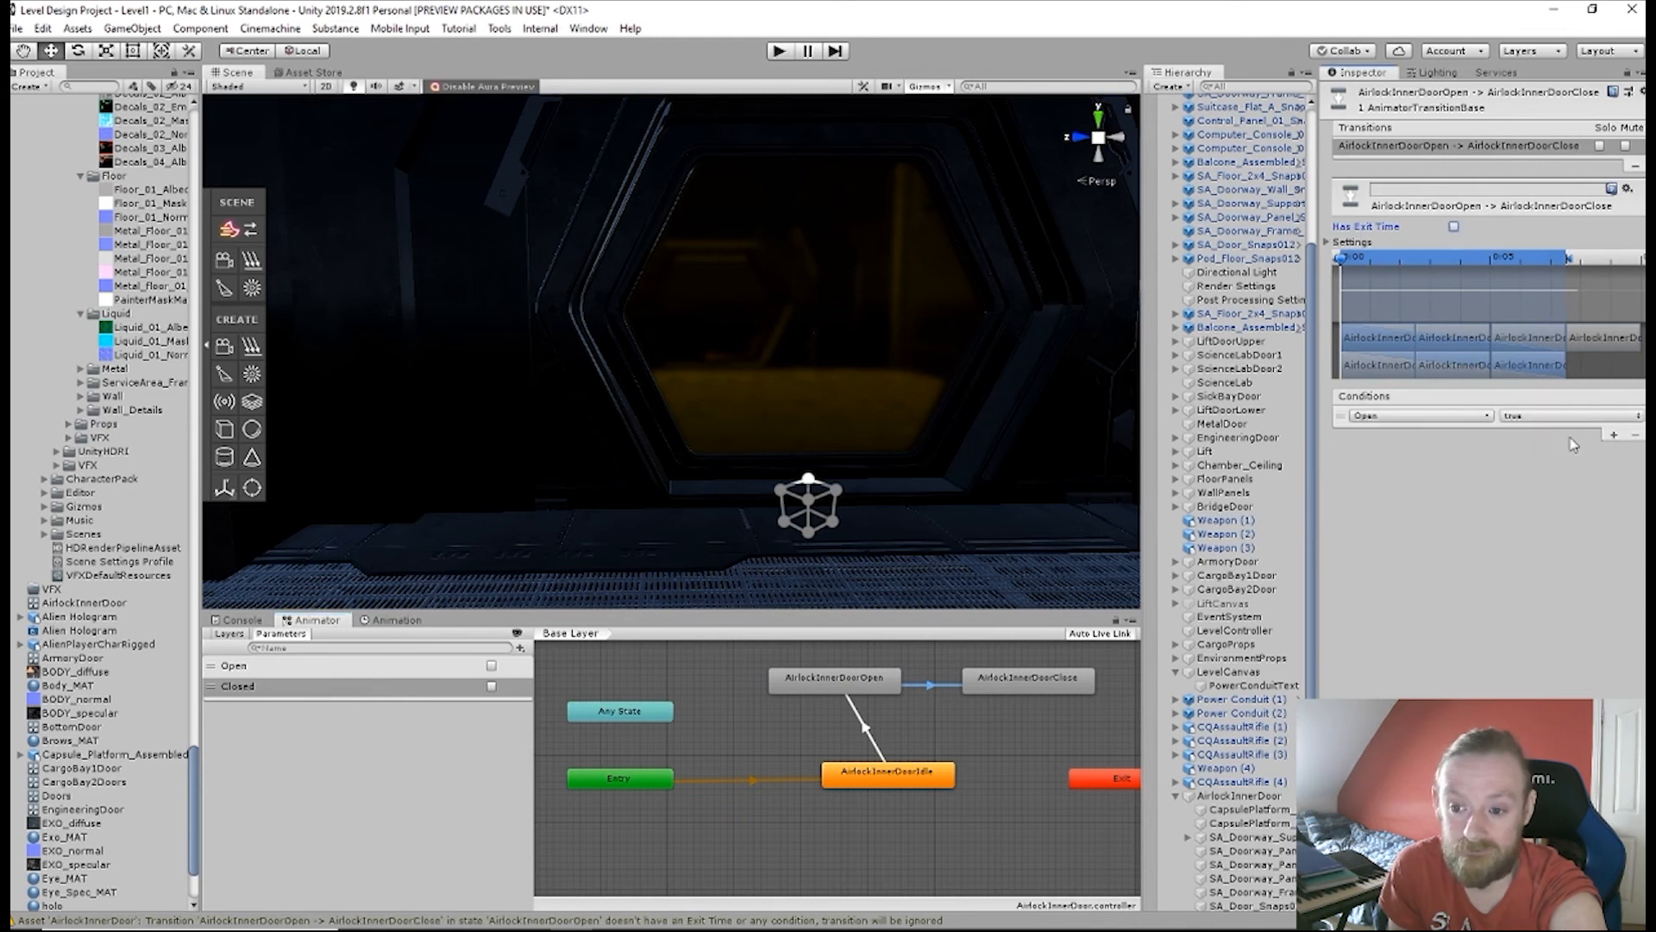
pyautogui.click(1466, 416)
pyautogui.click(1390, 488)
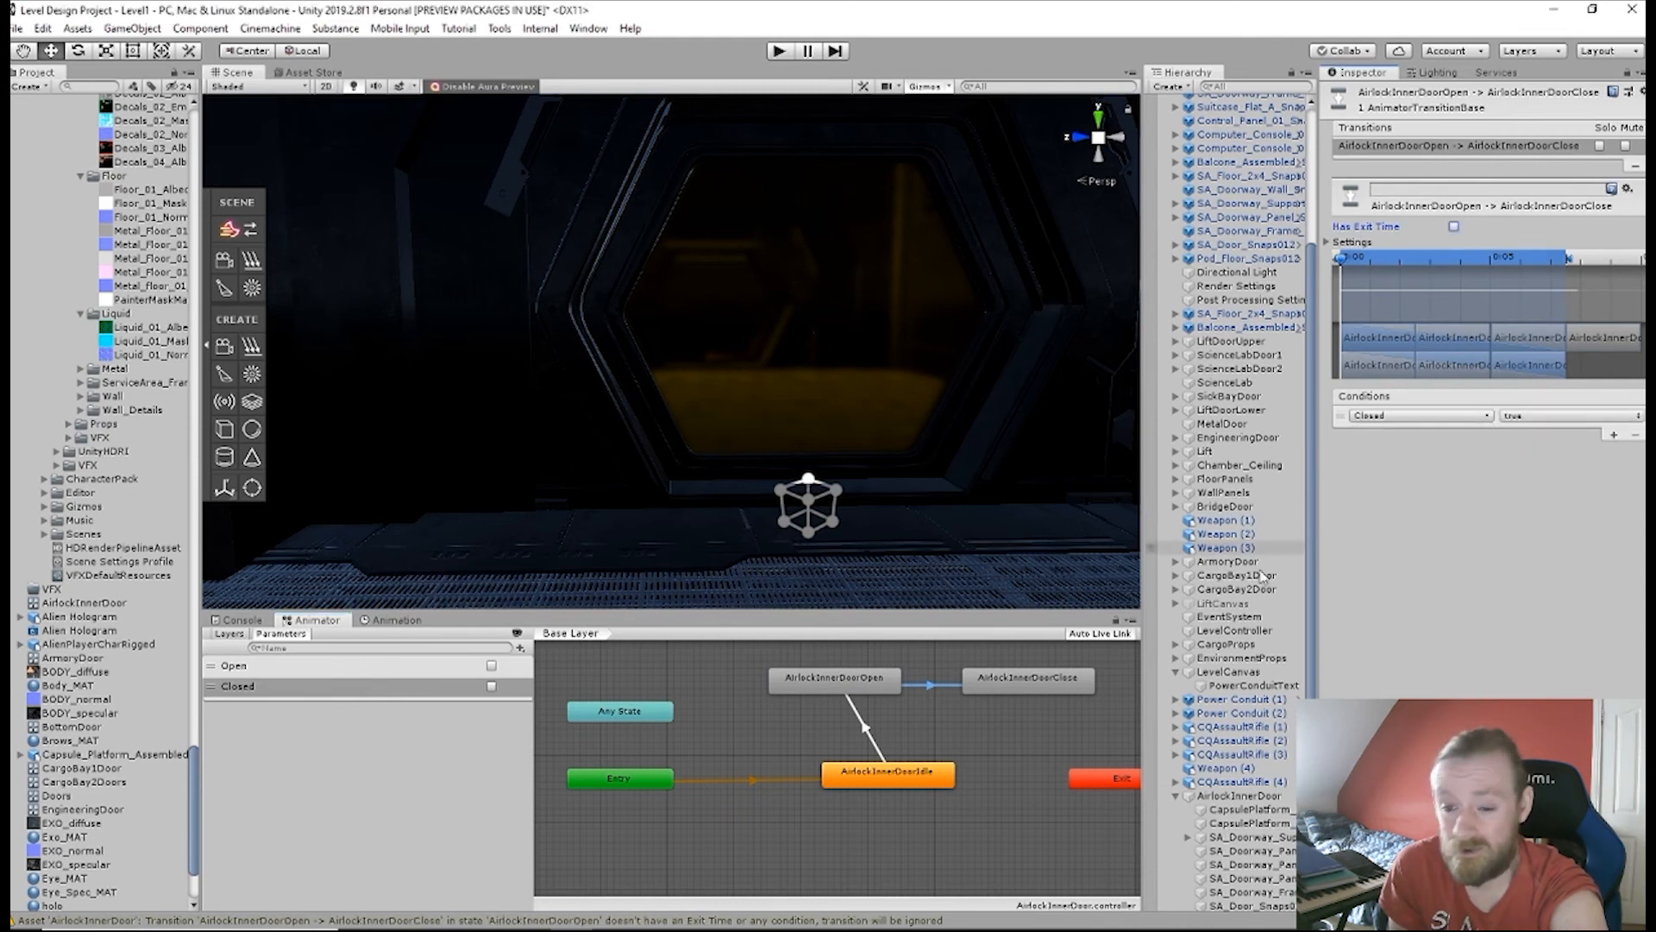
# - Create a transition from AirlockInnerDoorClose back to AirlockInnerDoorIdle with the condition Closed true
pyautogui.rightClick(1006, 681)
pyautogui.click(1071, 688)
pyautogui.click(935, 775)
pyautogui.click(957, 721)
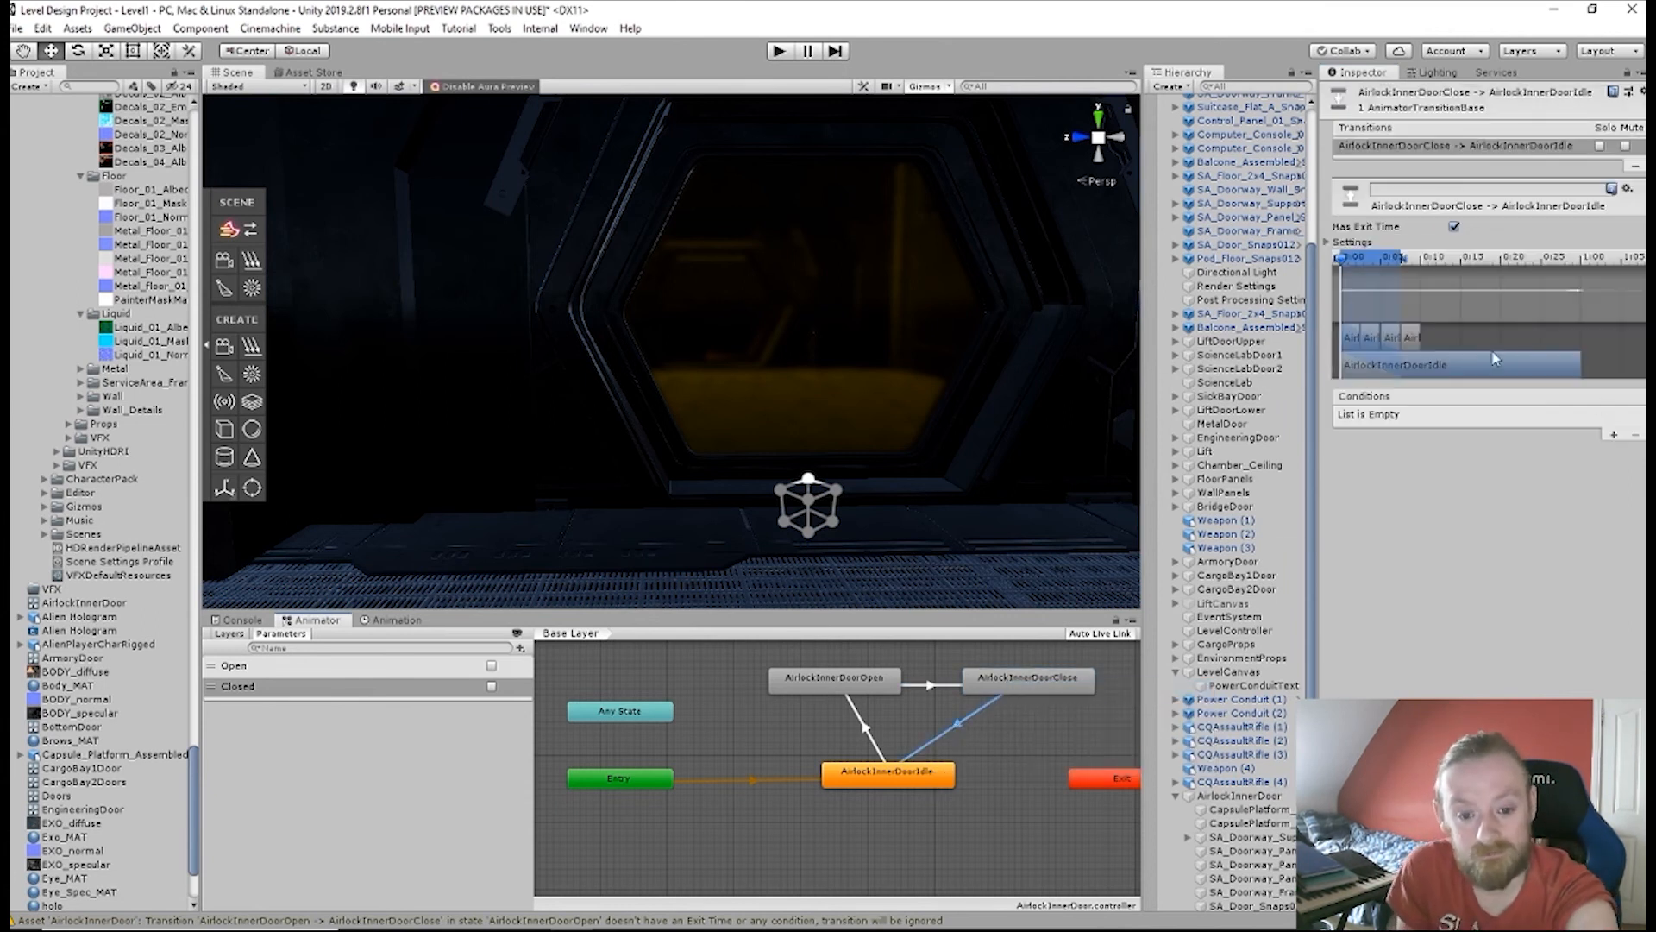
pyautogui.click(1614, 435)
pyautogui.click(1479, 417)
pyautogui.click(1414, 488)
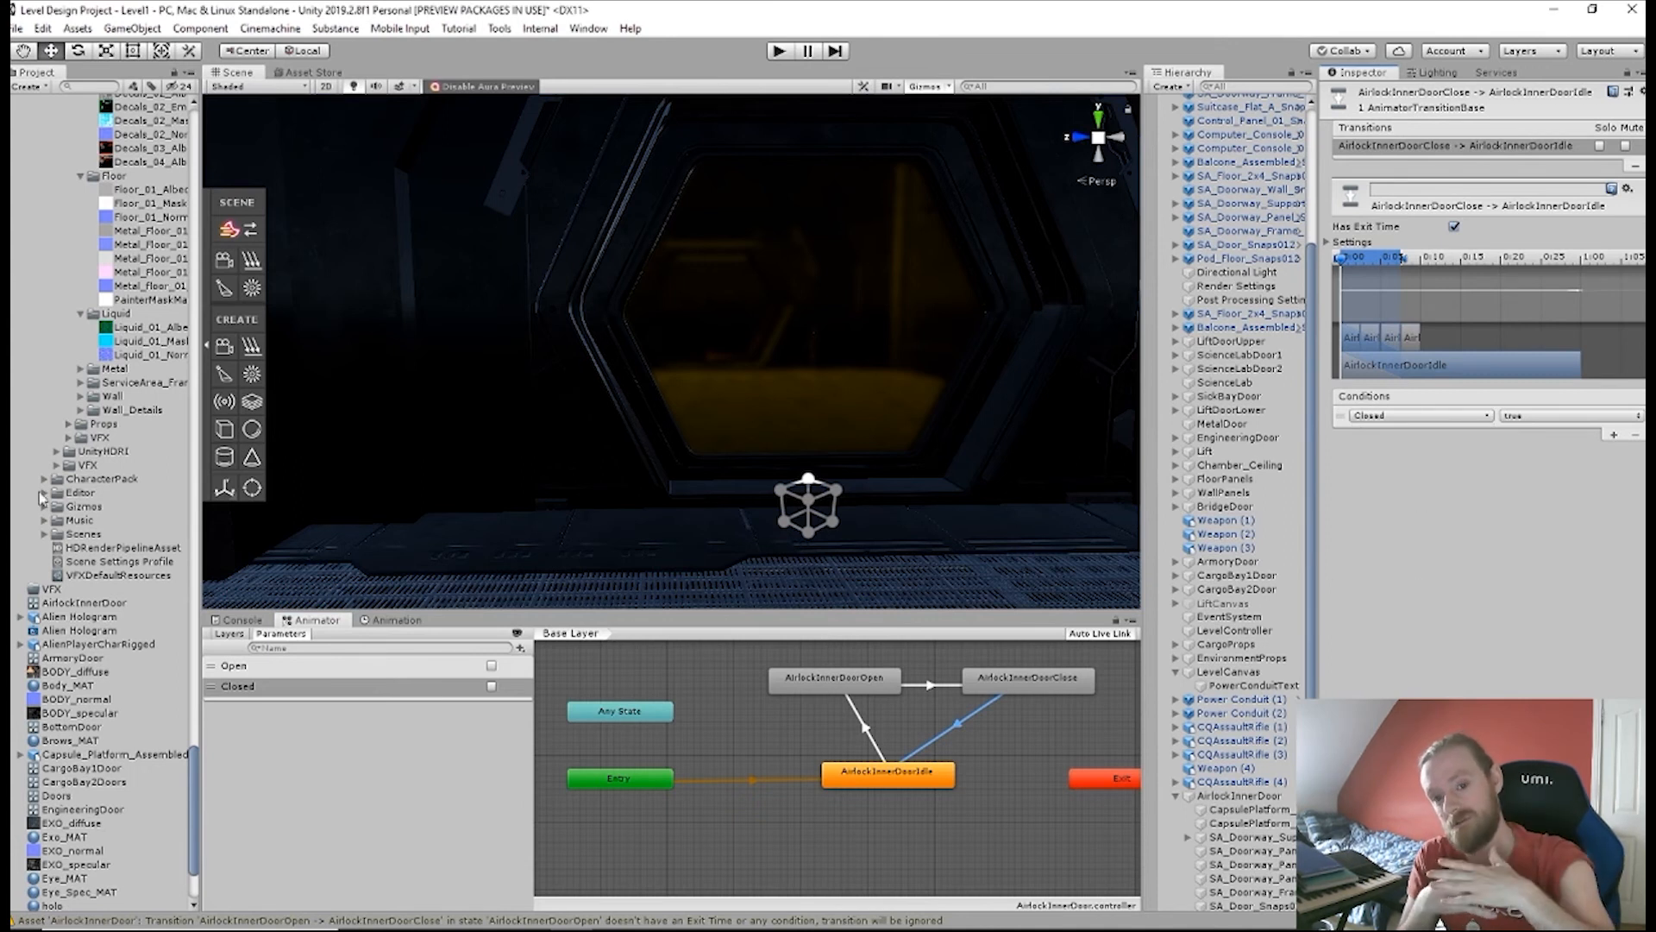
# - Turn off Loop Time on the AirlockInnerDoorClose and AirlockInnerDoorOpen animation clips
pyautogui.moveTo(194, 766); pyautogui.dragTo(223, 78)
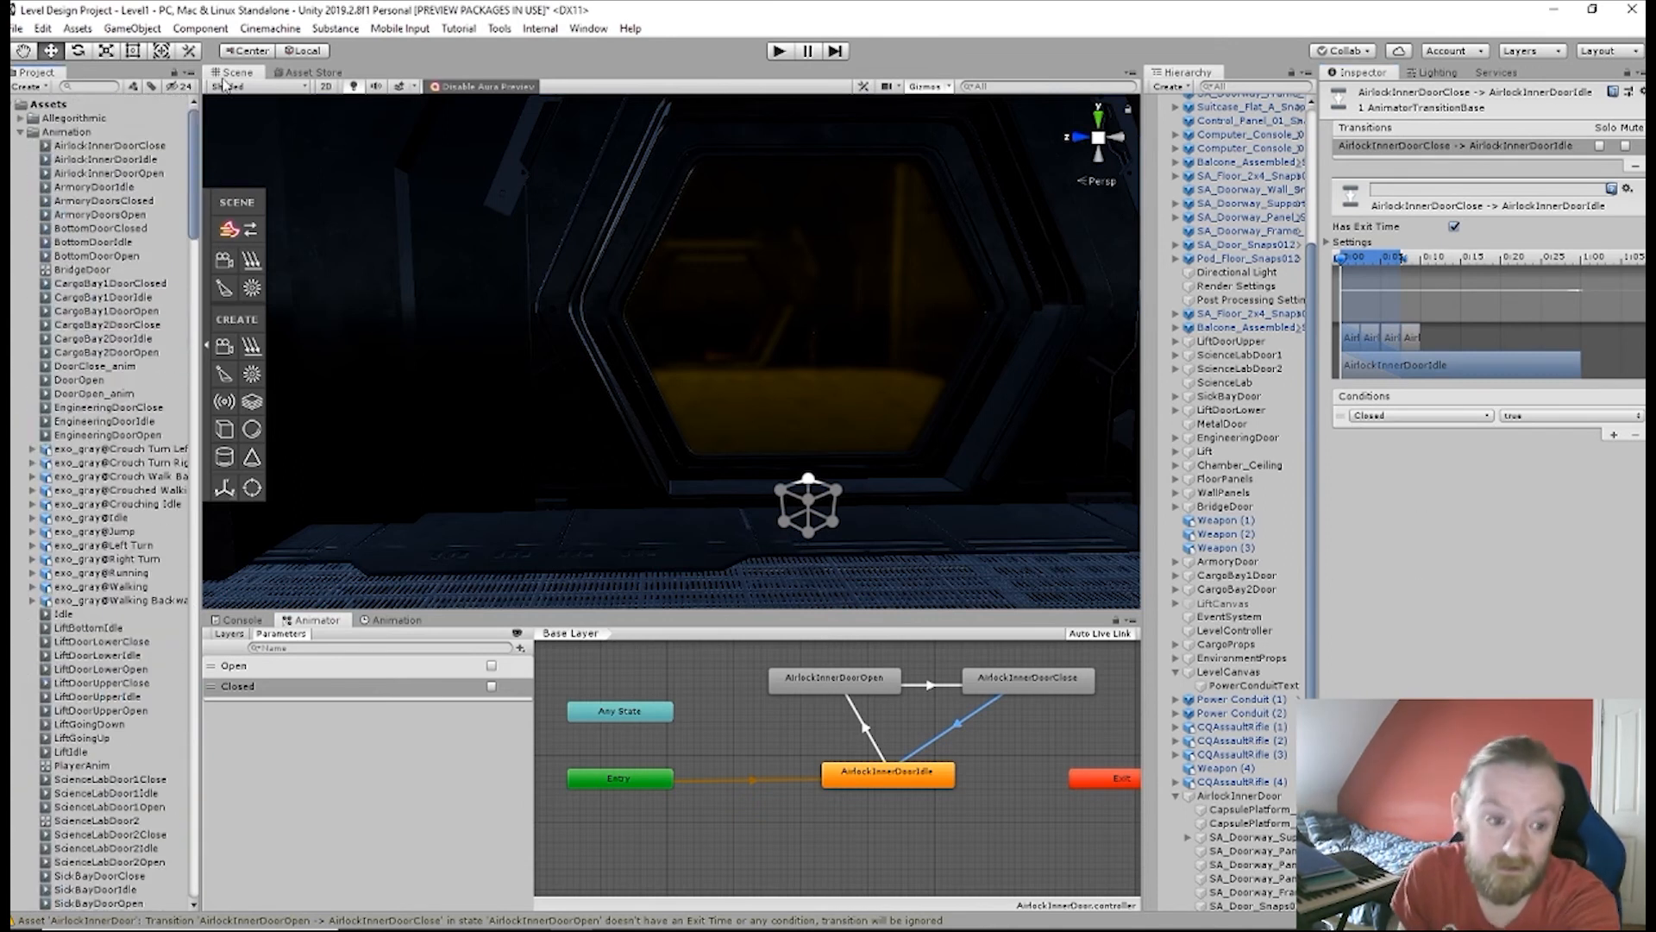
pyautogui.click(117, 148)
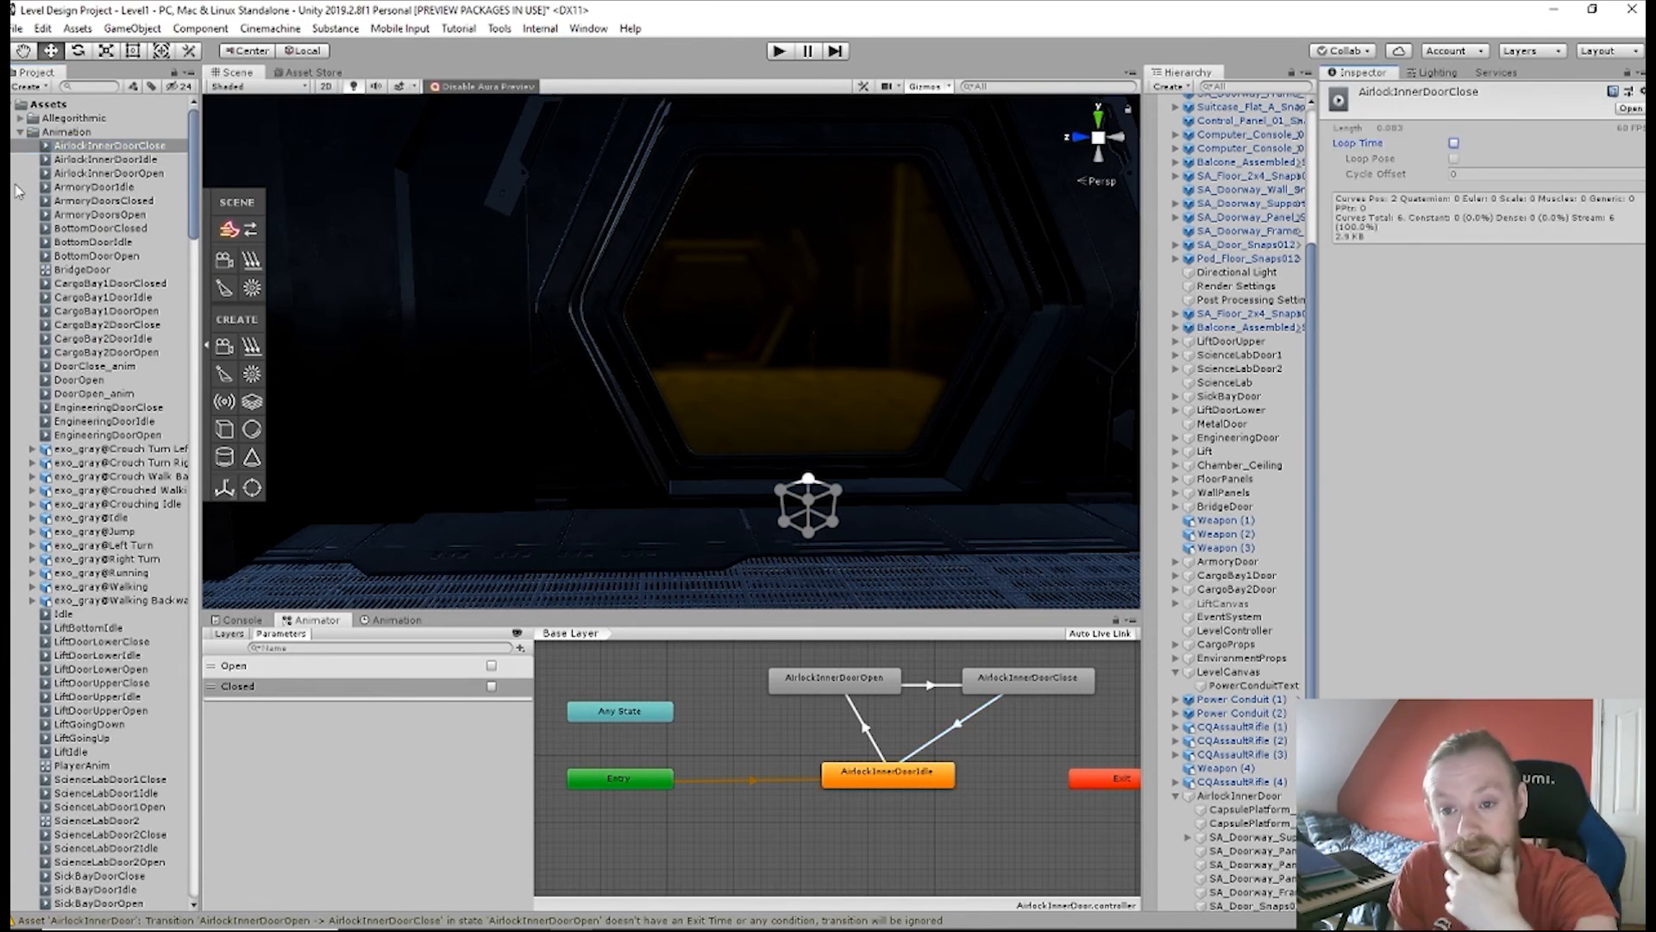
pyautogui.click(132, 173)
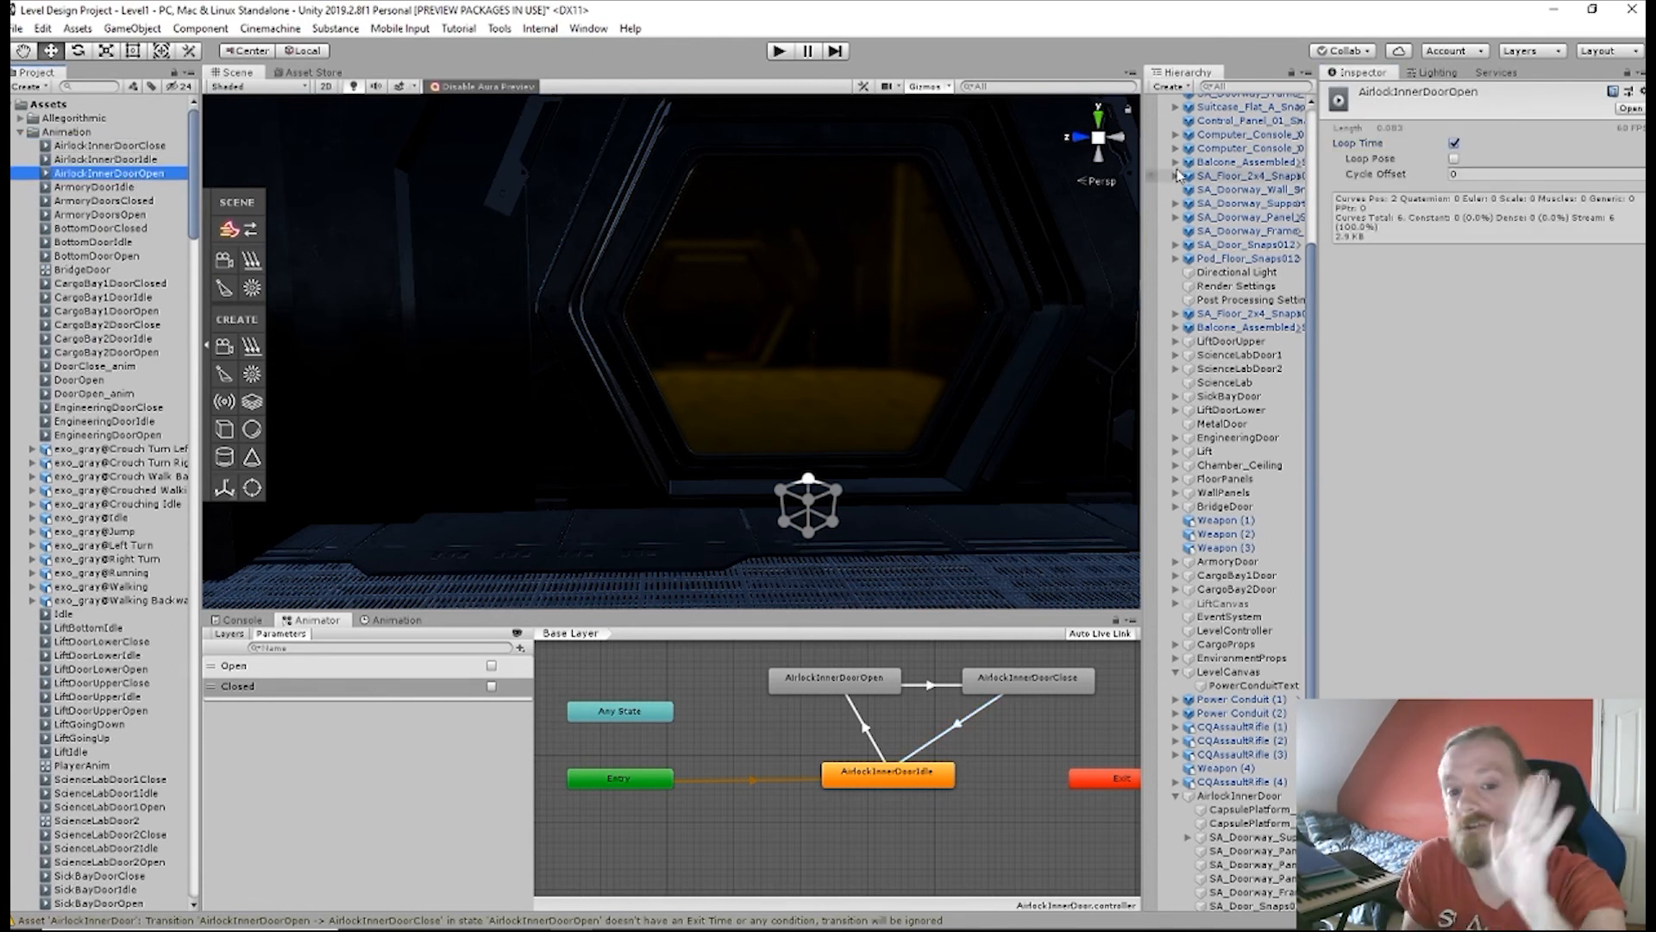
pyautogui.click(1454, 143)
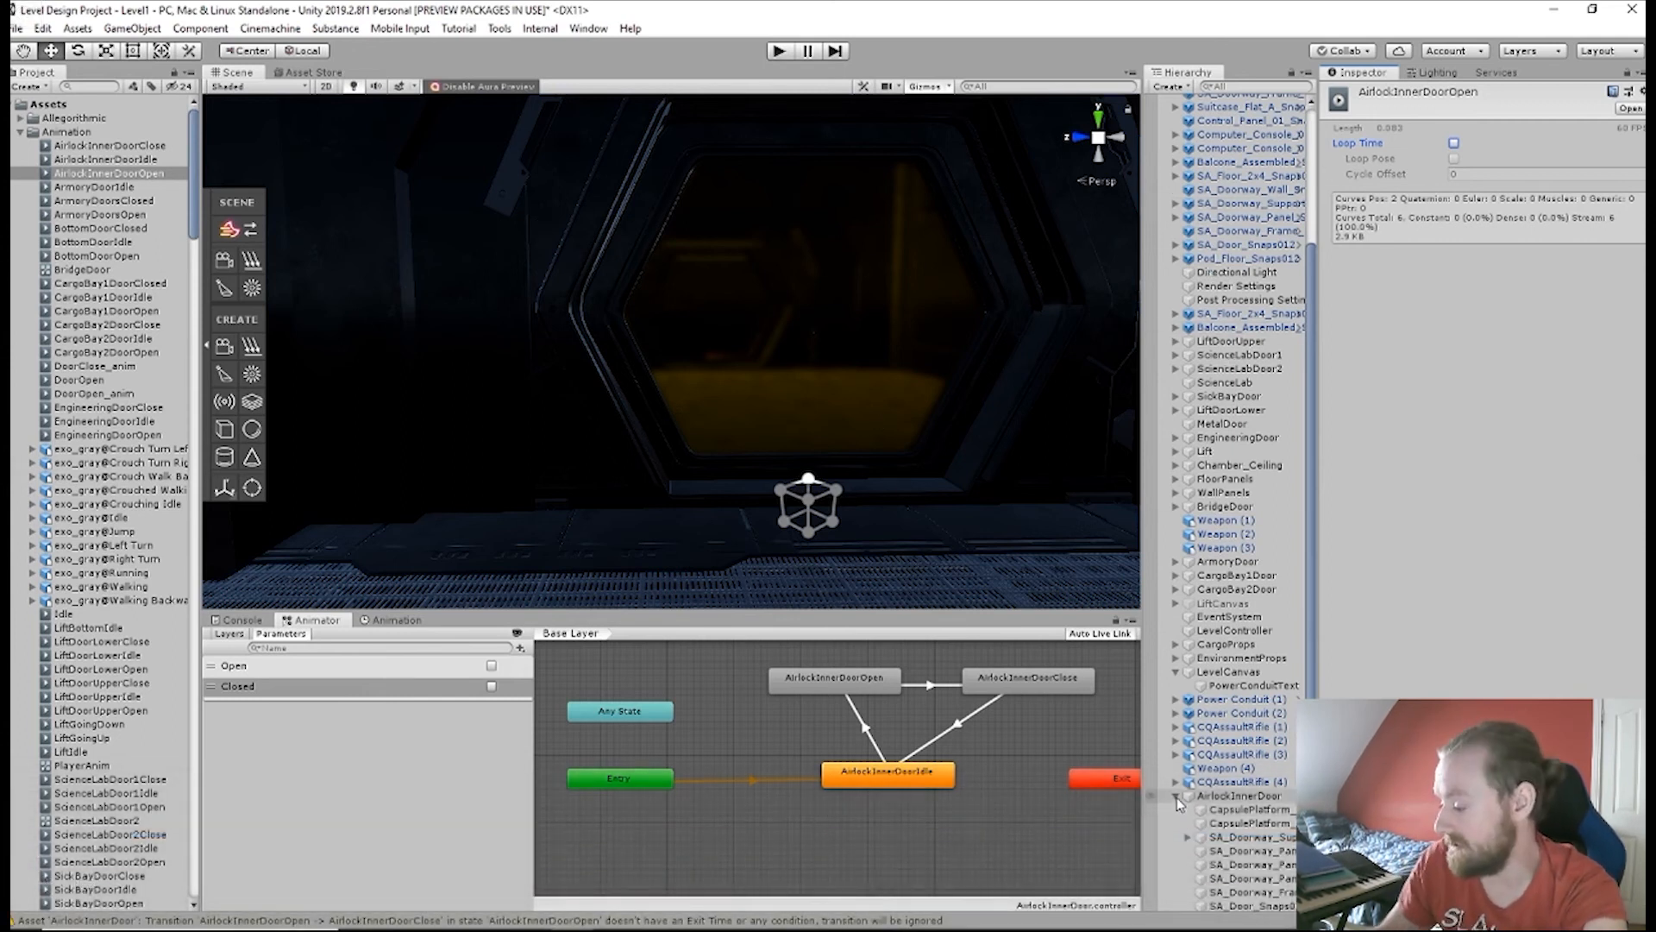
# - Add the Main Doors Controller script component to the AirlockInnerDoor object
pyautogui.click(1177, 797)
pyautogui.click(1228, 907)
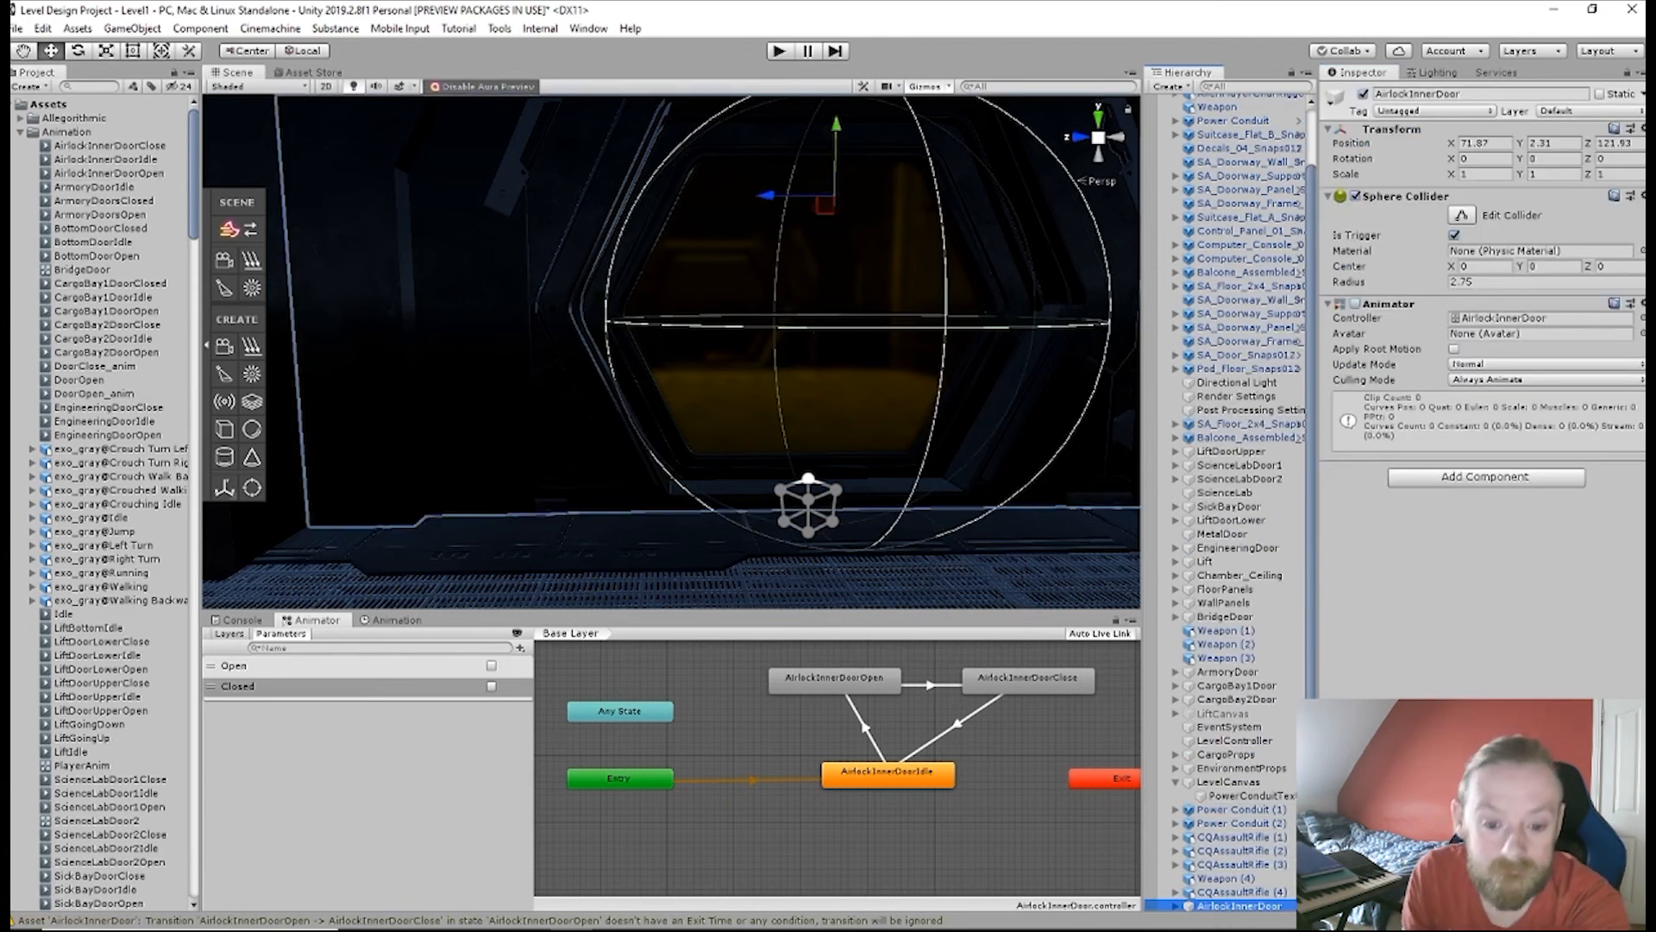
pyautogui.click(1456, 479)
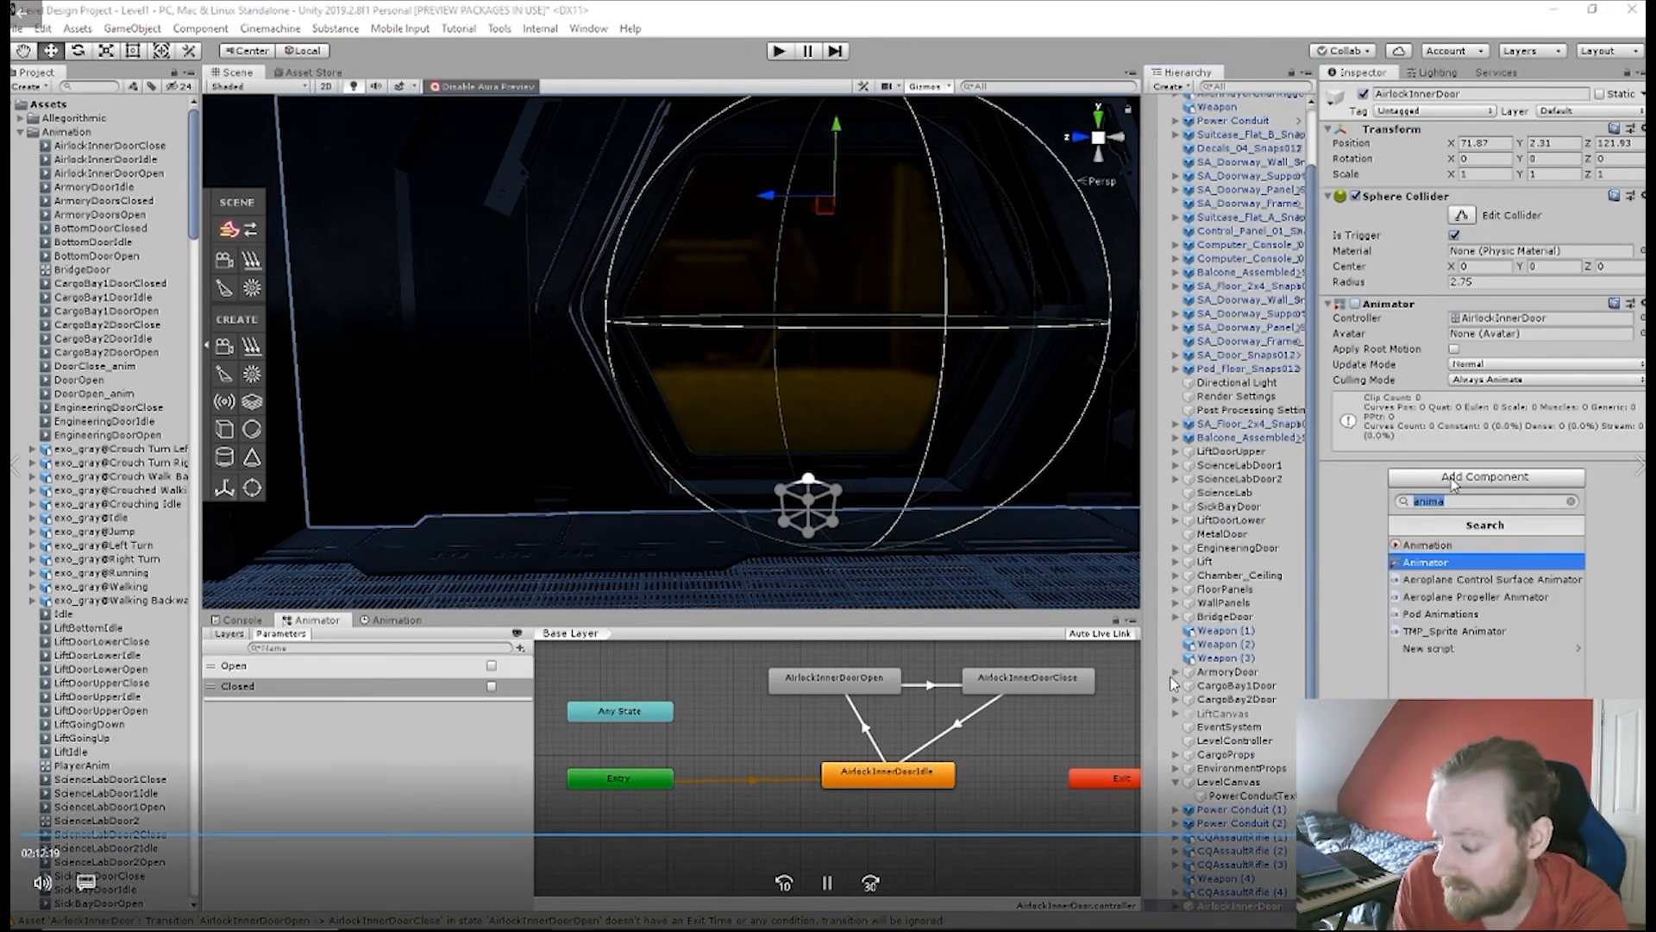
pyautogui.write('mai')
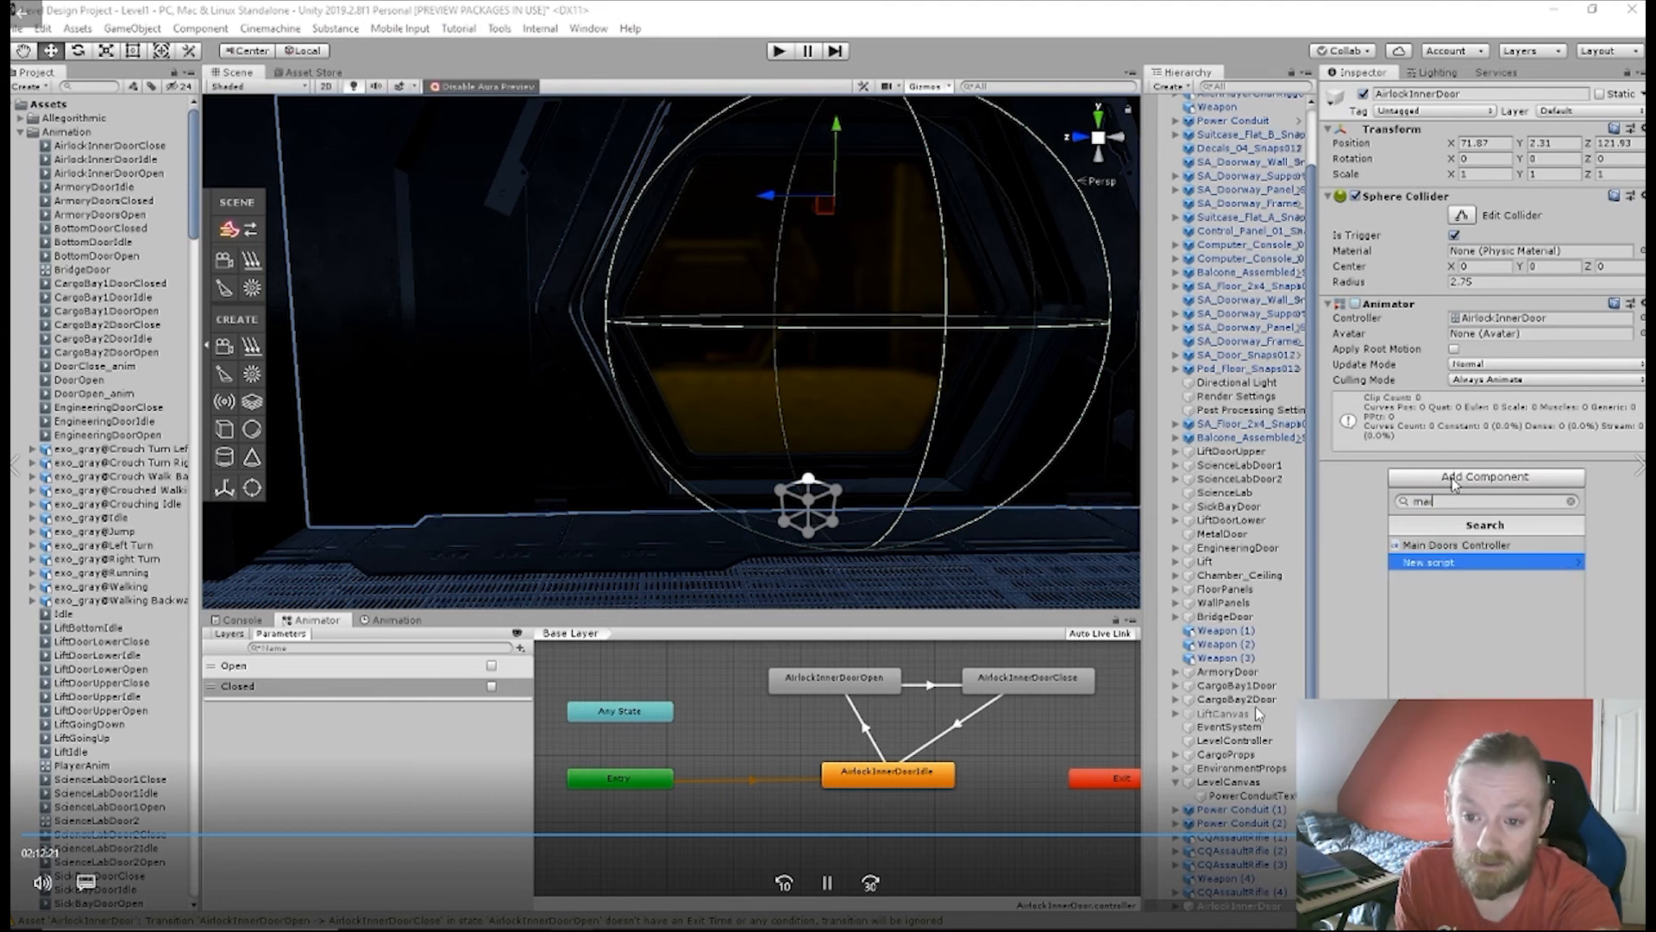
pyautogui.press('Up')
pyautogui.press('Return')
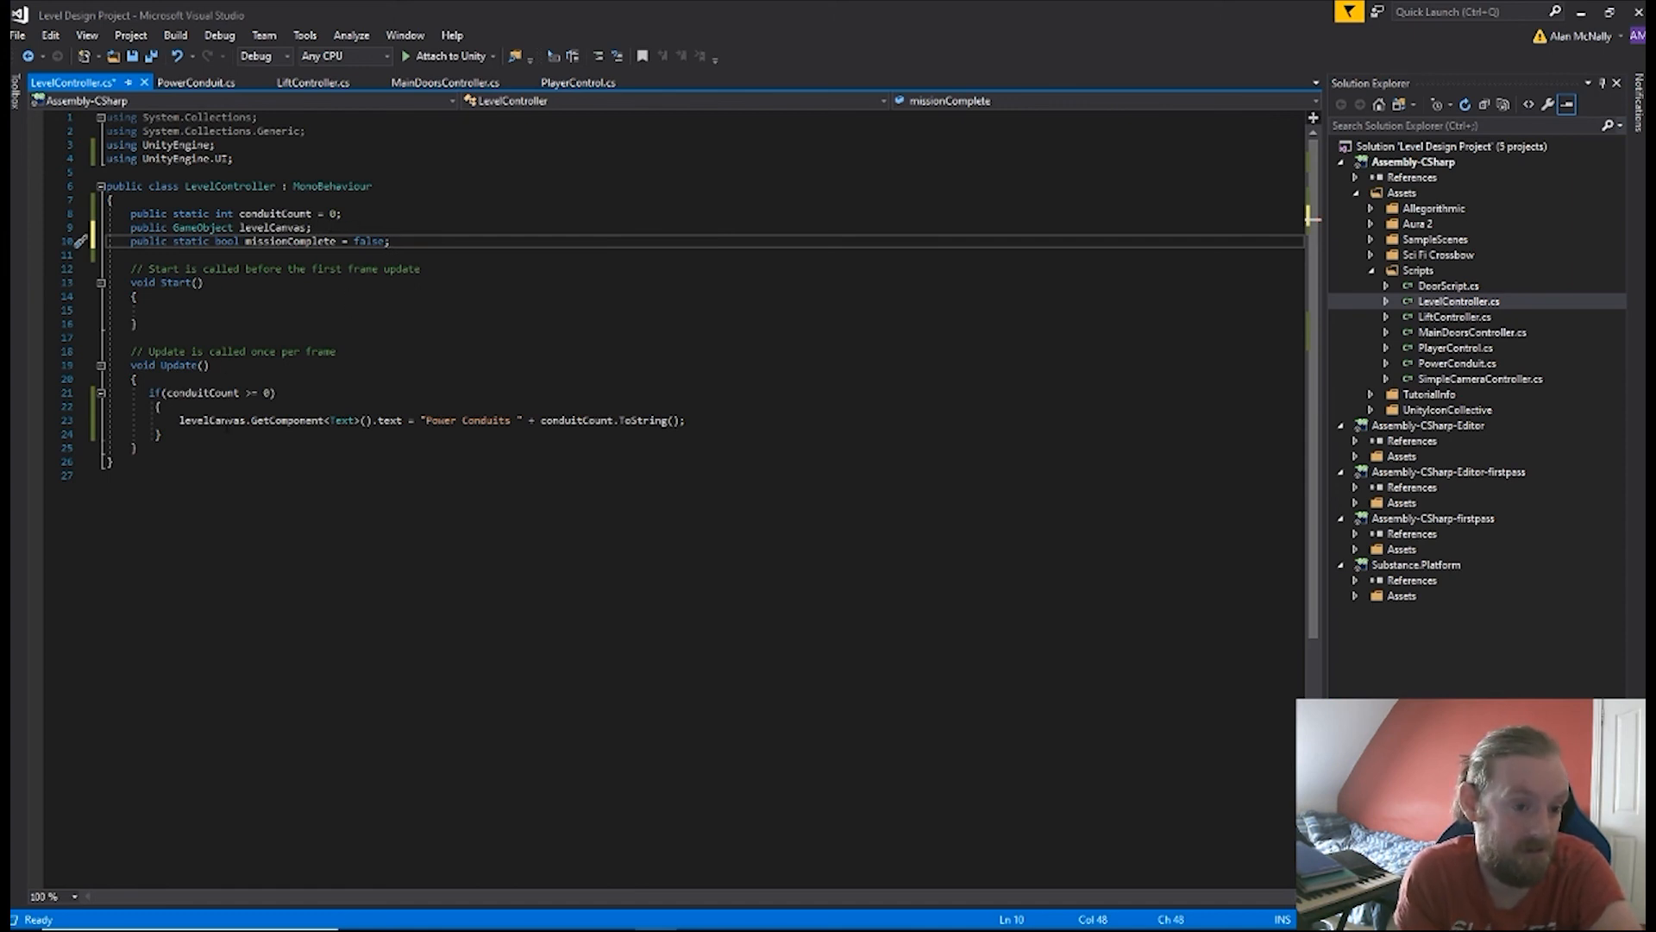
# - In LevelController.cs in Visual Studio, add an if statement testing conduitCount == 3 below the existing check in Update
pyautogui.click(188, 438)
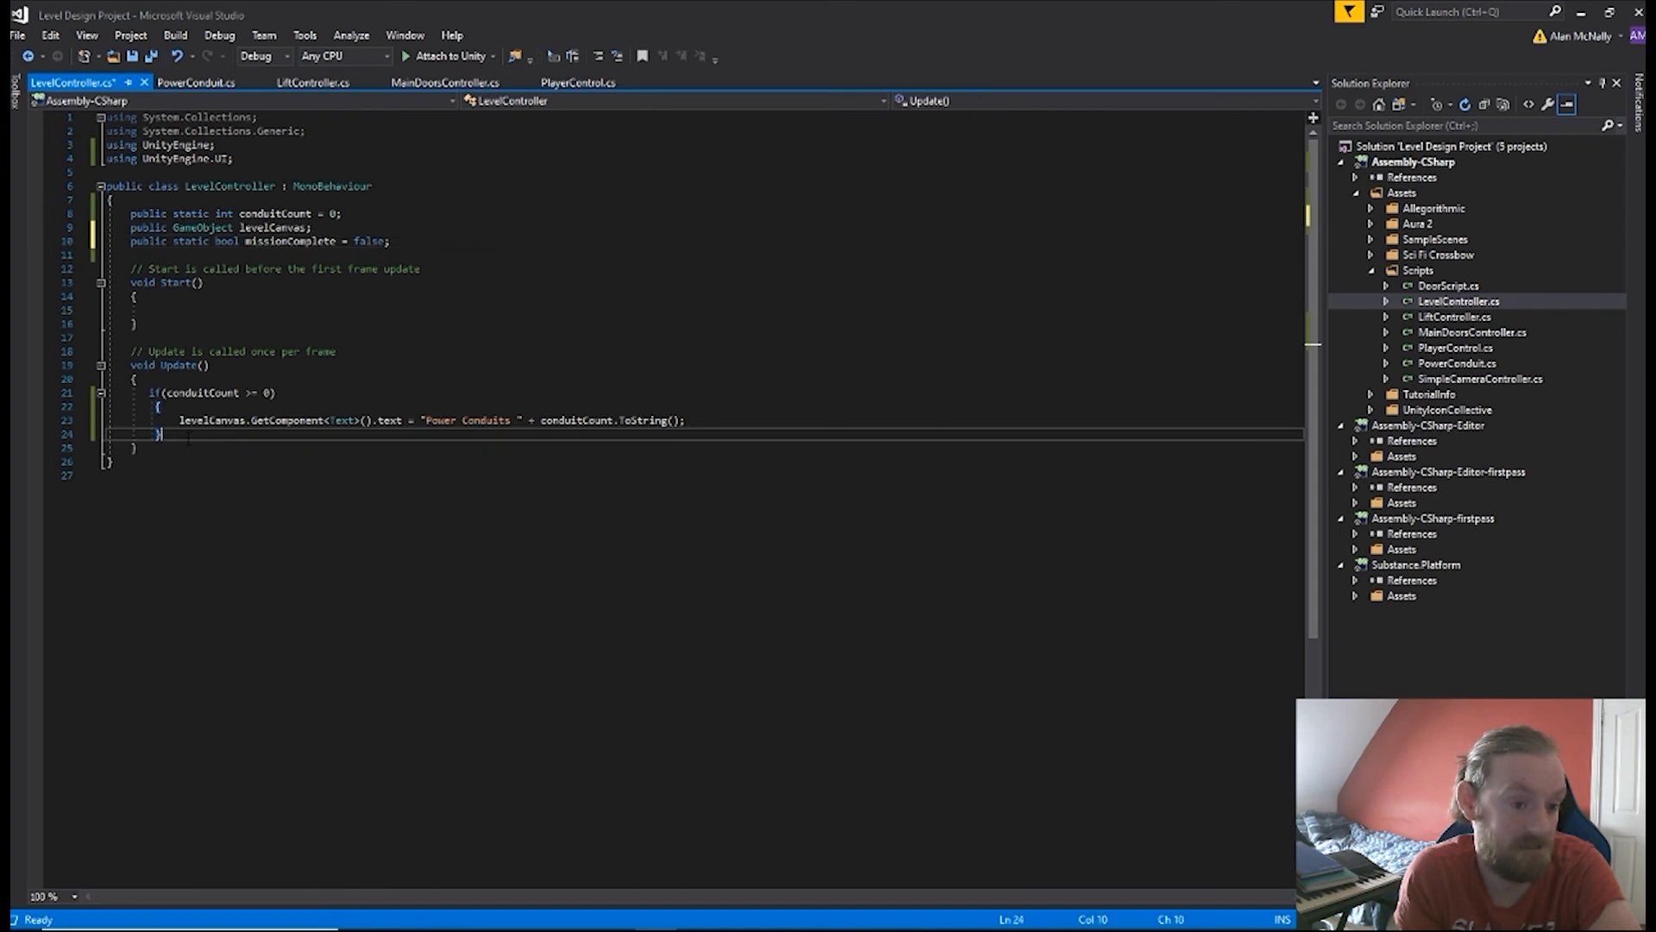
pyautogui.press('Return')
pyautogui.press('Return')
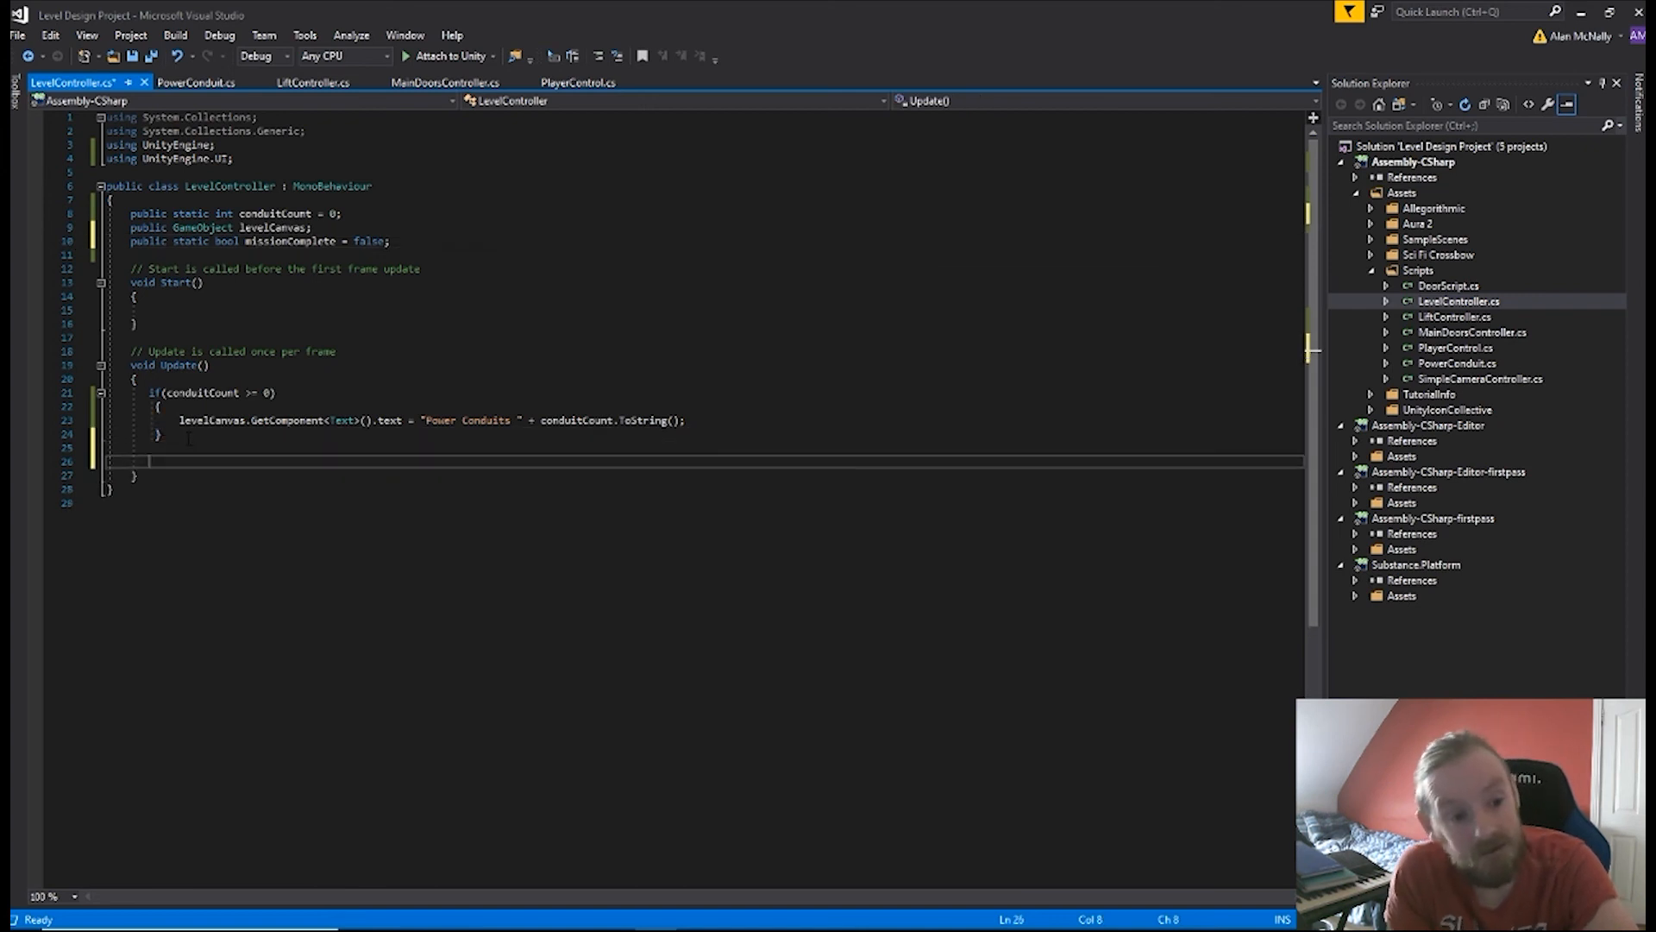
pyautogui.write('if')
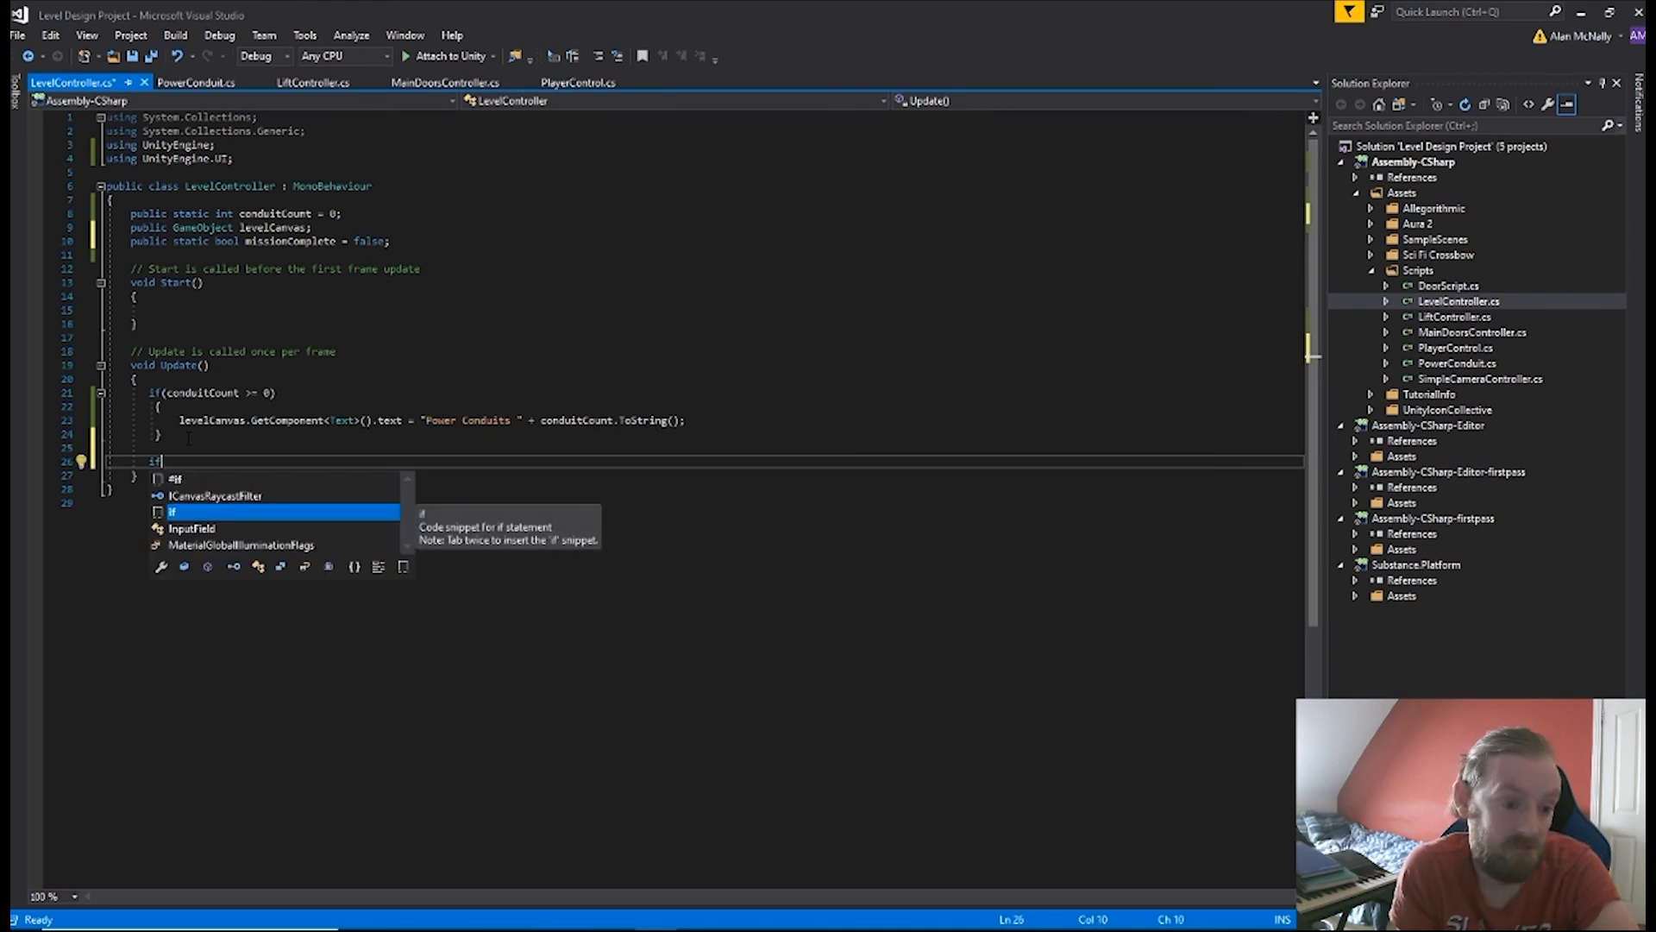
pyautogui.write('(')
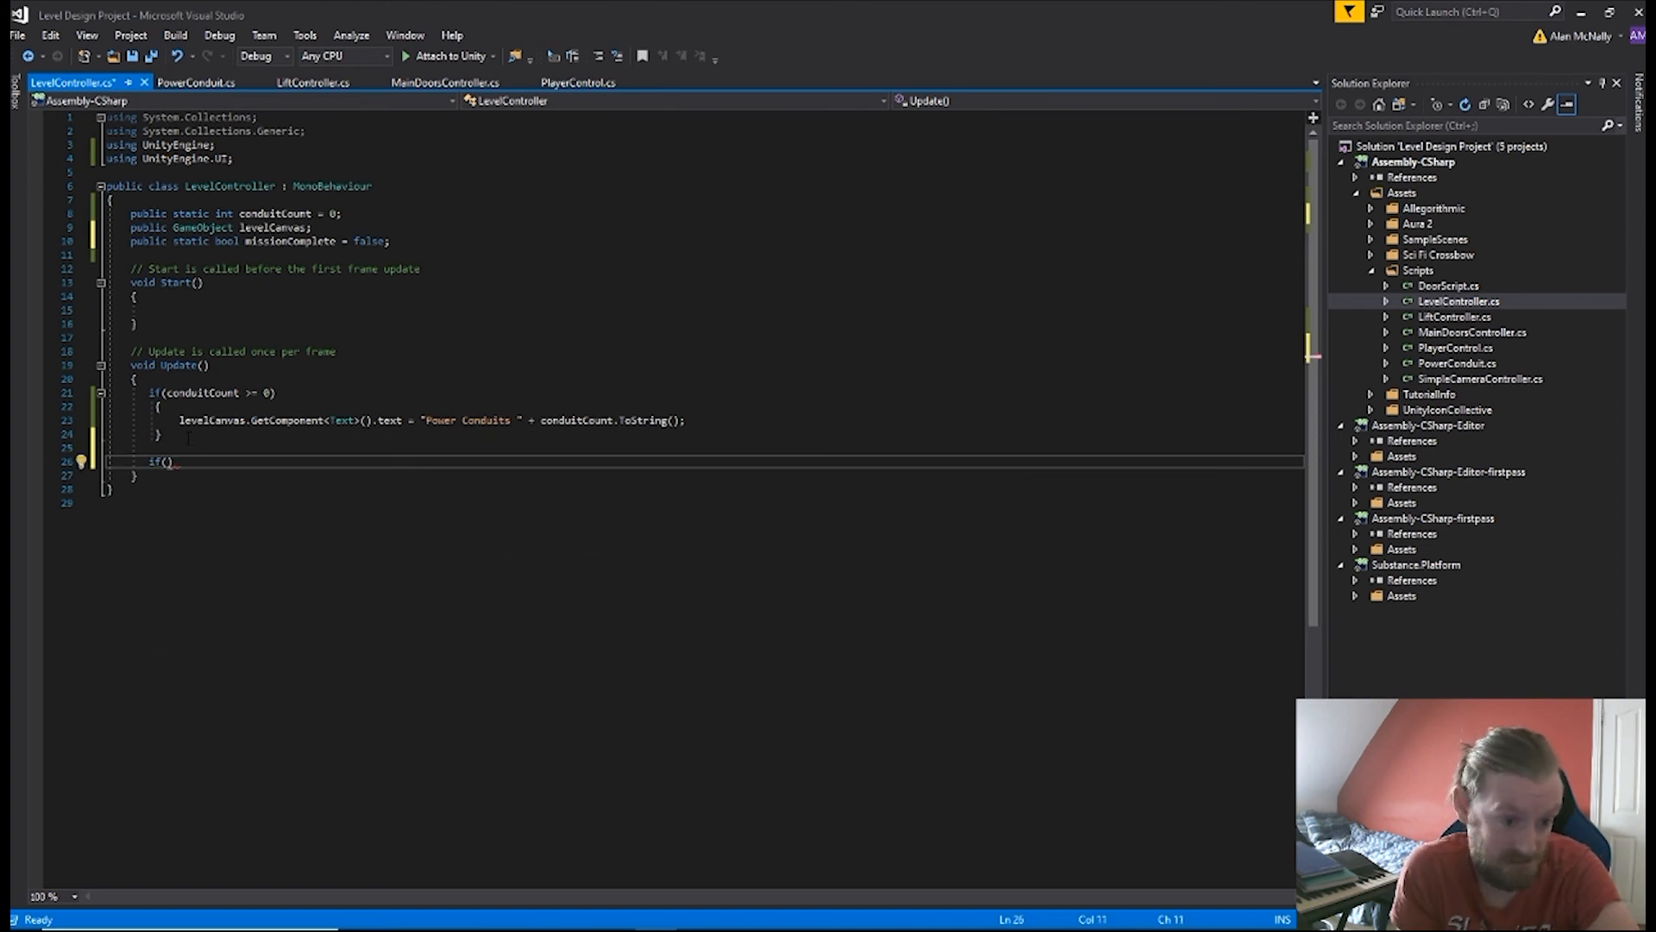
pyautogui.write('conduitCount ')
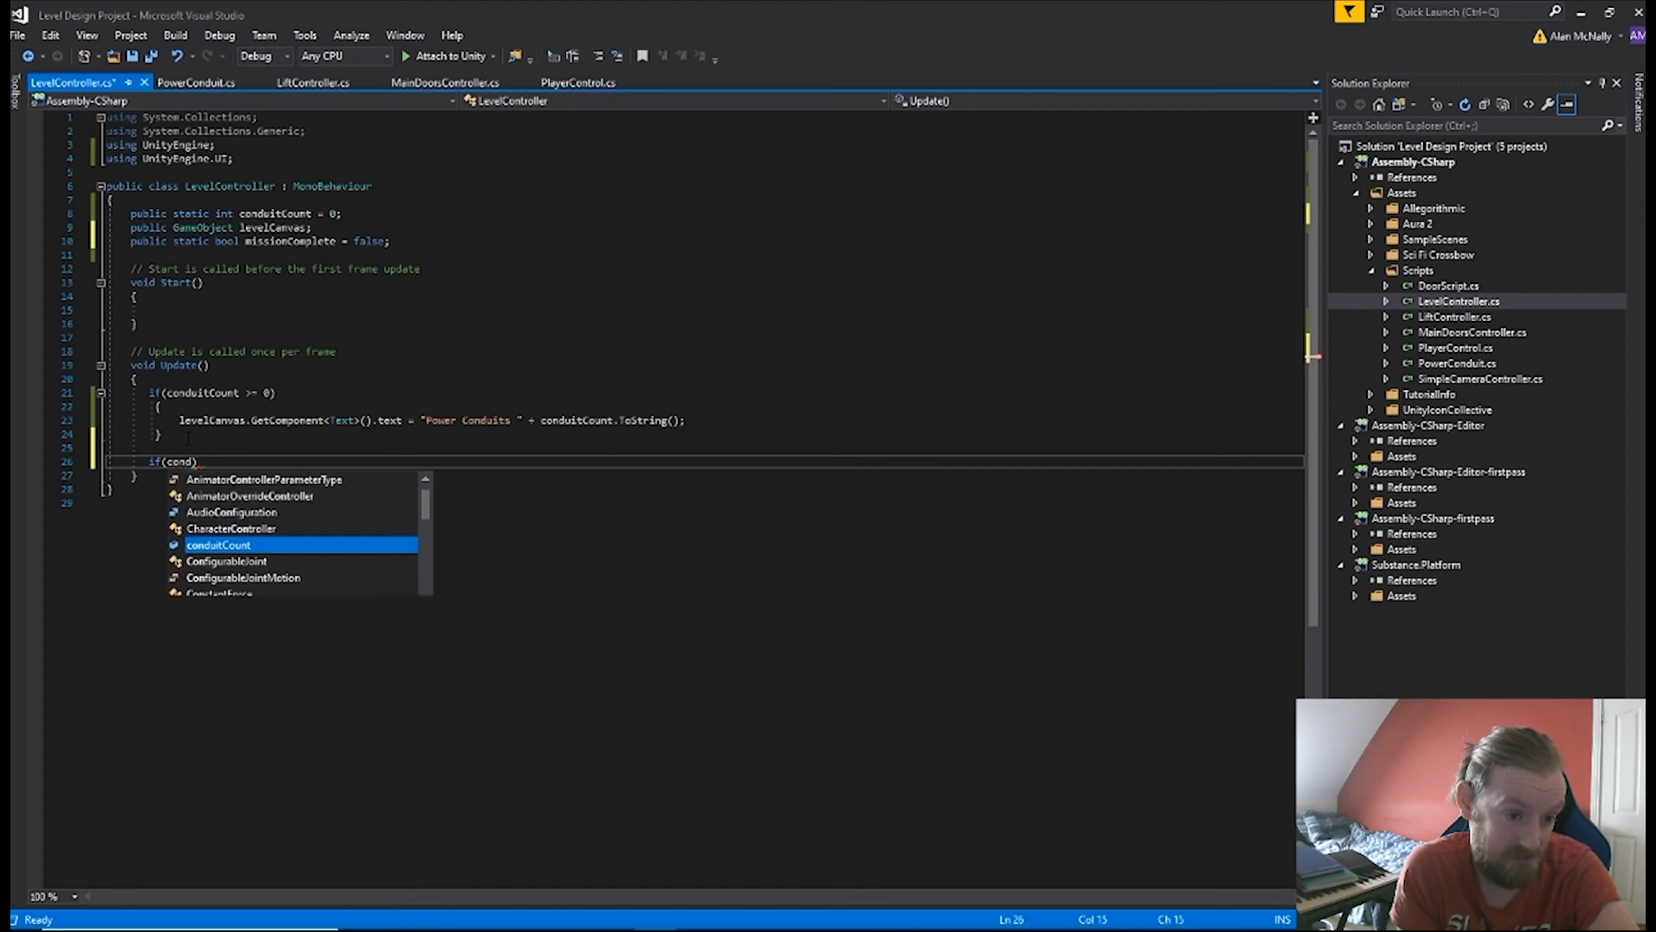
pyautogui.write('== 3)')
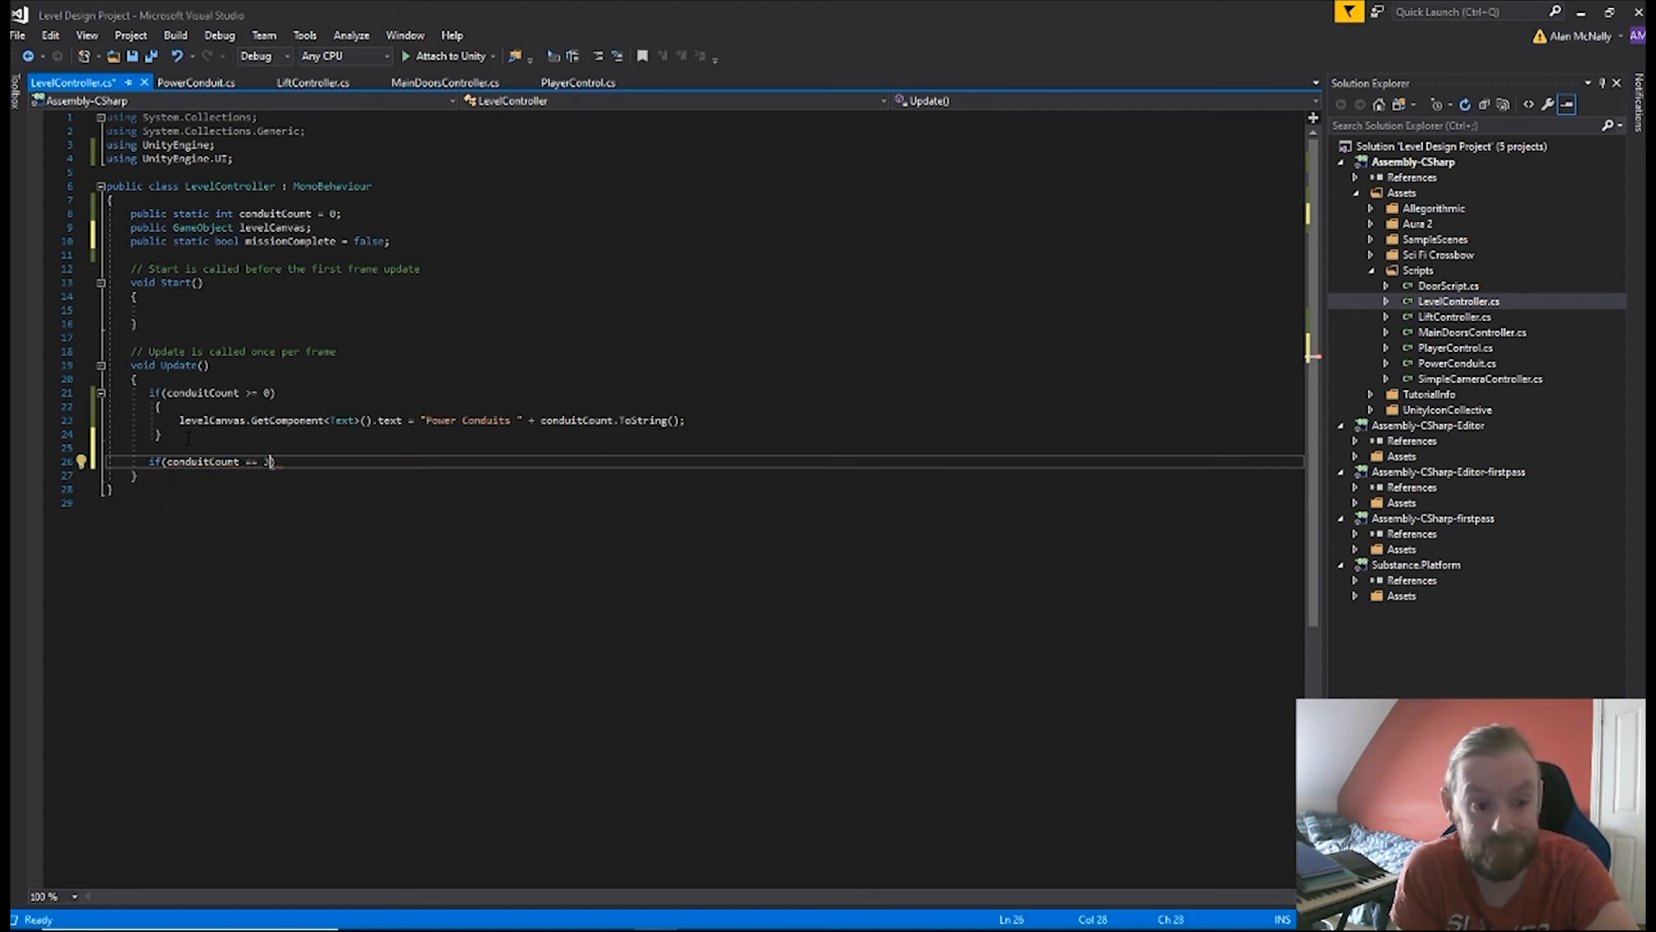
# - Give the conduitCount == 3 check a body that sets missionComplete to true, and save the script
pyautogui.press('Return')
pyautogui.write('{')
pyautogui.press('Return')
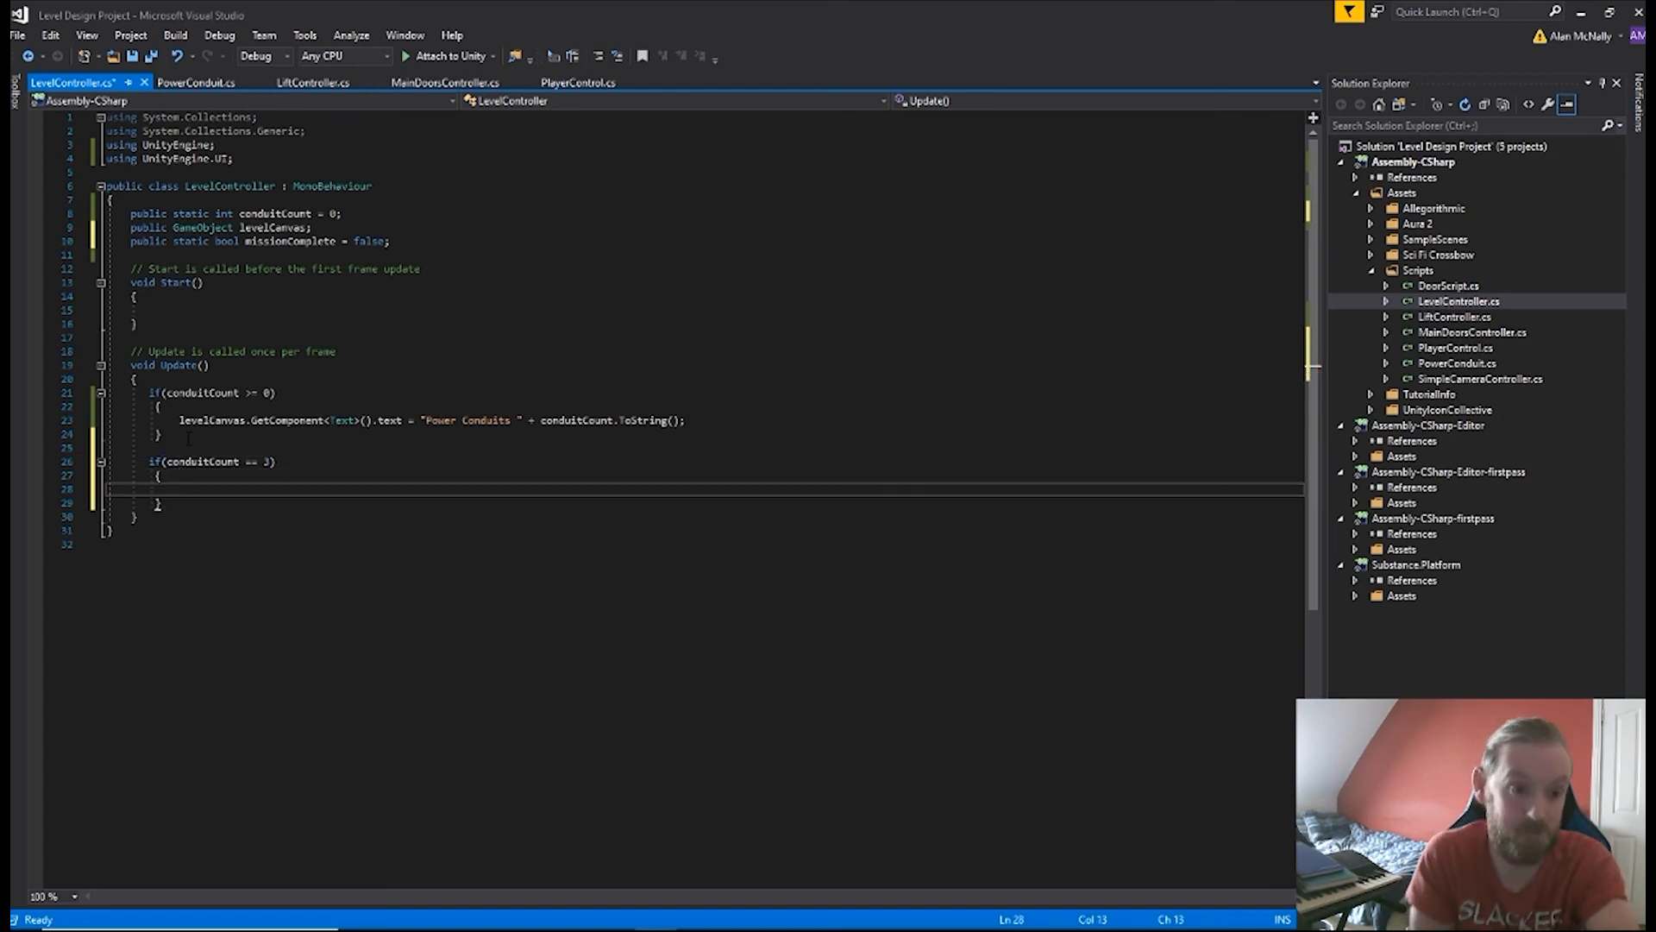
pyautogui.write('missio')
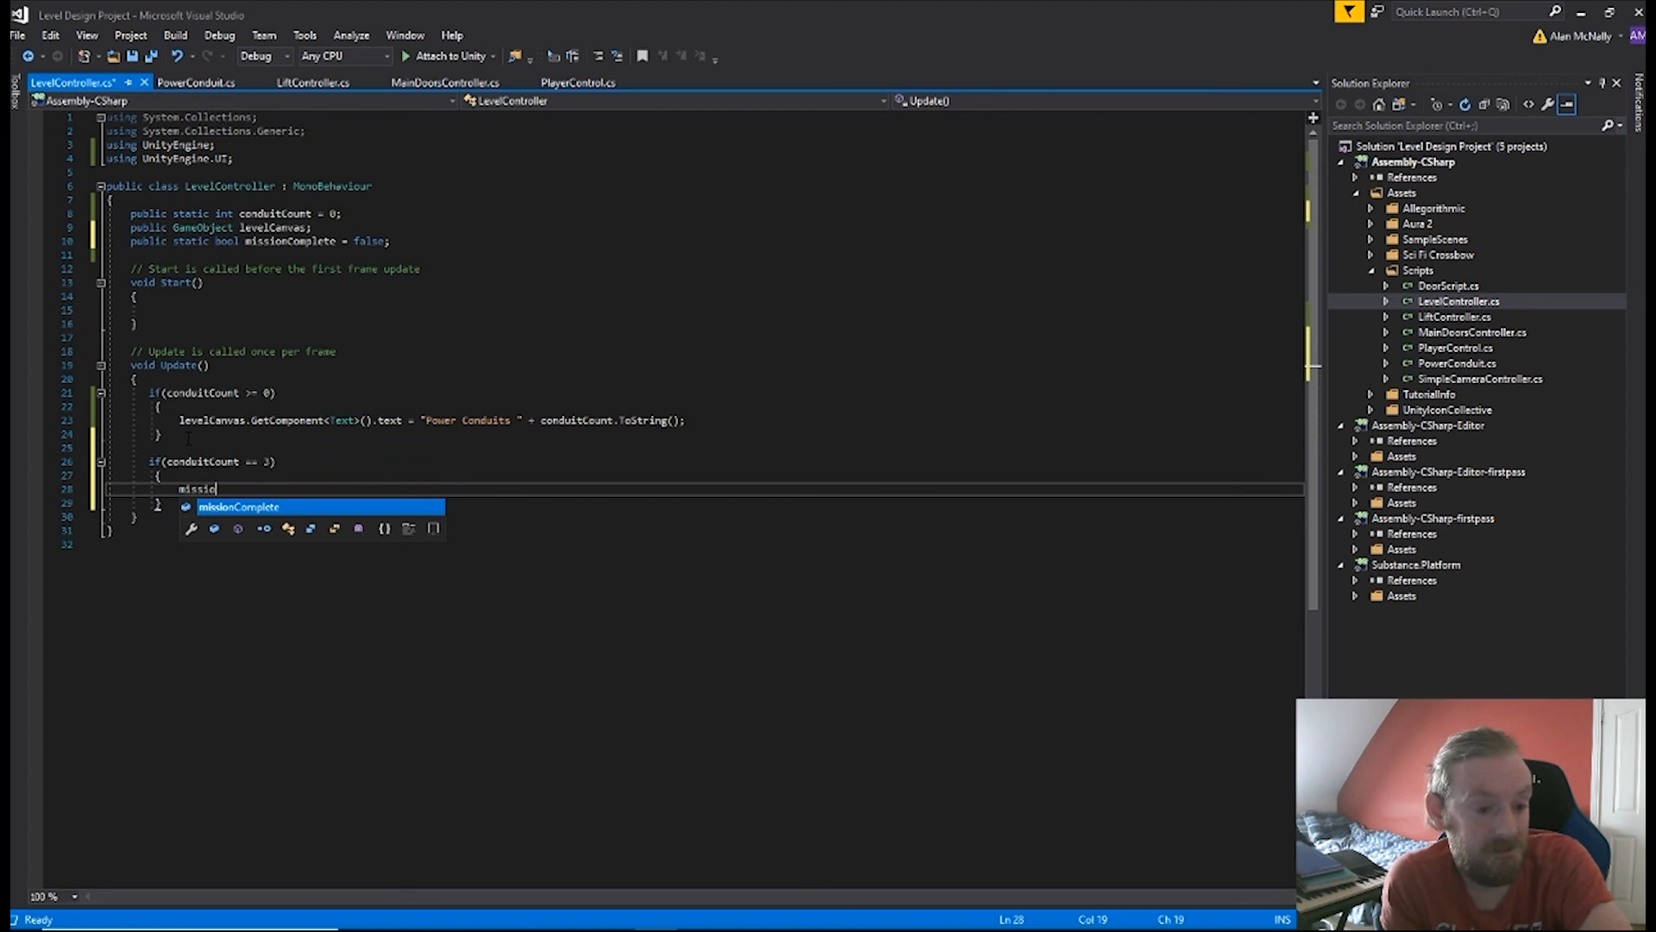
pyautogui.write('nComplete = true')
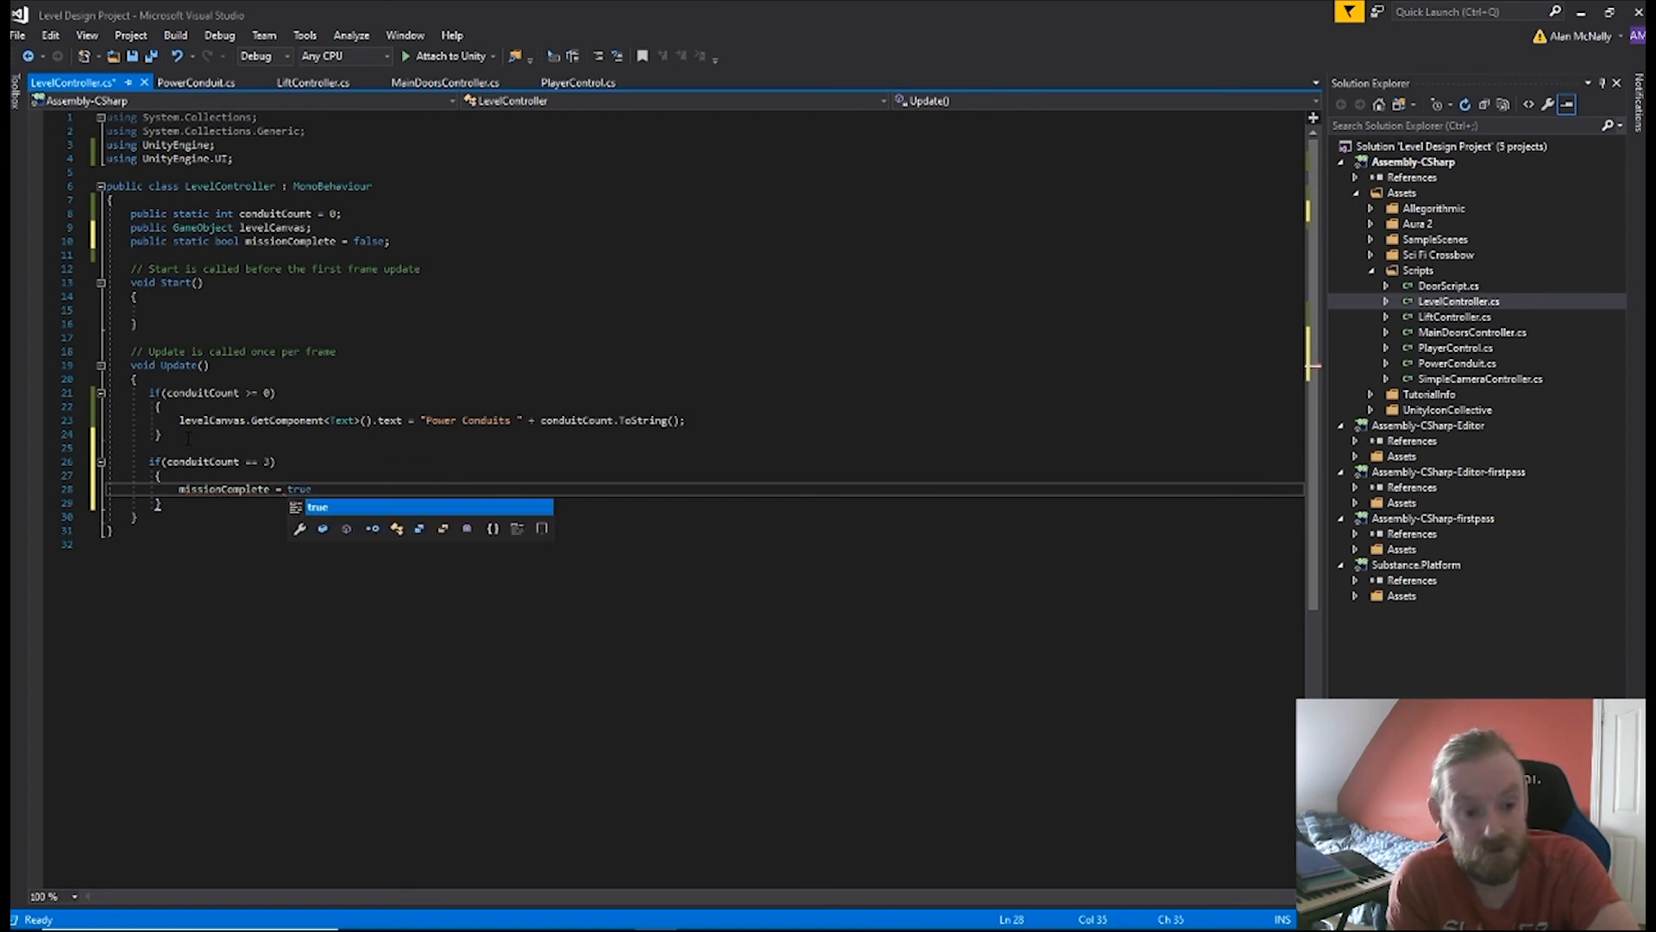
pyautogui.write(';')
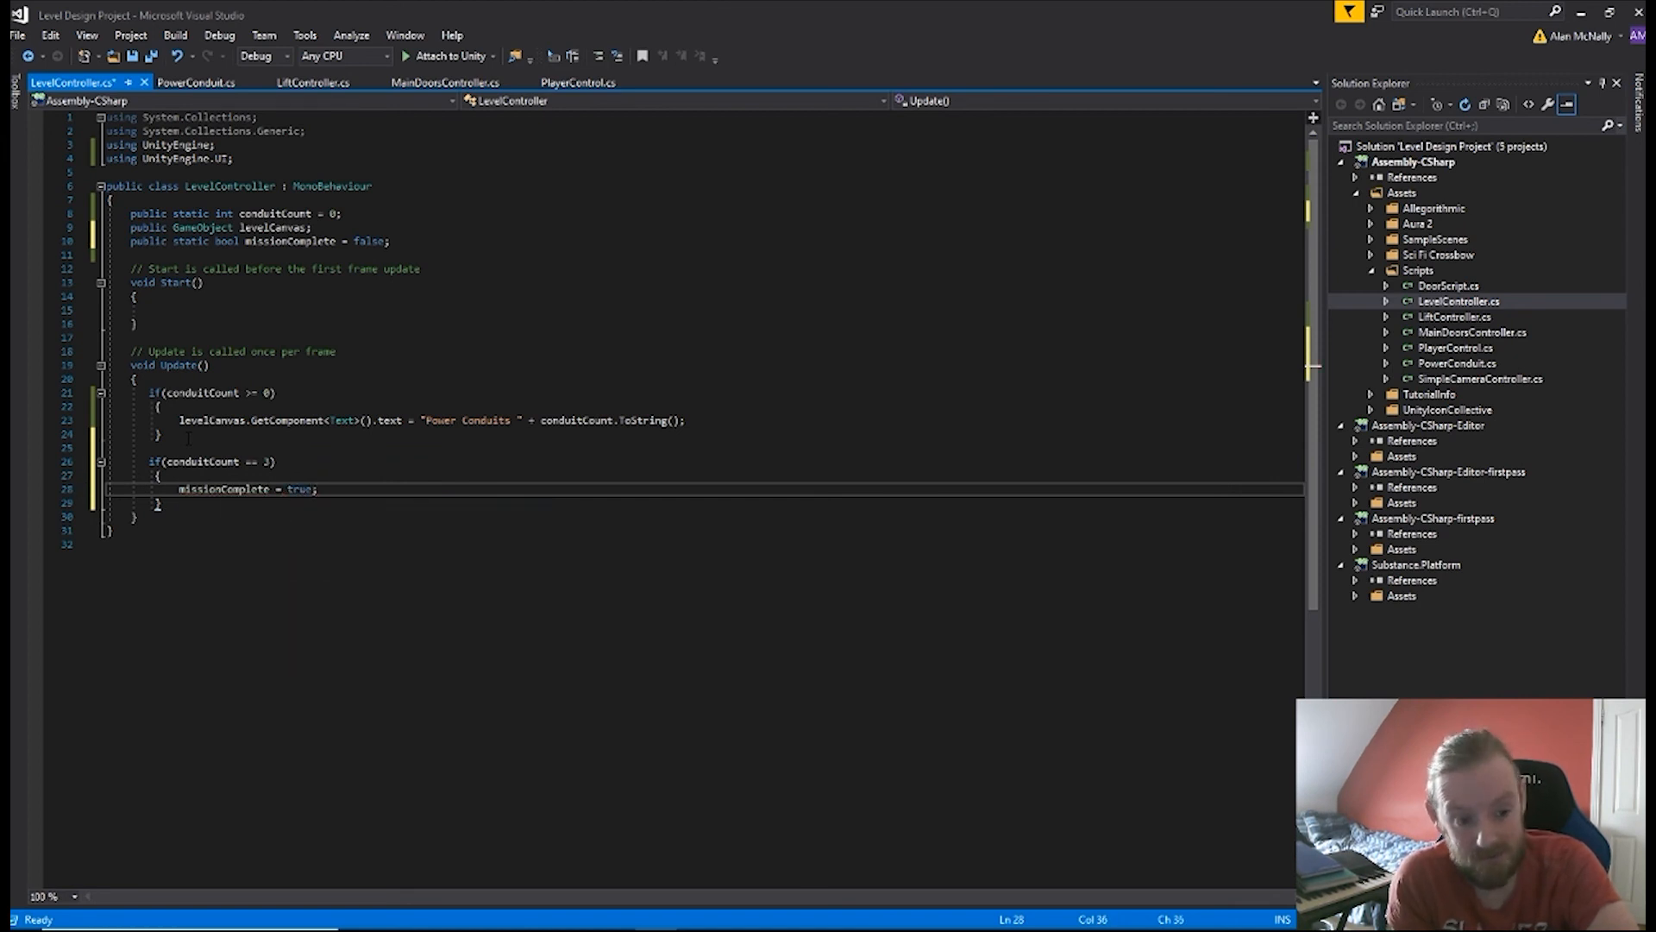
pyautogui.hotkey('ctrl', 's')
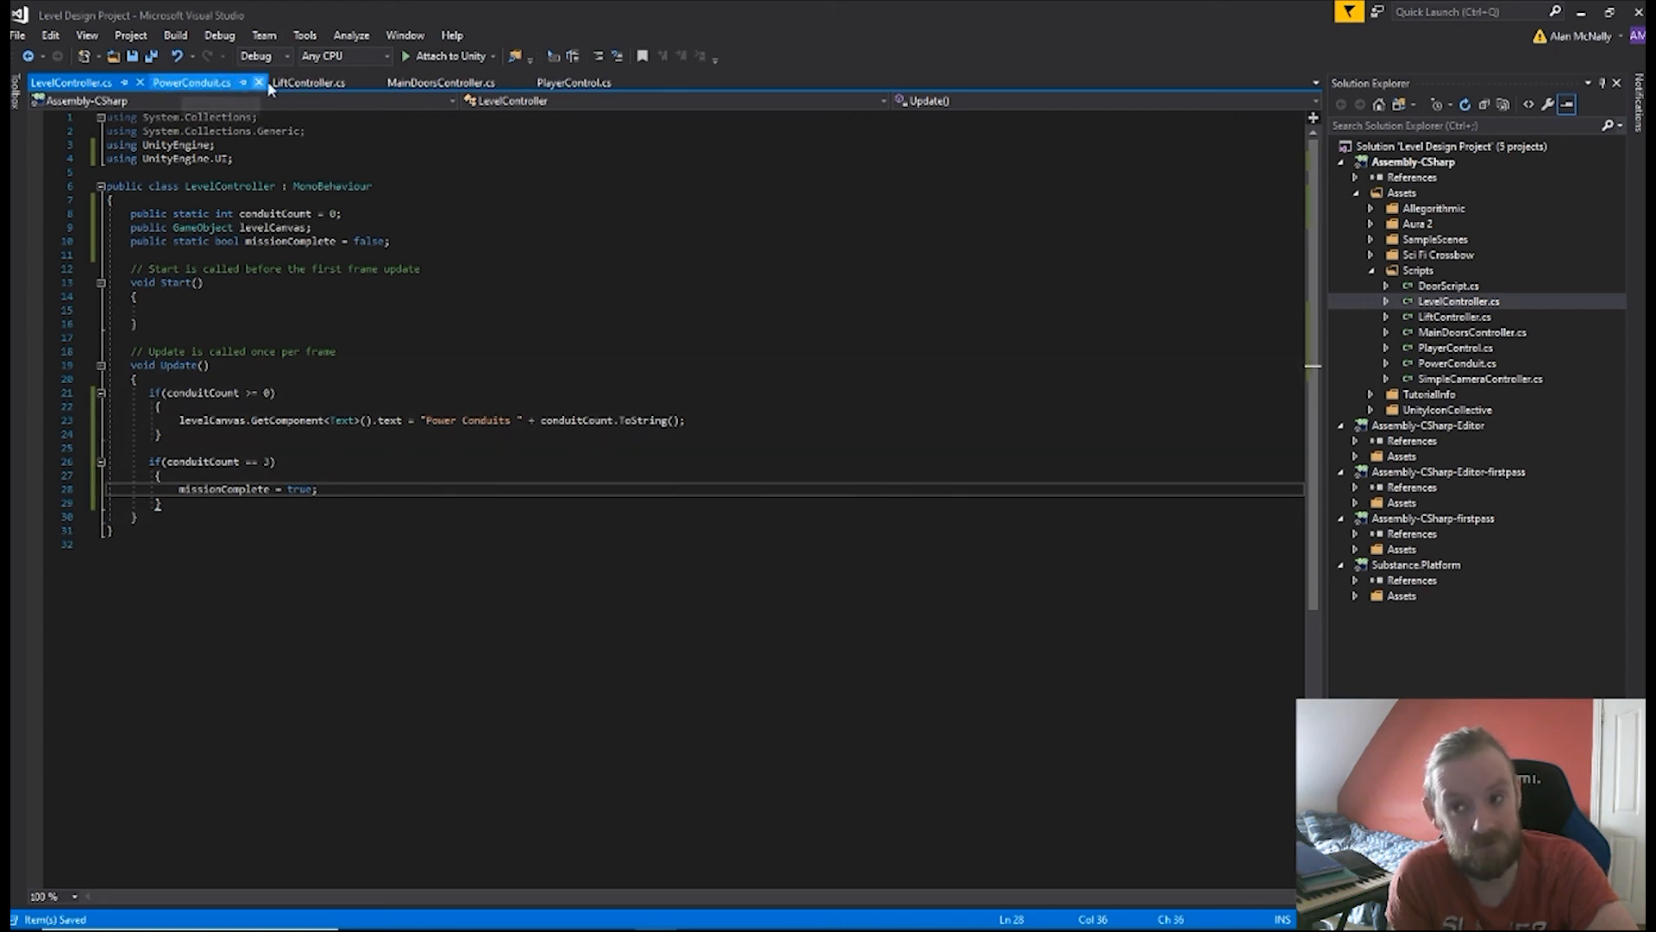
# - Open MainDoorsController.cs and copy its class body, from the public Animator declaration through the end of OnTriggerExit
pyautogui.click(440, 82)
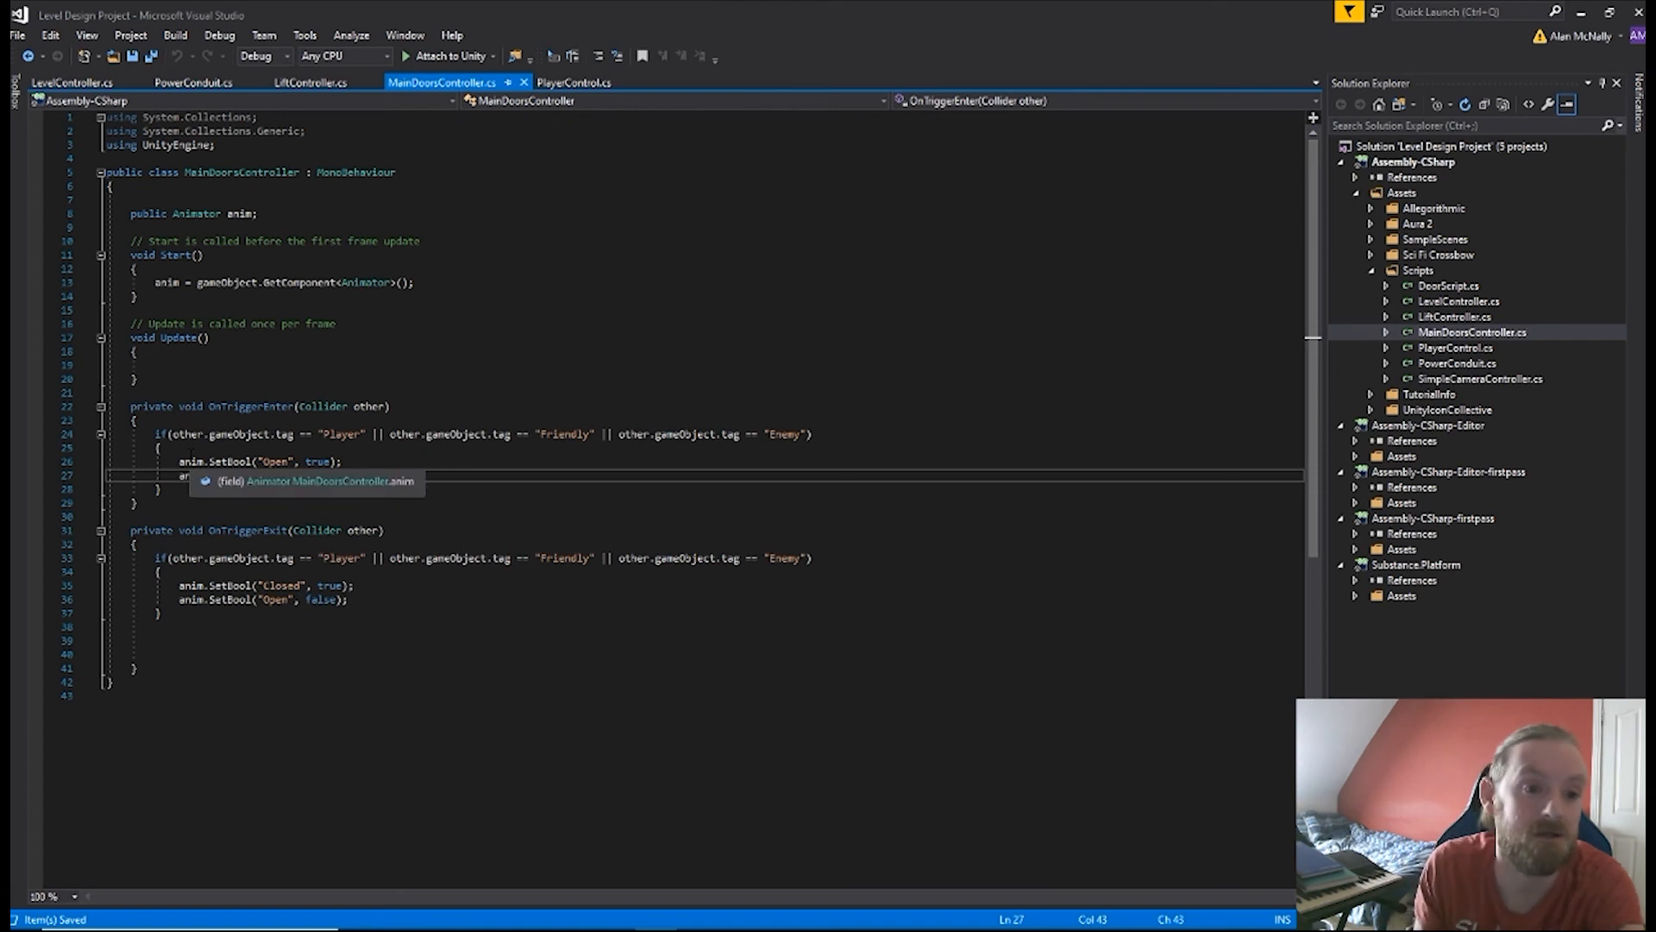
pyautogui.press('Up')
pyautogui.press('Up')
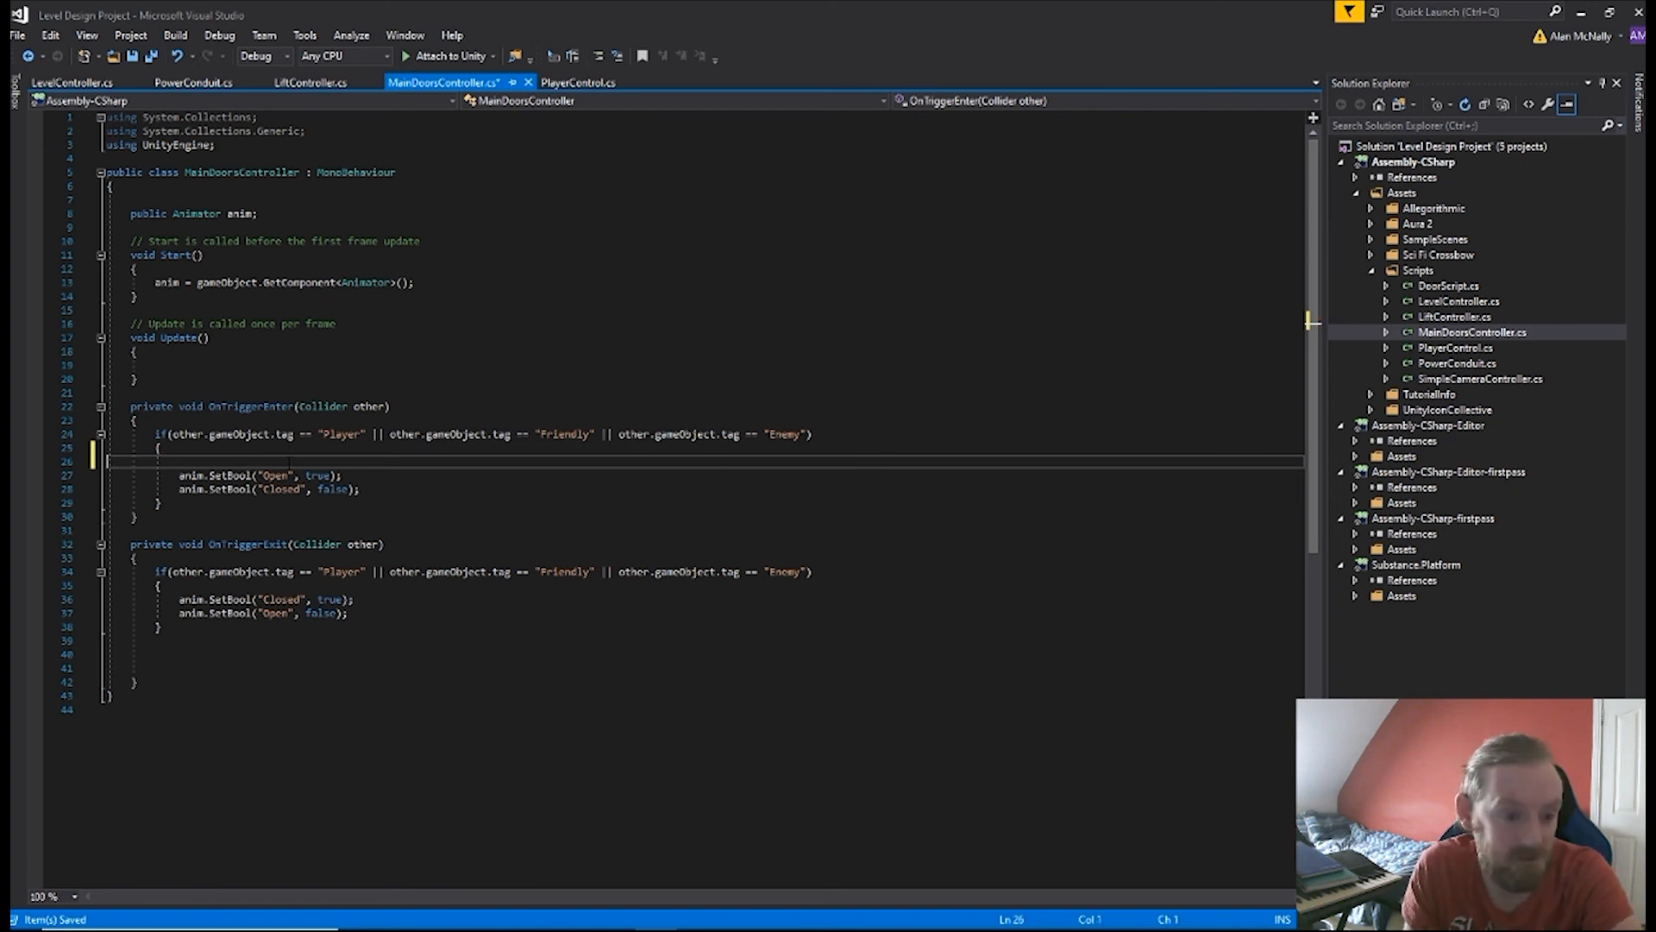
pyautogui.moveTo(470, 471)
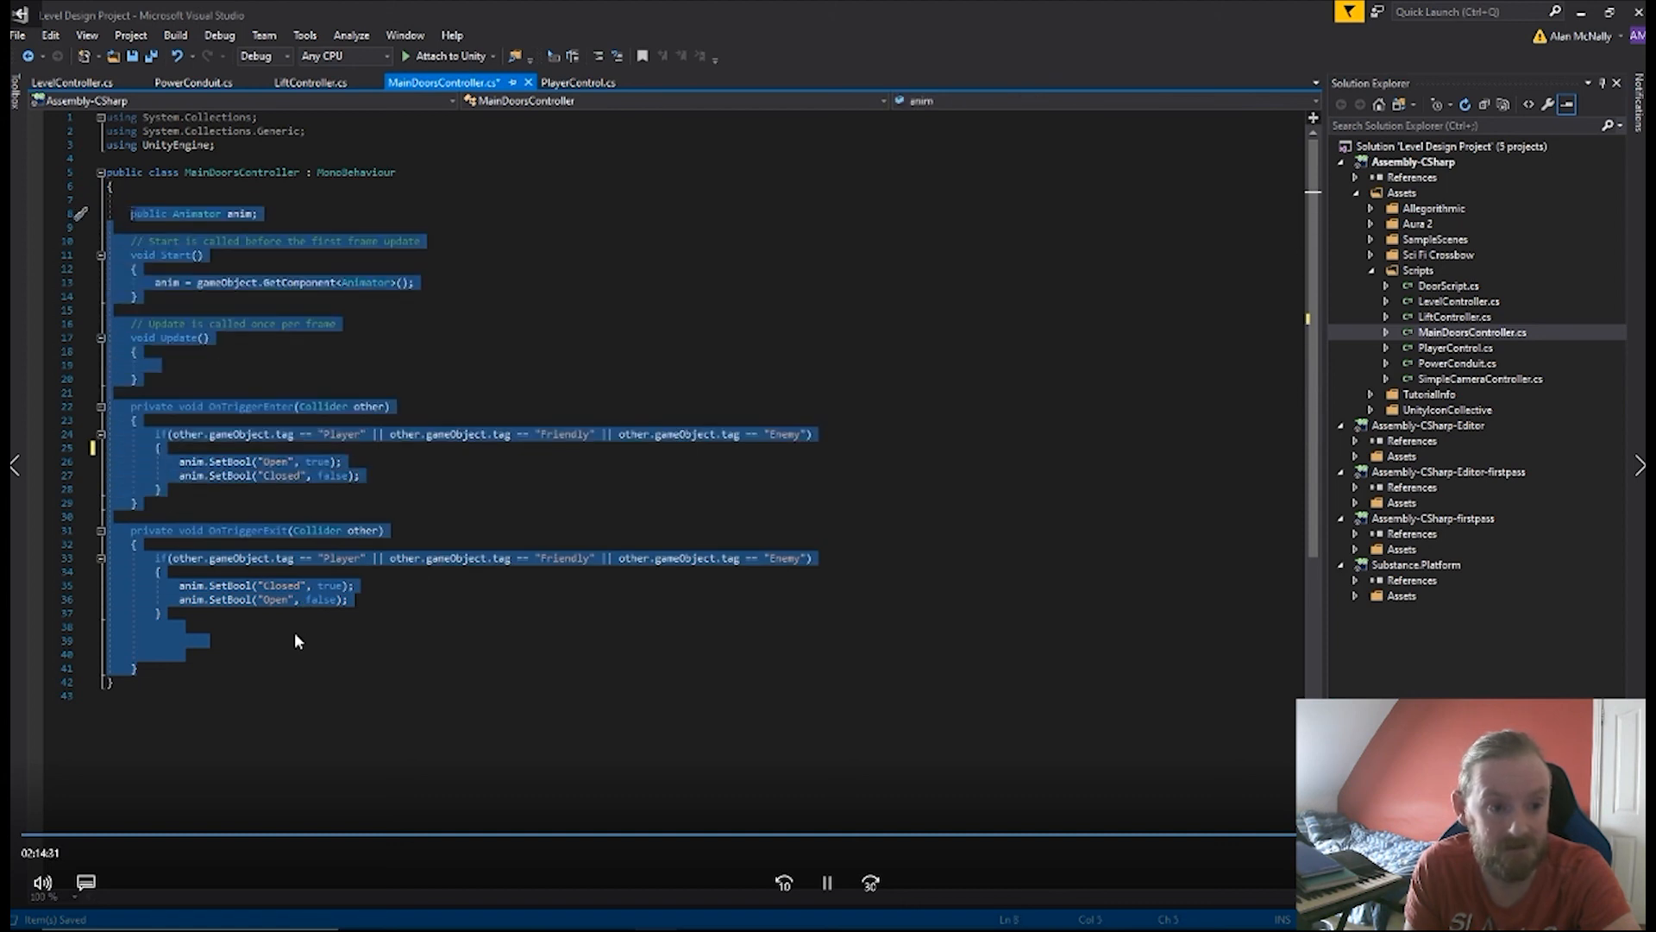
# - Switch to Unity, create a C# script named AirlockInnerDoor in the Scripts folder, and replace its class body with the copied door code
pyautogui.moveTo(515, 918)
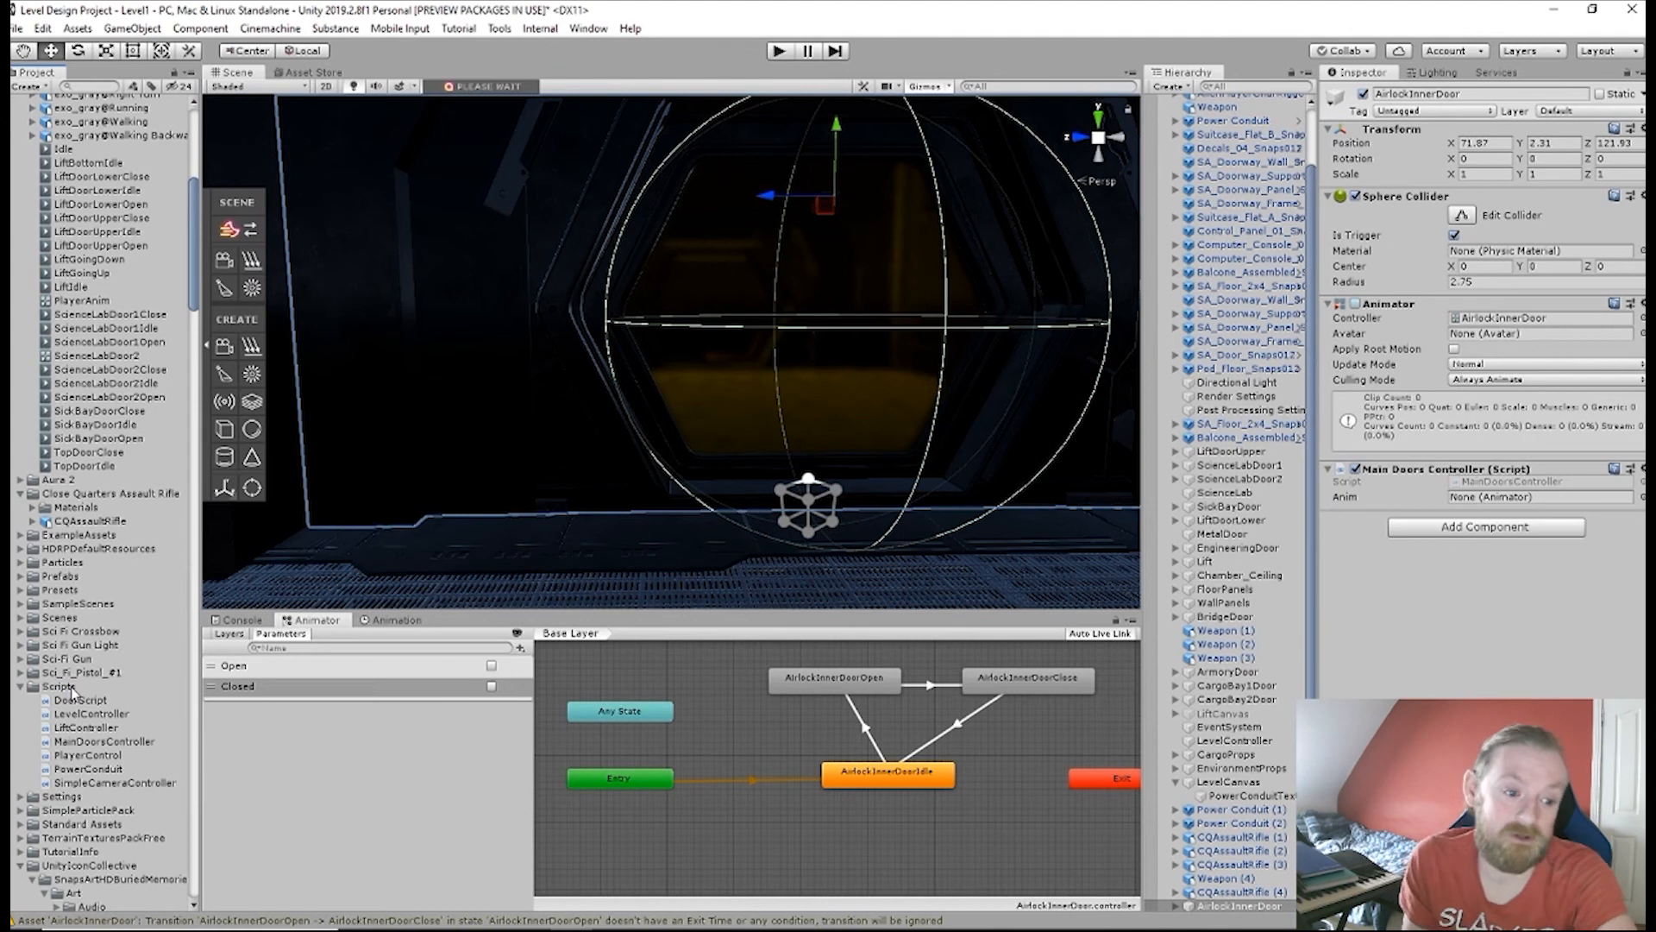
pyautogui.moveTo(705, 543)
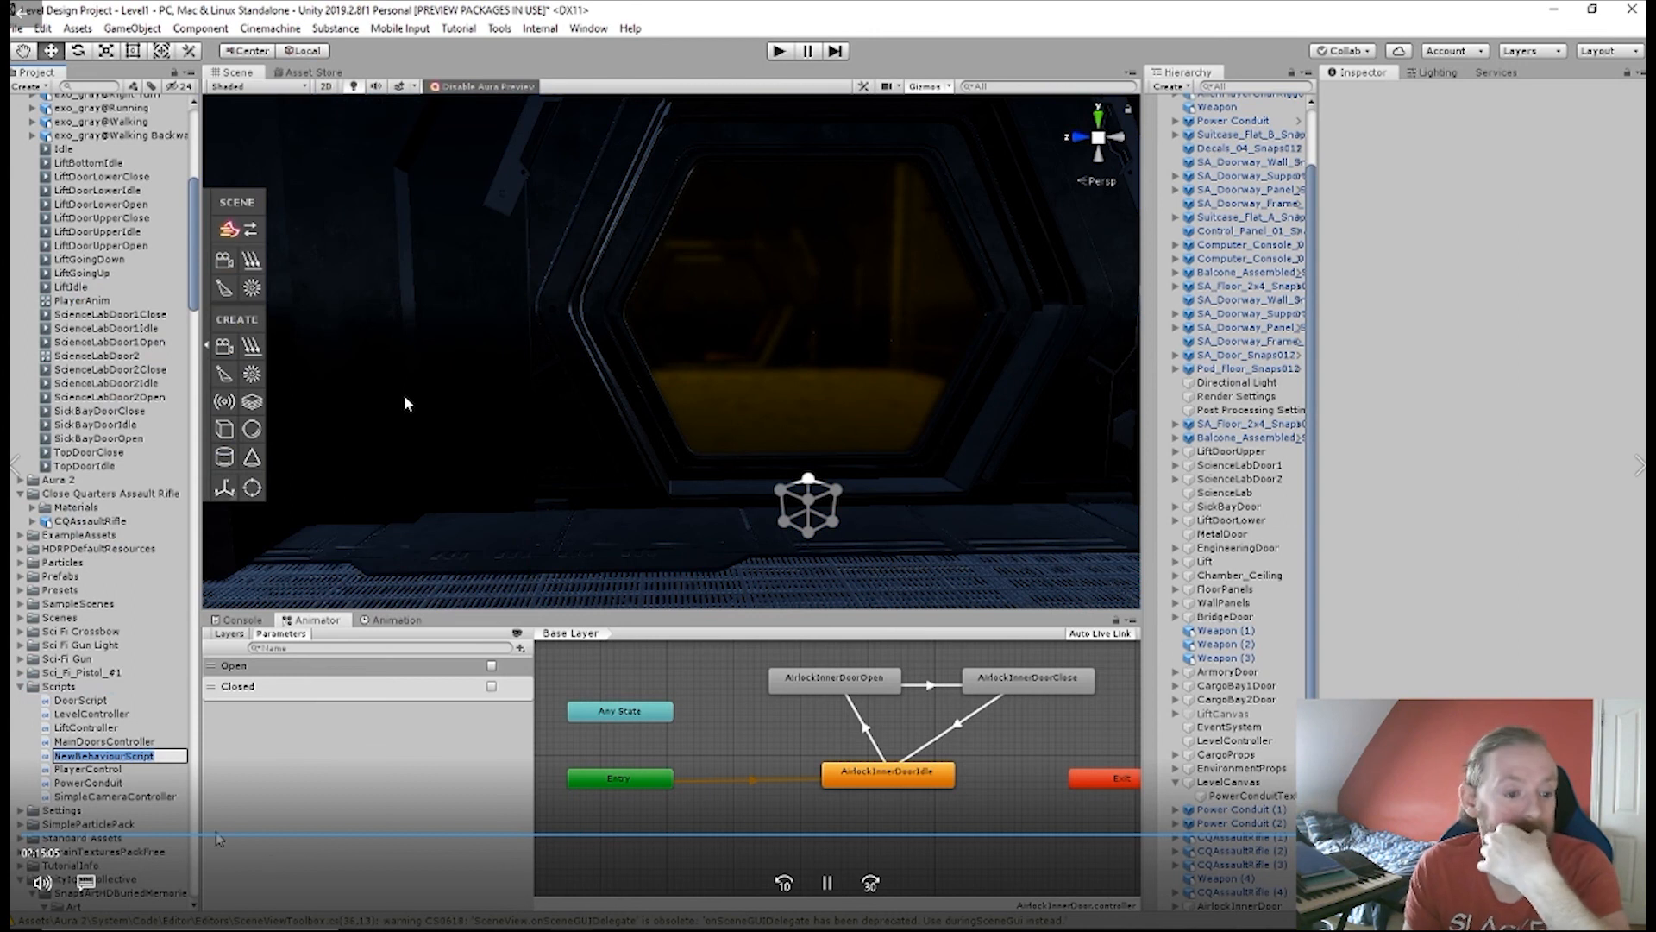
pyautogui.write('AirlockInnerDoor')
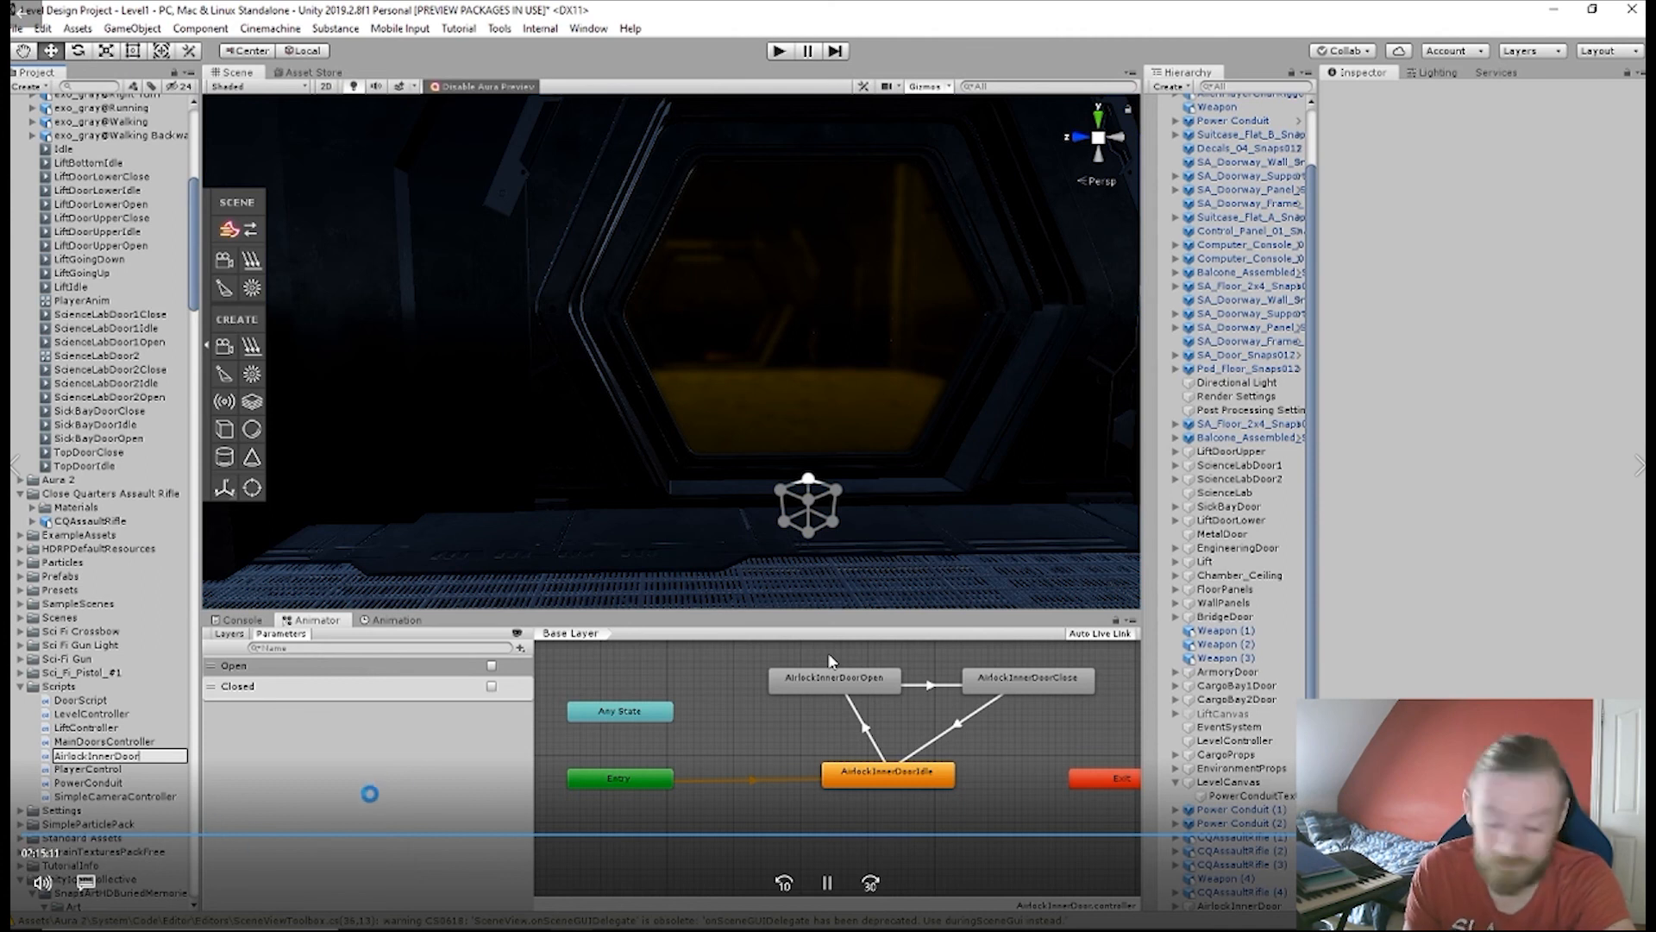
pyautogui.press('Return')
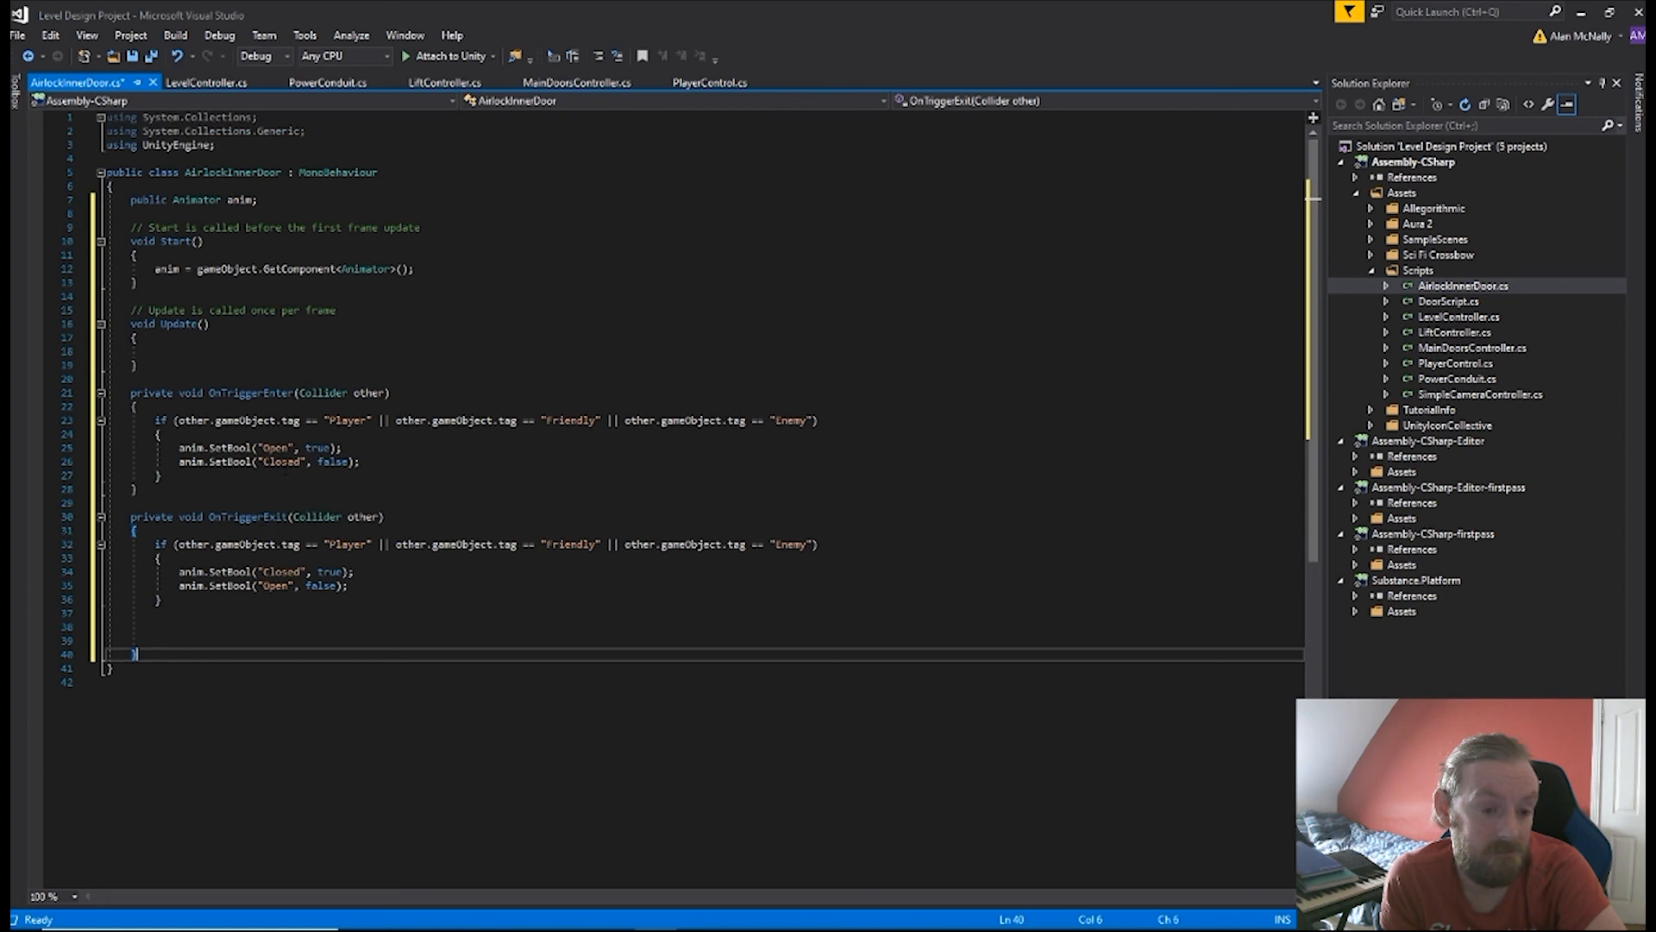
# - In OnTriggerEnter of AirlockInnerDoor.cs, add an if statement testing LevelController.missionComplete == true inside the tag check, above the anim.SetBool lines
pyautogui.click(200, 437)
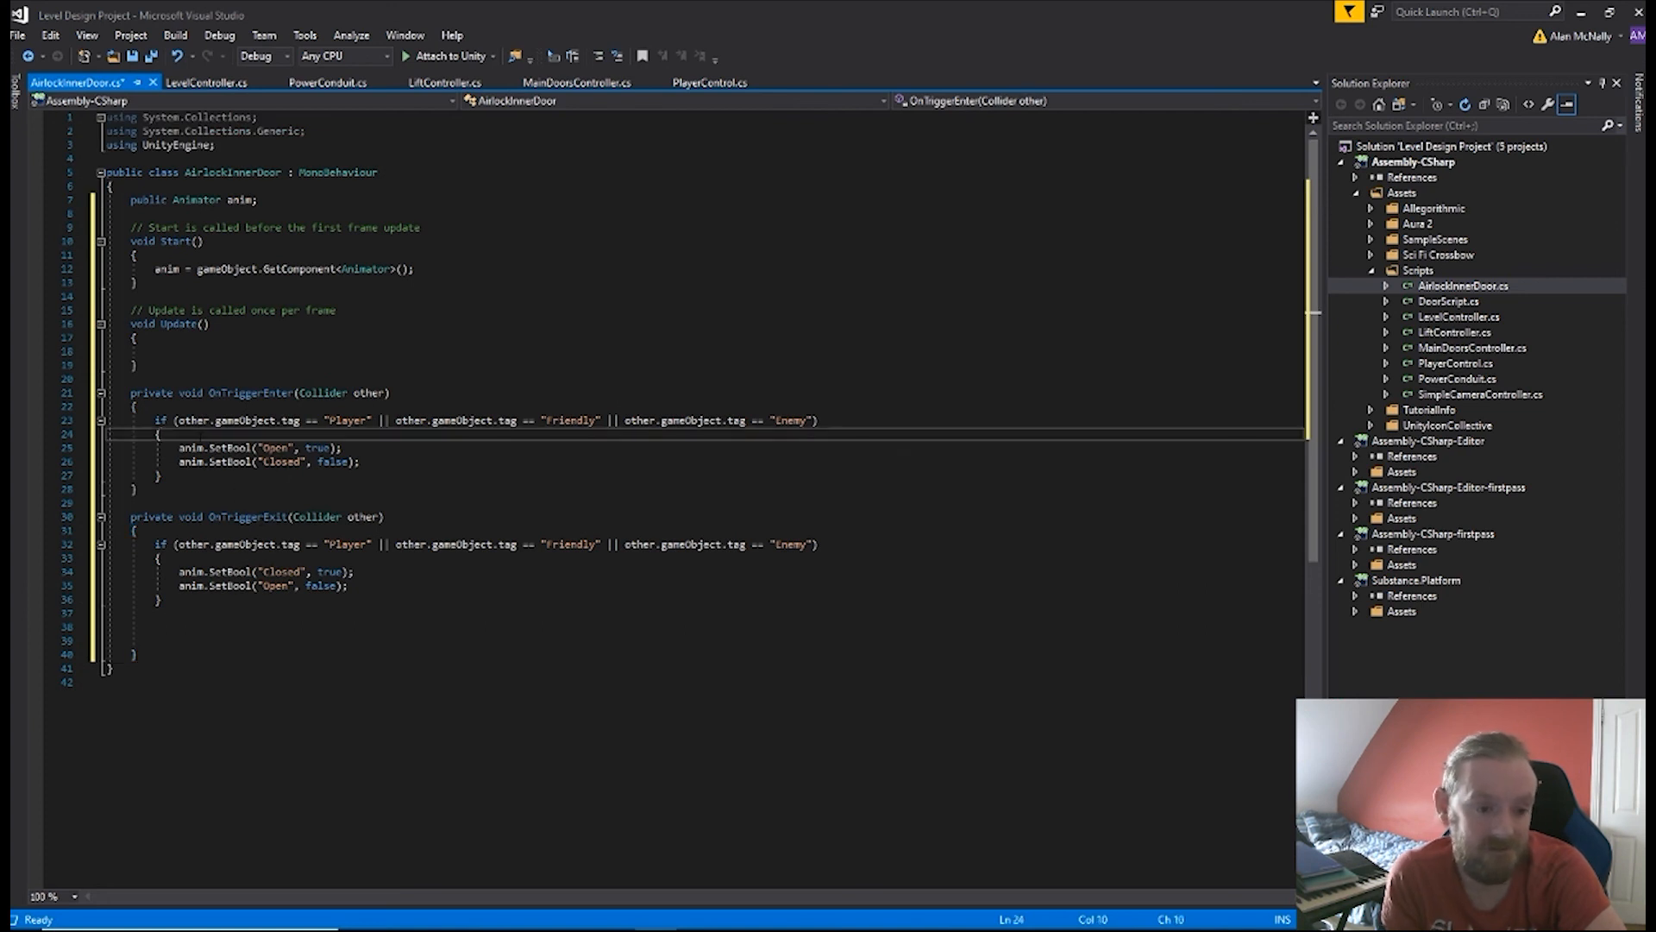
pyautogui.press('Return')
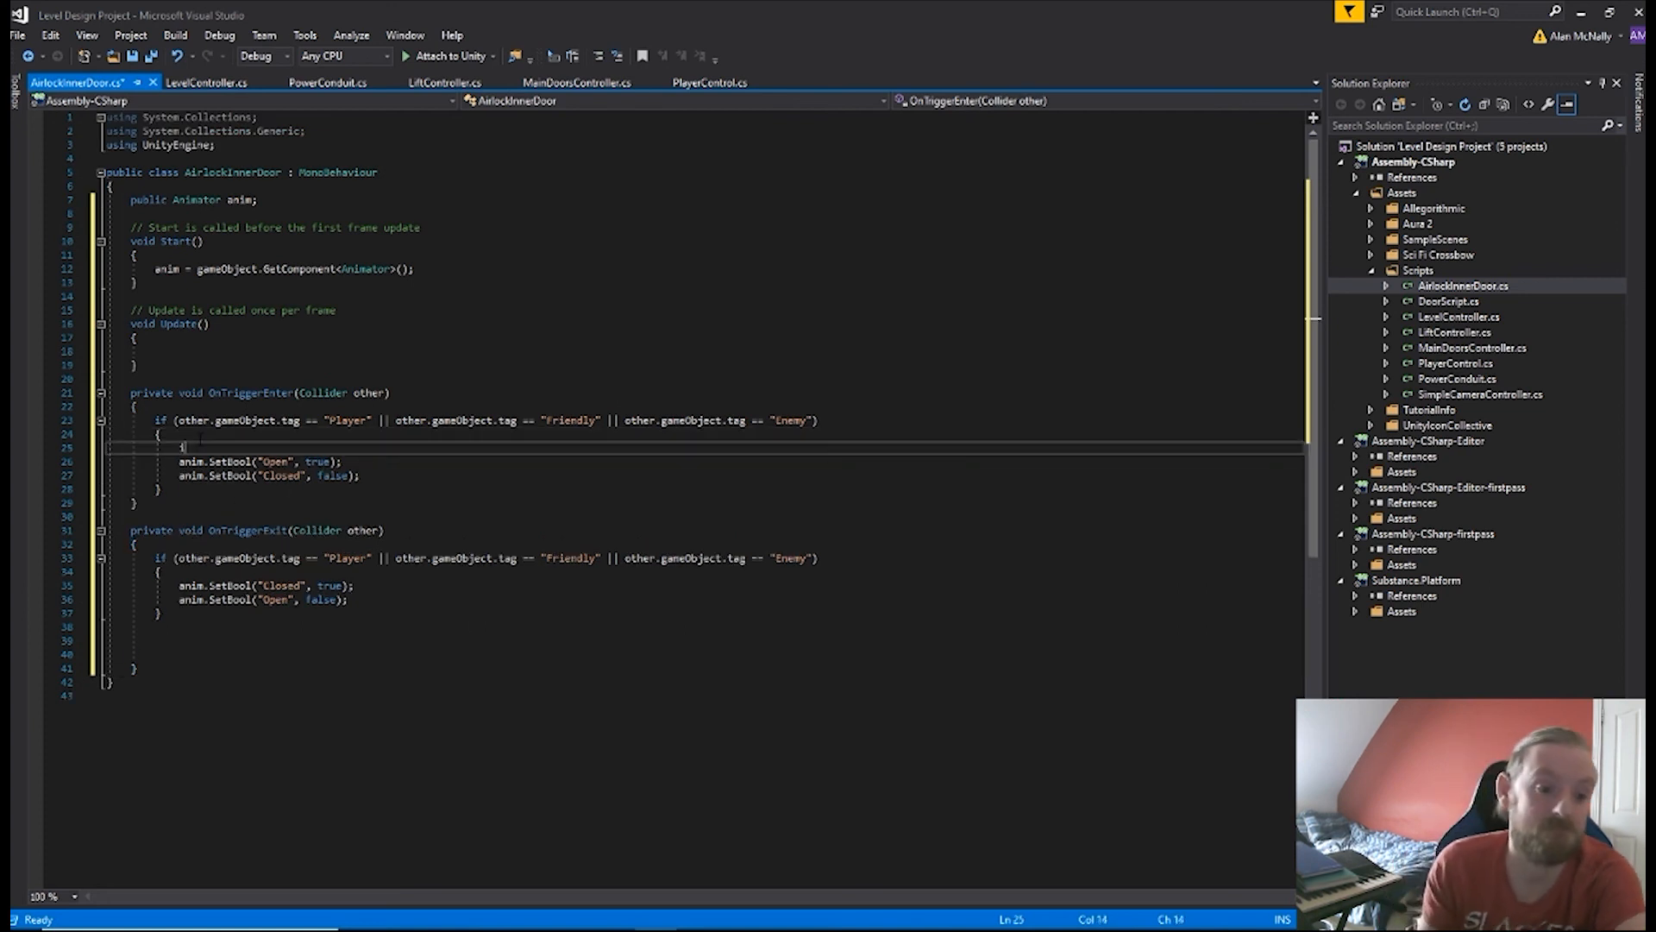
pyautogui.write('if(')
pyautogui.write('LevelController')
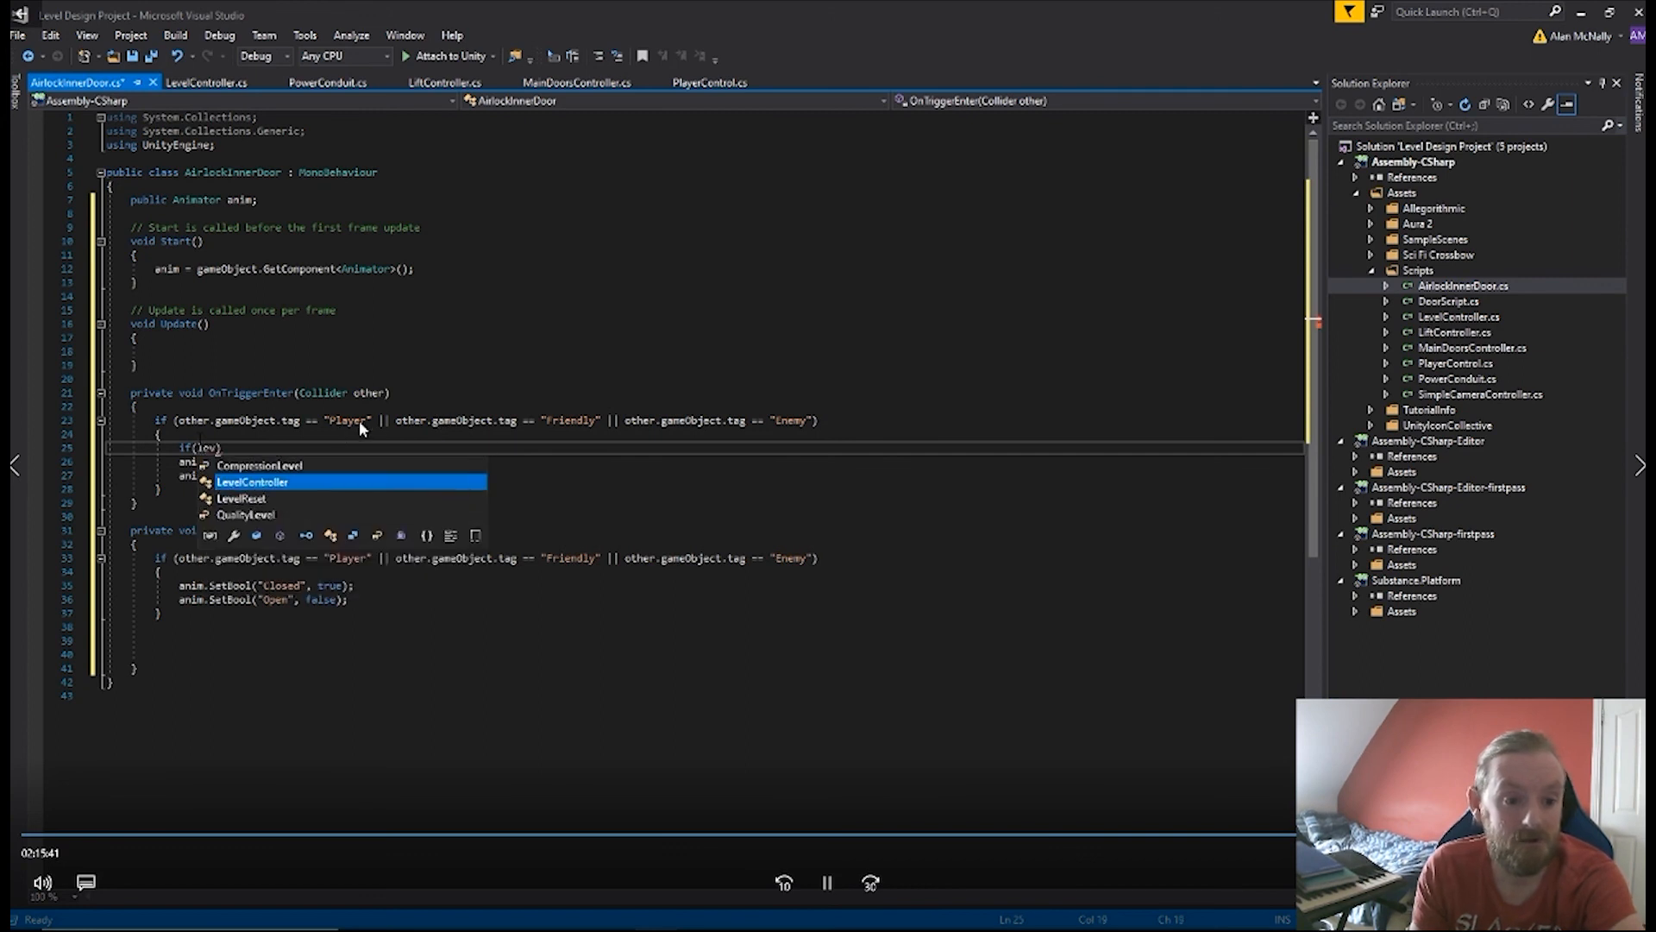
pyautogui.write('.')
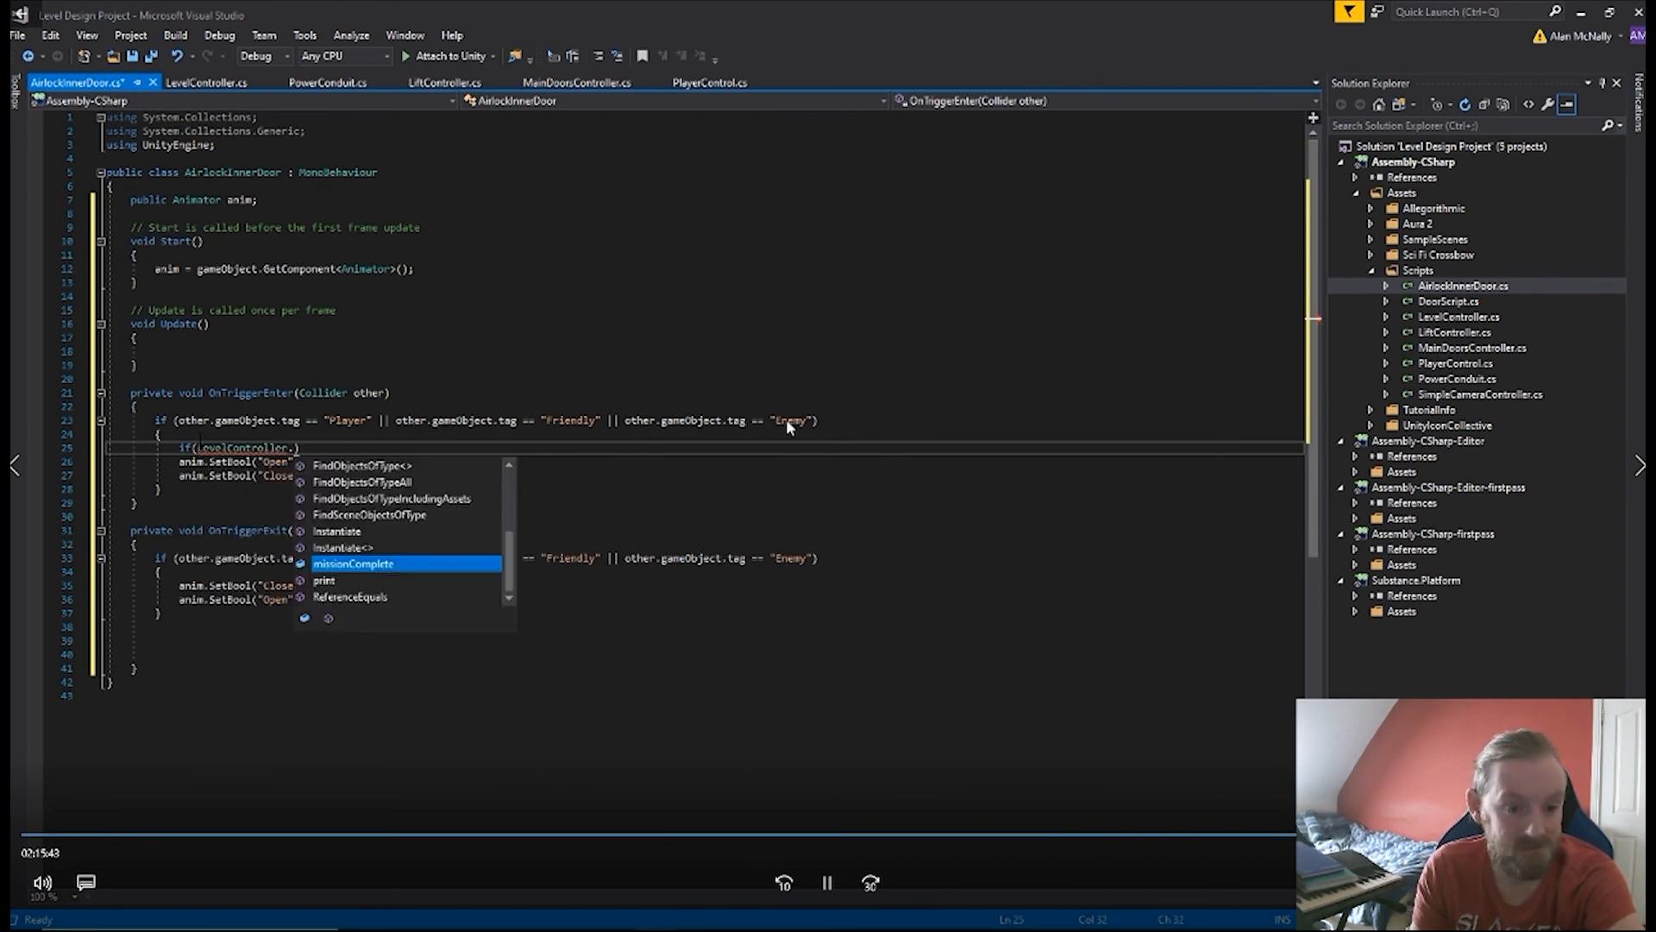
pyautogui.write('mi')
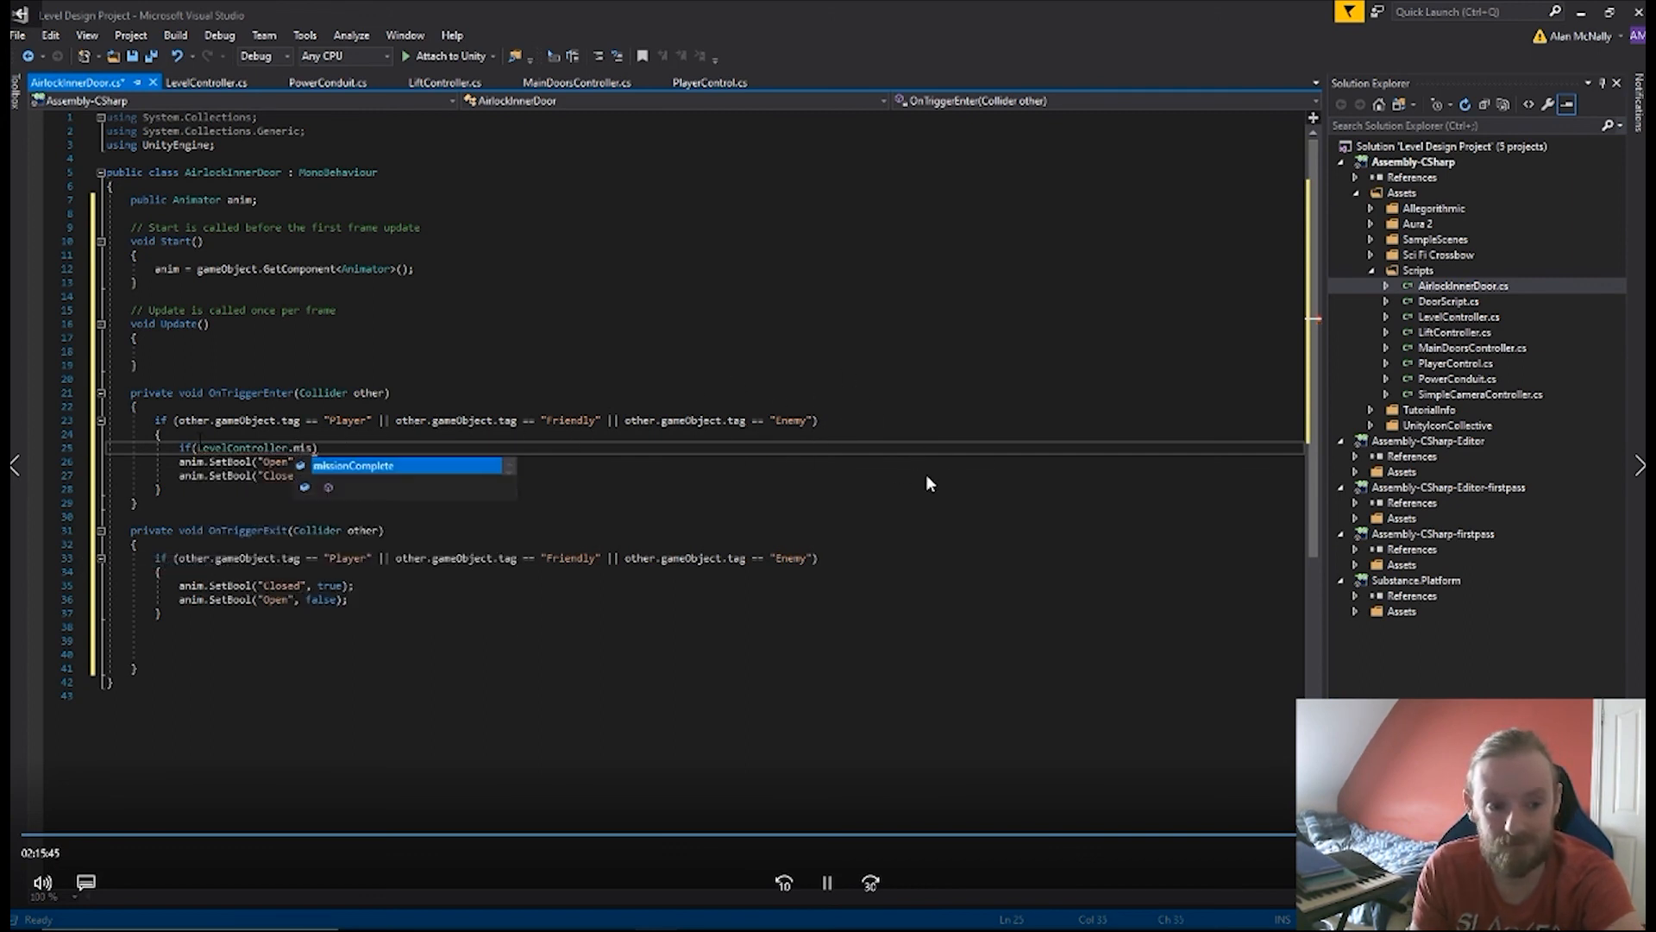
pyautogui.write('s')
pyautogui.press('Tab')
pyautogui.write('== true)')
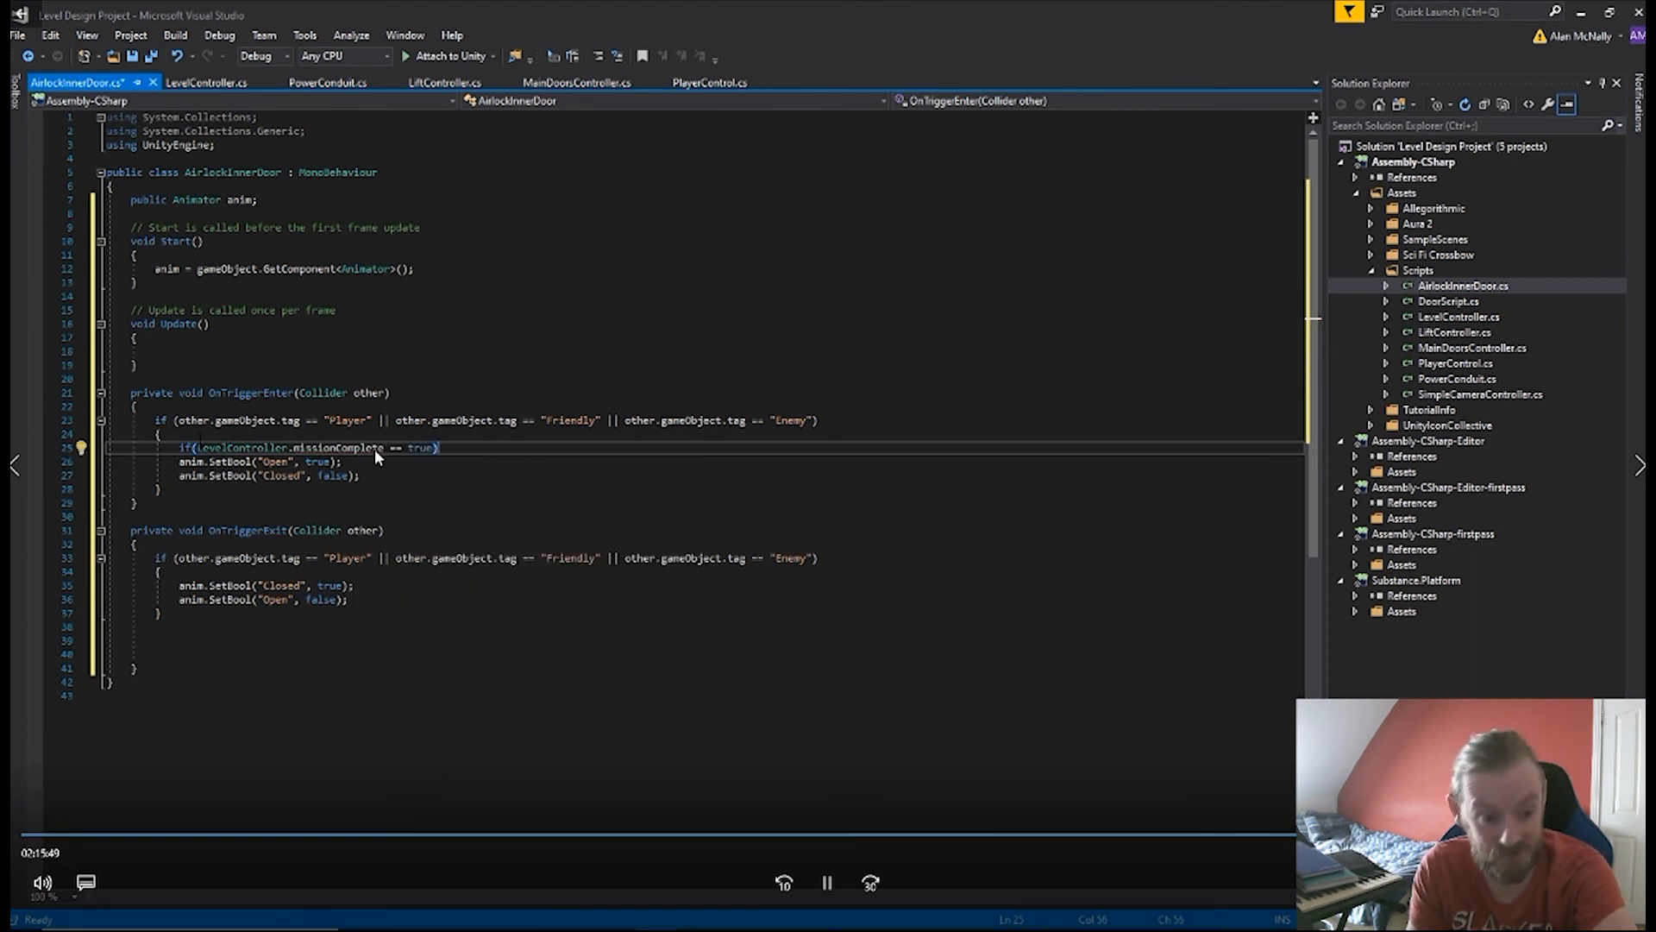
# - Enclose OnTriggerEnter's two anim.SetBool lines in braces as the body of the missionComplete check, and save the script
pyautogui.press('Return')
pyautogui.write('{')
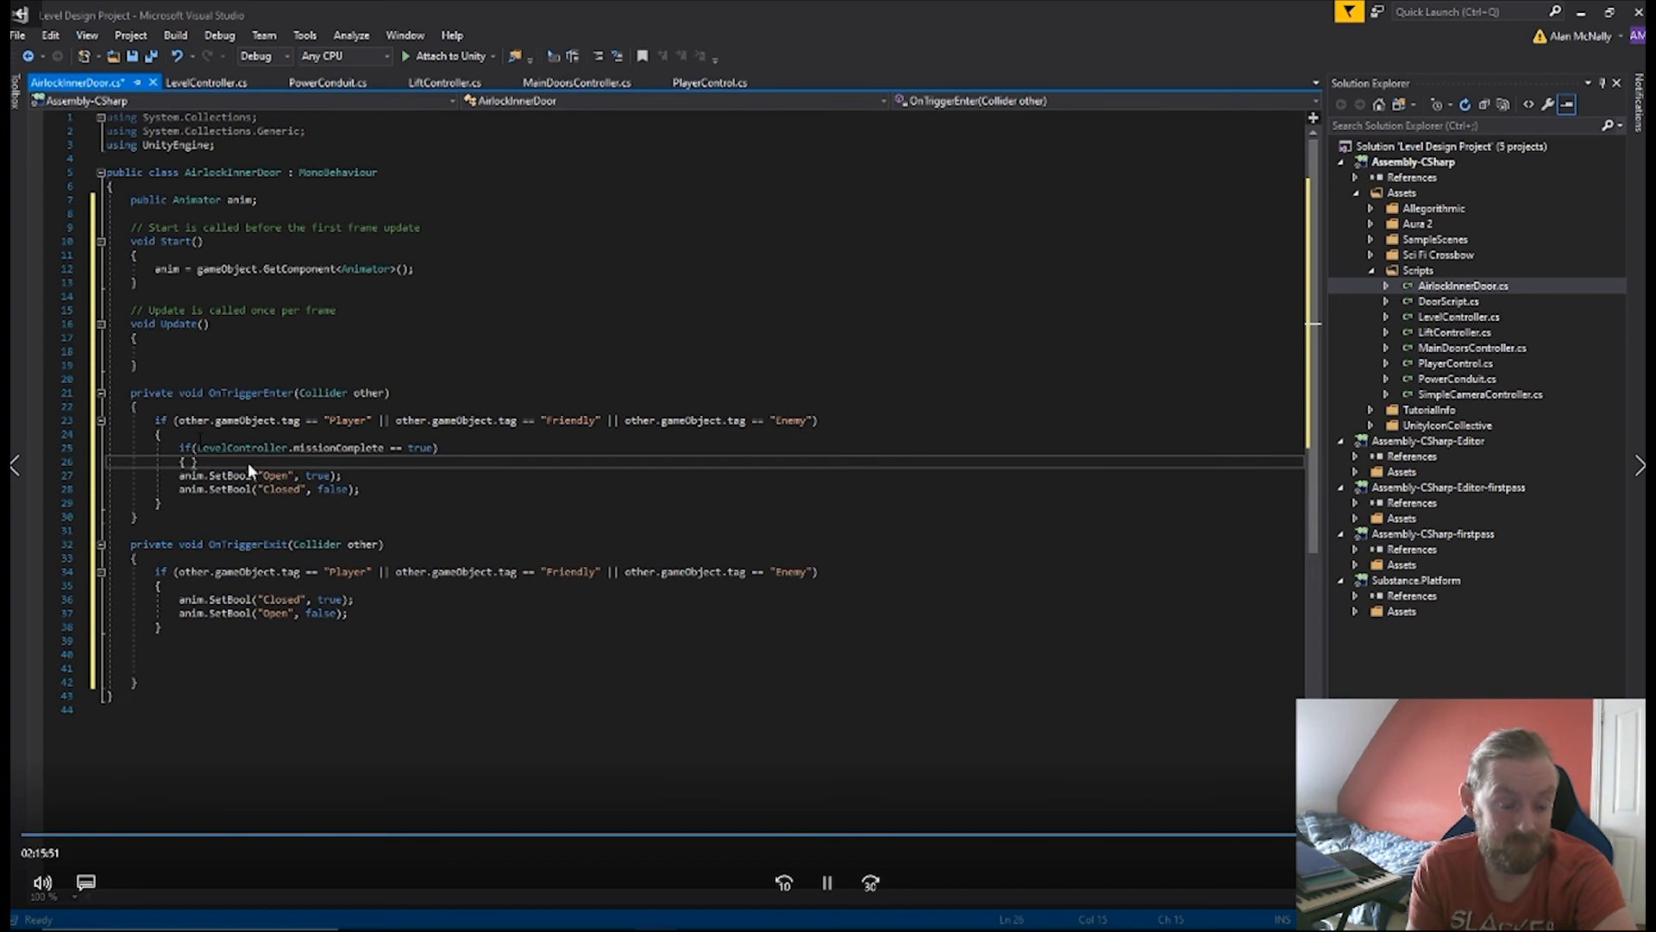
pyautogui.press('BackSpace')
pyautogui.press('Down')
pyautogui.press('Down')
pyautogui.press('Down')
pyautogui.press('Up')
pyautogui.press('Right')
pyautogui.press('Right')
pyautogui.press('Right')
pyautogui.press('Right')
pyautogui.press('Right')
pyautogui.press('Right')
pyautogui.press('Right')
pyautogui.press('Right')
pyautogui.press('Right')
pyautogui.press('Right')
pyautogui.press('Right')
pyautogui.press('Right')
pyautogui.press('Right')
pyautogui.press('Right')
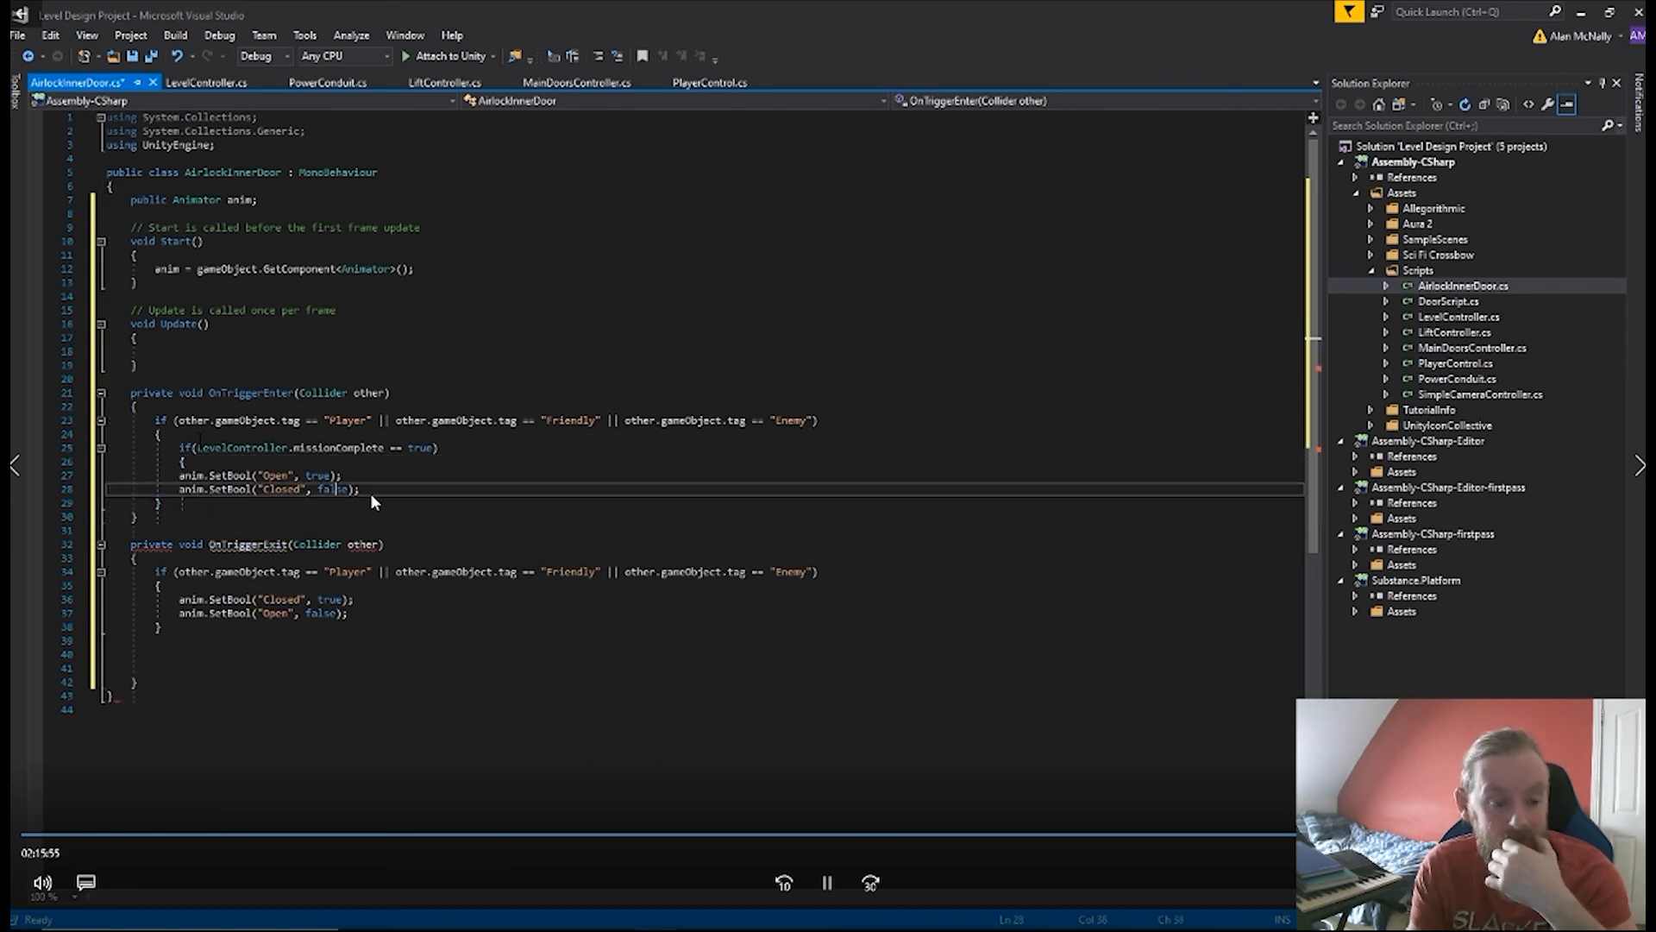
pyautogui.press('Return')
pyautogui.write('}')
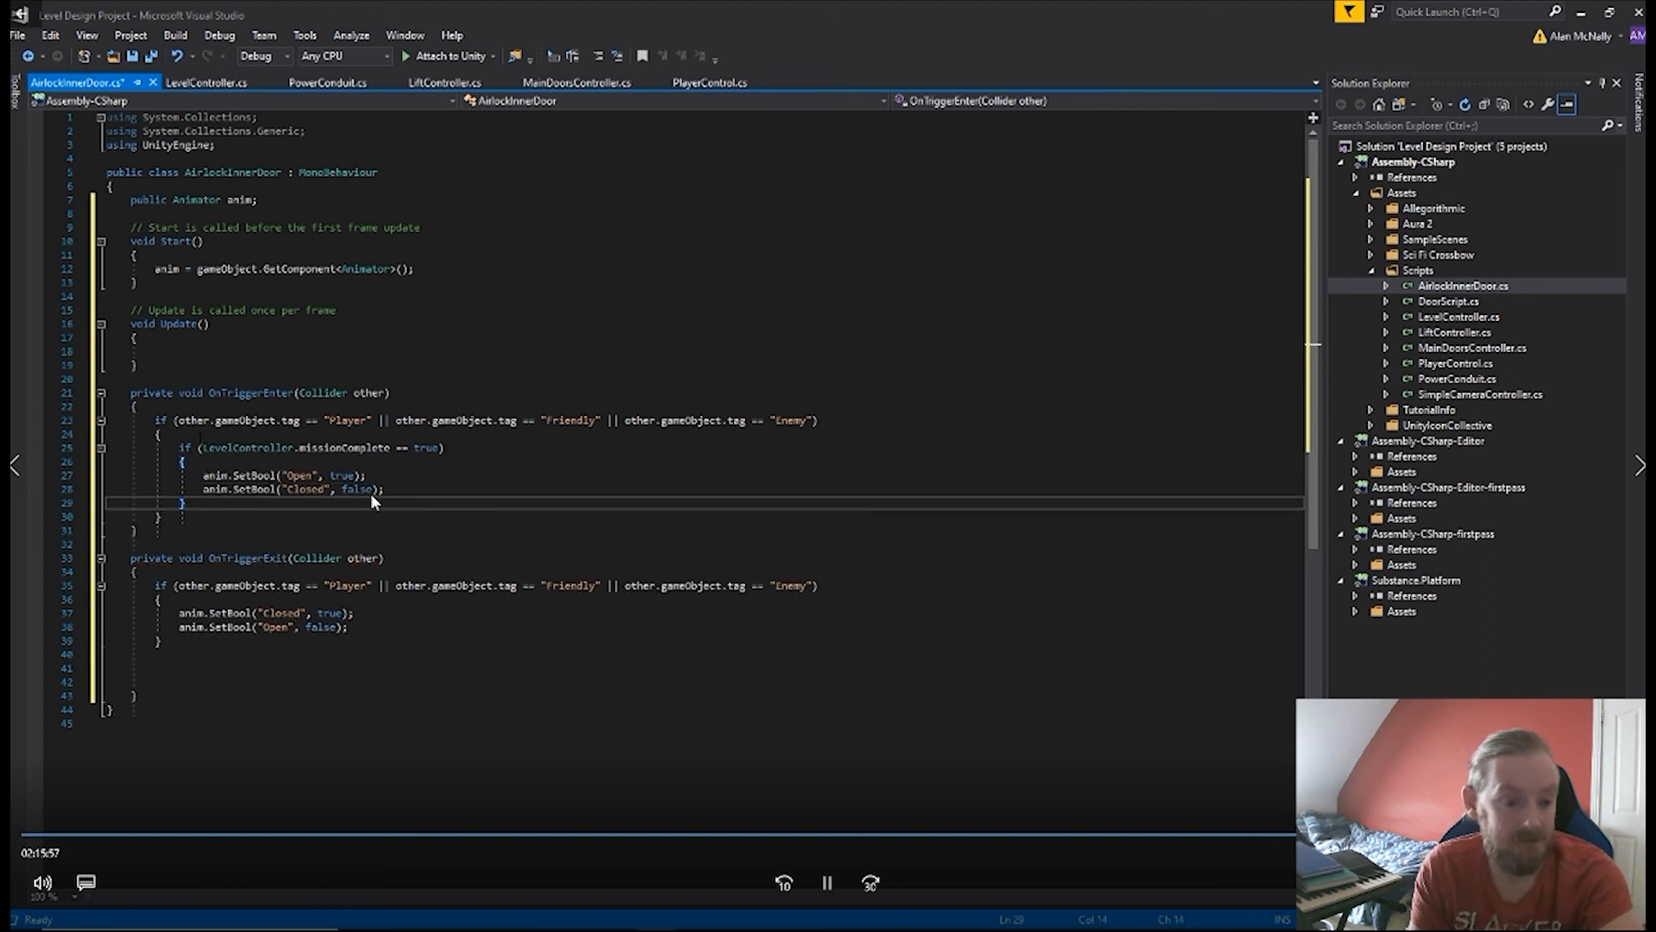
pyautogui.hotkey('ctrl', 's')
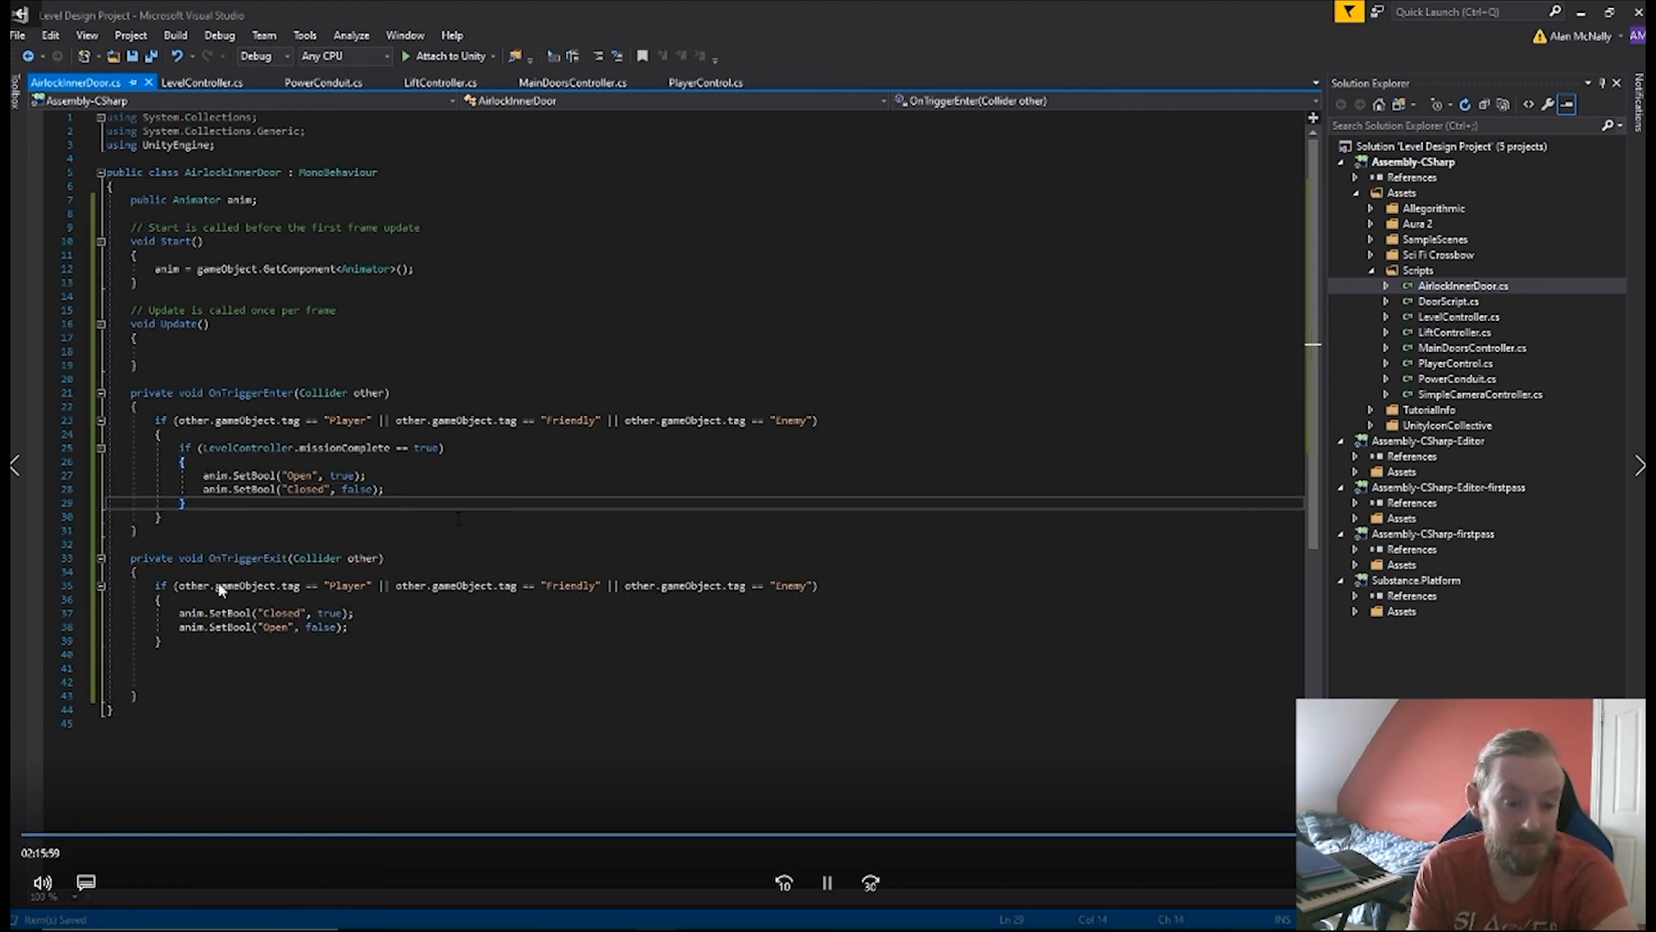
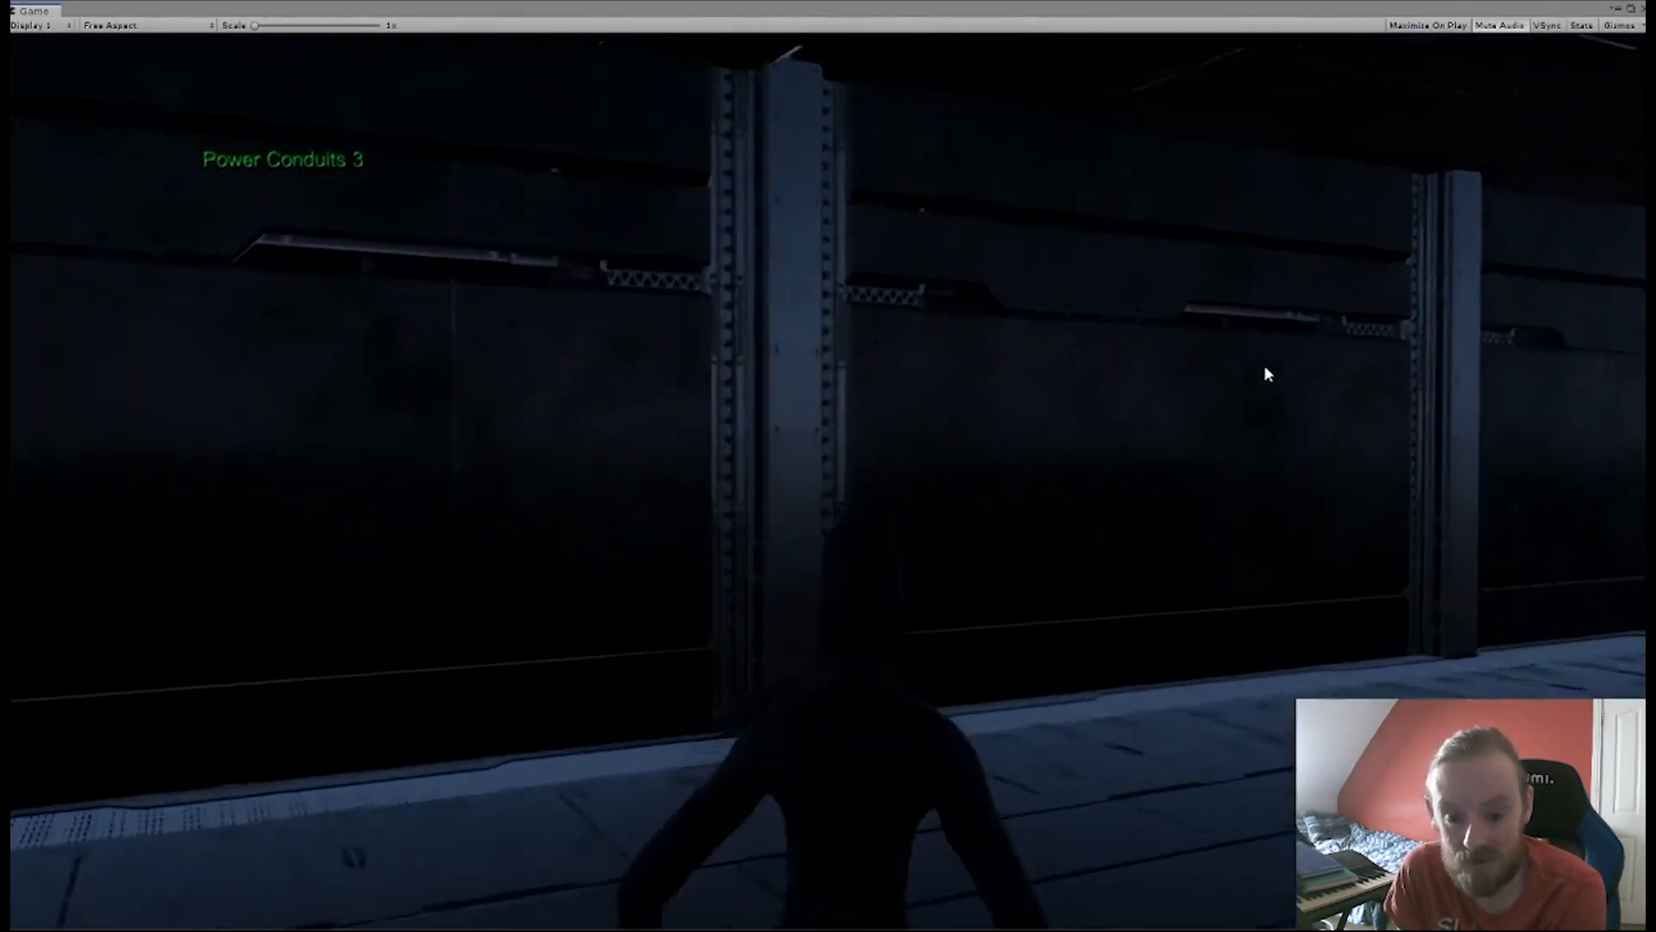
# - In the running game, walk the player along the corridor to the airlock inner door to test its mission-complete opening
pyautogui.press('w')
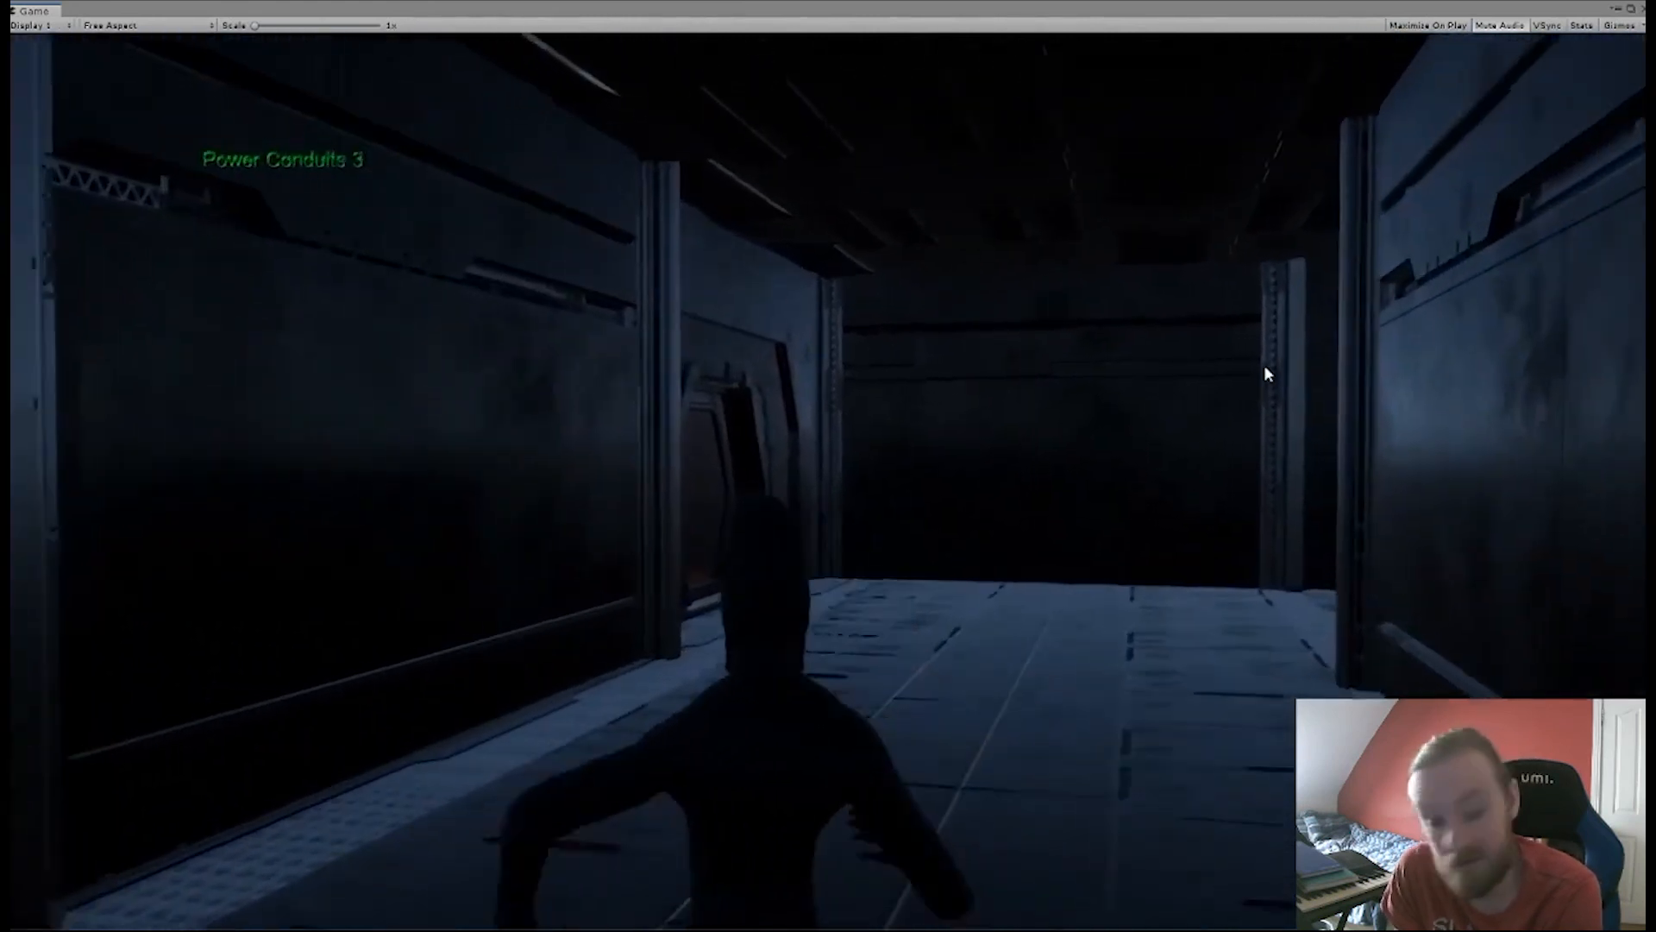
pyautogui.press('a')
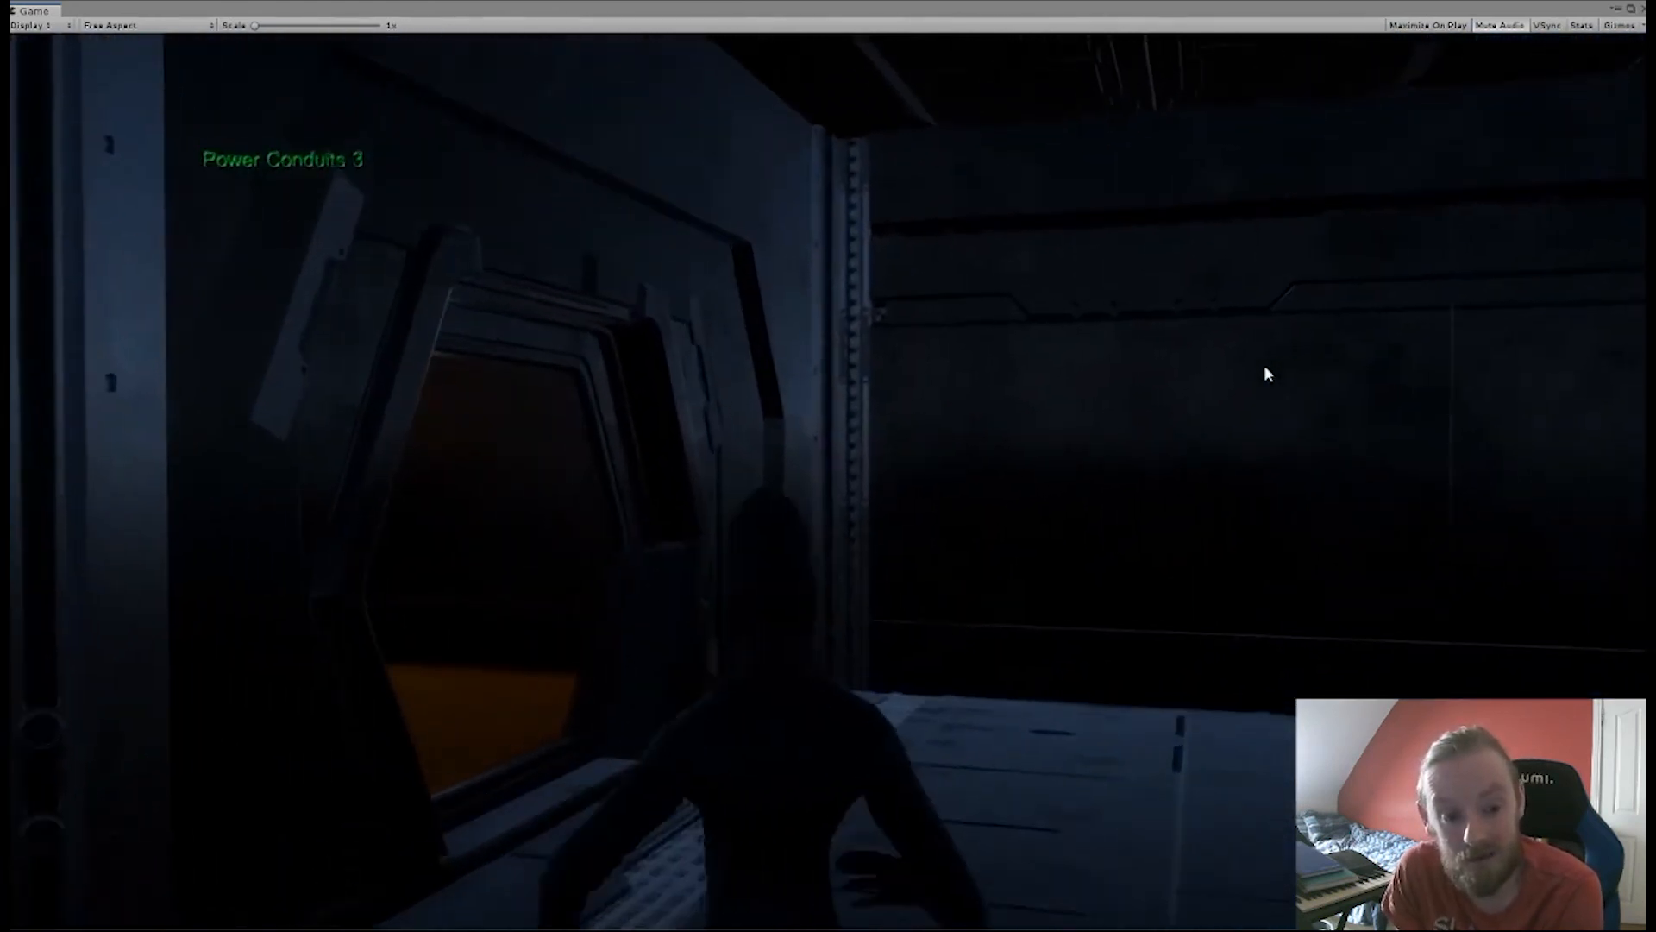
pyautogui.press('w')
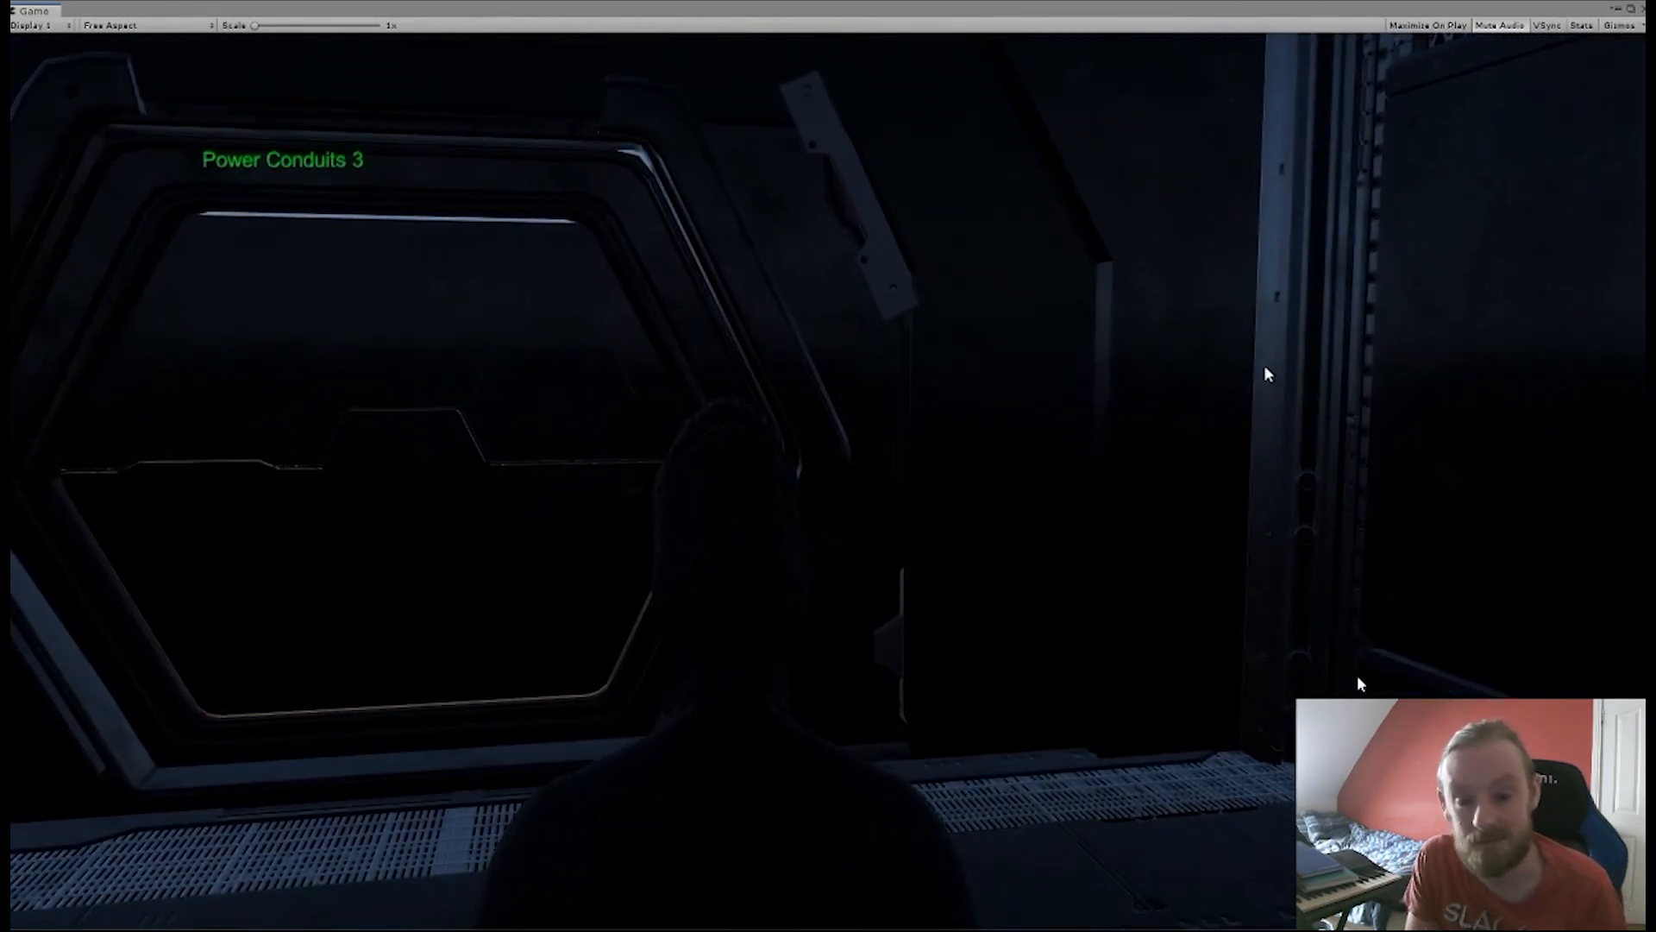
pyautogui.moveTo(1326, 599)
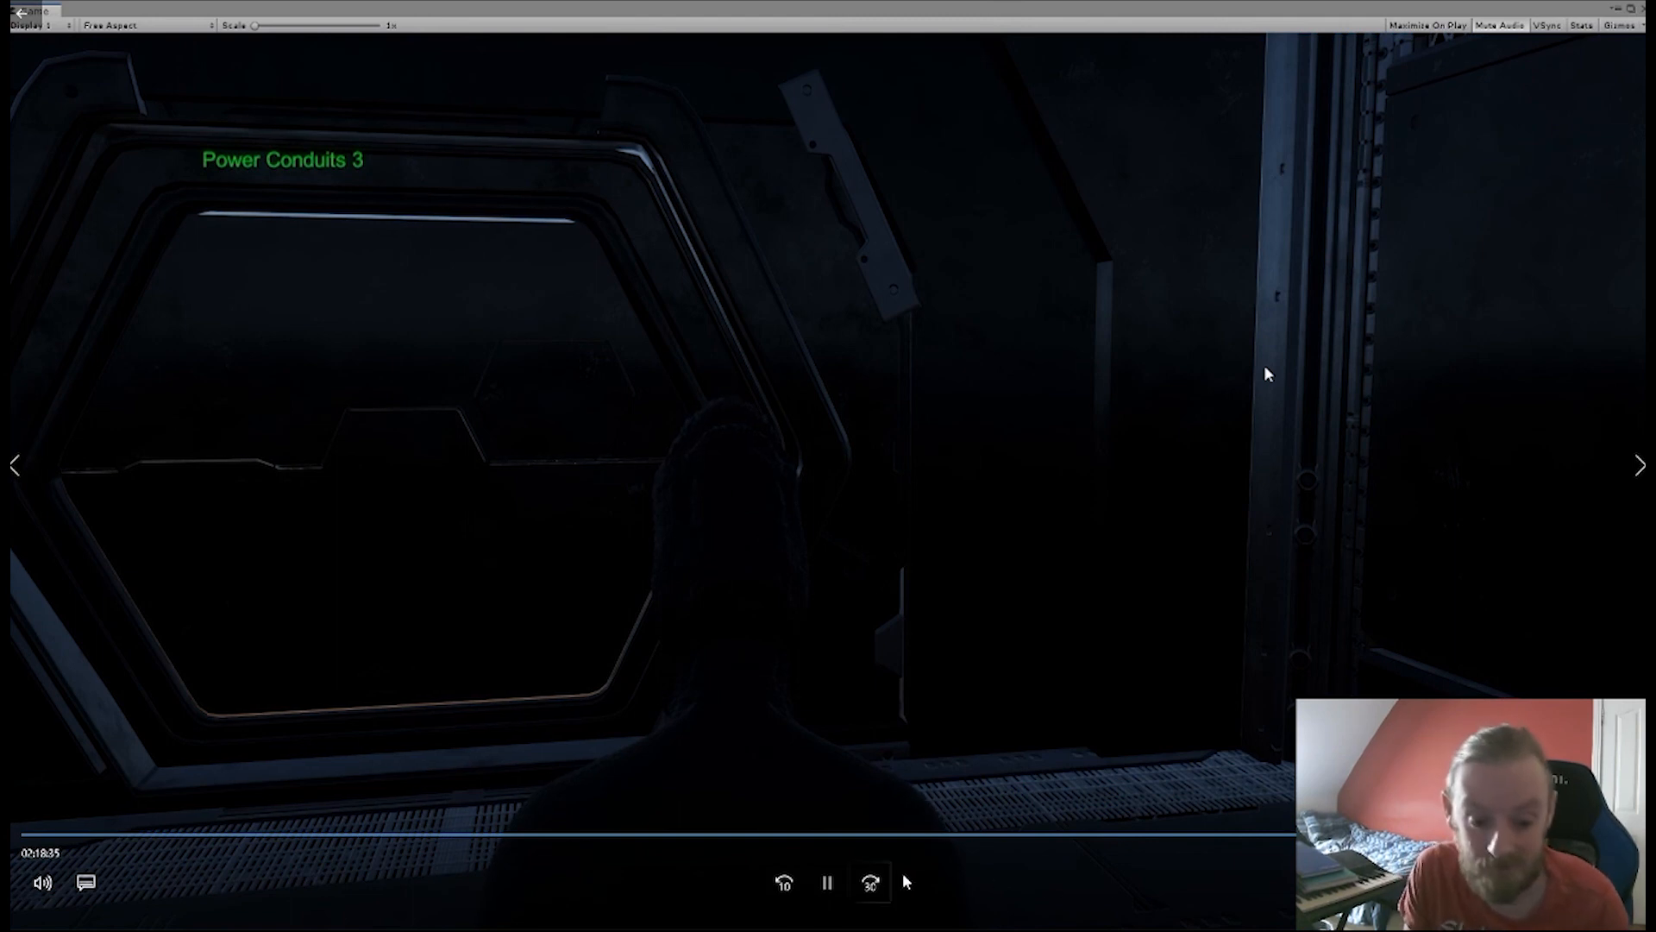
pyautogui.click(827, 883)
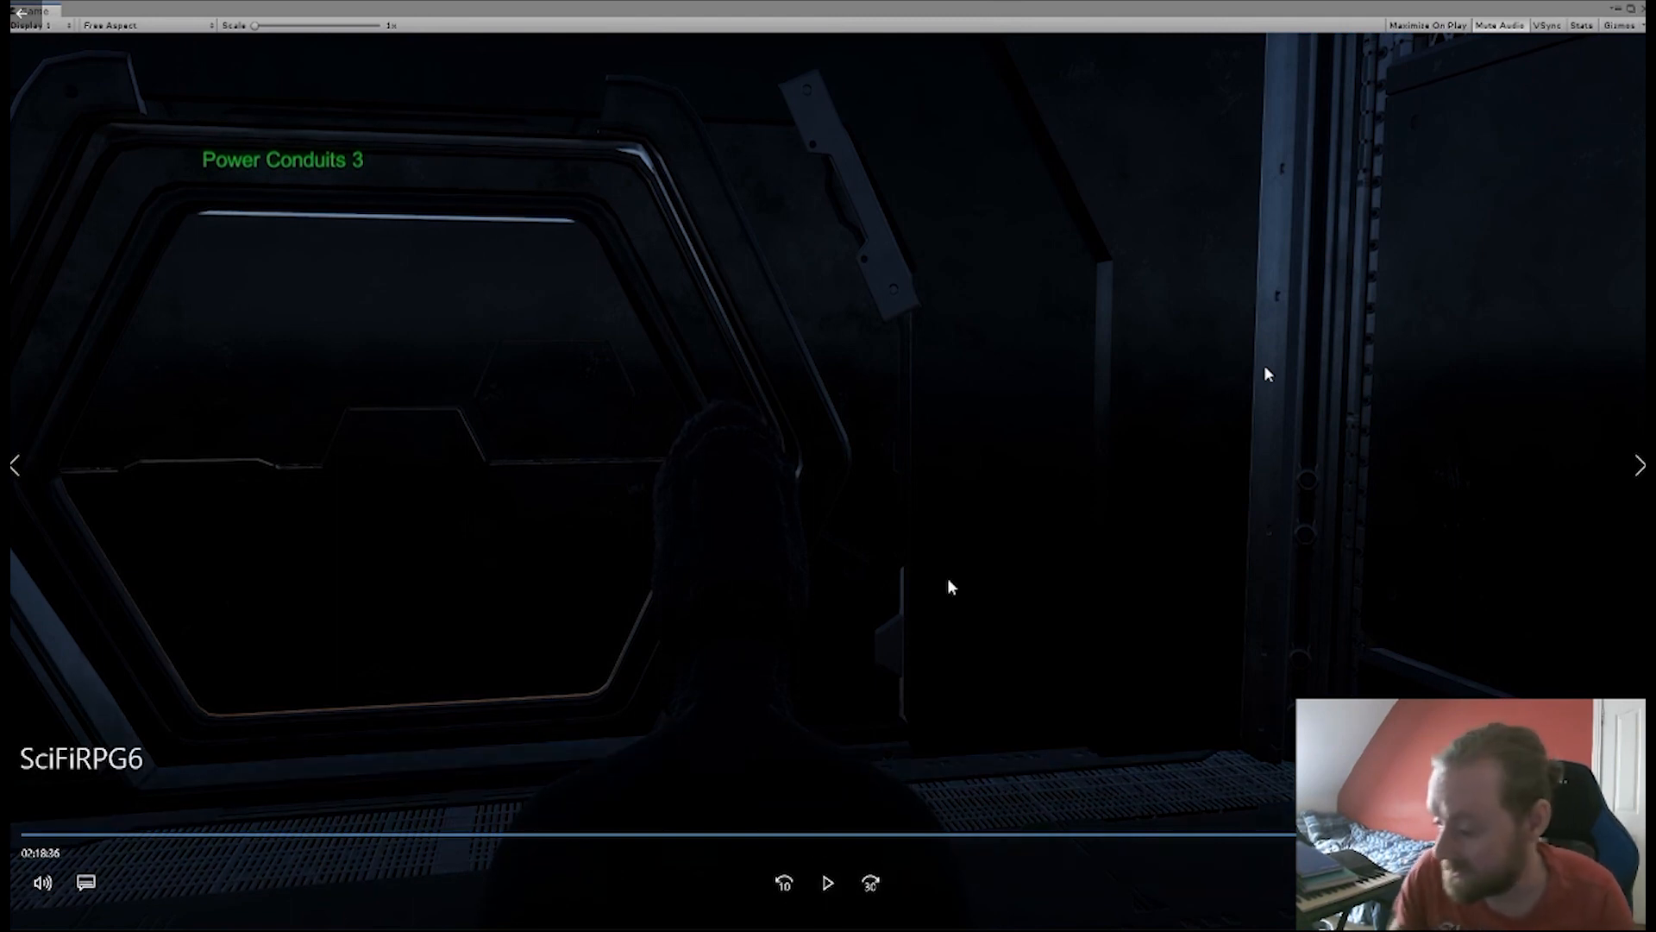